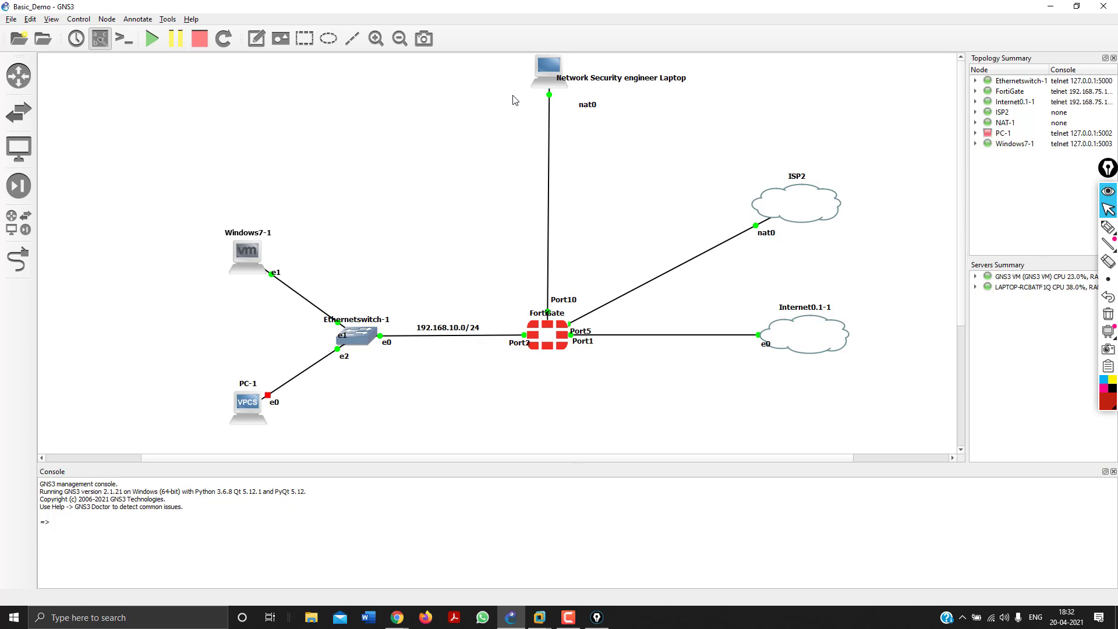
# Handwrite red notes over the GNS3 topology: SD-wan with an arrow, and bracketed models 30e and 20f.
pyautogui.click(1108, 227)
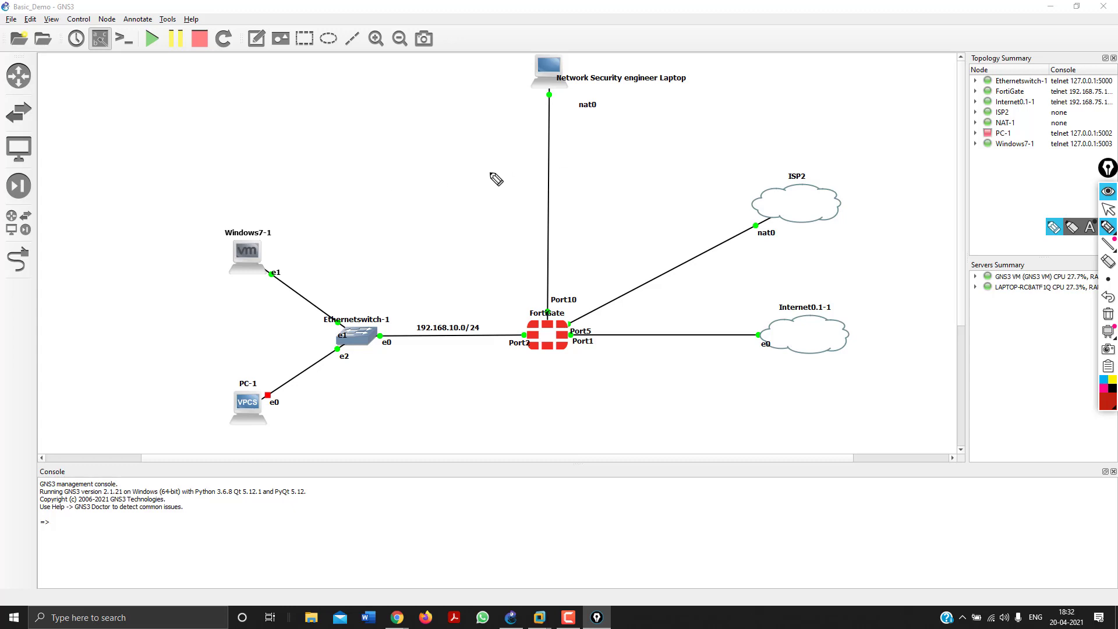
pyautogui.moveTo(95, 132)
pyautogui.mouseDown()
pyautogui.moveTo(100, 145)
pyautogui.moveTo(185, 129)
pyautogui.moveTo(232, 79)
pyautogui.moveTo(238, 91)
pyautogui.mouseUp()
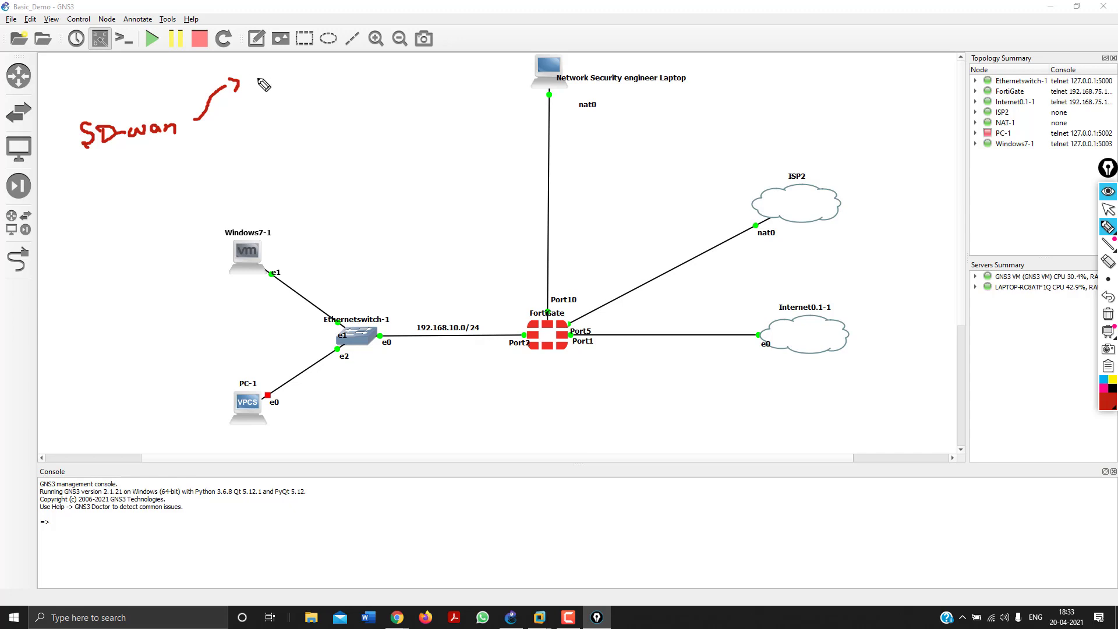
pyautogui.moveTo(269, 68)
pyautogui.mouseDown()
pyautogui.moveTo(279, 79)
pyautogui.moveTo(271, 88)
pyautogui.moveTo(313, 70)
pyautogui.mouseUp()
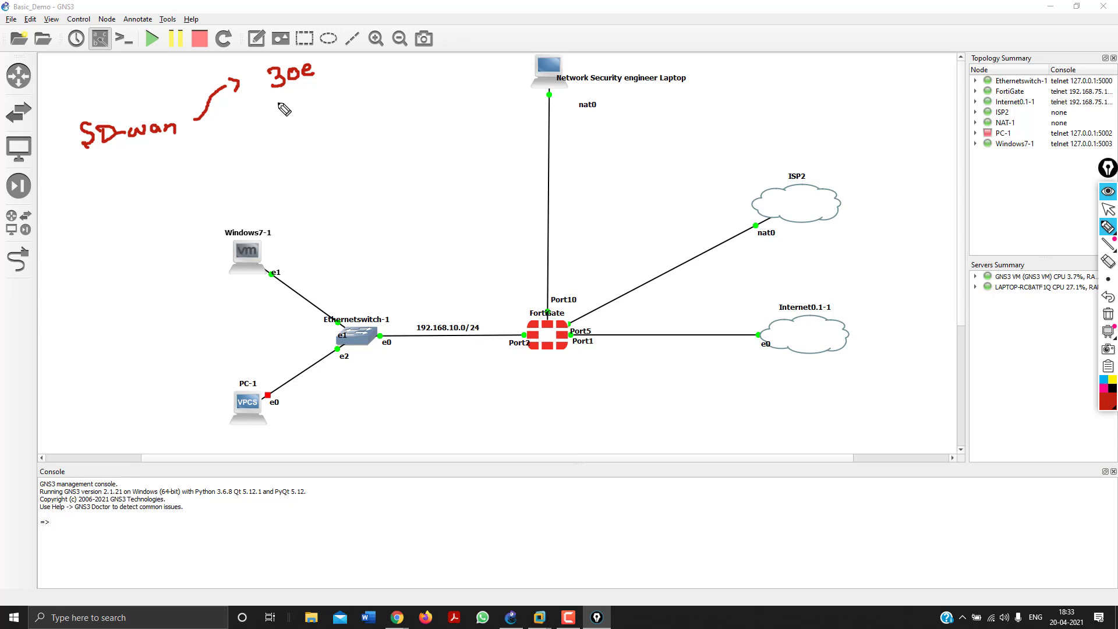
pyautogui.moveTo(272, 99)
pyautogui.mouseDown()
pyautogui.moveTo(307, 107)
pyautogui.moveTo(302, 96)
pyautogui.mouseUp()
pyautogui.moveTo(311, 97)
pyautogui.mouseDown()
pyautogui.moveTo(321, 90)
pyautogui.moveTo(316, 117)
pyautogui.mouseUp()
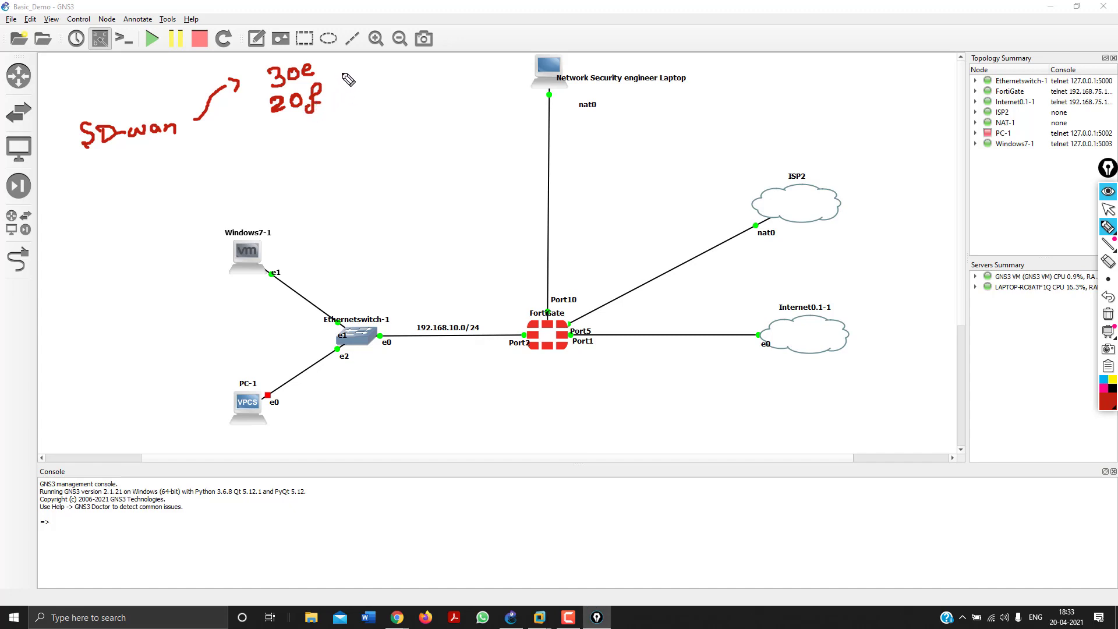
pyautogui.moveTo(338, 69)
pyautogui.mouseDown()
pyautogui.moveTo(357, 70)
pyautogui.moveTo(344, 105)
pyautogui.mouseUp()
pyautogui.moveTo(131, 149)
pyautogui.mouseDown()
pyautogui.moveTo(164, 198)
pyautogui.moveTo(178, 175)
pyautogui.moveTo(198, 195)
pyautogui.moveTo(287, 181)
pyautogui.mouseUp()
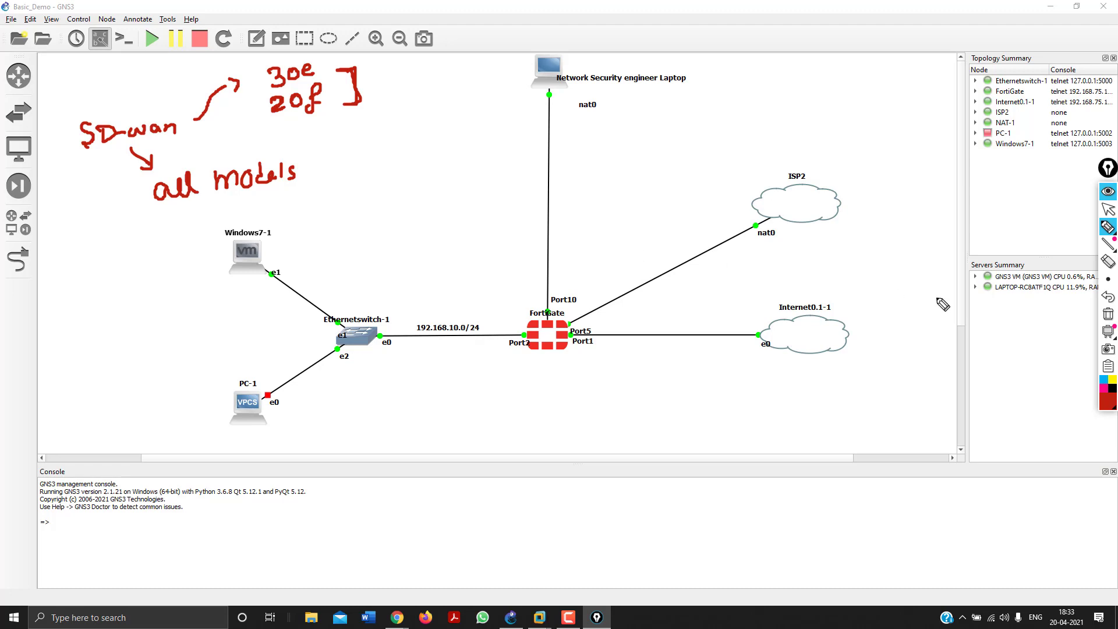
# Clear the red annotations, return Epic Pen to the arrow tool, and switch to File Explorer.
pyautogui.click(1109, 318)
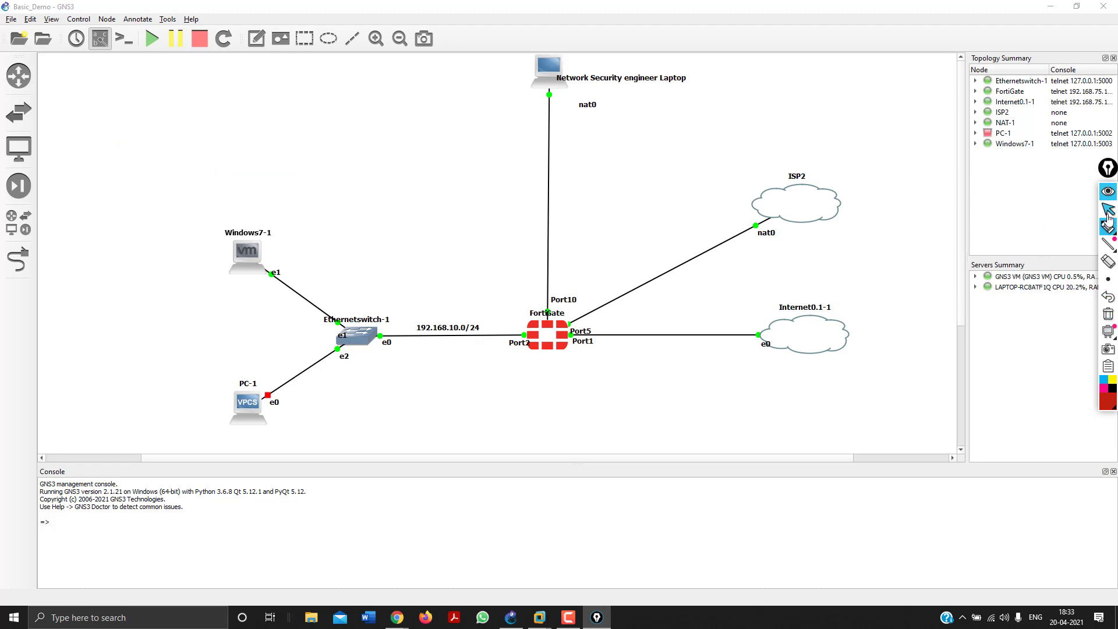
pyautogui.click(1109, 228)
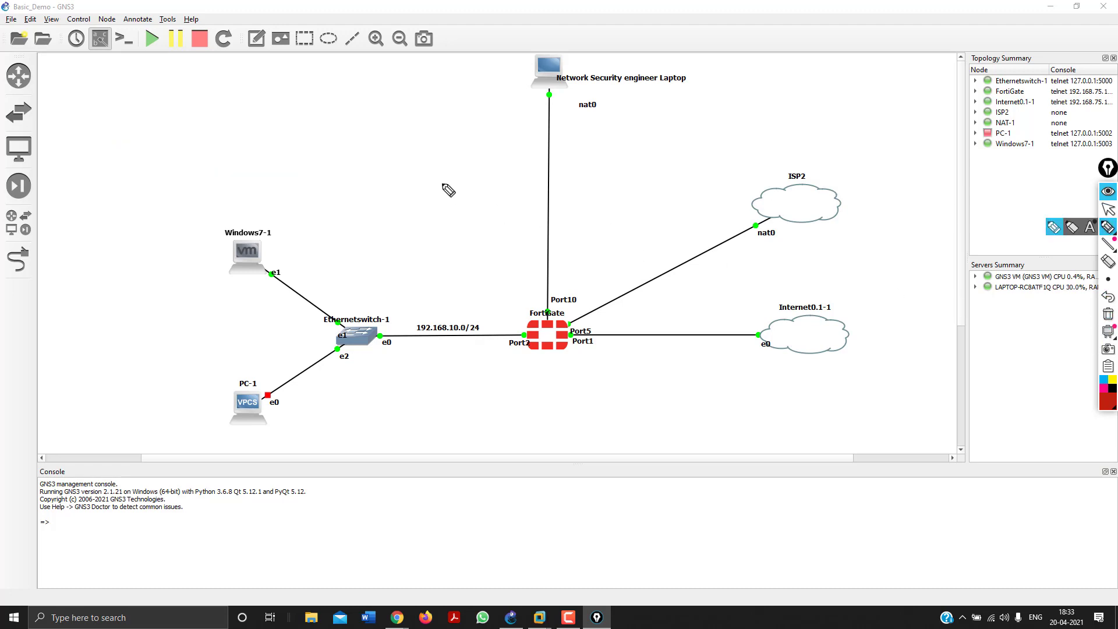
pyautogui.click(1107, 210)
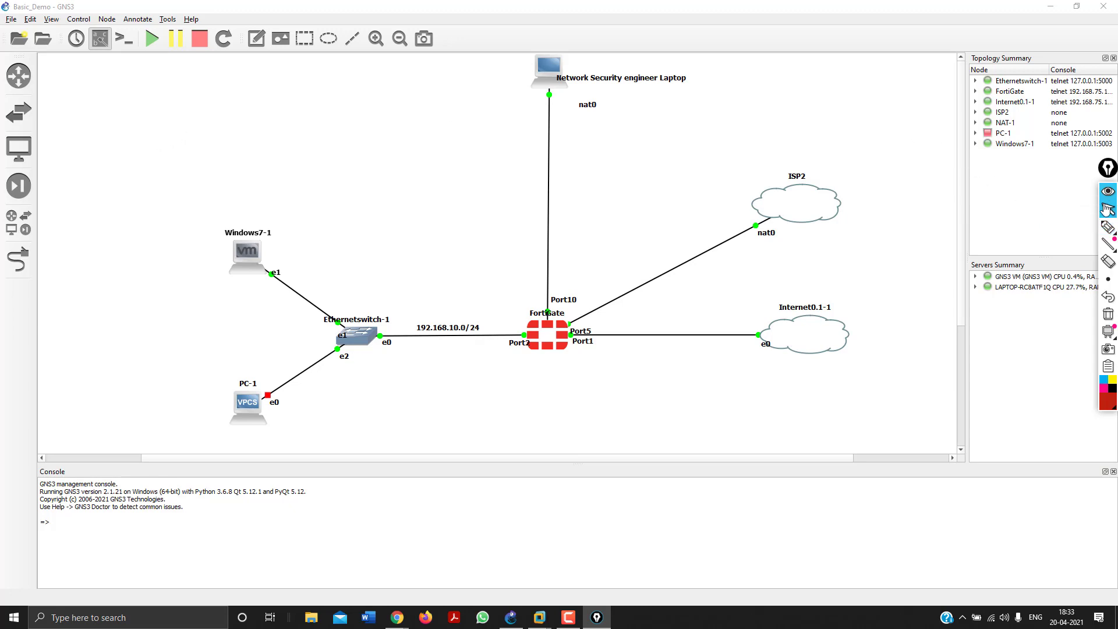
pyautogui.click(311, 620)
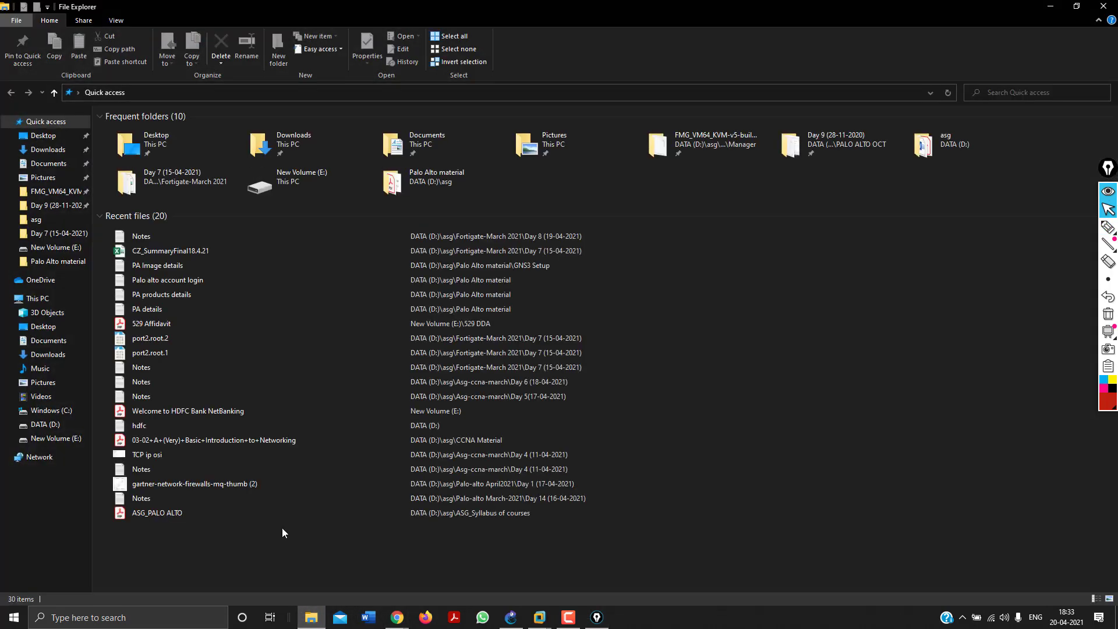
# Create folder 'Day 9 (20-04-2021)' in DATA (D:) > asg > Fortigate-March 2021.
pyautogui.click(39, 299)
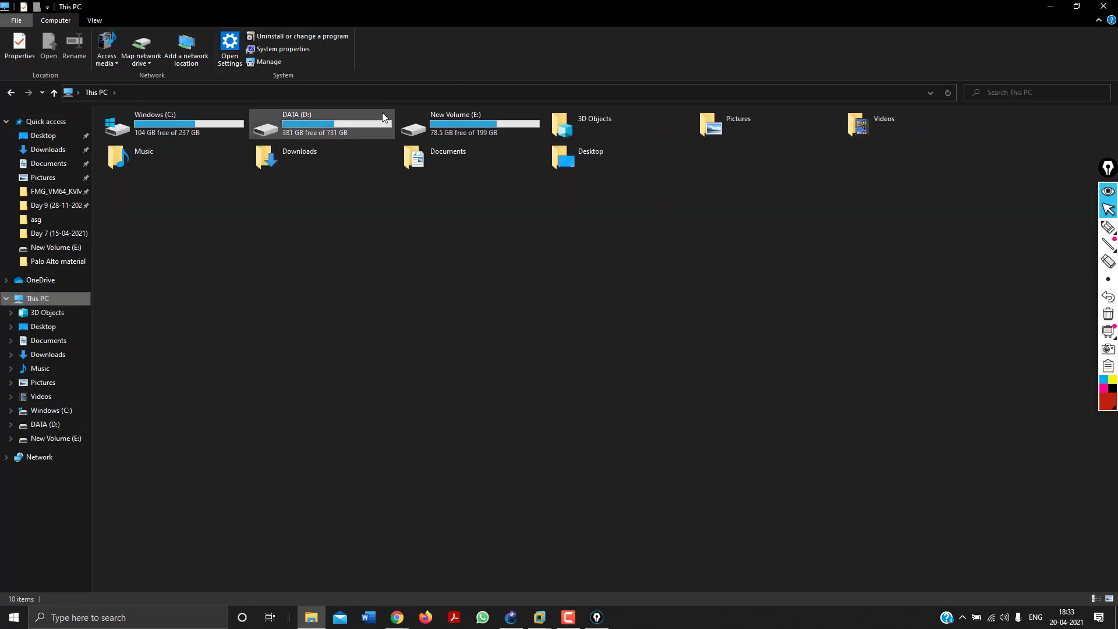
pyautogui.doubleClick(352, 120)
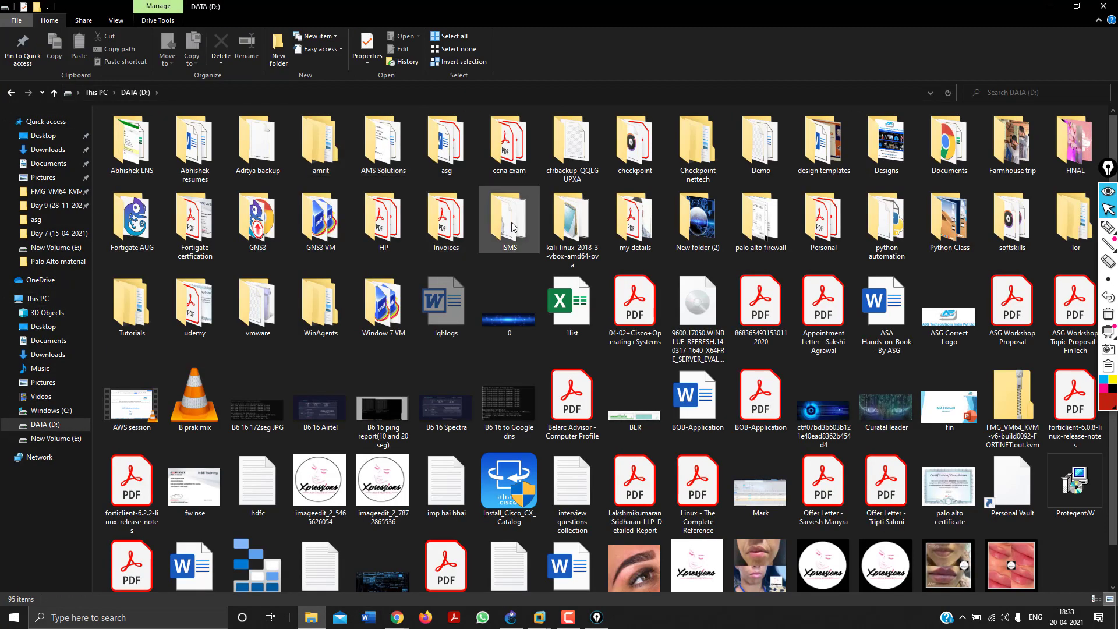
pyautogui.doubleClick(432, 156)
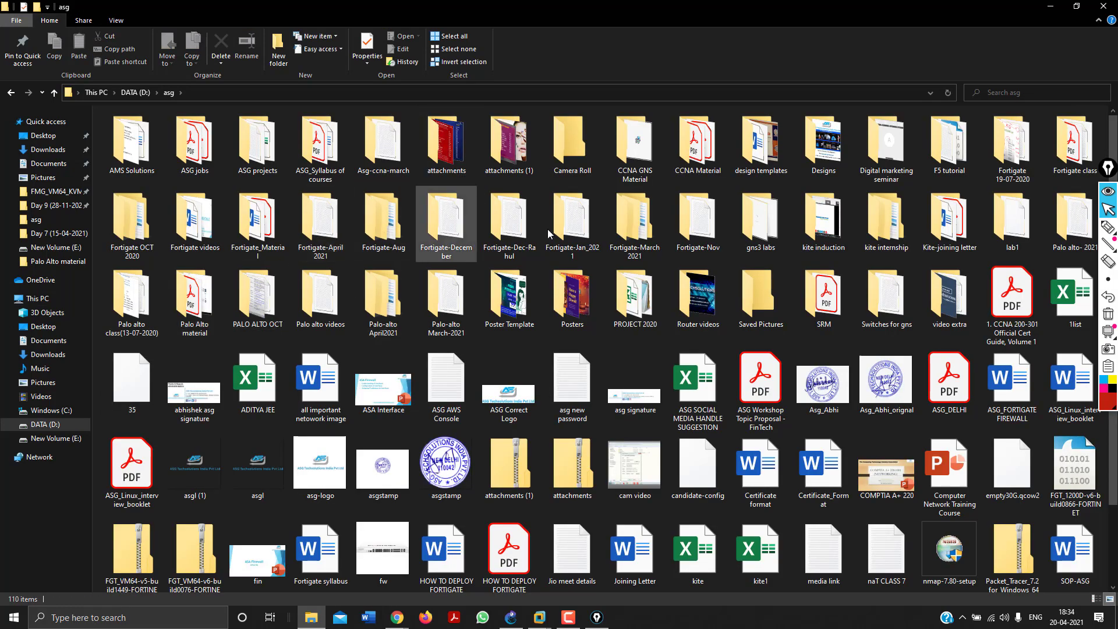
pyautogui.doubleClick(637, 227)
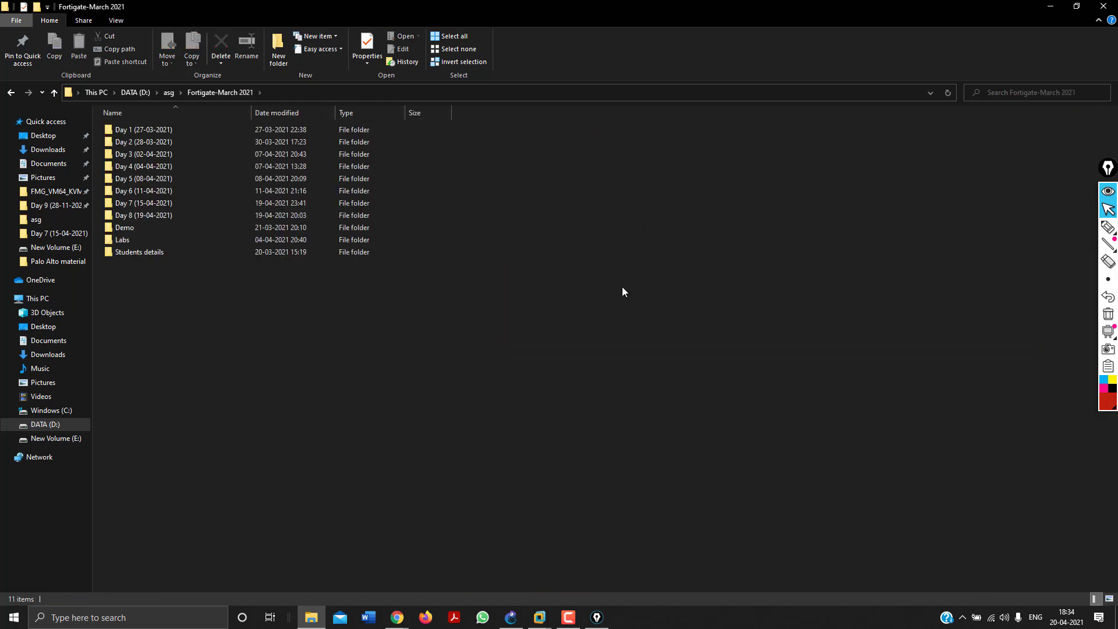
pyautogui.hotkey('ctrl', 'shift', 'n')
pyautogui.write('Day 9 (20-04-2021')
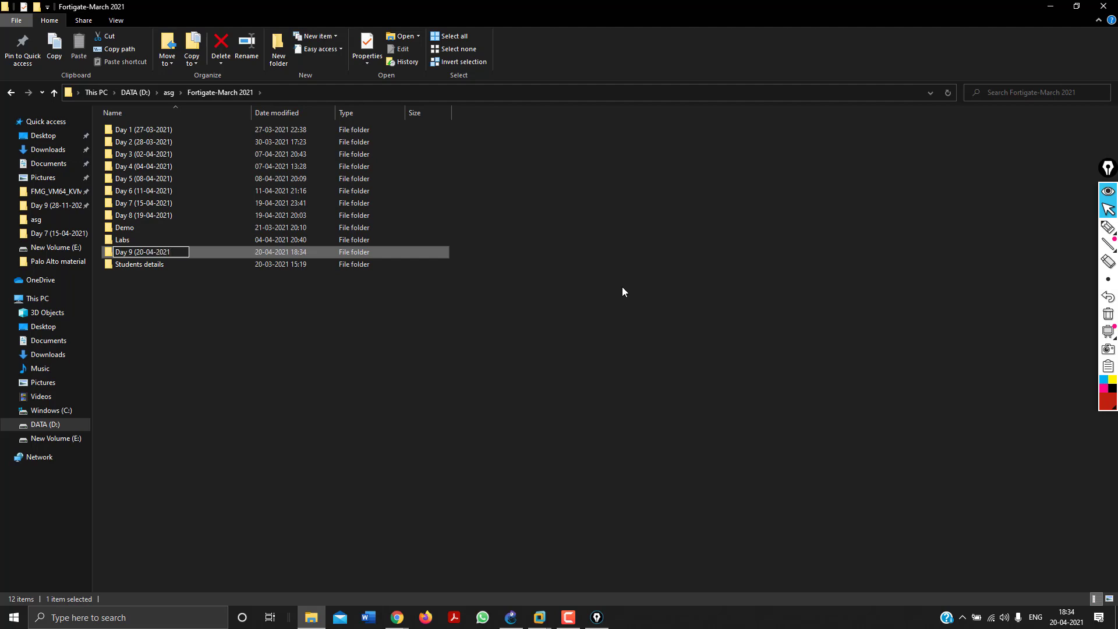
pyautogui.press('Return')
pyautogui.press('Return')
# Add a new text document named 'Notes' in the Day 9 folder and open it.
pyautogui.rightClick(622, 291)
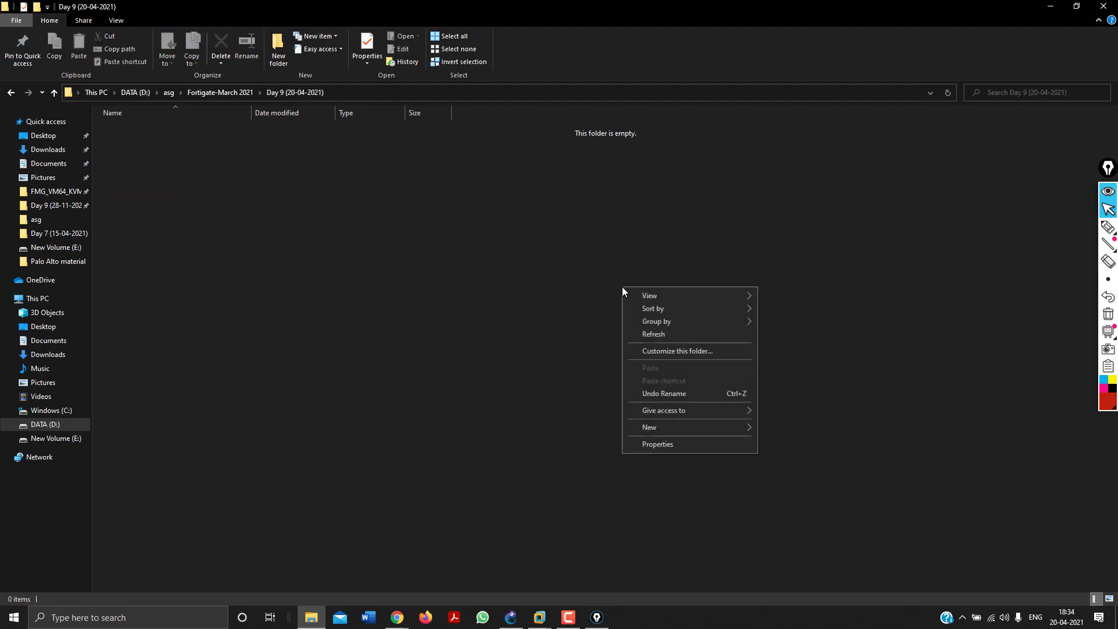
pyautogui.moveTo(669, 427)
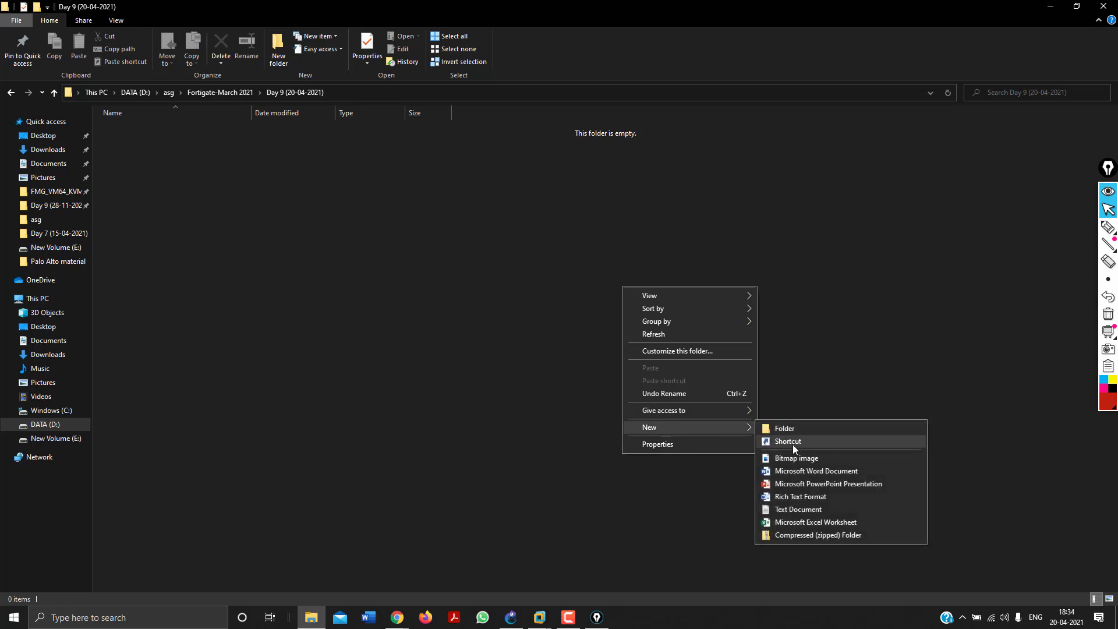
pyautogui.click(798, 511)
pyautogui.write('N')
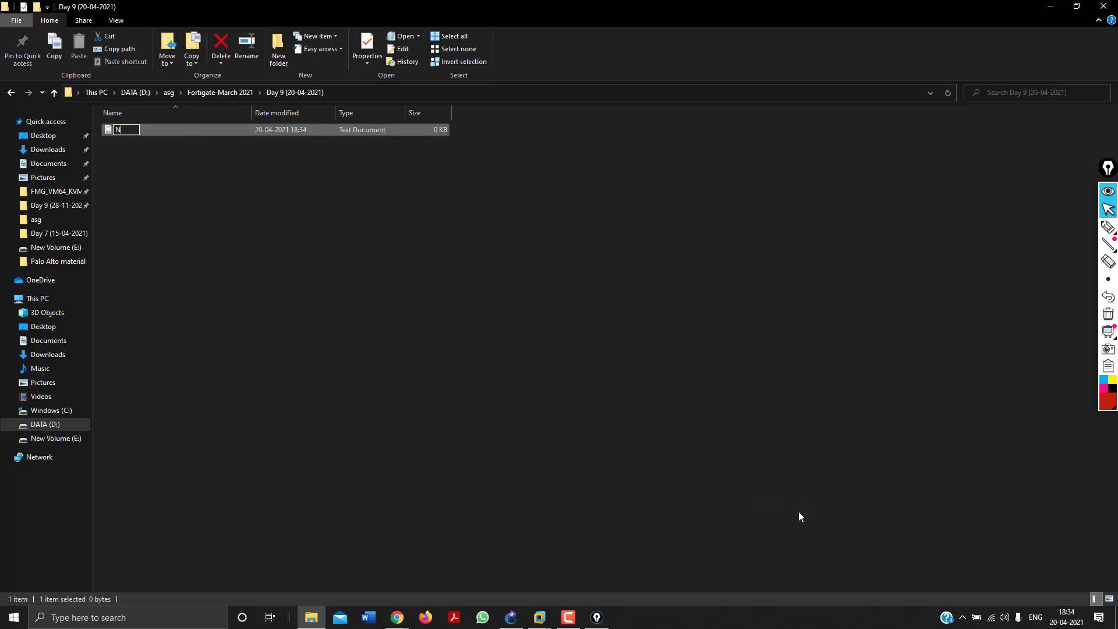
pyautogui.write('otes')
pyautogui.press('Return')
pyautogui.press('Return')
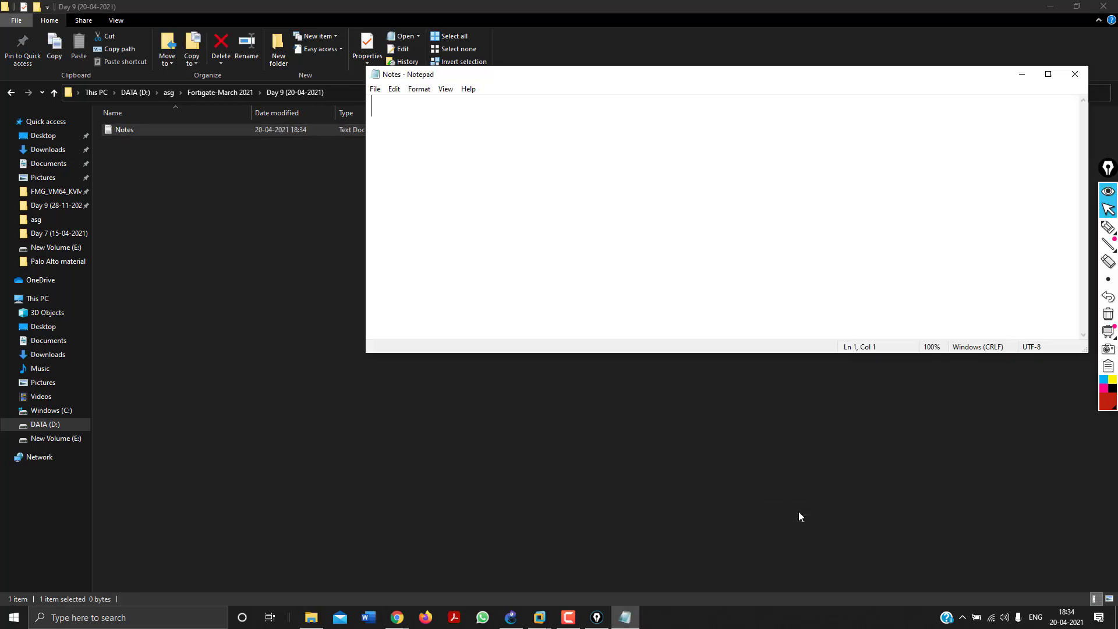
# Maximize Notepad and type the heading 'SD-wan : Software defined WAN' on the first line.
pyautogui.click(1048, 74)
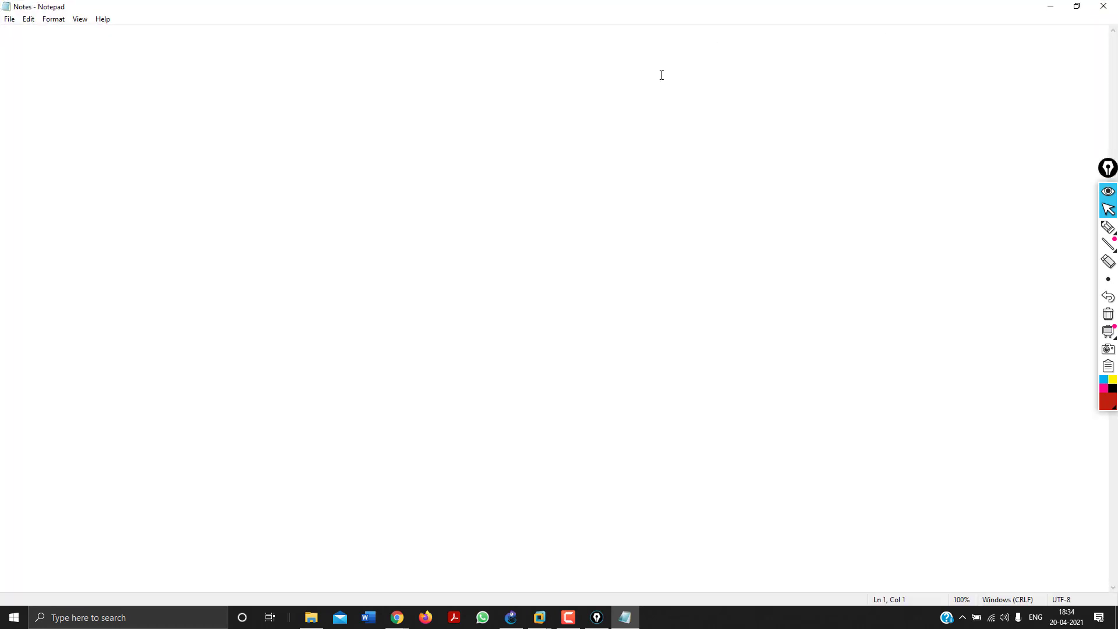
pyautogui.write('SD-wan : Software defined WAN')
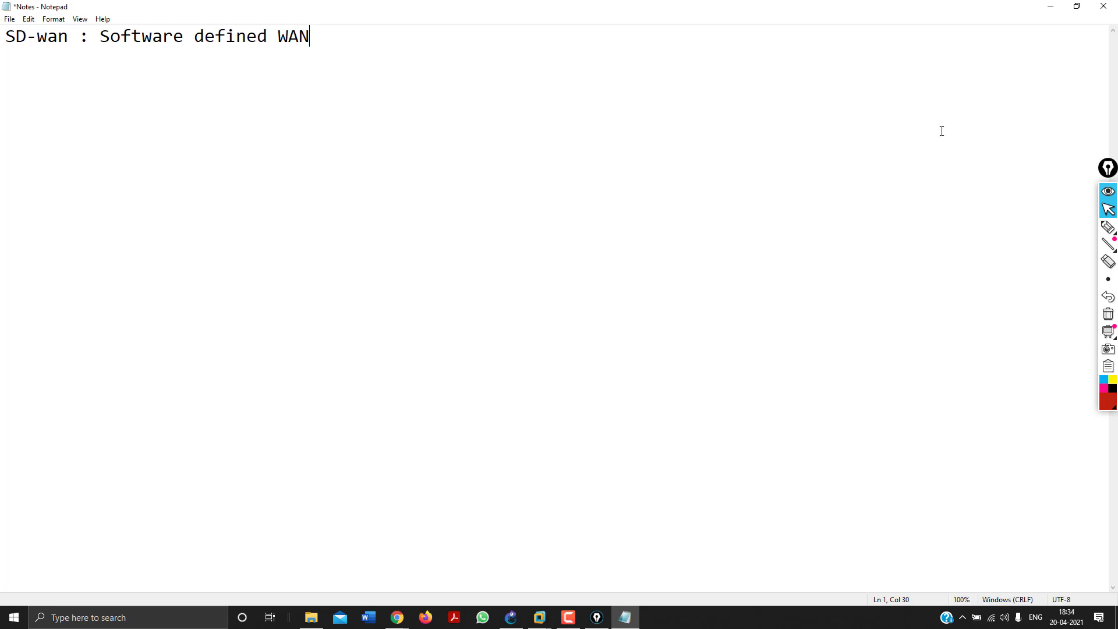
pyautogui.click(1108, 227)
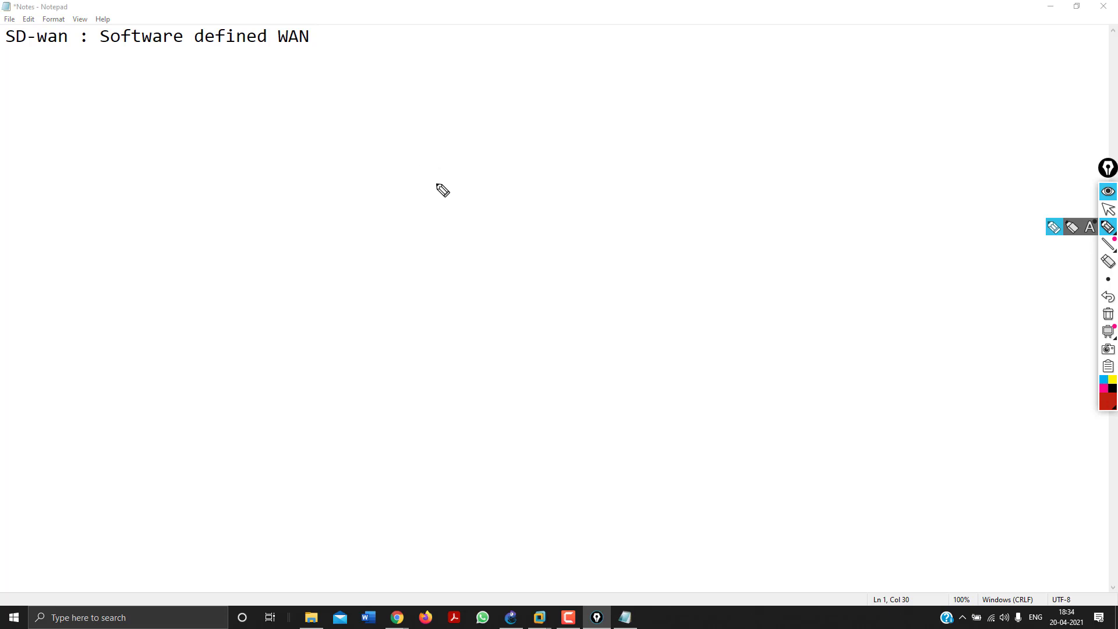
# Sketch a red box linked by wan1 and wan2 to ISP1 and ISP2 clouds.
pyautogui.moveTo(442, 156)
pyautogui.mouseDown()
pyautogui.moveTo(449, 274)
pyautogui.moveTo(542, 225)
pyautogui.moveTo(529, 163)
pyautogui.moveTo(442, 156)
pyautogui.mouseUp()
pyautogui.moveTo(780, 152)
pyautogui.mouseDown()
pyautogui.moveTo(772, 165)
pyautogui.moveTo(828, 161)
pyautogui.mouseUp()
pyautogui.moveTo(737, 165)
pyautogui.mouseDown()
pyautogui.moveTo(736, 190)
pyautogui.moveTo(739, 170)
pyautogui.moveTo(543, 214)
pyautogui.moveTo(574, 185)
pyautogui.mouseUp()
pyautogui.moveTo(585, 188); pyautogui.dragTo(616, 184)
pyautogui.moveTo(759, 277)
pyautogui.mouseDown()
pyautogui.moveTo(775, 302)
pyautogui.moveTo(750, 290)
pyautogui.moveTo(807, 296)
pyautogui.moveTo(811, 281)
pyautogui.mouseUp()
pyautogui.moveTo(794, 296)
pyautogui.mouseDown()
pyautogui.moveTo(839, 283)
pyautogui.moveTo(856, 295)
pyautogui.mouseUp()
pyautogui.click(851, 285)
pyautogui.moveTo(734, 294)
pyautogui.mouseDown()
pyautogui.moveTo(552, 264)
pyautogui.moveTo(627, 260)
pyautogui.mouseUp()
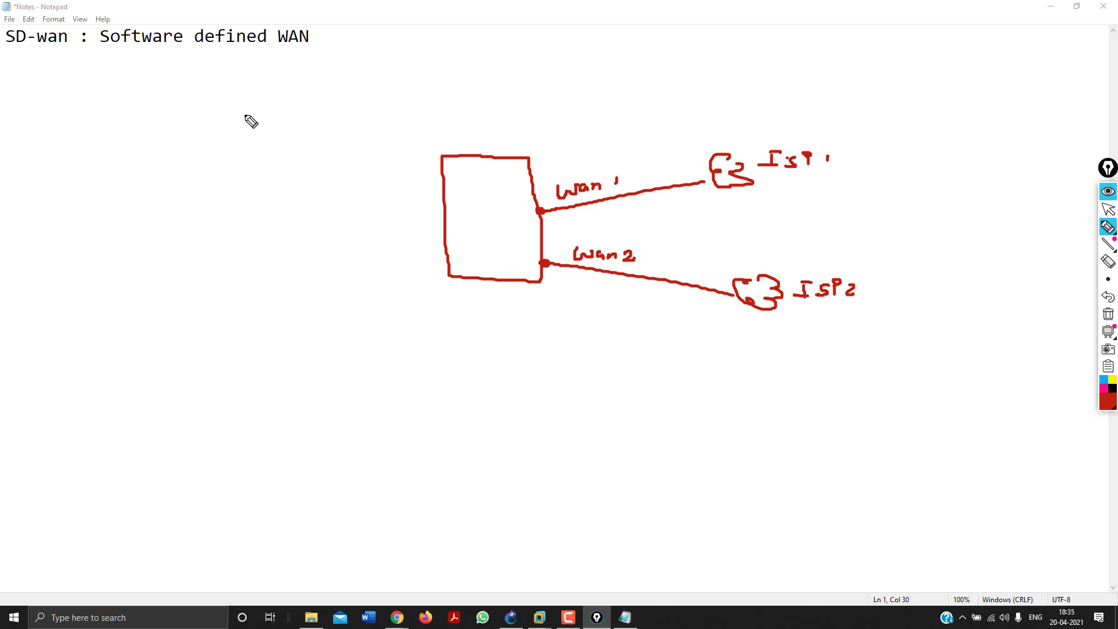
# Add a double-underlined Load-balancing label and bracketed circled items 1 and II below the box.
pyautogui.moveTo(236, 95)
pyautogui.mouseDown()
pyautogui.moveTo(242, 110)
pyautogui.moveTo(355, 77)
pyautogui.moveTo(369, 91)
pyautogui.moveTo(410, 87)
pyautogui.mouseUp()
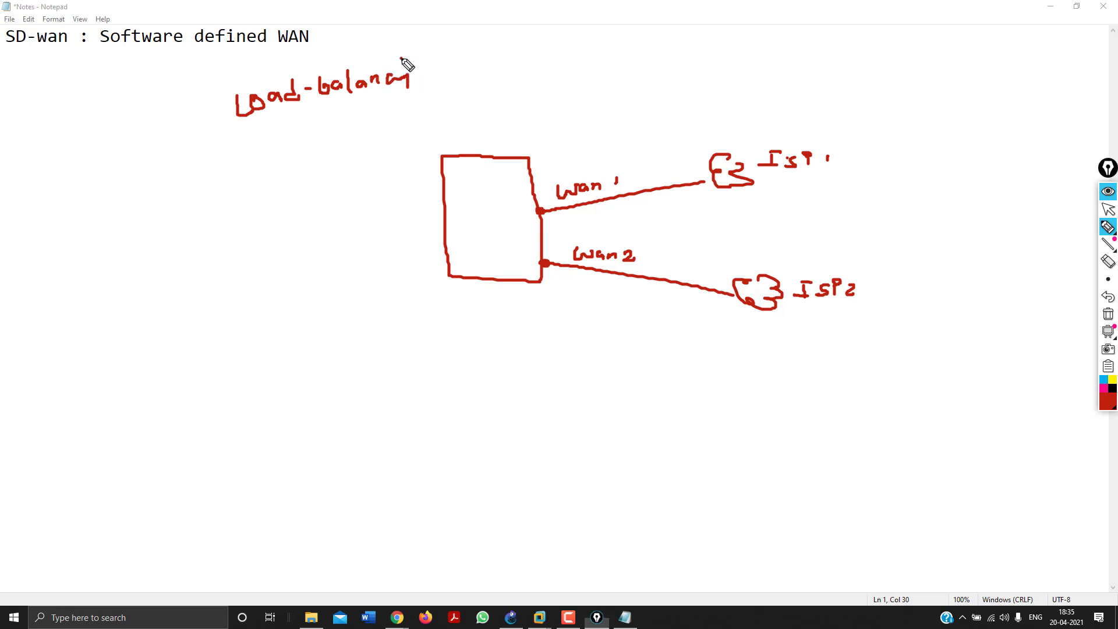
pyautogui.click(402, 59)
pyautogui.moveTo(269, 120)
pyautogui.mouseDown()
pyautogui.moveTo(388, 105)
pyautogui.moveTo(302, 124)
pyautogui.mouseUp()
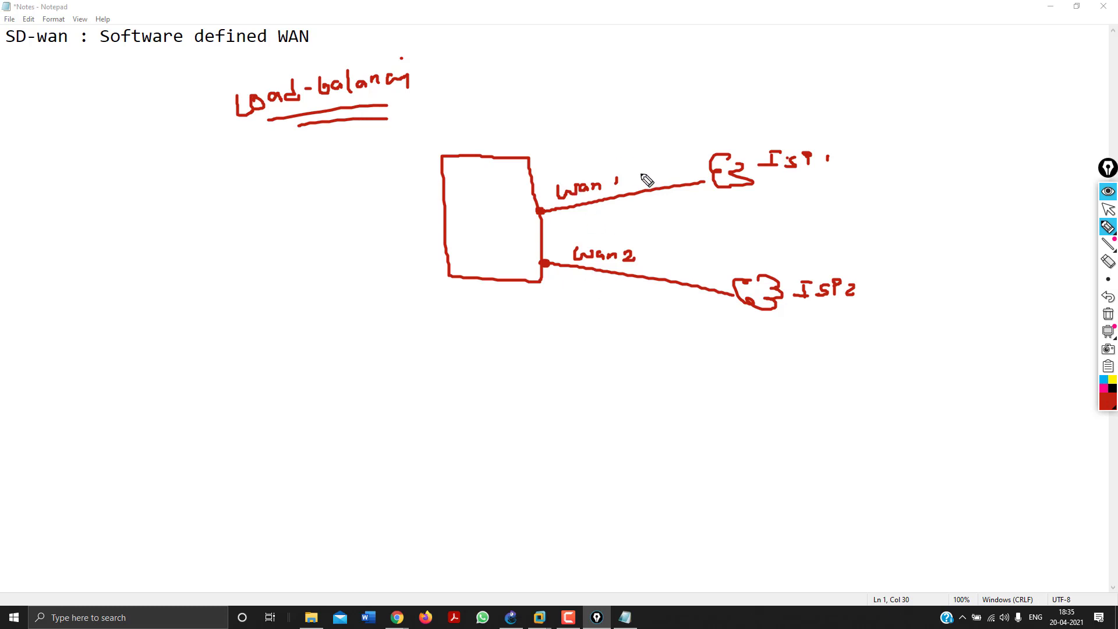
pyautogui.moveTo(541, 339)
pyautogui.mouseDown()
pyautogui.moveTo(541, 353)
pyautogui.moveTo(541, 328)
pyautogui.moveTo(655, 340)
pyautogui.mouseUp()
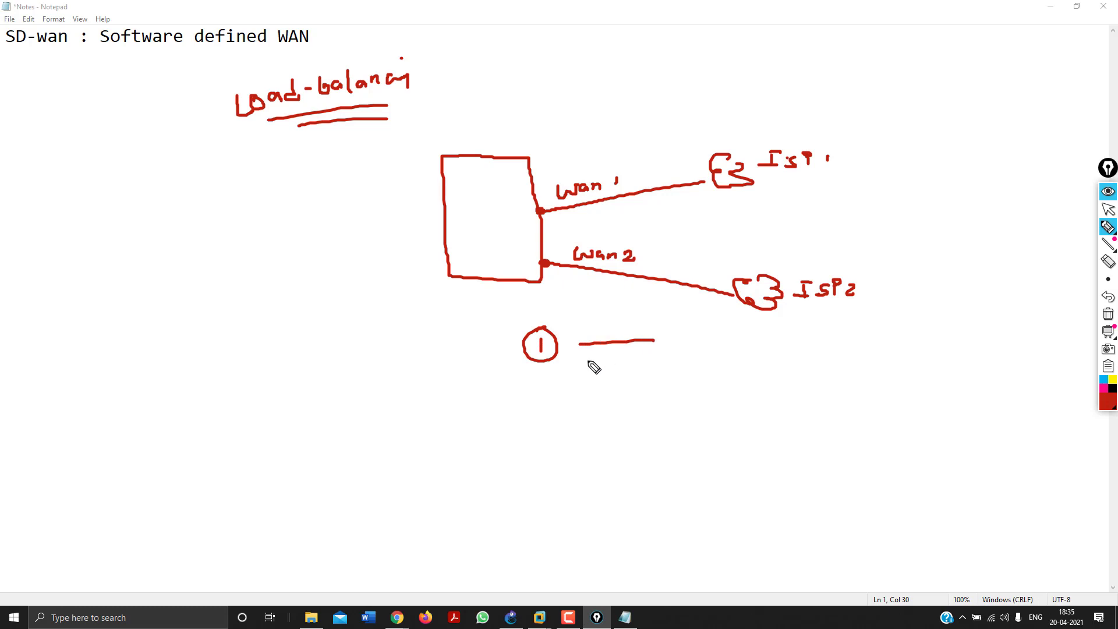
pyautogui.moveTo(538, 403); pyautogui.dragTo(544, 411)
pyautogui.moveTo(539, 392); pyautogui.dragTo(656, 403)
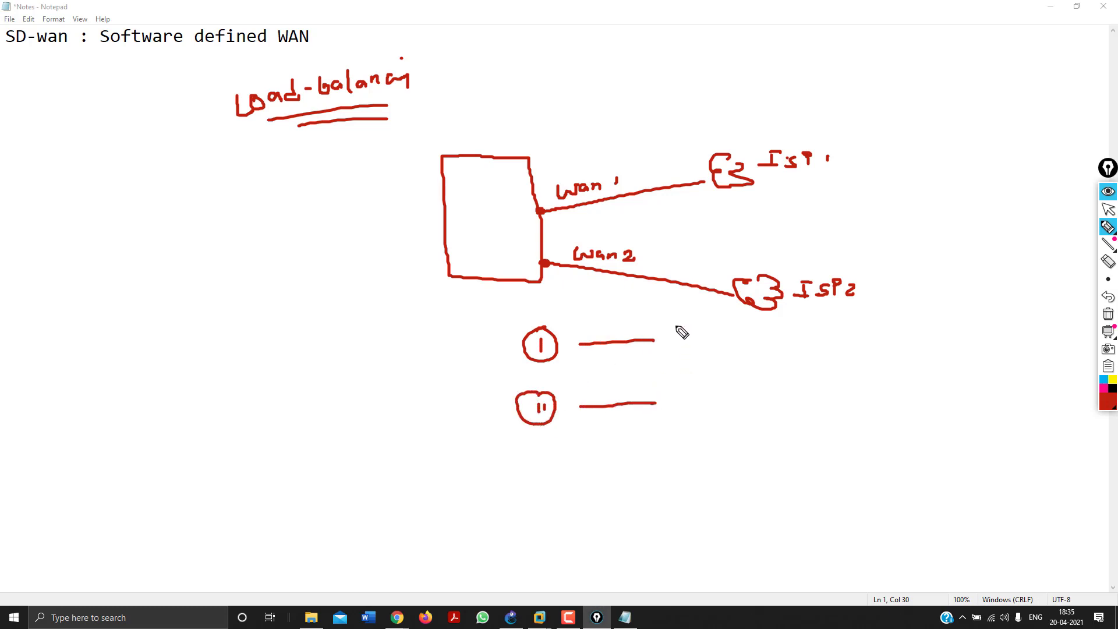
pyautogui.moveTo(577, 296)
pyautogui.mouseDown()
pyautogui.moveTo(592, 300)
pyautogui.moveTo(603, 330)
pyautogui.mouseUp()
pyautogui.moveTo(672, 355)
pyautogui.mouseDown()
pyautogui.moveTo(681, 393)
pyautogui.moveTo(728, 368)
pyautogui.mouseUp()
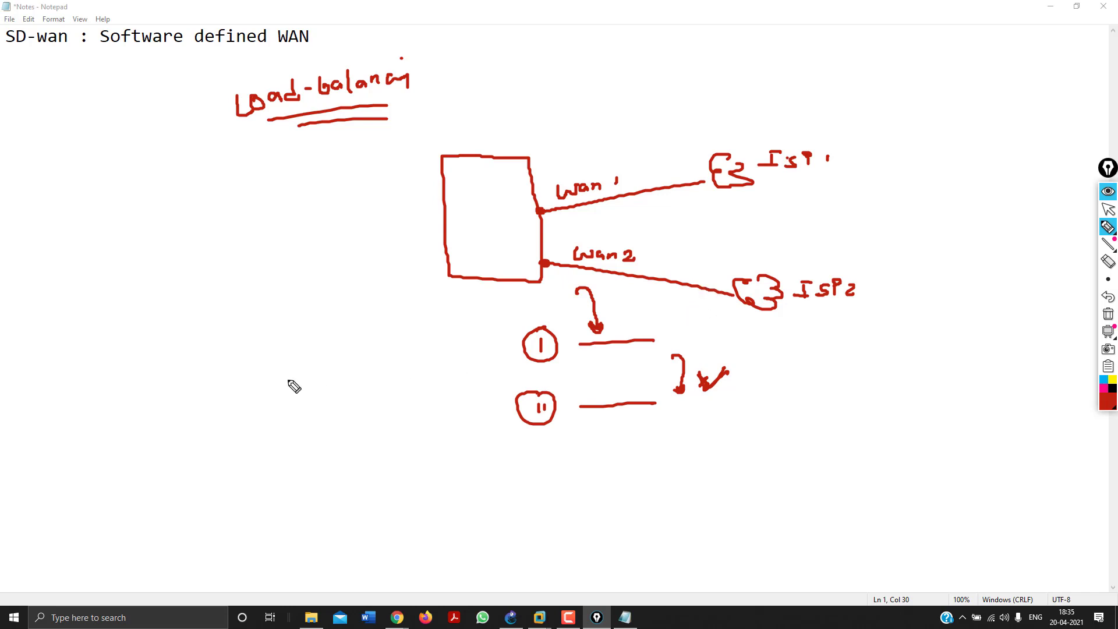
pyautogui.moveTo(554, 494); pyautogui.dragTo(549, 489)
# Handwrite SD-wan beside a circle with incoming curved arrows and a 2 inside it.
pyautogui.moveTo(156, 214); pyautogui.dragTo(142, 235)
pyautogui.moveTo(167, 217)
pyautogui.mouseDown()
pyautogui.moveTo(169, 233)
pyautogui.moveTo(268, 222)
pyautogui.mouseUp()
pyautogui.click(212, 216)
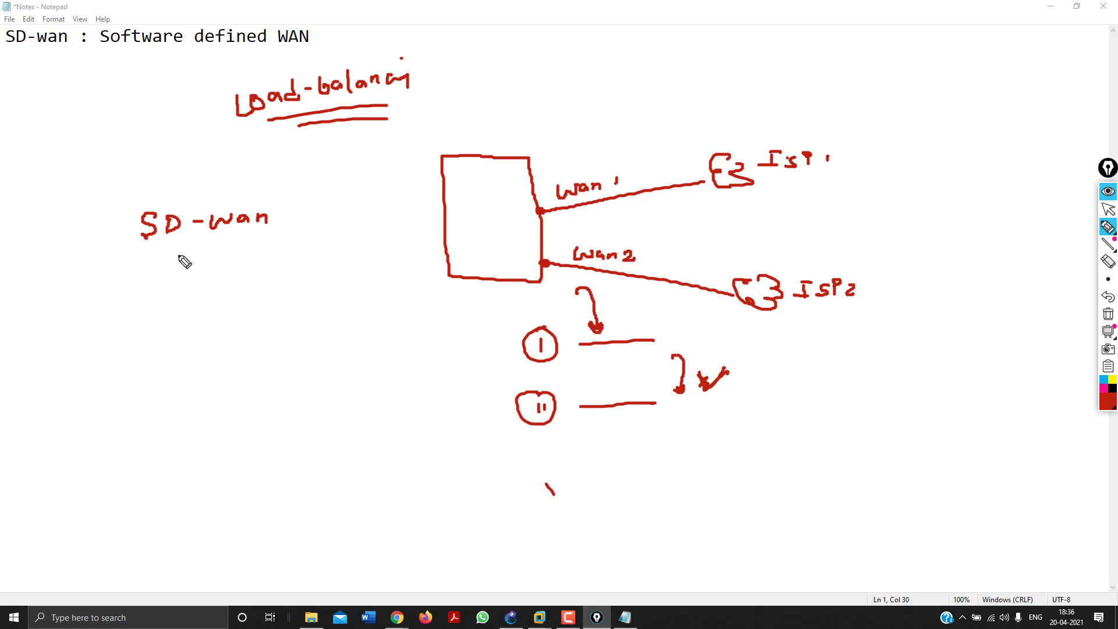
pyautogui.moveTo(179, 254)
pyautogui.mouseDown()
pyautogui.moveTo(247, 315)
pyautogui.moveTo(176, 334)
pyautogui.moveTo(150, 283)
pyautogui.moveTo(177, 251)
pyautogui.mouseUp()
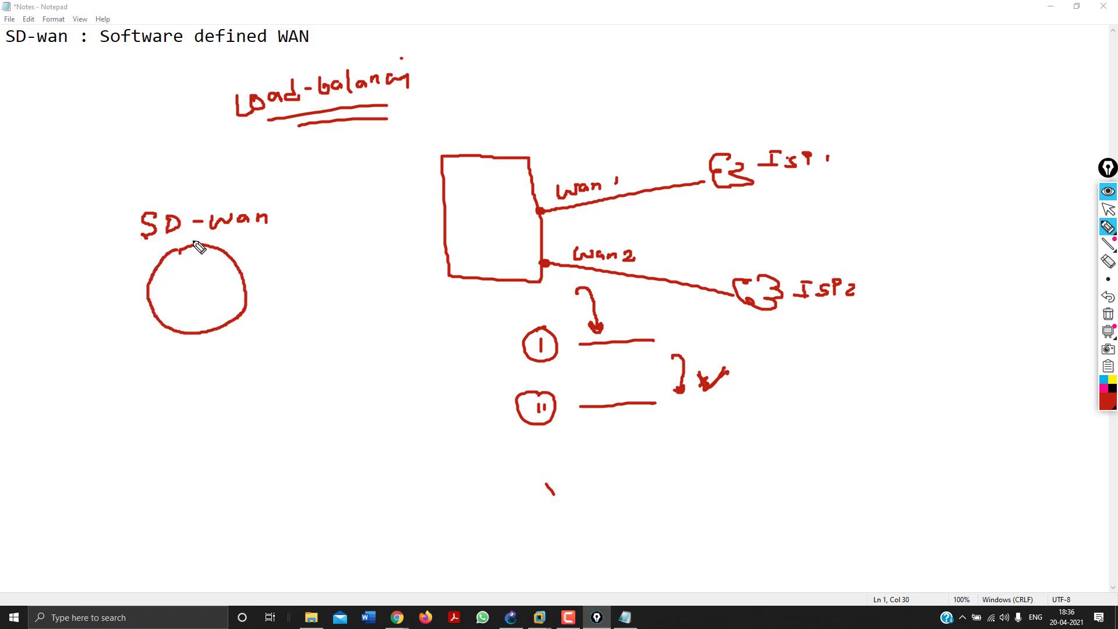
pyautogui.moveTo(297, 244)
pyautogui.mouseDown()
pyautogui.moveTo(279, 262)
pyautogui.moveTo(216, 269)
pyautogui.mouseUp()
pyautogui.moveTo(309, 320); pyautogui.dragTo(216, 304)
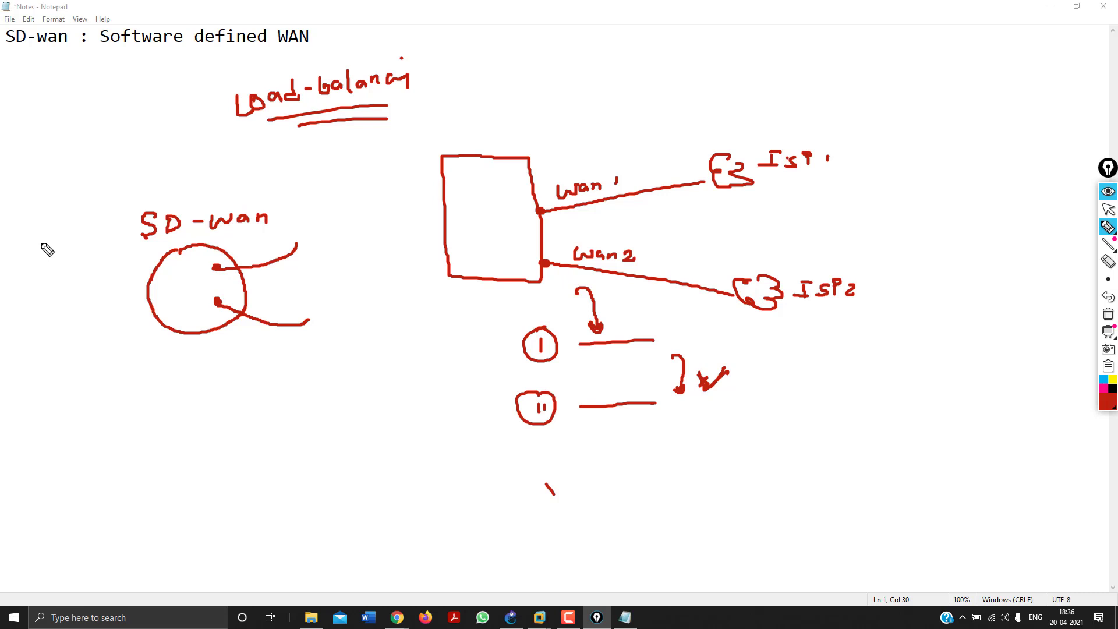
pyautogui.moveTo(40, 241)
pyautogui.mouseDown()
pyautogui.moveTo(55, 286)
pyautogui.moveTo(124, 277)
pyautogui.moveTo(116, 285)
pyautogui.mouseUp()
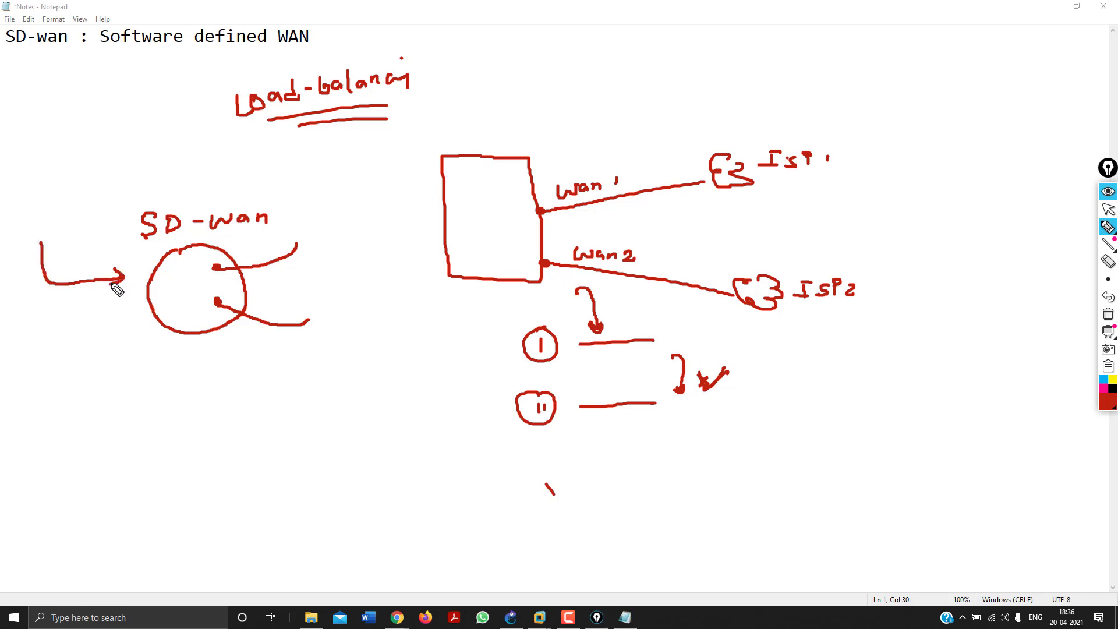
pyautogui.click(200, 303)
pyautogui.moveTo(194, 287); pyautogui.dragTo(207, 304)
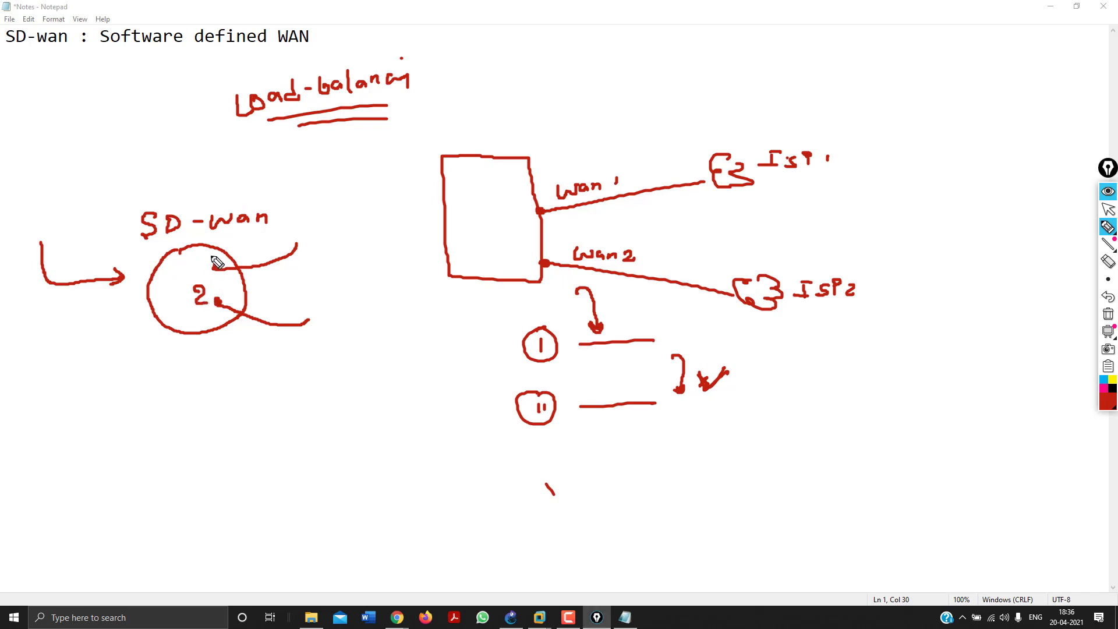
# Tick the SD-wan label, arrow link 1 to link II, and bolden the Load-balancing underline.
pyautogui.moveTo(235, 249); pyautogui.dragTo(267, 225)
pyautogui.moveTo(260, 228); pyautogui.dragTo(245, 240)
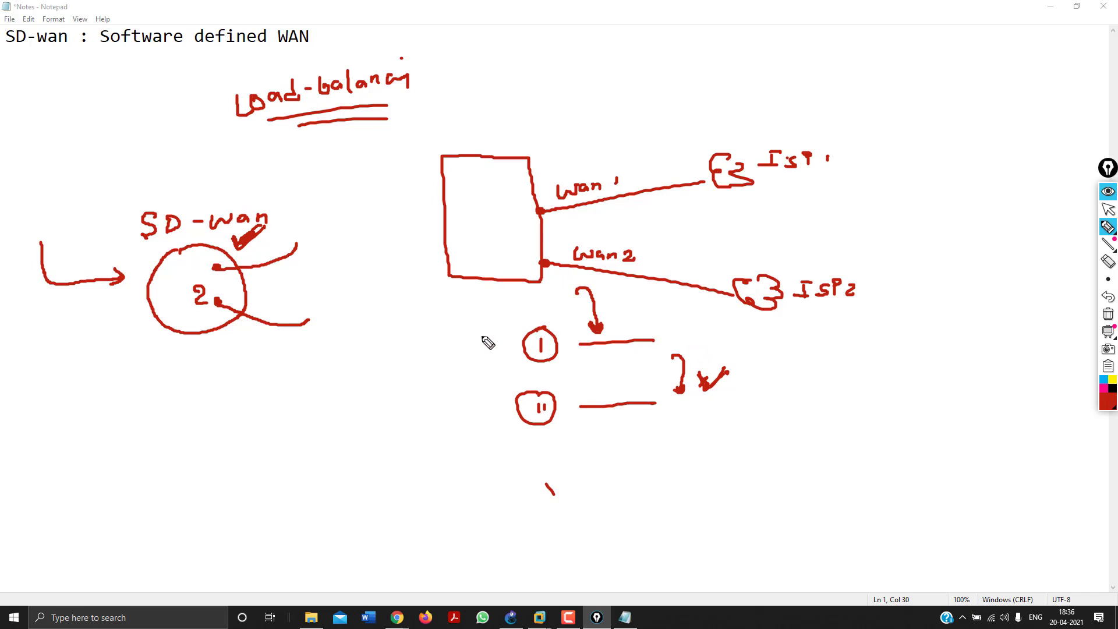
pyautogui.moveTo(490, 337)
pyautogui.mouseDown()
pyautogui.moveTo(498, 382)
pyautogui.moveTo(508, 372)
pyautogui.mouseUp()
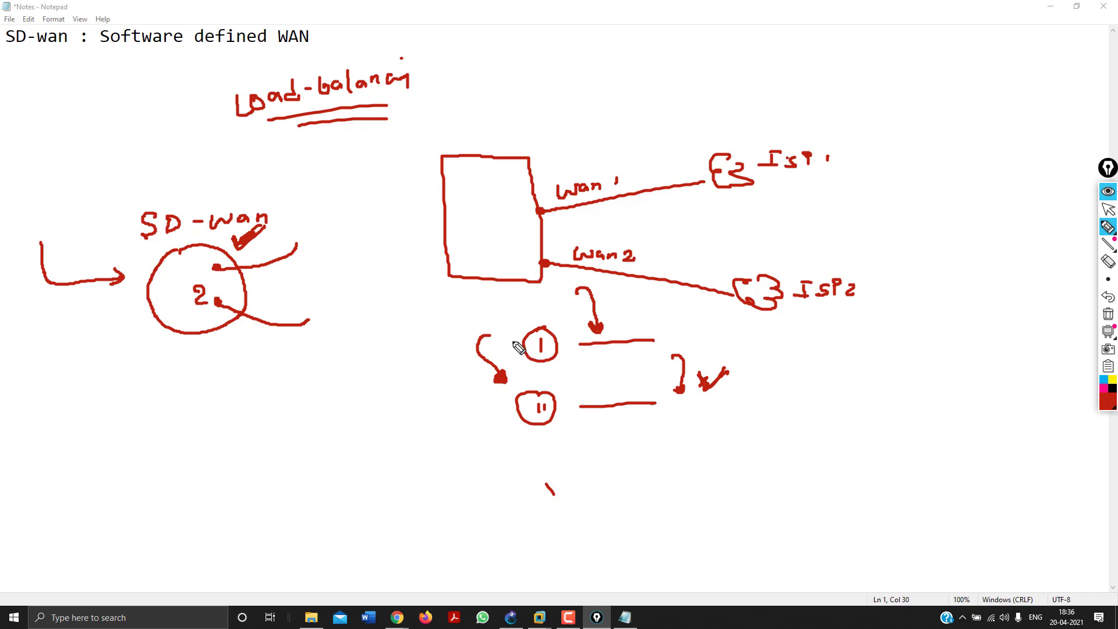
pyautogui.click(215, 261)
pyautogui.moveTo(379, 109)
pyautogui.mouseDown()
pyautogui.moveTo(291, 117)
pyautogui.moveTo(387, 122)
pyautogui.moveTo(324, 117)
pyautogui.mouseUp()
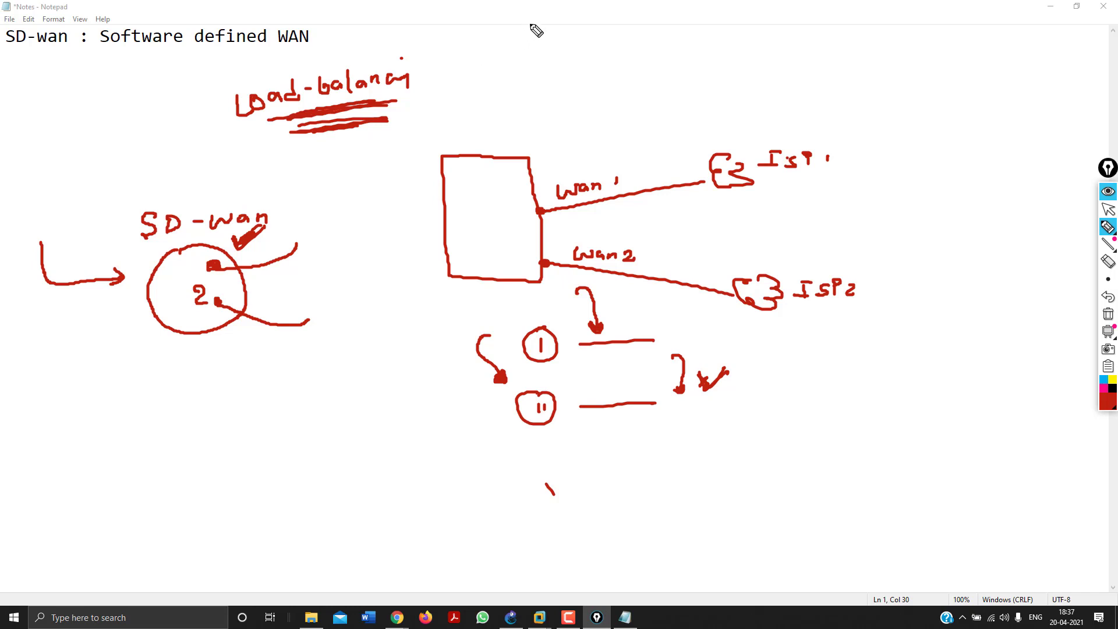
pyautogui.moveTo(543, 40)
pyautogui.mouseDown()
pyautogui.moveTo(557, 120)
pyautogui.moveTo(609, 35)
pyautogui.moveTo(566, 42)
pyautogui.moveTo(564, 79)
pyautogui.moveTo(584, 78)
pyautogui.mouseUp()
# Draw an LB box with arrows to Sr1, Sr2, Sr3, plus a curved arrow toward the SD-wan circle.
pyautogui.moveTo(580, 60); pyautogui.dragTo(585, 79)
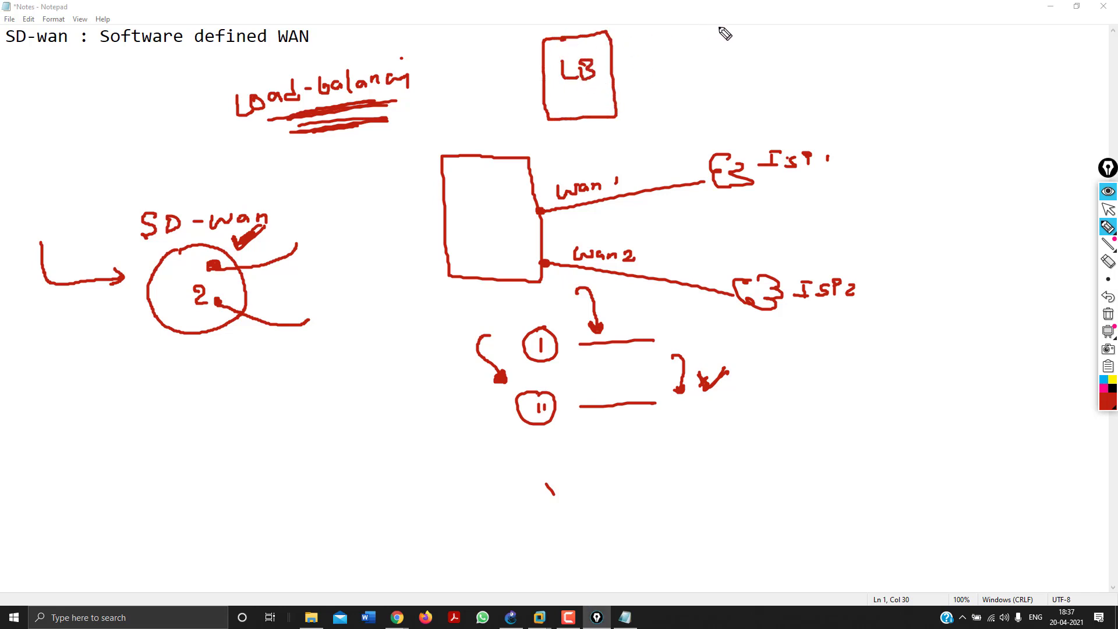
pyautogui.moveTo(721, 26)
pyautogui.mouseDown()
pyautogui.moveTo(710, 36)
pyautogui.moveTo(745, 35)
pyautogui.moveTo(722, 70)
pyautogui.moveTo(755, 75)
pyautogui.moveTo(719, 109)
pyautogui.moveTo(753, 117)
pyautogui.mouseUp()
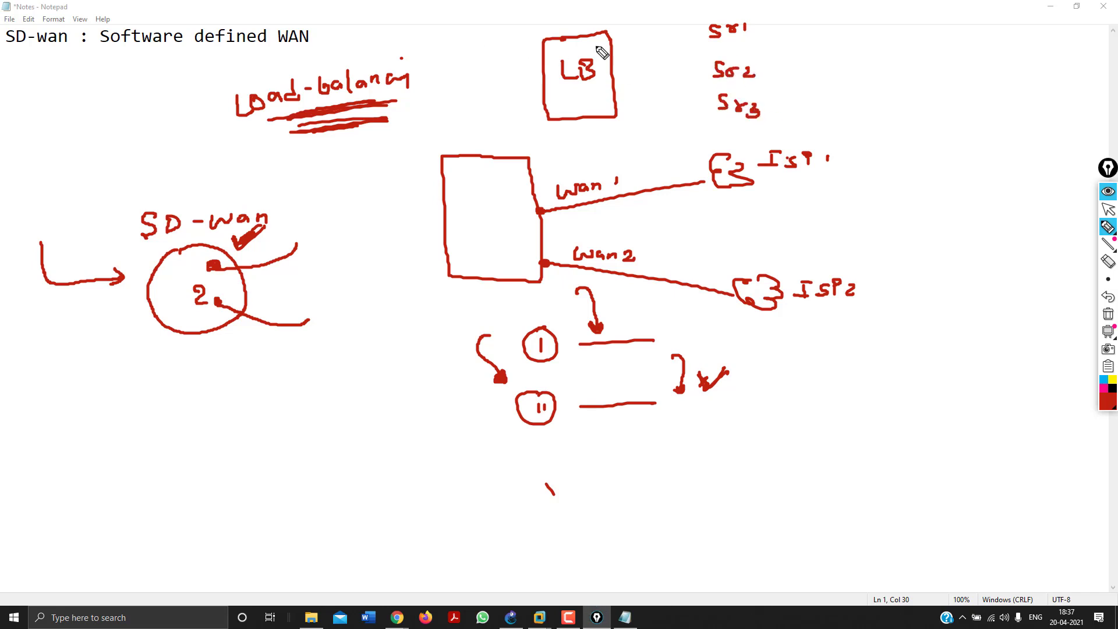
pyautogui.moveTo(612, 47); pyautogui.dragTo(687, 39)
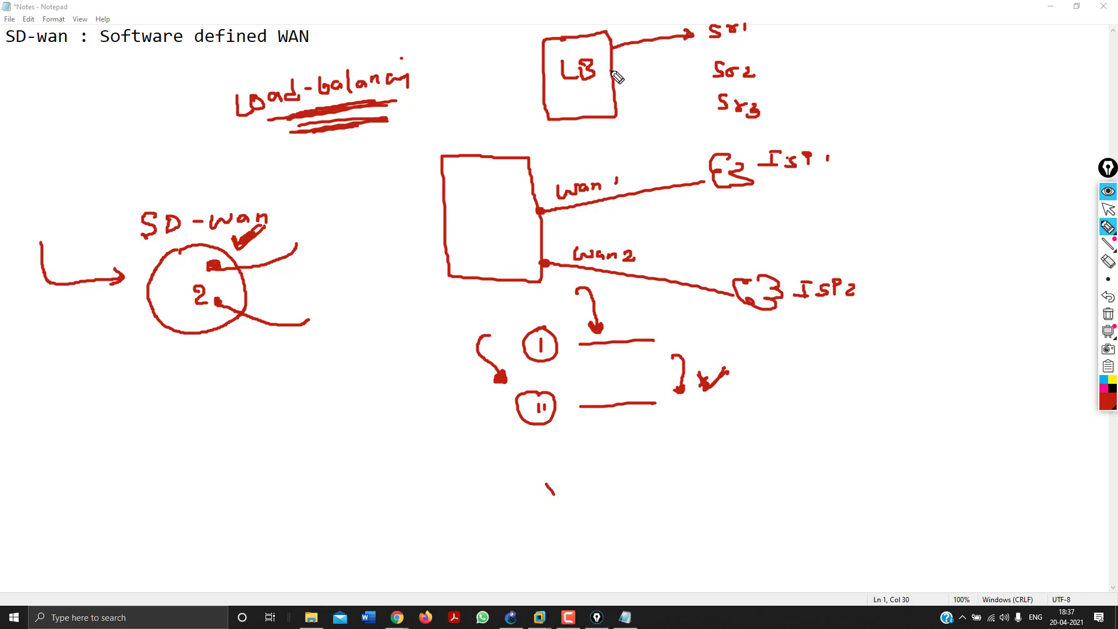
pyautogui.moveTo(613, 70); pyautogui.dragTo(693, 71)
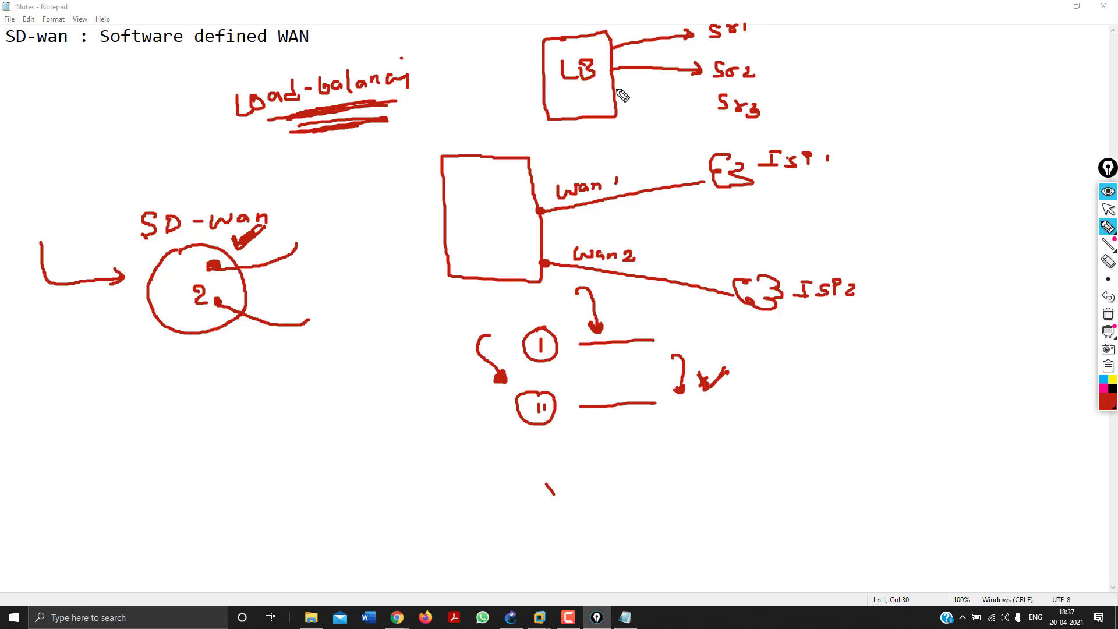
pyautogui.moveTo(778, 58)
pyautogui.mouseDown()
pyautogui.moveTo(794, 76)
pyautogui.moveTo(819, 68)
pyautogui.mouseUp()
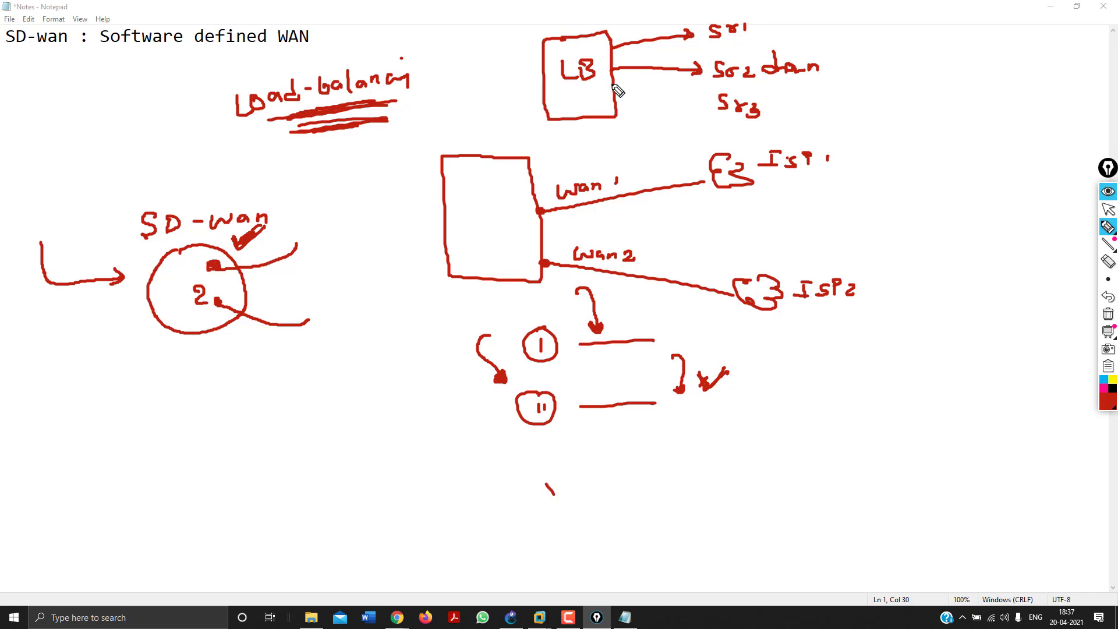
pyautogui.moveTo(615, 81)
pyautogui.mouseDown()
pyautogui.moveTo(708, 103)
pyautogui.moveTo(693, 106)
pyautogui.mouseUp()
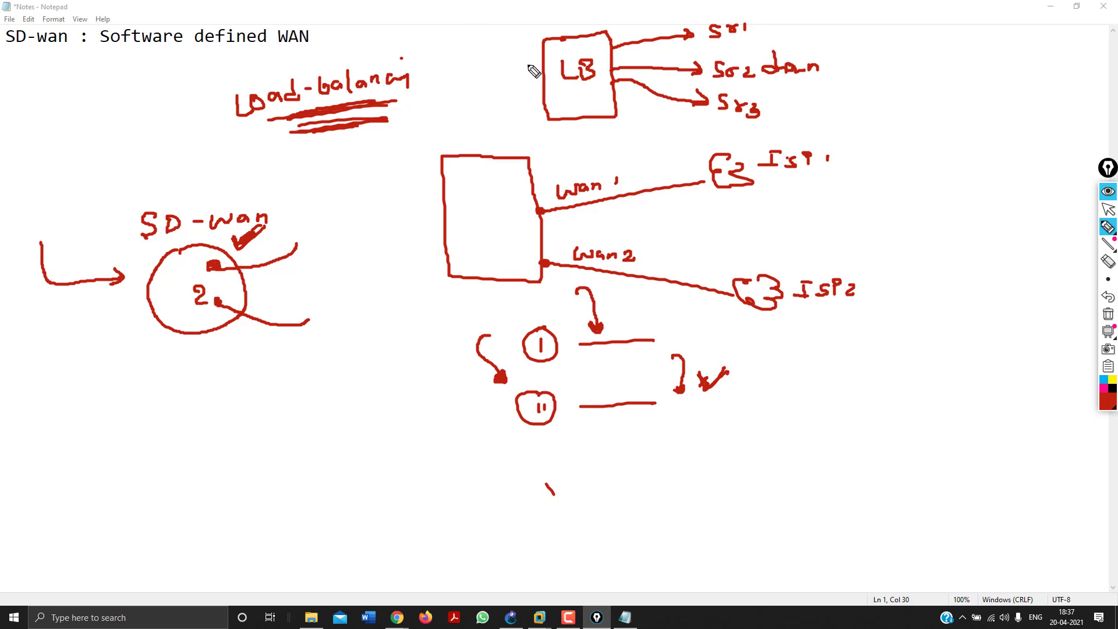
pyautogui.moveTo(536, 68); pyautogui.dragTo(496, 72)
pyautogui.moveTo(809, 89); pyautogui.dragTo(749, 90)
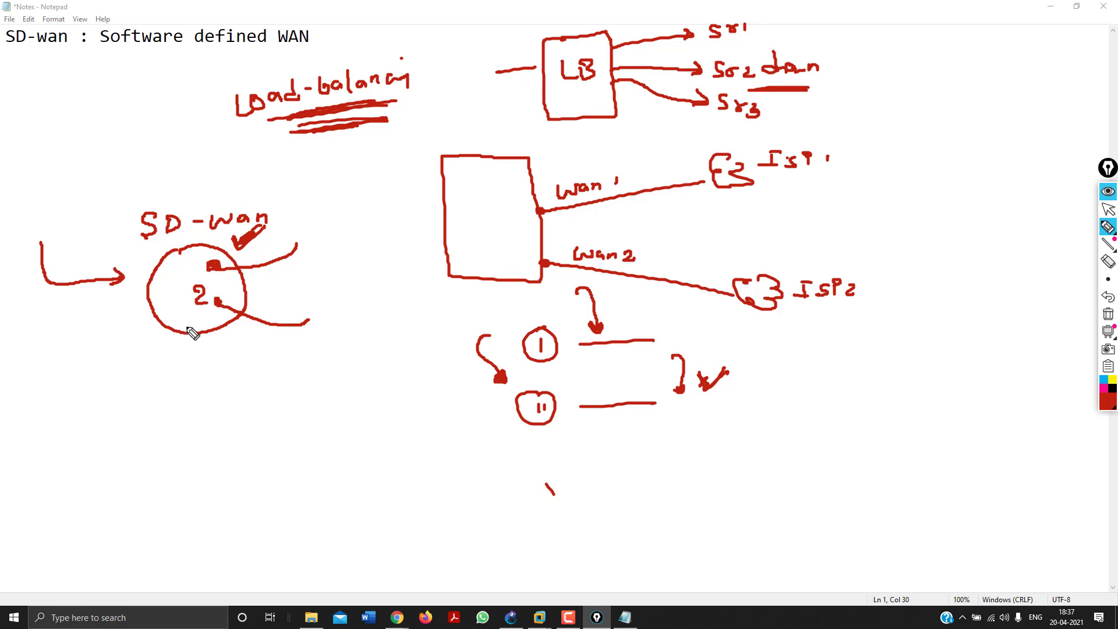
pyautogui.moveTo(112, 391); pyautogui.dragTo(167, 347)
pyautogui.moveTo(103, 426)
pyautogui.mouseDown()
pyautogui.moveTo(187, 424)
pyautogui.moveTo(156, 450)
pyautogui.mouseUp()
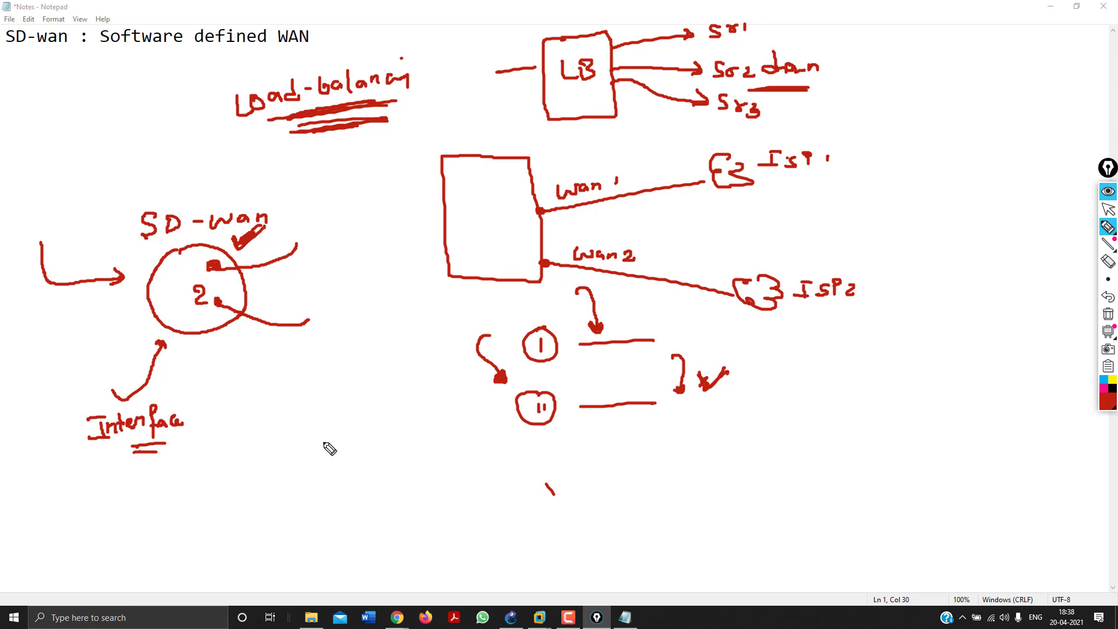
# Draw a large circle labelled own wan holding two boxes numbered 1, linked to a device at left.
pyautogui.moveTo(331, 429)
pyautogui.mouseDown()
pyautogui.moveTo(395, 544)
pyautogui.moveTo(290, 491)
pyautogui.moveTo(320, 437)
pyautogui.mouseUp()
pyautogui.moveTo(318, 408)
pyautogui.mouseDown()
pyautogui.moveTo(320, 417)
pyautogui.moveTo(322, 407)
pyautogui.moveTo(397, 407)
pyautogui.mouseUp()
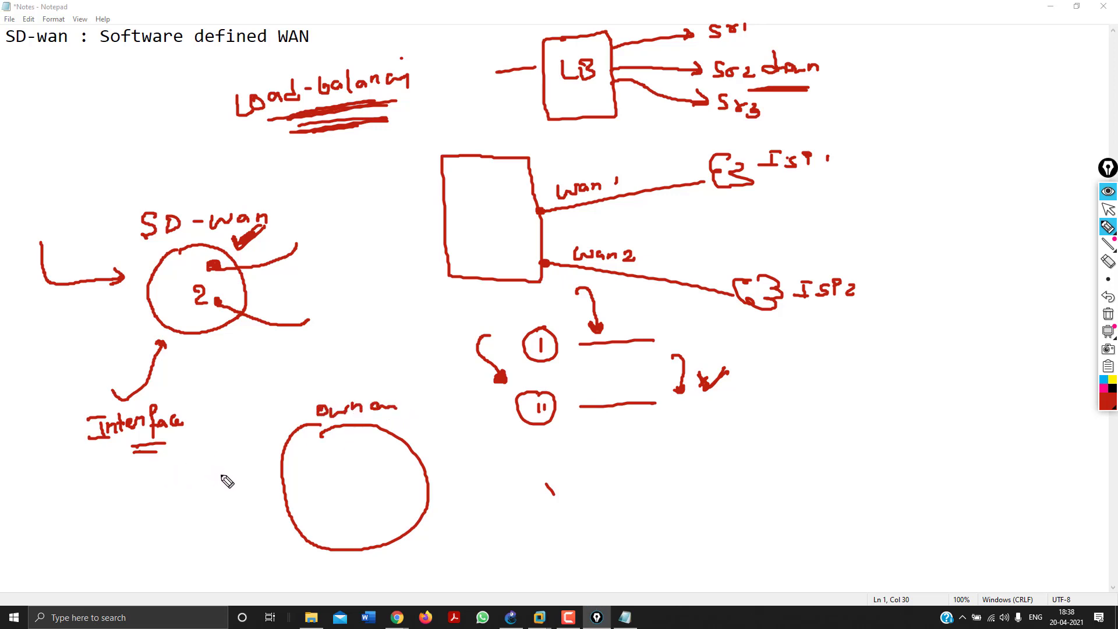
pyautogui.moveTo(299, 466)
pyautogui.mouseDown()
pyautogui.moveTo(299, 490)
pyautogui.moveTo(328, 489)
pyautogui.moveTo(319, 460)
pyautogui.moveTo(298, 464)
pyautogui.mouseUp()
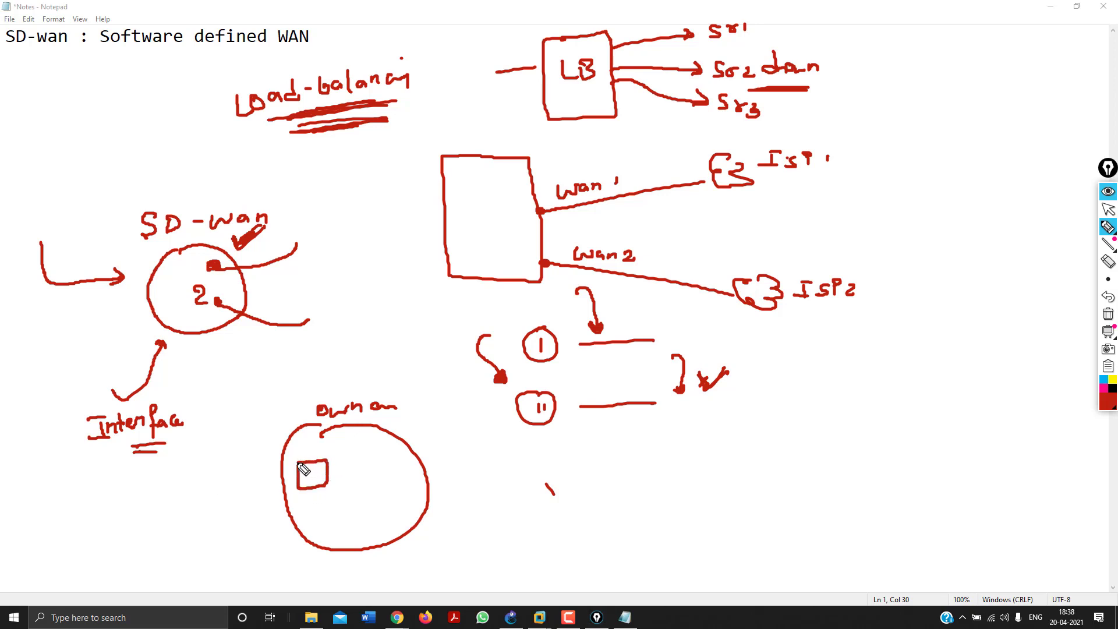
pyautogui.moveTo(369, 458)
pyautogui.mouseDown()
pyautogui.moveTo(401, 476)
pyautogui.moveTo(401, 458)
pyautogui.moveTo(371, 456)
pyautogui.moveTo(310, 484)
pyautogui.mouseUp()
pyautogui.click(384, 463)
pyautogui.moveTo(384, 464); pyautogui.dragTo(386, 474)
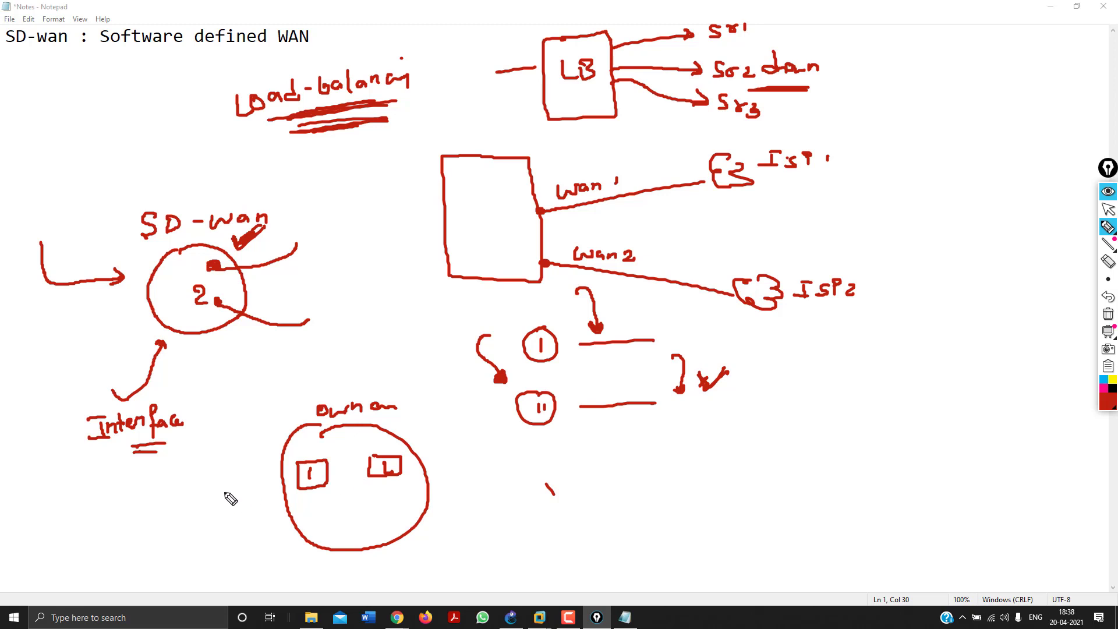
pyautogui.moveTo(262, 496)
pyautogui.mouseDown()
pyautogui.moveTo(170, 501)
pyautogui.moveTo(155, 517)
pyautogui.moveTo(166, 527)
pyautogui.moveTo(131, 498)
pyautogui.moveTo(182, 537)
pyautogui.moveTo(175, 505)
pyautogui.moveTo(145, 514)
pyautogui.moveTo(155, 507)
pyautogui.moveTo(158, 526)
pyautogui.mouseUp()
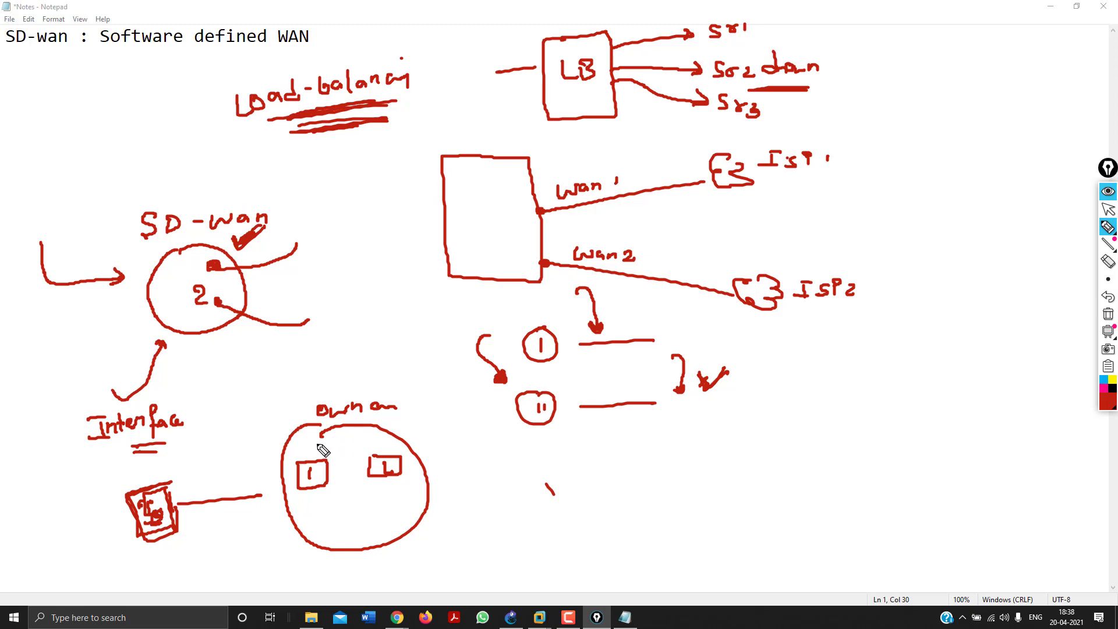
# Label the own wan boxes R and S, cross out R, and draw an arrow toward S.
pyautogui.moveTo(308, 493); pyautogui.dragTo(309, 518)
pyautogui.moveTo(309, 495); pyautogui.dragTo(320, 516)
pyautogui.moveTo(394, 488); pyautogui.dragTo(377, 505)
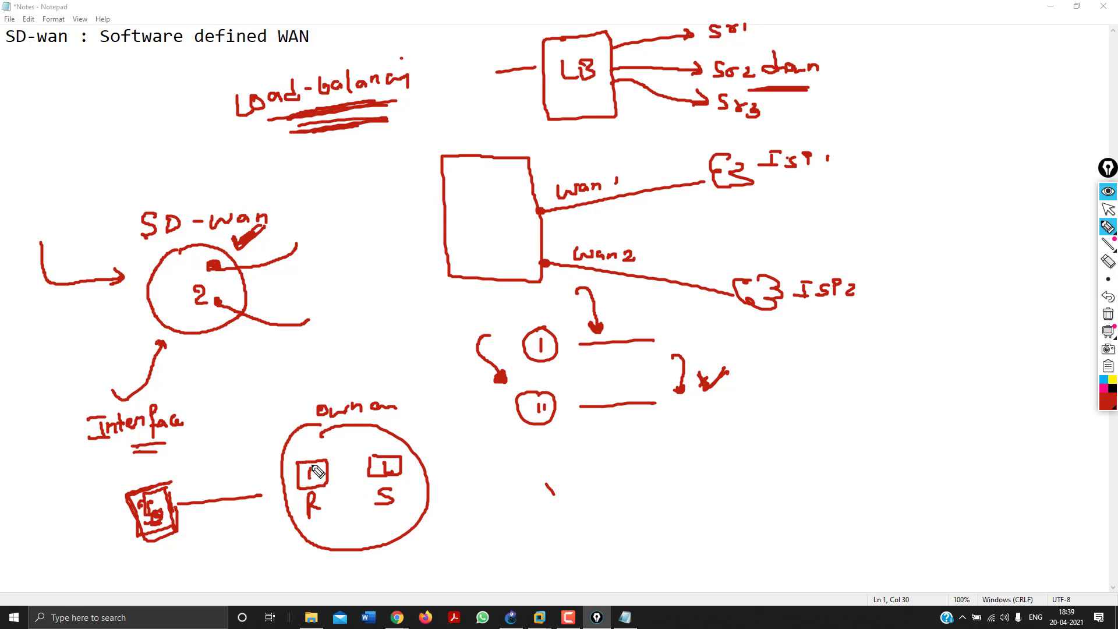
pyautogui.moveTo(300, 445)
pyautogui.mouseDown()
pyautogui.moveTo(330, 491)
pyautogui.moveTo(303, 488)
pyautogui.mouseUp()
pyautogui.moveTo(353, 419); pyautogui.dragTo(379, 444)
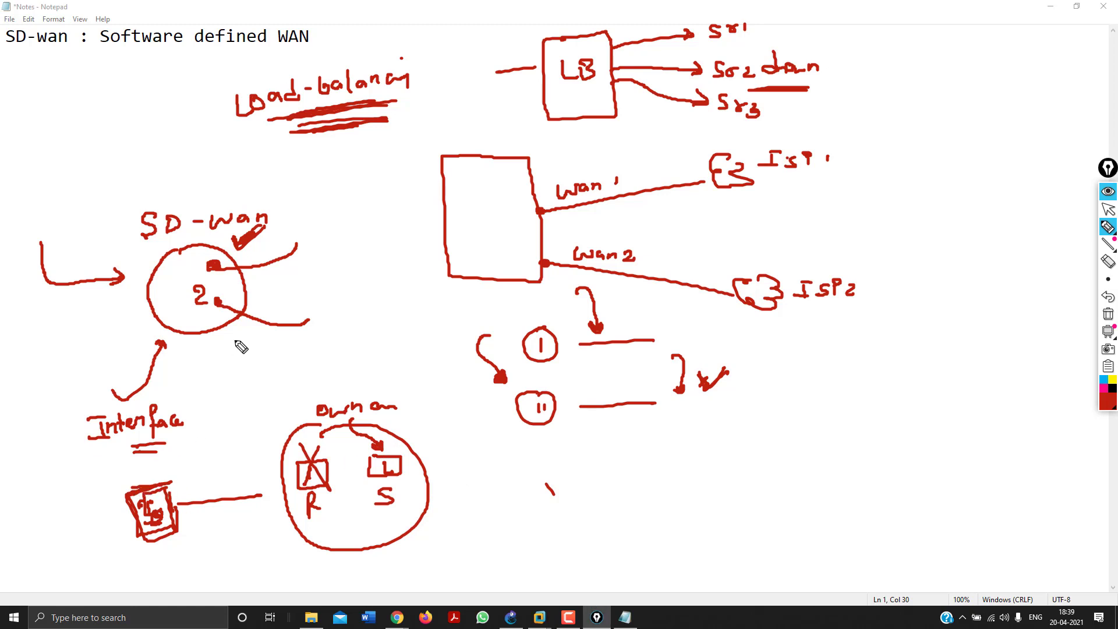
# Number the SD-wan links 1 and 2 with a looping arrow, cross out S, and X both links.
pyautogui.moveTo(190, 255); pyautogui.dragTo(189, 267)
pyautogui.moveTo(42, 304)
pyautogui.mouseDown()
pyautogui.moveTo(55, 315)
pyautogui.moveTo(187, 267)
pyautogui.moveTo(179, 274)
pyautogui.mouseUp()
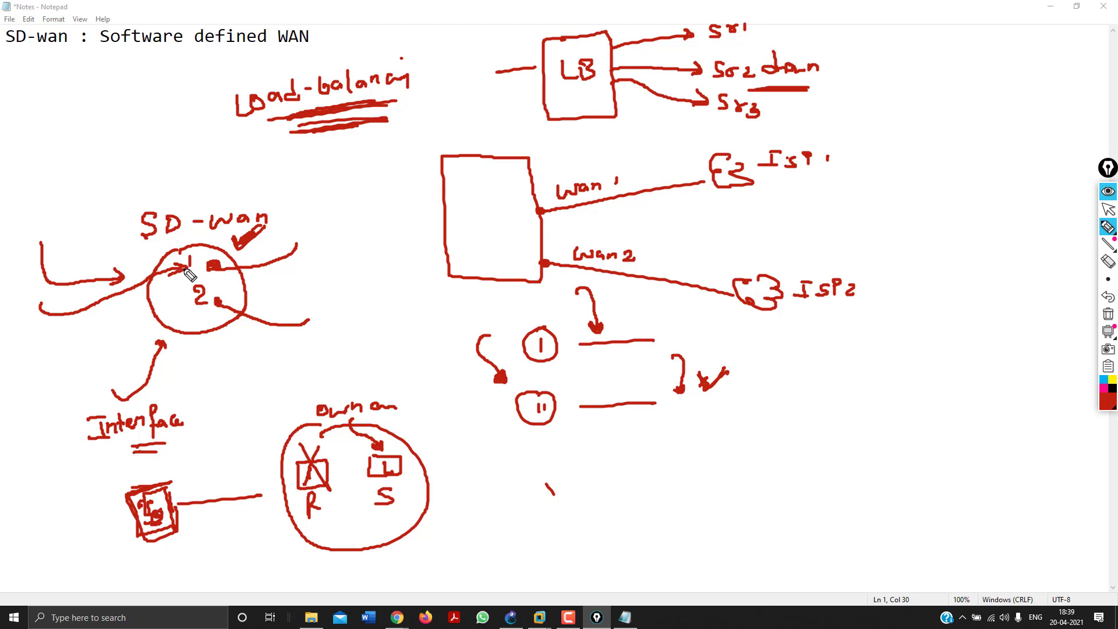
pyautogui.moveTo(189, 274)
pyautogui.mouseDown()
pyautogui.moveTo(173, 286)
pyautogui.moveTo(192, 300)
pyautogui.mouseUp()
pyautogui.click(247, 278)
pyautogui.moveTo(357, 441)
pyautogui.mouseDown()
pyautogui.moveTo(412, 485)
pyautogui.moveTo(378, 476)
pyautogui.mouseUp()
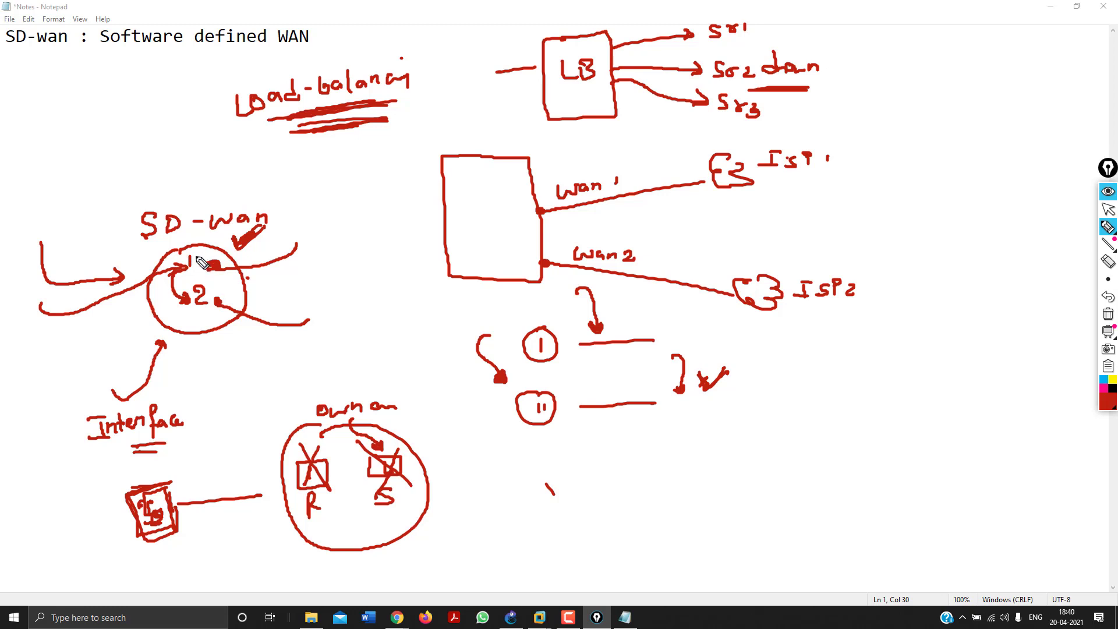
pyautogui.moveTo(197, 255); pyautogui.dragTo(208, 294)
# Write 500mbps and underlined 100mbps beside the SD-wan links, mark incoming traffic Slow, and add a 400 arrow.
pyautogui.moveTo(308, 220)
pyautogui.mouseDown()
pyautogui.moveTo(295, 237)
pyautogui.moveTo(365, 217)
pyautogui.moveTo(374, 228)
pyautogui.mouseUp()
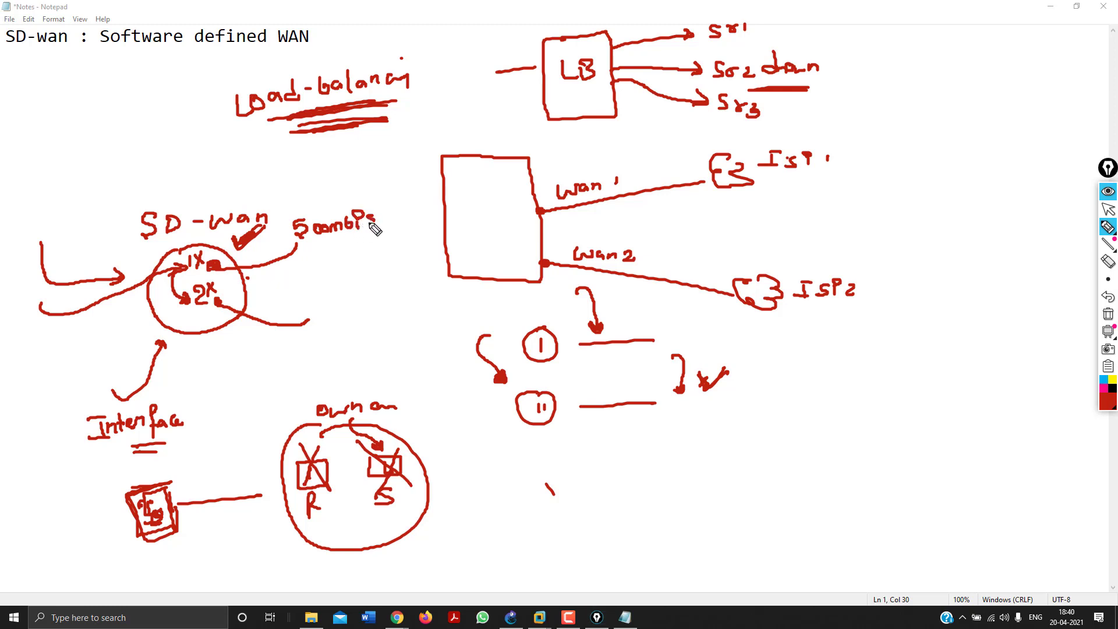
pyautogui.moveTo(297, 303)
pyautogui.mouseDown()
pyautogui.moveTo(299, 316)
pyautogui.moveTo(381, 298)
pyautogui.moveTo(387, 307)
pyautogui.mouseUp()
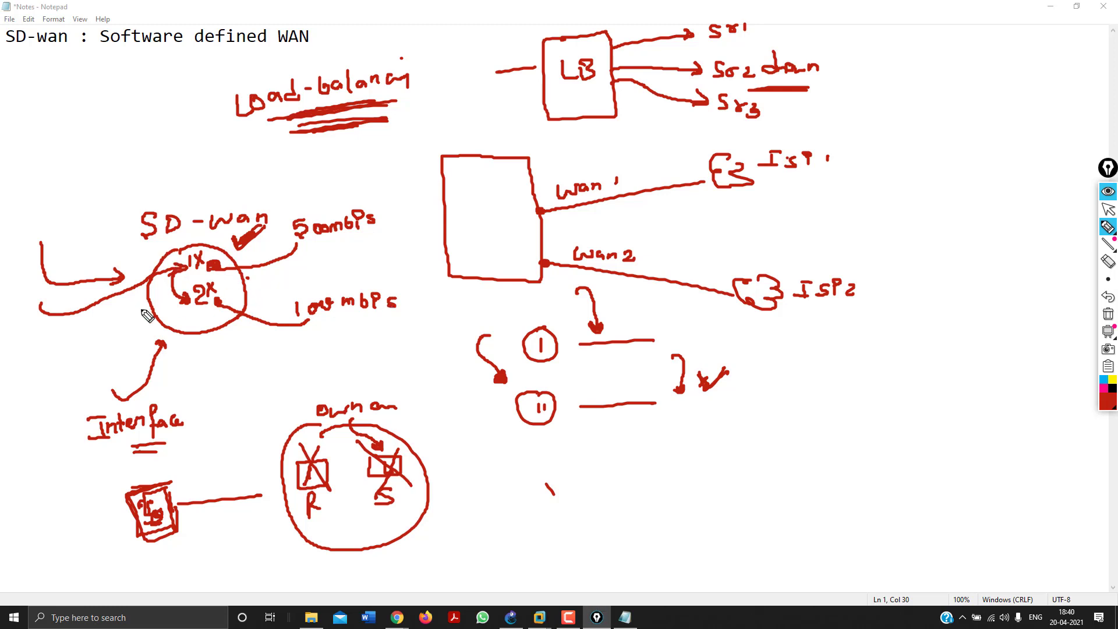
pyautogui.moveTo(57, 334)
pyautogui.mouseDown()
pyautogui.moveTo(54, 355)
pyautogui.moveTo(98, 332)
pyautogui.mouseUp()
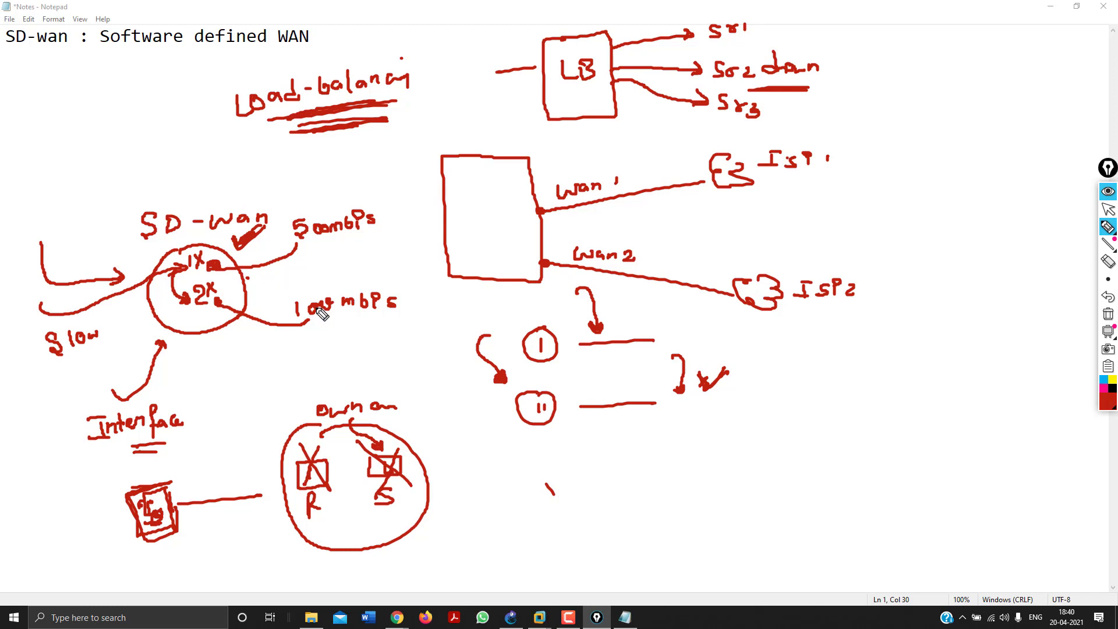
pyautogui.moveTo(330, 247)
pyautogui.mouseDown()
pyautogui.moveTo(334, 279)
pyautogui.moveTo(379, 256)
pyautogui.mouseUp()
pyautogui.moveTo(371, 319); pyautogui.dragTo(330, 324)
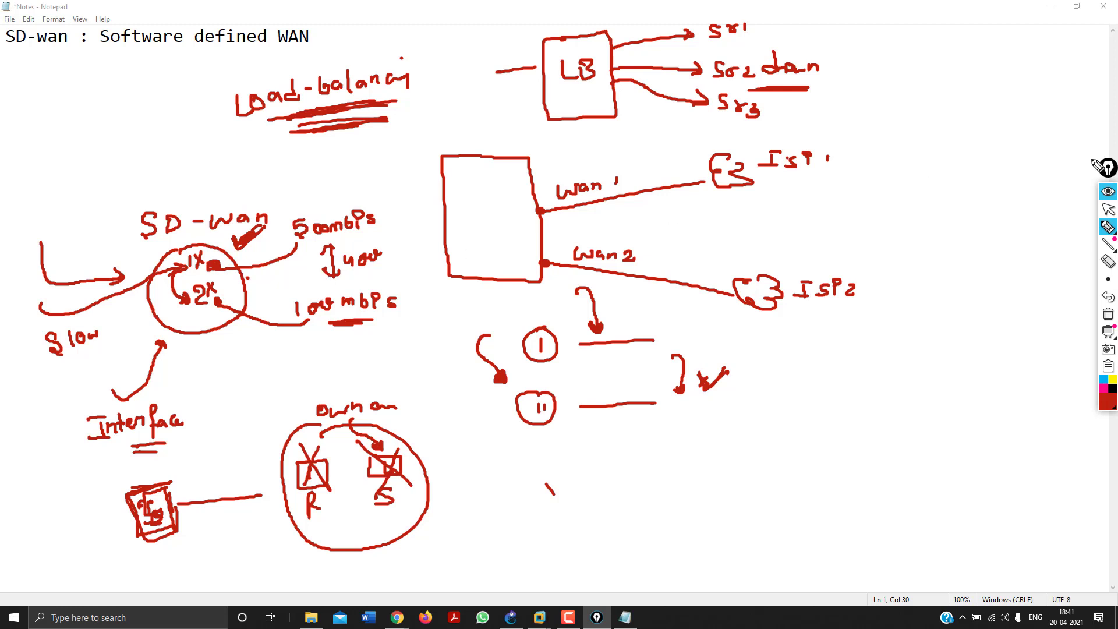
pyautogui.click(1109, 229)
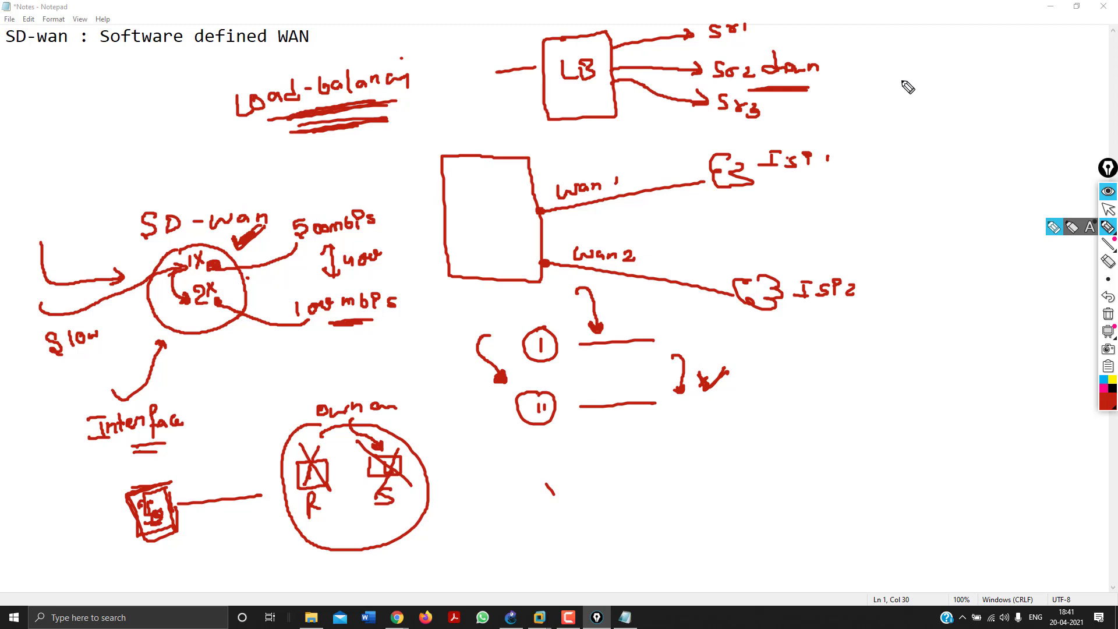
# List circled I ILL and II Broadband at top right with ticks and brackets, then ILL with a down arrow.
pyautogui.moveTo(906, 85)
pyautogui.mouseDown()
pyautogui.moveTo(914, 99)
pyautogui.moveTo(912, 81)
pyautogui.mouseUp()
pyautogui.moveTo(921, 82)
pyautogui.mouseDown()
pyautogui.moveTo(936, 98)
pyautogui.moveTo(943, 90)
pyautogui.mouseUp()
pyautogui.moveTo(867, 80); pyautogui.dragTo(864, 138)
pyautogui.moveTo(871, 128)
pyautogui.mouseDown()
pyautogui.moveTo(932, 133)
pyautogui.moveTo(953, 120)
pyautogui.moveTo(971, 135)
pyautogui.moveTo(1000, 134)
pyautogui.moveTo(1016, 89)
pyautogui.moveTo(1011, 122)
pyautogui.moveTo(1066, 91)
pyautogui.mouseUp()
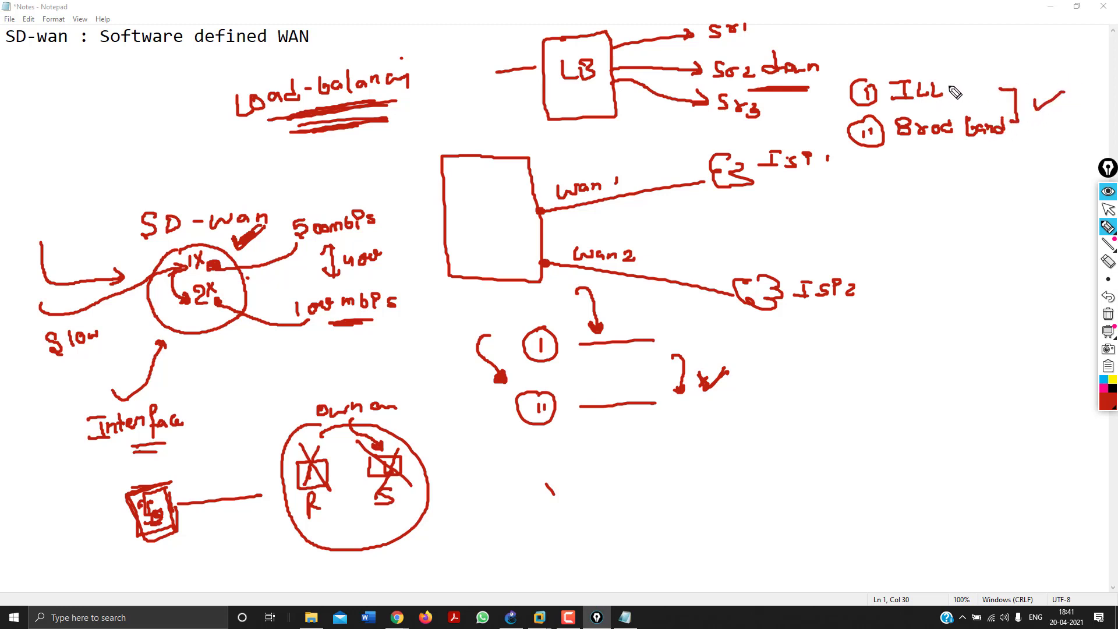
pyautogui.moveTo(948, 94)
pyautogui.mouseDown()
pyautogui.moveTo(979, 50)
pyautogui.moveTo(967, 82)
pyautogui.moveTo(998, 59)
pyautogui.mouseUp()
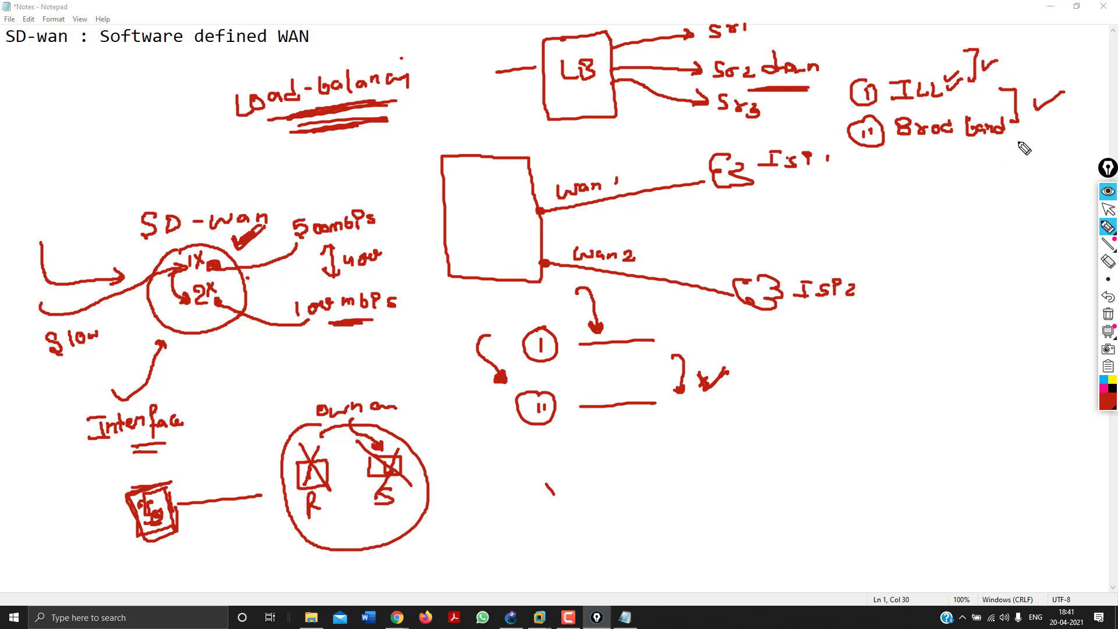
pyautogui.moveTo(1008, 138); pyautogui.dragTo(1004, 175)
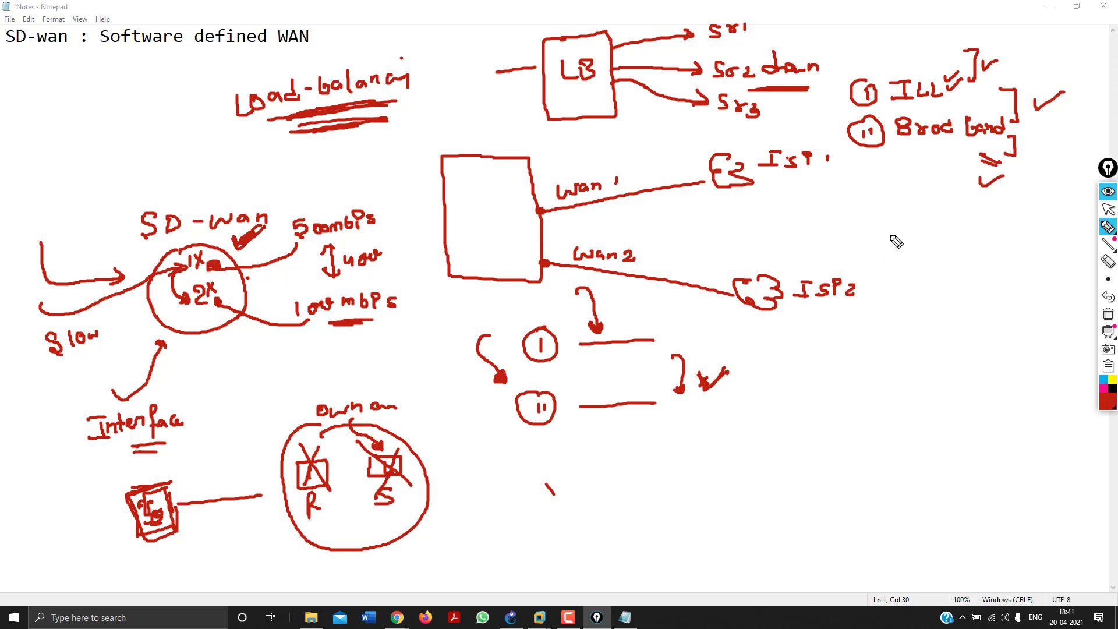
pyautogui.moveTo(888, 229)
pyautogui.mouseDown()
pyautogui.moveTo(888, 243)
pyautogui.moveTo(901, 227)
pyautogui.mouseUp()
pyautogui.moveTo(878, 244)
pyautogui.mouseDown()
pyautogui.moveTo(923, 240)
pyautogui.moveTo(883, 333)
pyautogui.moveTo(939, 322)
pyautogui.moveTo(970, 334)
pyautogui.mouseUp()
# Underline 100mbps under ILL, add an arrow and BB, and write an underlined 'Upto 350'.
pyautogui.moveTo(898, 353)
pyautogui.mouseDown()
pyautogui.moveTo(965, 346)
pyautogui.moveTo(959, 357)
pyautogui.moveTo(890, 350)
pyautogui.moveTo(955, 357)
pyautogui.mouseUp()
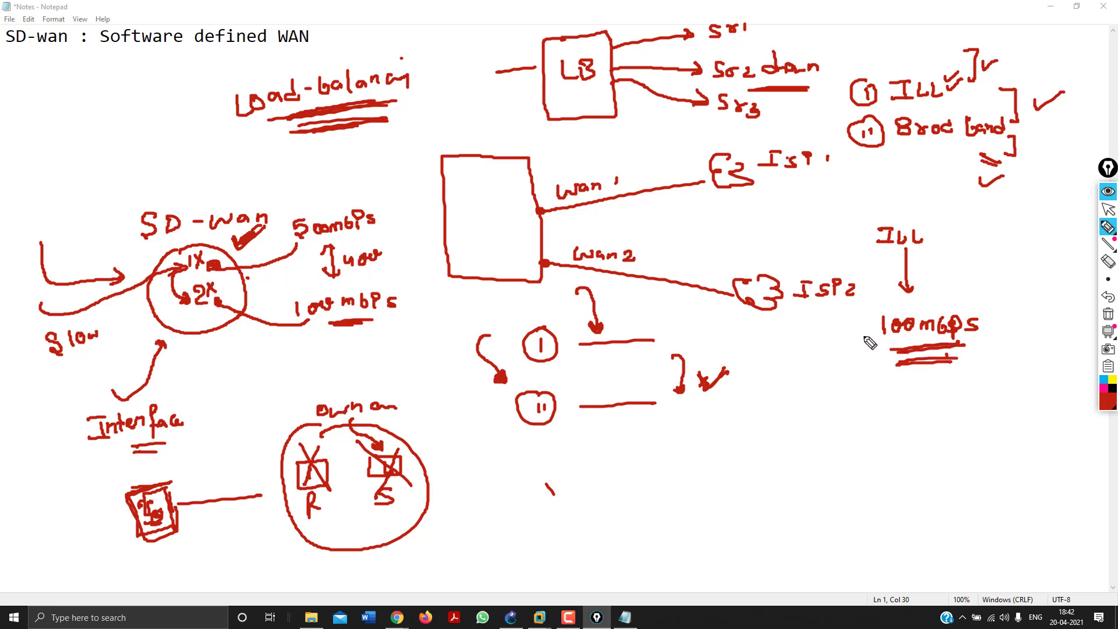
pyautogui.moveTo(831, 325)
pyautogui.mouseDown()
pyautogui.moveTo(860, 333)
pyautogui.moveTo(849, 339)
pyautogui.mouseUp()
pyautogui.moveTo(856, 400)
pyautogui.mouseDown()
pyautogui.moveTo(858, 417)
pyautogui.moveTo(887, 417)
pyautogui.moveTo(891, 446)
pyautogui.moveTo(946, 450)
pyautogui.moveTo(957, 466)
pyautogui.moveTo(939, 453)
pyautogui.moveTo(1026, 447)
pyautogui.mouseUp()
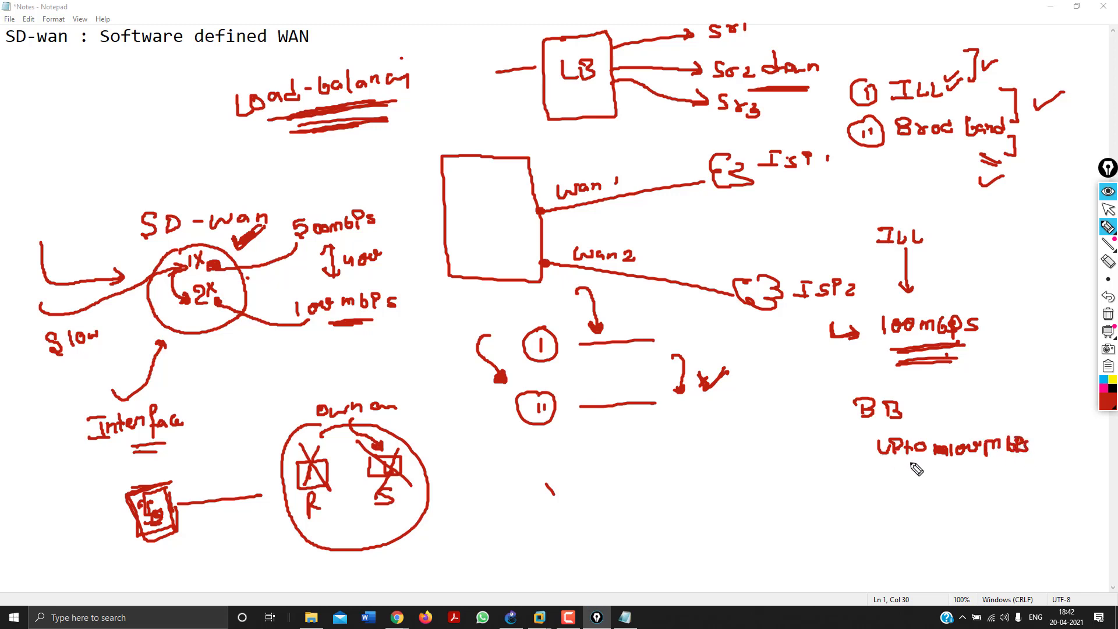
pyautogui.moveTo(878, 463); pyautogui.dragTo(924, 463)
pyautogui.moveTo(613, 459)
pyautogui.mouseDown()
pyautogui.moveTo(620, 475)
pyautogui.moveTo(660, 459)
pyautogui.mouseUp()
pyautogui.moveTo(561, 464)
pyautogui.mouseDown()
pyautogui.moveTo(590, 466)
pyautogui.moveTo(584, 477)
pyautogui.mouseUp()
pyautogui.moveTo(577, 469)
pyautogui.mouseDown()
pyautogui.moveTo(607, 470)
pyautogui.moveTo(591, 486)
pyautogui.moveTo(600, 495)
pyautogui.mouseUp()
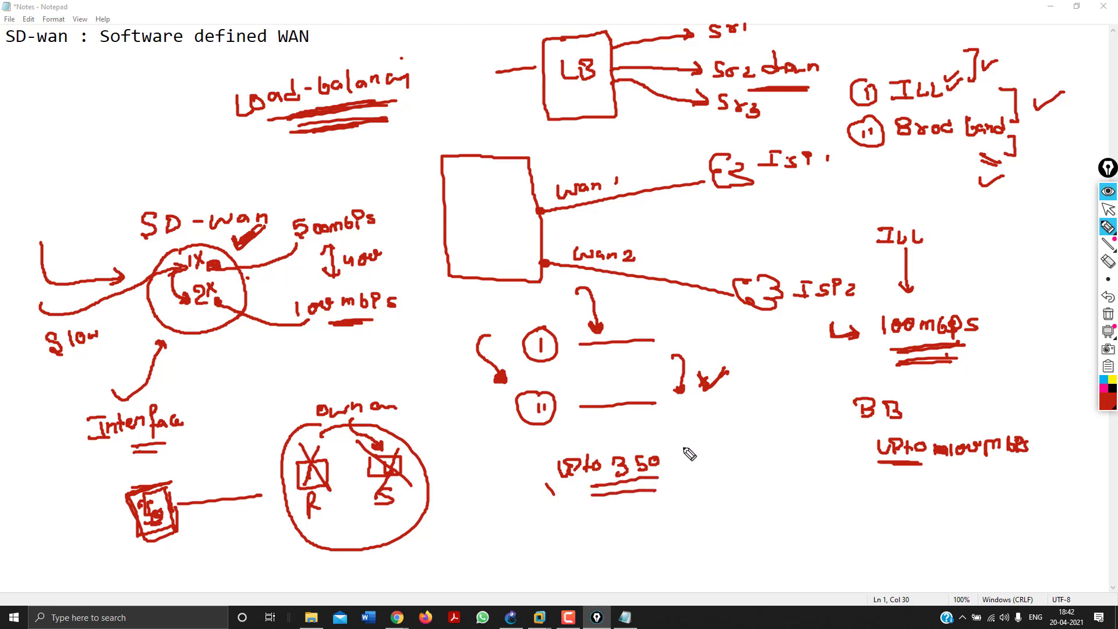
# Cross out BB and bracket ILL as '(IP fixed)' and BB as '(Dynamic)'.
pyautogui.moveTo(819, 403)
pyautogui.mouseDown()
pyautogui.moveTo(852, 435)
pyautogui.moveTo(811, 454)
pyautogui.mouseUp()
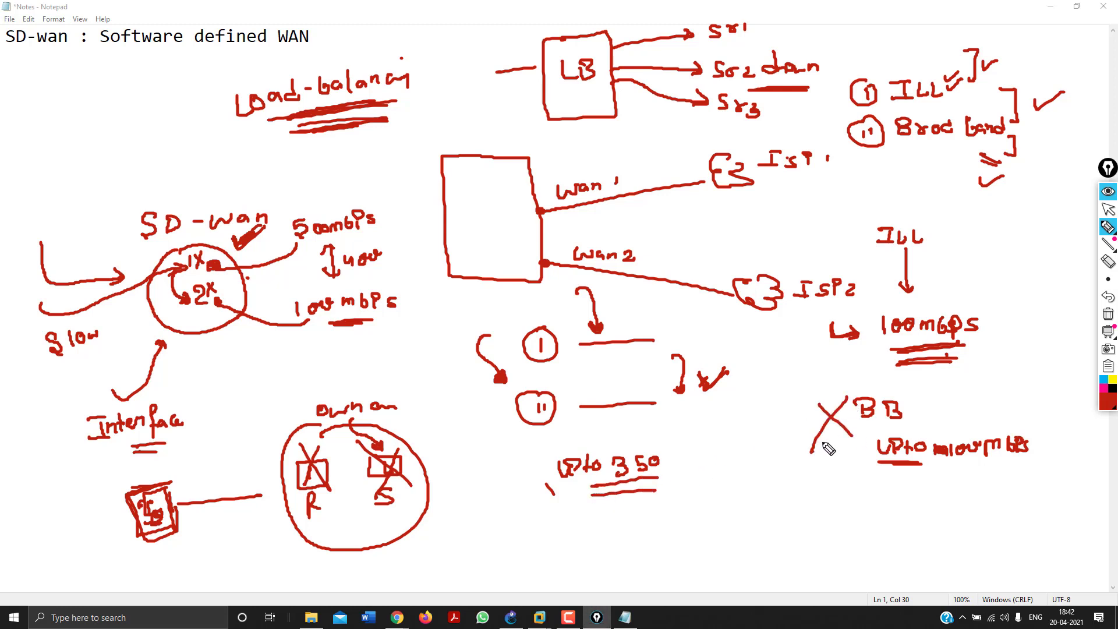
pyautogui.click(932, 225)
pyautogui.moveTo(941, 213)
pyautogui.mouseDown()
pyautogui.moveTo(952, 240)
pyautogui.moveTo(973, 216)
pyautogui.moveTo(966, 229)
pyautogui.mouseUp()
pyautogui.moveTo(960, 229); pyautogui.dragTo(980, 229)
pyautogui.moveTo(979, 217)
pyautogui.mouseDown()
pyautogui.moveTo(967, 254)
pyautogui.moveTo(1016, 251)
pyautogui.mouseUp()
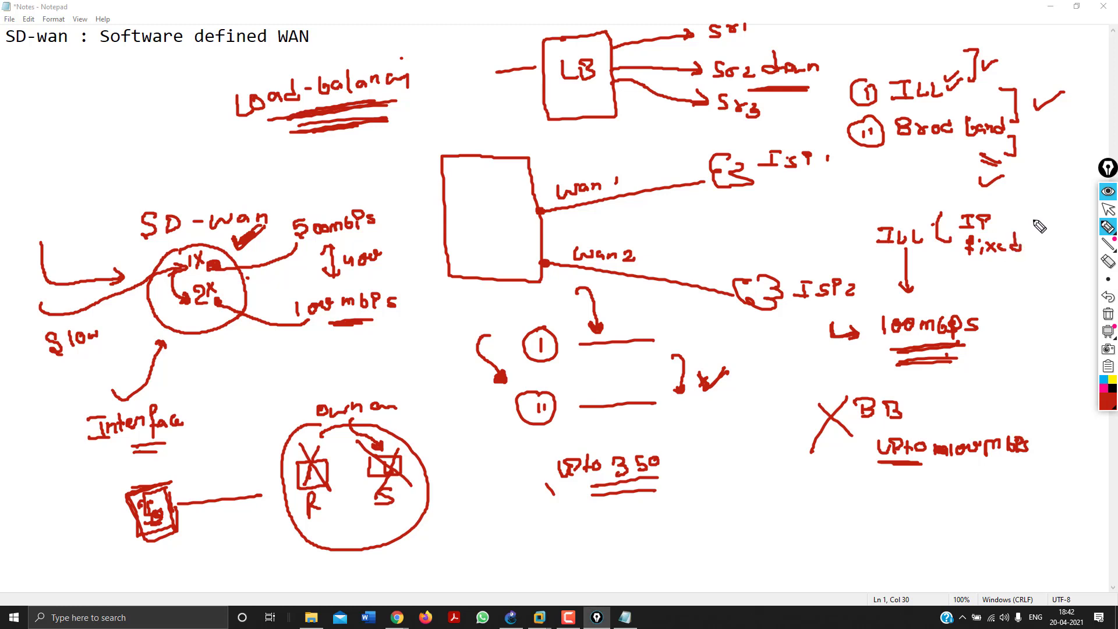
pyautogui.moveTo(1025, 207); pyautogui.dragTo(1017, 251)
pyautogui.moveTo(923, 384)
pyautogui.mouseDown()
pyautogui.moveTo(949, 408)
pyautogui.moveTo(1071, 400)
pyautogui.moveTo(1025, 402)
pyautogui.moveTo(1037, 421)
pyautogui.mouseUp()
pyautogui.moveTo(1055, 370); pyautogui.dragTo(1044, 434)
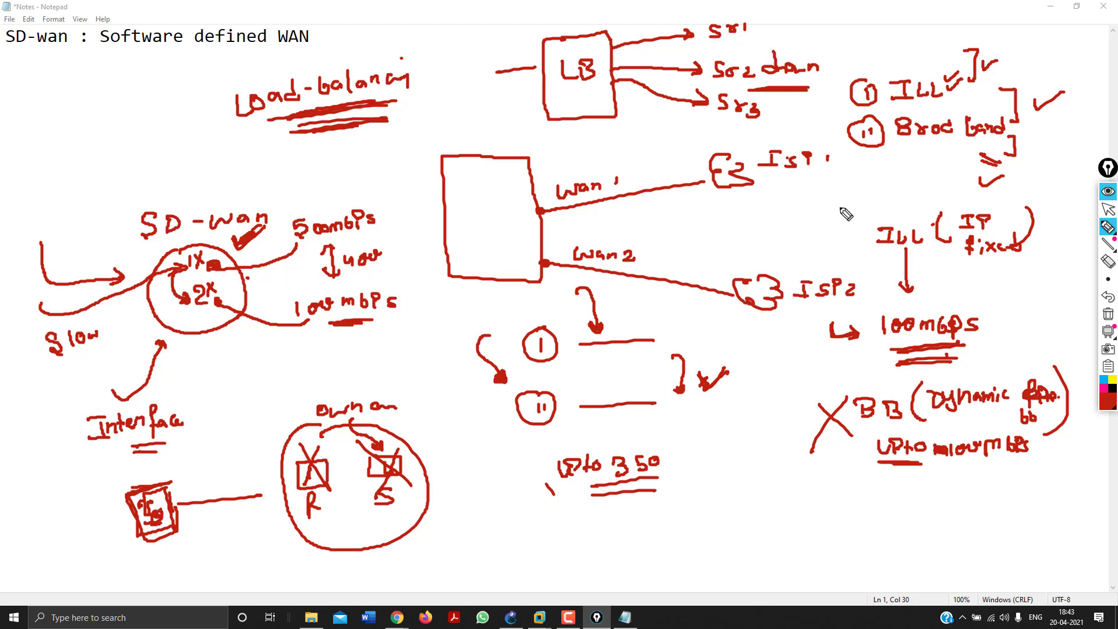
# Tick ILL, write 'Customer' beside the crossed-out BB, and begin HBB below Upto.
pyautogui.moveTo(834, 197); pyautogui.dragTo(846, 198)
pyautogui.moveTo(722, 419)
pyautogui.mouseDown()
pyautogui.moveTo(720, 438)
pyautogui.moveTo(768, 415)
pyautogui.moveTo(809, 413)
pyautogui.moveTo(751, 449)
pyautogui.moveTo(759, 459)
pyautogui.mouseUp()
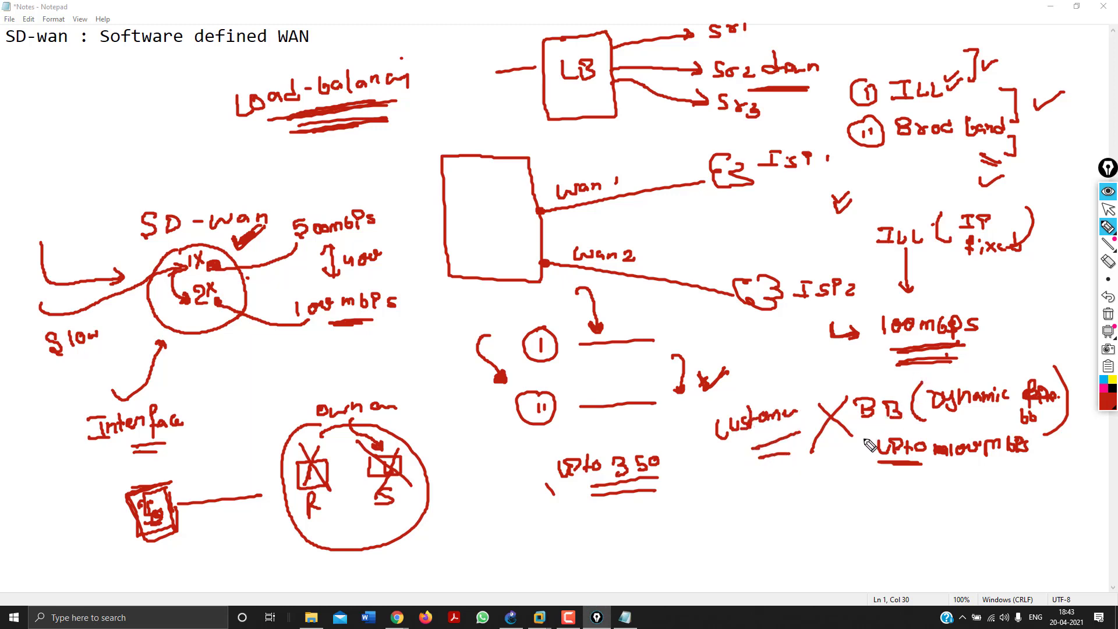
pyautogui.moveTo(848, 495)
pyautogui.mouseDown()
pyautogui.moveTo(848, 510)
pyautogui.moveTo(901, 509)
pyautogui.moveTo(874, 551)
pyautogui.mouseUp()
# Write HBB and CBB, tick CBB with an underlined 'low mbps' note, and mark 100mbps.
pyautogui.moveTo(867, 534)
pyautogui.mouseDown()
pyautogui.moveTo(868, 552)
pyautogui.moveTo(898, 550)
pyautogui.mouseUp()
pyautogui.moveTo(825, 567); pyautogui.dragTo(868, 571)
pyautogui.moveTo(880, 573); pyautogui.dragTo(891, 573)
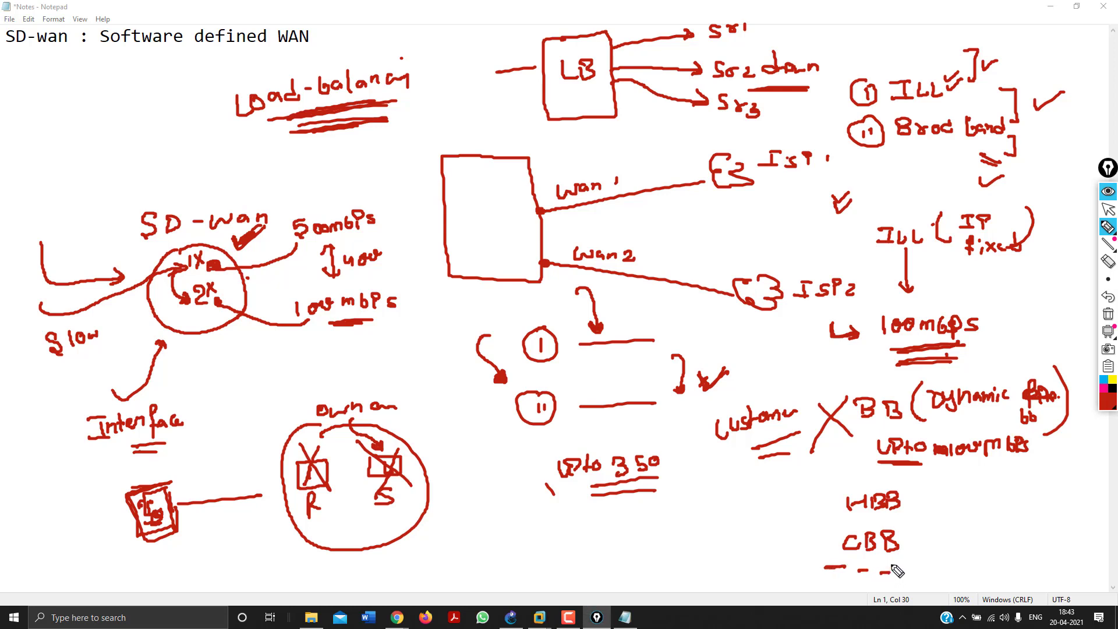
pyautogui.moveTo(906, 545)
pyautogui.mouseDown()
pyautogui.moveTo(1057, 508)
pyautogui.moveTo(977, 548)
pyautogui.mouseUp()
pyautogui.moveTo(1018, 549); pyautogui.dragTo(991, 555)
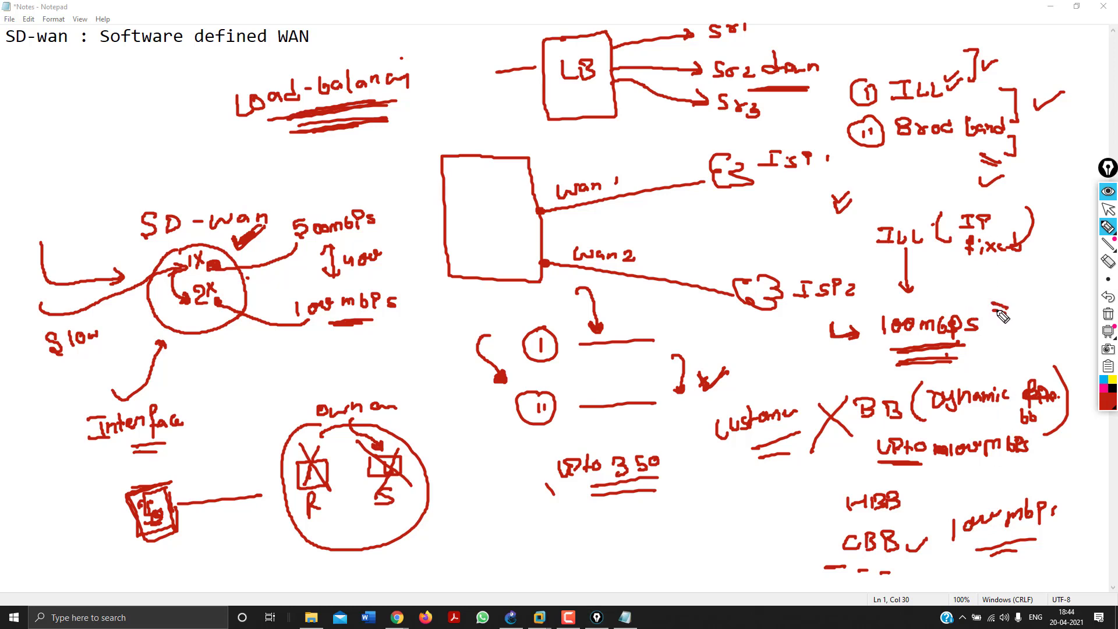
pyautogui.moveTo(993, 302); pyautogui.dragTo(1010, 316)
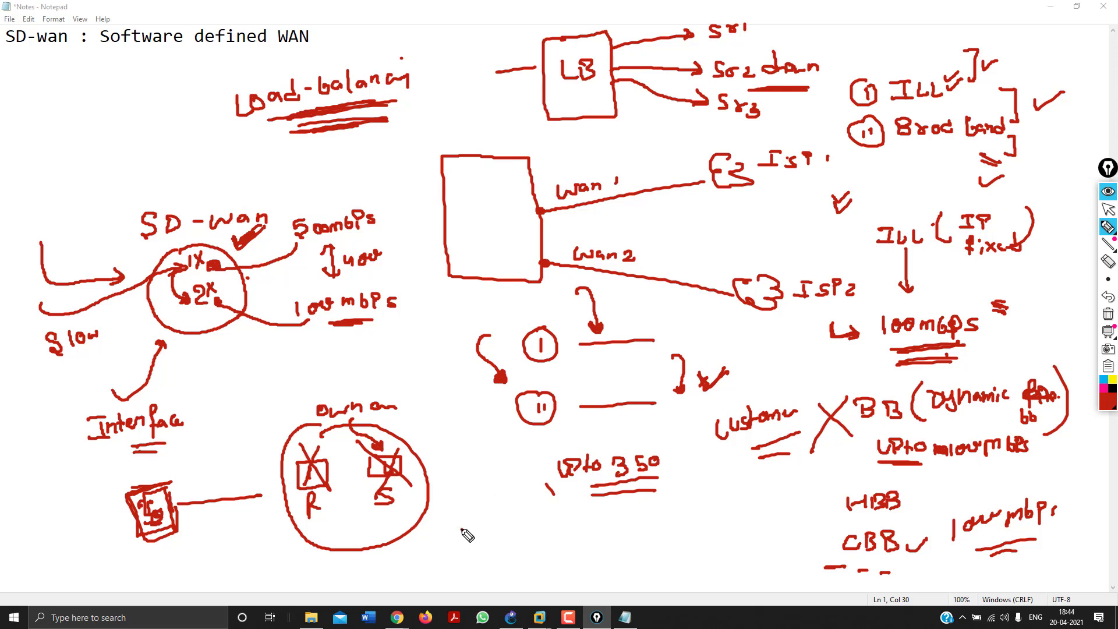
# Handwrite the providers JIO, Tata, Vodafone and Airtel below 'Upto 350'.
pyautogui.moveTo(462, 530)
pyautogui.mouseDown()
pyautogui.moveTo(510, 541)
pyautogui.moveTo(531, 524)
pyautogui.moveTo(582, 523)
pyautogui.moveTo(595, 536)
pyautogui.mouseUp()
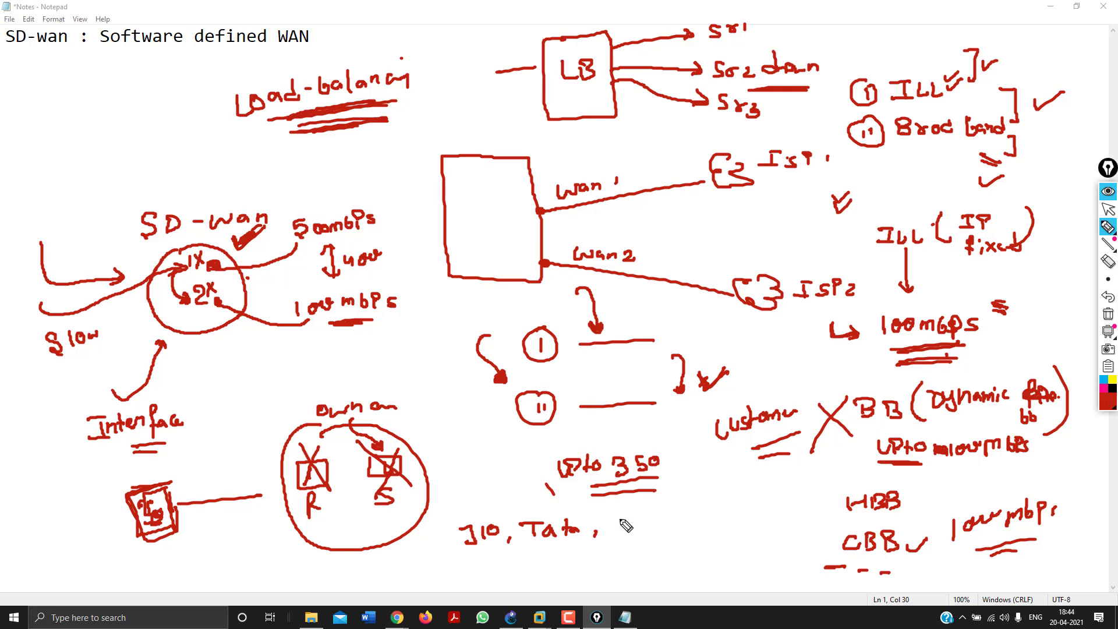
pyautogui.moveTo(618, 518)
pyautogui.mouseDown()
pyautogui.moveTo(624, 537)
pyautogui.moveTo(681, 514)
pyautogui.moveTo(690, 527)
pyautogui.moveTo(728, 516)
pyautogui.mouseUp()
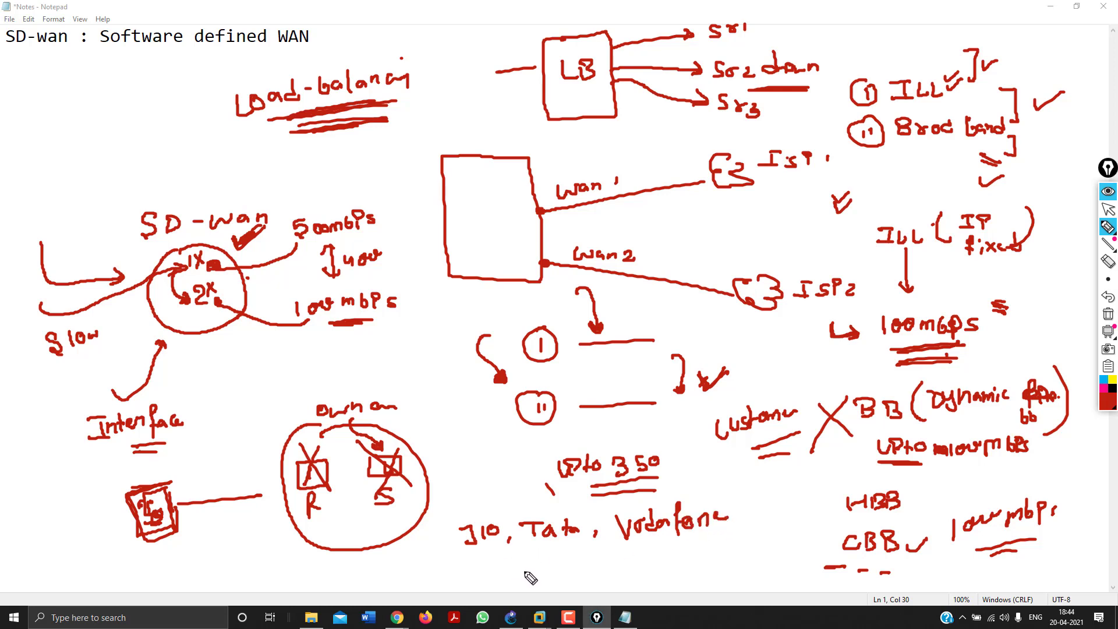
pyautogui.moveTo(528, 589)
pyautogui.mouseDown()
pyautogui.moveTo(562, 574)
pyautogui.moveTo(599, 587)
pyautogui.moveTo(618, 577)
pyautogui.mouseUp()
# Dot around 'Upto 350' and Airtel, underline Tata, and tick Tata and Airtel.
pyautogui.click(479, 487)
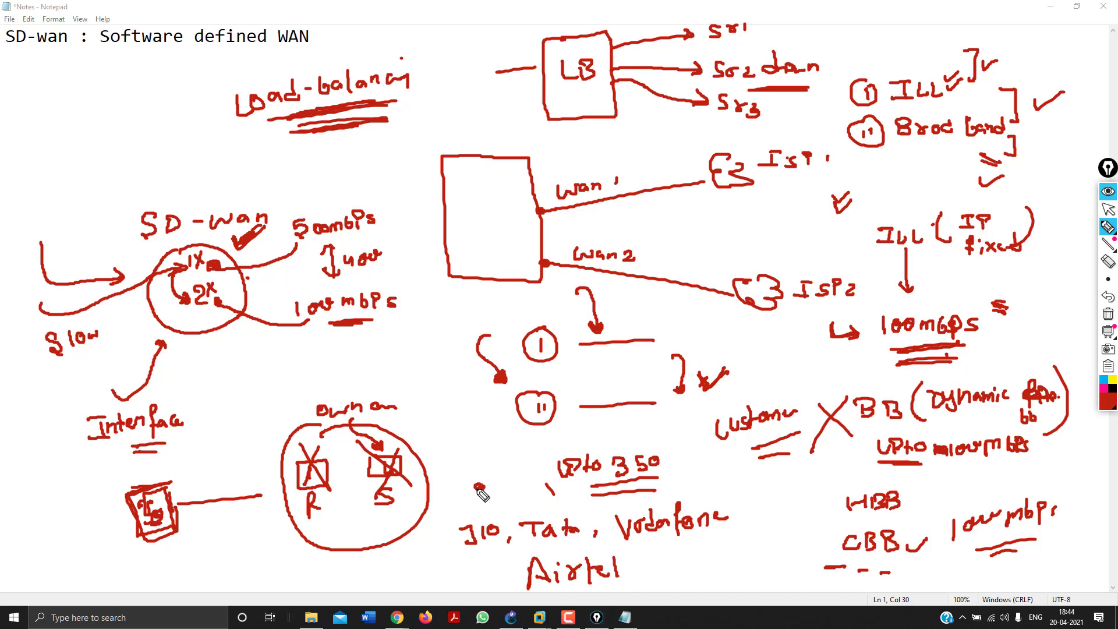
pyautogui.moveTo(550, 495); pyautogui.dragTo(557, 500)
pyautogui.click(677, 481)
pyautogui.click(658, 561)
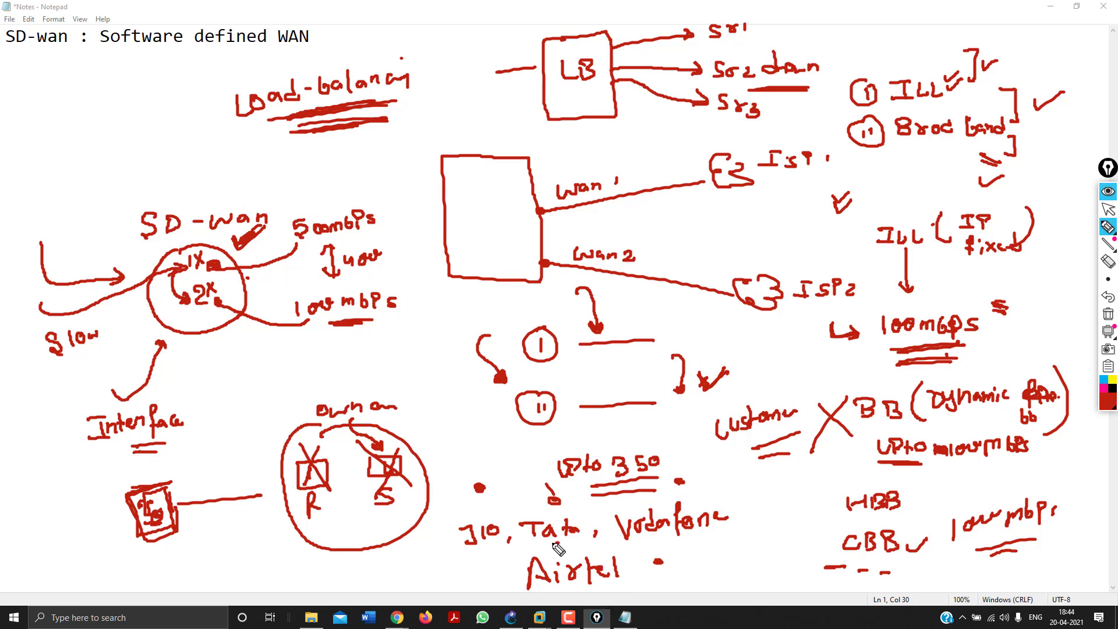
pyautogui.moveTo(533, 544); pyautogui.dragTo(571, 543)
pyautogui.moveTo(498, 572)
pyautogui.mouseDown()
pyautogui.moveTo(514, 569)
pyautogui.moveTo(520, 534)
pyautogui.mouseUp()
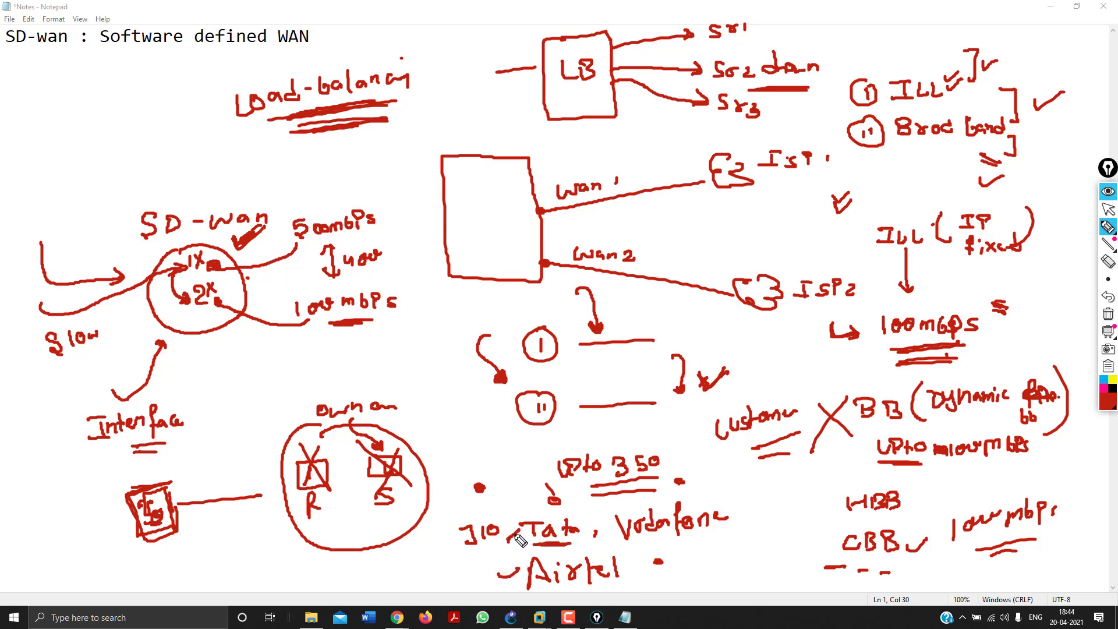
pyautogui.moveTo(504, 574); pyautogui.dragTo(517, 569)
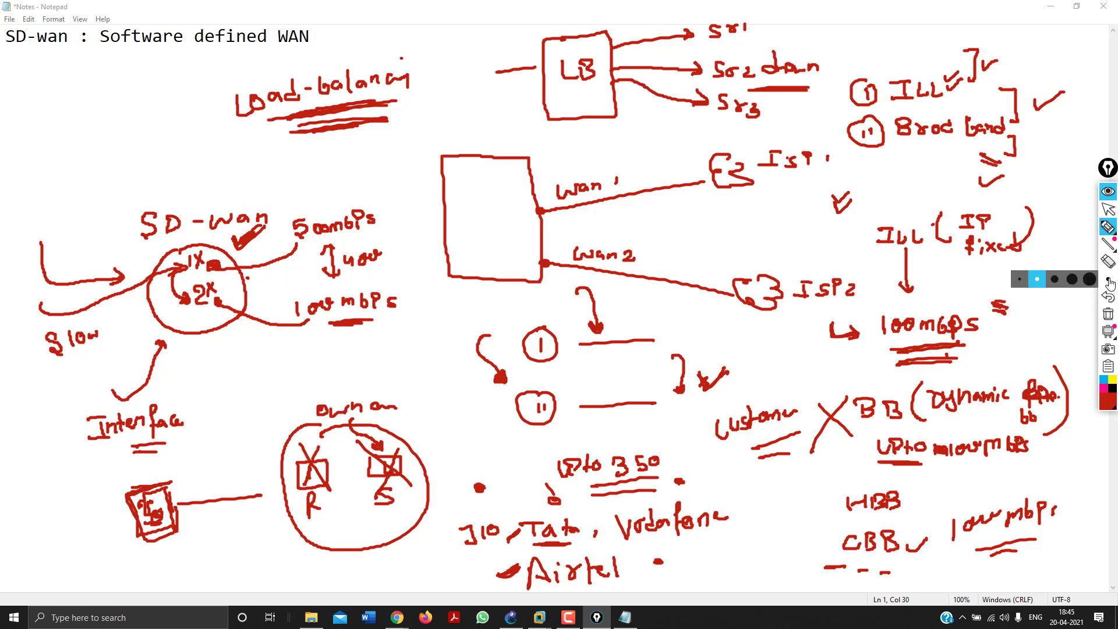
# In black ink, write an underlined 'Real-time' with an arrow into the circle, plus 'google-1'.
pyautogui.click(1112, 389)
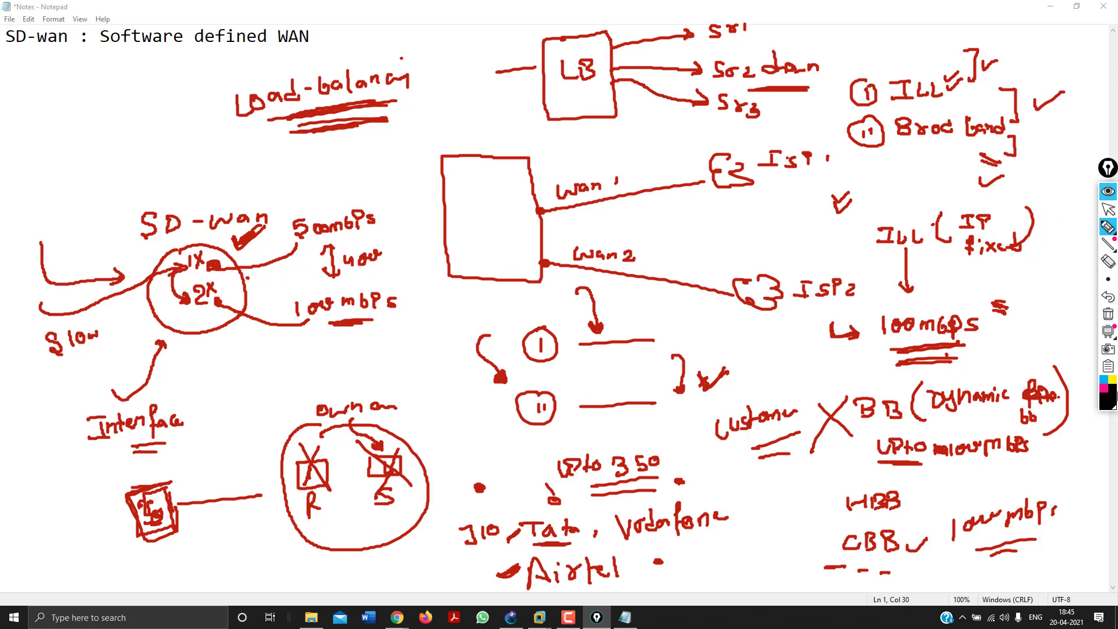
pyautogui.moveTo(49, 211)
pyautogui.mouseDown()
pyautogui.moveTo(47, 192)
pyautogui.moveTo(82, 201)
pyautogui.moveTo(167, 169)
pyautogui.mouseUp()
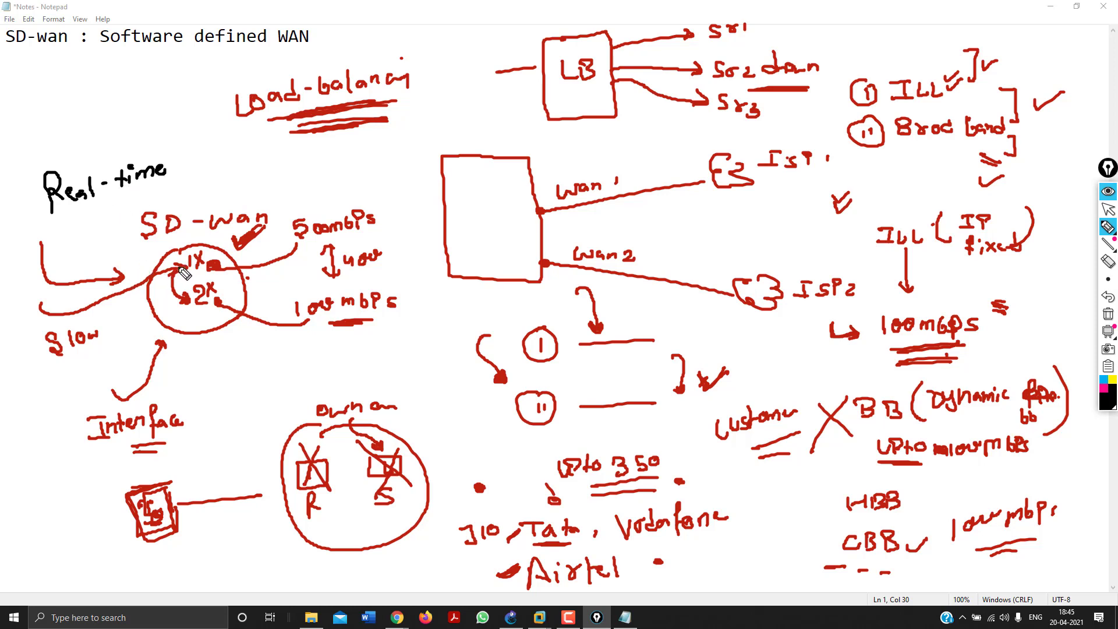
pyautogui.moveTo(181, 267); pyautogui.dragTo(182, 295)
pyautogui.moveTo(194, 366)
pyautogui.mouseDown()
pyautogui.moveTo(184, 381)
pyautogui.moveTo(204, 364)
pyautogui.moveTo(268, 352)
pyautogui.moveTo(285, 361)
pyautogui.moveTo(281, 344)
pyautogui.moveTo(283, 363)
pyautogui.moveTo(335, 347)
pyautogui.moveTo(321, 355)
pyautogui.mouseUp()
pyautogui.click(282, 347)
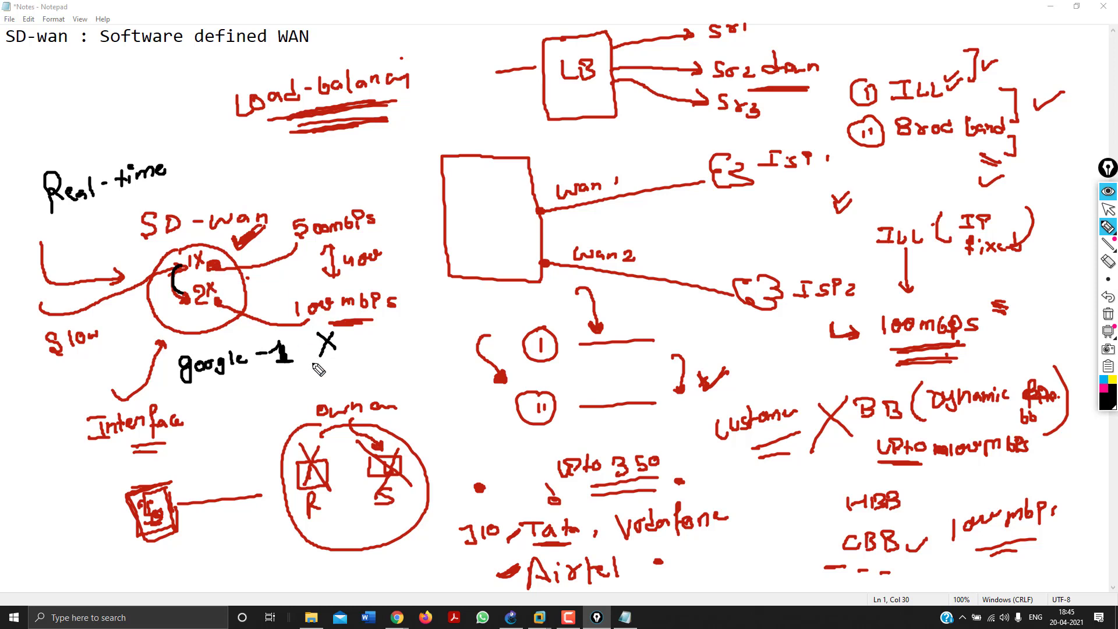
pyautogui.moveTo(298, 371); pyautogui.dragTo(269, 372)
pyautogui.moveTo(168, 180); pyautogui.dragTo(48, 216)
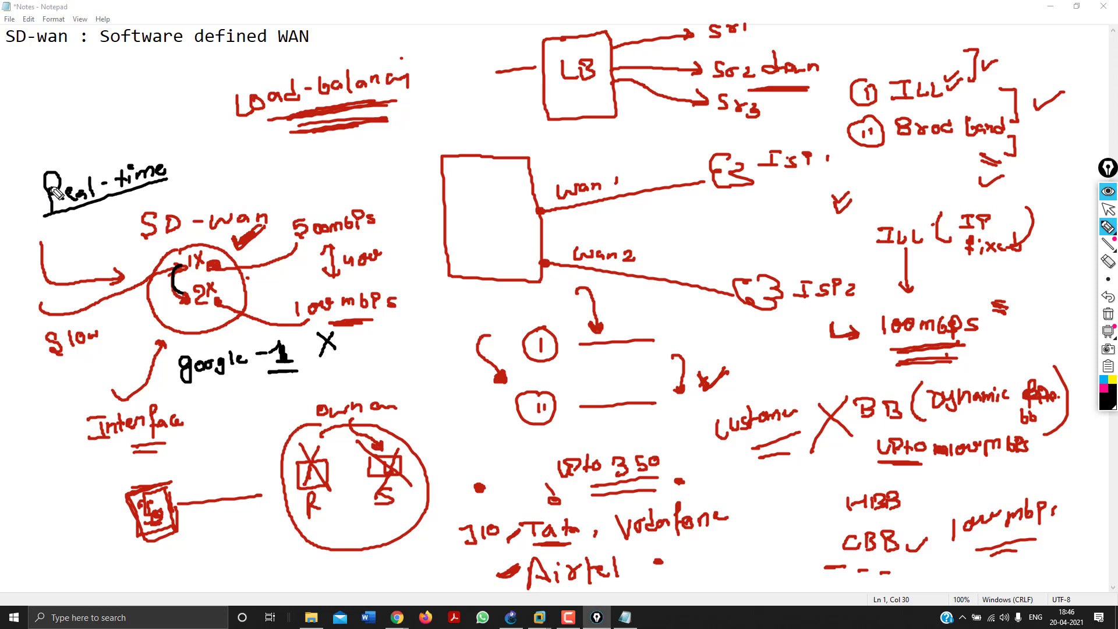
pyautogui.moveTo(70, 208)
pyautogui.mouseDown()
pyautogui.moveTo(86, 294)
pyautogui.moveTo(162, 297)
pyautogui.mouseUp()
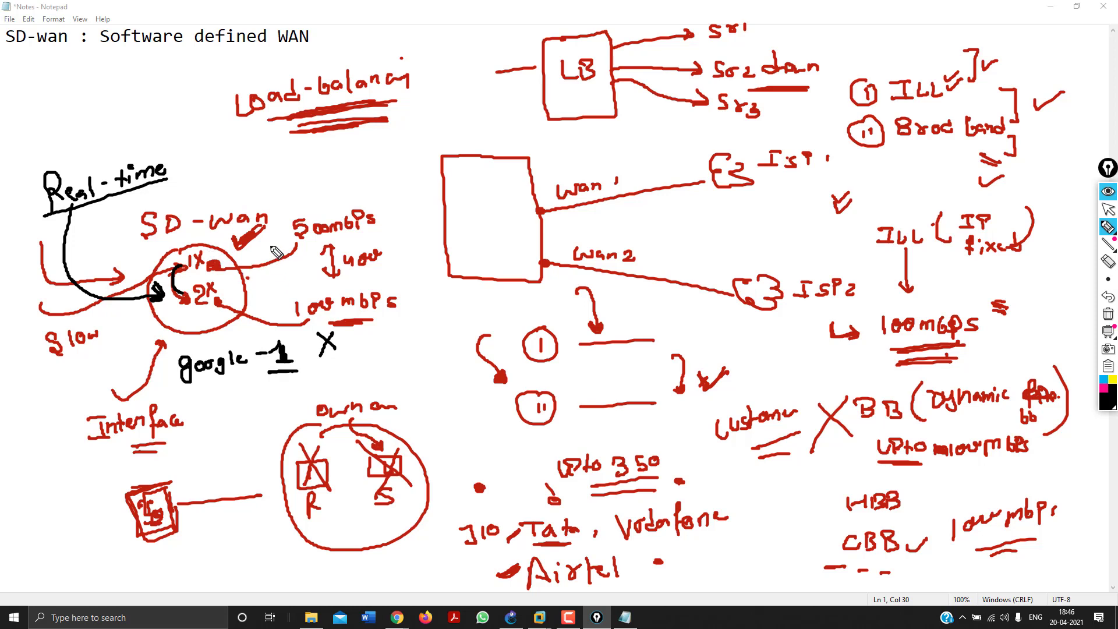
# Write 'SD-wan members - Wan Connections' and '-255 members' above the circle, underlining 55.
pyautogui.moveTo(266, 237); pyautogui.dragTo(272, 247)
pyautogui.moveTo(279, 301); pyautogui.dragTo(280, 310)
pyautogui.moveTo(227, 151)
pyautogui.mouseDown()
pyautogui.moveTo(216, 173)
pyautogui.moveTo(287, 155)
pyautogui.moveTo(299, 167)
pyautogui.moveTo(310, 159)
pyautogui.moveTo(298, 187)
pyautogui.moveTo(370, 179)
pyautogui.mouseUp()
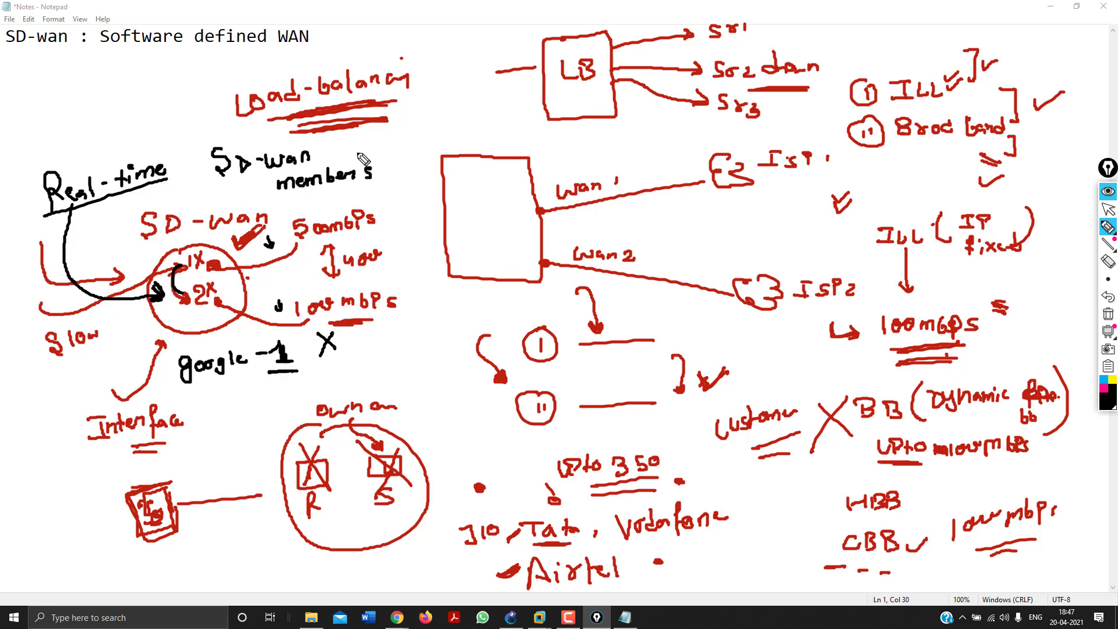
pyautogui.moveTo(345, 156)
pyautogui.mouseDown()
pyautogui.moveTo(533, 113)
pyautogui.moveTo(531, 125)
pyautogui.moveTo(549, 126)
pyautogui.mouseUp()
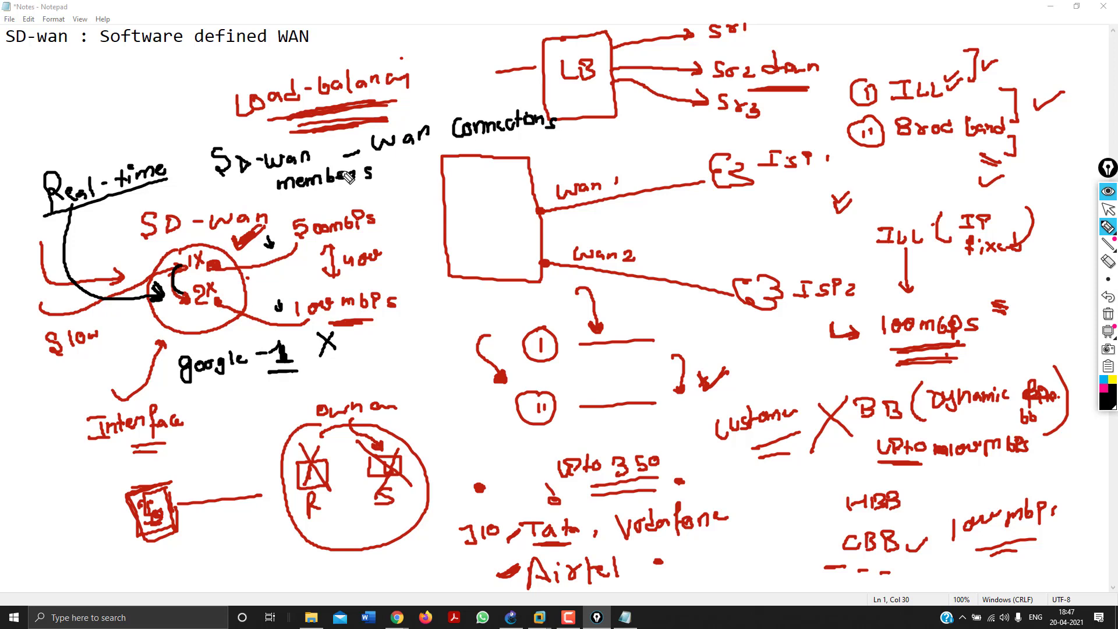
pyautogui.moveTo(405, 184)
pyautogui.mouseDown()
pyautogui.moveTo(459, 181)
pyautogui.moveTo(465, 164)
pyautogui.moveTo(473, 182)
pyautogui.moveTo(480, 163)
pyautogui.moveTo(569, 151)
pyautogui.mouseUp()
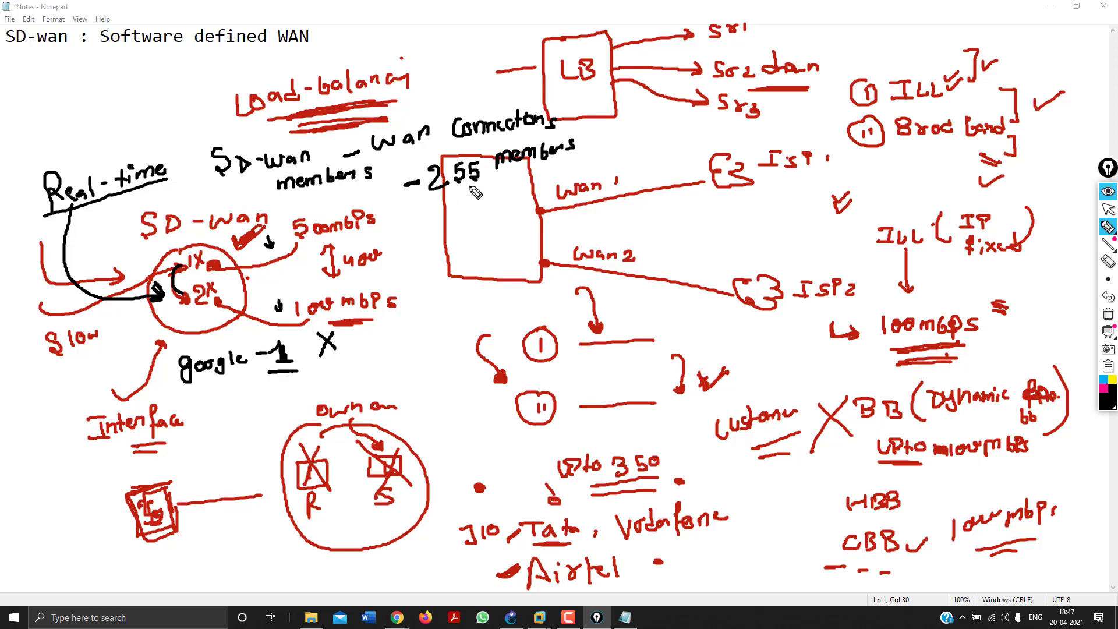
pyautogui.moveTo(481, 194)
pyautogui.mouseDown()
pyautogui.moveTo(450, 200)
pyautogui.moveTo(483, 196)
pyautogui.mouseUp()
# Write 'Disable' at the top left and underline it.
pyautogui.moveTo(28, 85)
pyautogui.mouseDown()
pyautogui.moveTo(28, 101)
pyautogui.moveTo(112, 95)
pyautogui.moveTo(36, 118)
pyautogui.mouseUp()
pyautogui.moveTo(86, 122); pyautogui.dragTo(55, 123)
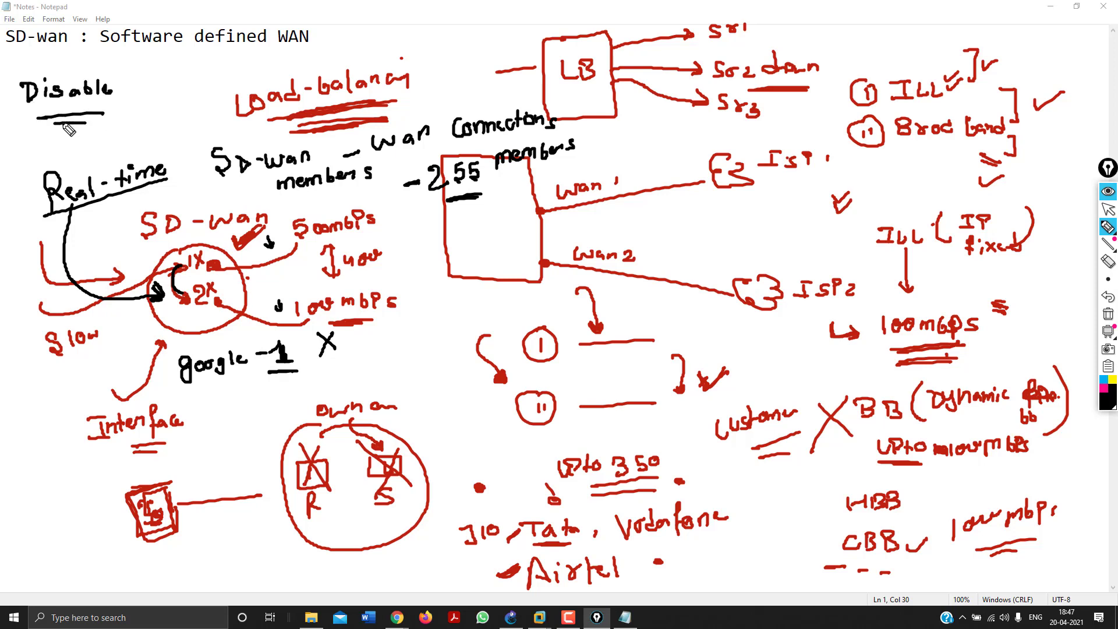
pyautogui.click(1107, 347)
# Clear all screen annotations and return to the Notepad text.
pyautogui.click(1109, 314)
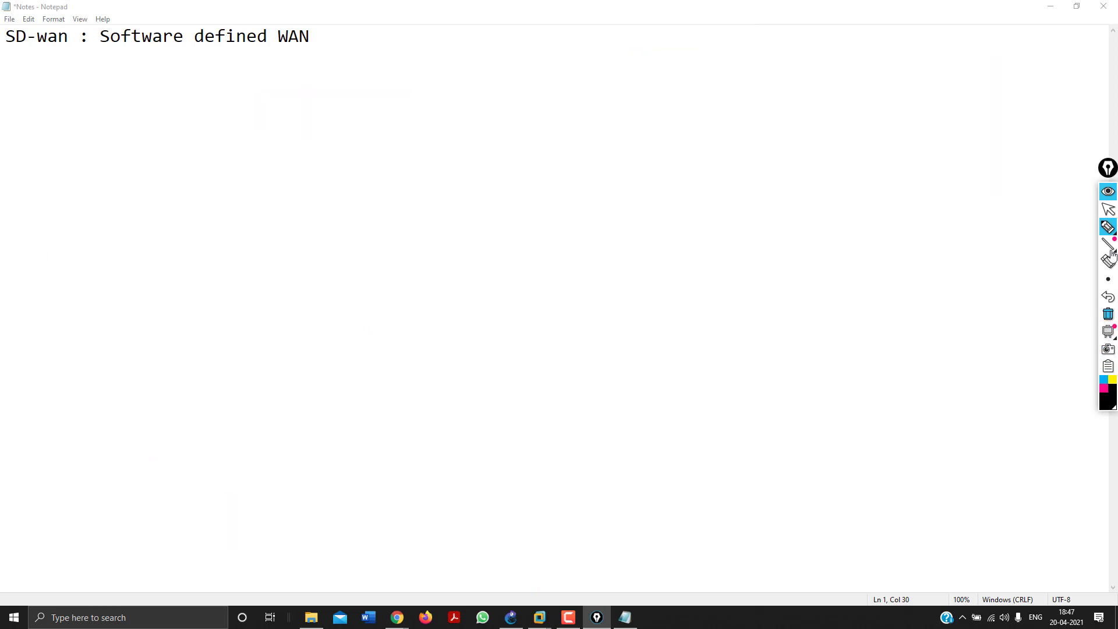
pyautogui.click(1108, 208)
pyautogui.click(441, 31)
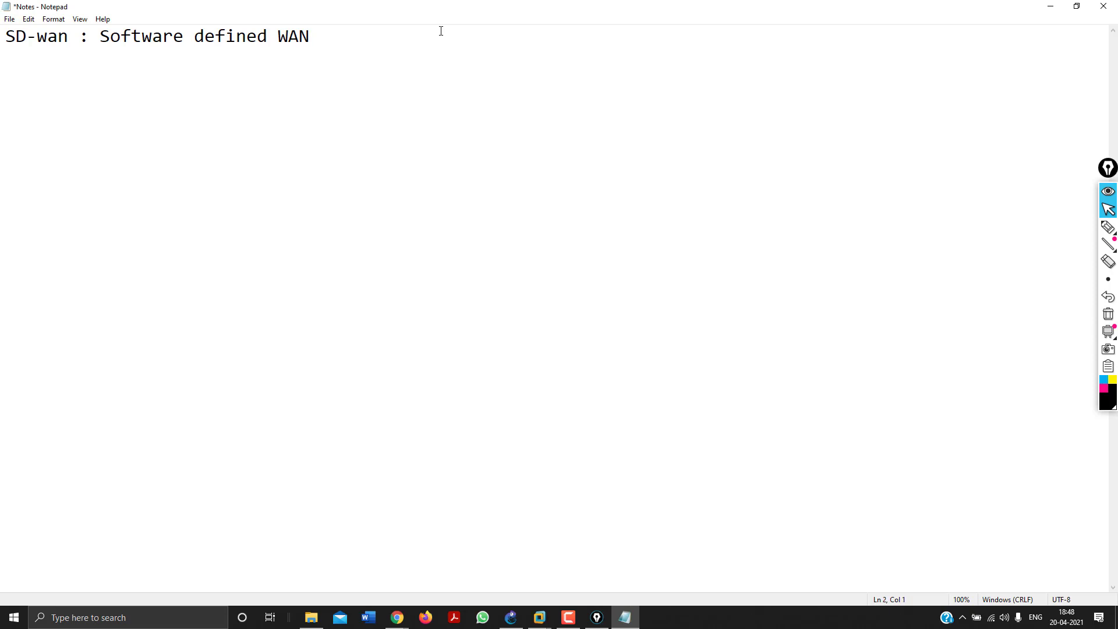
# Type the bullet defining SD-wan as managing wide area networks and offloading internet bound traffic.
pyautogui.write('-SD-wan is a so')
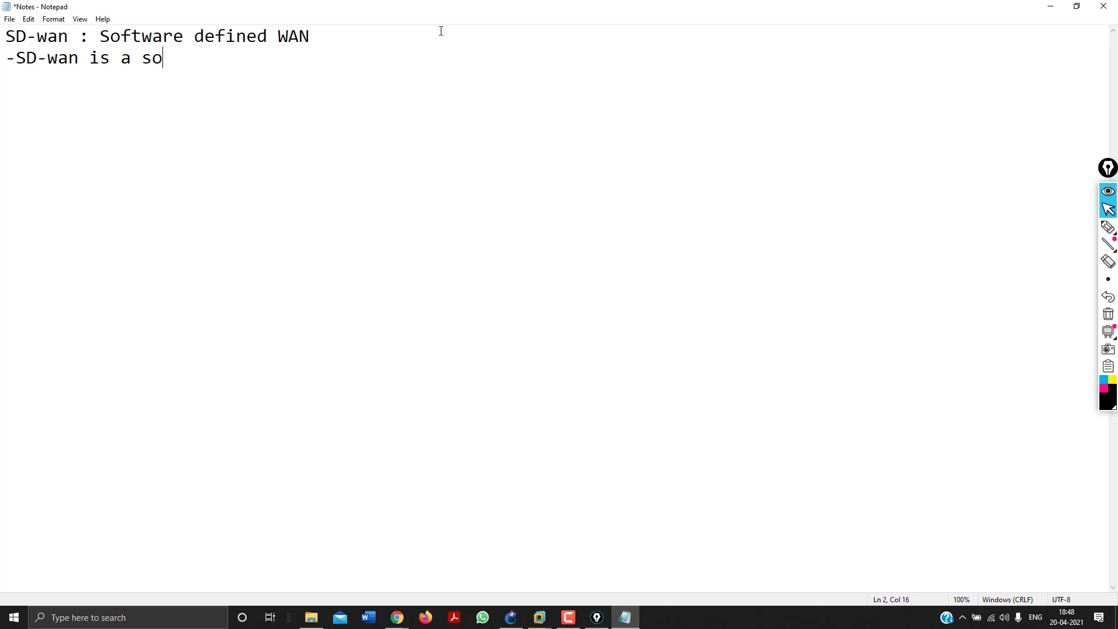
pyautogui.write('ftware defined ')
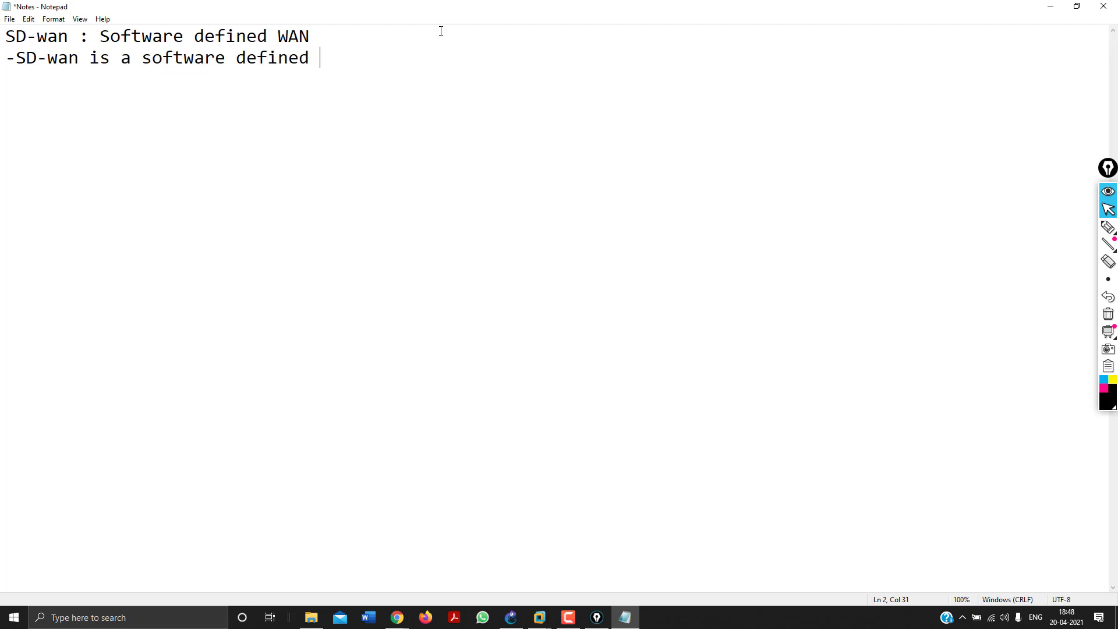
pyautogui.write('approach to maan')
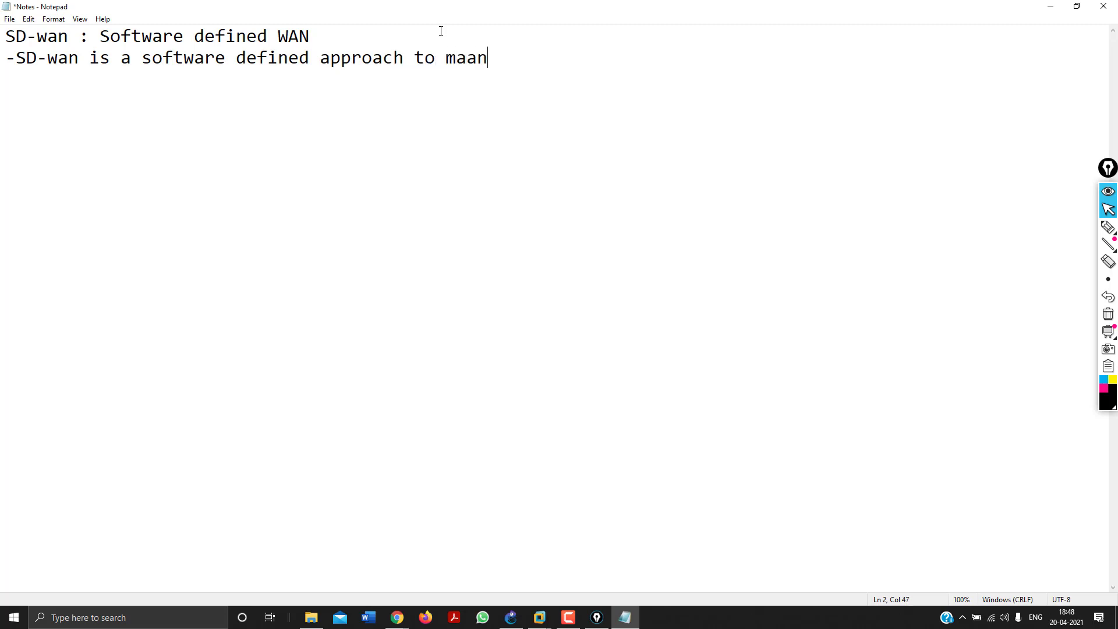
pyautogui.write('ging wide area net')
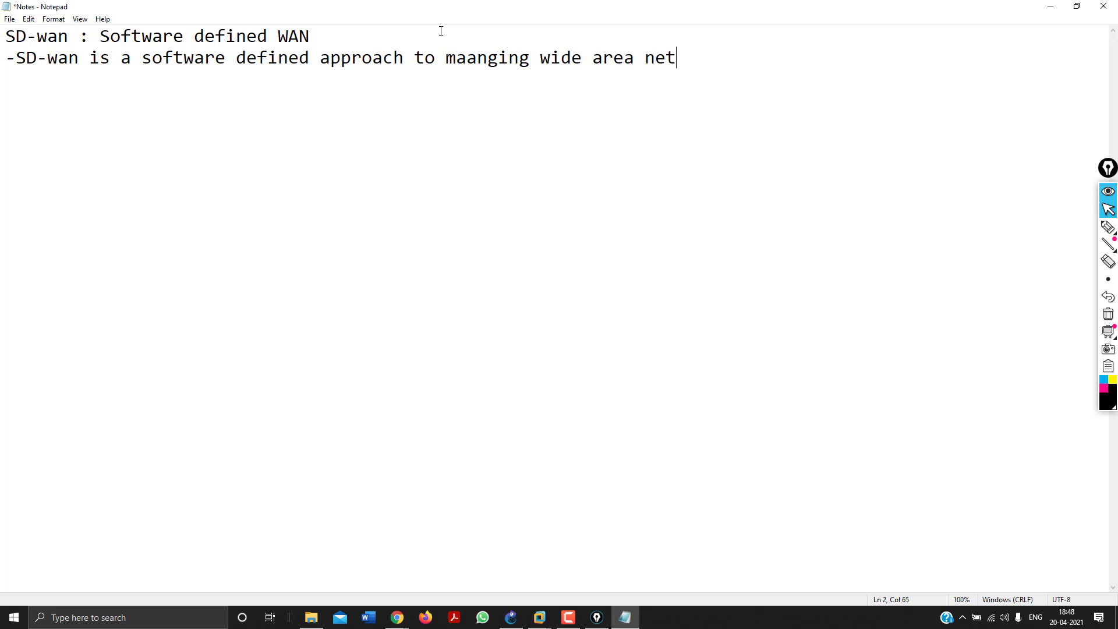
pyautogui.write('work -it')
pyautogui.write(' allow')
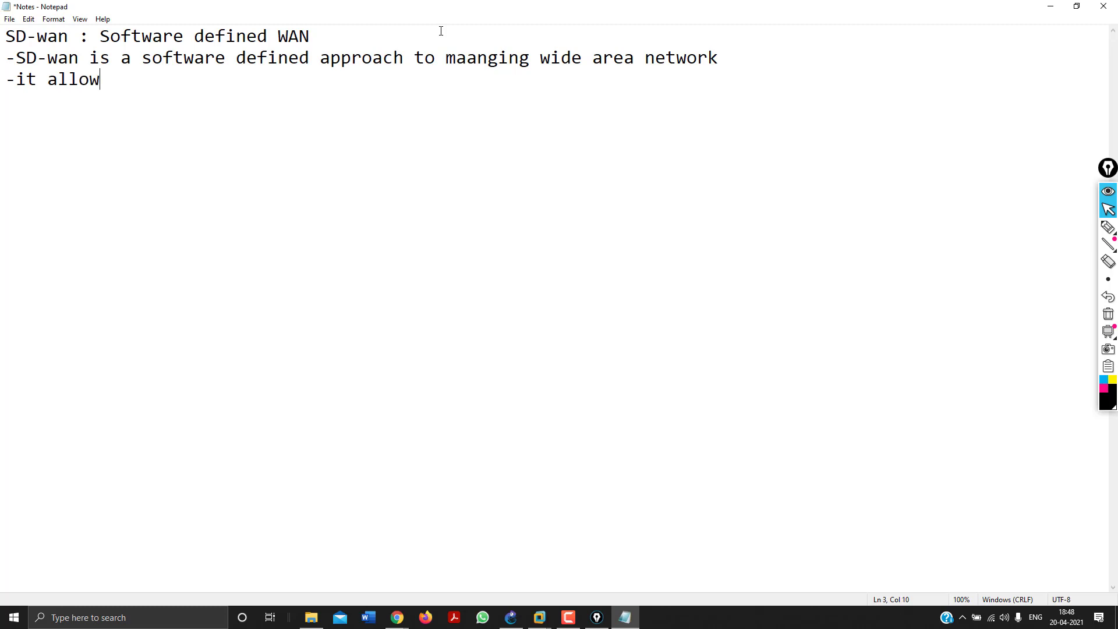
pyautogui.write('s you to offloa')
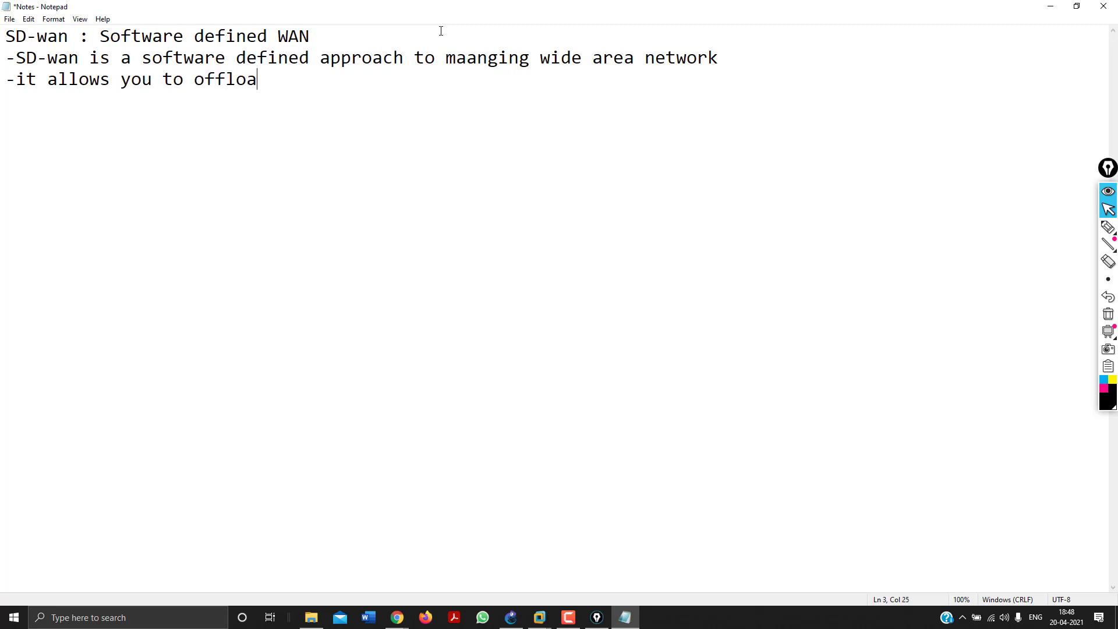
pyautogui.write('d internet bo')
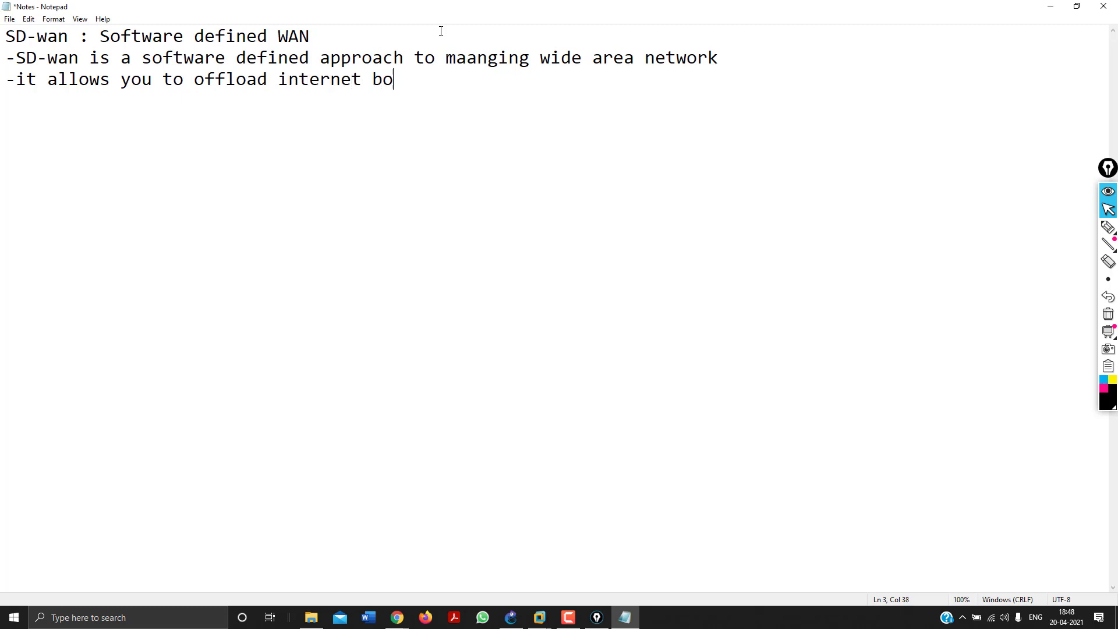
pyautogui.write('und traffic')
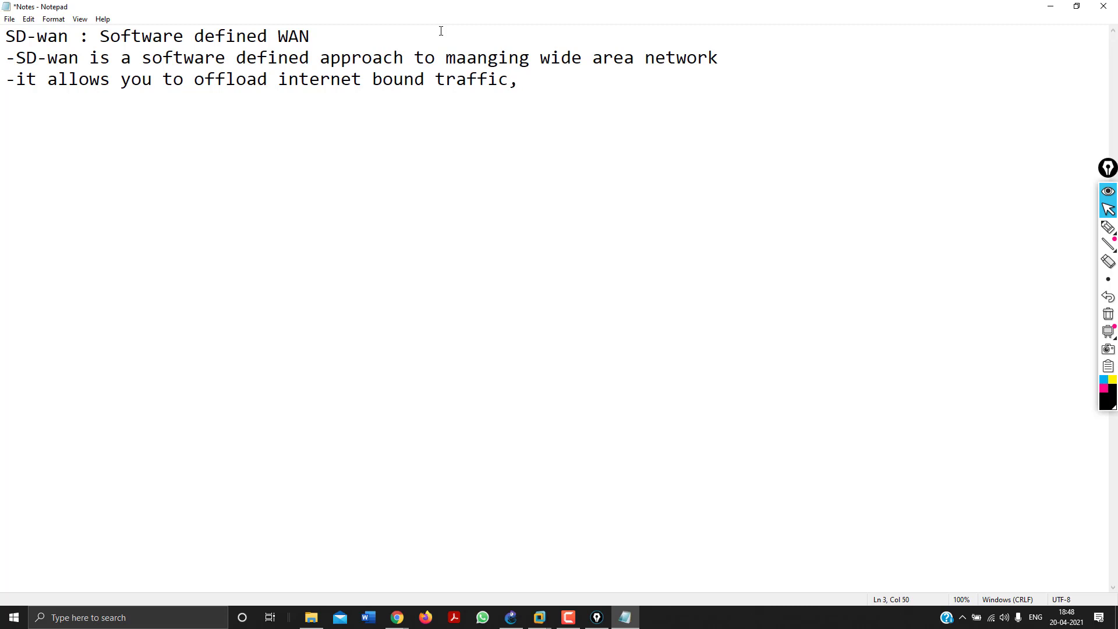
pyautogui.write(',The solutions d')
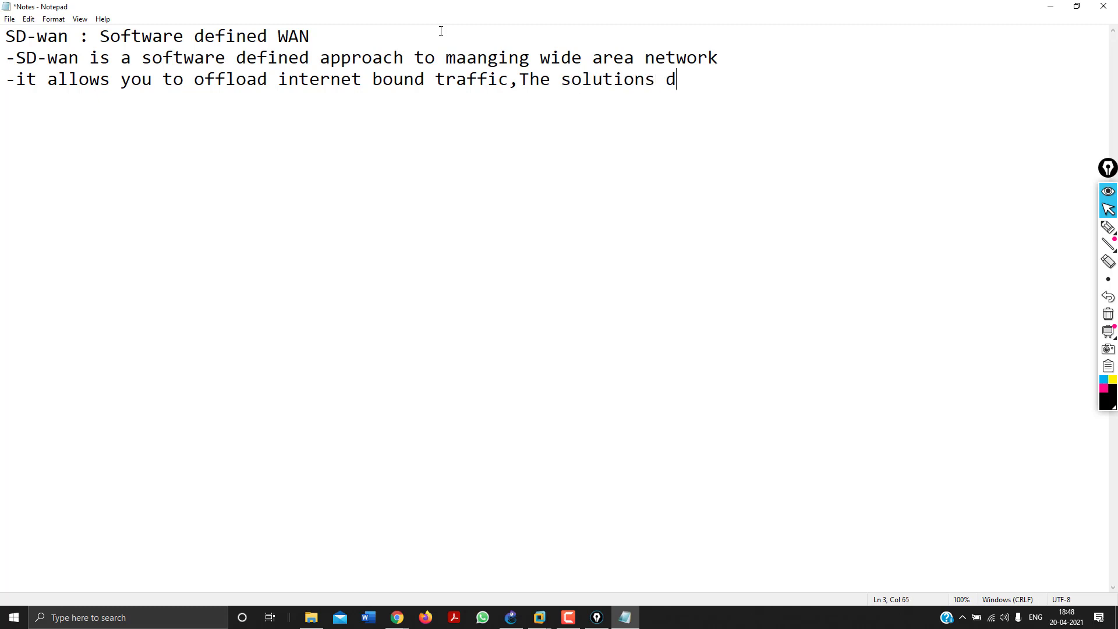
pyautogui.write('iver')
pyautogui.write('ts data')
pyautogui.write(' traff')
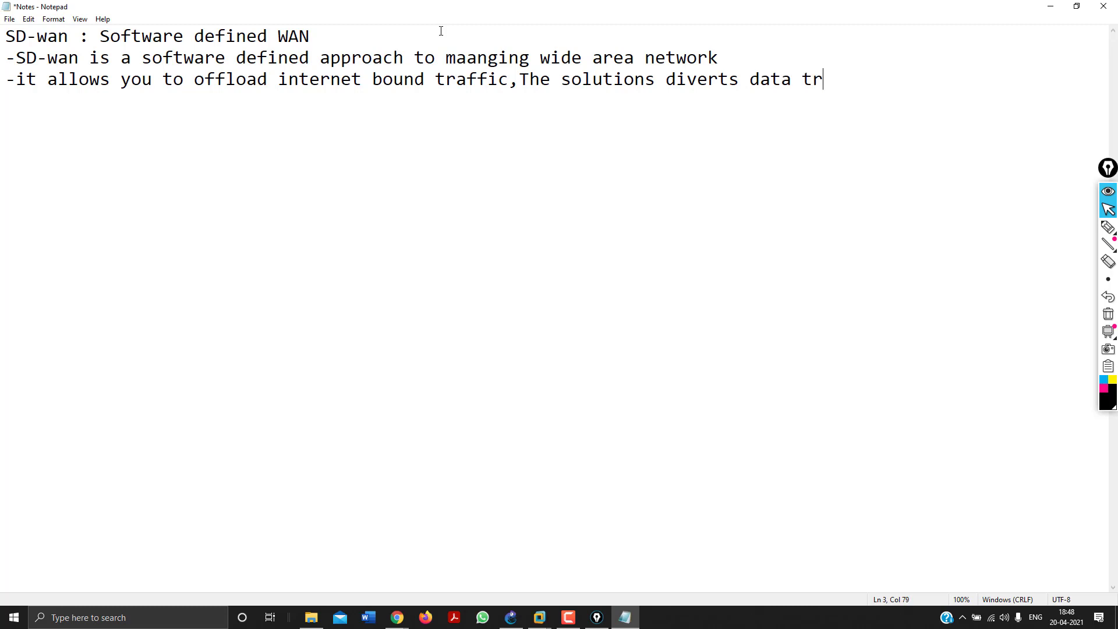
pyautogui.write('ic and routes i')
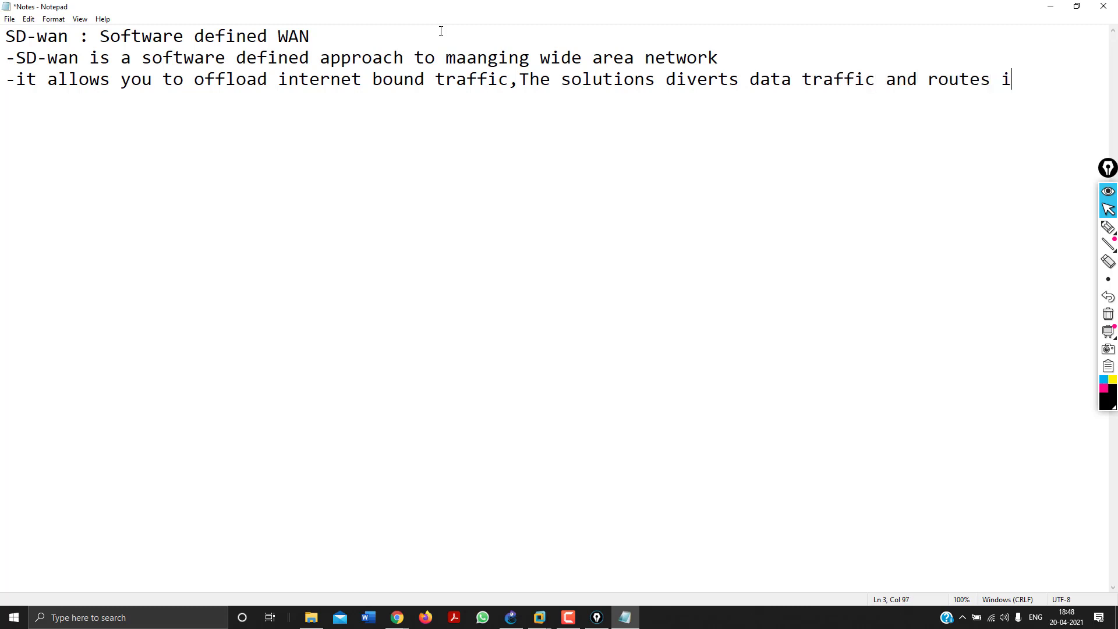
pyautogui.write('t directly.')
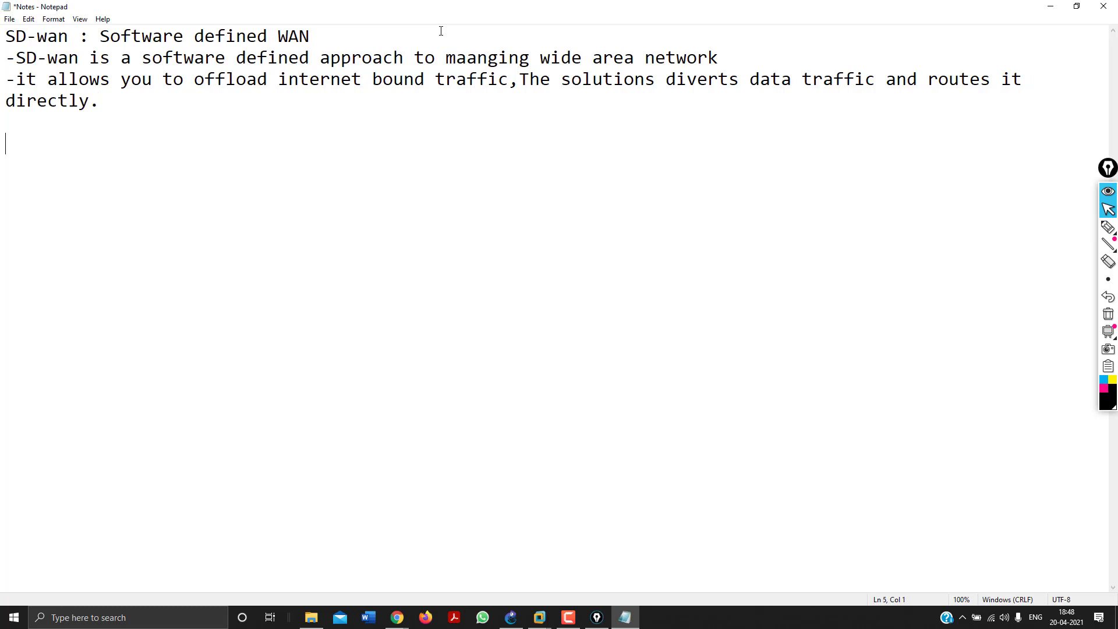
# Type the new bullet '-SD wan platforms create hybrid network', correcting two typos.
pyautogui.press('BackSpace')
pyautogui.write('D wan pla')
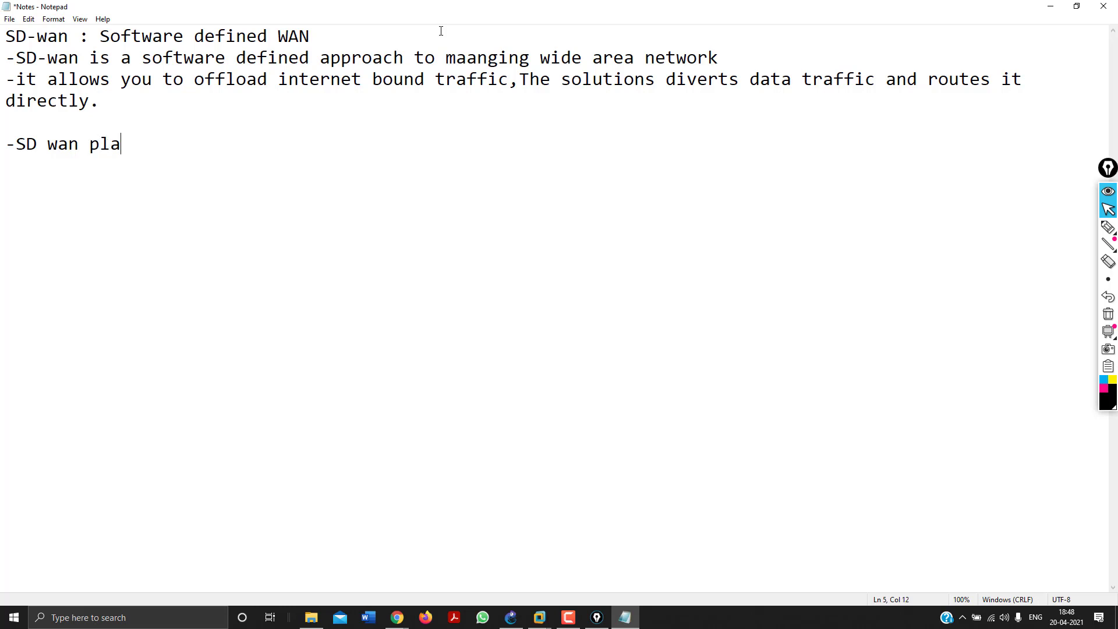
pyautogui.write('tforms create g')
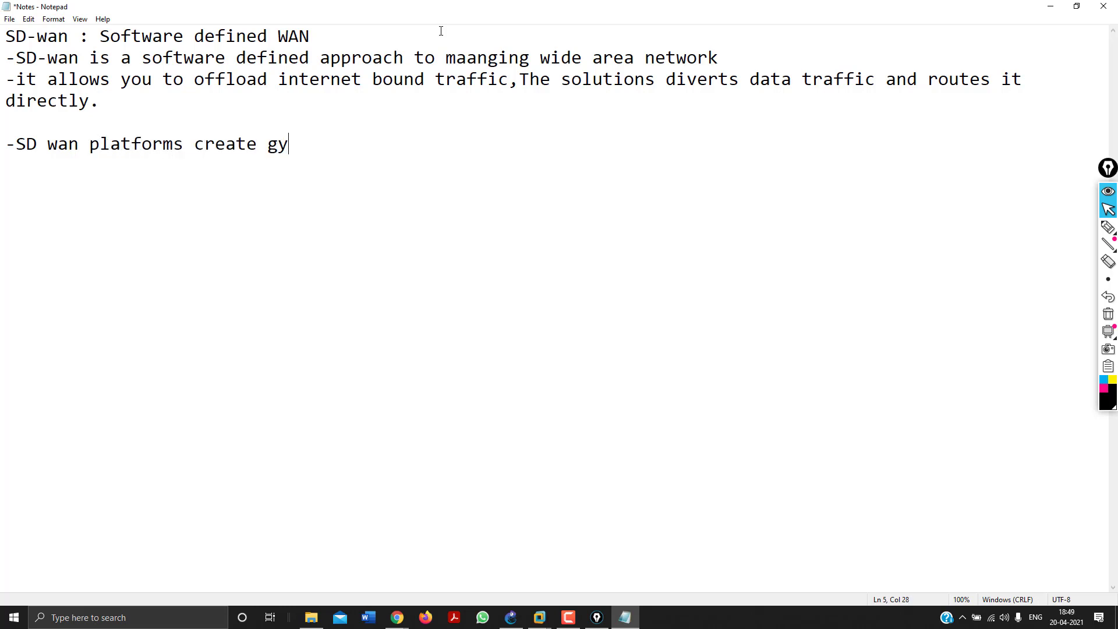
pyautogui.press('BackSpace')
pyautogui.write('hybrid network')
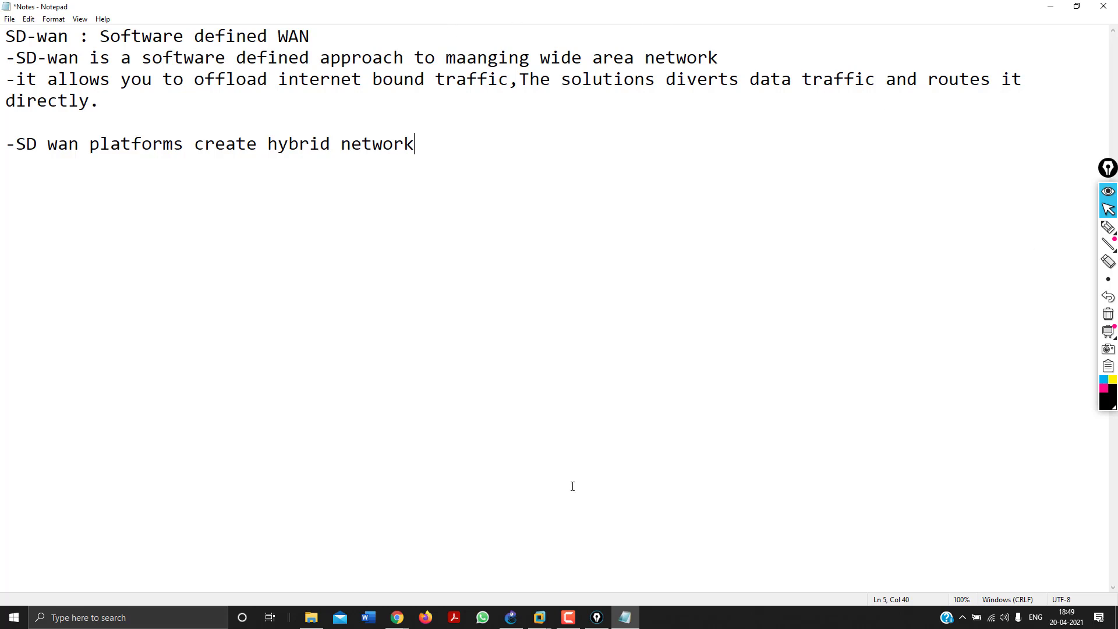
# In a new Chrome tab, search Google for 'hybrid topology'.
pyautogui.click(344, 577)
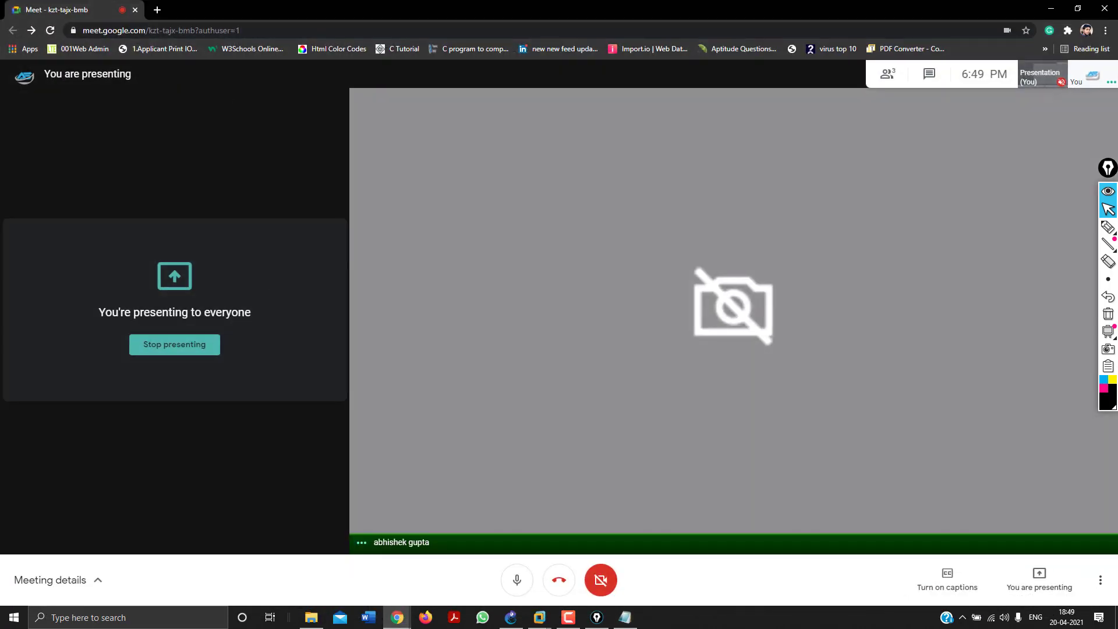
pyautogui.click(156, 10)
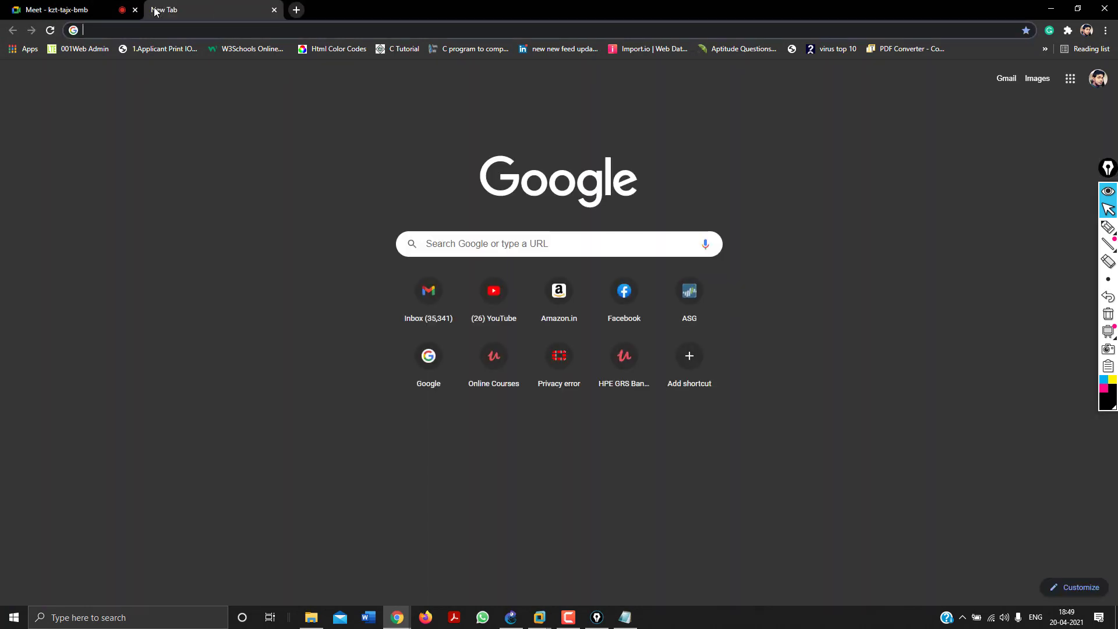
pyautogui.write('hybrid t')
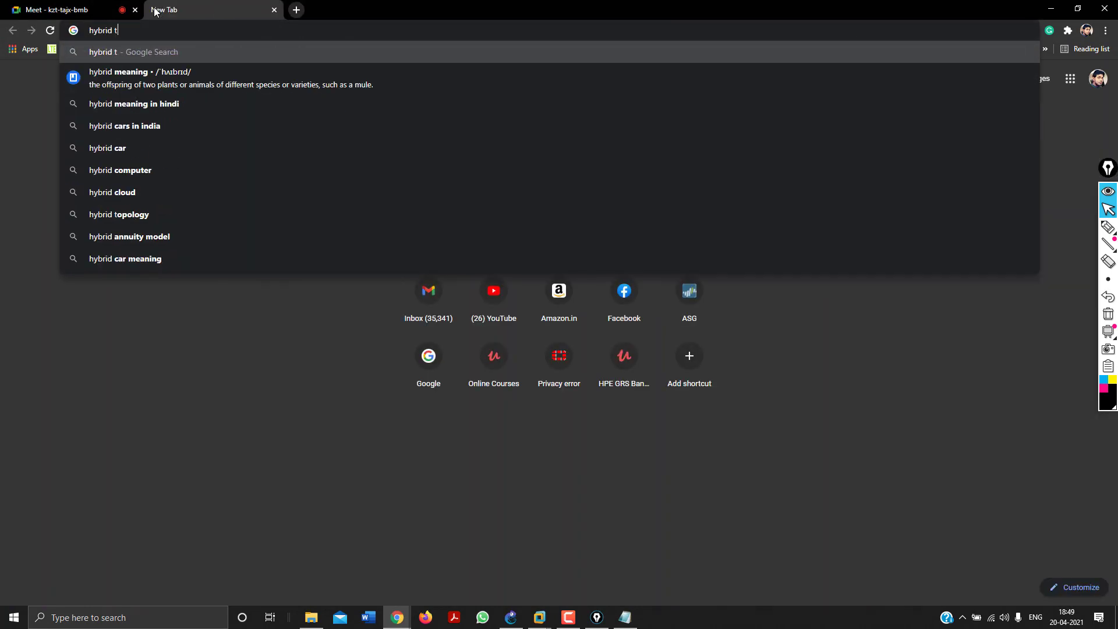
pyautogui.write('o')
pyautogui.press('Down')
pyautogui.press('Return')
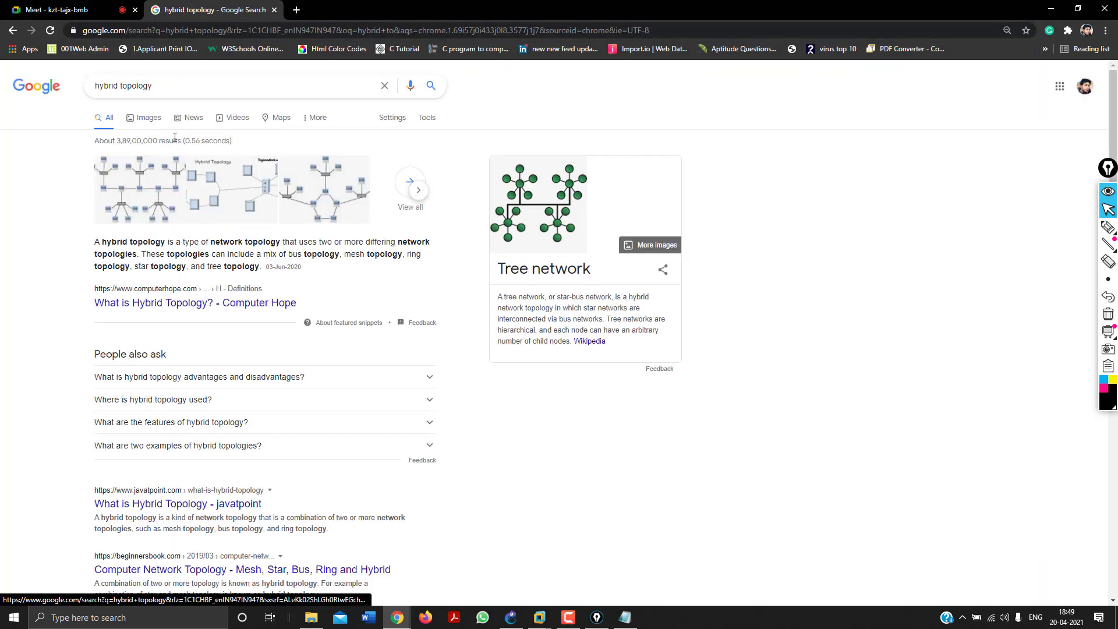
# Switch to image results and enlarge The National TV hybrid network diagram.
pyautogui.click(144, 116)
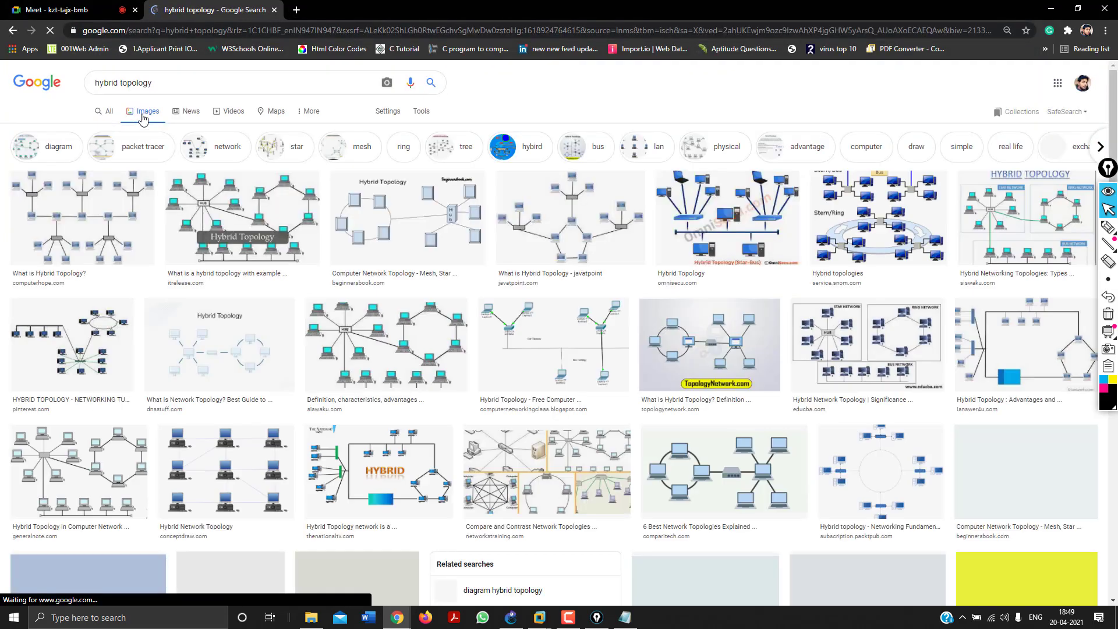
pyautogui.click(219, 207)
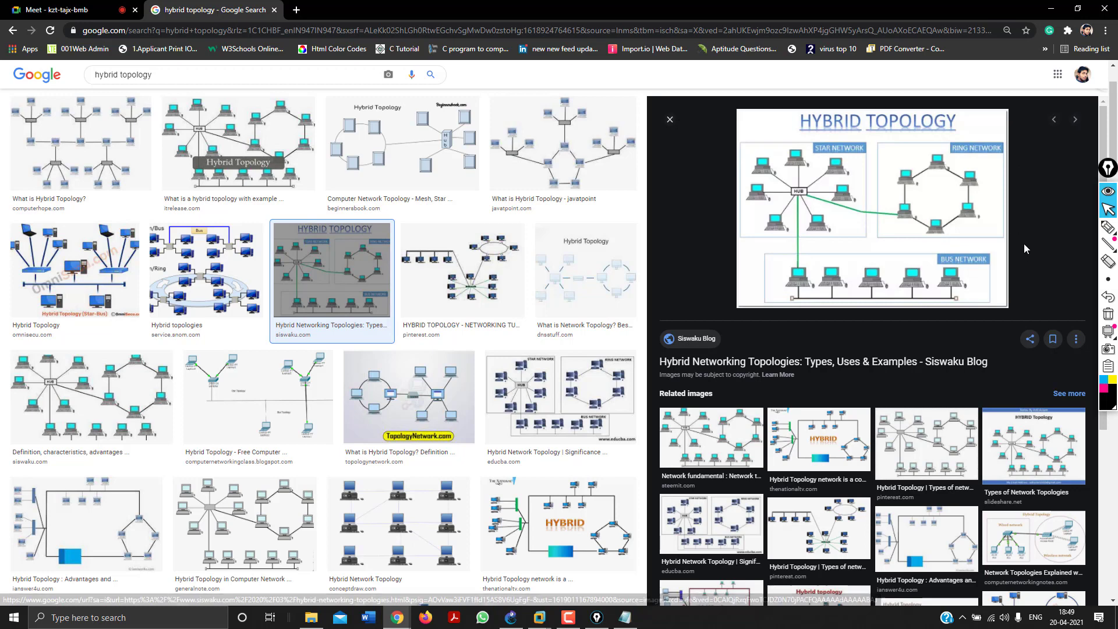
pyautogui.click(810, 440)
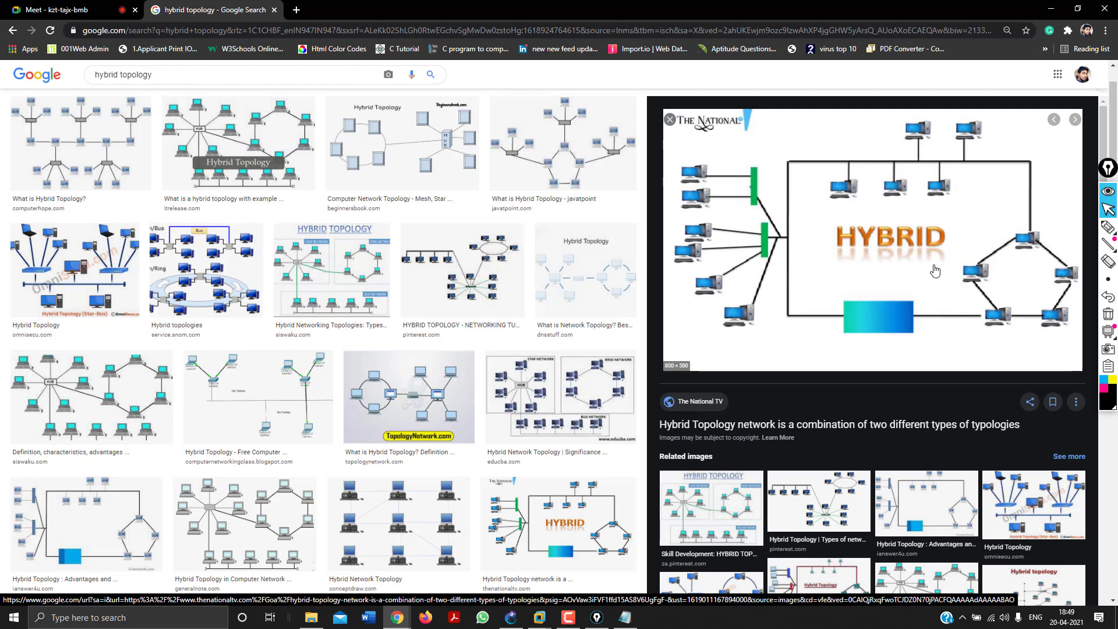
pyautogui.click(1107, 227)
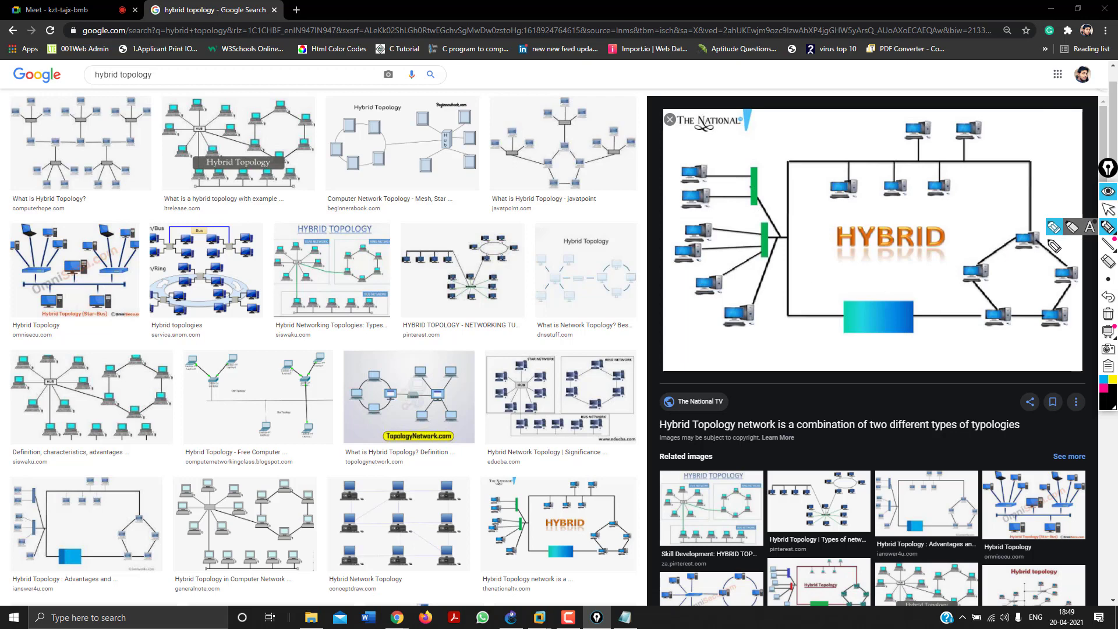
pyautogui.moveTo(1047, 239)
pyautogui.mouseDown()
pyautogui.moveTo(1067, 259)
pyautogui.moveTo(1069, 310)
pyautogui.moveTo(1025, 330)
pyautogui.moveTo(949, 330)
pyautogui.mouseUp()
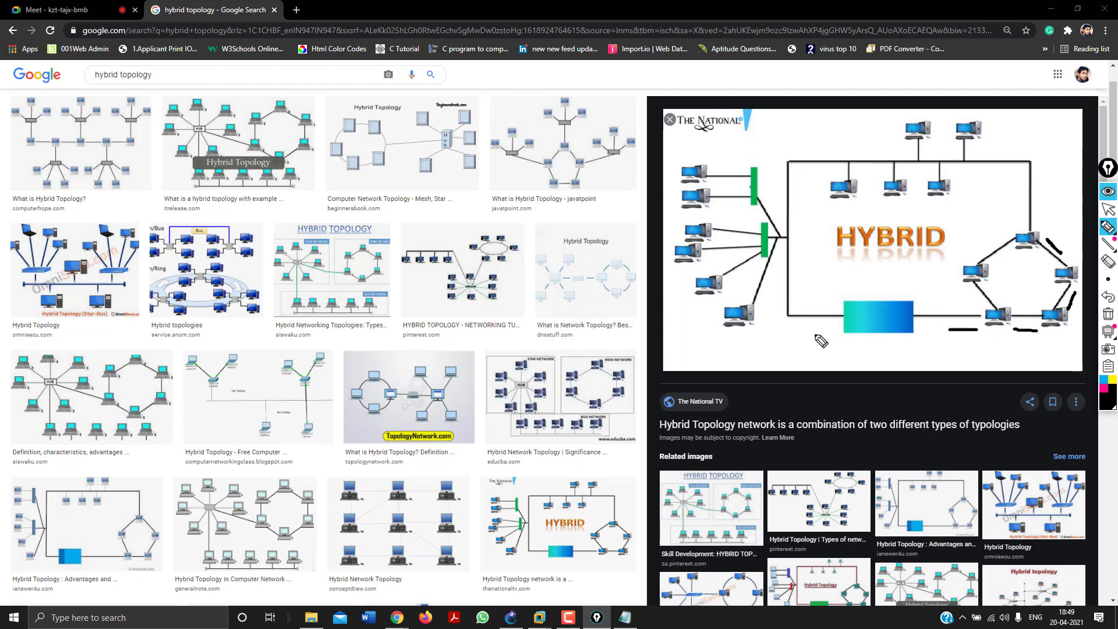
pyautogui.moveTo(817, 334); pyautogui.dragTo(765, 336)
pyautogui.moveTo(1062, 235); pyautogui.dragTo(1042, 269)
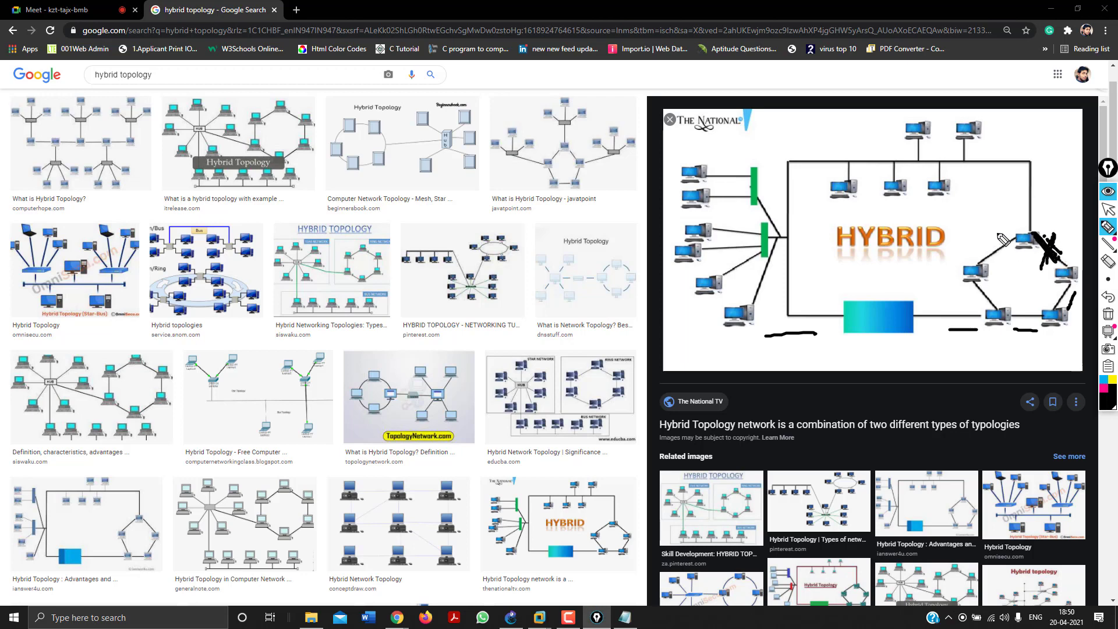
pyautogui.moveTo(1004, 228)
pyautogui.mouseDown()
pyautogui.moveTo(975, 249)
pyautogui.moveTo(973, 297)
pyautogui.moveTo(945, 328)
pyautogui.mouseUp()
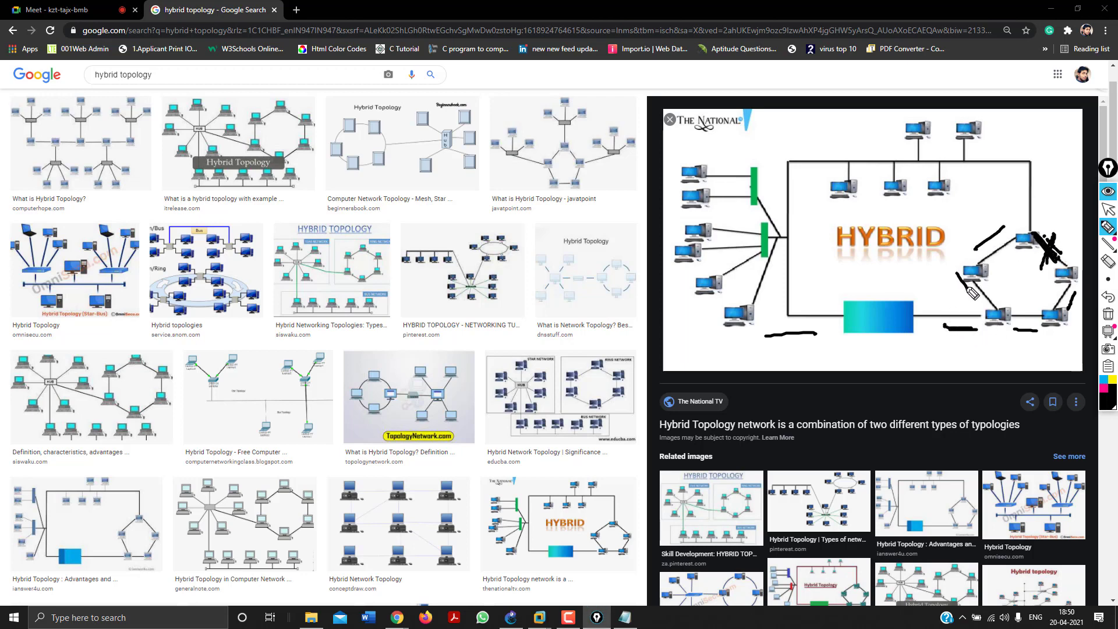
pyautogui.click(1109, 314)
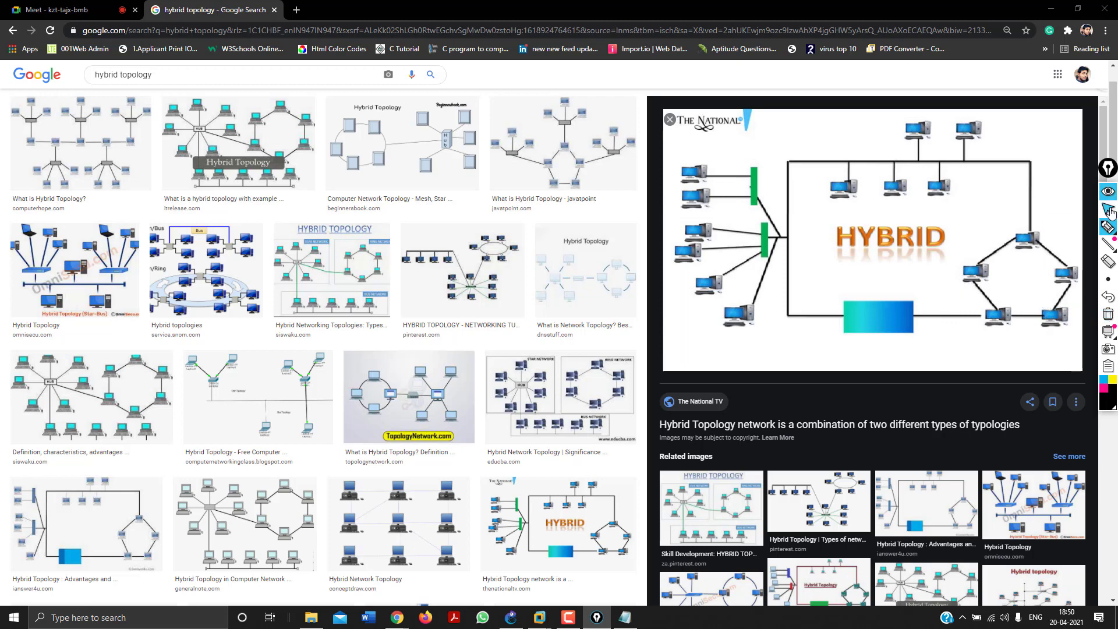
pyautogui.click(1108, 209)
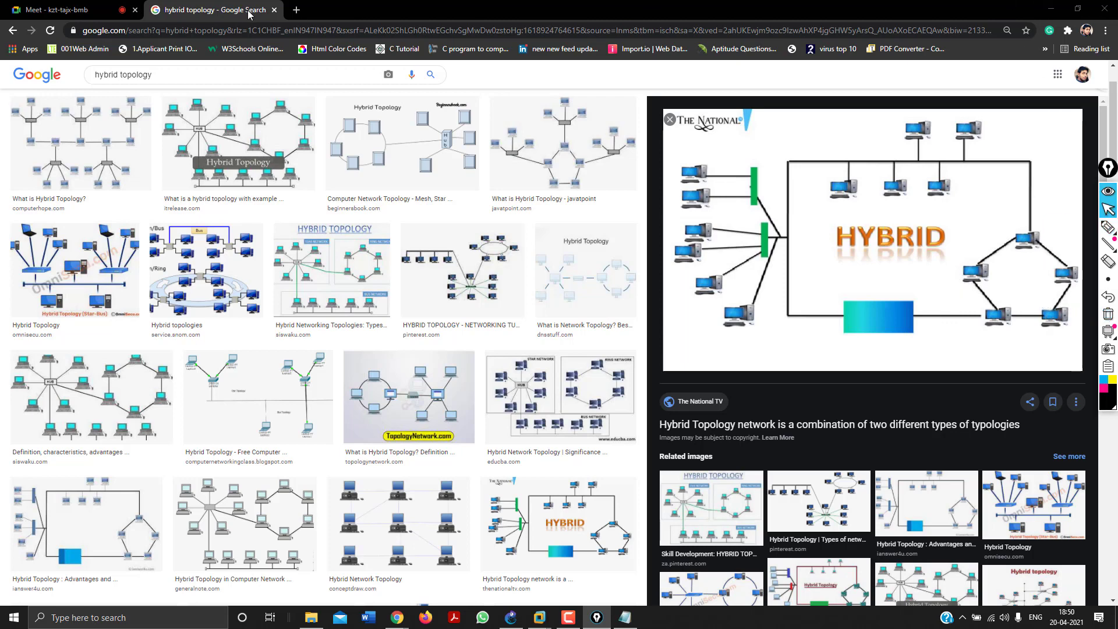
# Back in Notepad, continue with 'that integrate broadband and other networks services into the corporate Wan'.
pyautogui.click(274, 10)
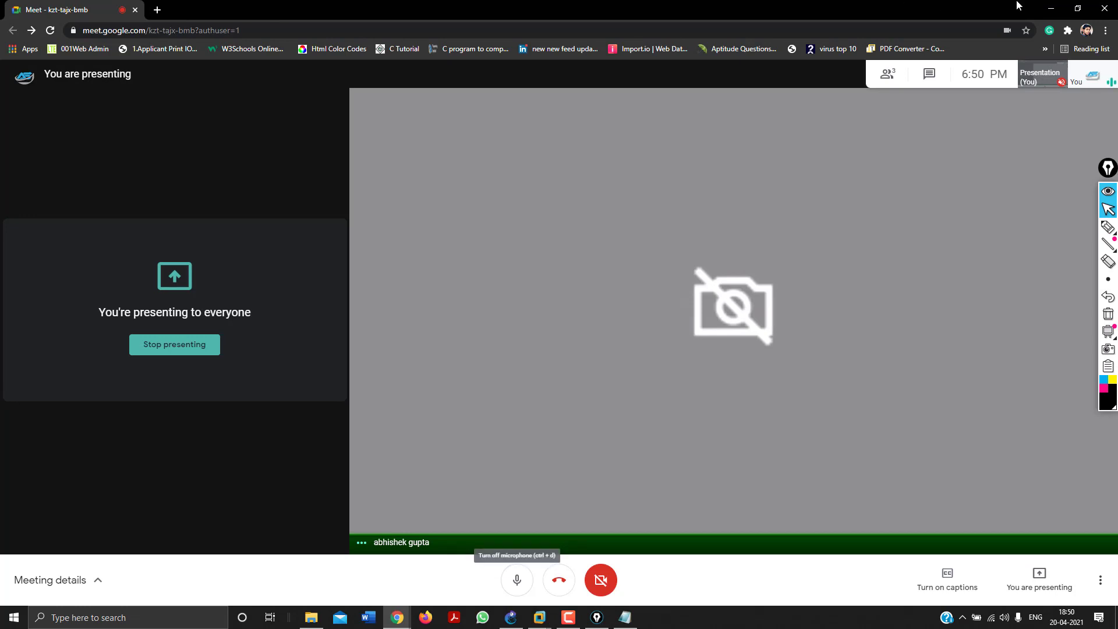
pyautogui.click(1052, 9)
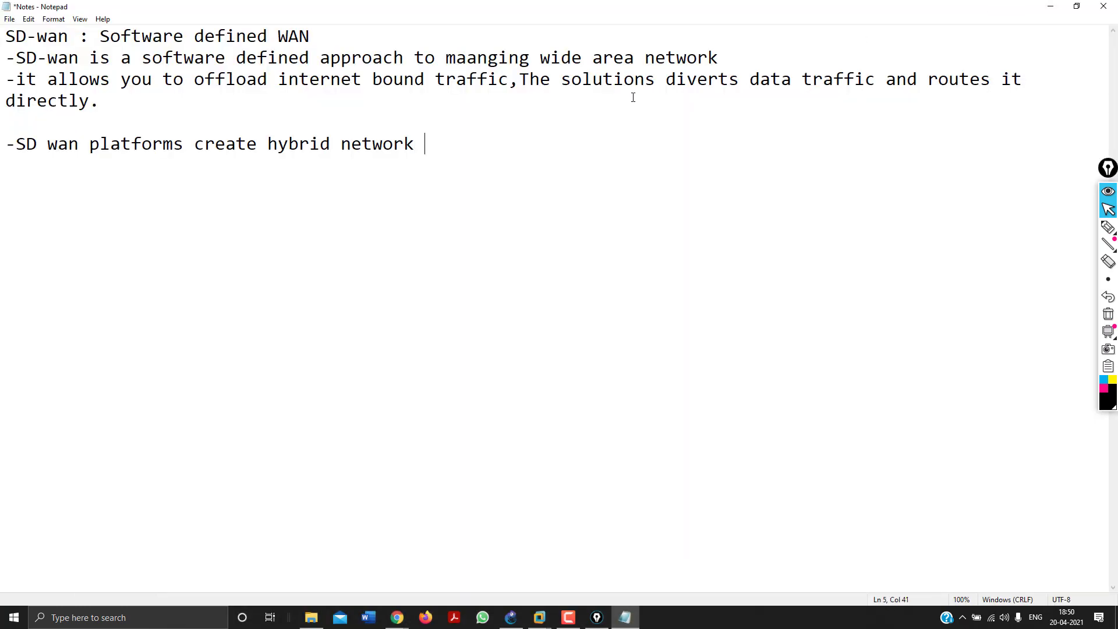
pyautogui.write('that integrate ')
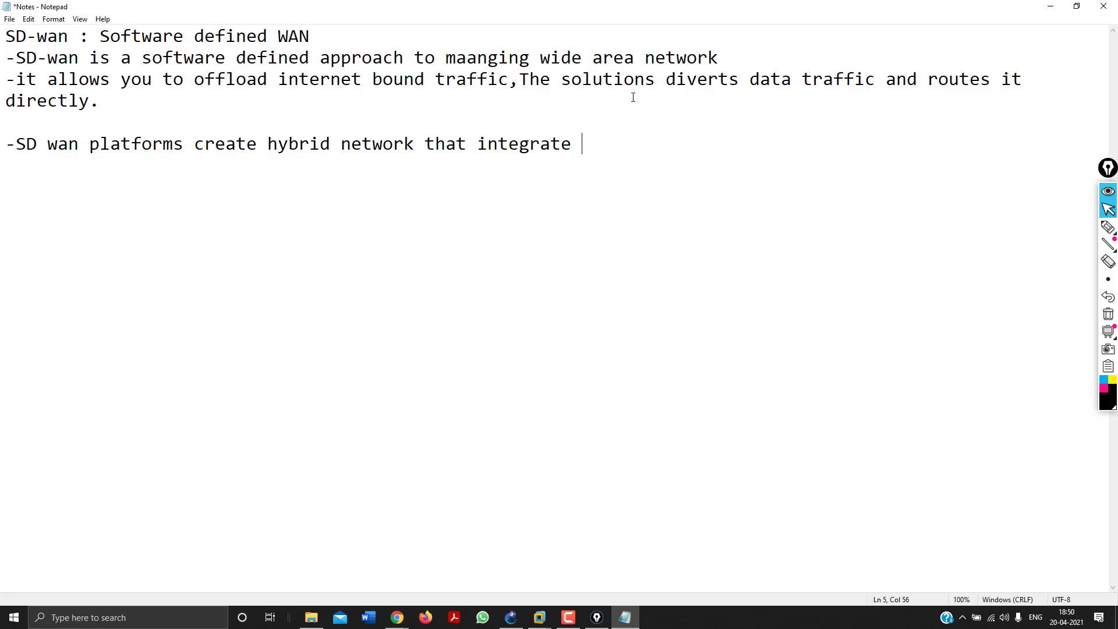
pyautogui.write('broadband a')
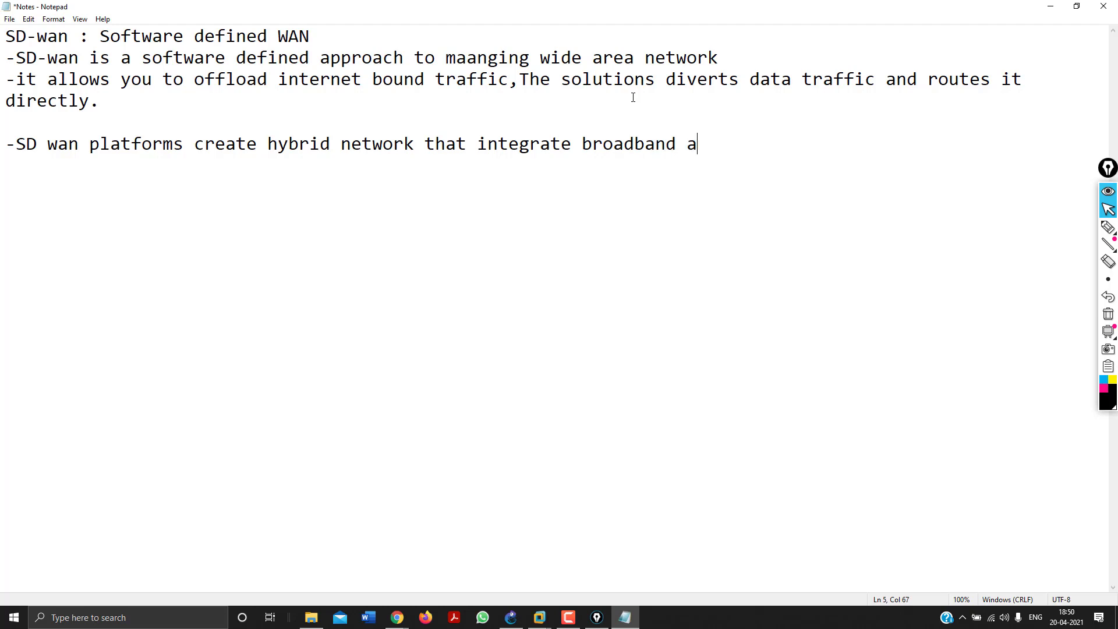
pyautogui.write('nd other networks')
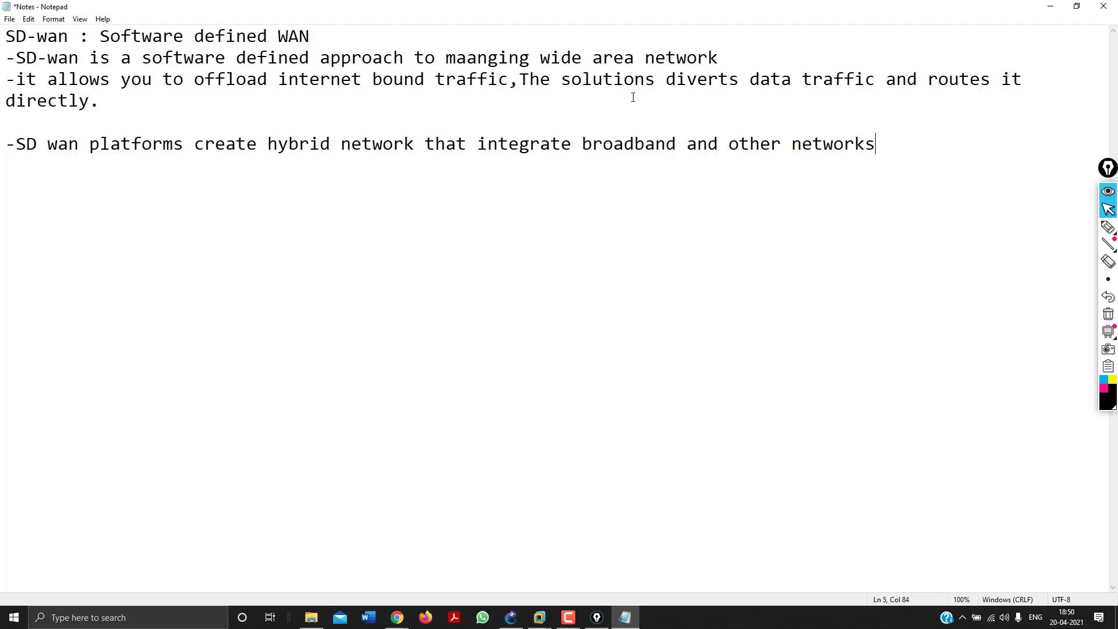
pyautogui.write(' services into')
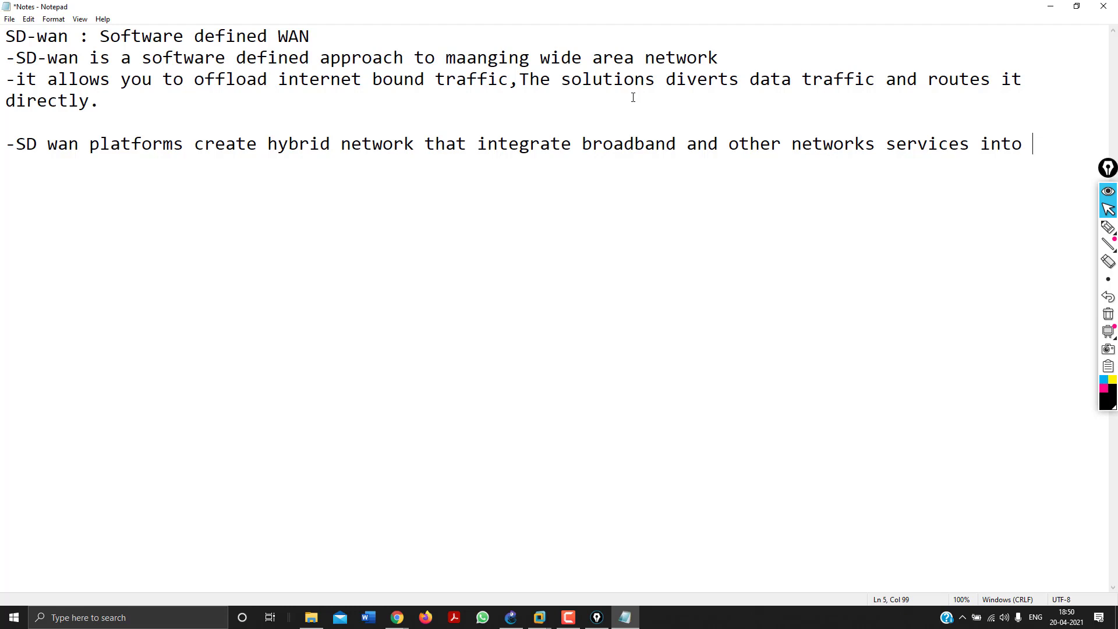
pyautogui.write(' the corporate')
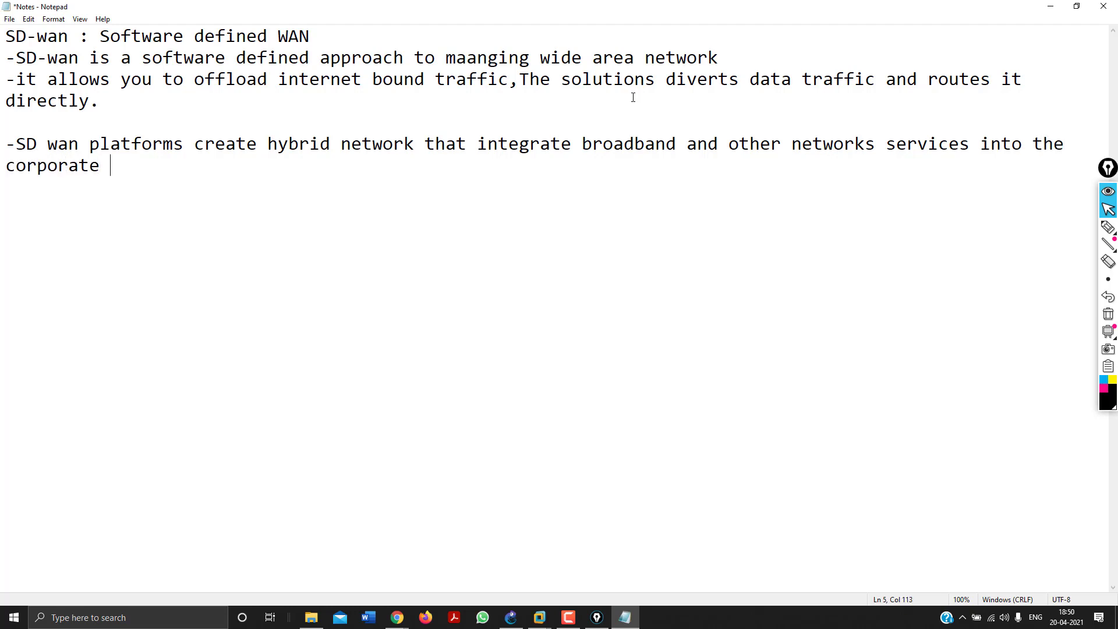
pyautogui.write(' Wanan')
pyautogui.click(1108, 227)
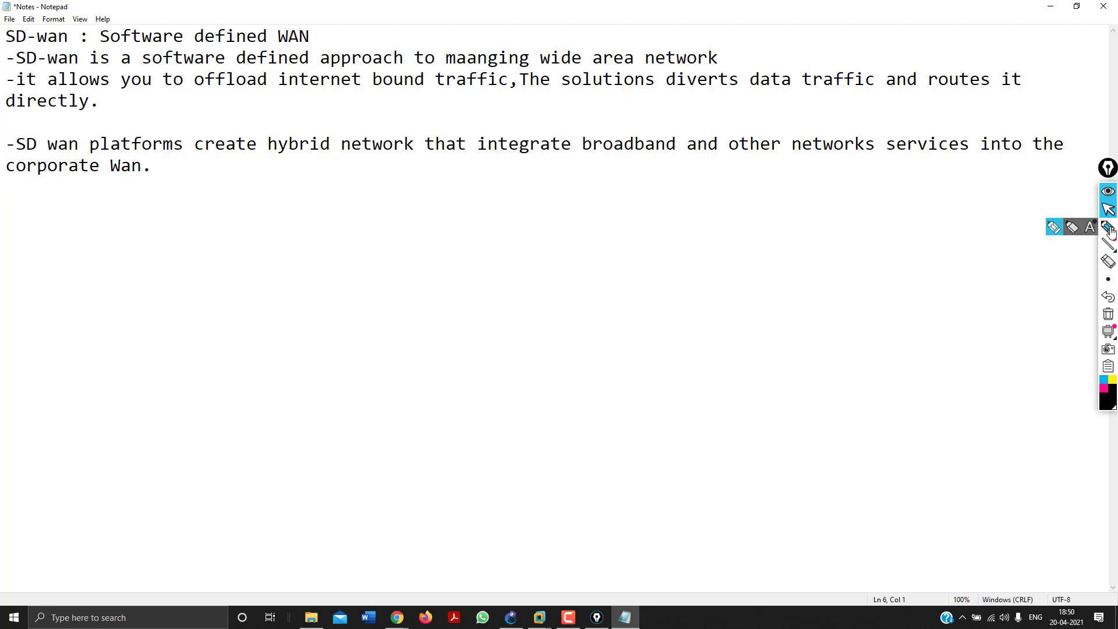
pyautogui.moveTo(450, 236)
pyautogui.mouseDown()
pyautogui.moveTo(504, 233)
pyautogui.moveTo(432, 290)
pyautogui.moveTo(461, 231)
pyautogui.mouseUp()
pyautogui.moveTo(543, 236); pyautogui.dragTo(650, 248)
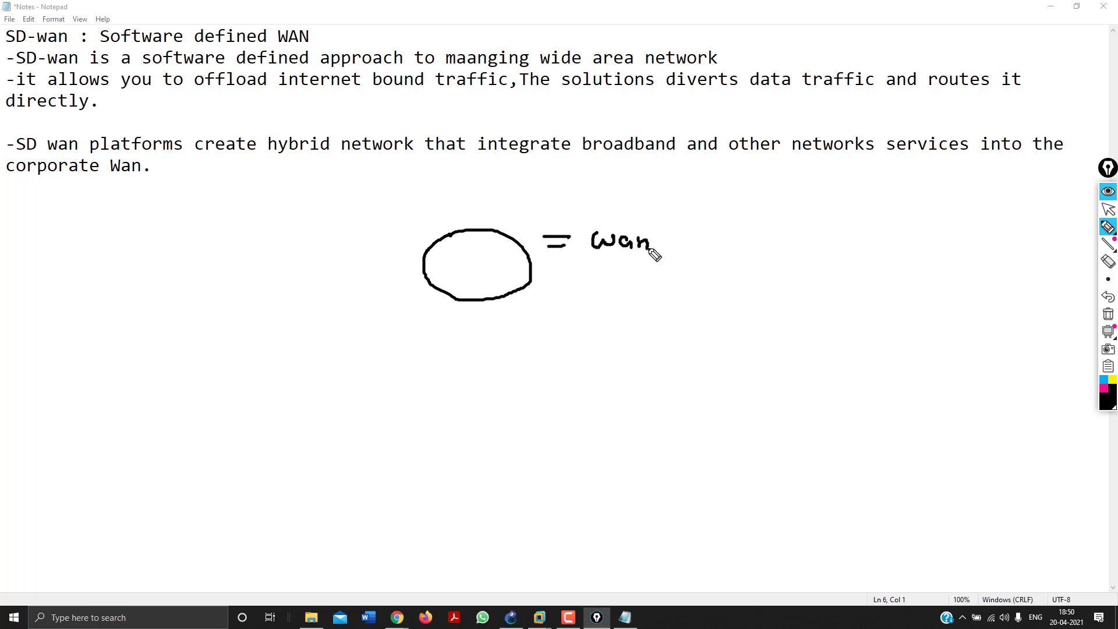
pyautogui.moveTo(527, 312)
pyautogui.mouseDown()
pyautogui.moveTo(540, 329)
pyautogui.moveTo(572, 328)
pyautogui.mouseUp()
pyautogui.moveTo(585, 320)
pyautogui.mouseDown()
pyautogui.moveTo(606, 329)
pyautogui.moveTo(593, 329)
pyautogui.mouseUp()
pyautogui.moveTo(526, 343); pyautogui.dragTo(554, 360)
pyautogui.moveTo(559, 351); pyautogui.dragTo(575, 357)
pyautogui.moveTo(585, 350); pyautogui.dragTo(598, 359)
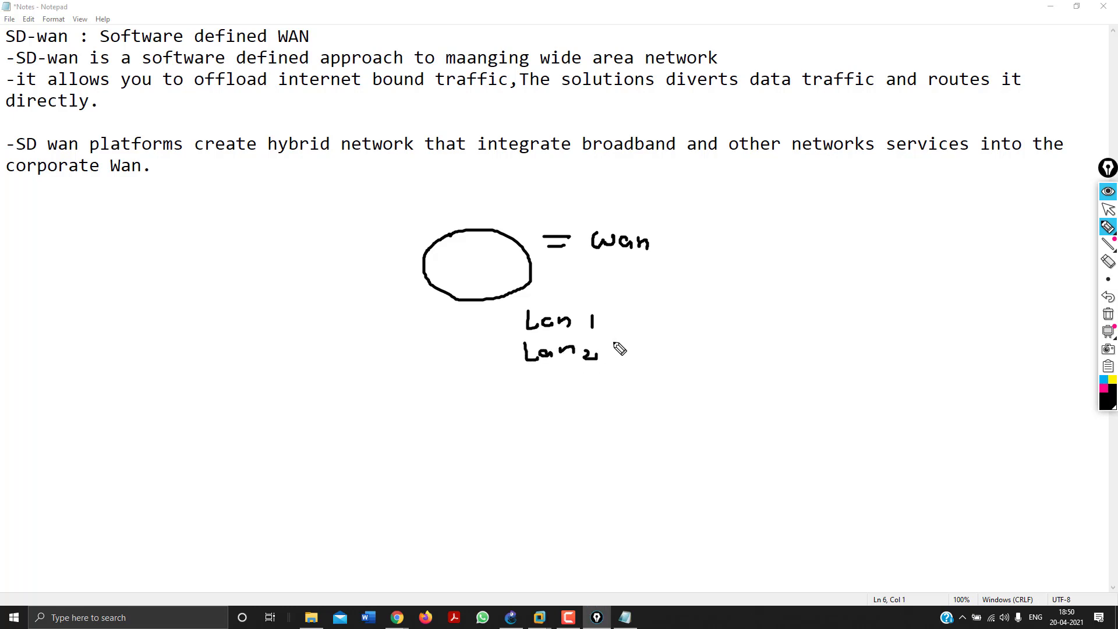
pyautogui.moveTo(619, 307); pyautogui.dragTo(648, 367)
pyautogui.moveTo(655, 306); pyautogui.dragTo(586, 391)
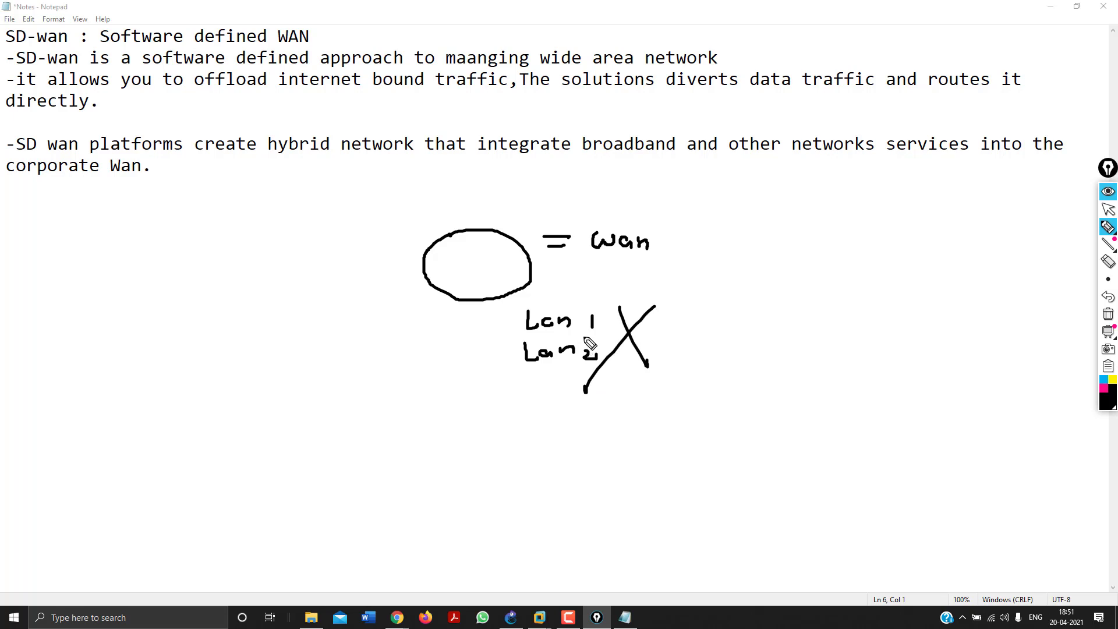
pyautogui.moveTo(650, 251); pyautogui.dragTo(600, 259)
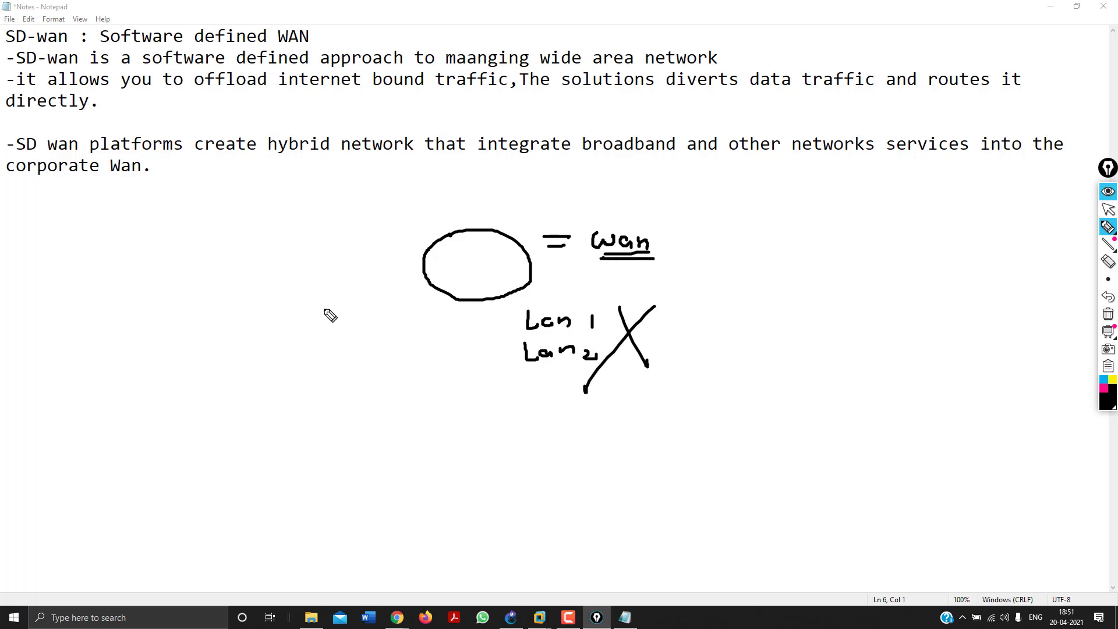
pyautogui.moveTo(285, 290)
pyautogui.mouseDown()
pyautogui.moveTo(277, 304)
pyautogui.moveTo(311, 309)
pyautogui.moveTo(310, 330)
pyautogui.moveTo(329, 308)
pyautogui.moveTo(352, 311)
pyautogui.mouseUp()
pyautogui.click(295, 304)
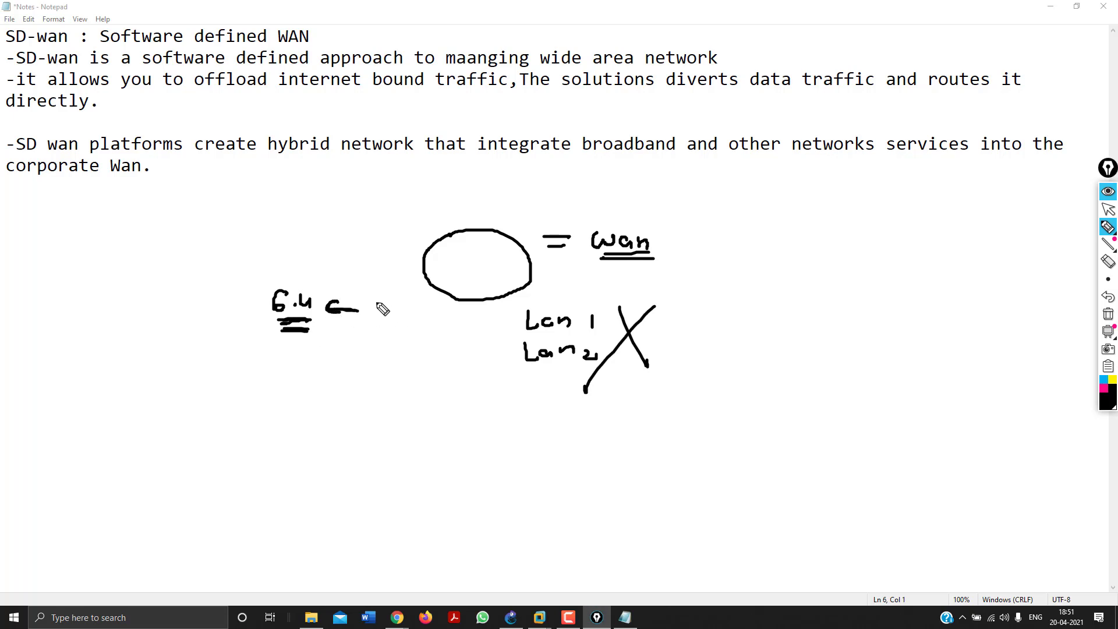
pyautogui.moveTo(376, 304)
pyautogui.mouseDown()
pyautogui.moveTo(408, 302)
pyautogui.moveTo(385, 335)
pyautogui.moveTo(428, 320)
pyautogui.moveTo(370, 345)
pyautogui.mouseUp()
pyautogui.moveTo(392, 354); pyautogui.dragTo(431, 360)
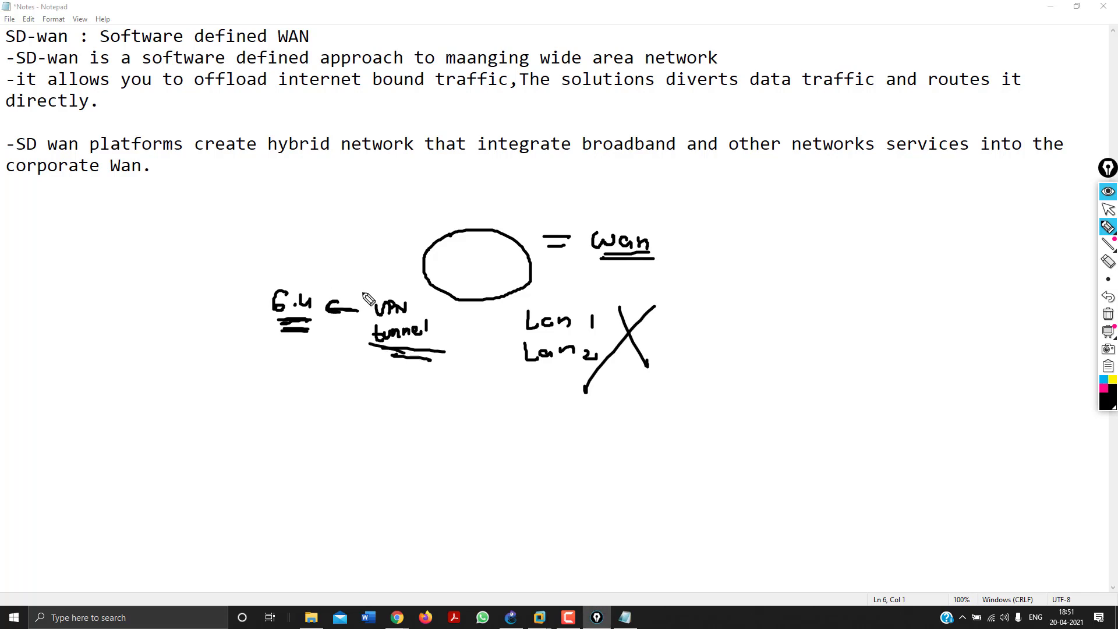
pyautogui.moveTo(357, 298)
pyautogui.mouseDown()
pyautogui.moveTo(440, 348)
pyautogui.moveTo(357, 291)
pyautogui.moveTo(562, 208)
pyautogui.moveTo(577, 226)
pyautogui.mouseUp()
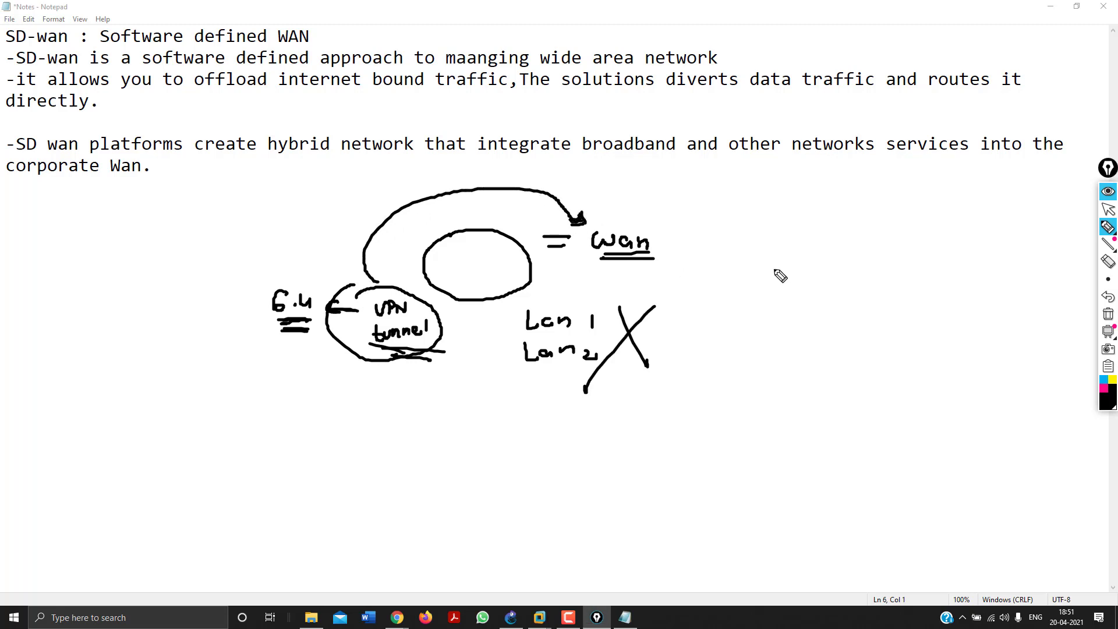
pyautogui.click(1108, 315)
pyautogui.moveTo(1108, 227)
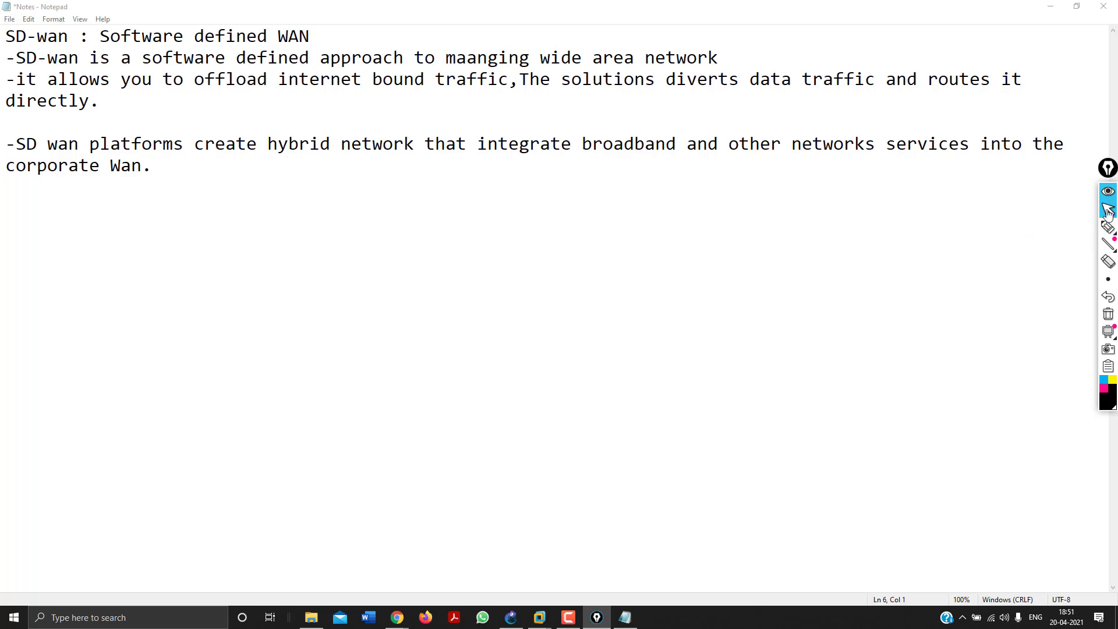
# Type bullets on real-time, sensitive application performance and security, and application-aware routing monitoring.
pyautogui.click(191, 165)
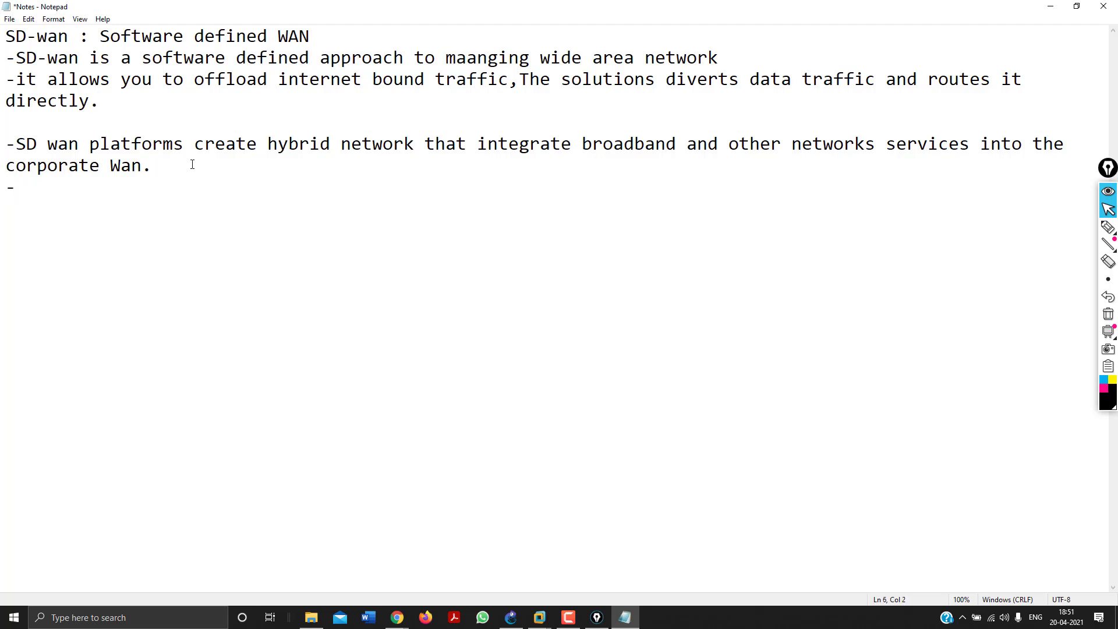
pyautogui.write('it maintaining ')
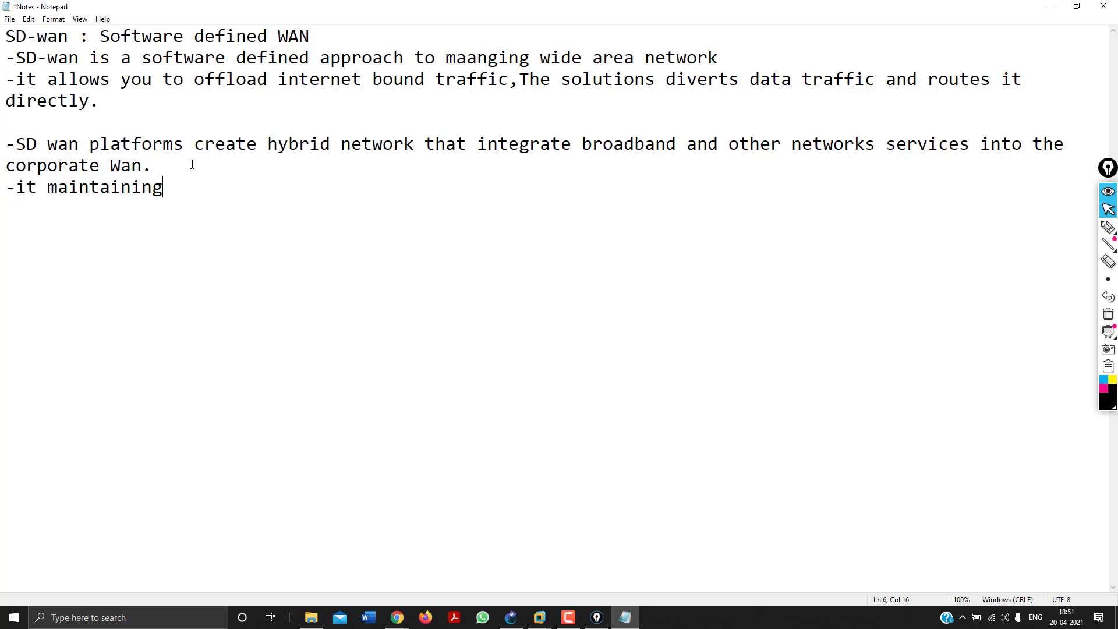
pyautogui.write('the performance')
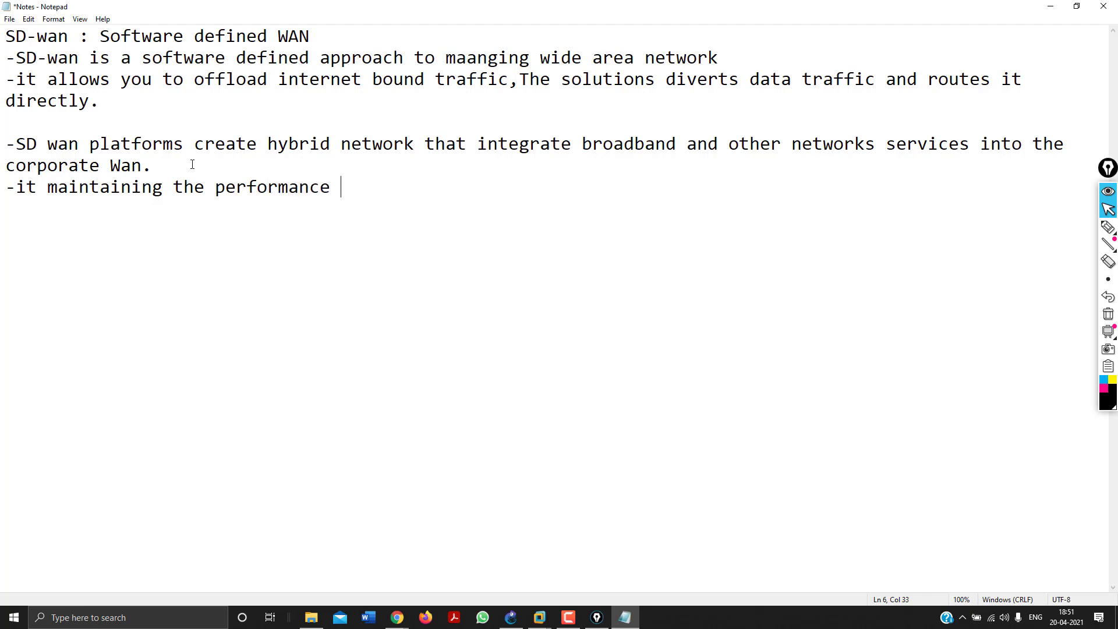
pyautogui.write(' and security of rea')
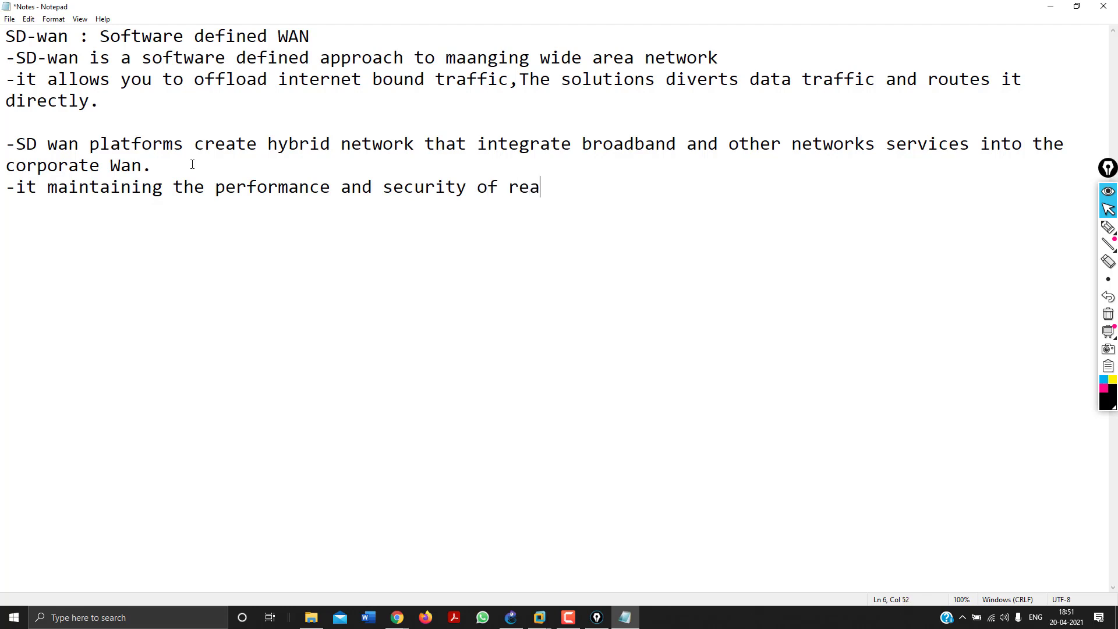
pyautogui.write('l time and senstive')
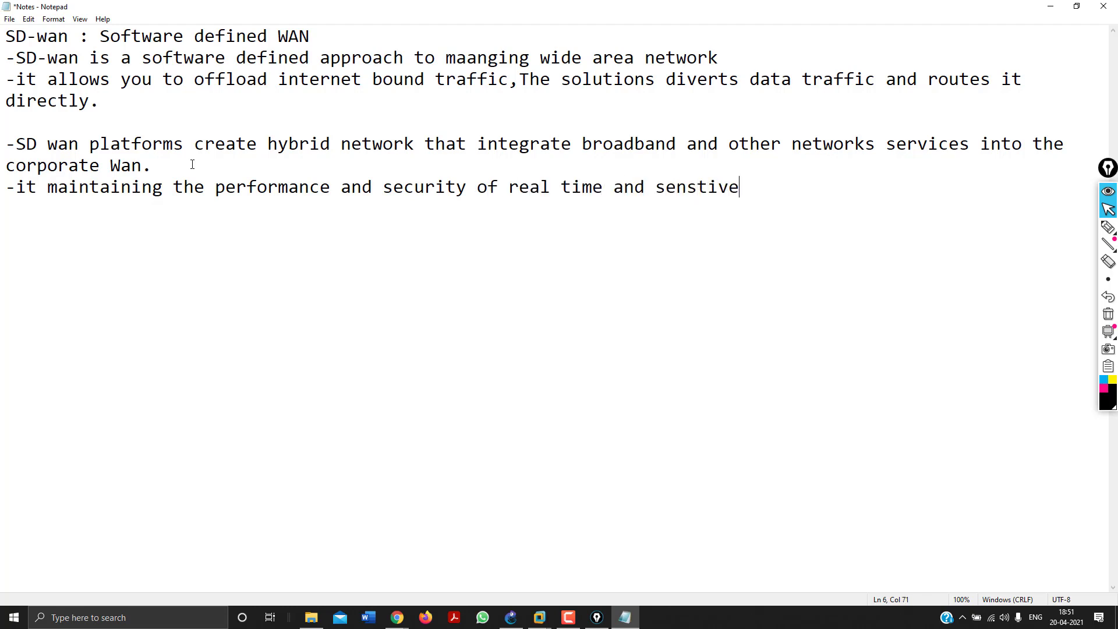
pyautogui.write(' Application.')
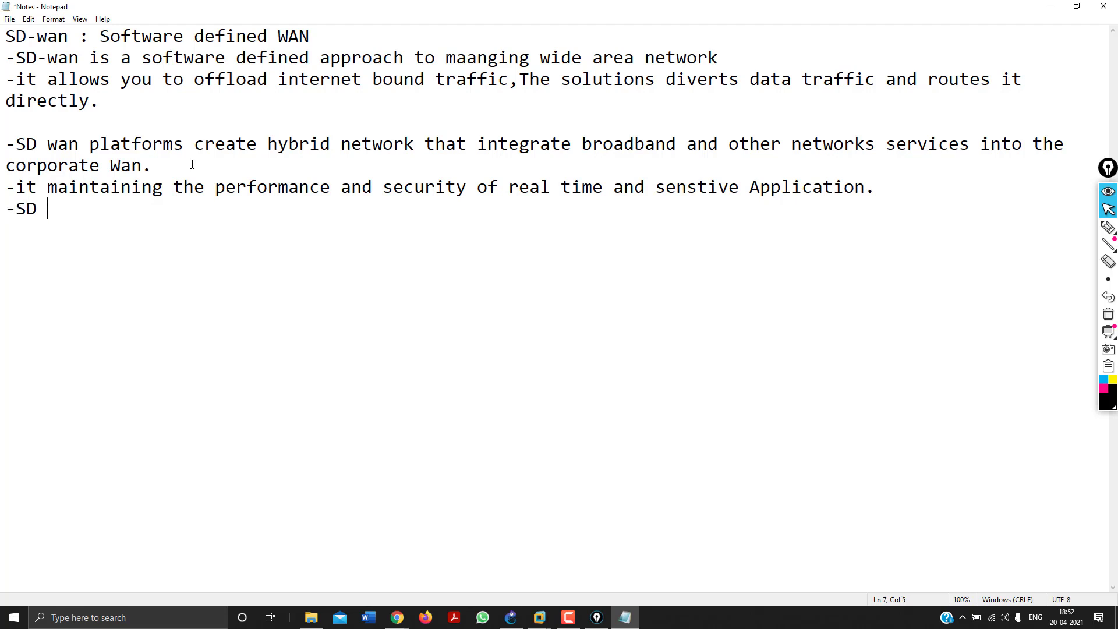
pyautogui.write('wan with applica')
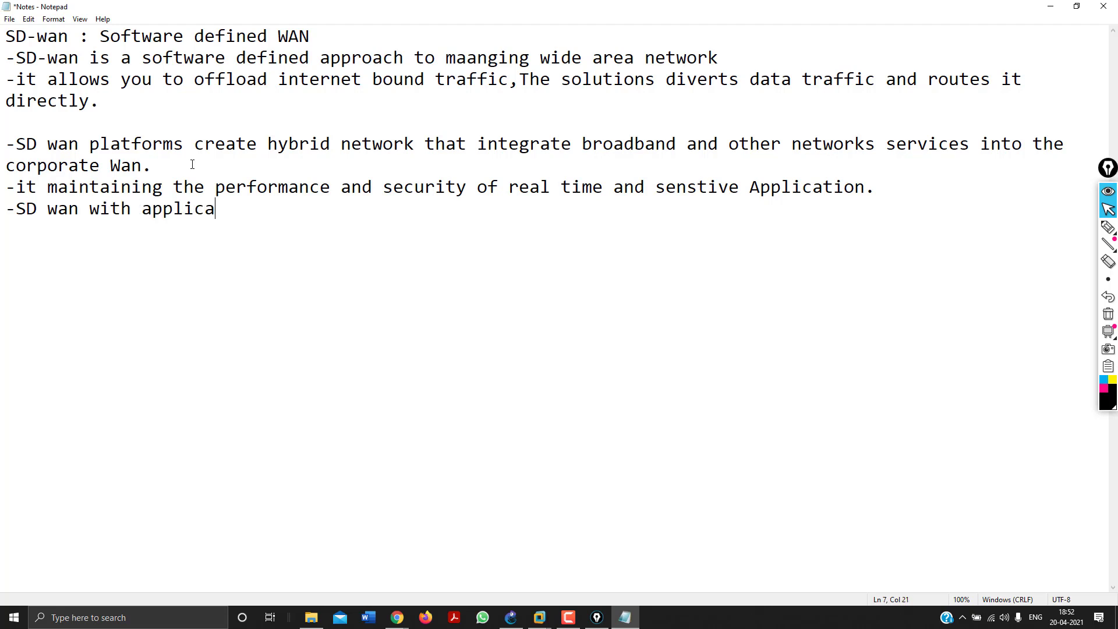
pyautogui.write('tion awar')
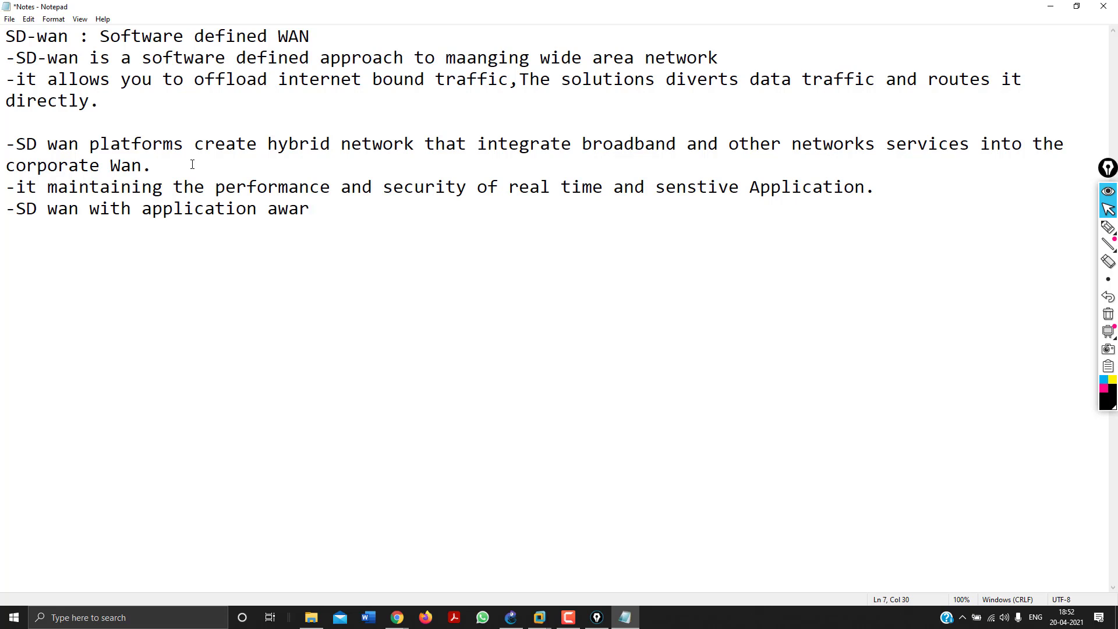
pyautogui.write('eness routing')
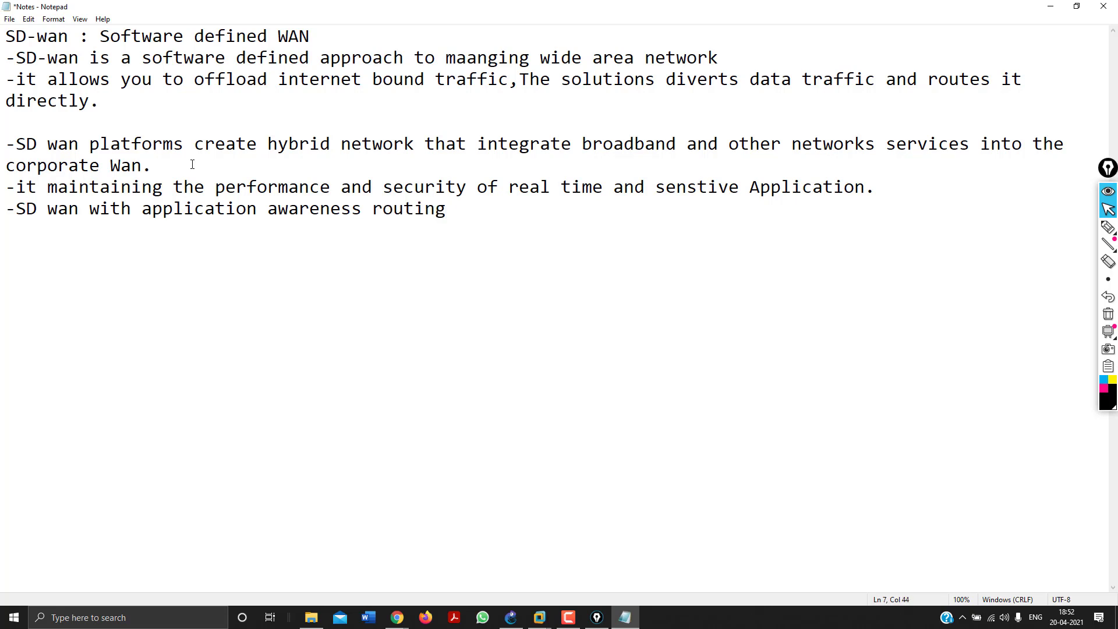
pyautogui.write(' can measu')
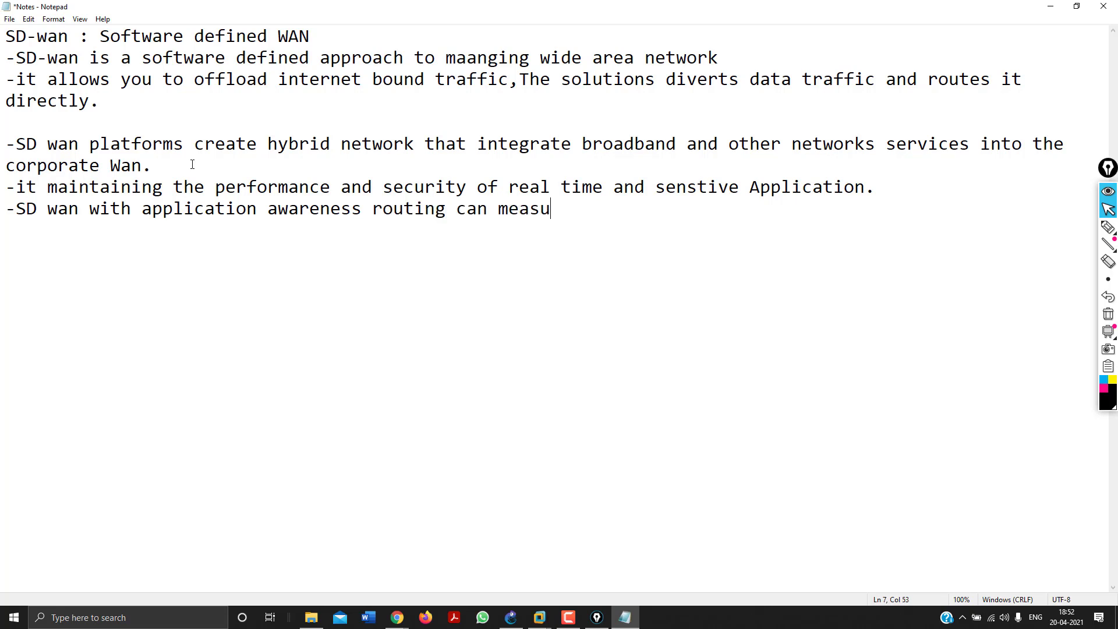
pyautogui.write('re and monitor')
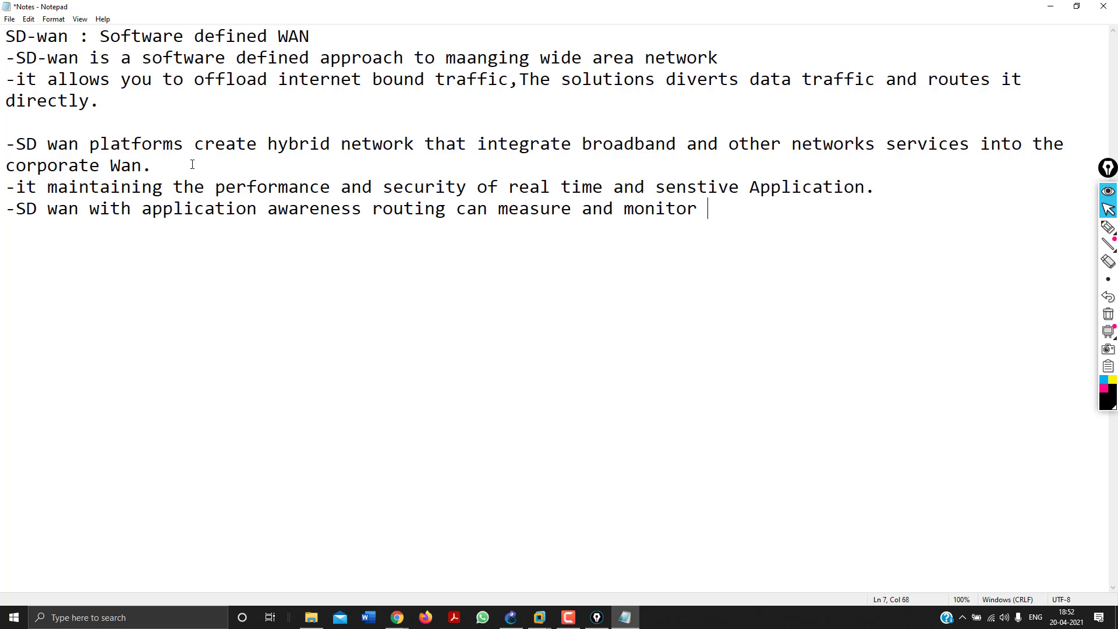
pyautogui.write(' the performance')
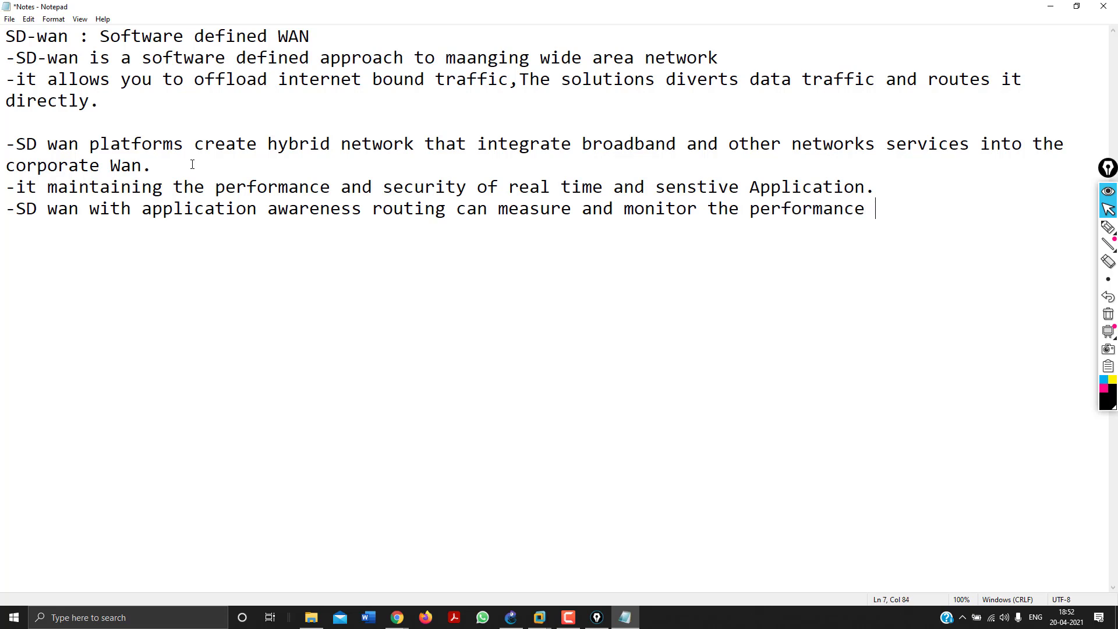
pyautogui.write(' of multipl')
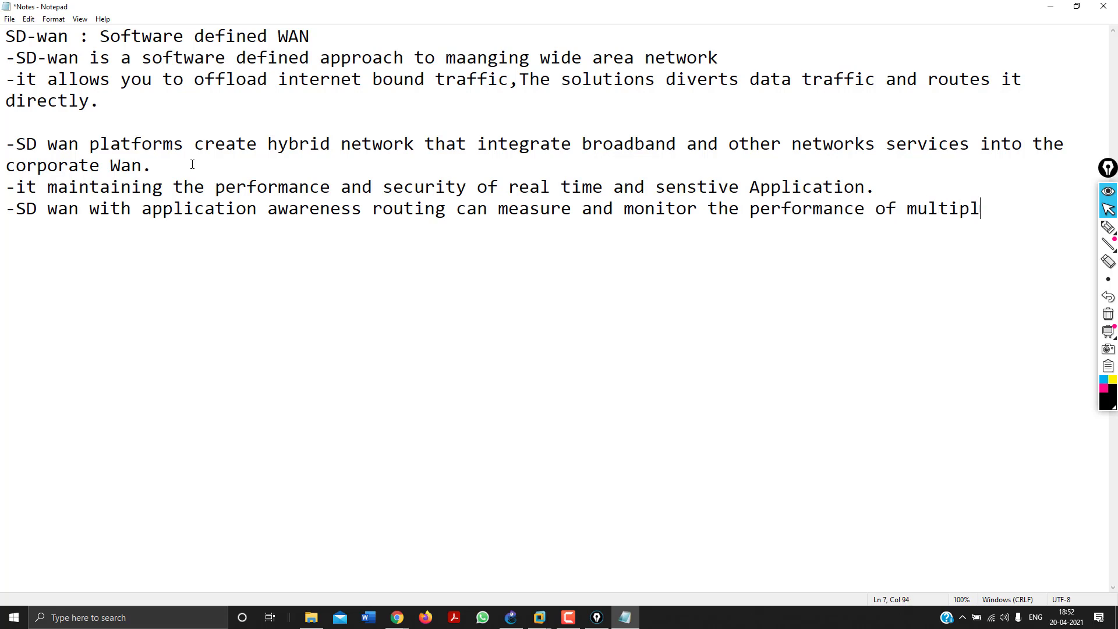
pyautogui.write('e services in h')
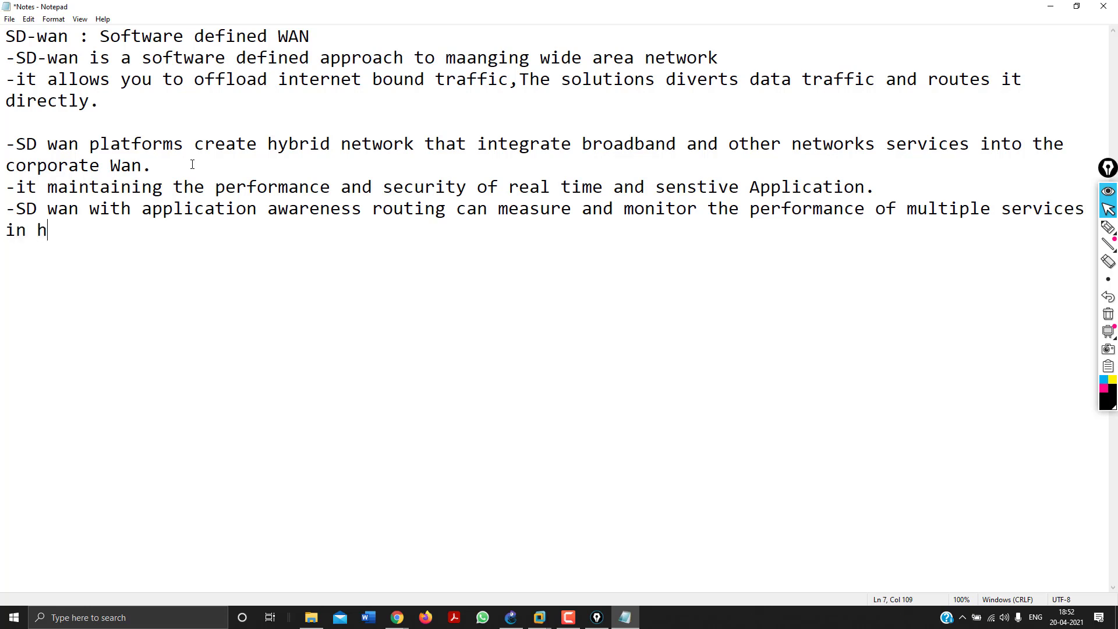
pyautogui.write('ybrid network.')
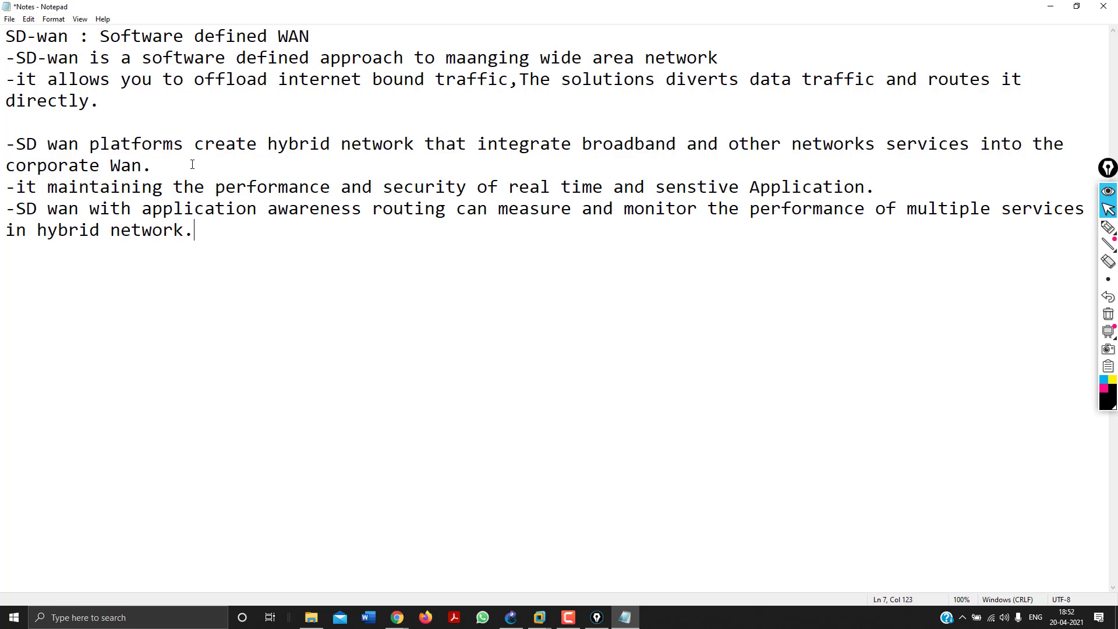
pyautogui.click(1109, 228)
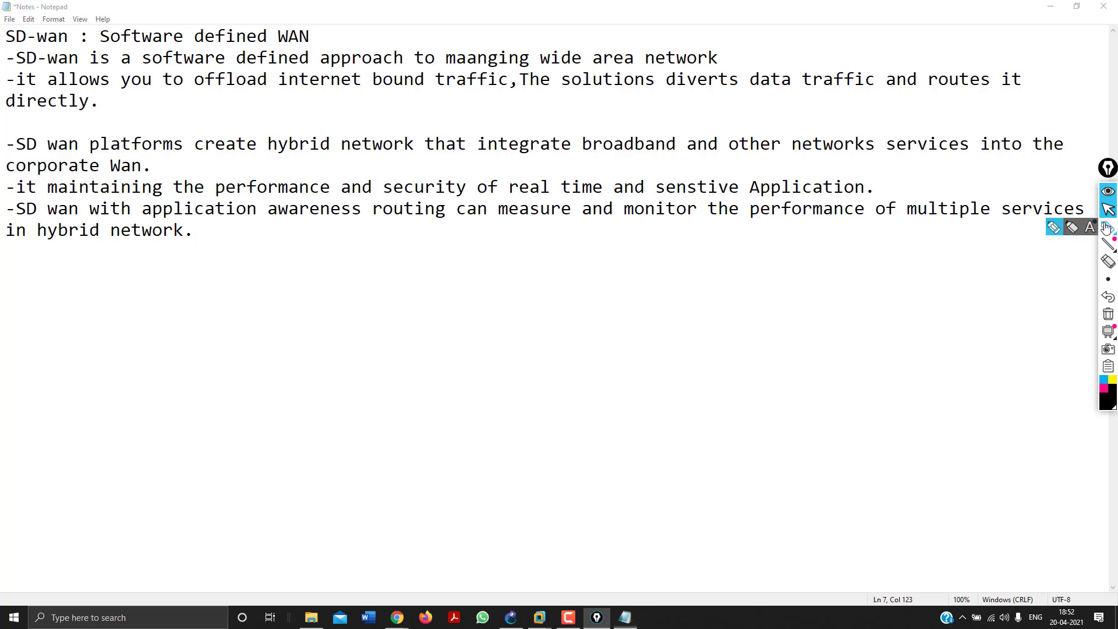
# Sketch a trial box, erase it, and switch the pen colour to pink.
pyautogui.moveTo(476, 307)
pyautogui.mouseDown()
pyautogui.moveTo(482, 360)
pyautogui.moveTo(520, 388)
pyautogui.moveTo(553, 350)
pyautogui.mouseUp()
pyautogui.moveTo(552, 308); pyautogui.dragTo(475, 302)
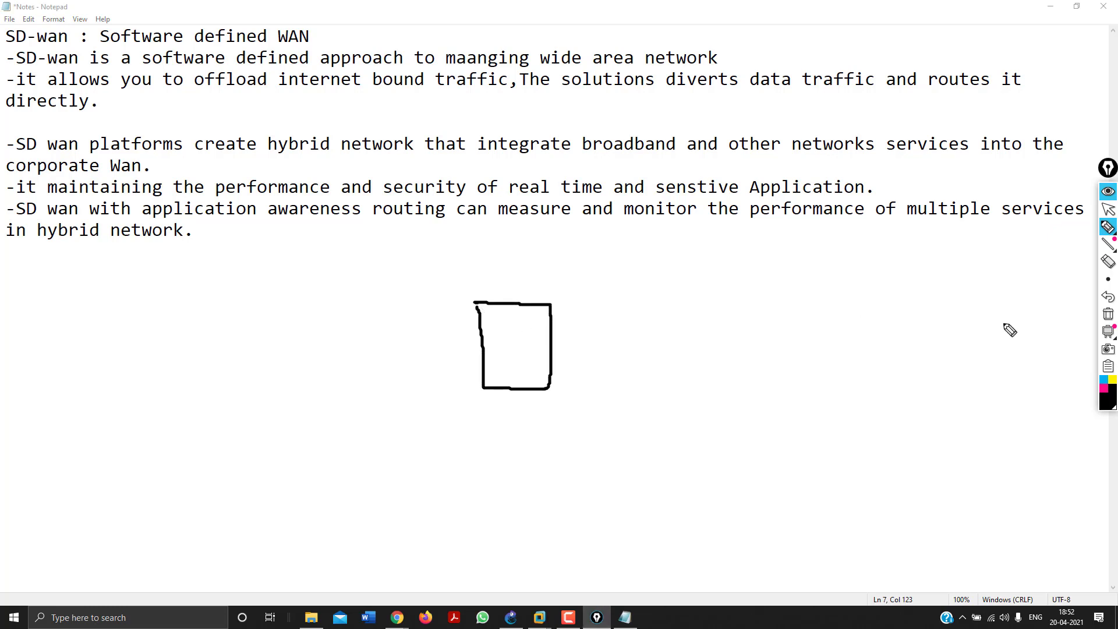
pyautogui.click(1109, 317)
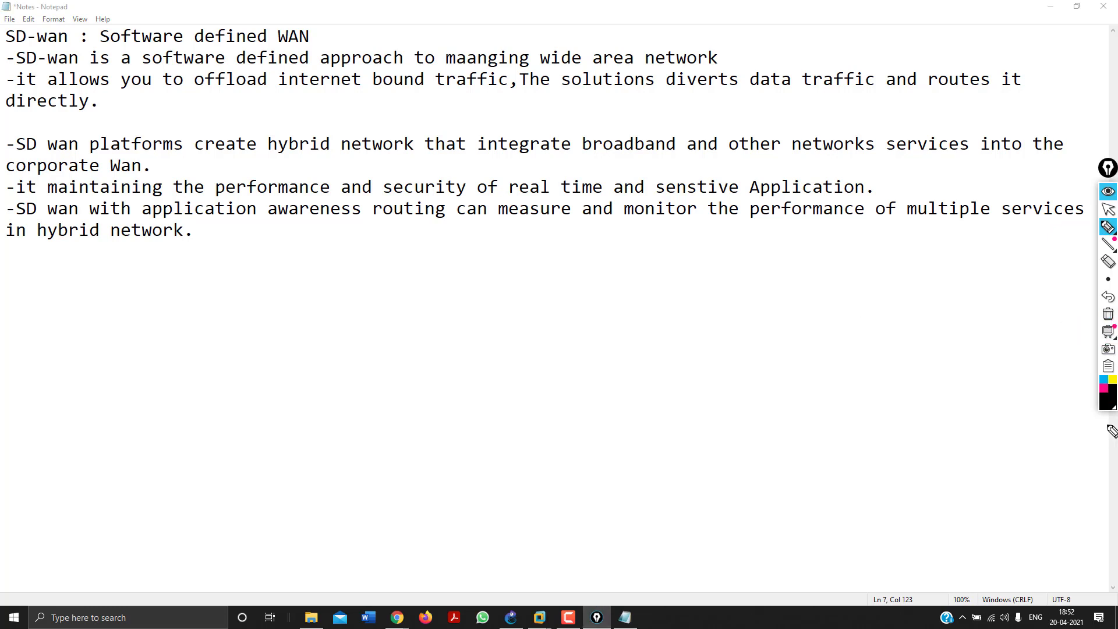
pyautogui.click(1105, 389)
# Draw a pink circle containing two small squares labelled 1 and 2.
pyautogui.moveTo(417, 307)
pyautogui.mouseDown()
pyautogui.moveTo(522, 321)
pyautogui.moveTo(372, 385)
pyautogui.moveTo(427, 299)
pyautogui.mouseUp()
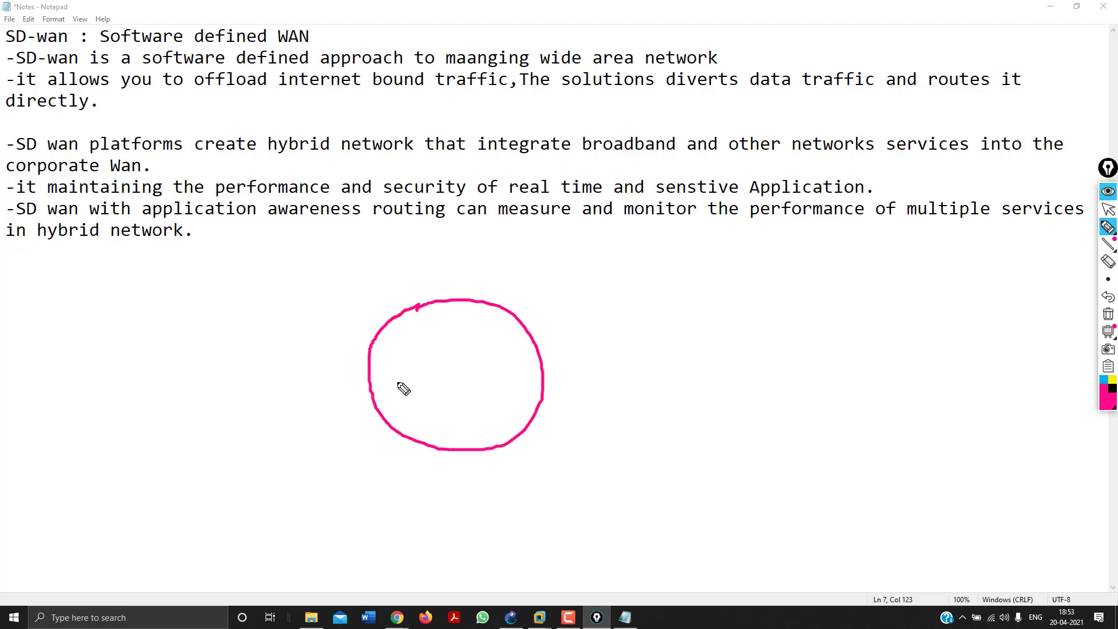
pyautogui.moveTo(394, 368)
pyautogui.mouseDown()
pyautogui.moveTo(394, 382)
pyautogui.moveTo(418, 377)
pyautogui.moveTo(396, 368)
pyautogui.mouseUp()
pyautogui.click(497, 371)
pyautogui.moveTo(495, 369)
pyautogui.mouseDown()
pyautogui.moveTo(513, 384)
pyautogui.moveTo(495, 369)
pyautogui.mouseUp()
pyautogui.moveTo(415, 343); pyautogui.dragTo(415, 354)
pyautogui.moveTo(495, 341); pyautogui.dragTo(513, 350)
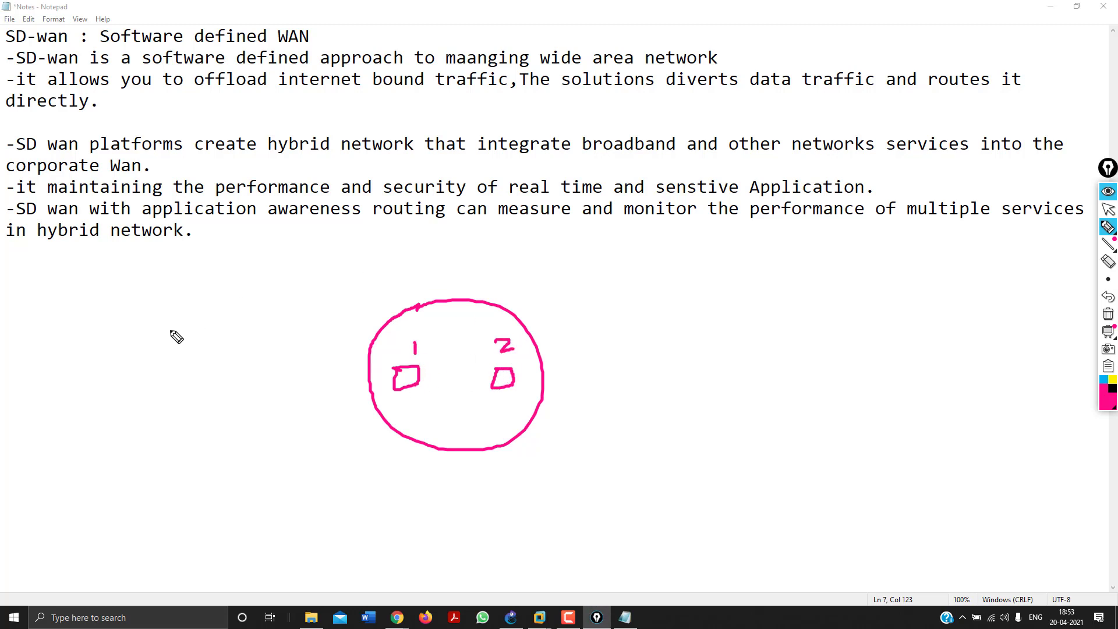
# Add a box left of the circle, a figure above, and arrows toward boxes 1 and 2.
pyautogui.moveTo(168, 322)
pyautogui.mouseDown()
pyautogui.moveTo(187, 322)
pyautogui.moveTo(188, 356)
pyautogui.moveTo(195, 333)
pyautogui.moveTo(279, 284)
pyautogui.moveTo(367, 265)
pyautogui.mouseUp()
pyautogui.moveTo(441, 244)
pyautogui.mouseDown()
pyautogui.moveTo(448, 298)
pyautogui.moveTo(458, 275)
pyautogui.mouseUp()
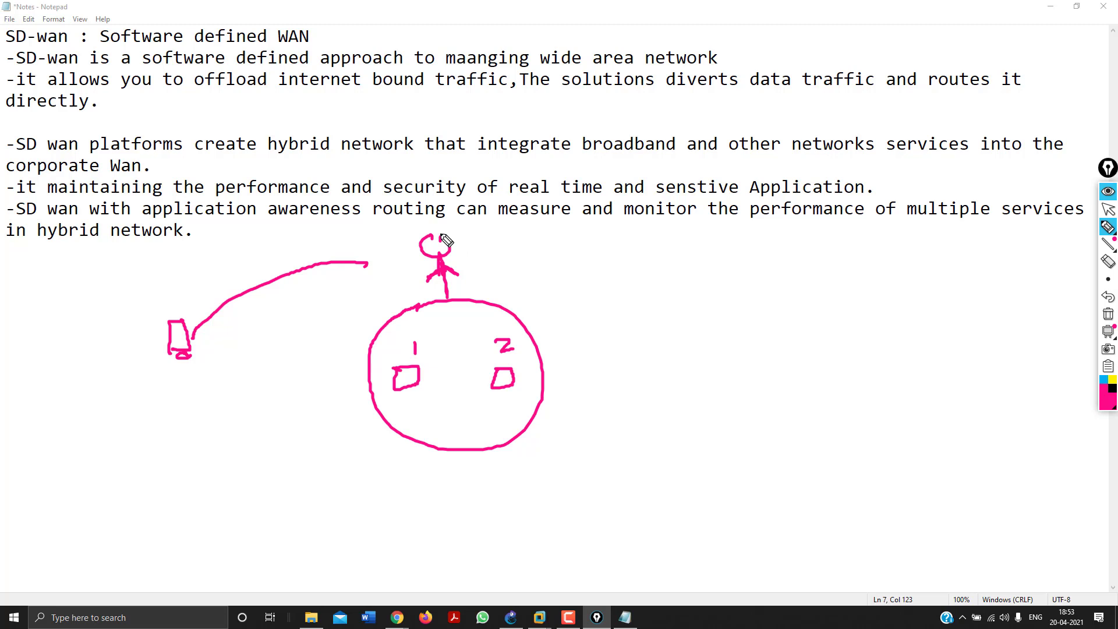
pyautogui.click(469, 311)
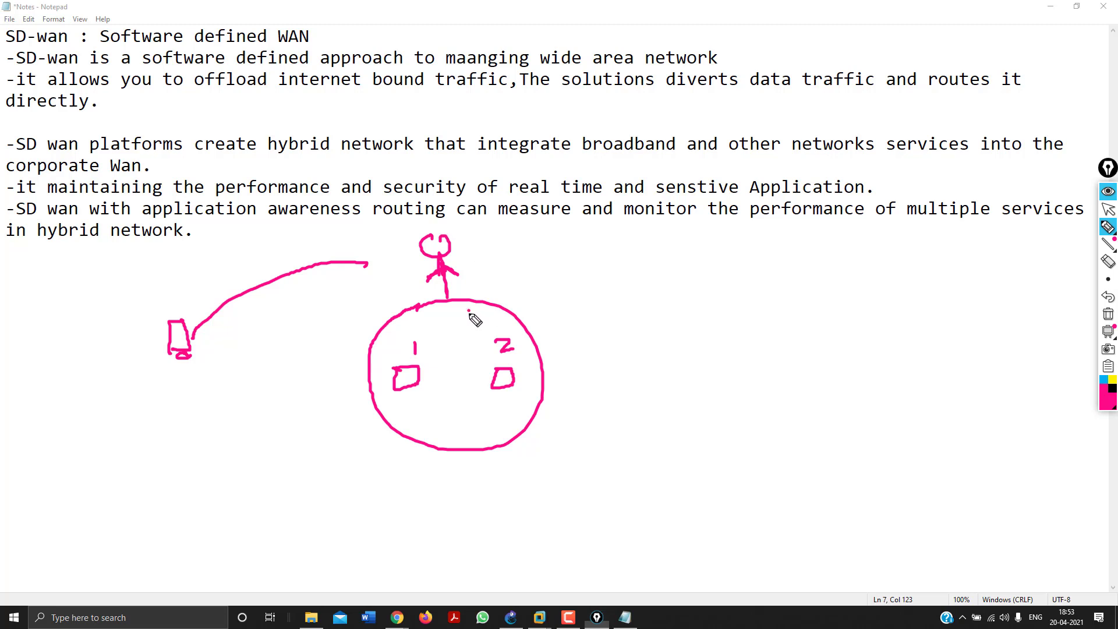
pyautogui.moveTo(469, 311)
pyautogui.mouseDown()
pyautogui.moveTo(492, 335)
pyautogui.moveTo(447, 320)
pyautogui.moveTo(435, 340)
pyautogui.mouseUp()
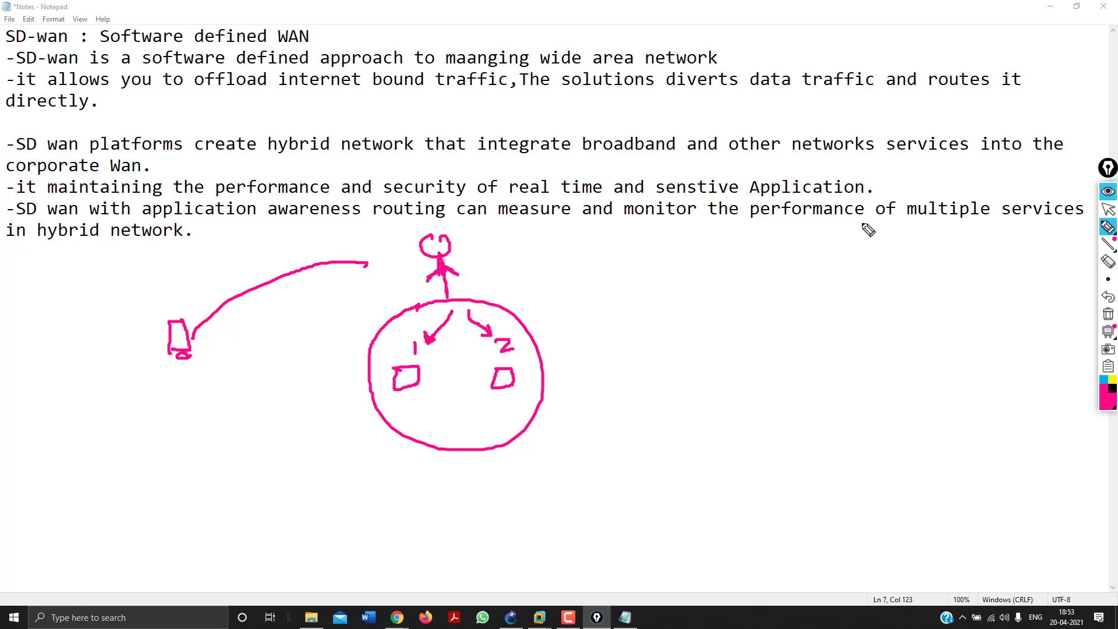
# Underline 'monitor and performance', rework the arrows, and handwrite 'facebook' and 'SD-wan' labels.
pyautogui.moveTo(872, 226); pyautogui.dragTo(635, 227)
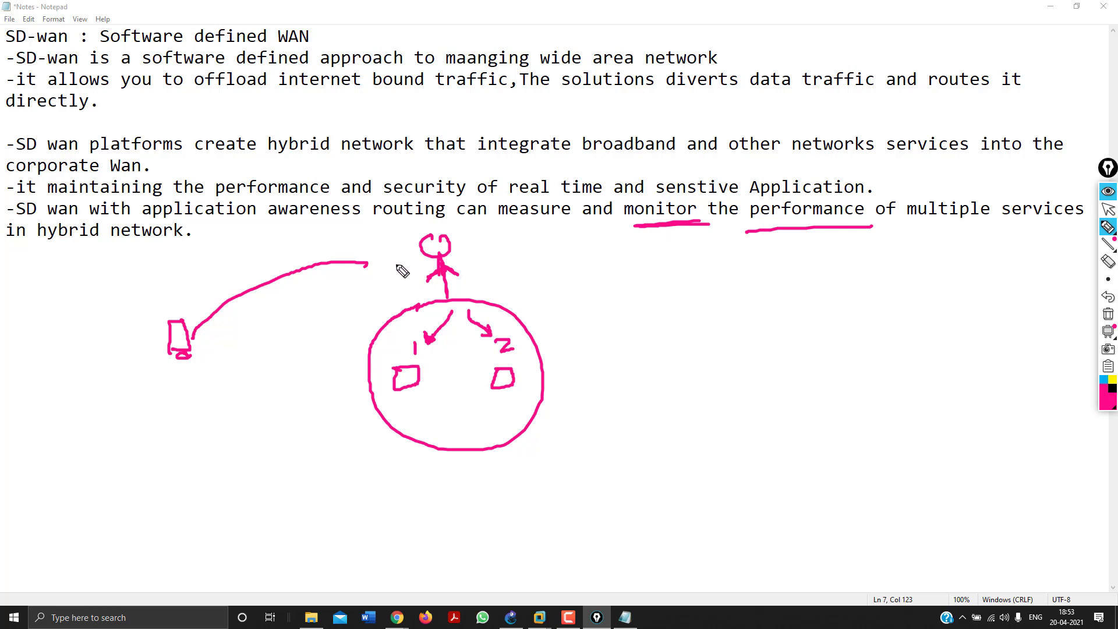
pyautogui.moveTo(451, 313)
pyautogui.mouseDown()
pyautogui.moveTo(427, 340)
pyautogui.moveTo(438, 328)
pyautogui.mouseUp()
pyautogui.moveTo(132, 398)
pyautogui.mouseDown()
pyautogui.moveTo(131, 385)
pyautogui.moveTo(123, 407)
pyautogui.moveTo(146, 415)
pyautogui.moveTo(227, 393)
pyautogui.mouseUp()
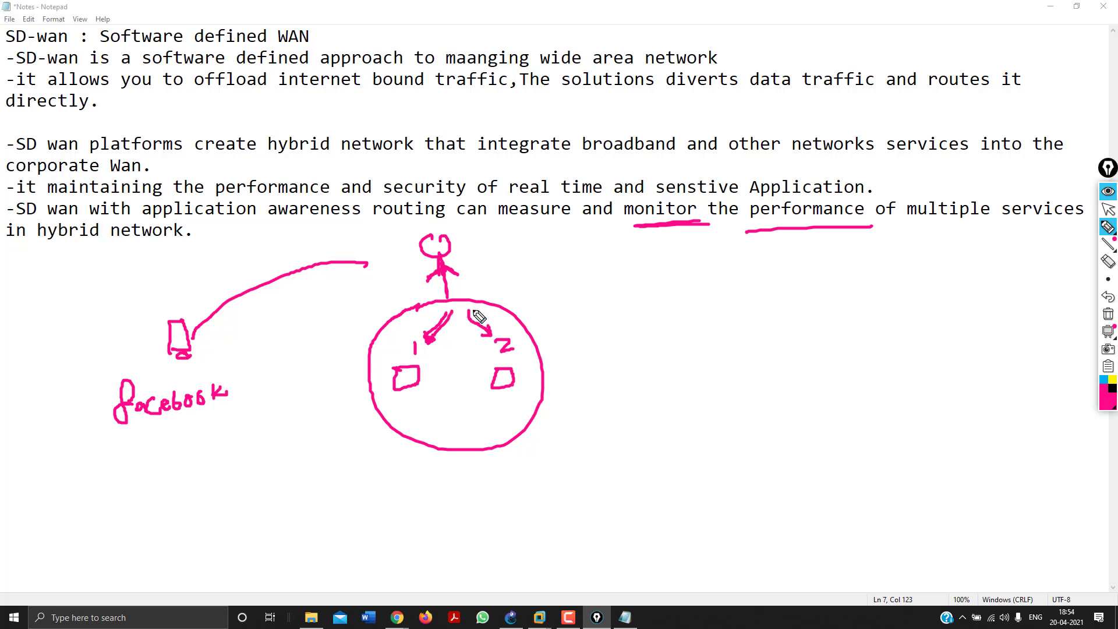
pyautogui.moveTo(483, 327); pyautogui.dragTo(494, 333)
pyautogui.moveTo(475, 259)
pyautogui.mouseDown()
pyautogui.moveTo(501, 247)
pyautogui.moveTo(573, 255)
pyautogui.mouseUp()
pyautogui.moveTo(277, 373)
pyautogui.mouseDown()
pyautogui.moveTo(390, 282)
pyautogui.moveTo(382, 288)
pyautogui.mouseUp()
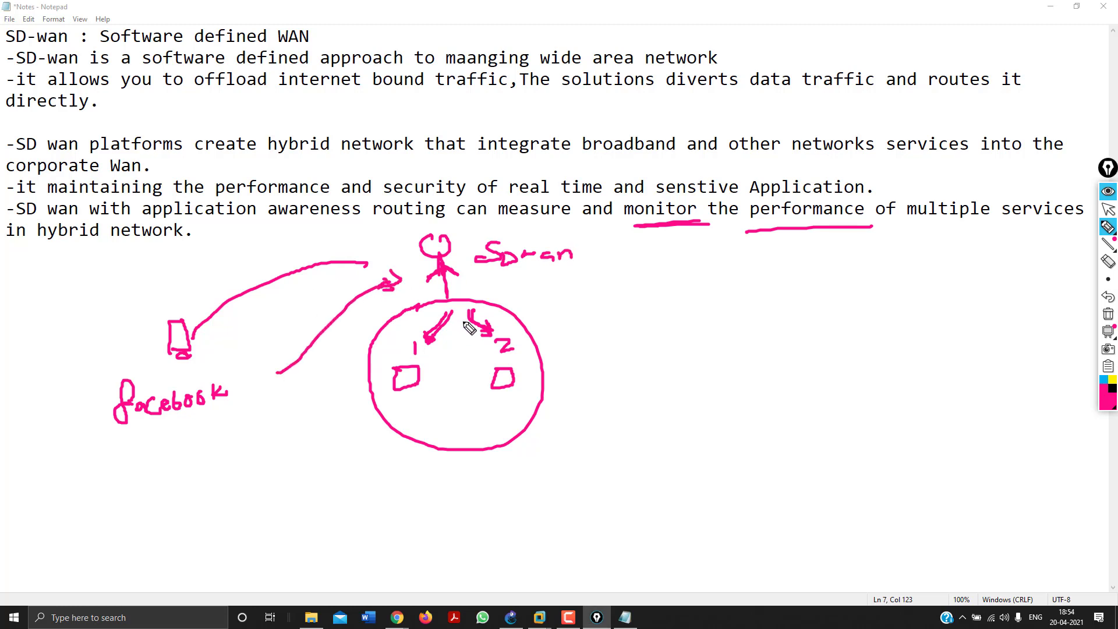
pyautogui.moveTo(210, 426)
pyautogui.mouseDown()
pyautogui.moveTo(155, 436)
pyautogui.moveTo(230, 432)
pyautogui.mouseUp()
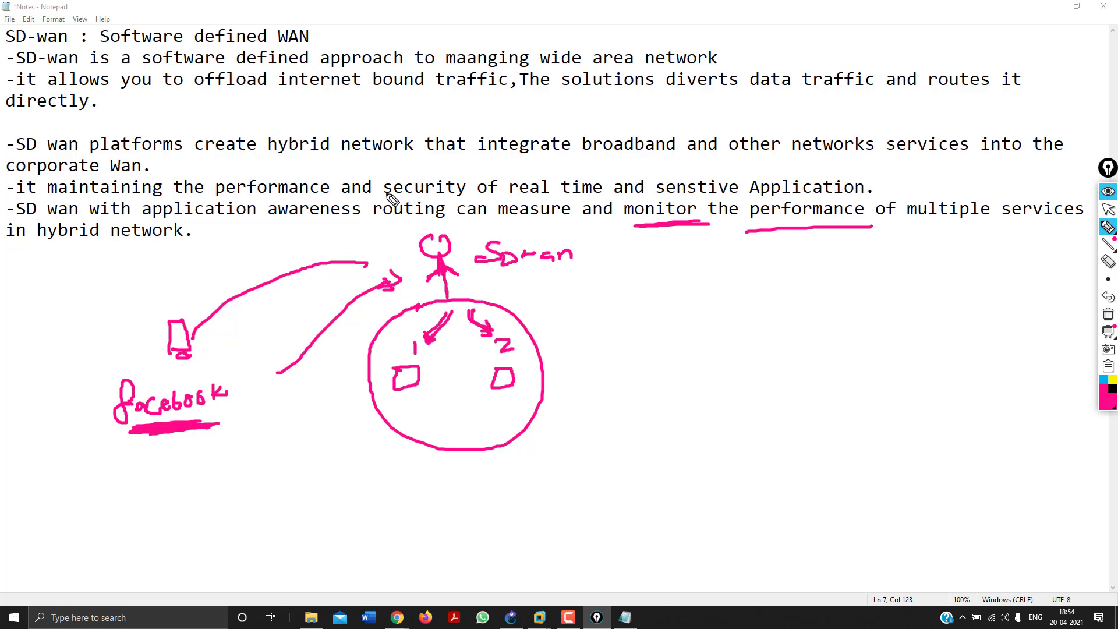
# Underline 'application awareness', write an 'NGFW — Application aware' note, then erase all the ink.
pyautogui.moveTo(356, 225); pyautogui.dragTo(186, 224)
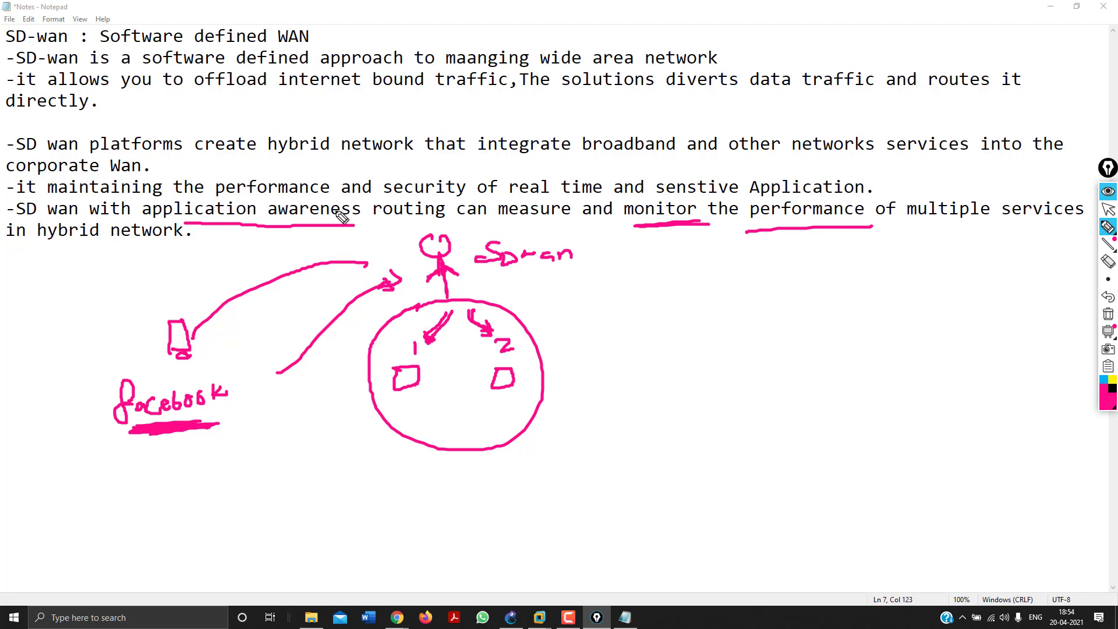
pyautogui.moveTo(635, 315)
pyautogui.mouseDown()
pyautogui.moveTo(664, 292)
pyautogui.moveTo(735, 293)
pyautogui.mouseUp()
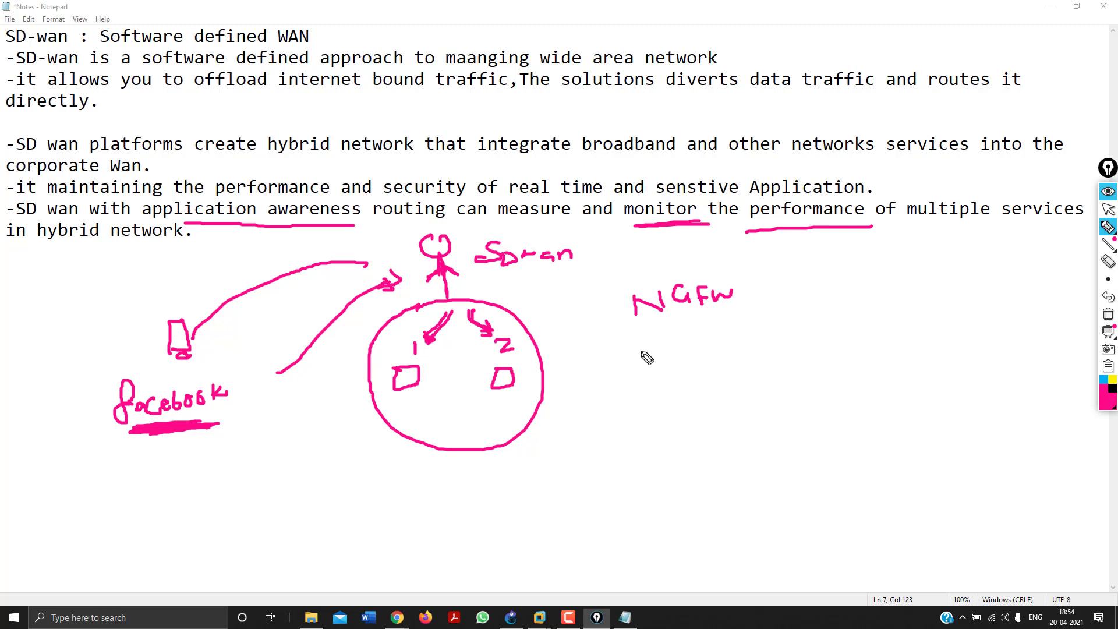
pyautogui.moveTo(645, 350)
pyautogui.mouseDown()
pyautogui.moveTo(714, 361)
pyautogui.moveTo(712, 350)
pyautogui.moveTo(767, 354)
pyautogui.moveTo(816, 349)
pyautogui.moveTo(835, 333)
pyautogui.moveTo(892, 335)
pyautogui.moveTo(883, 353)
pyautogui.mouseUp()
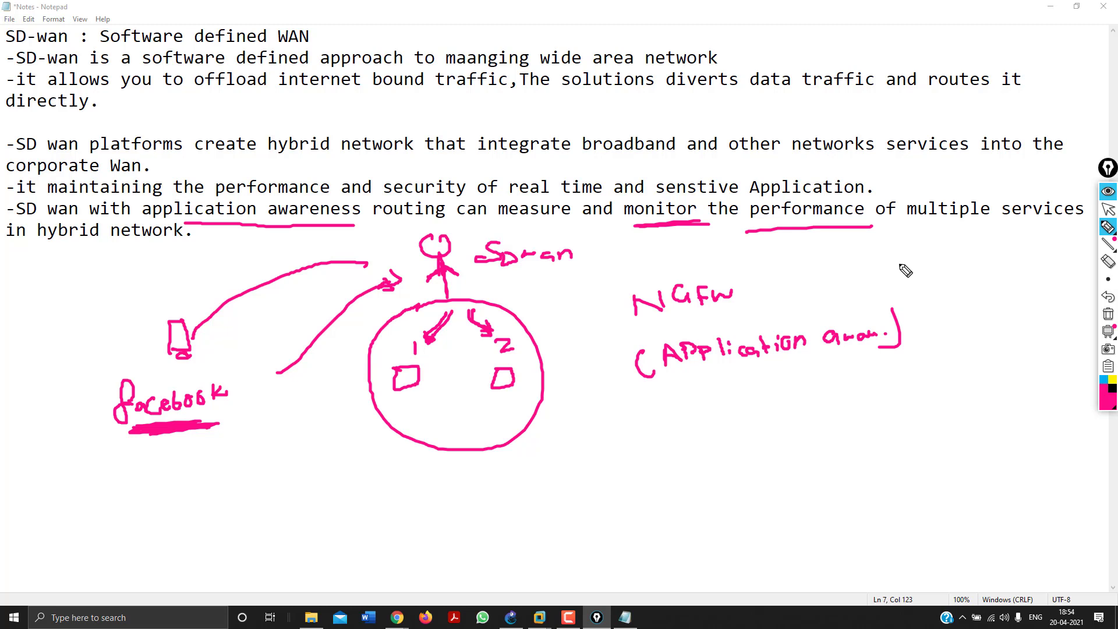
pyautogui.click(1109, 315)
pyautogui.click(1110, 210)
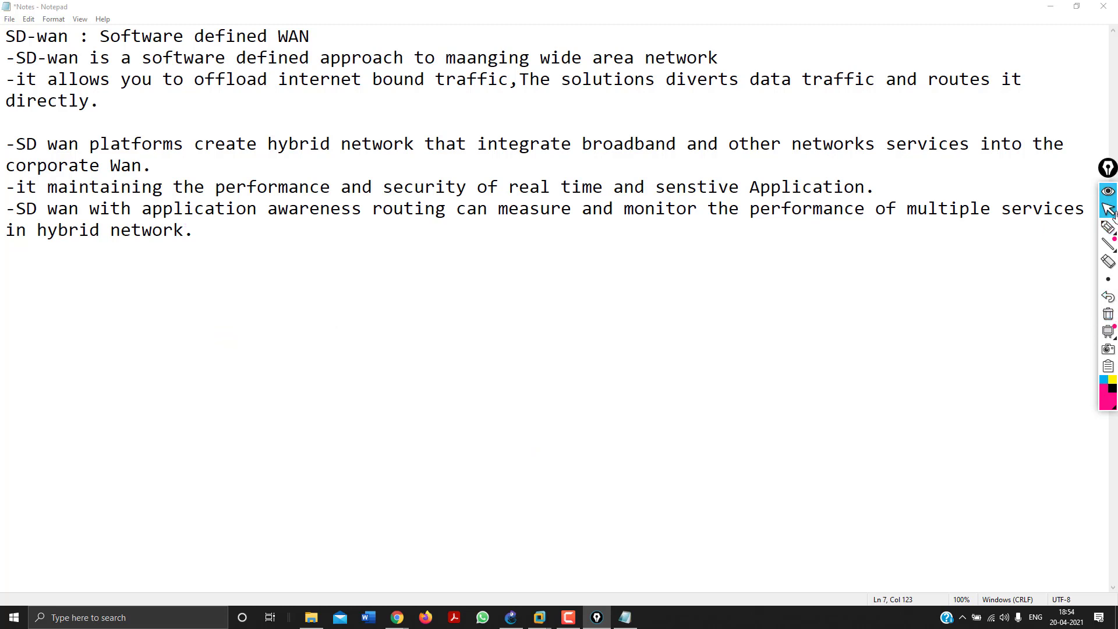
# Add a row of = signs under the bullets, then begin 'Key benfits of SD-wan' with its first bullets.
pyautogui.click(60, 314)
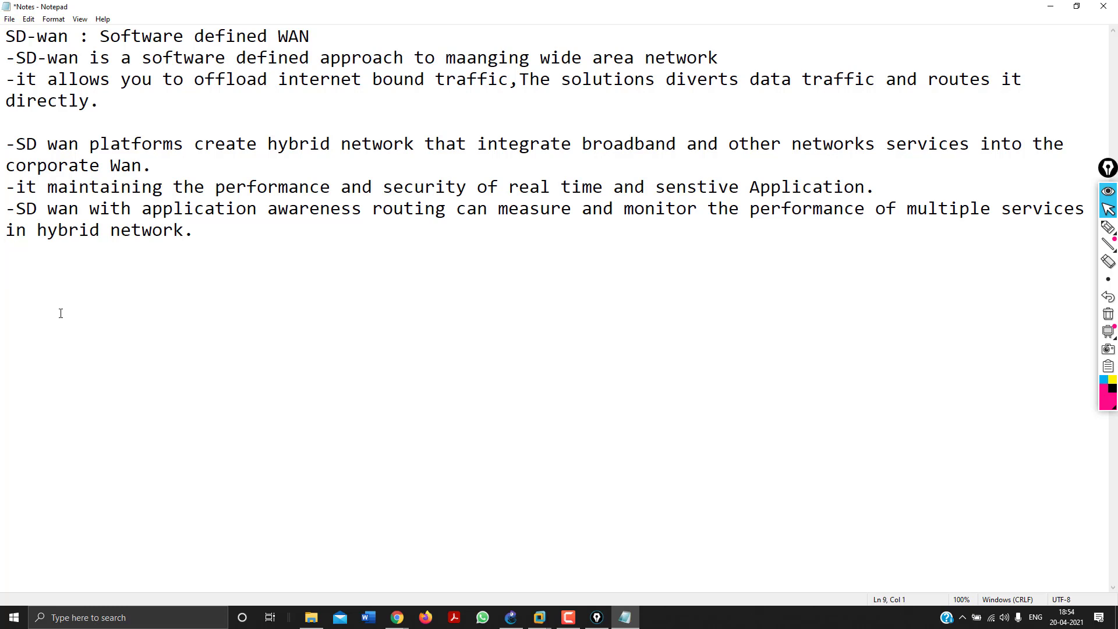
pyautogui.write('============================================')
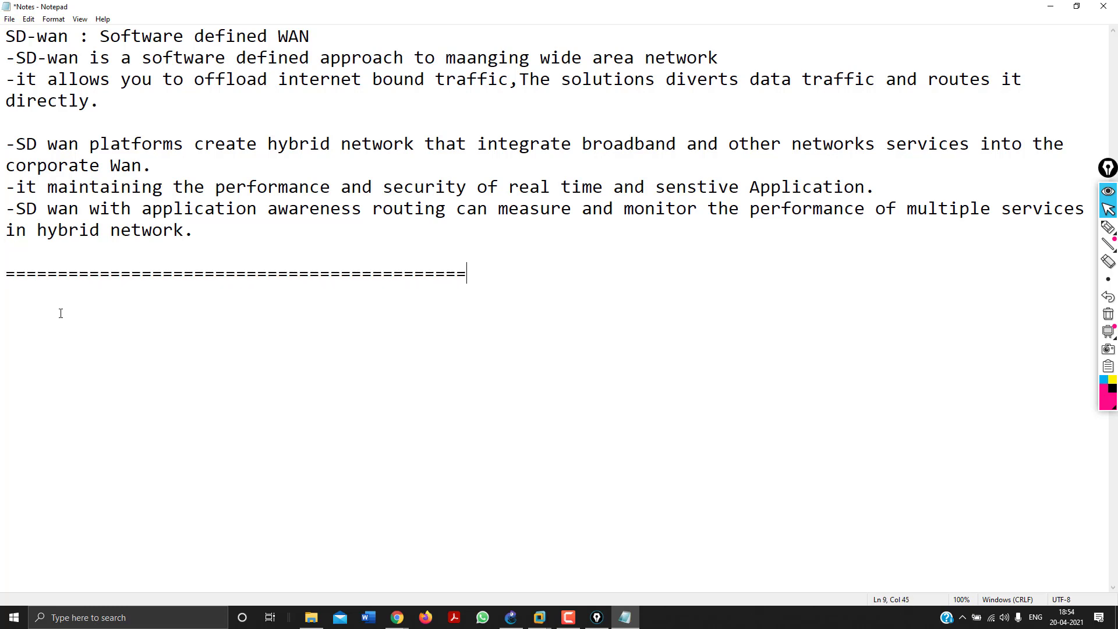
pyautogui.write('================================================')
pyautogui.press('Return')
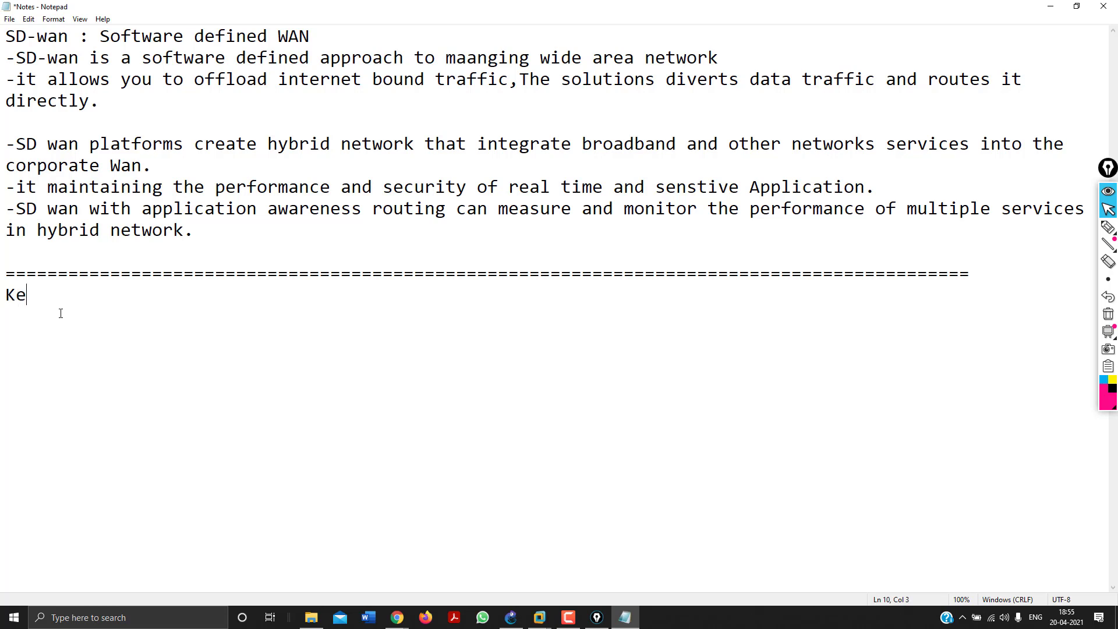
pyautogui.write('Key benfits ')
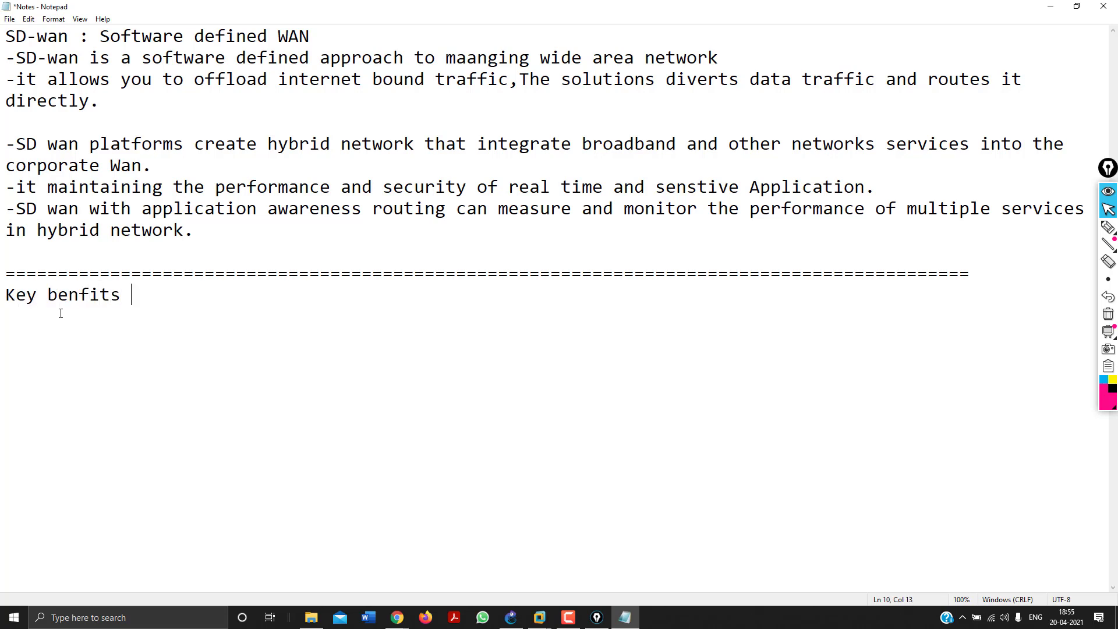
pyautogui.write('of SD-wan -easy ')
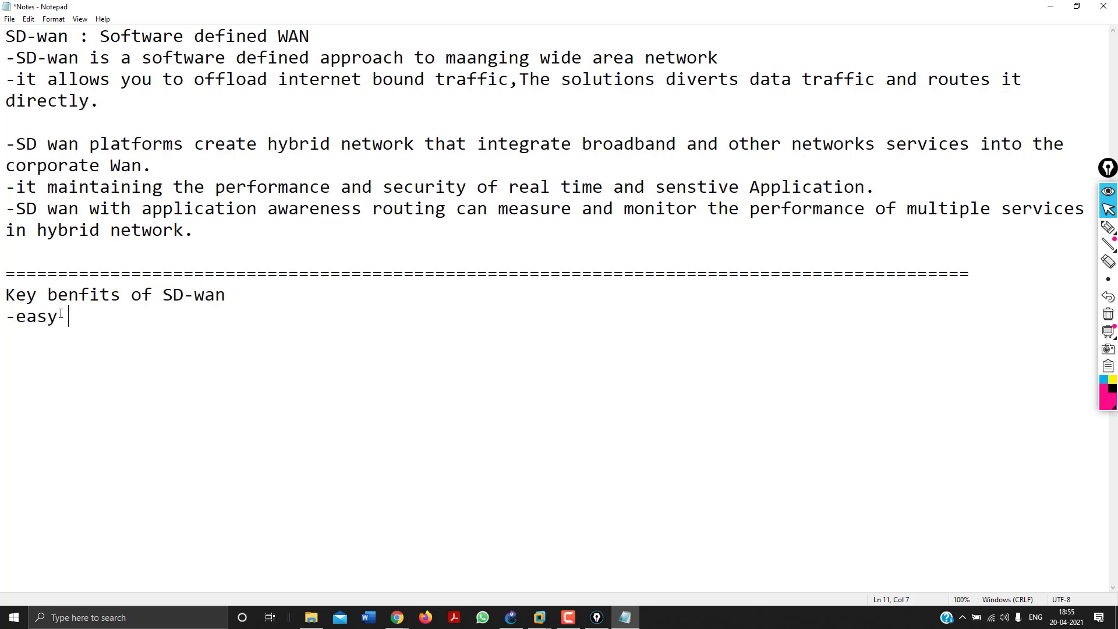
pyautogui.write('to use -')
pyautogui.write('improve')
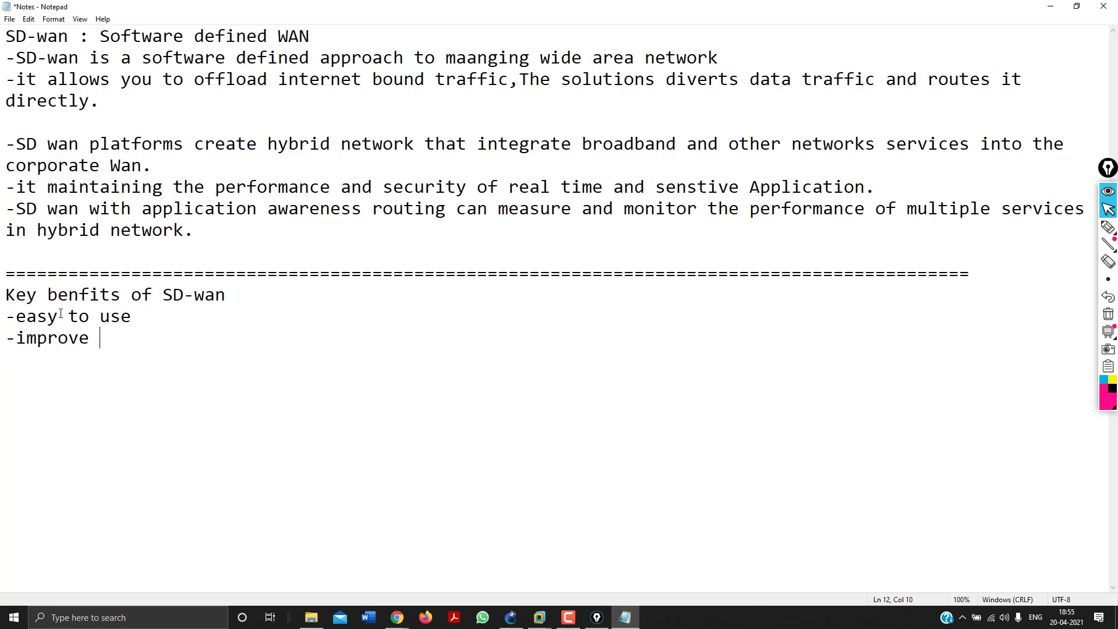
pyautogui.write(' business applicati')
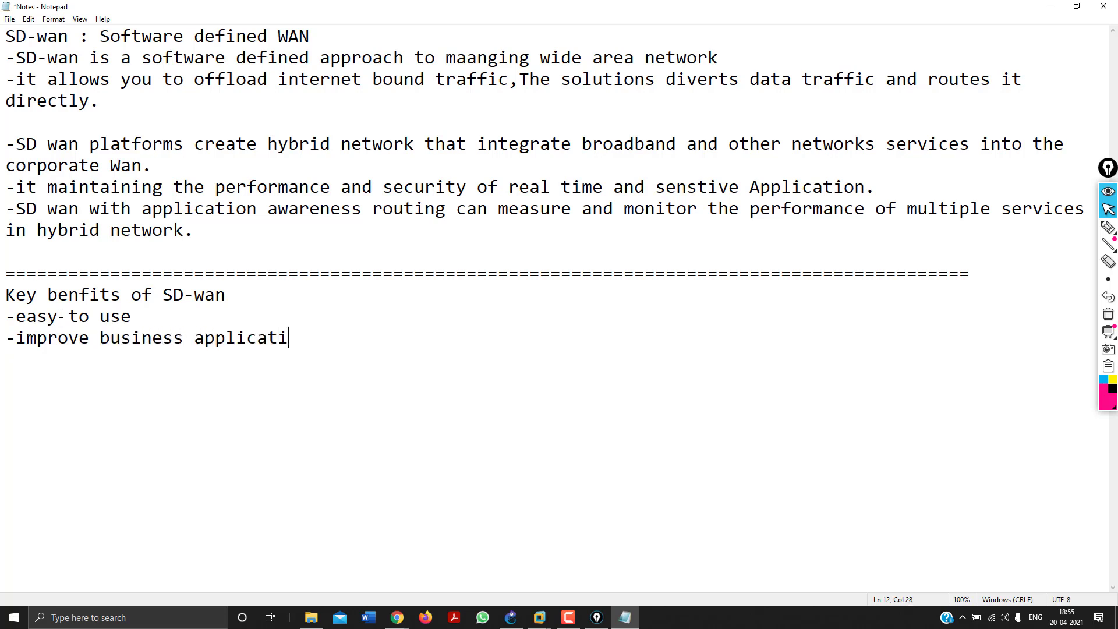
pyautogui.write('on performance')
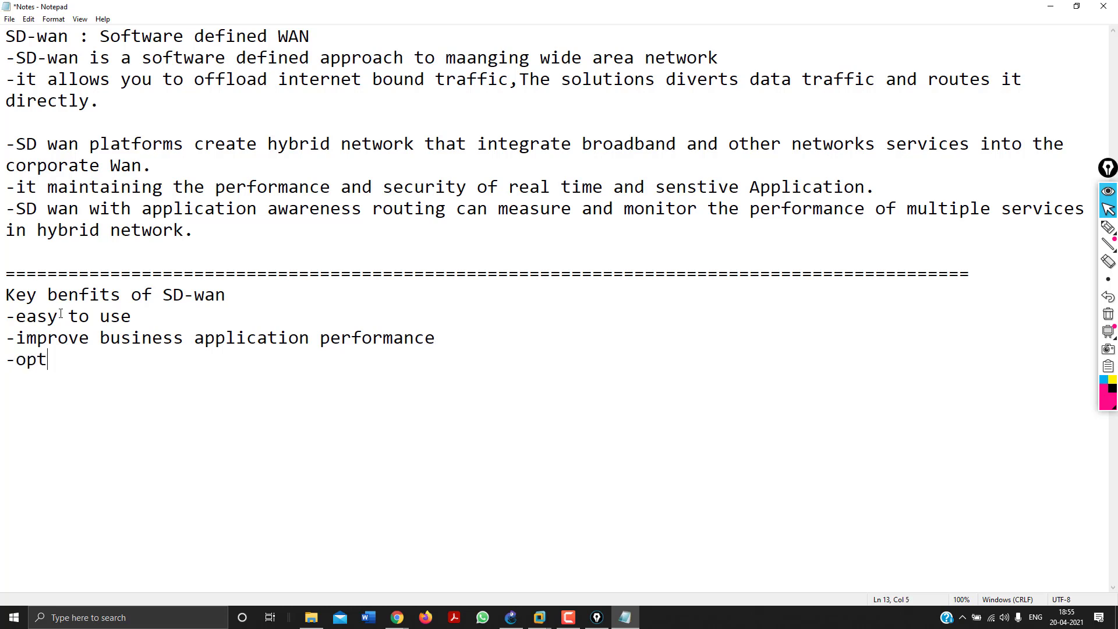
# Finish the third bullet: 'optimized user experince and efficient with SAAS and public cloud application'.
pyautogui.write('mized user ')
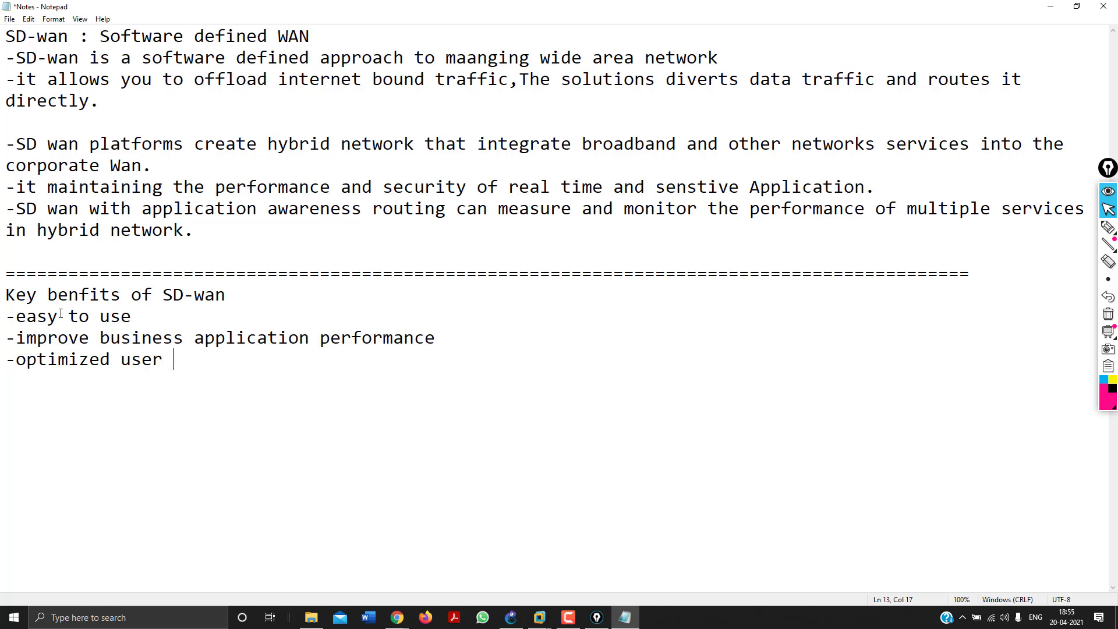
pyautogui.write('experince and')
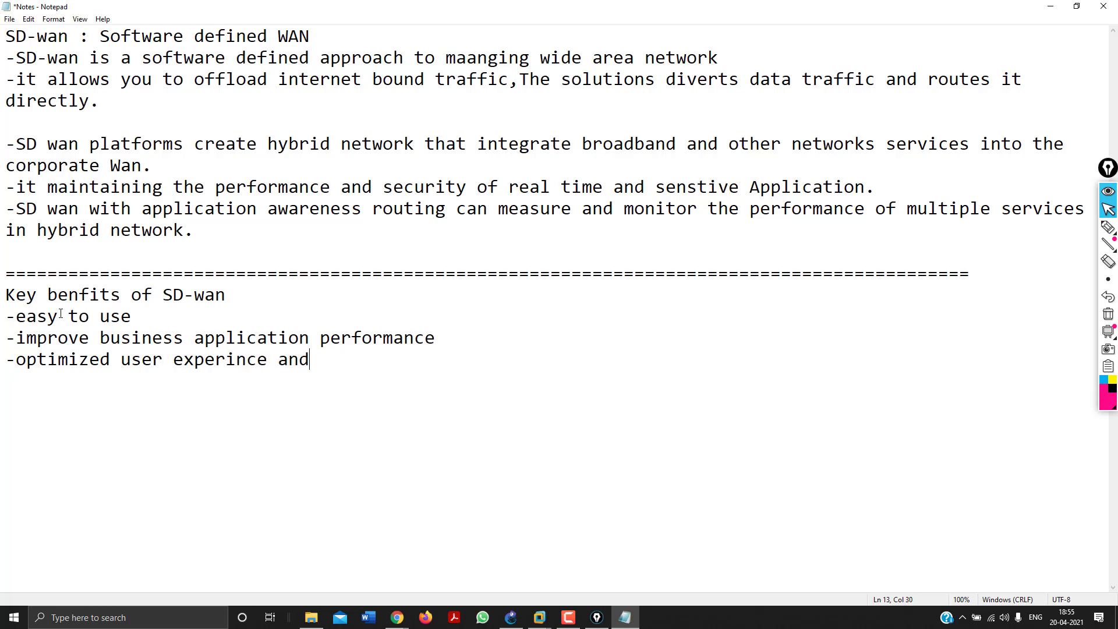
pyautogui.write(' efficient')
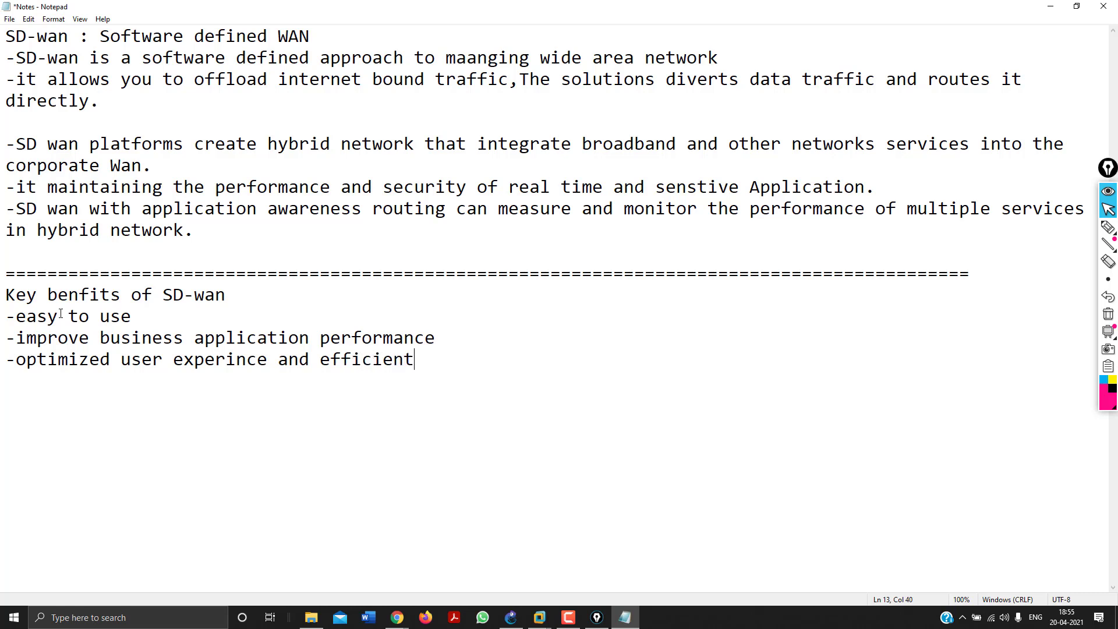
pyautogui.write(' with SAAS and')
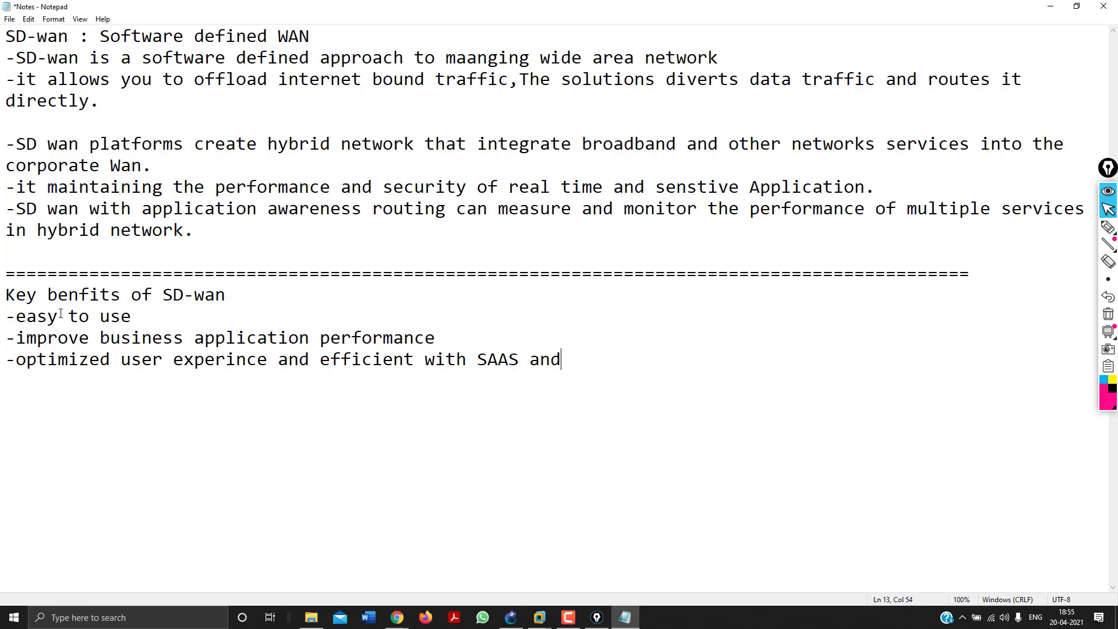
pyautogui.write(' public cloud')
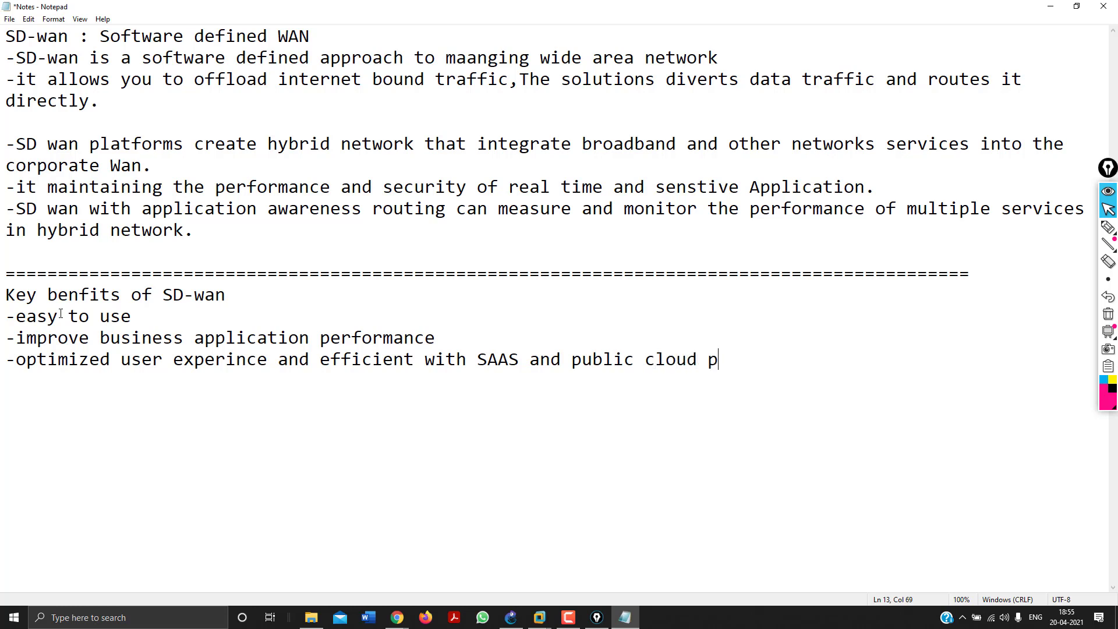
pyautogui.write('  application')
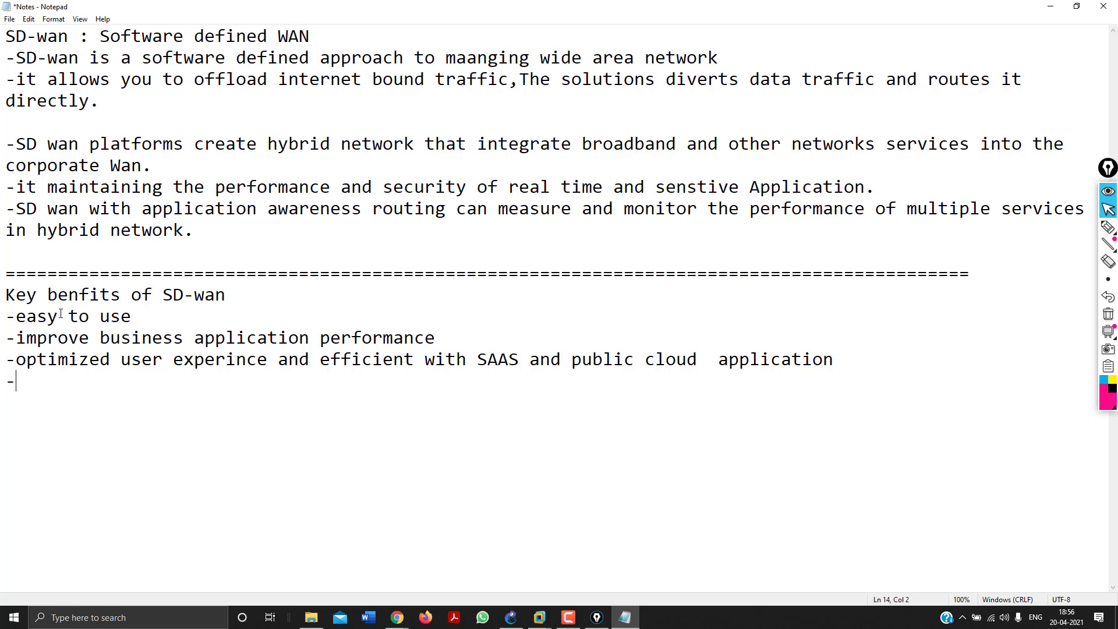
# Finish the benefits with '-Reduced cost.', then add a '=' separator line and an 'SDWAN objects:' heading.
pyautogui.write('Reduced c')
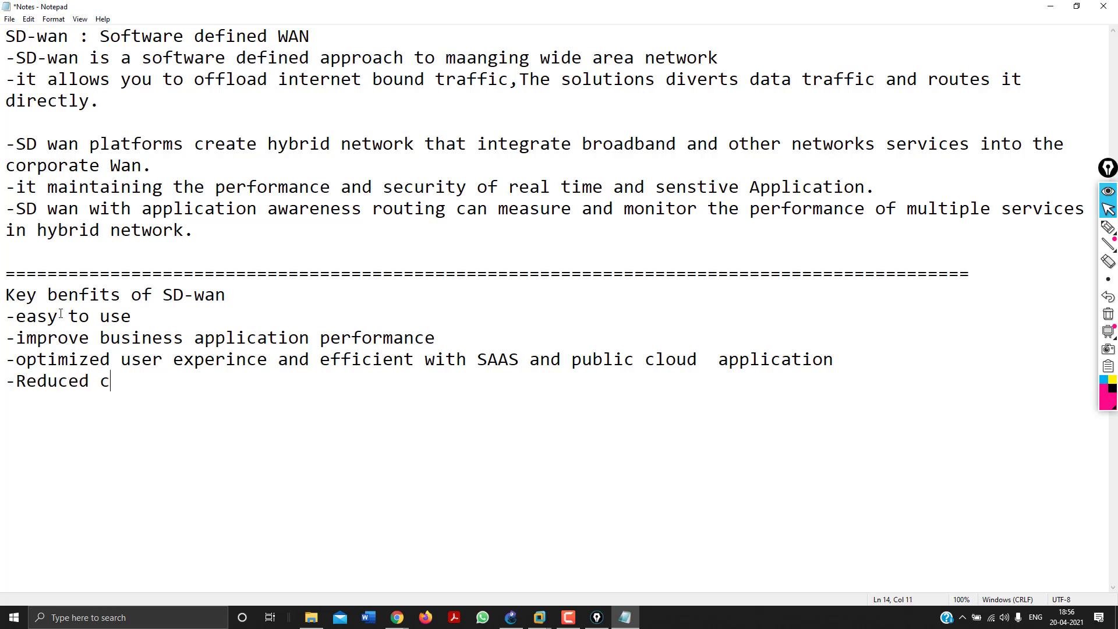
pyautogui.write('ost/')
pyautogui.press('BackSpace')
pyautogui.write('. ')
pyautogui.write('SDWAN ')
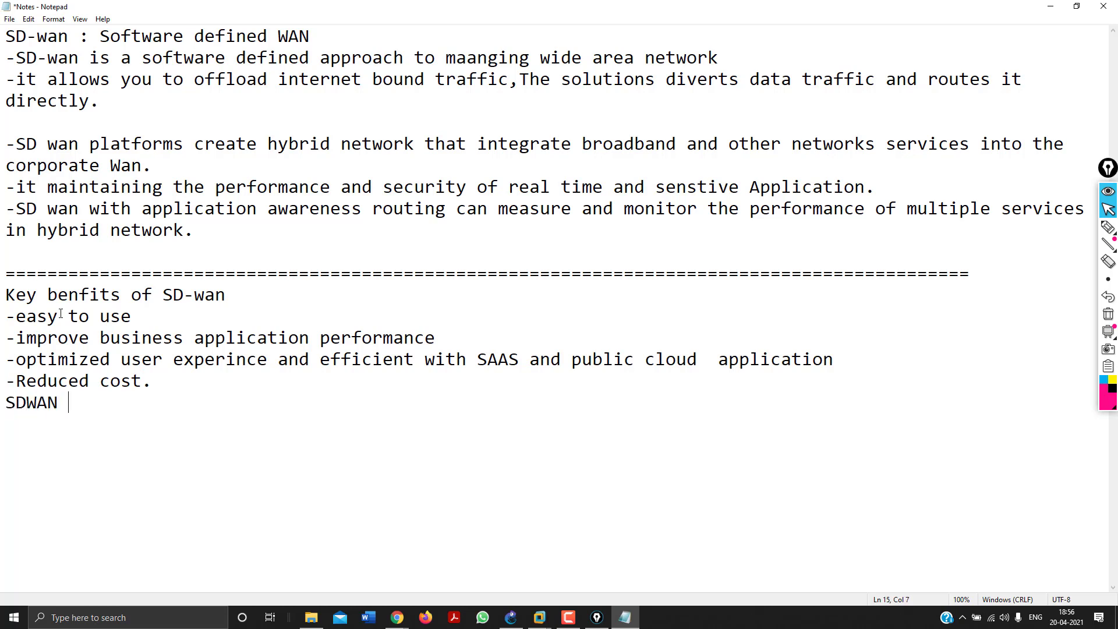
pyautogui.write('objects')
pyautogui.press('End')
pyautogui.press('Return')
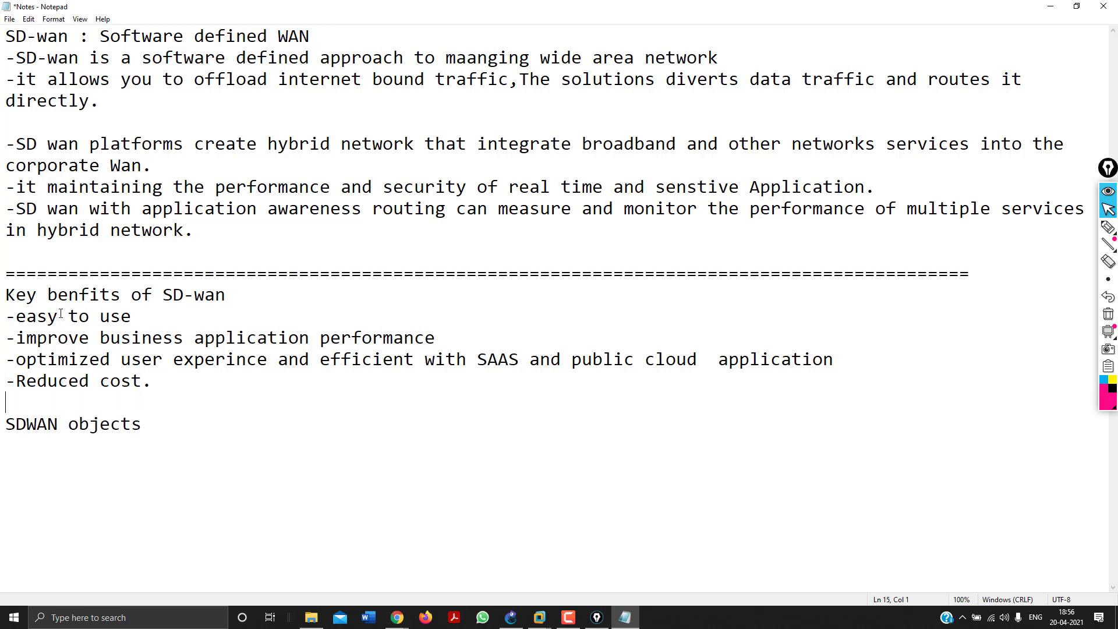
pyautogui.write('============================================')
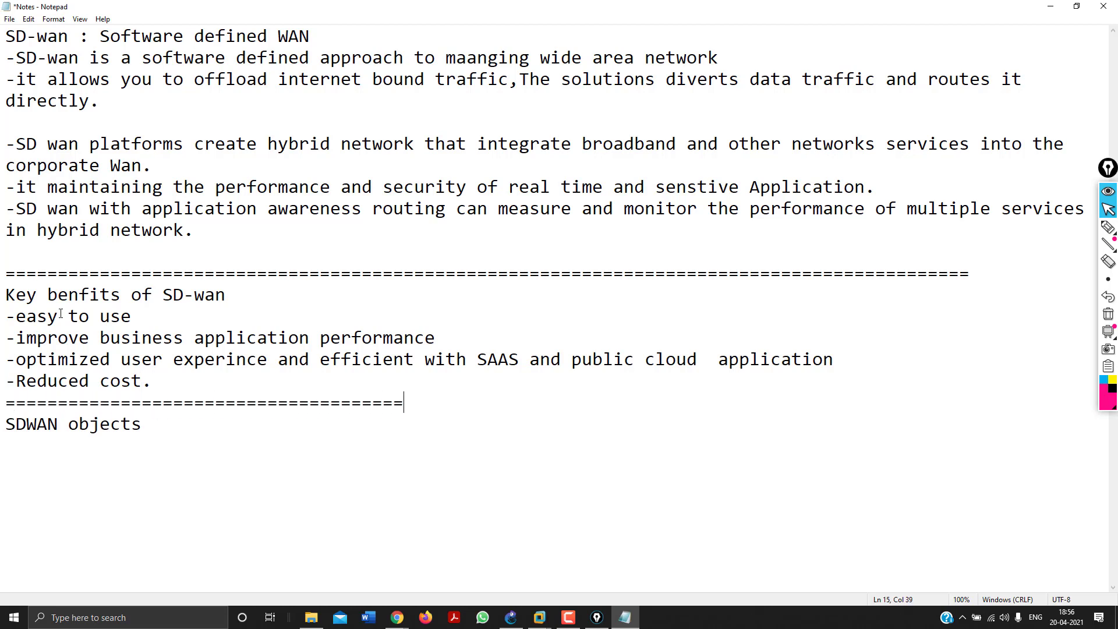
pyautogui.write('===================================================')
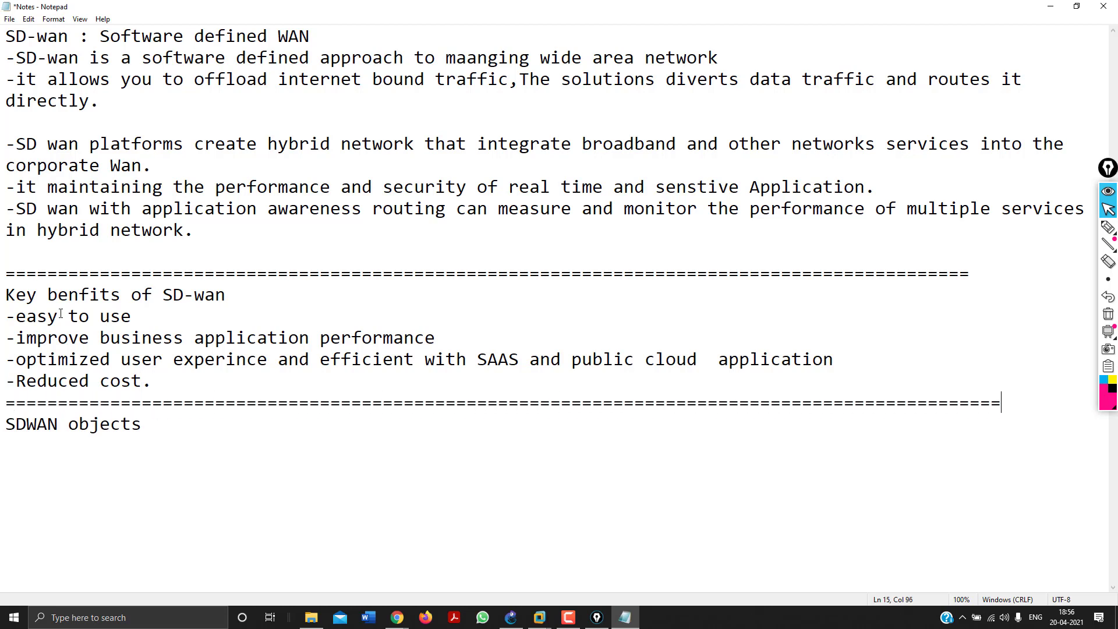
pyautogui.press('Down')
pyautogui.write(':')
pyautogui.press('Return')
pyautogui.press('Return')
# List '-SDwan Interface:', '-Performance SLA' and '-SD-wan Rules' under the SDWAN objects heading.
pyautogui.write('-SDwan Interface')
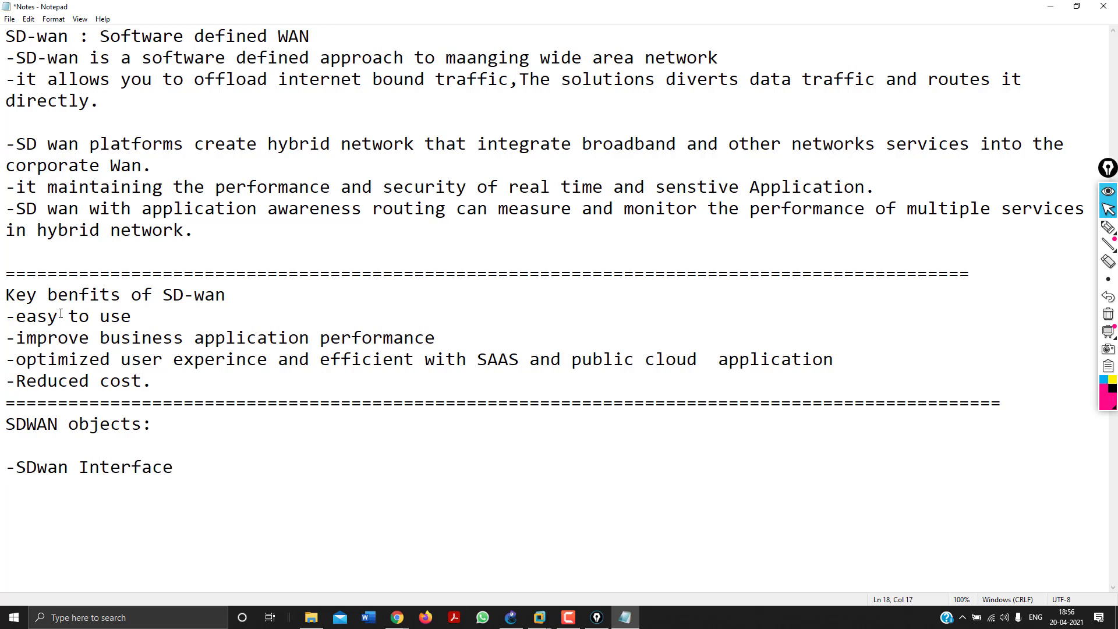
pyautogui.press('Return')
pyautogui.press('Return')
pyautogui.press('Return')
pyautogui.write('-Performan')
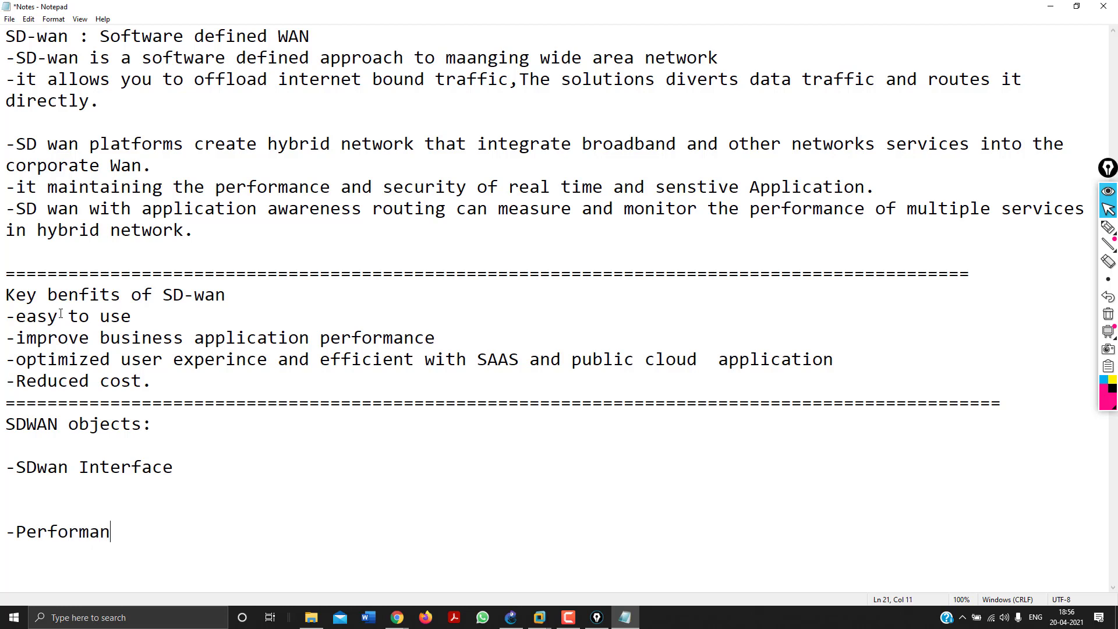
pyautogui.write('ce SLA')
pyautogui.press('Up')
pyautogui.press('Up')
pyautogui.click(199, 468)
pyautogui.write(':')
pyautogui.click(205, 529)
pyautogui.press('Return')
pyautogui.press('Return')
pyautogui.press('Return')
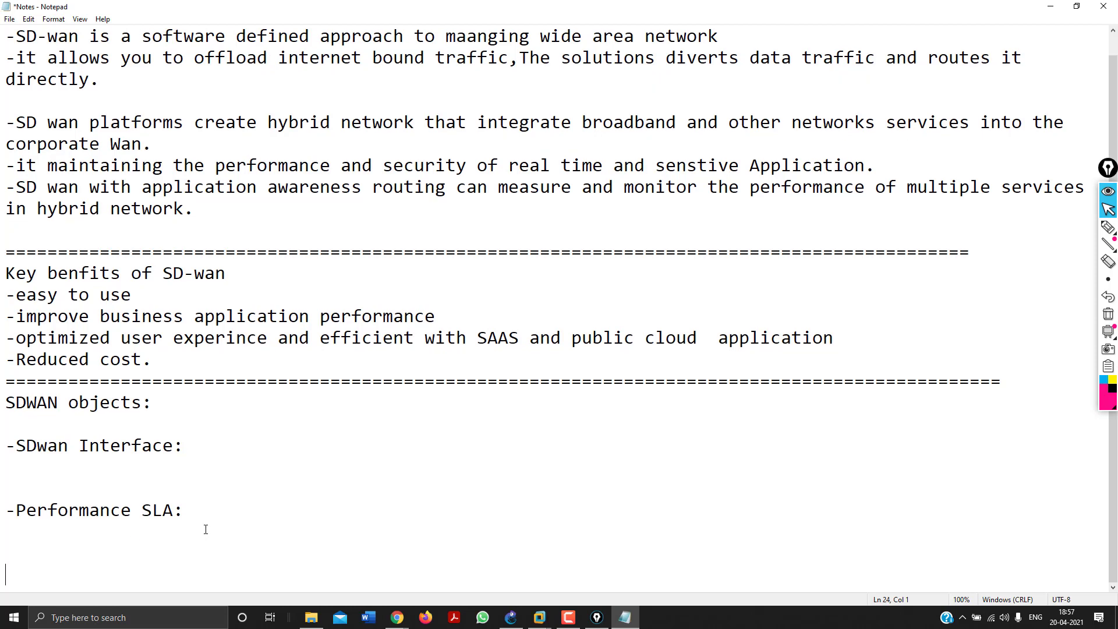
pyautogui.write('-SD-wan Rules')
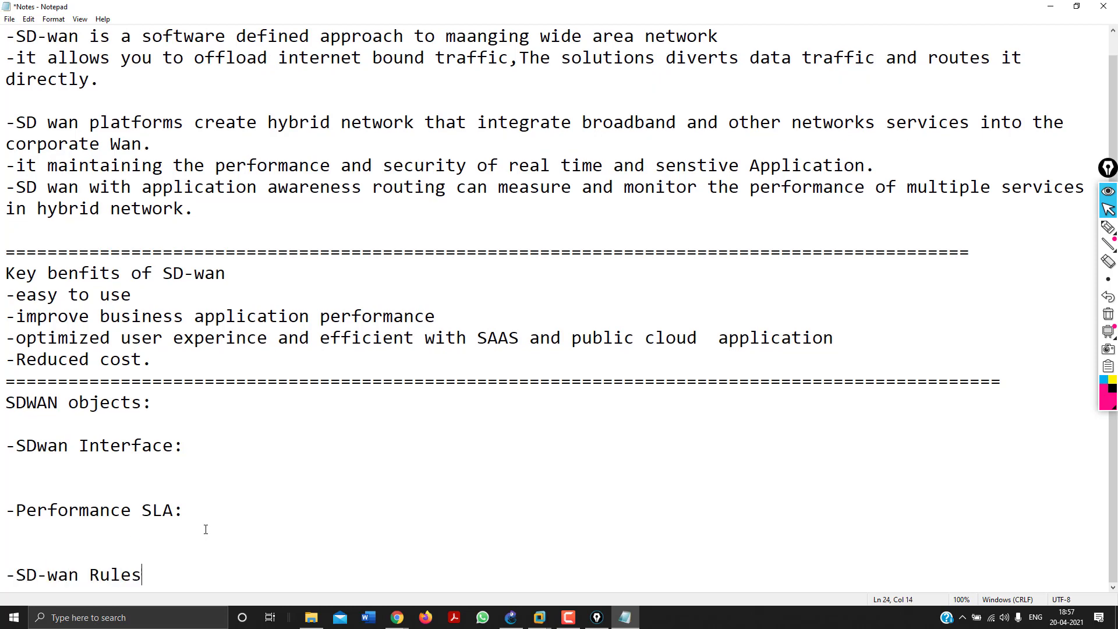
pyautogui.click(210, 457)
# Open the FortiGate node's console in GNS3 and log in as admin with its password.
pyautogui.moveTo(397, 618)
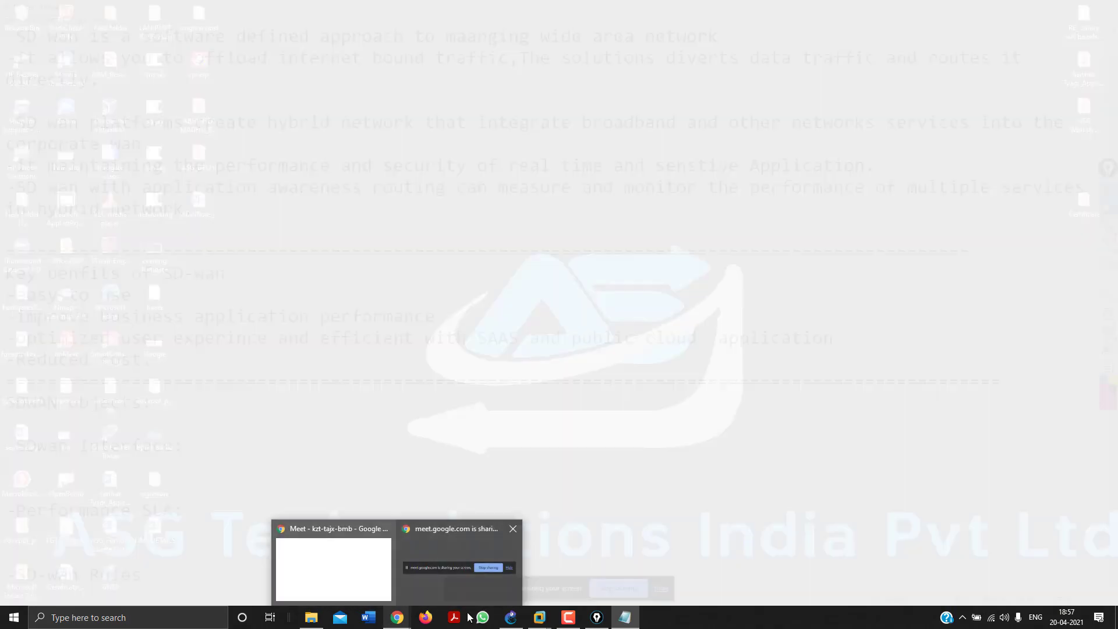
pyautogui.moveTo(509, 619)
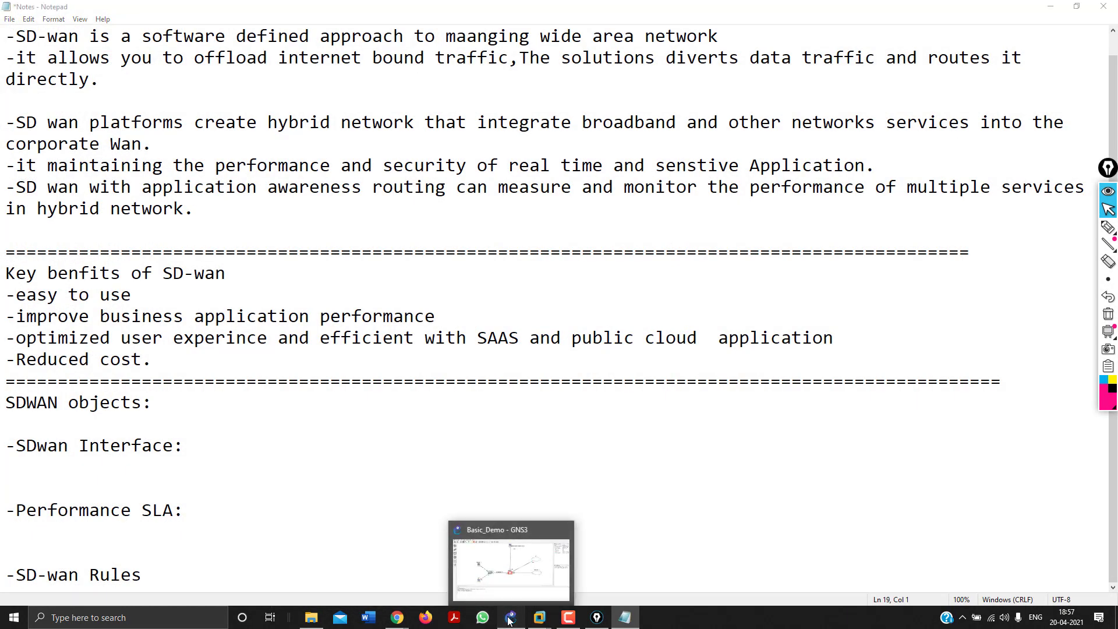
pyautogui.click(509, 619)
pyautogui.rightClick(549, 336)
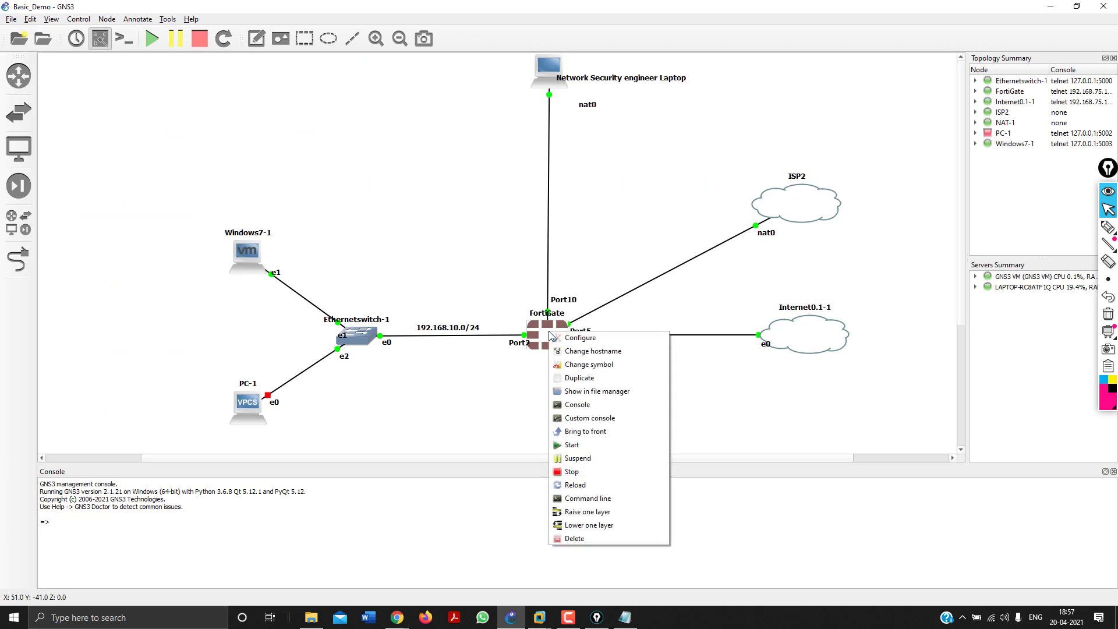
pyautogui.click(571, 406)
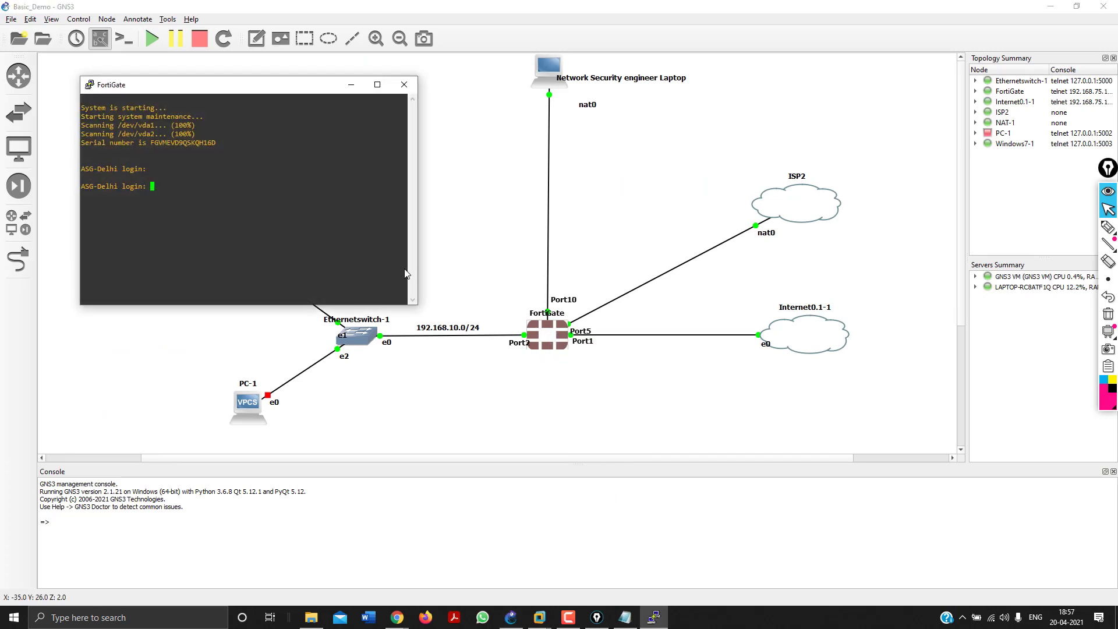
pyautogui.write('admin')
pyautogui.press('Return')
pyautogui.write('admin')
pyautogui.press('Return')
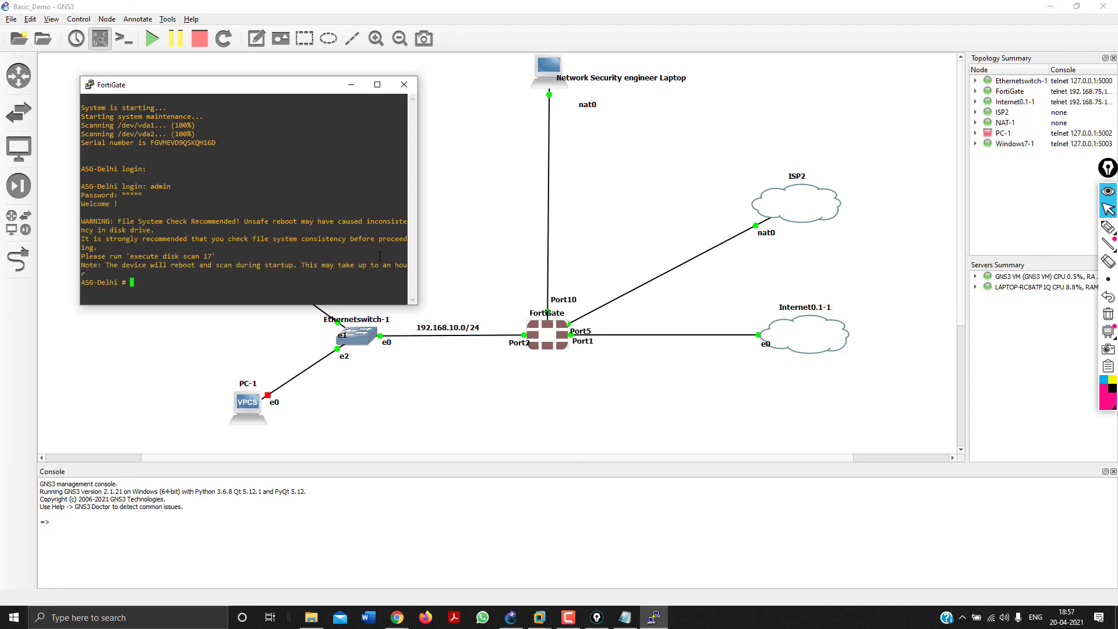
# List the FortiGate's interfaces with 'show sys interface ?', then hide the console window.
pyautogui.write('showe')
pyautogui.write('sys accprofilein')
pyautogui.press('BackSpace')
pyautogui.press('BackSpace')
pyautogui.press('BackSpace')
pyautogui.press('BackSpace')
pyautogui.press('BackSpace')
pyautogui.press('BackSpace')
pyautogui.press('BackSpace')
pyautogui.press('BackSpace')
pyautogui.press('BackSpace')
pyautogui.press('BackSpace')
pyautogui.press('BackSpace')
pyautogui.write('interface')
pyautogui.press('?')
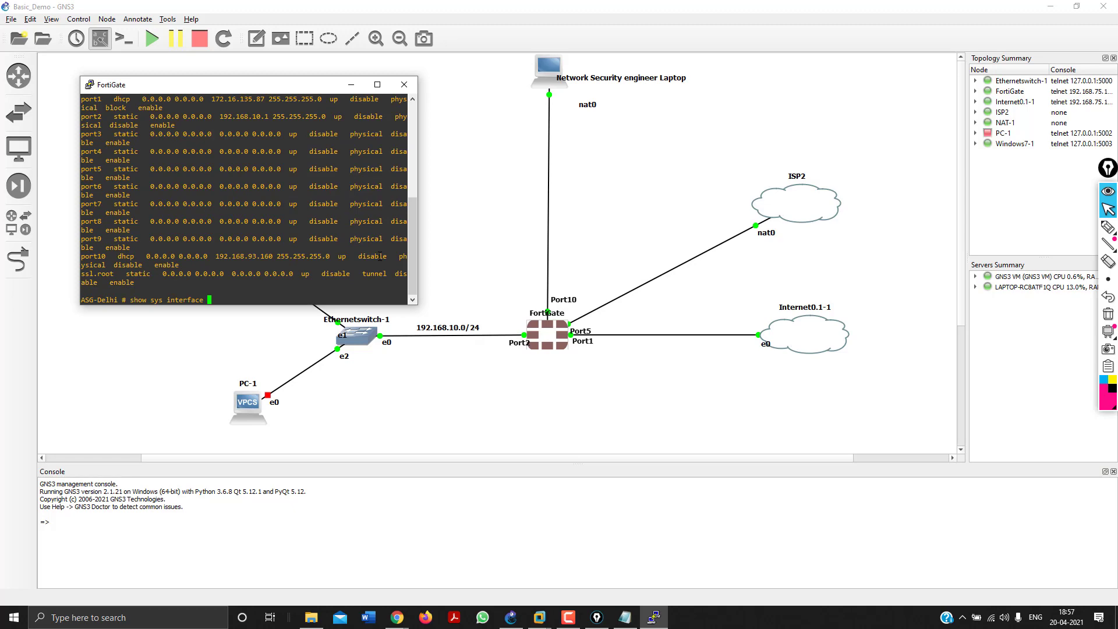
pyautogui.click(351, 84)
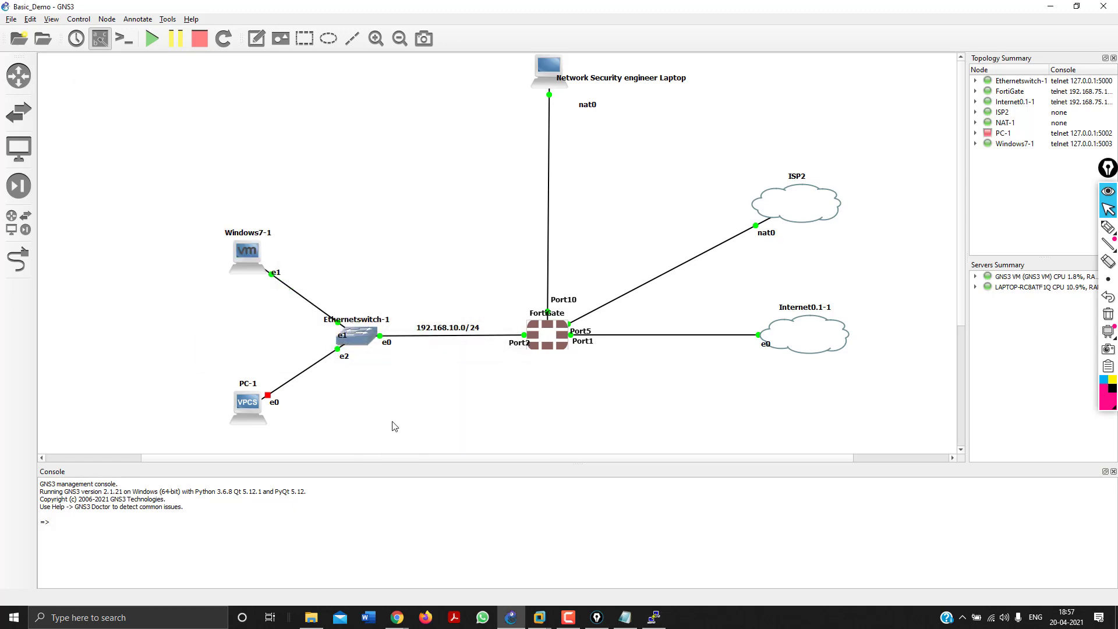
# Sign into the FortiGate GUI at 192.168.93.160 as admin and postpone the file system check.
pyautogui.moveTo(398, 618)
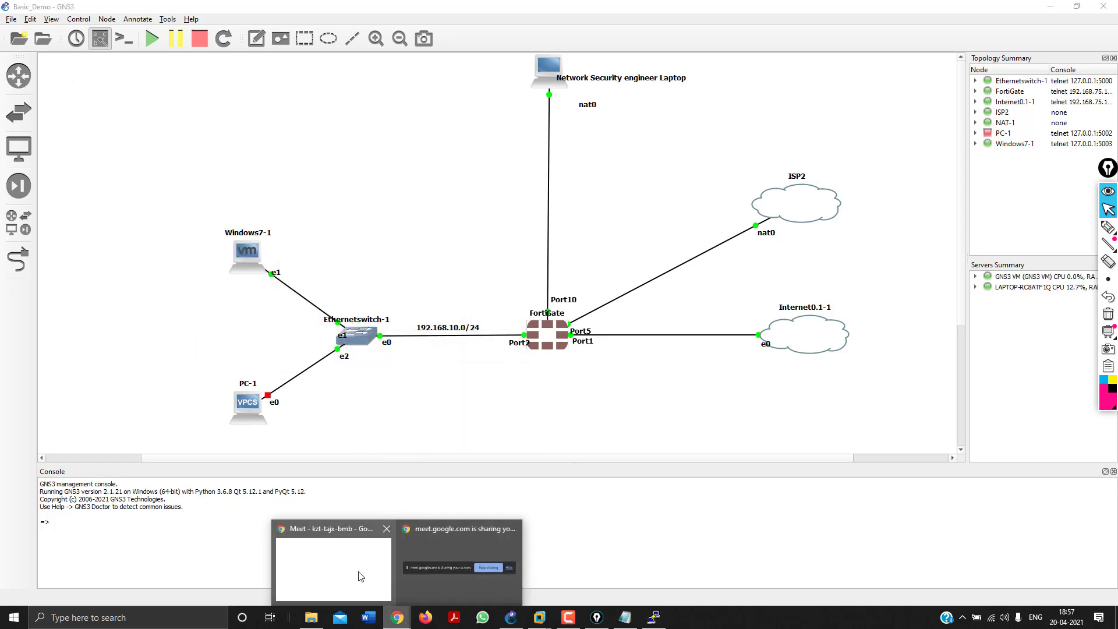
pyautogui.click(357, 574)
pyautogui.click(156, 9)
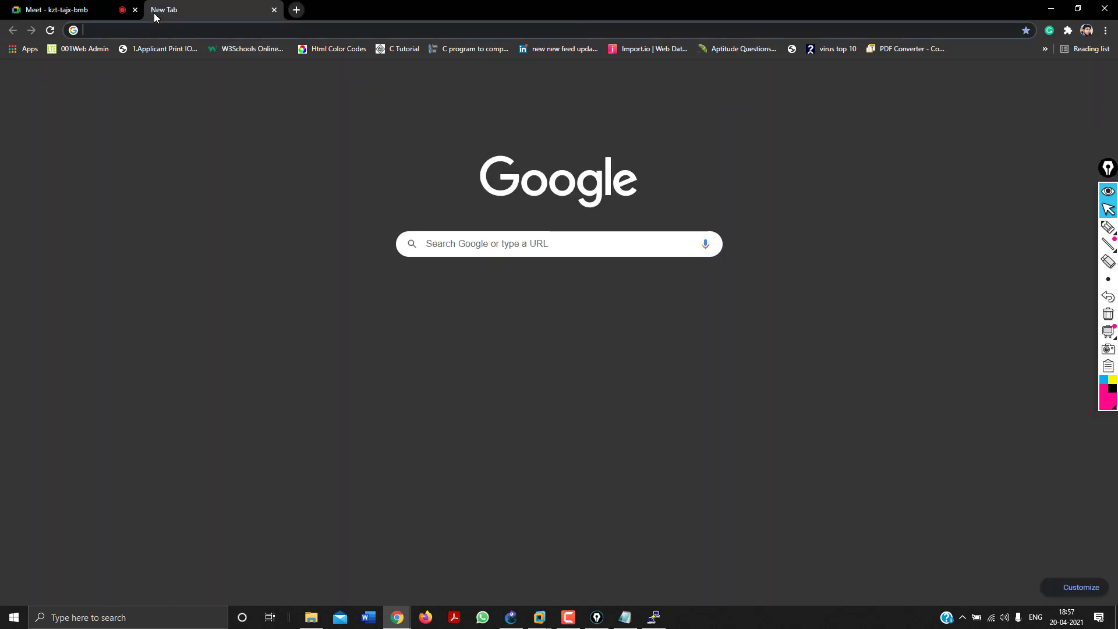
pyautogui.write('192.168')
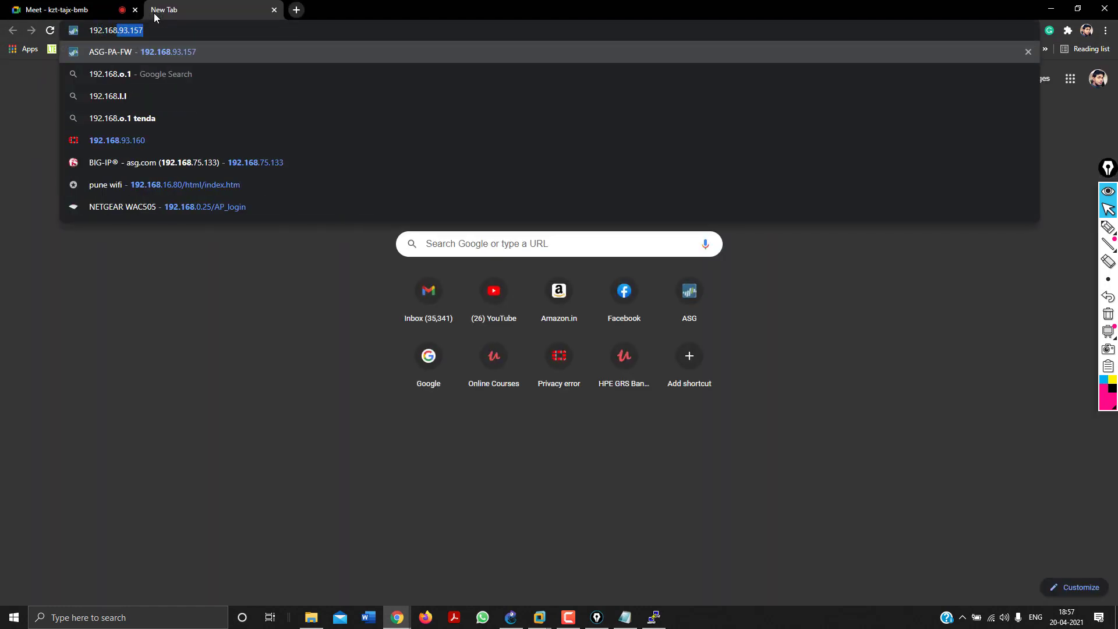
pyautogui.press('Up')
pyautogui.press('Up')
pyautogui.press('Up')
pyautogui.press('Return')
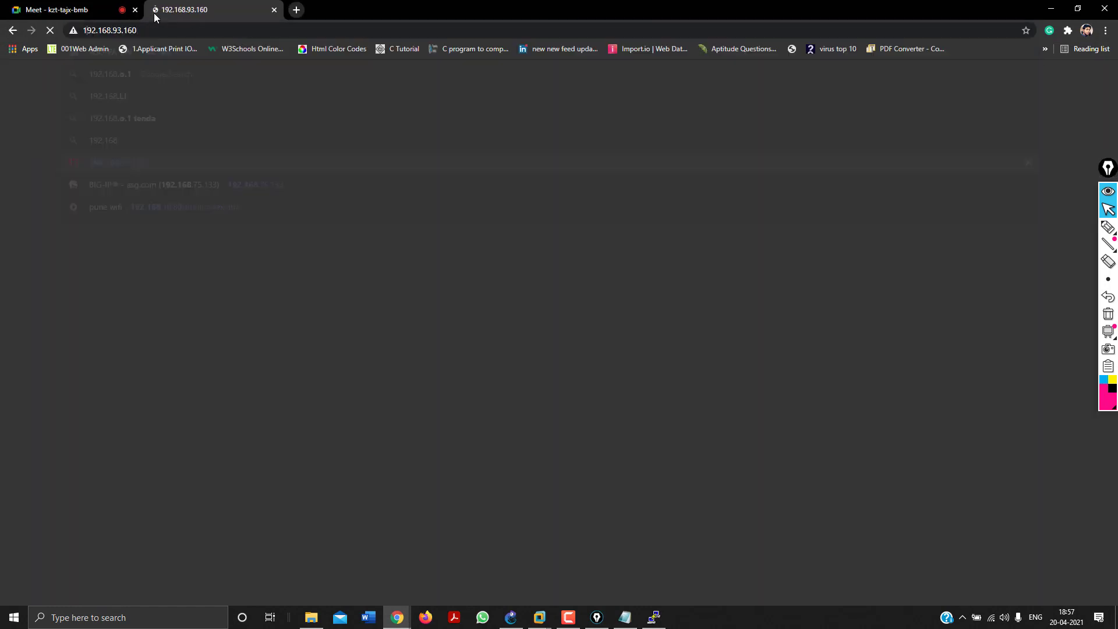
pyautogui.write('admin')
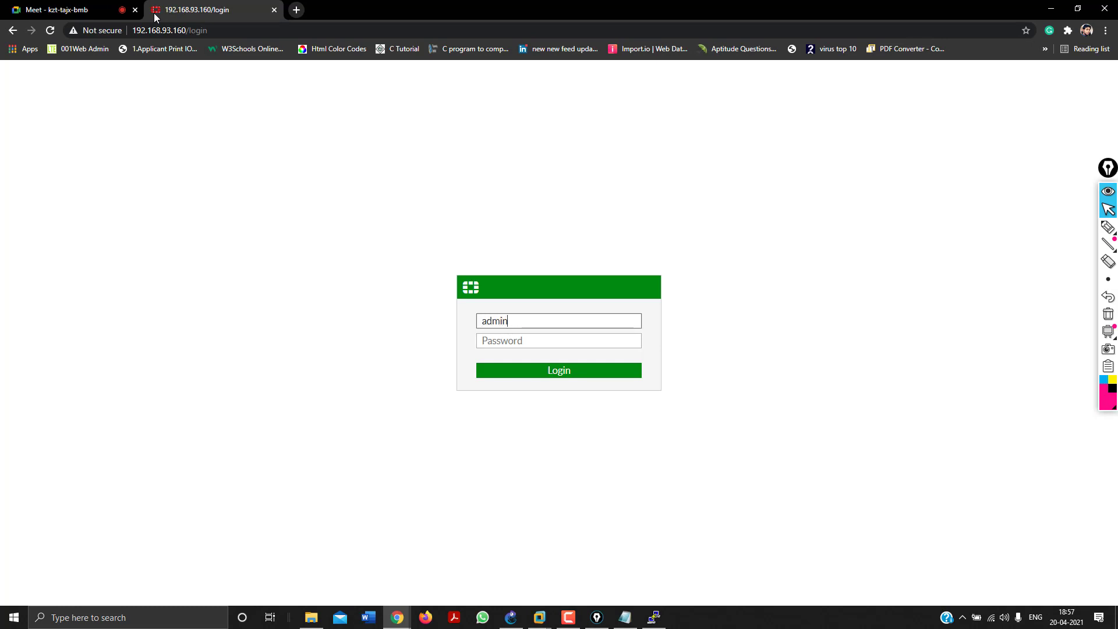
pyautogui.press('Tab')
pyautogui.write('******')
pyautogui.press('Return')
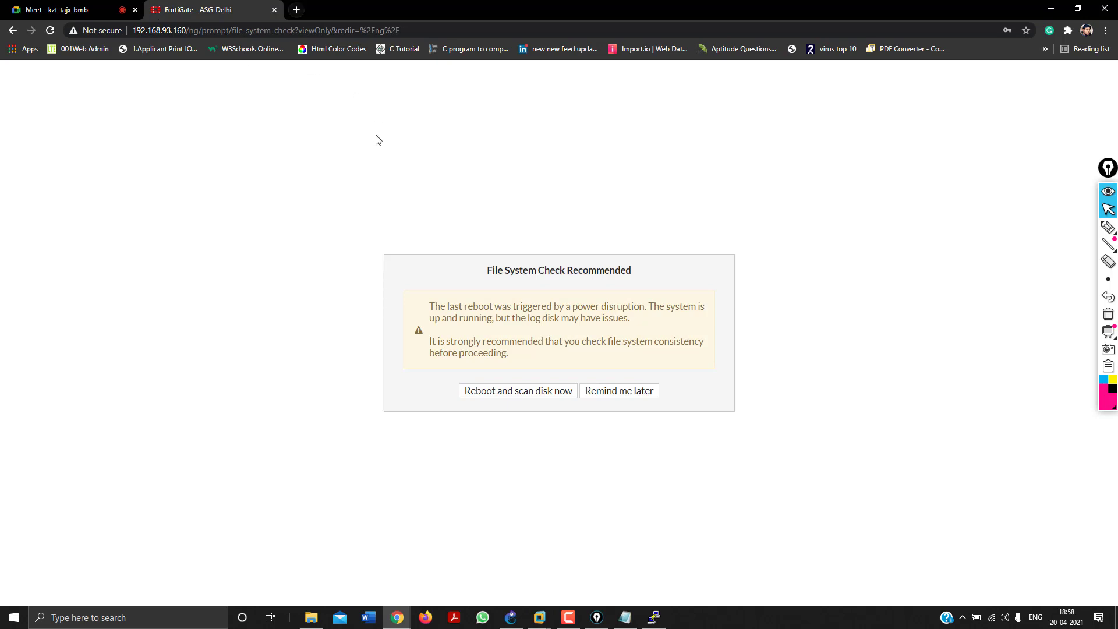
pyautogui.click(629, 389)
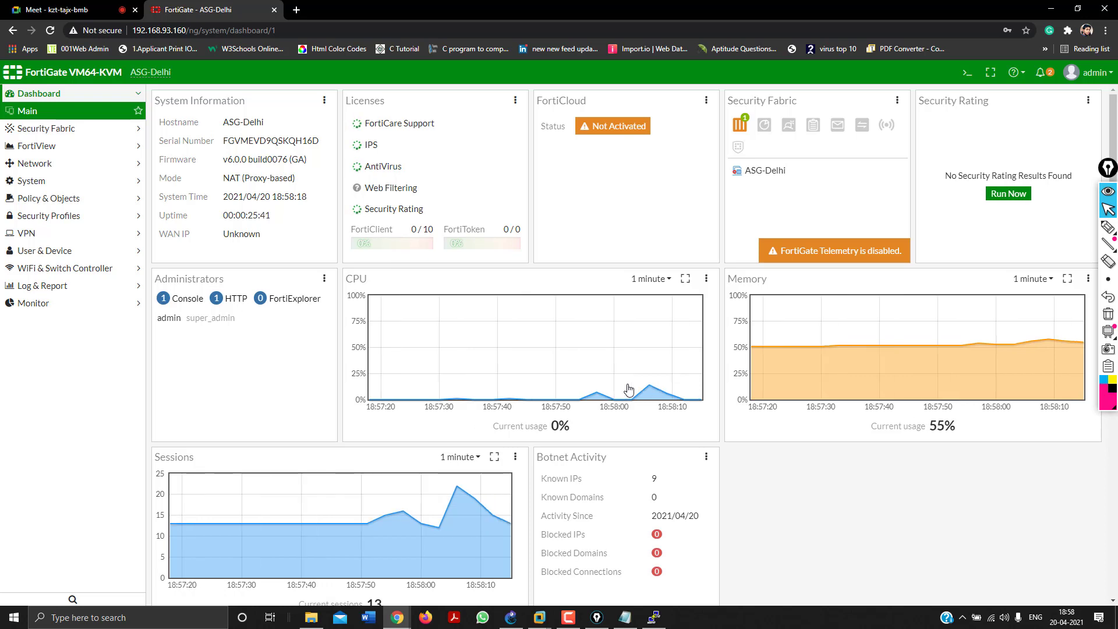
# Expand Network, highlight the SD-WAN, Performance SLA and SD-WAN Rules entries, then clear the marks.
pyautogui.click(82, 163)
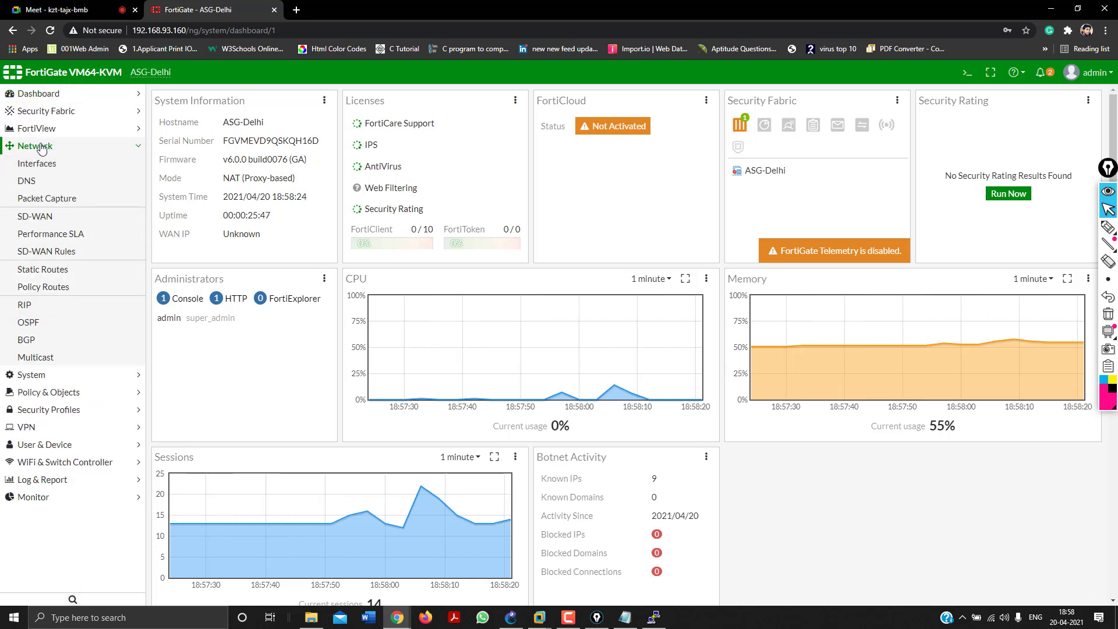
pyautogui.click(1107, 228)
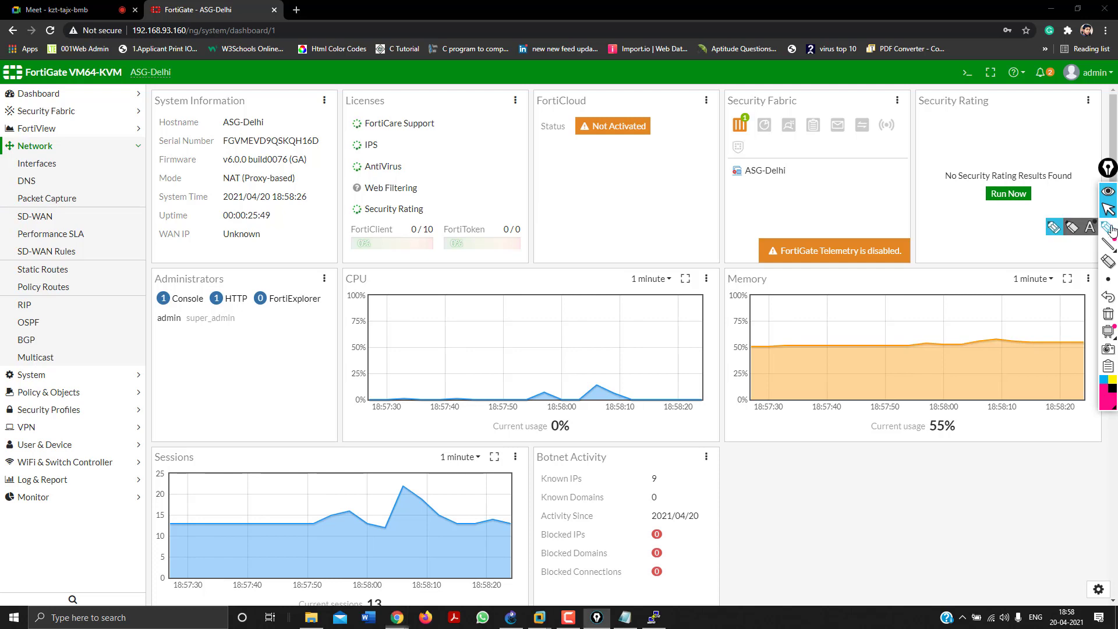
pyautogui.moveTo(86, 208); pyautogui.dragTo(102, 250)
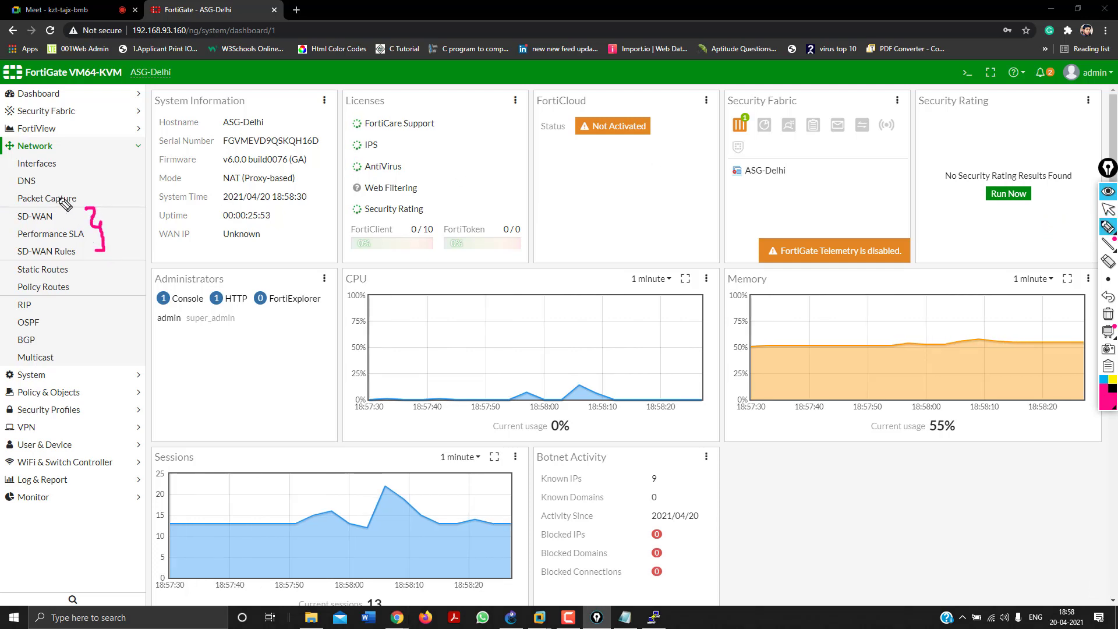
pyautogui.moveTo(6, 214)
pyautogui.mouseDown()
pyautogui.moveTo(23, 205)
pyautogui.moveTo(28, 230)
pyautogui.mouseUp()
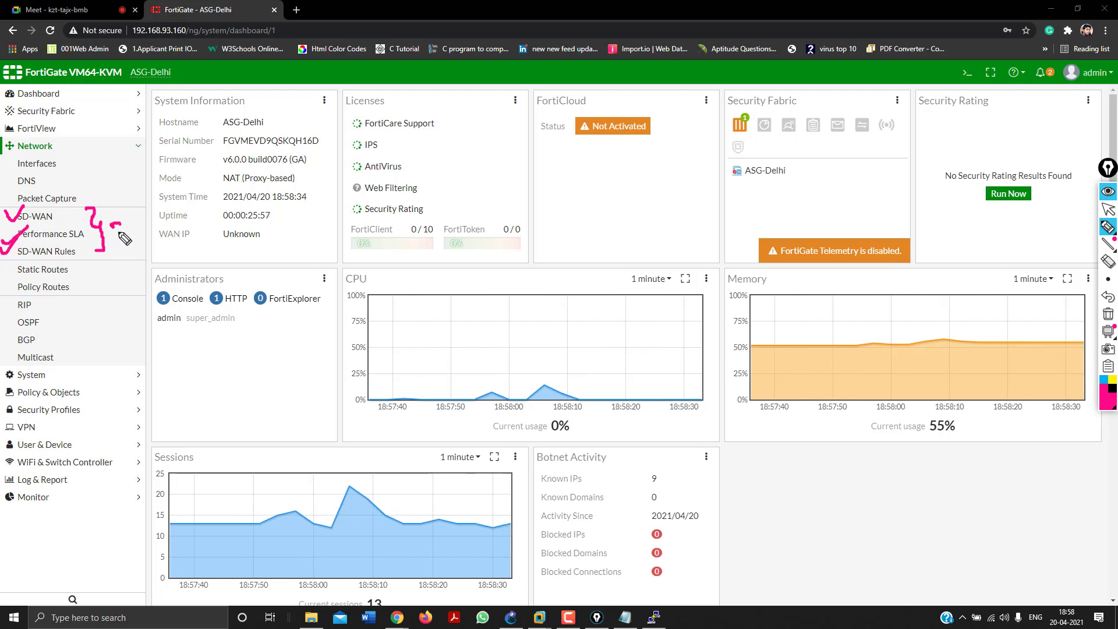
pyautogui.moveTo(106, 232)
pyautogui.mouseDown()
pyautogui.moveTo(137, 265)
pyautogui.moveTo(114, 256)
pyautogui.mouseUp()
pyautogui.moveTo(111, 197)
pyautogui.mouseDown()
pyautogui.moveTo(112, 209)
pyautogui.moveTo(120, 198)
pyautogui.mouseUp()
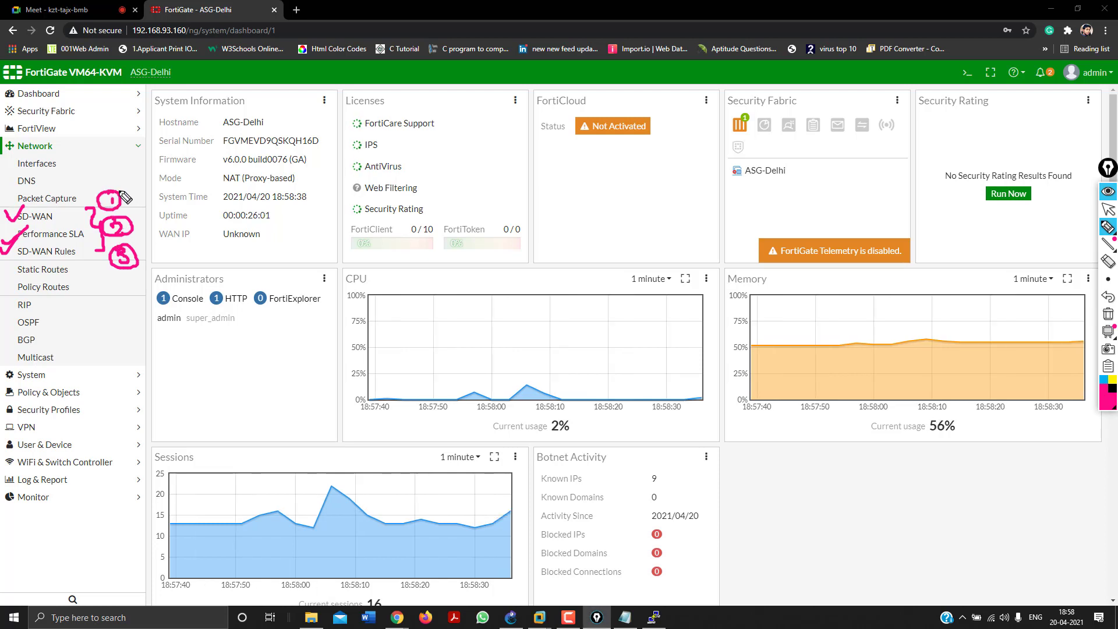
pyautogui.click(1108, 314)
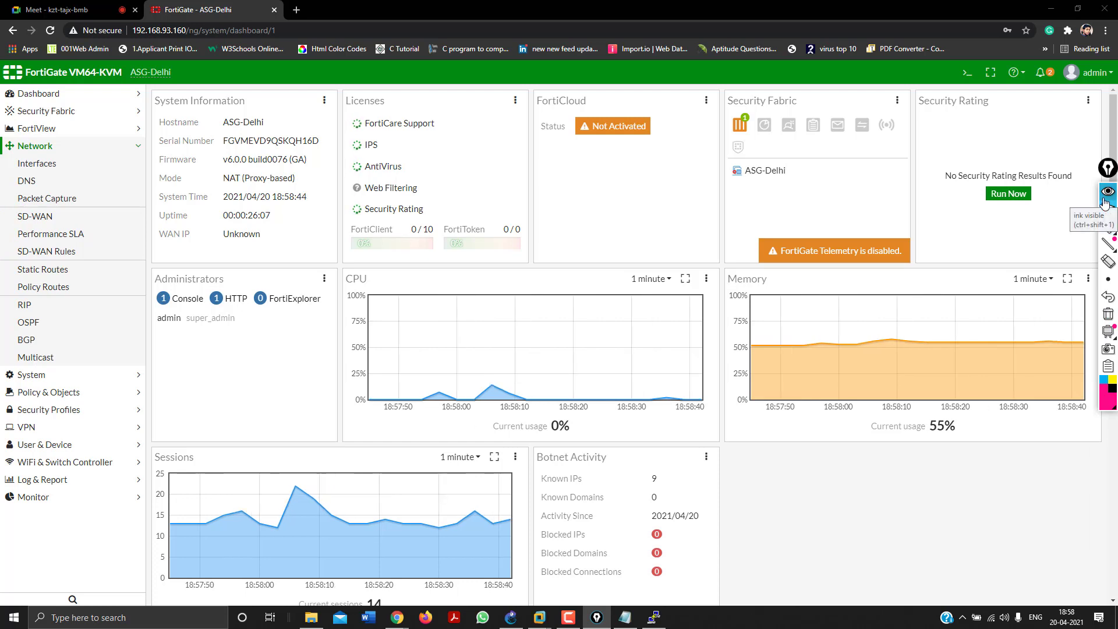
pyautogui.click(1107, 208)
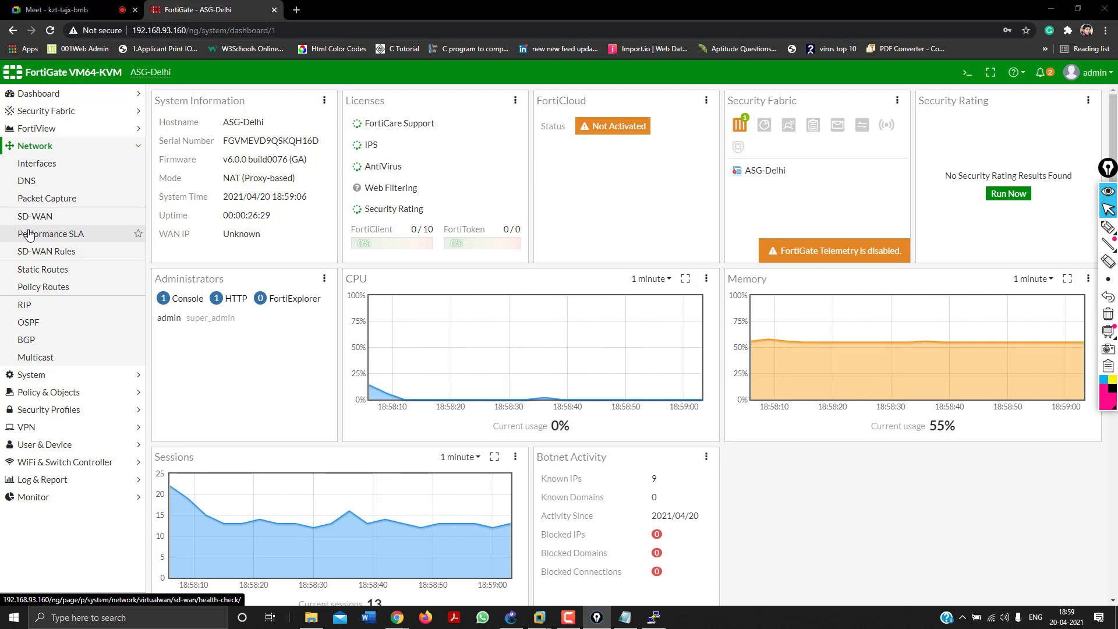
# Turn SD-WAN Interface off in System > Feature Visibility, apply, and return to Dashboard > Main.
pyautogui.click(36, 374)
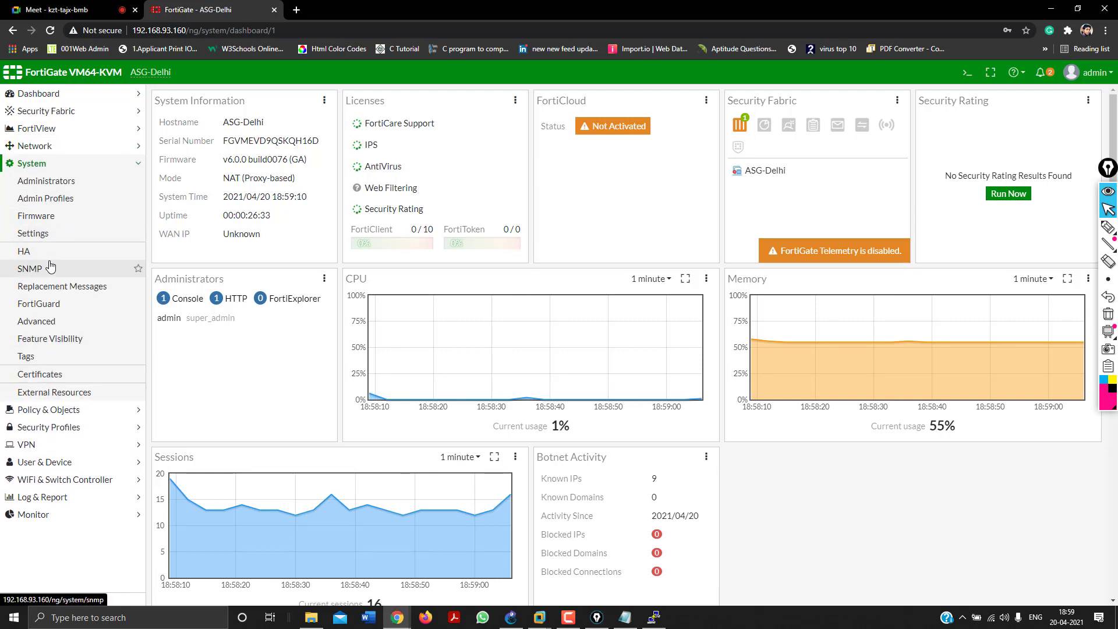
pyautogui.click(48, 236)
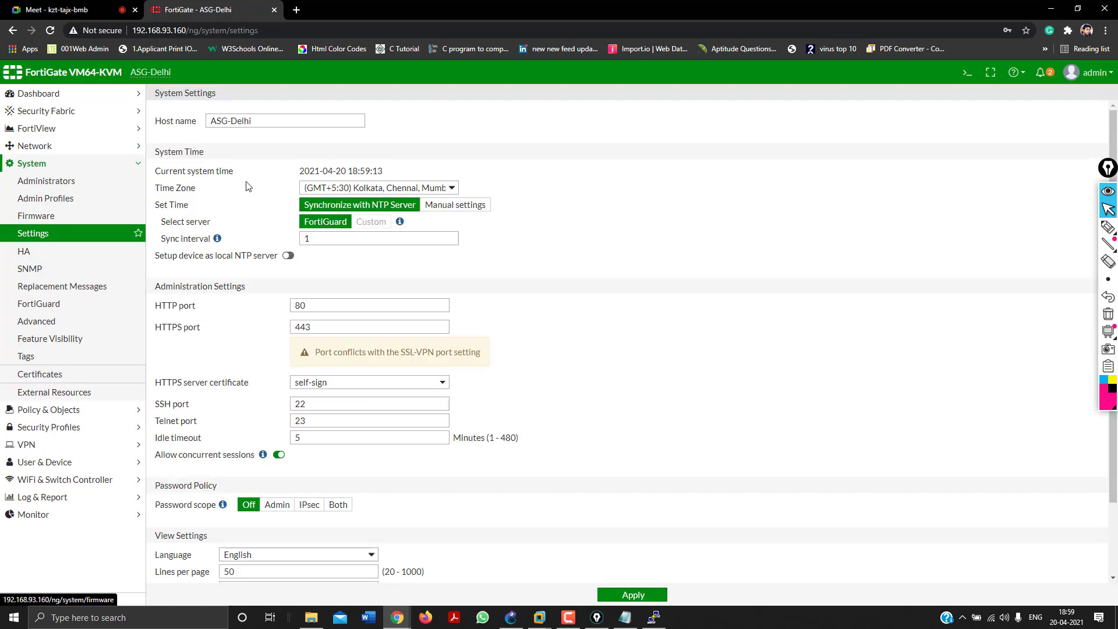
pyautogui.click(51, 340)
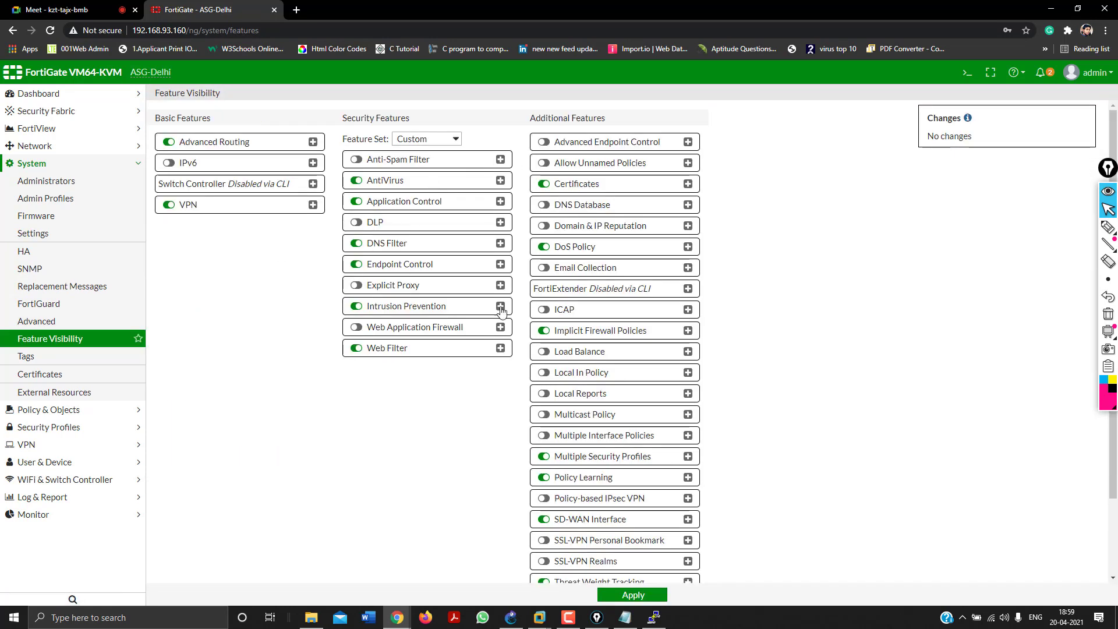
pyautogui.scroll(-2, 515, 290)
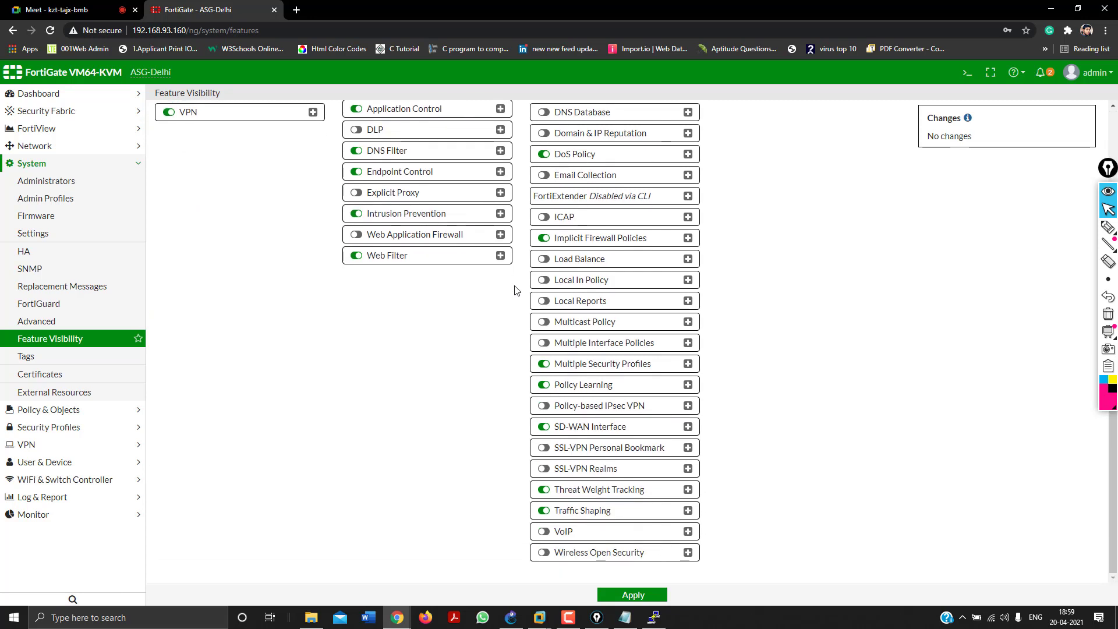
pyautogui.scroll(1, 529, 444)
pyautogui.scroll(2, 529, 444)
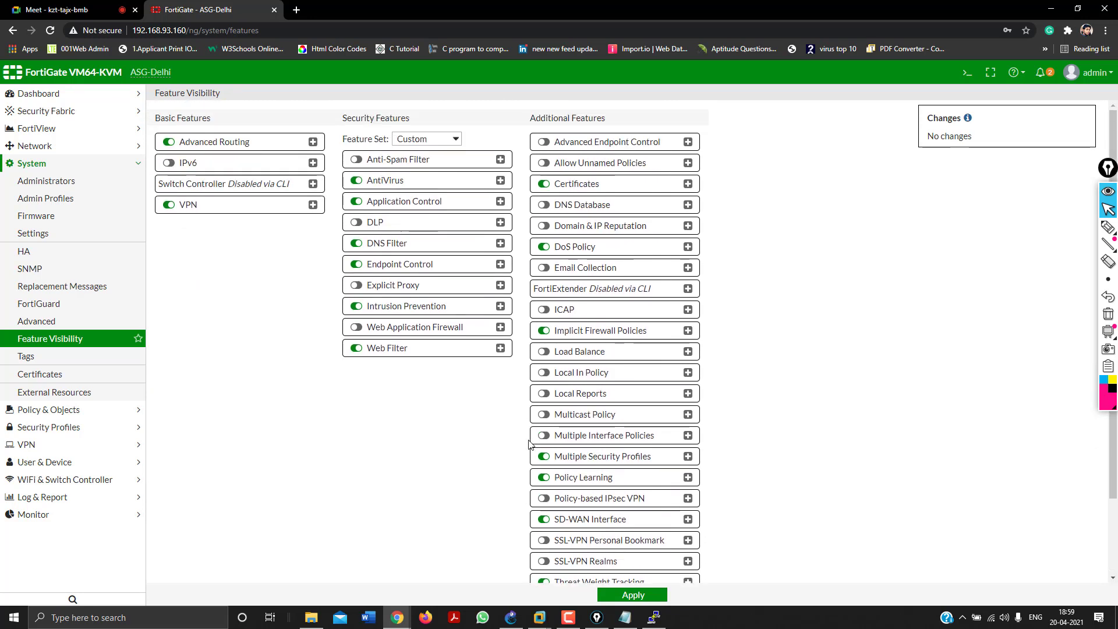
pyautogui.scroll(-3, 530, 444)
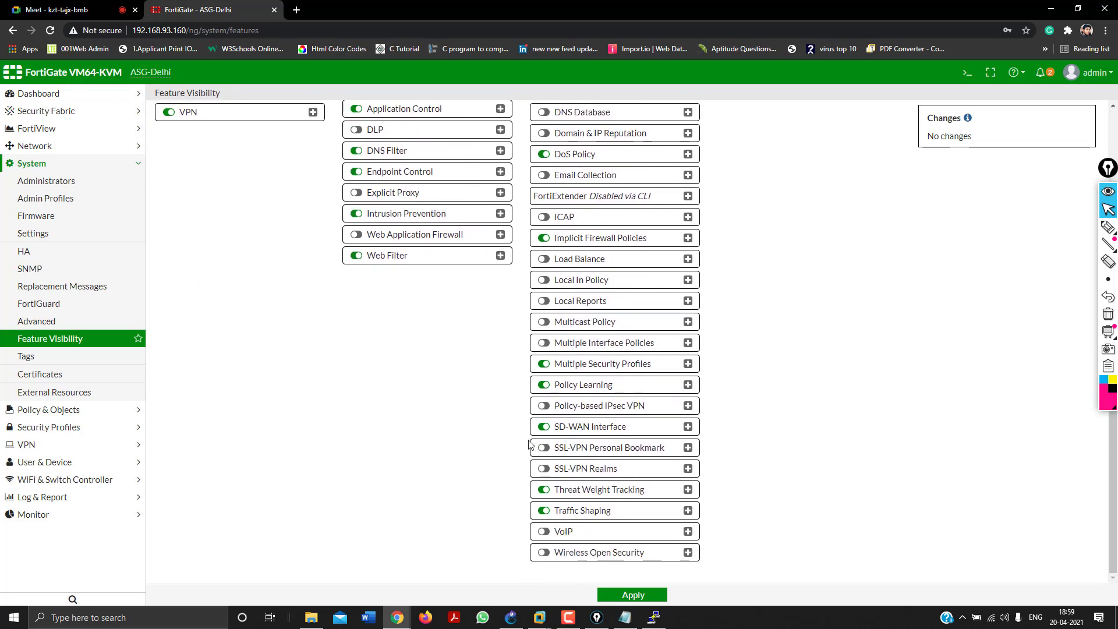
pyautogui.click(543, 427)
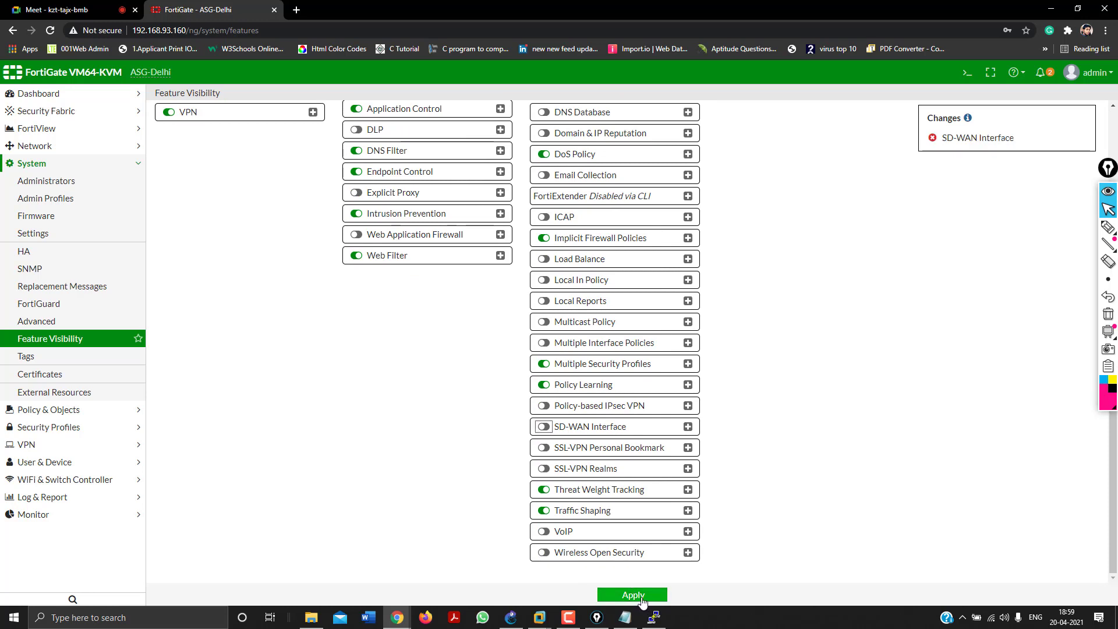
pyautogui.click(642, 600)
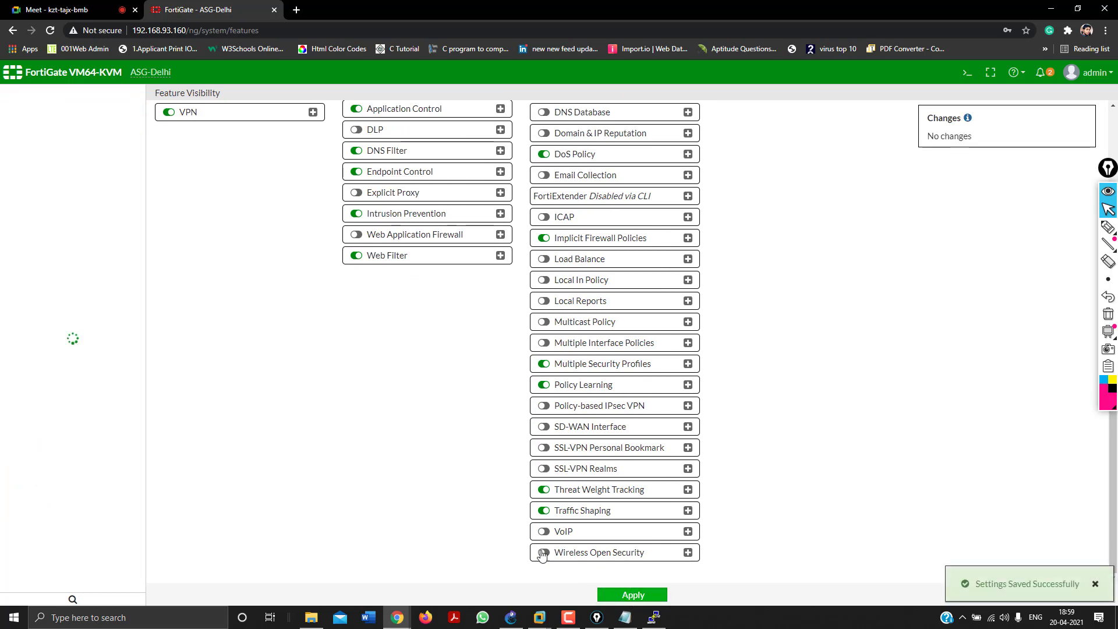
pyautogui.click(22, 94)
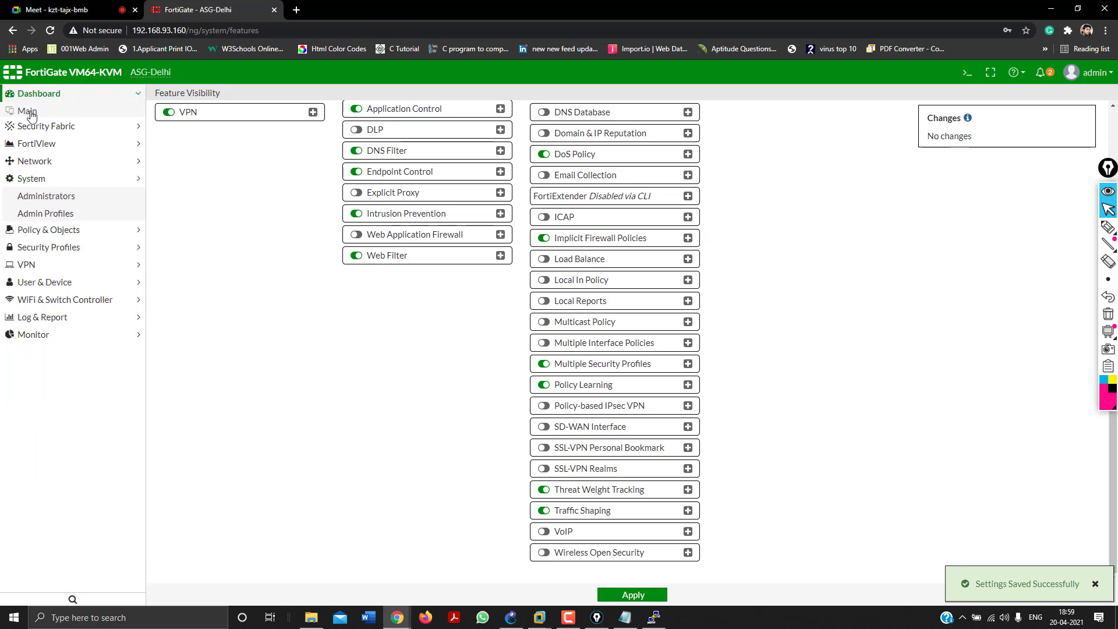
pyautogui.click(38, 113)
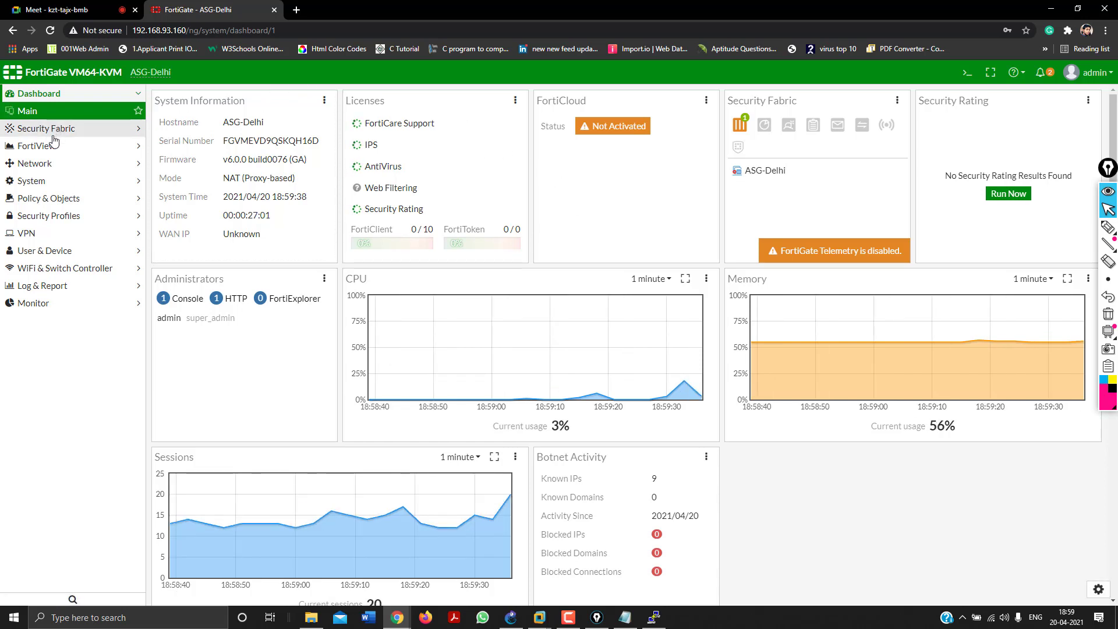
# Open System > Feature Visibility and circle the SD-WAN Interface setting in red ink, then clear it.
pyautogui.click(65, 164)
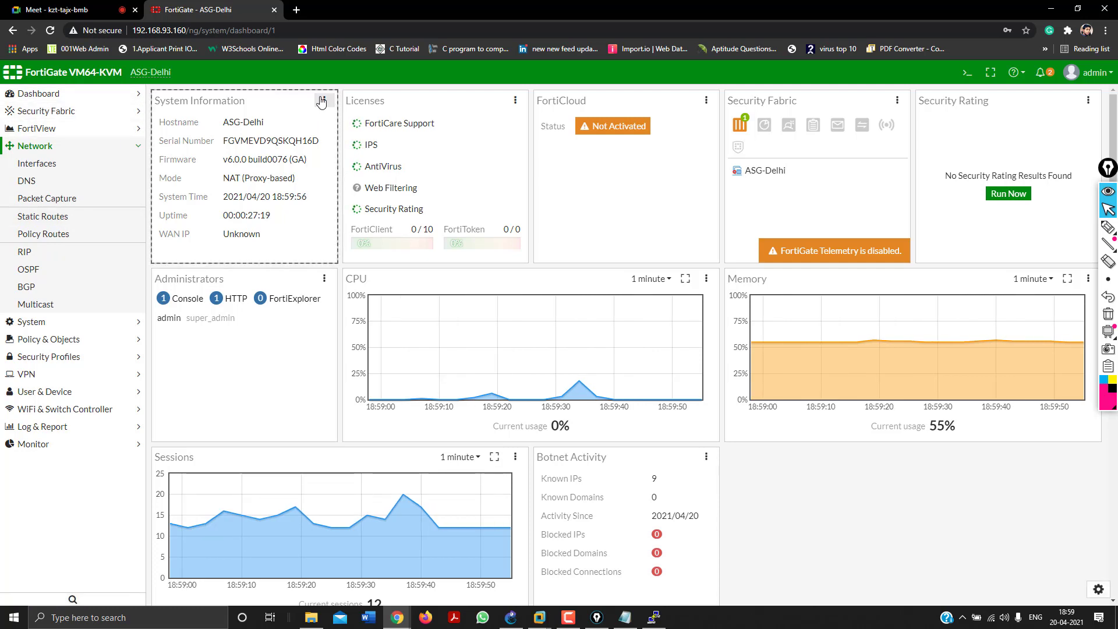
pyautogui.click(86, 147)
pyautogui.click(83, 168)
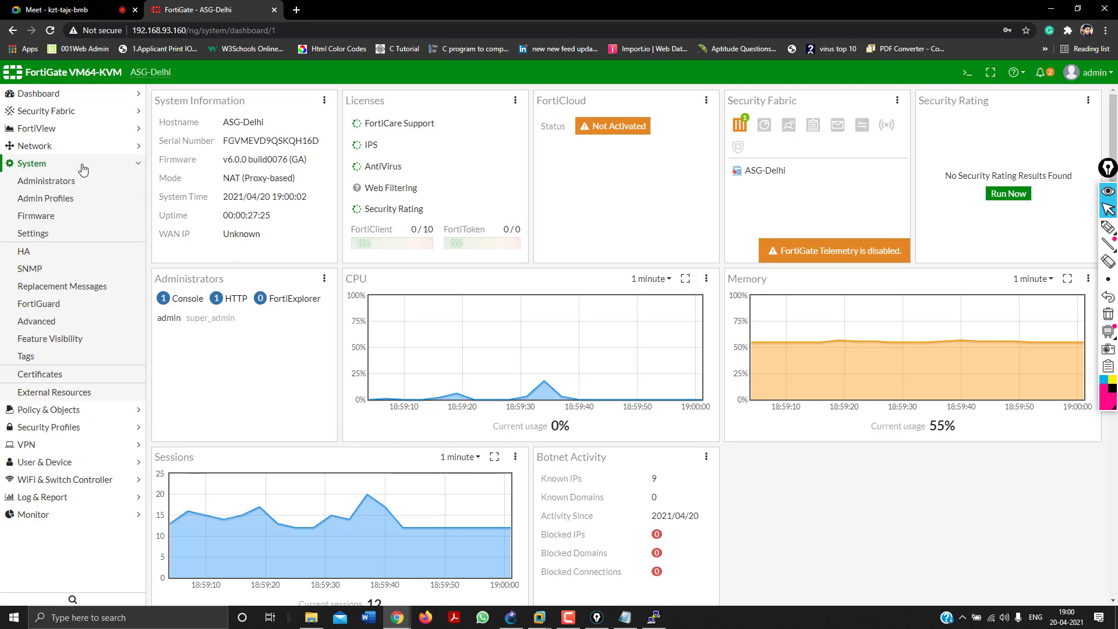
pyautogui.click(71, 339)
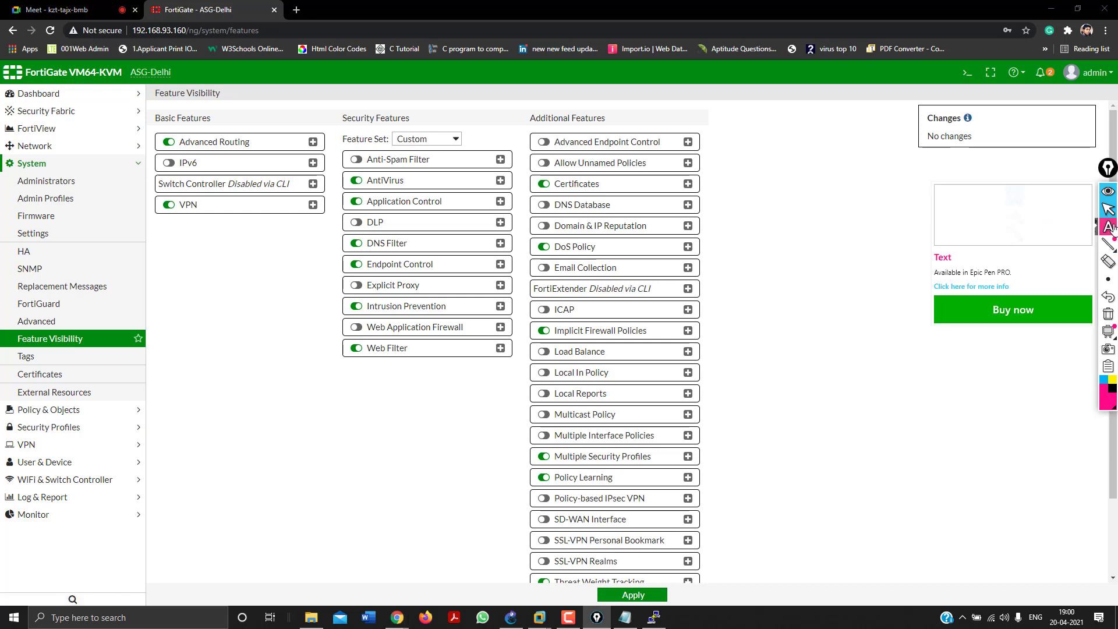
pyautogui.click(1109, 227)
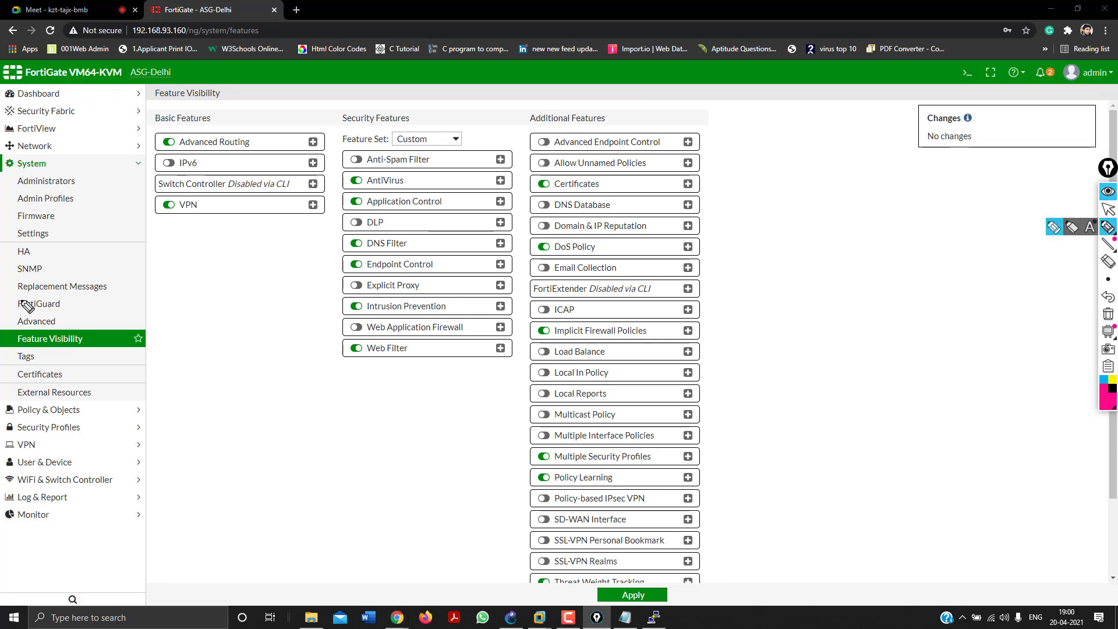
pyautogui.moveTo(10, 339)
pyautogui.mouseDown()
pyautogui.moveTo(41, 321)
pyautogui.moveTo(170, 345)
pyautogui.moveTo(7, 357)
pyautogui.moveTo(18, 328)
pyautogui.mouseUp()
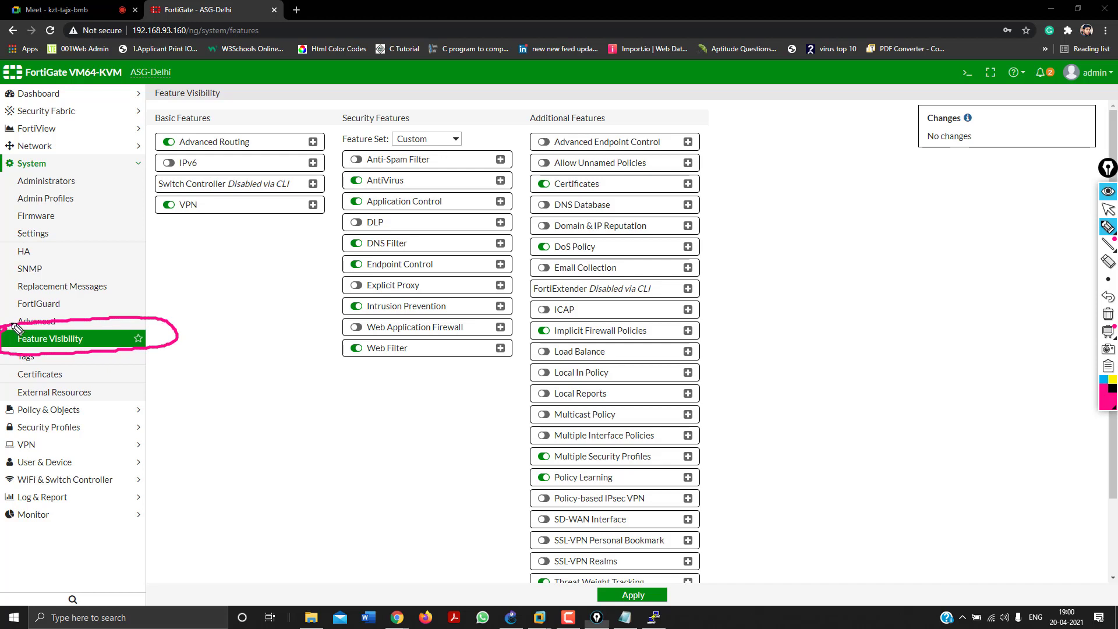
pyautogui.click(1109, 314)
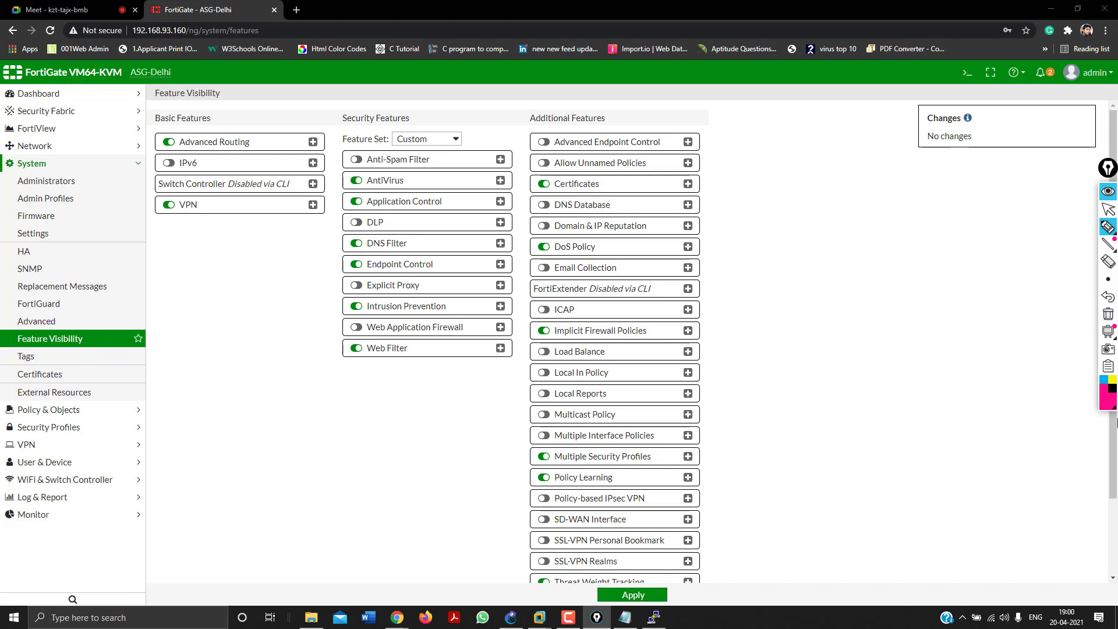
pyautogui.click(1114, 410)
pyautogui.click(1071, 329)
pyautogui.moveTo(516, 512)
pyautogui.mouseDown()
pyautogui.moveTo(564, 522)
pyautogui.moveTo(531, 535)
pyautogui.moveTo(521, 513)
pyautogui.mouseUp()
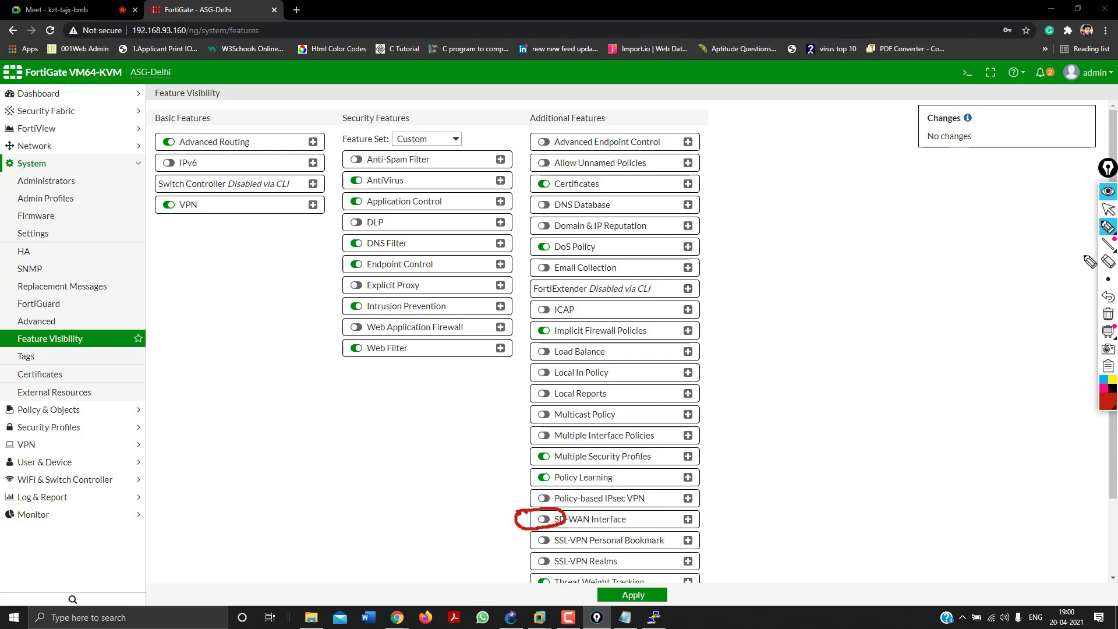
pyautogui.click(1108, 313)
pyautogui.click(1109, 208)
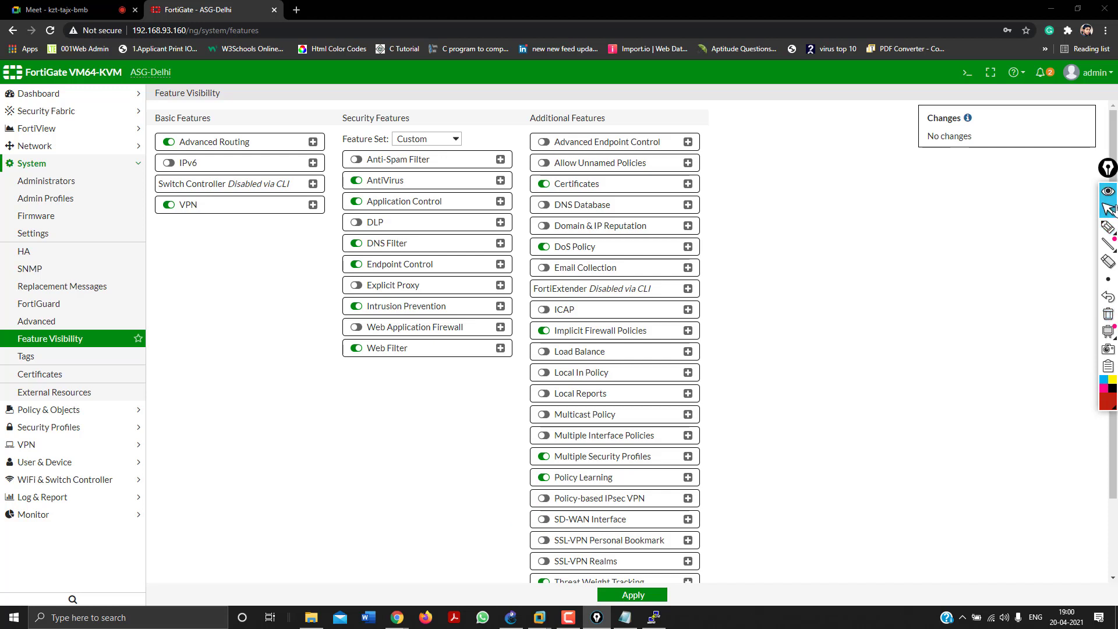
# Enable SD-WAN Interface, Anti-Spam Filter and Web Application Firewall, keep VPN on, and apply.
pyautogui.click(544, 521)
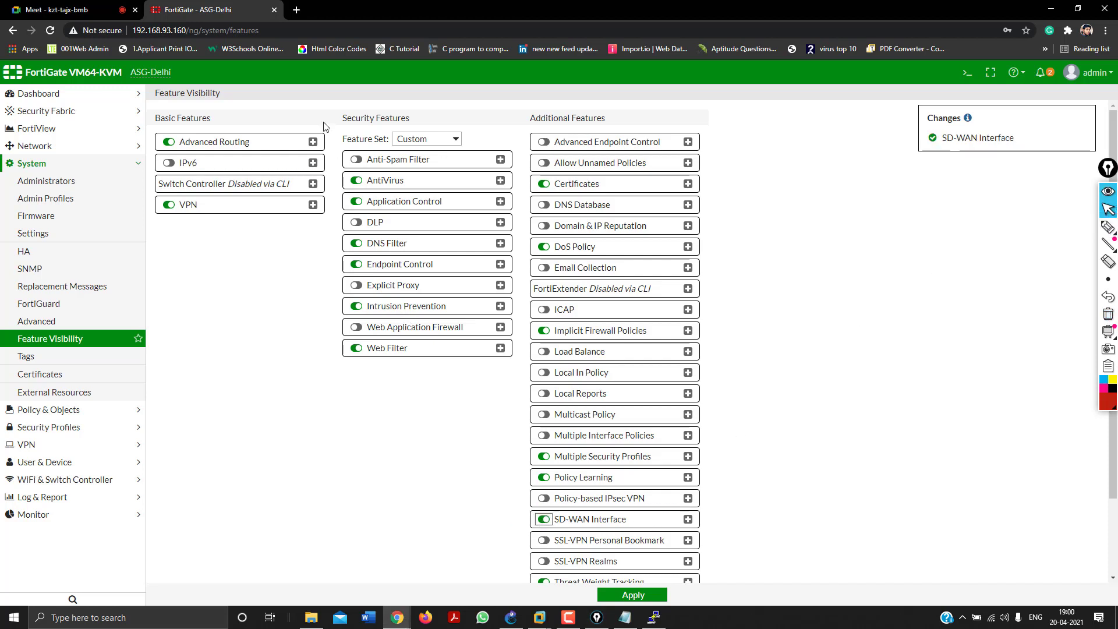
pyautogui.click(356, 160)
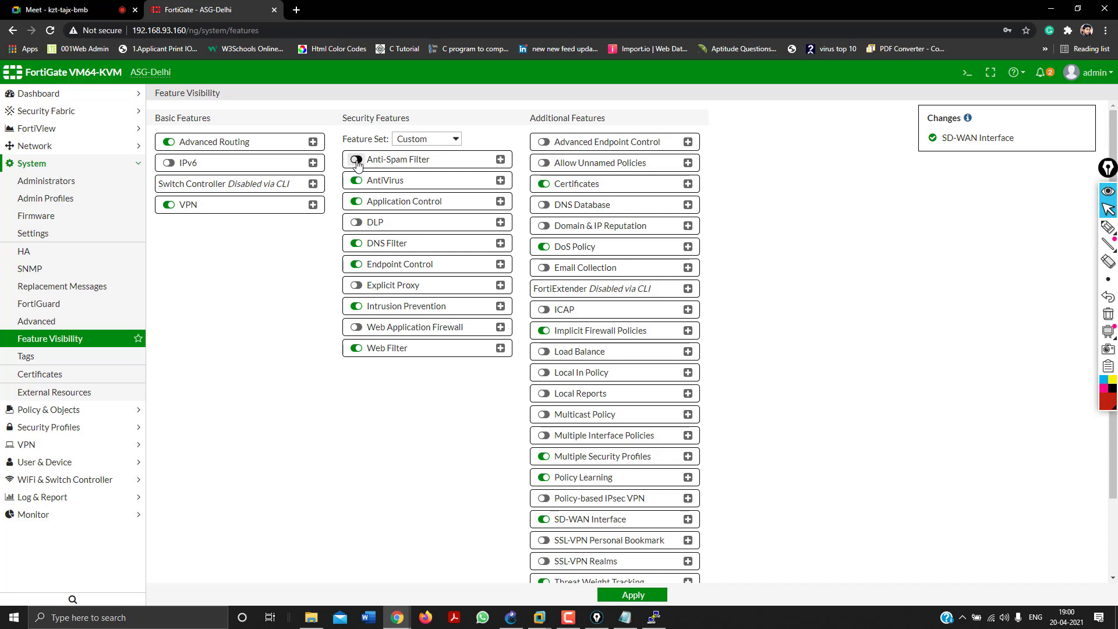
pyautogui.click(357, 327)
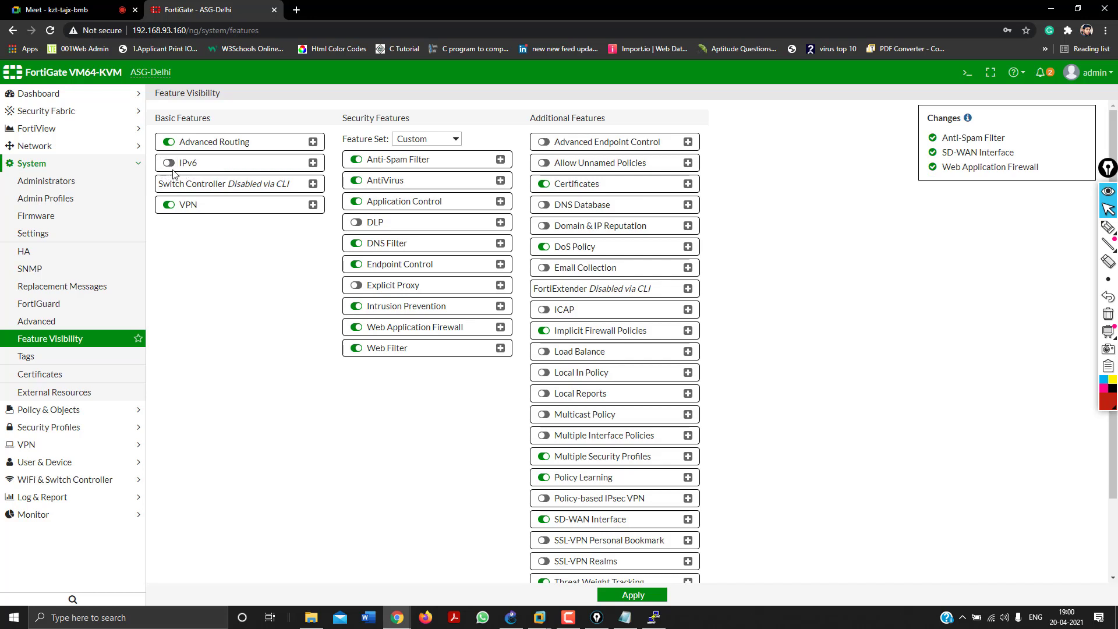
pyautogui.click(169, 206)
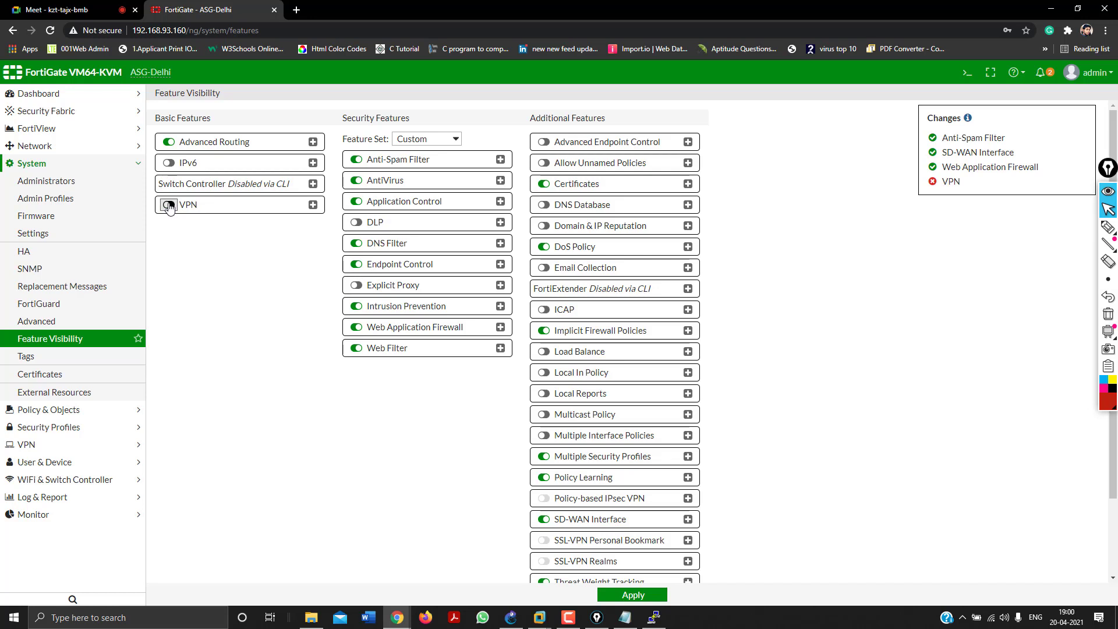
pyautogui.click(169, 206)
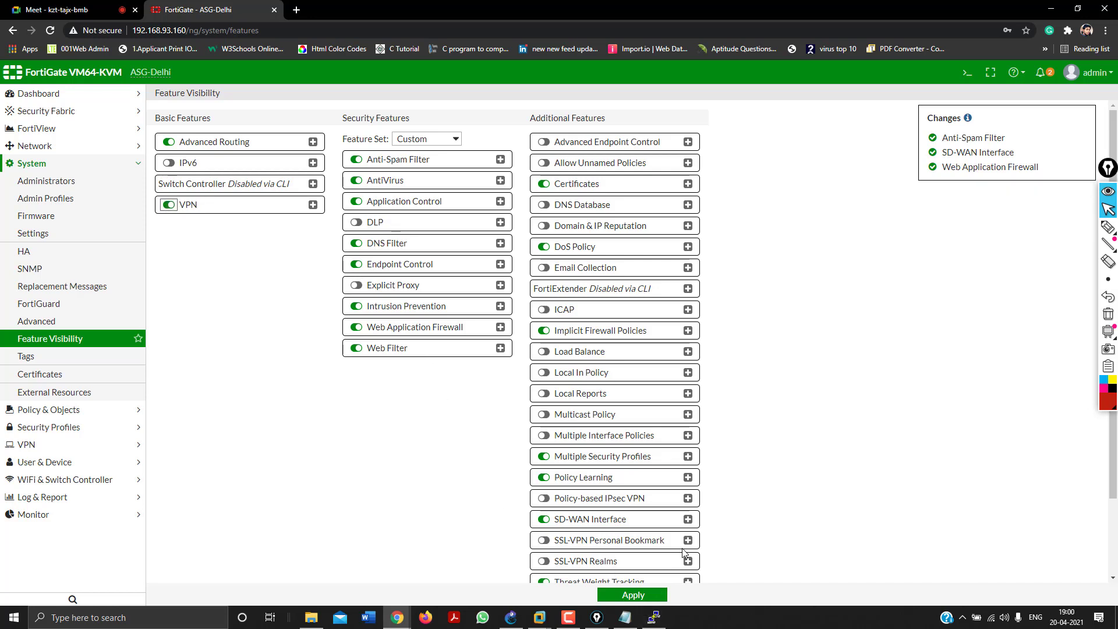
pyautogui.scroll(-2, 685, 553)
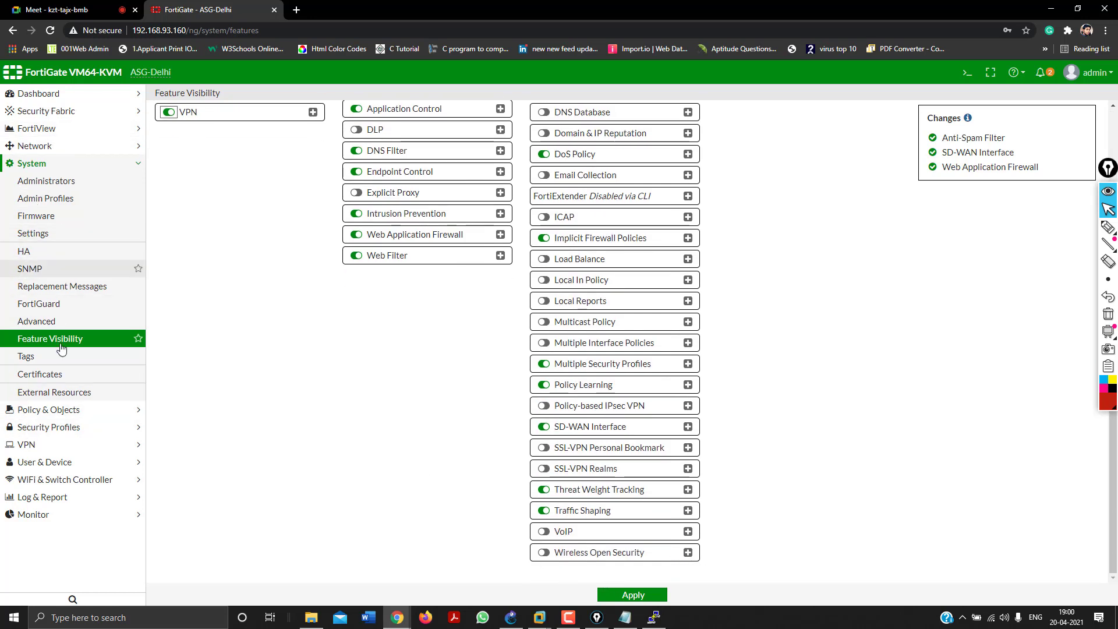
pyautogui.click(613, 597)
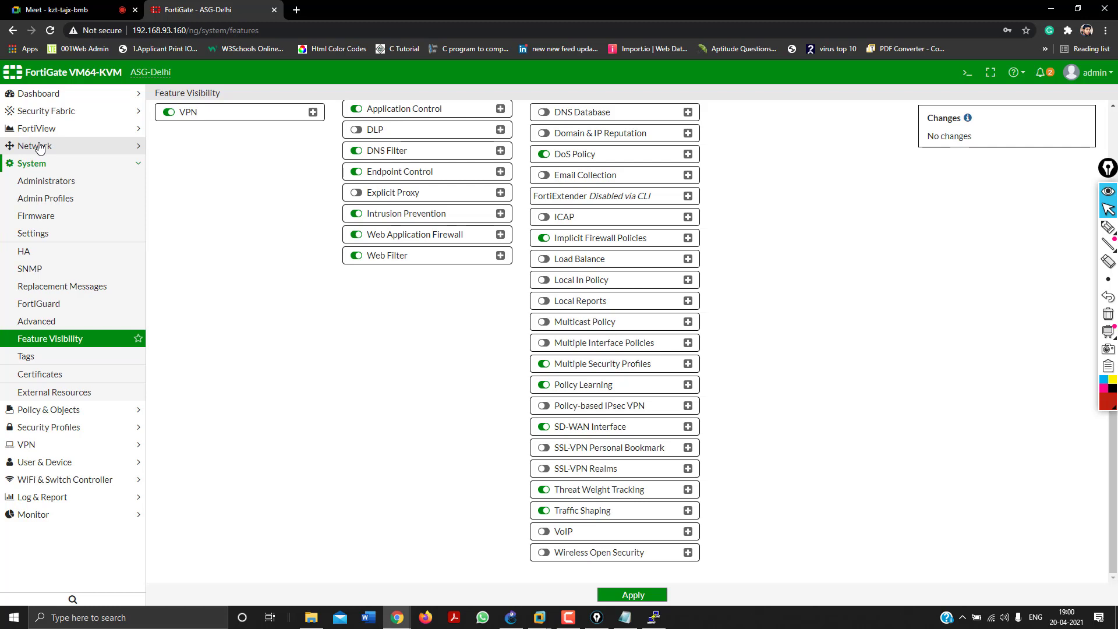
pyautogui.scroll(2, 307, 364)
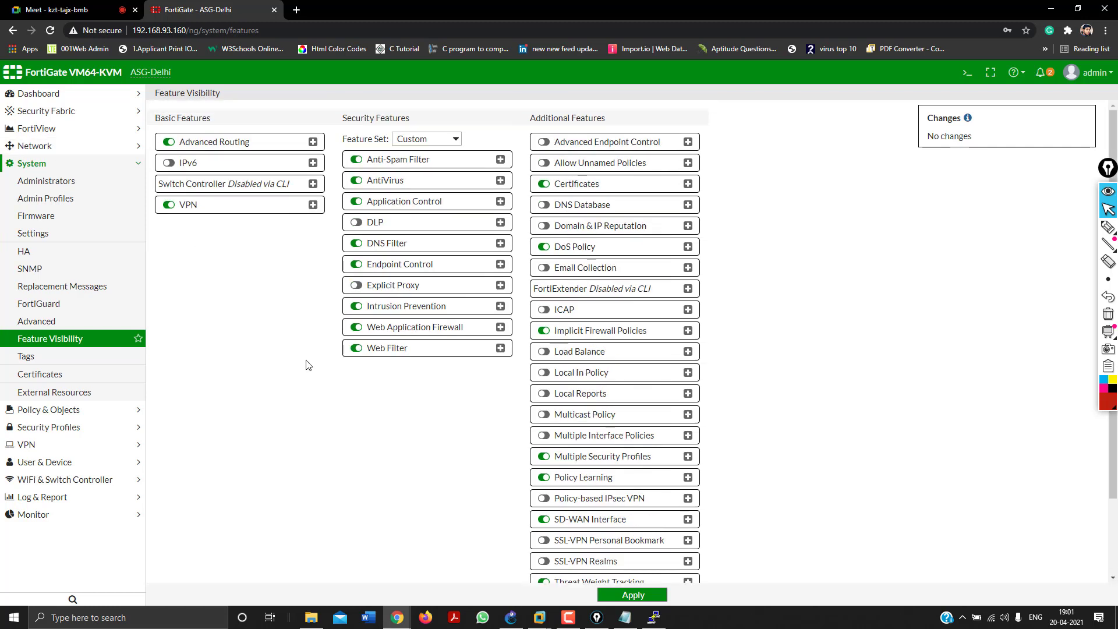
# Open Network > Interfaces to view port1 (WAN, 172.16.135.87) through port10.
pyautogui.click(60, 147)
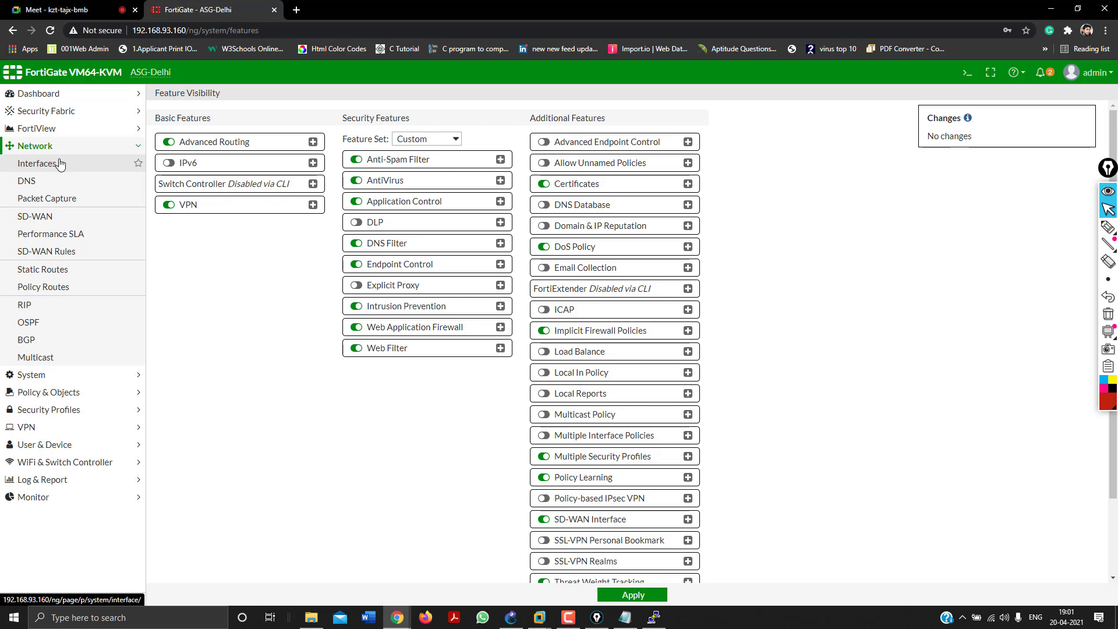
pyautogui.click(60, 164)
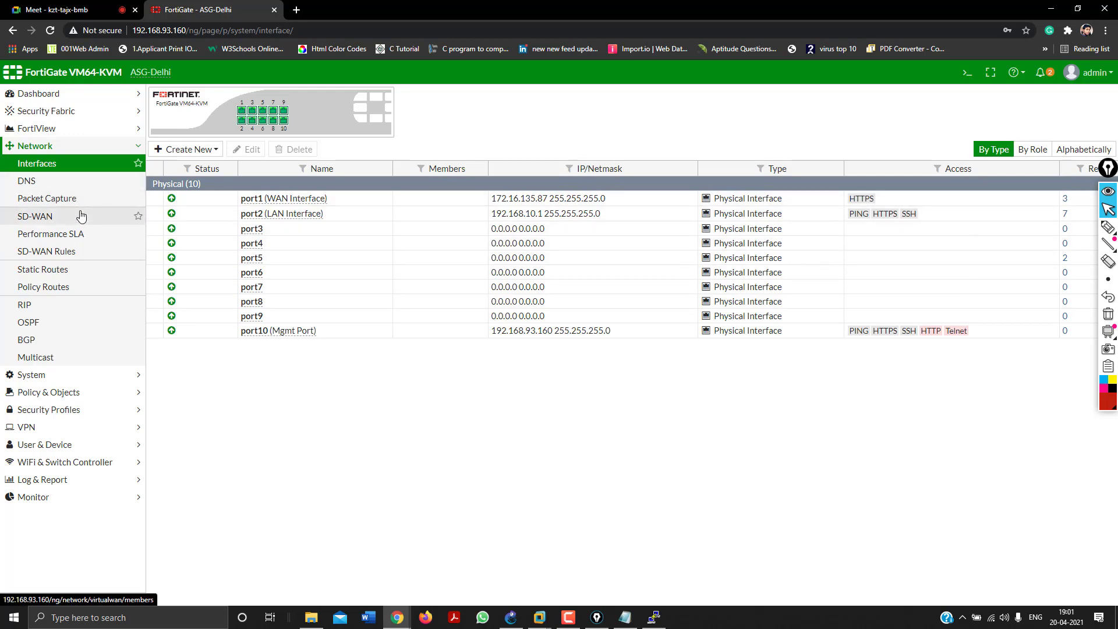
pyautogui.click(81, 391)
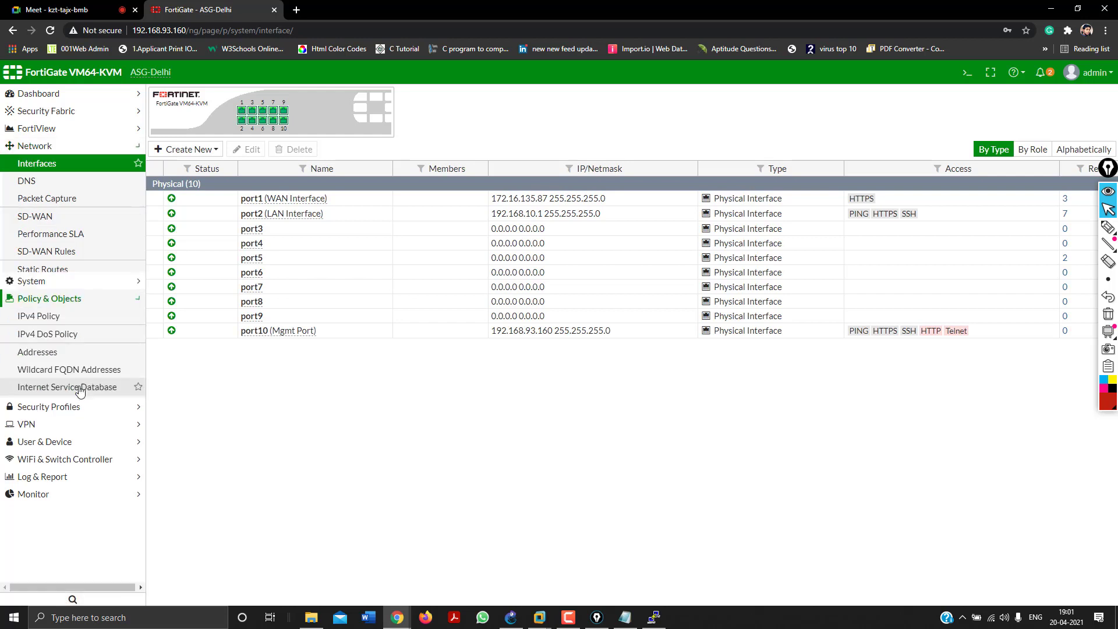
# Start a new IPv4 policy from LAN Interface (port2) to WAN Interface (port1).
pyautogui.click(59, 211)
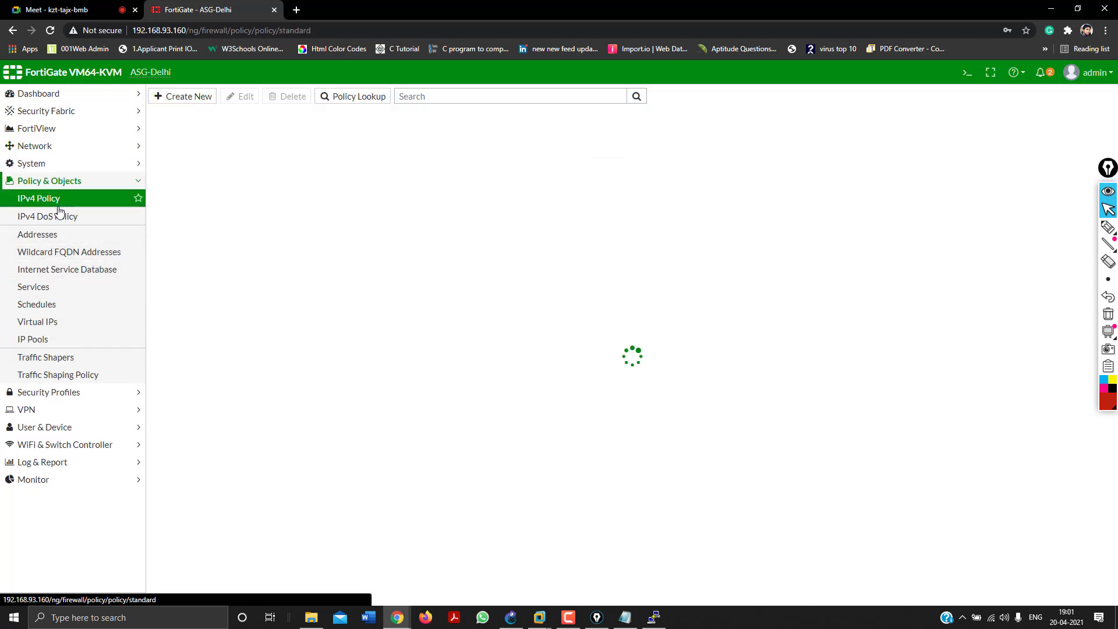
pyautogui.click(186, 97)
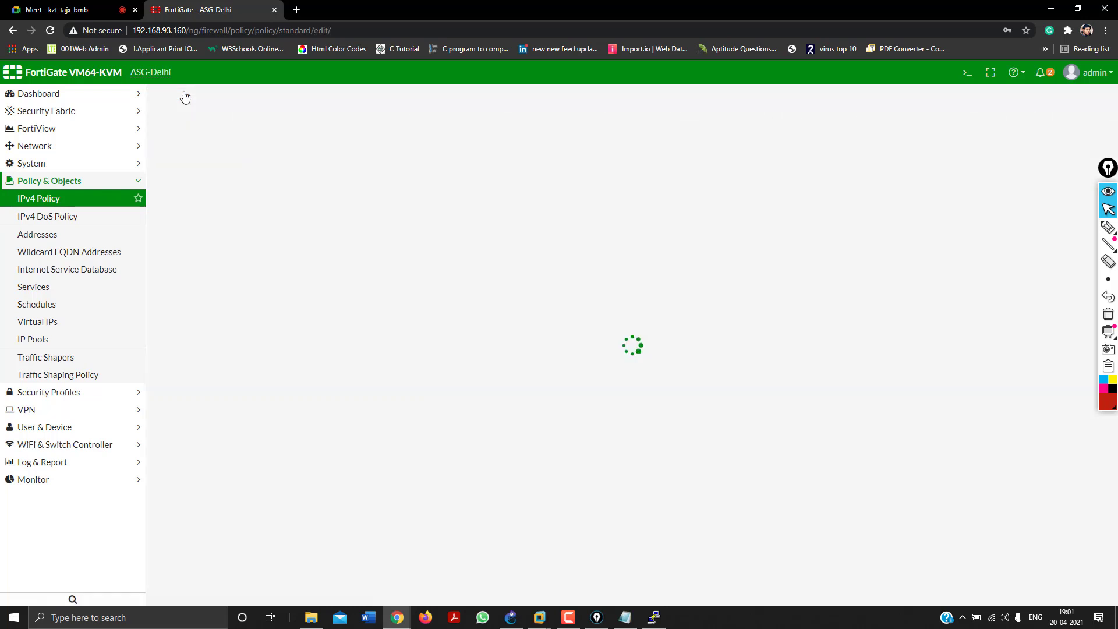
pyautogui.click(288, 127)
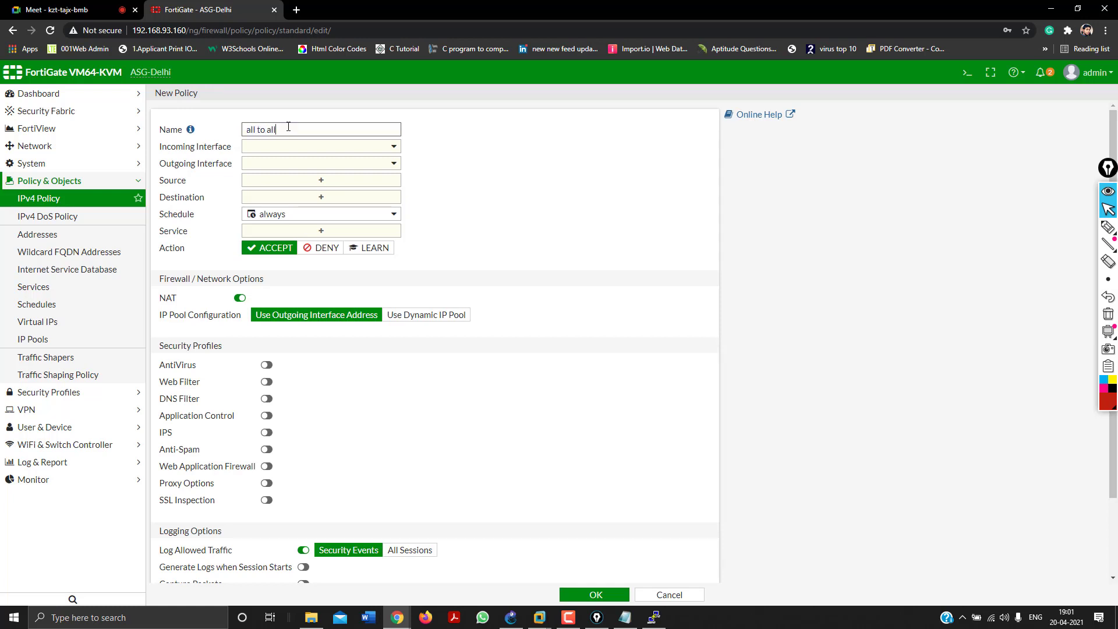
pyautogui.click(298, 151)
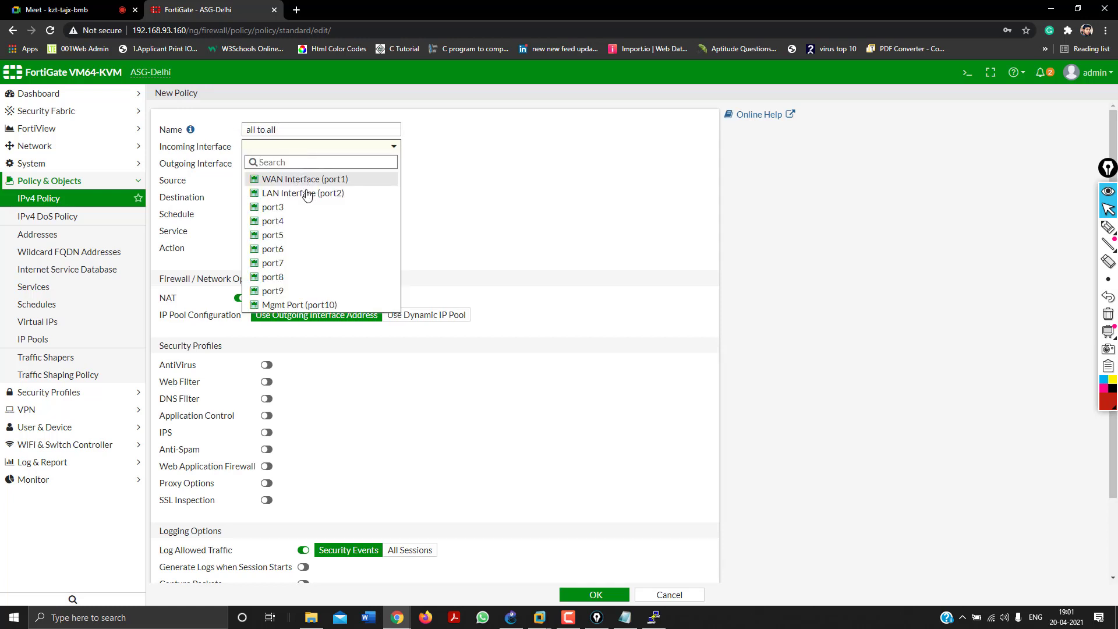
pyautogui.click(303, 191)
pyautogui.click(300, 164)
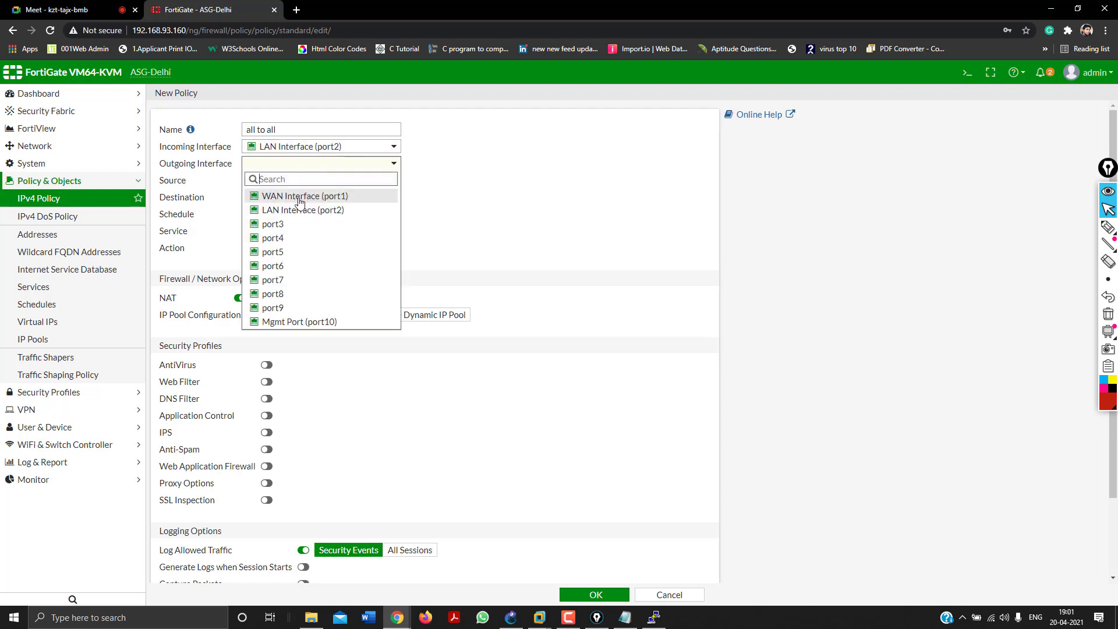
pyautogui.click(299, 203)
# Set source all, destination all, service ALL, NAT via outgoing interface address, and save the policy.
pyautogui.click(282, 182)
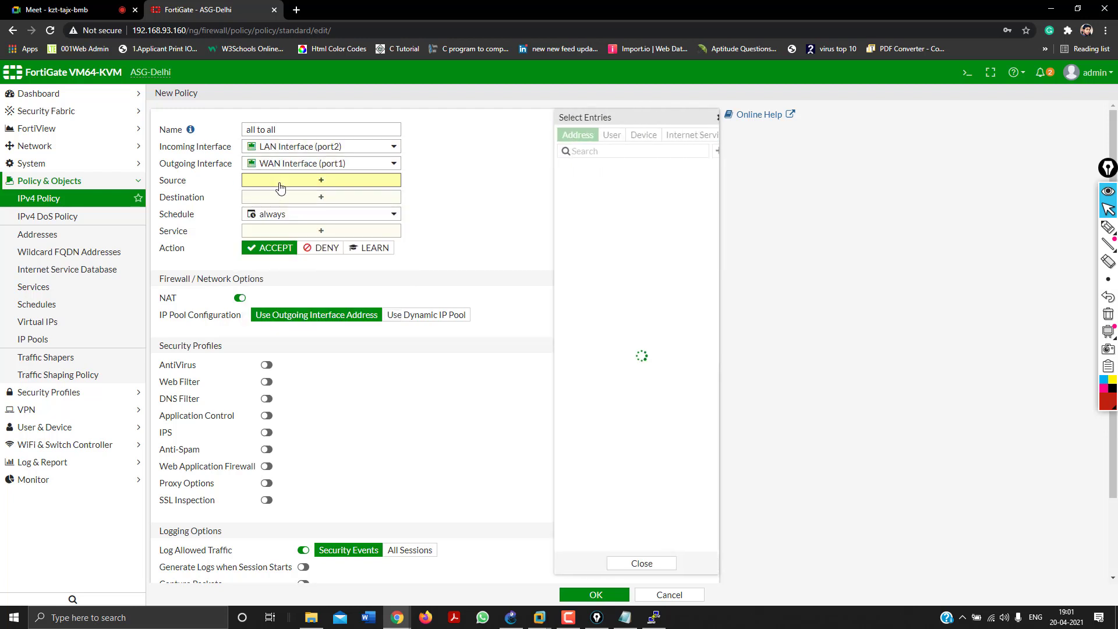
pyautogui.click(571, 184)
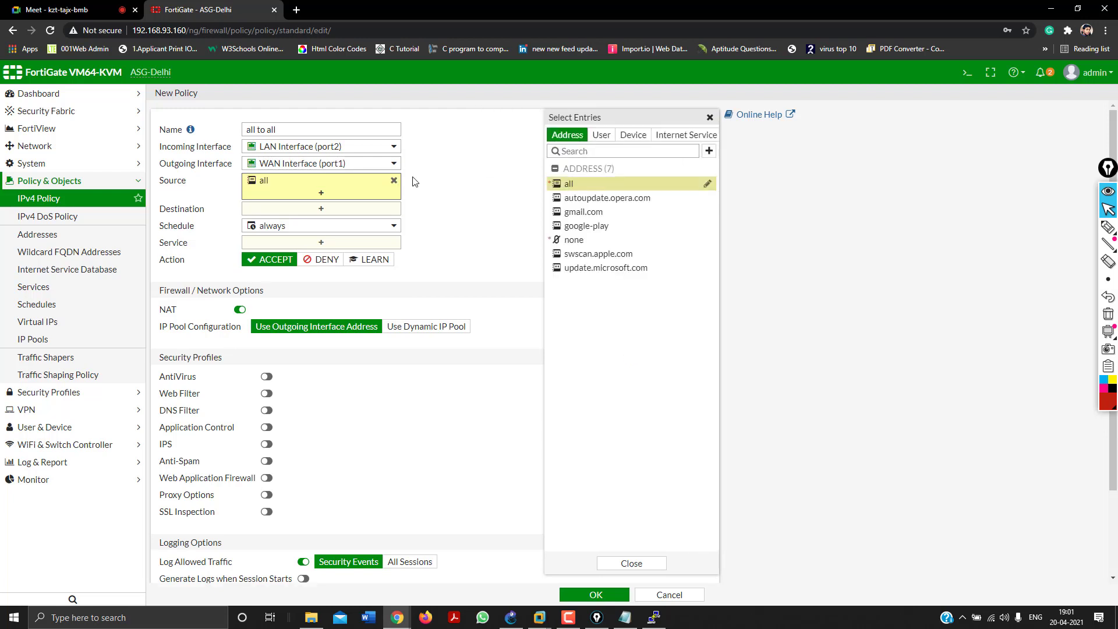
pyautogui.click(325, 207)
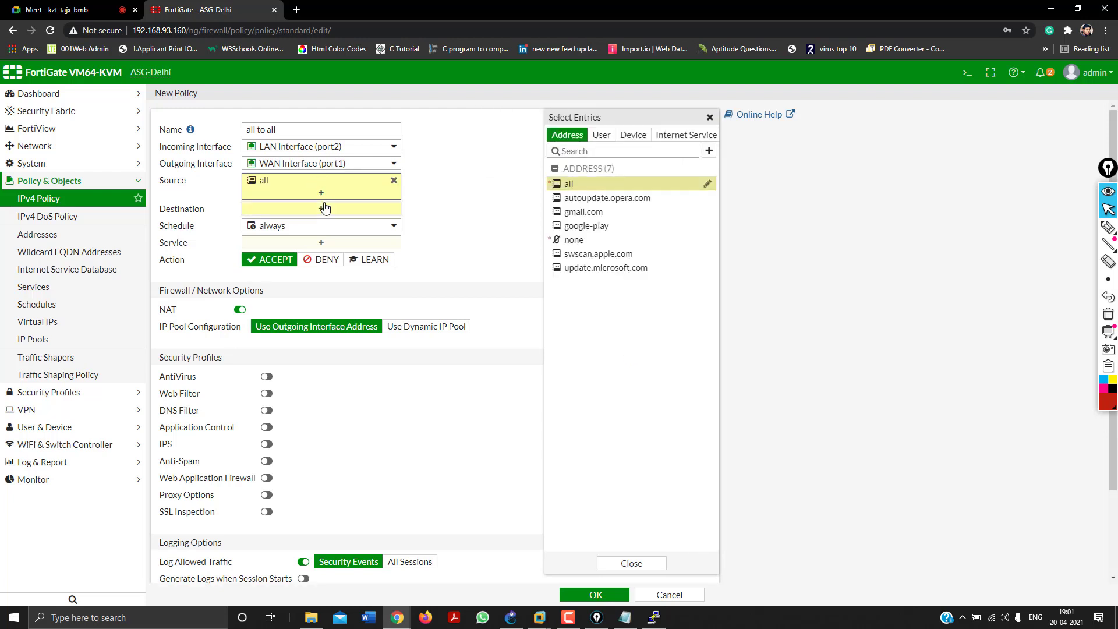
pyautogui.click(586, 186)
pyautogui.click(321, 255)
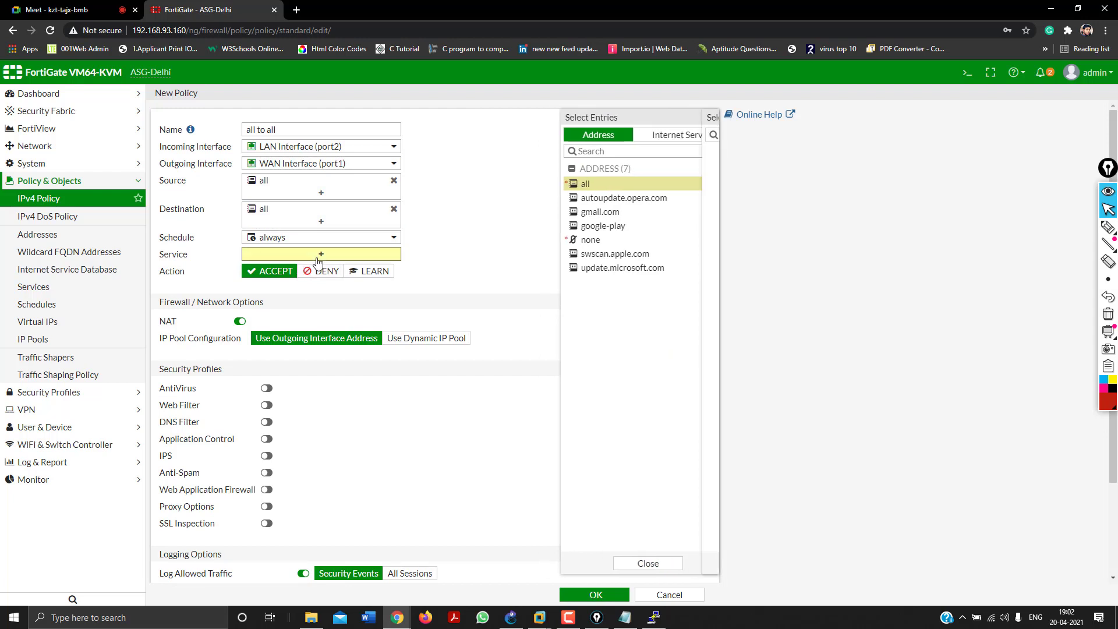
pyautogui.click(576, 181)
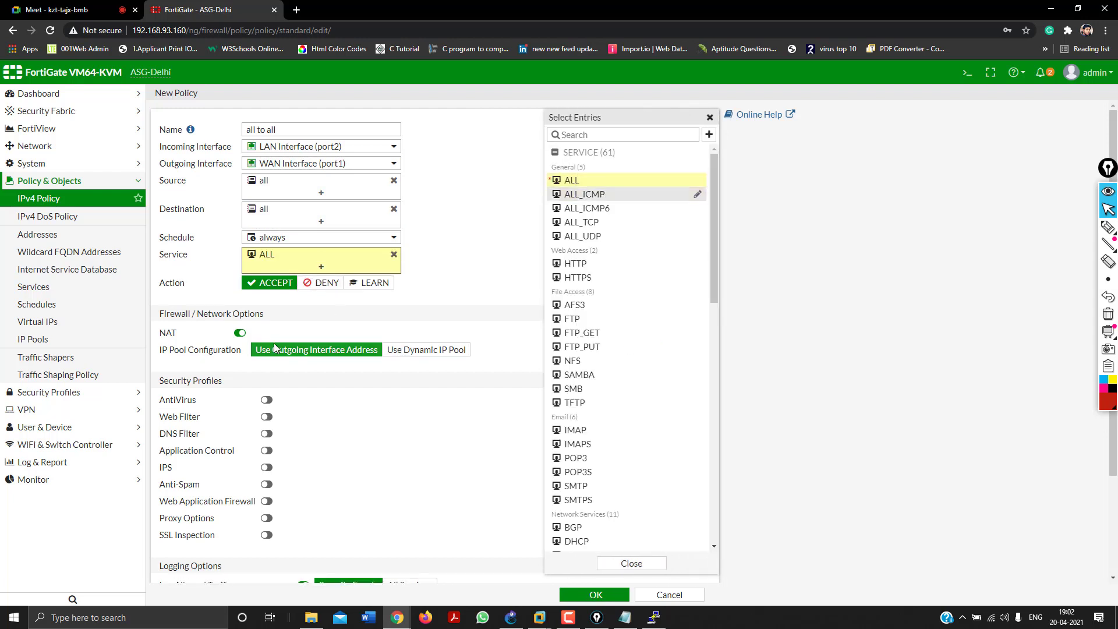
pyautogui.click(447, 348)
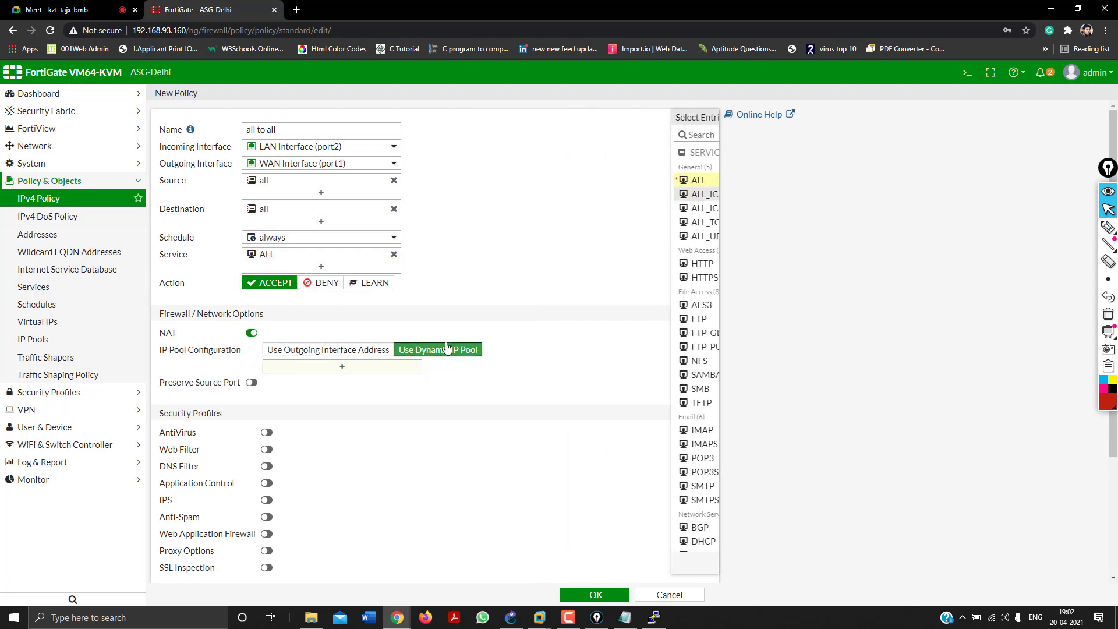
pyautogui.click(337, 350)
pyautogui.scroll(-2, 495, 460)
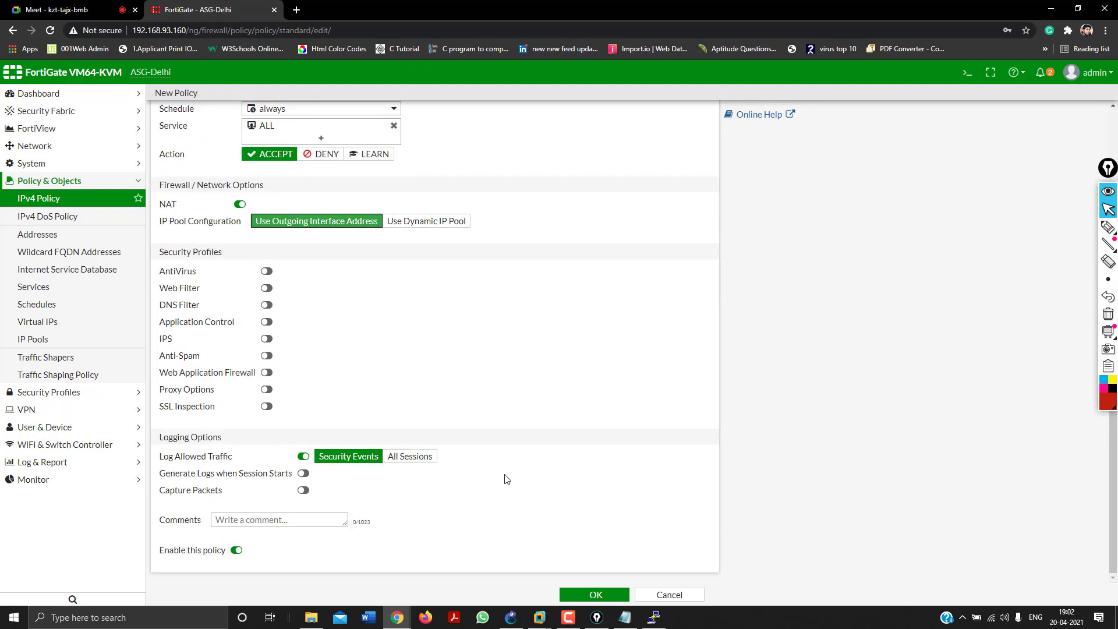
pyautogui.click(574, 597)
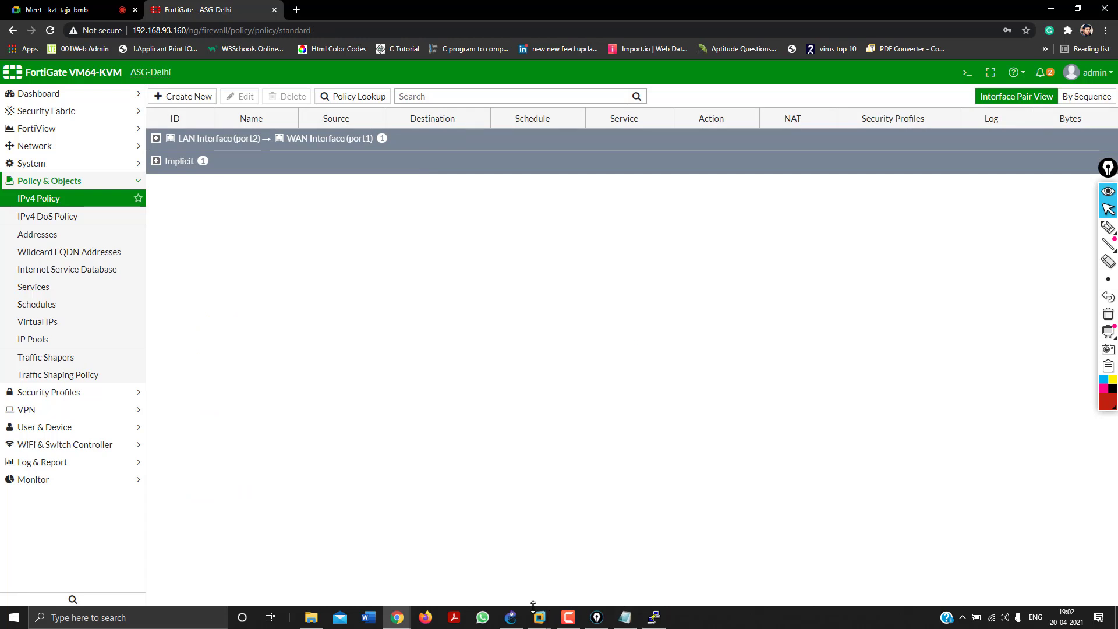
pyautogui.click(511, 617)
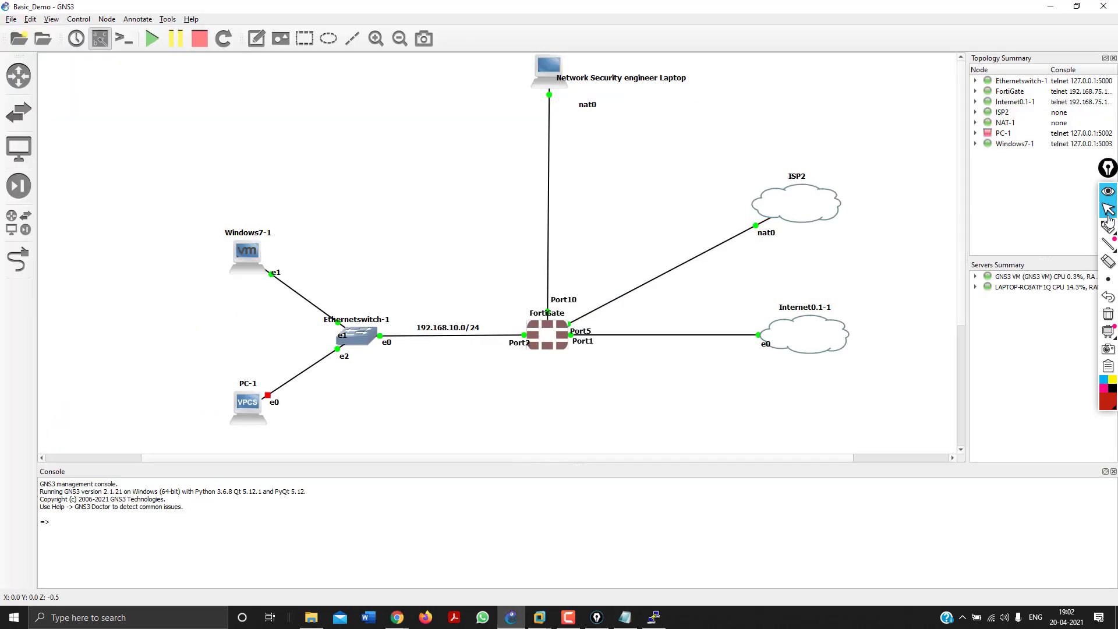
# Trace the Windows7-1 to FortiGate traffic path in red and write 'Routing Add' and 'Policy Path' notes.
pyautogui.click(1109, 226)
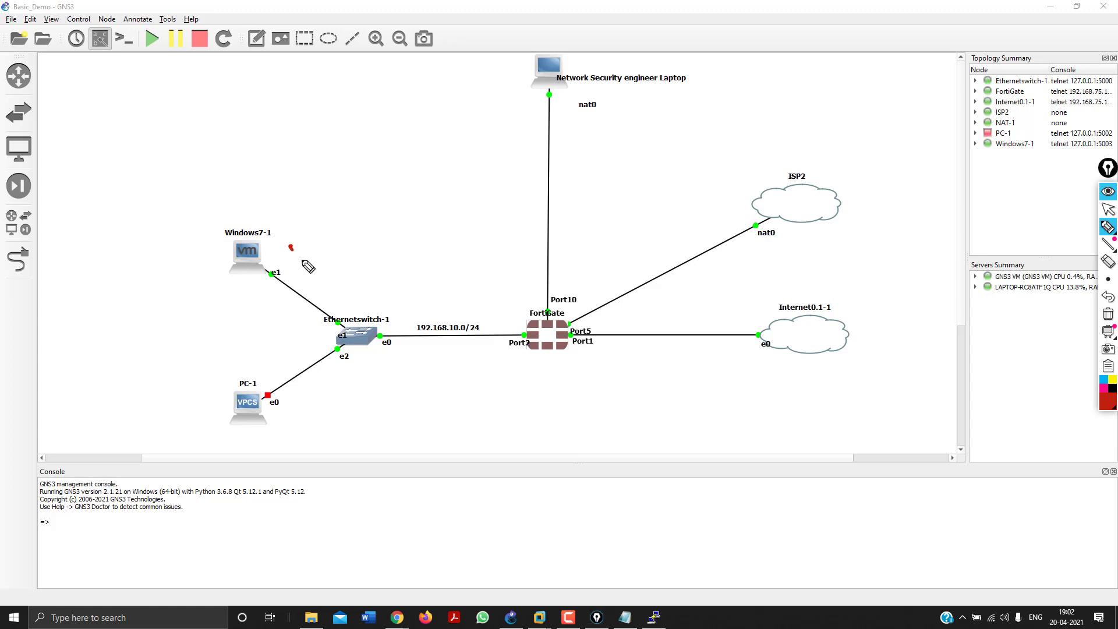
pyautogui.moveTo(308, 266)
pyautogui.mouseDown()
pyautogui.moveTo(407, 302)
pyautogui.moveTo(482, 302)
pyautogui.moveTo(537, 335)
pyautogui.moveTo(660, 321)
pyautogui.moveTo(653, 329)
pyautogui.mouseUp()
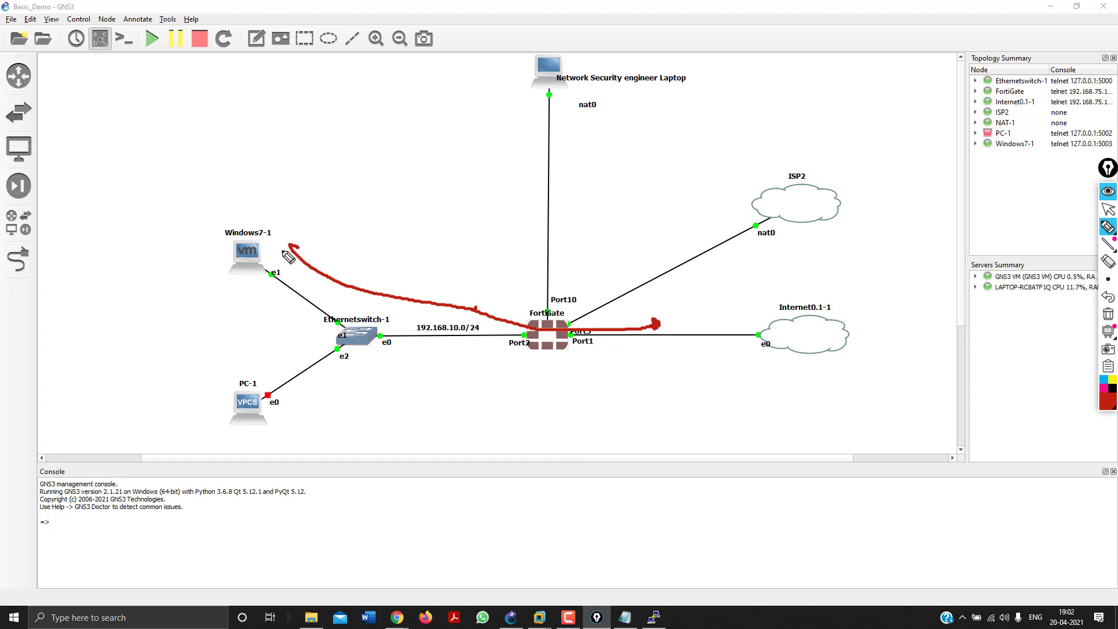
pyautogui.moveTo(291, 246)
pyautogui.mouseDown()
pyautogui.moveTo(282, 253)
pyautogui.moveTo(379, 298)
pyautogui.moveTo(552, 328)
pyautogui.moveTo(573, 343)
pyautogui.moveTo(654, 324)
pyautogui.mouseUp()
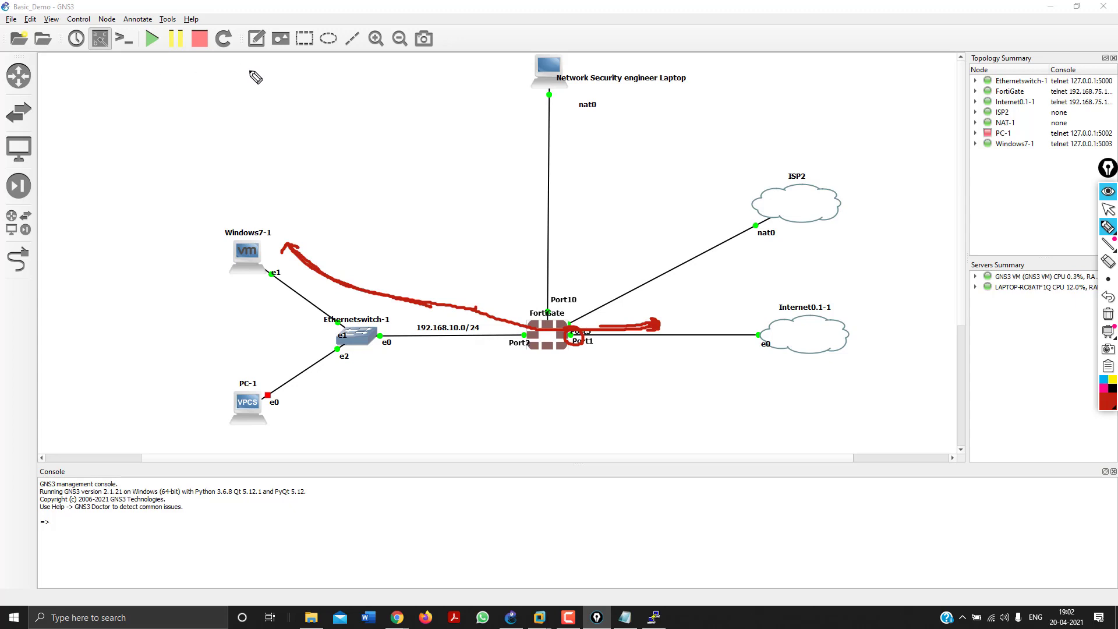
pyautogui.moveTo(253, 74); pyautogui.dragTo(252, 94)
pyautogui.moveTo(275, 87)
pyautogui.mouseDown()
pyautogui.moveTo(321, 92)
pyautogui.moveTo(324, 71)
pyautogui.mouseUp()
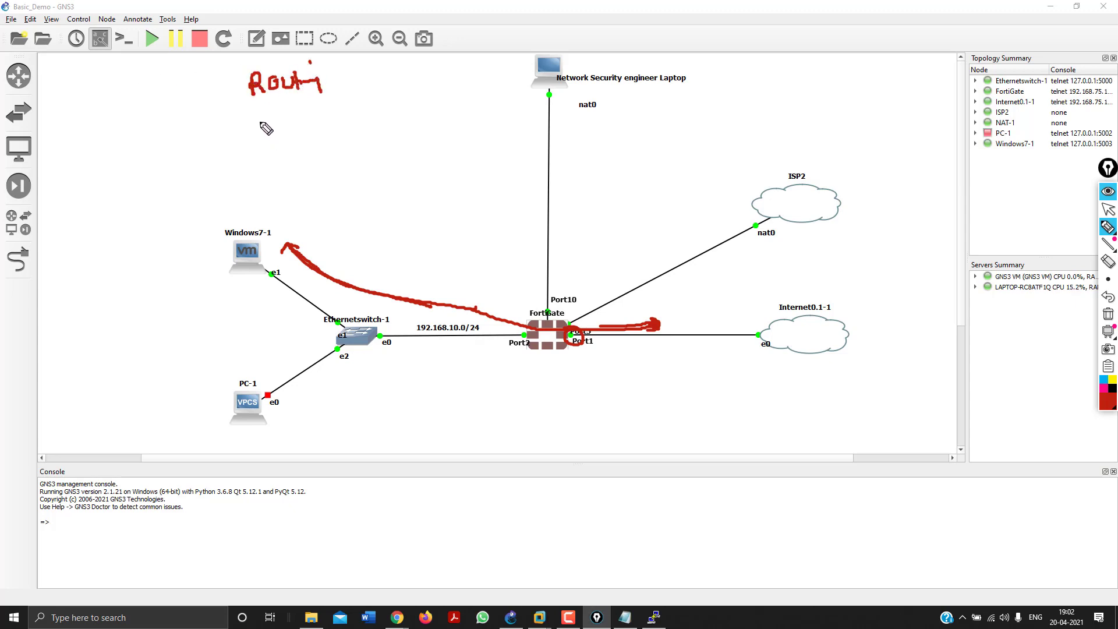
pyautogui.moveTo(260, 137)
pyautogui.mouseDown()
pyautogui.moveTo(287, 115)
pyautogui.moveTo(321, 117)
pyautogui.mouseUp()
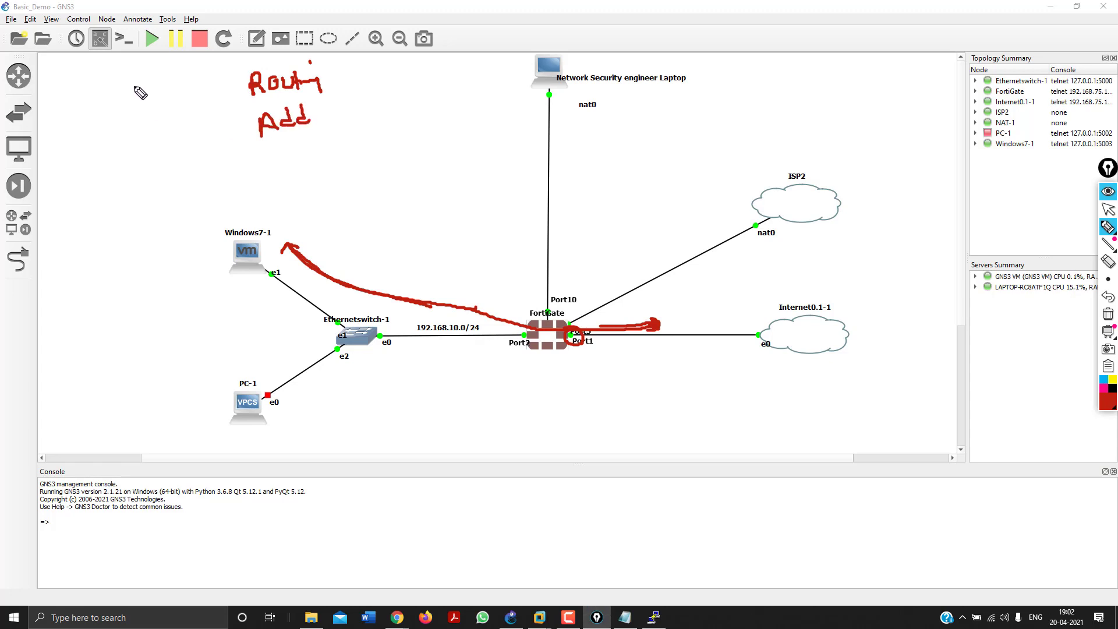
pyautogui.moveTo(121, 75)
pyautogui.mouseDown()
pyautogui.moveTo(122, 104)
pyautogui.moveTo(124, 87)
pyautogui.mouseUp()
pyautogui.moveTo(133, 86); pyautogui.dragTo(154, 100)
pyautogui.moveTo(165, 86); pyautogui.dragTo(172, 103)
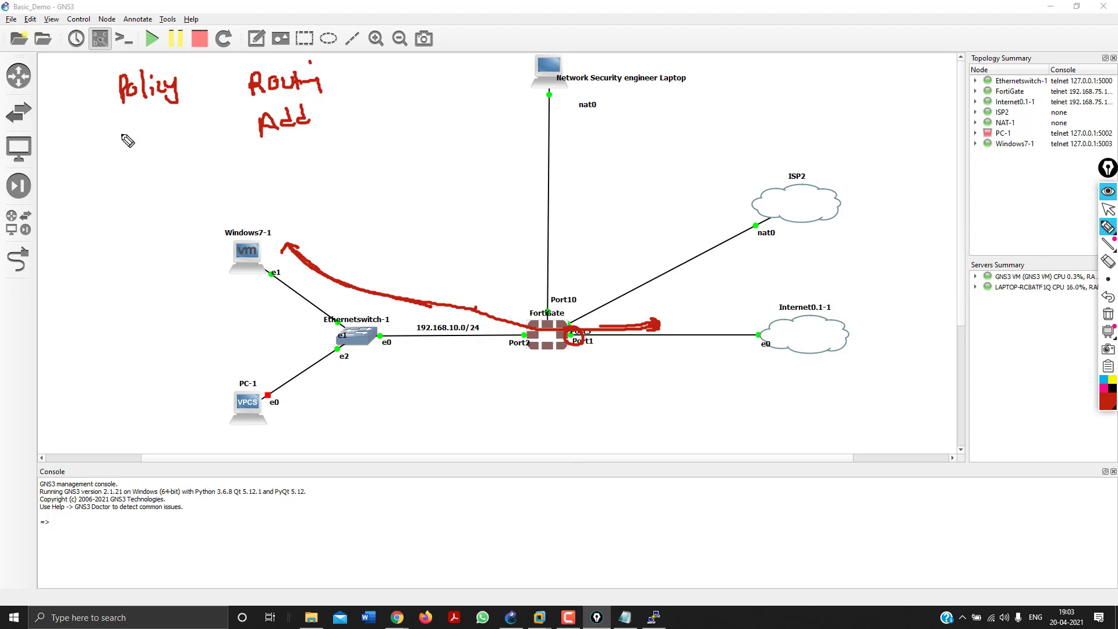
pyautogui.moveTo(123, 138)
pyautogui.mouseDown()
pyautogui.moveTo(124, 147)
pyautogui.moveTo(132, 133)
pyautogui.moveTo(144, 146)
pyautogui.moveTo(173, 142)
pyautogui.moveTo(198, 116)
pyautogui.mouseUp()
pyautogui.moveTo(201, 111); pyautogui.dragTo(203, 116)
pyautogui.moveTo(106, 111); pyautogui.dragTo(108, 116)
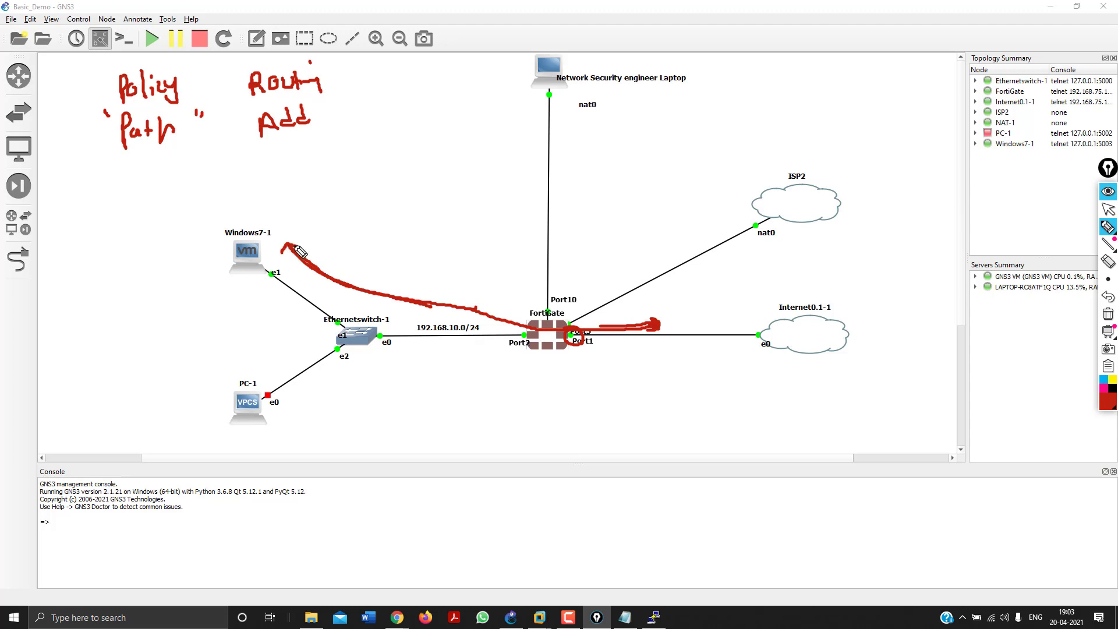
pyautogui.moveTo(294, 249); pyautogui.dragTo(355, 277)
# Circle ISP2, arrow the Internet and ISP2 clouds, and write a bracketed 'Memory & Performance' note.
pyautogui.moveTo(790, 156)
pyautogui.mouseDown()
pyautogui.moveTo(799, 169)
pyautogui.moveTo(775, 197)
pyautogui.moveTo(788, 144)
pyautogui.mouseUp()
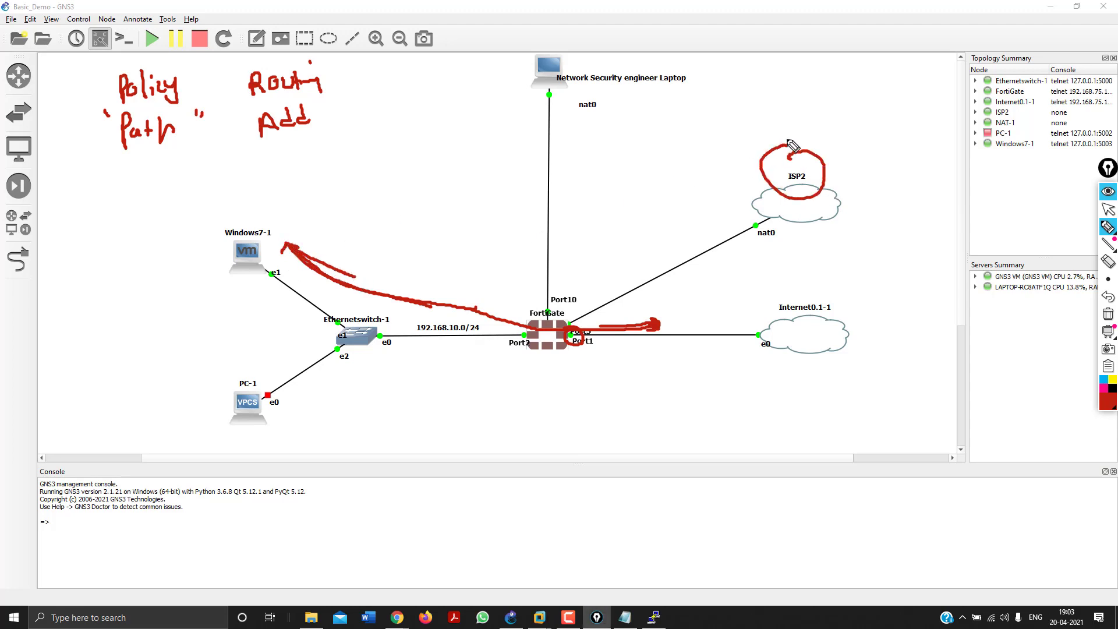
pyautogui.moveTo(381, 262)
pyautogui.mouseDown()
pyautogui.moveTo(411, 285)
pyautogui.moveTo(504, 290)
pyautogui.moveTo(589, 271)
pyautogui.mouseUp()
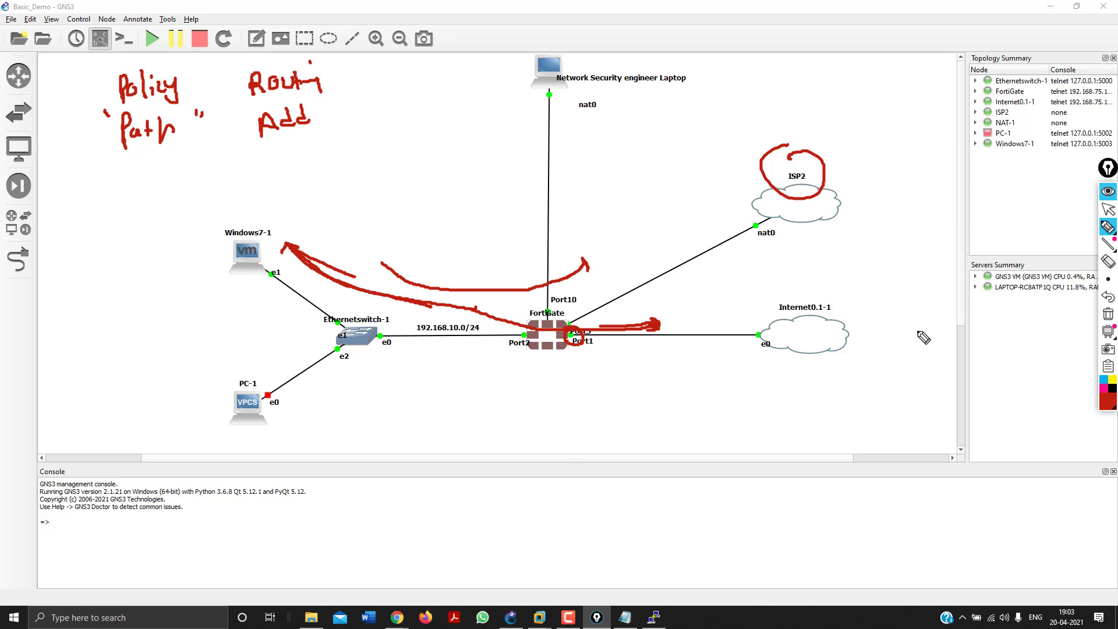
pyautogui.moveTo(865, 328); pyautogui.dragTo(919, 339)
pyautogui.moveTo(899, 208); pyautogui.dragTo(843, 193)
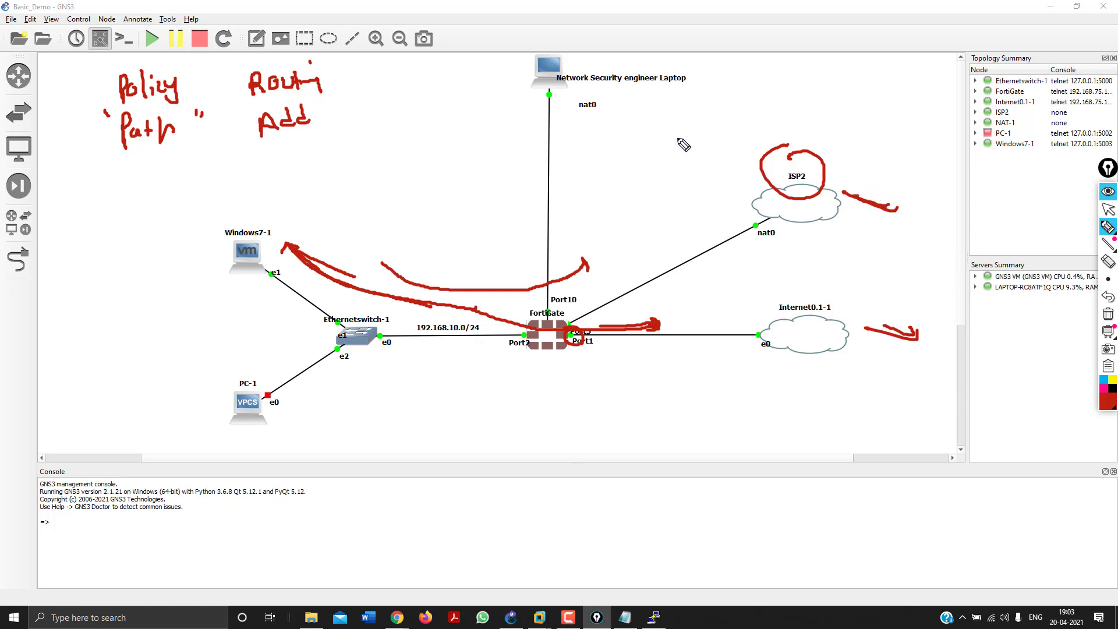
pyautogui.moveTo(622, 150)
pyautogui.mouseDown()
pyautogui.moveTo(708, 117)
pyautogui.moveTo(723, 131)
pyautogui.mouseUp()
pyautogui.moveTo(751, 94); pyautogui.dragTo(748, 113)
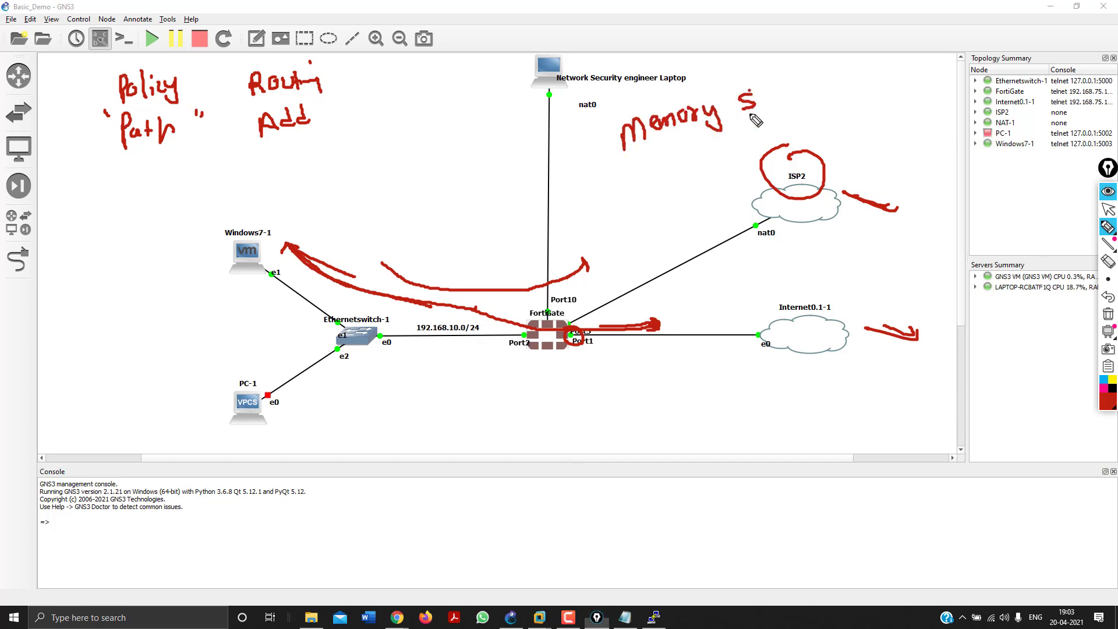
pyautogui.moveTo(655, 174); pyautogui.dragTo(817, 131)
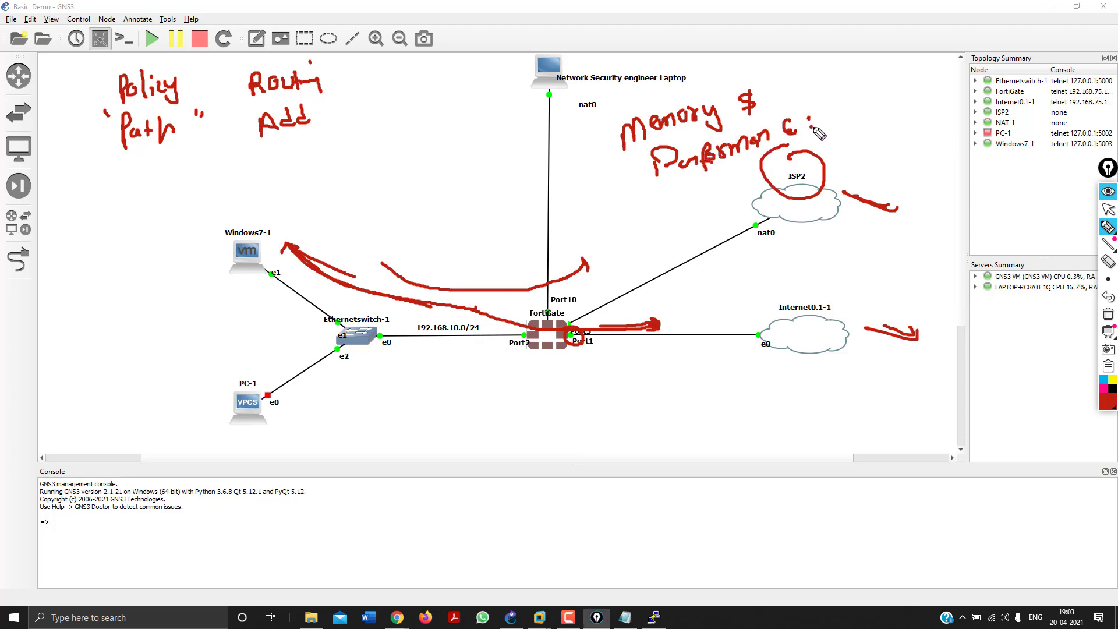
pyautogui.click(803, 91)
pyautogui.click(806, 102)
pyautogui.moveTo(605, 128); pyautogui.dragTo(628, 166)
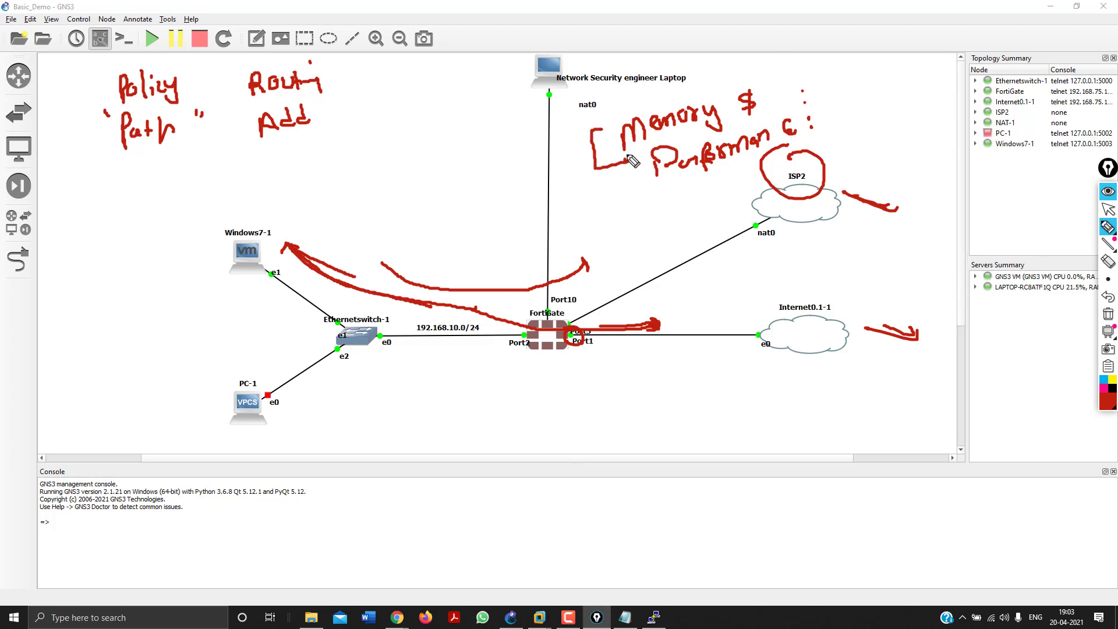
pyautogui.moveTo(560, 422)
pyautogui.mouseDown()
pyautogui.moveTo(541, 410)
pyautogui.moveTo(545, 363)
pyautogui.mouseUp()
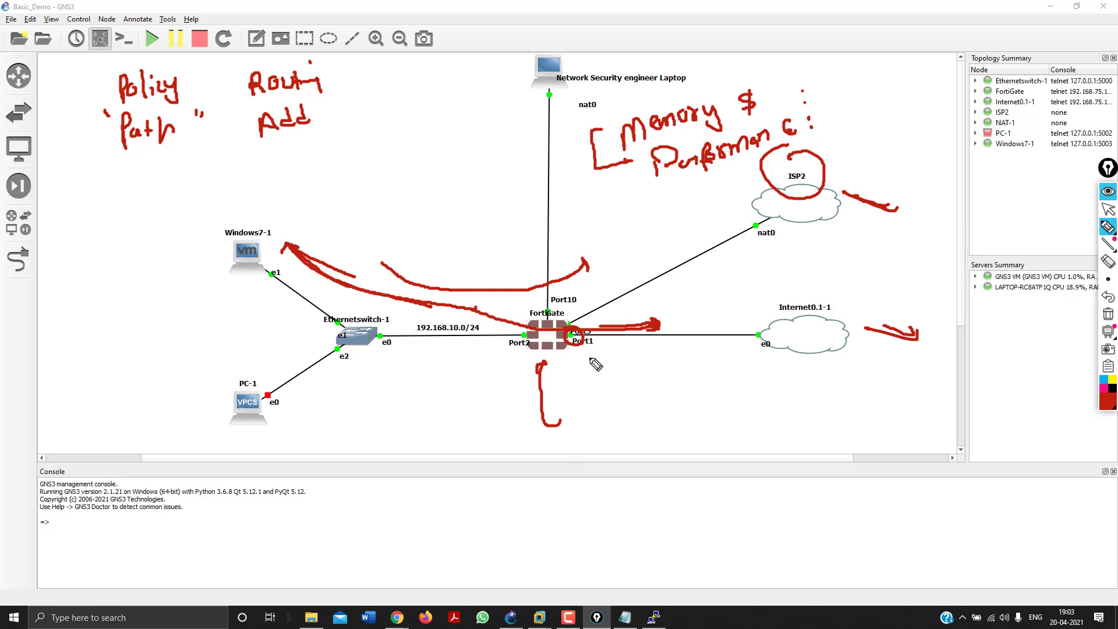
# Draw arrows and a 'member' label at the ISP2 and Port1–Internet links, then wipe the ink.
pyautogui.click(1109, 318)
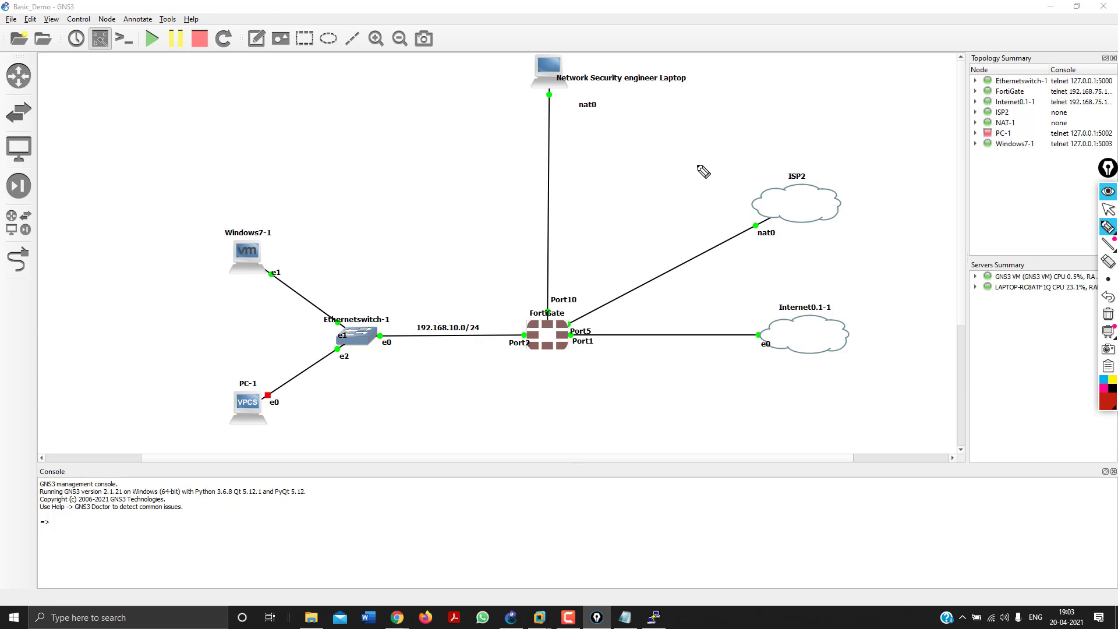
pyautogui.moveTo(675, 220); pyautogui.dragTo(692, 238)
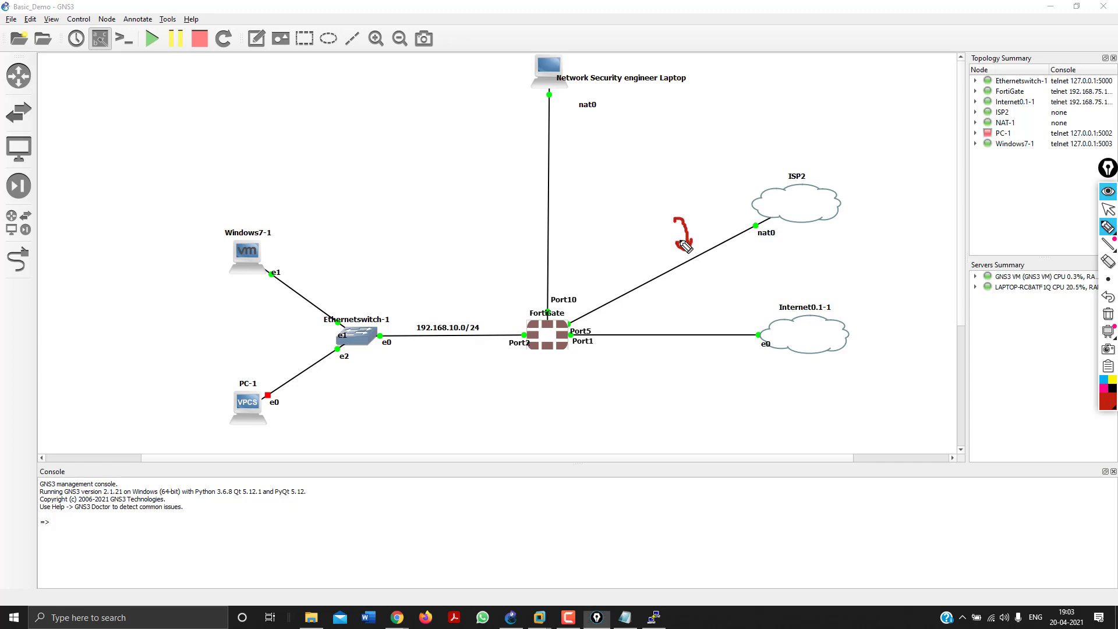
pyautogui.moveTo(699, 310)
pyautogui.mouseDown()
pyautogui.moveTo(701, 328)
pyautogui.moveTo(675, 294)
pyautogui.moveTo(758, 287)
pyautogui.mouseUp()
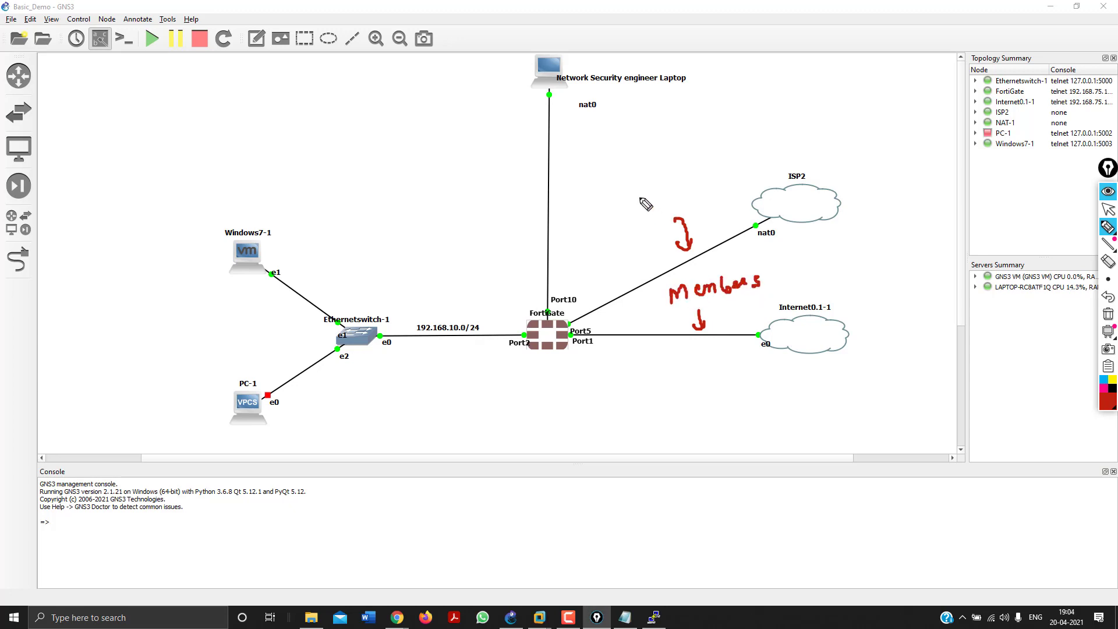
pyautogui.moveTo(639, 208)
pyautogui.mouseDown()
pyautogui.moveTo(687, 197)
pyautogui.moveTo(711, 175)
pyautogui.moveTo(737, 180)
pyautogui.moveTo(727, 186)
pyautogui.mouseUp()
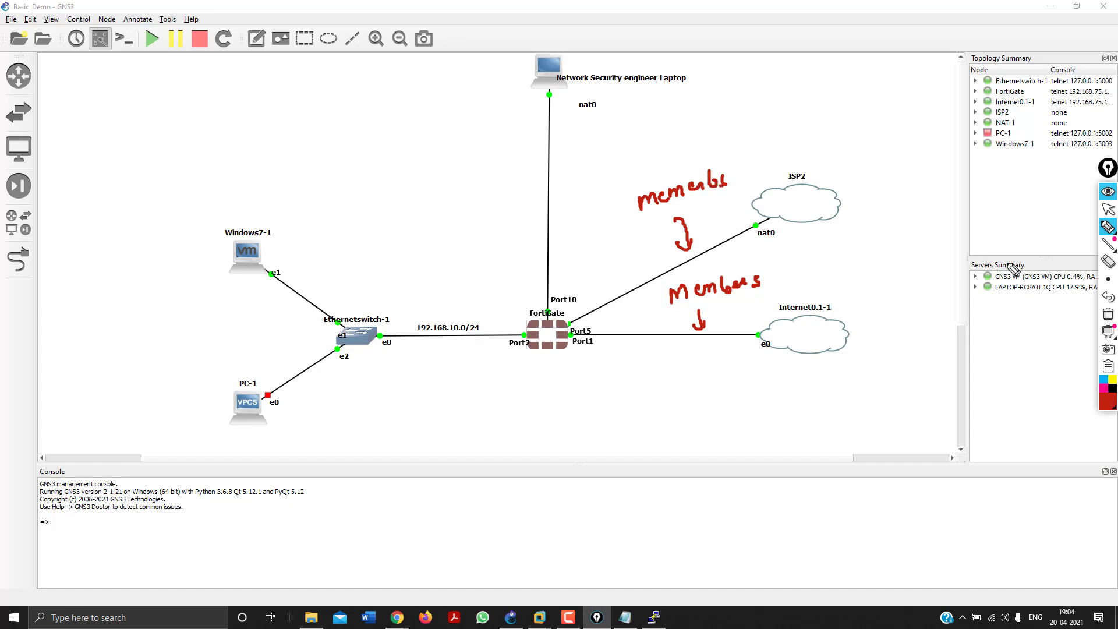
pyautogui.click(1108, 314)
pyautogui.click(1108, 208)
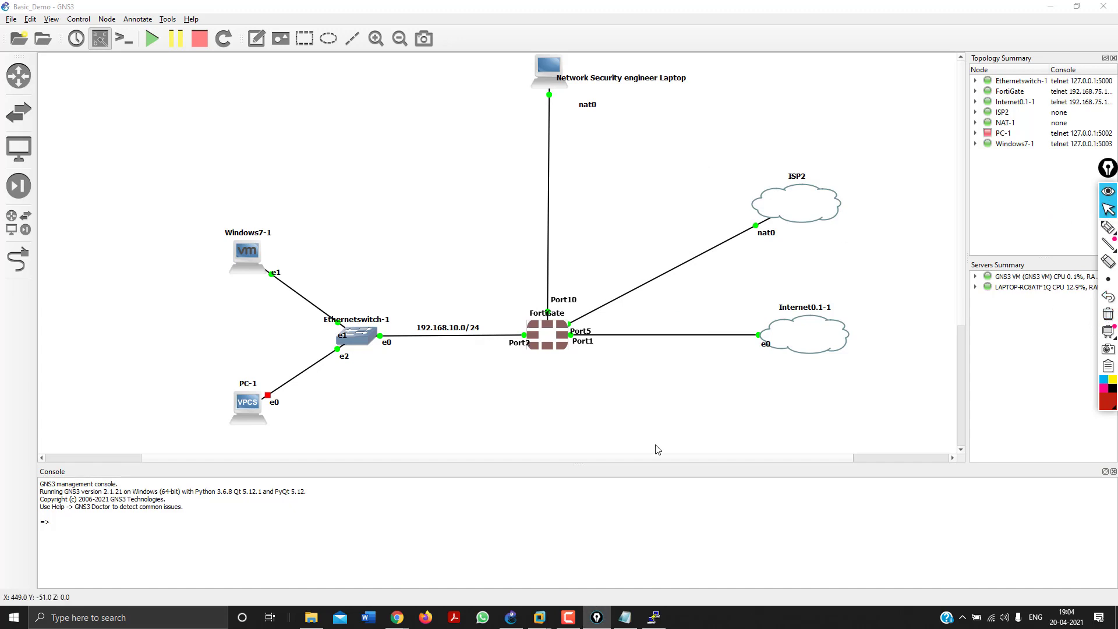
# Expand the port2-to-port1 policy group to confirm the 'all to all' policy, then switch to the Windows 7 VM.
pyautogui.moveTo(403, 624)
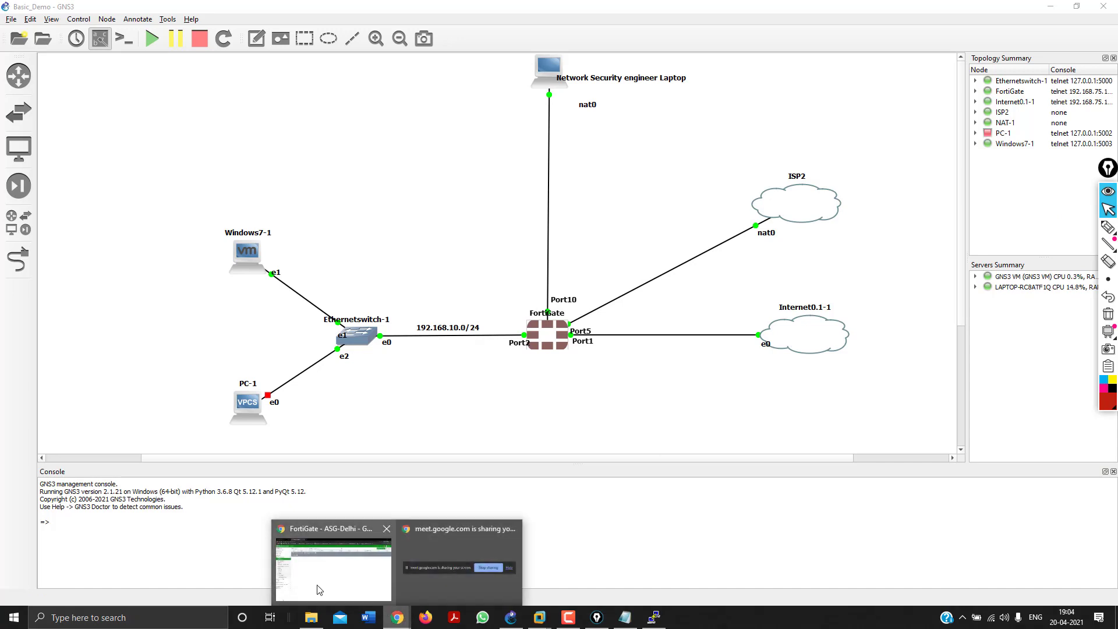
pyautogui.click(315, 529)
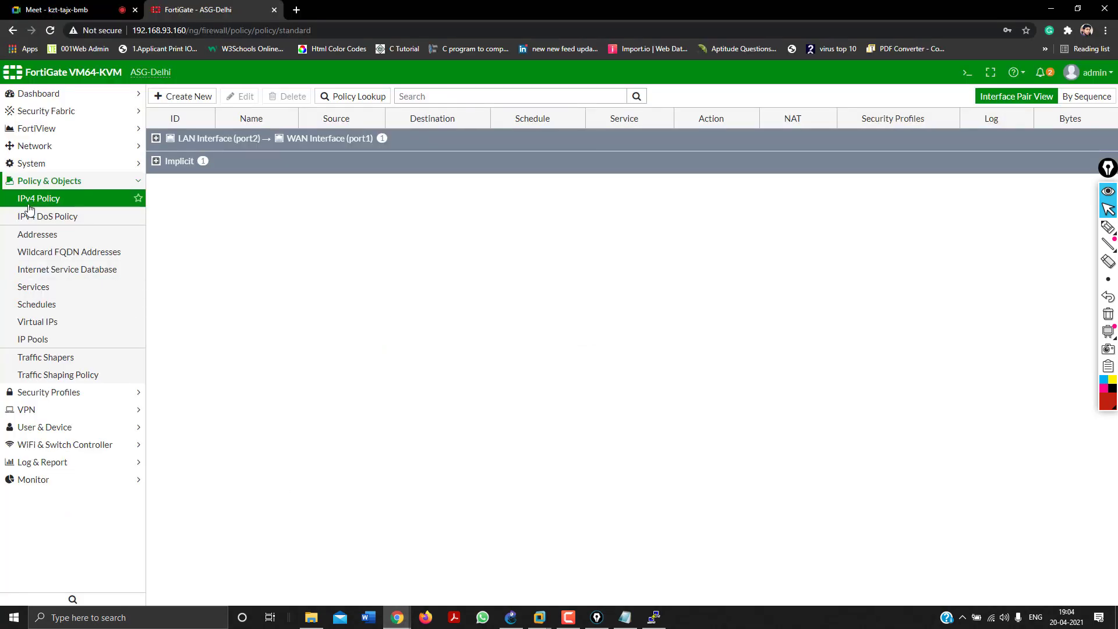
pyautogui.click(156, 139)
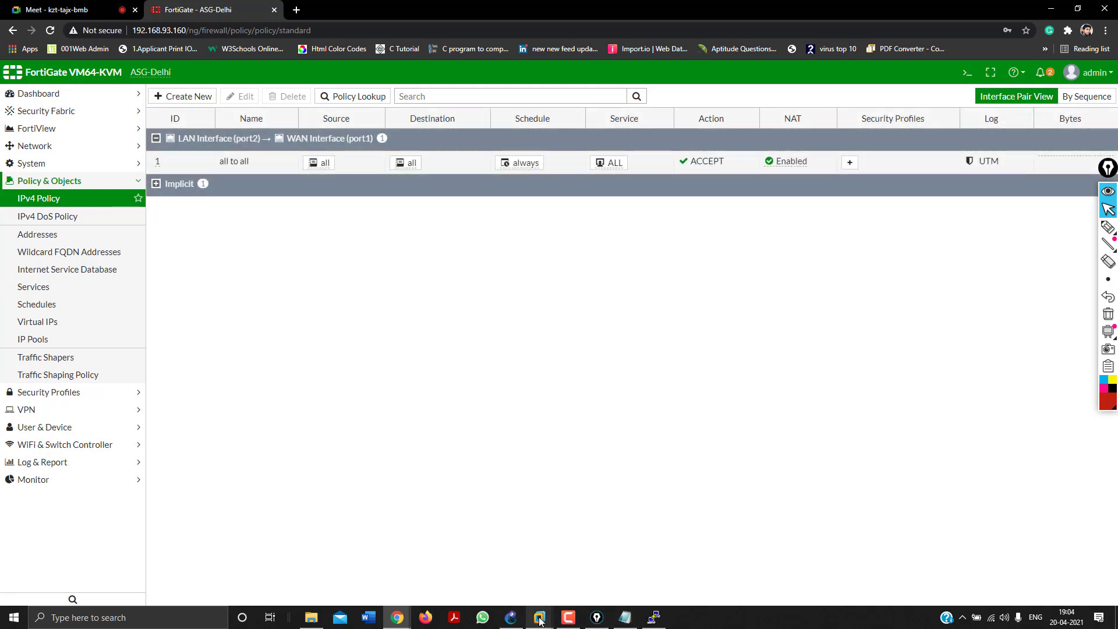
pyautogui.moveTo(540, 621)
pyautogui.click(550, 515)
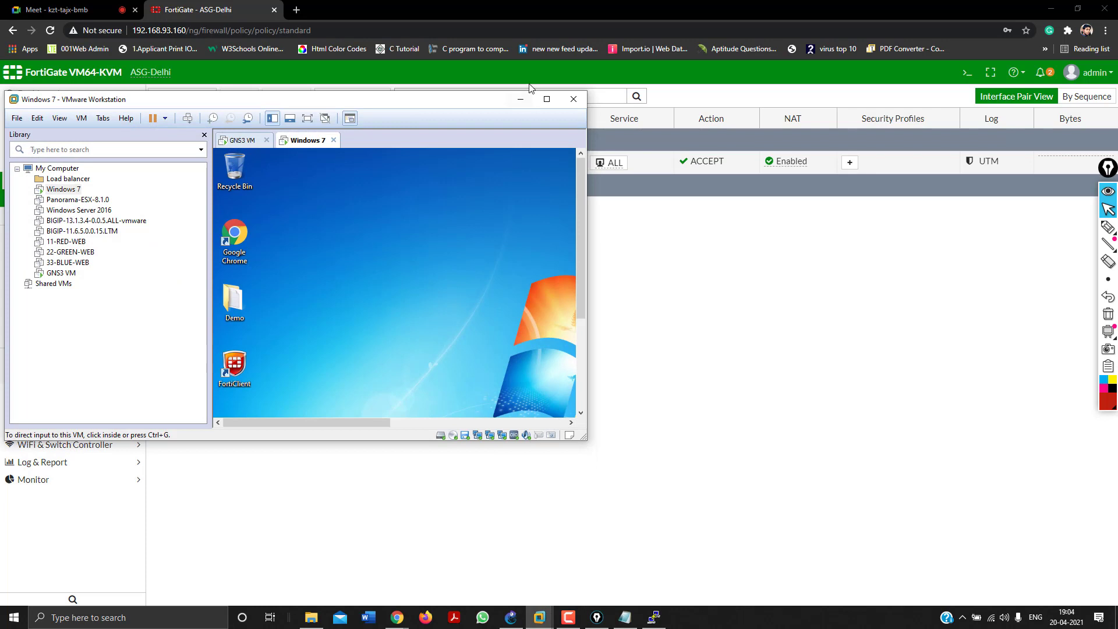
# Maximize the Windows 7 VM, run ping 8.8.8.8 with TTL=125 replies, and launch Chrome.
pyautogui.click(546, 98)
pyautogui.click(467, 301)
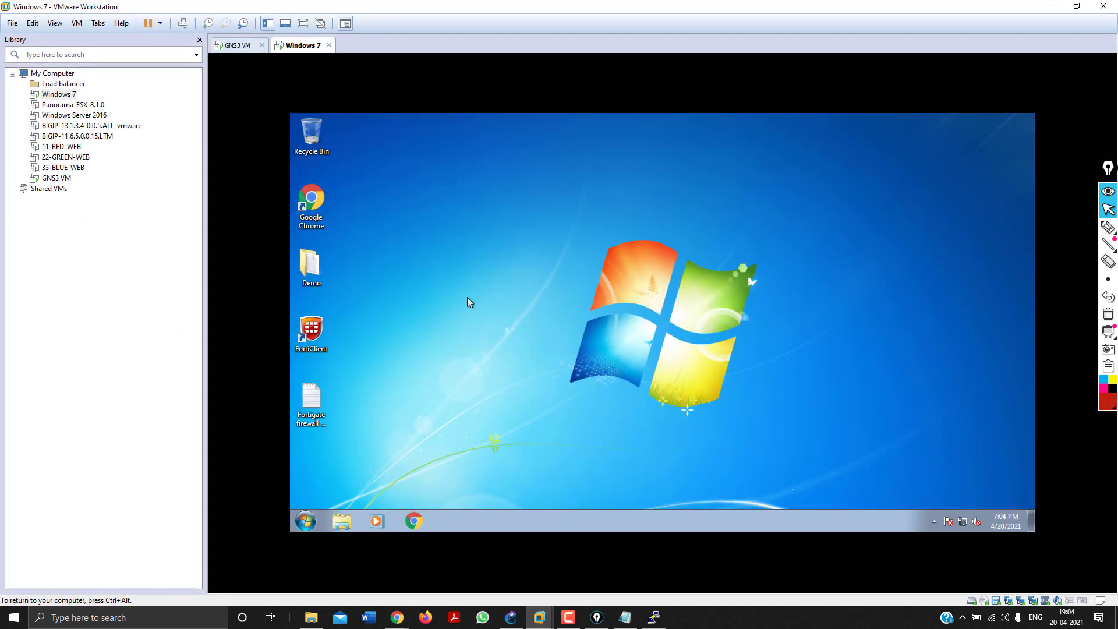
pyautogui.press('super+r')
pyautogui.write('ping')
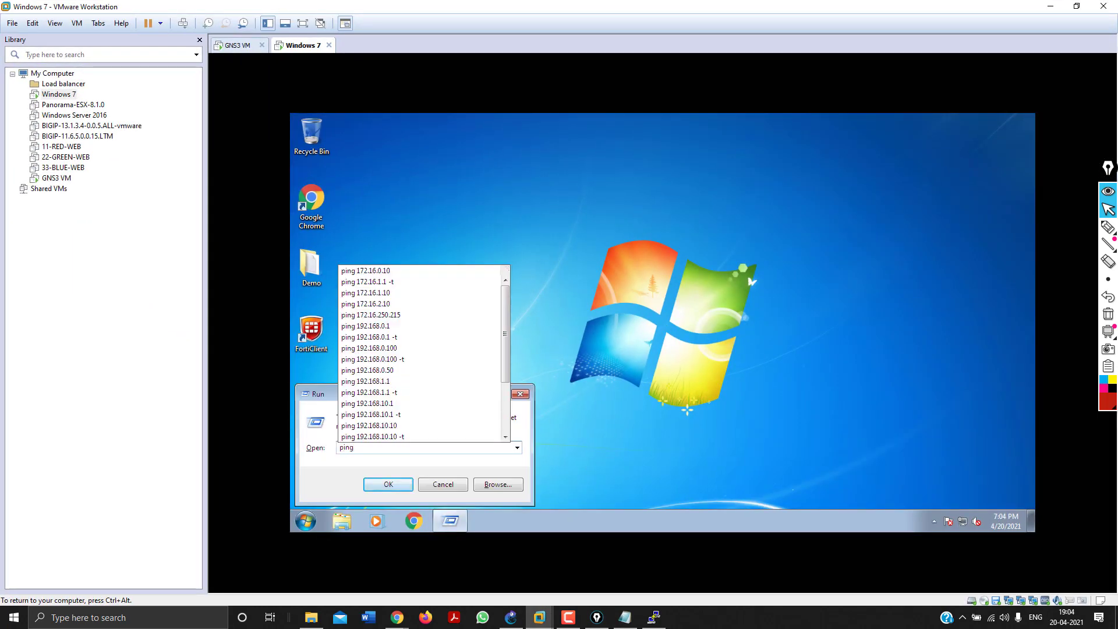
pyautogui.write(' 8.8.8.8.')
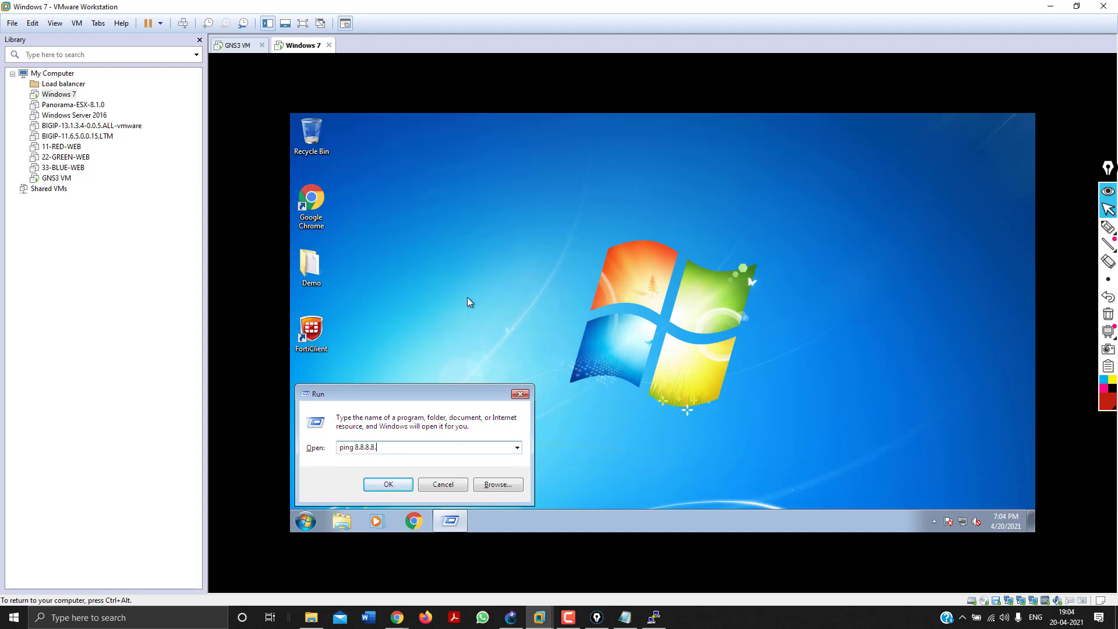
pyautogui.press('Return')
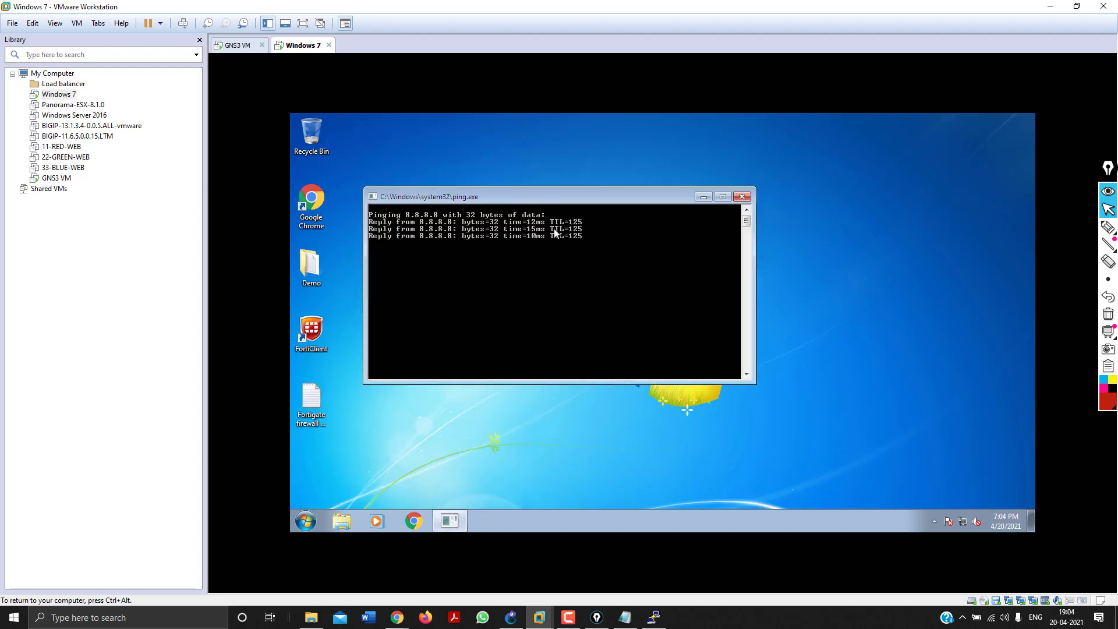
pyautogui.click(315, 210)
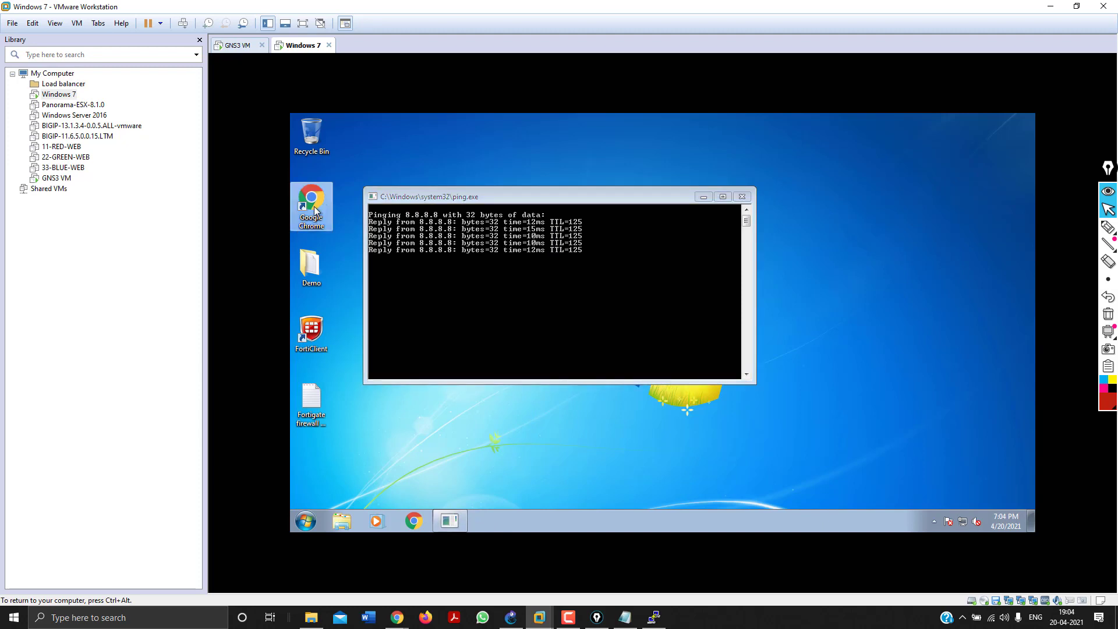
pyautogui.doubleClick(315, 211)
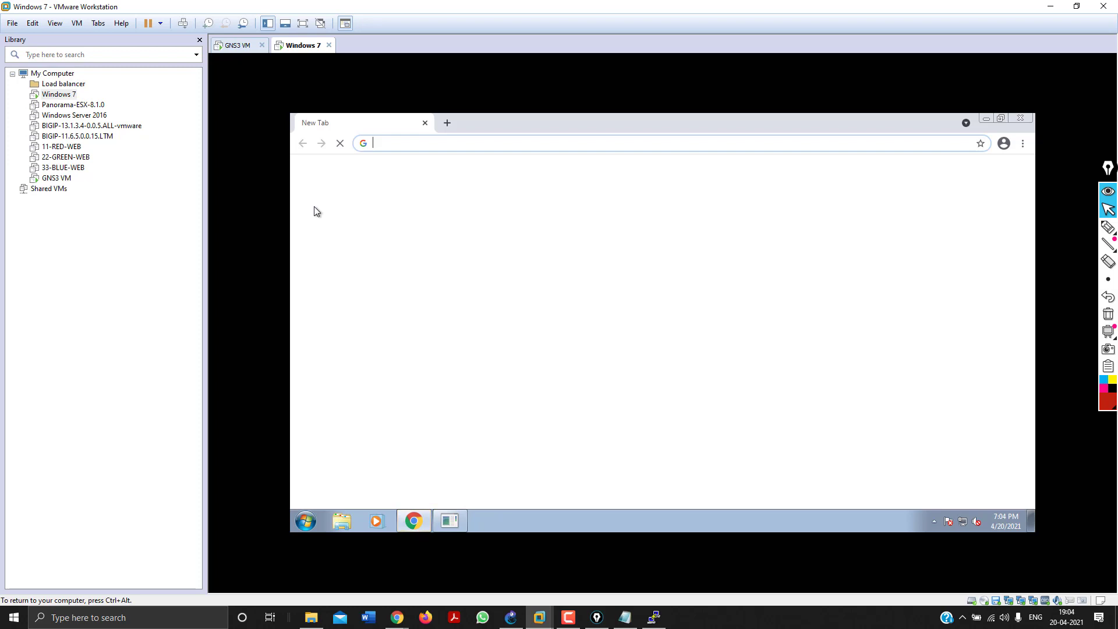
# Search google.co.in for 'asg techsolutions' in the VM's Chrome, blocking the location prompt, then minimize VMware.
pyautogui.write('goo')
pyautogui.press('Return')
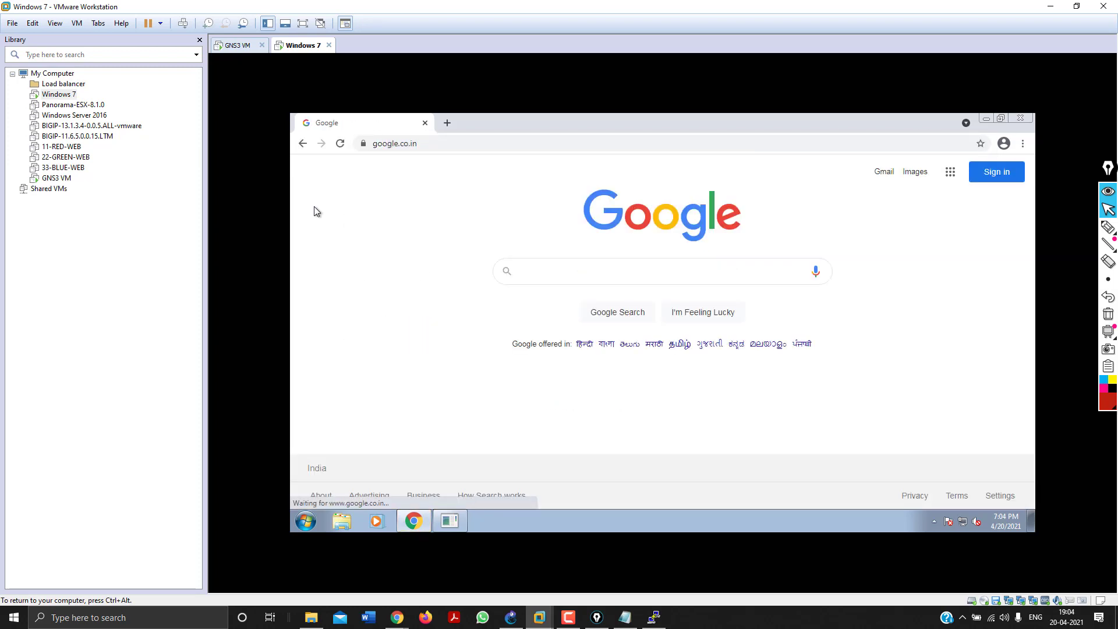
pyautogui.write('asg')
pyautogui.press('Return')
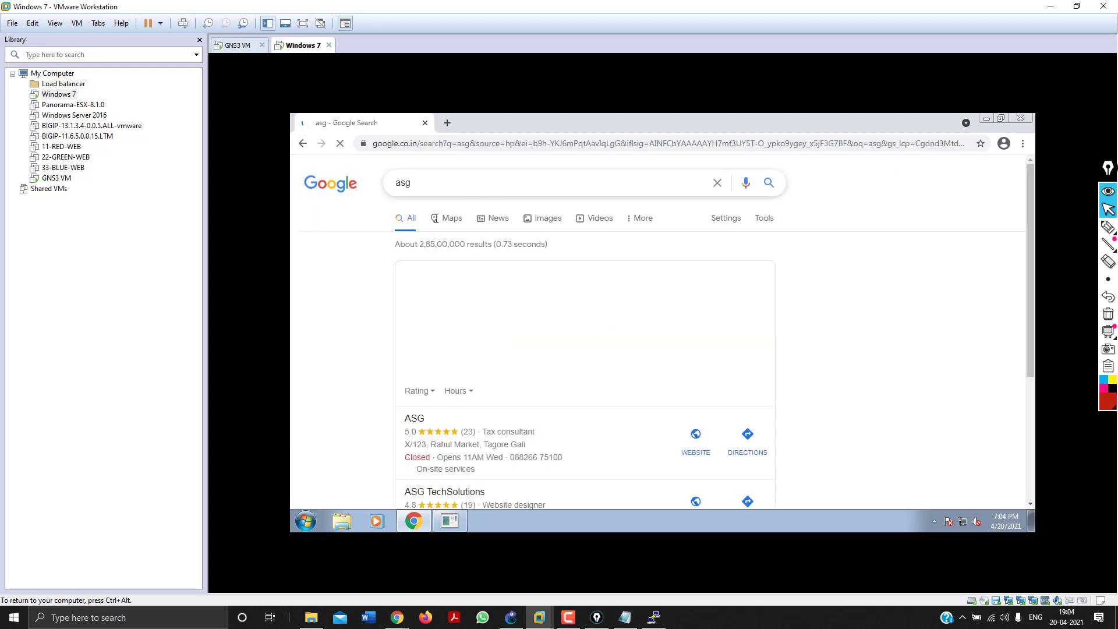
pyautogui.click(441, 186)
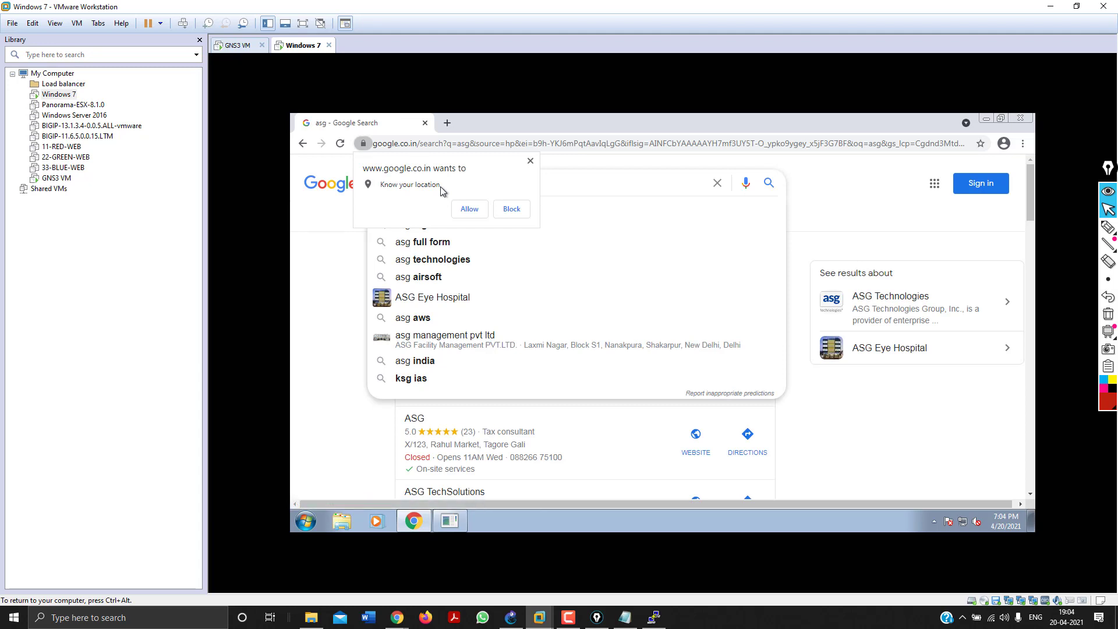
pyautogui.click(504, 210)
pyautogui.write('t')
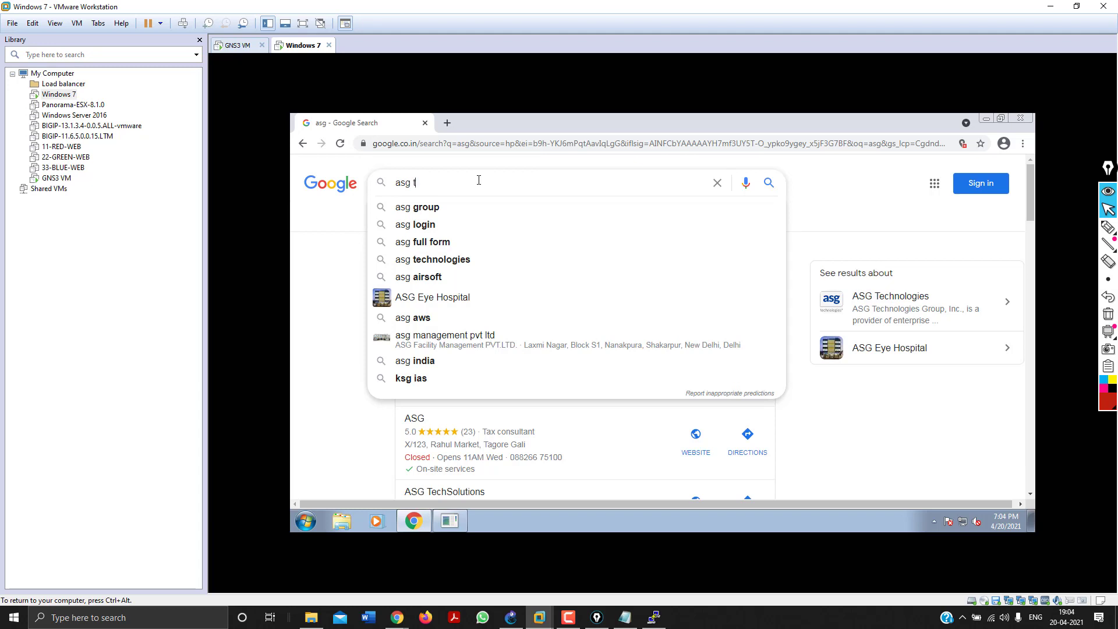
pyautogui.write('echsolutio')
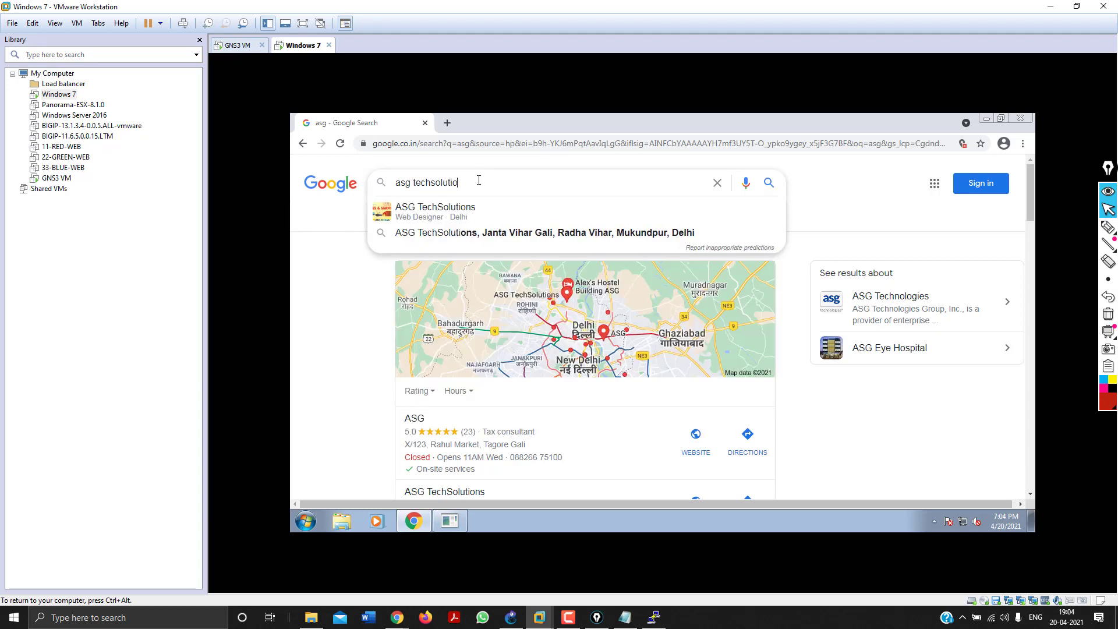
pyautogui.write('ns')
pyautogui.press('Return')
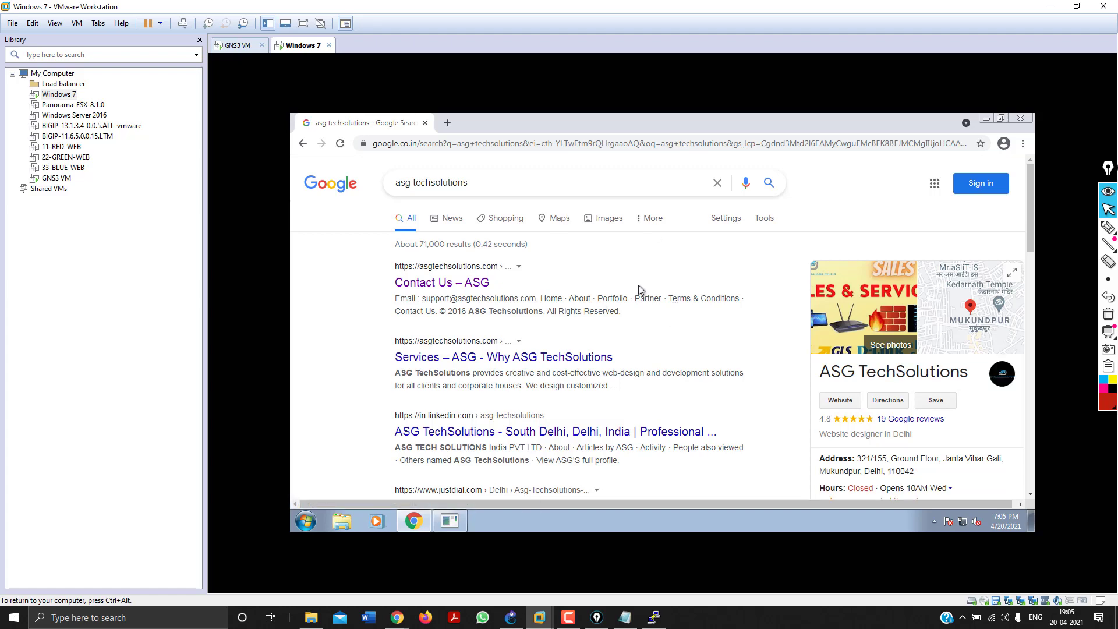
pyautogui.click(1049, 6)
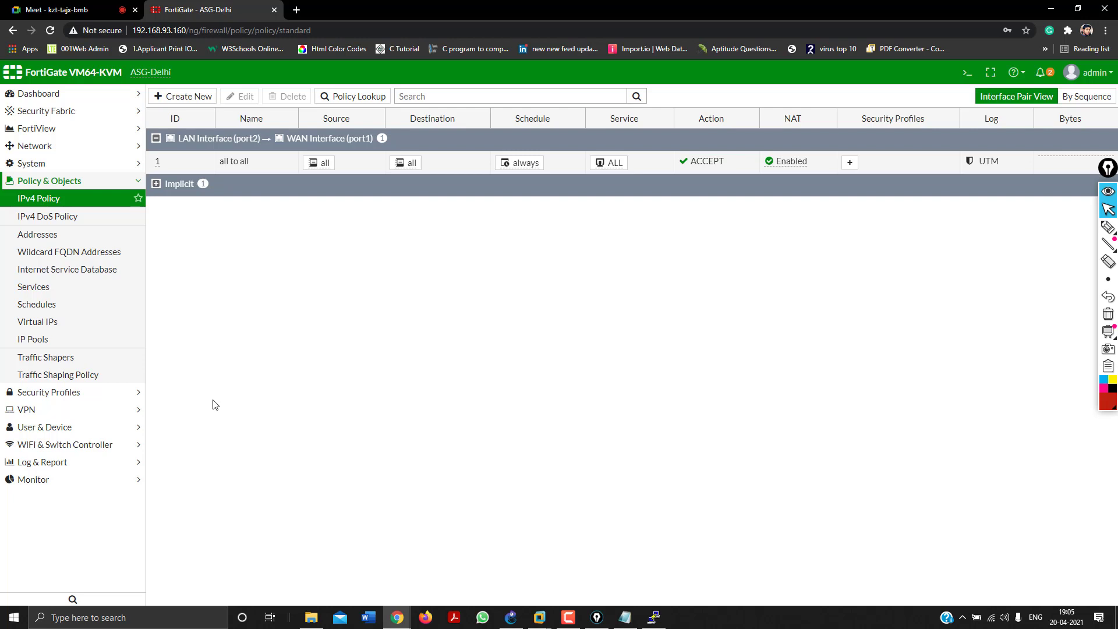
# Go to the empty VPN > IPsec Tunnels page and expand the Network section in the sidebar.
pyautogui.click(71, 426)
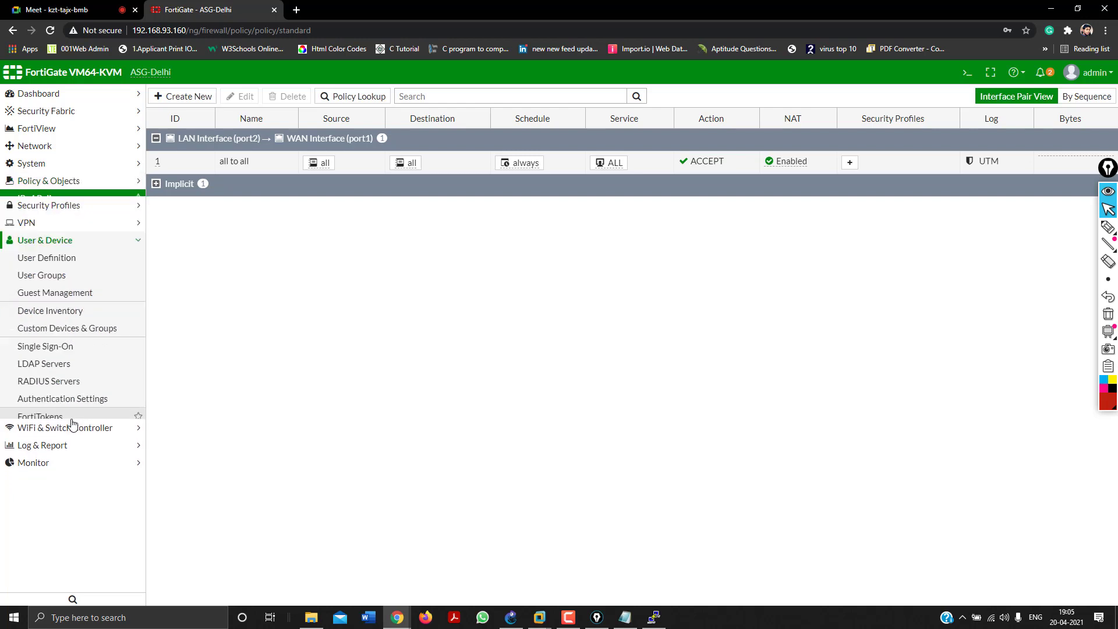
pyautogui.click(61, 217)
pyautogui.click(55, 234)
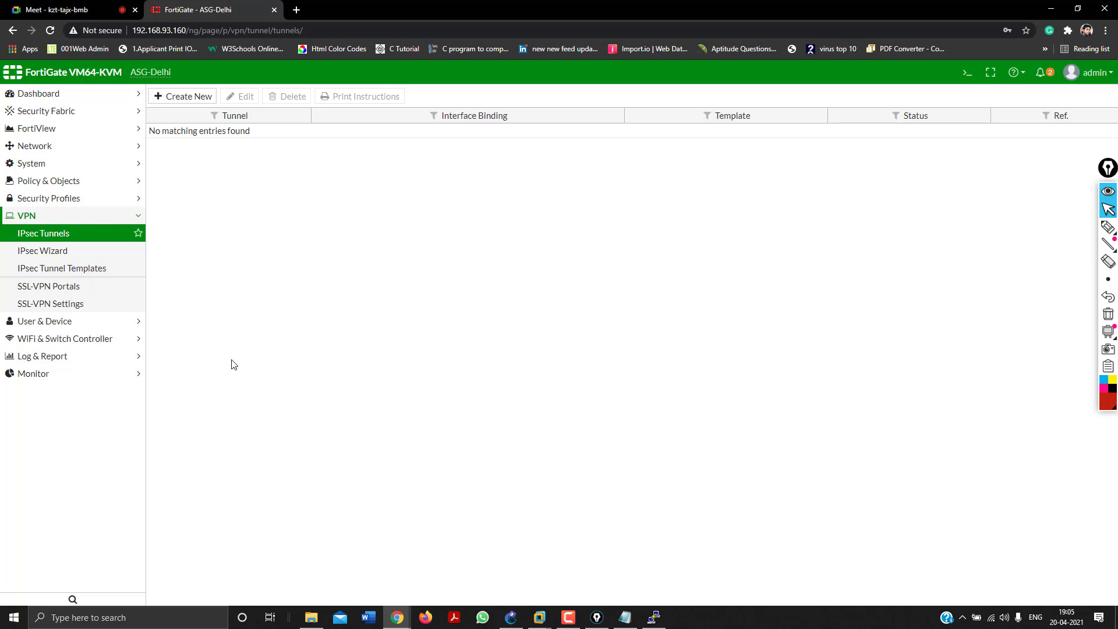
pyautogui.click(46, 145)
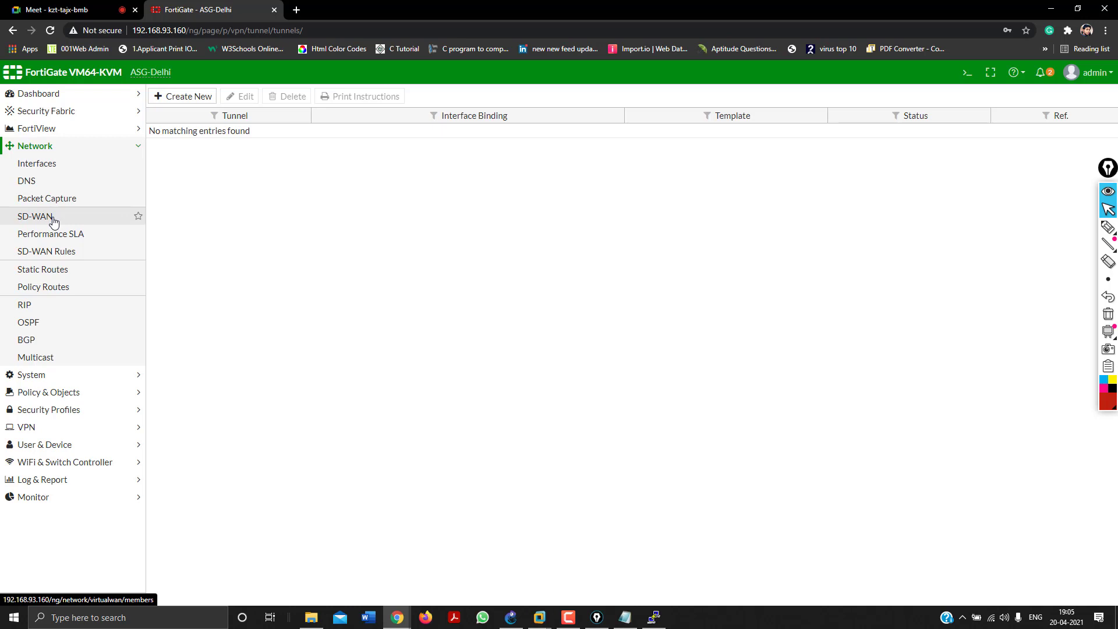
# Enable SD-WAN and add a member entry with gateway 0.0.0.0, interface not yet chosen.
pyautogui.click(36, 217)
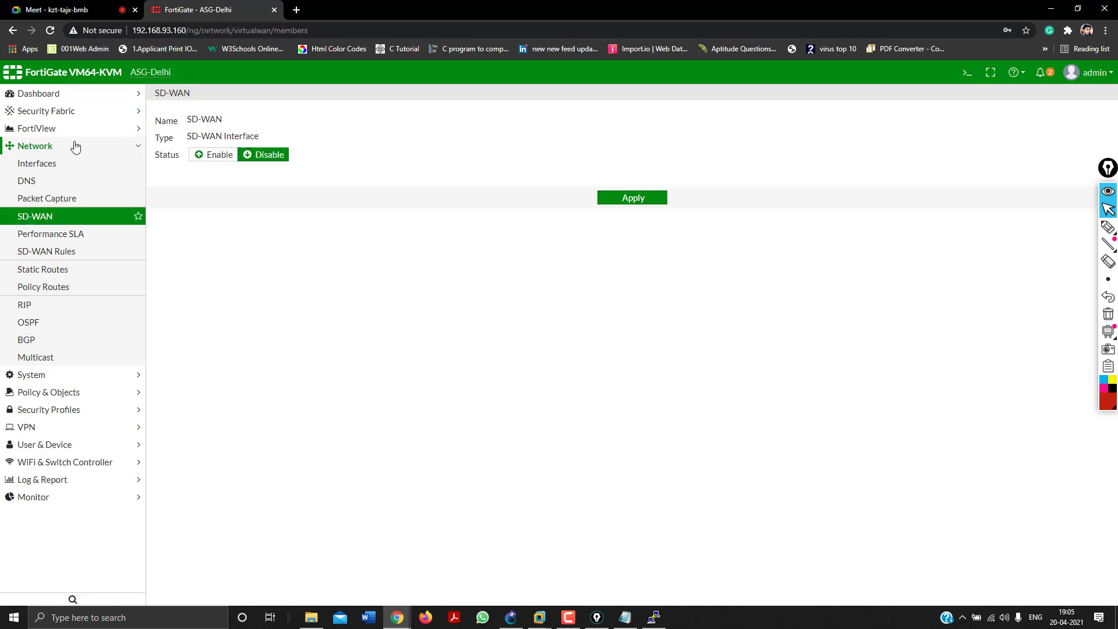
pyautogui.click(211, 155)
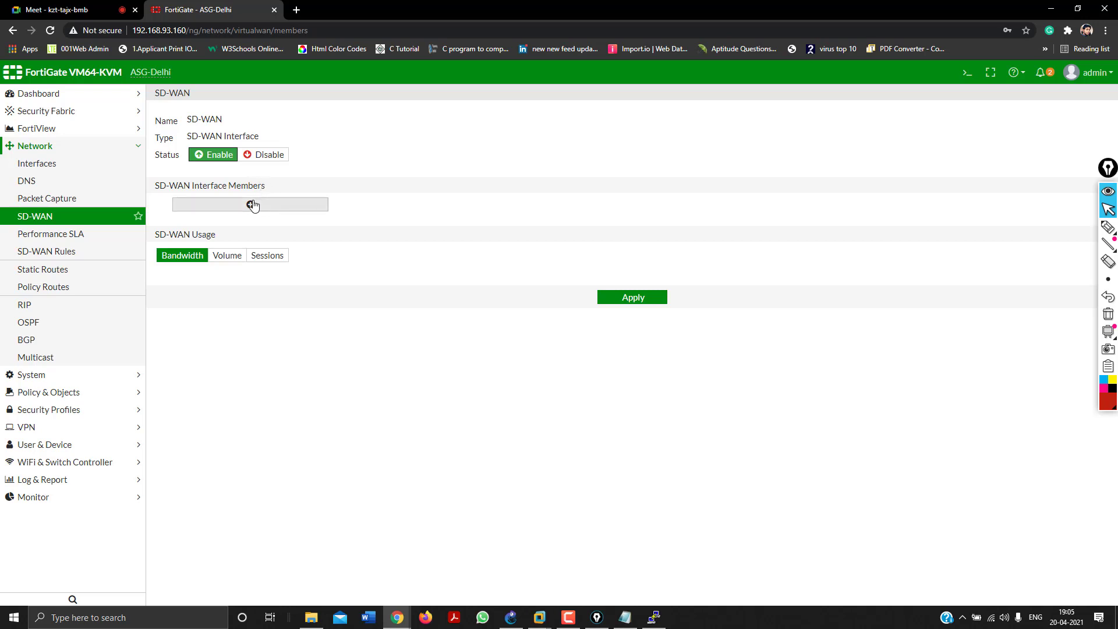
pyautogui.click(251, 204)
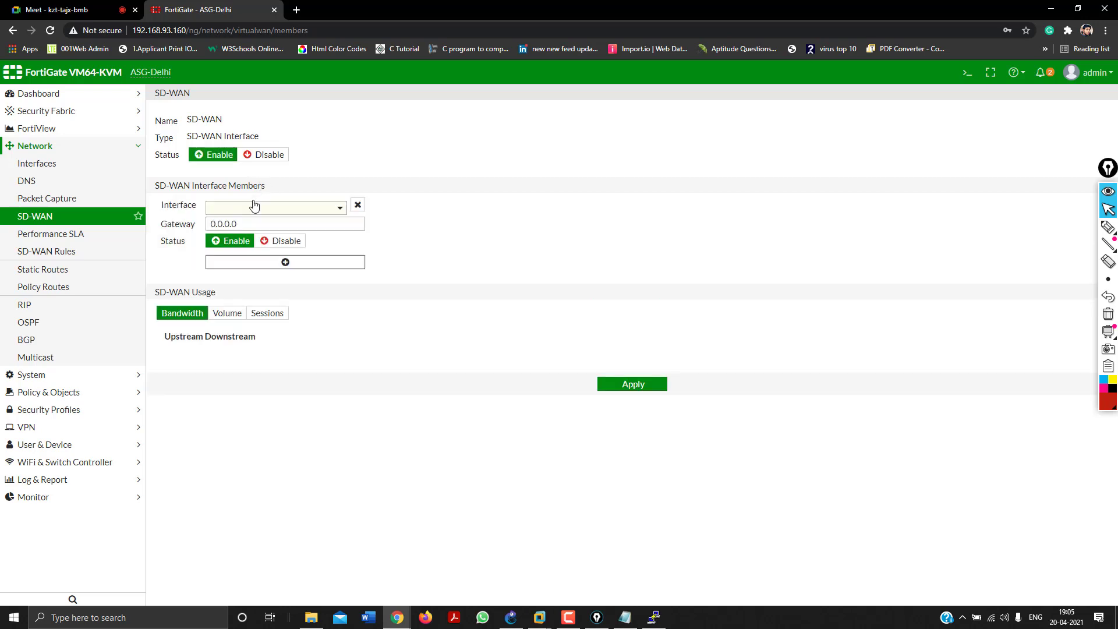
pyautogui.click(300, 208)
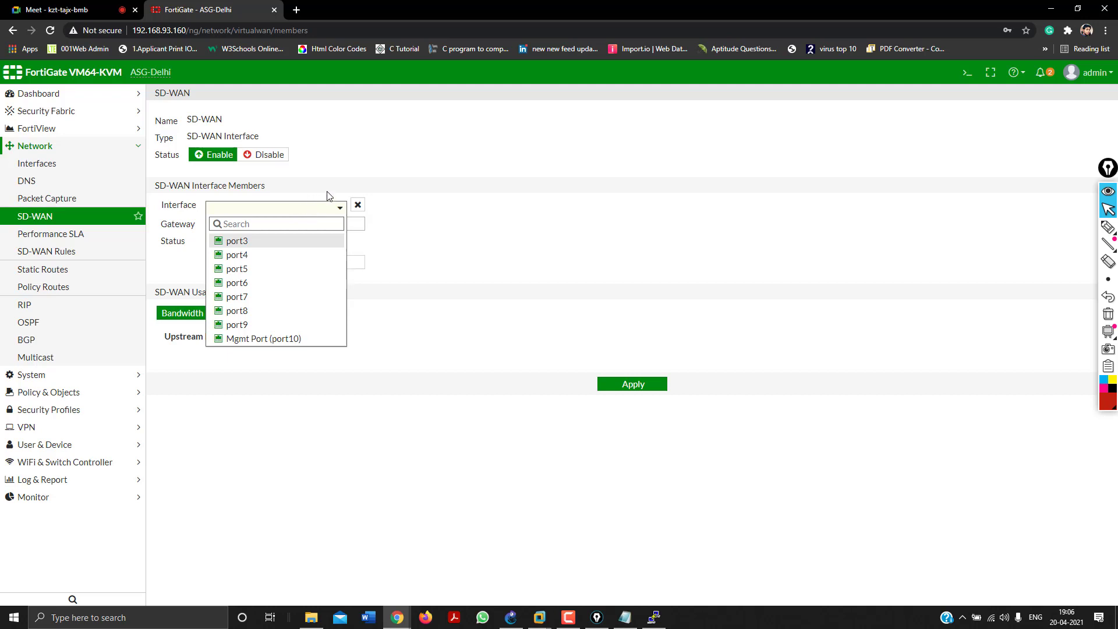
pyautogui.click(1108, 227)
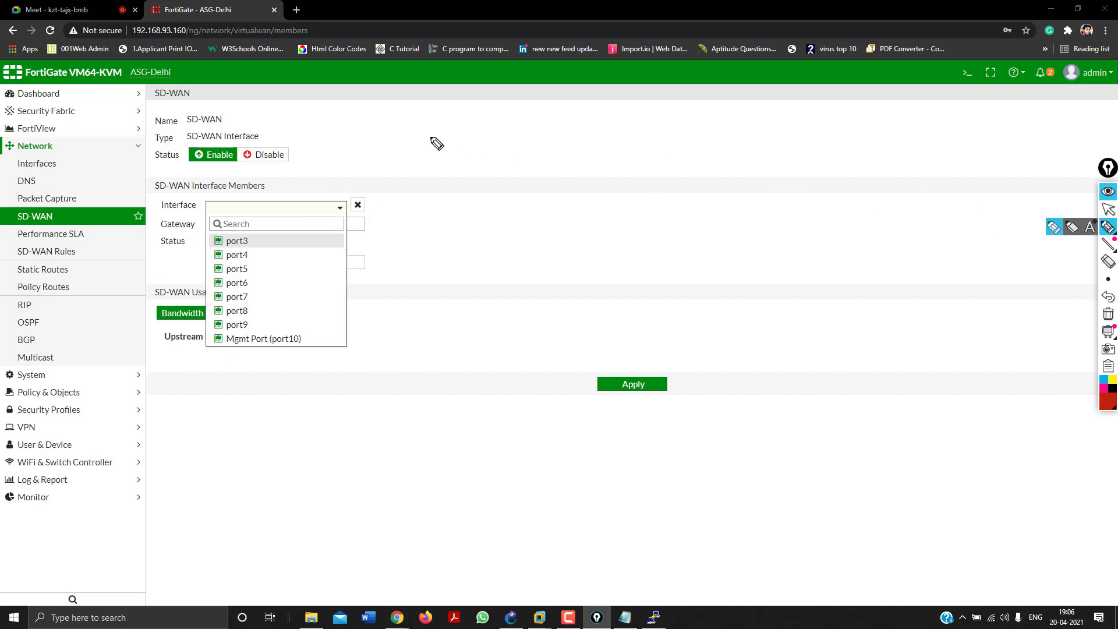
# Draw red annotations over the SD-WAN member's interface list, then erase them all.
pyautogui.moveTo(444, 126)
pyautogui.mouseDown()
pyautogui.moveTo(429, 148)
pyautogui.moveTo(522, 143)
pyautogui.moveTo(544, 125)
pyautogui.moveTo(555, 142)
pyautogui.moveTo(575, 124)
pyautogui.moveTo(604, 133)
pyautogui.moveTo(623, 120)
pyautogui.mouseUp()
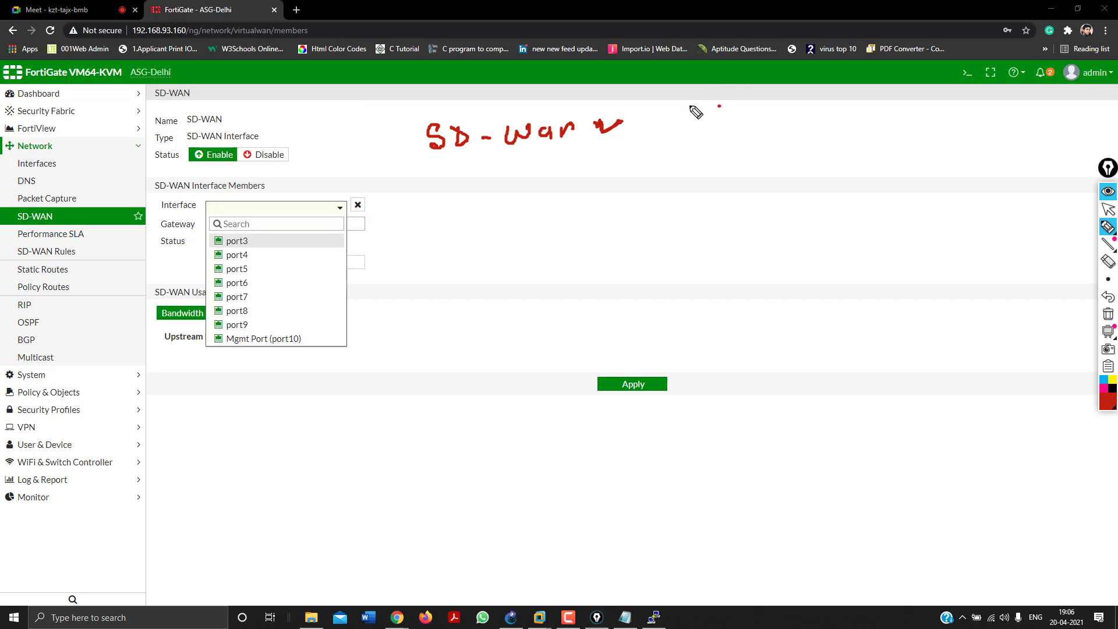
pyautogui.moveTo(686, 105); pyautogui.dragTo(802, 103)
pyautogui.moveTo(743, 124); pyautogui.dragTo(812, 132)
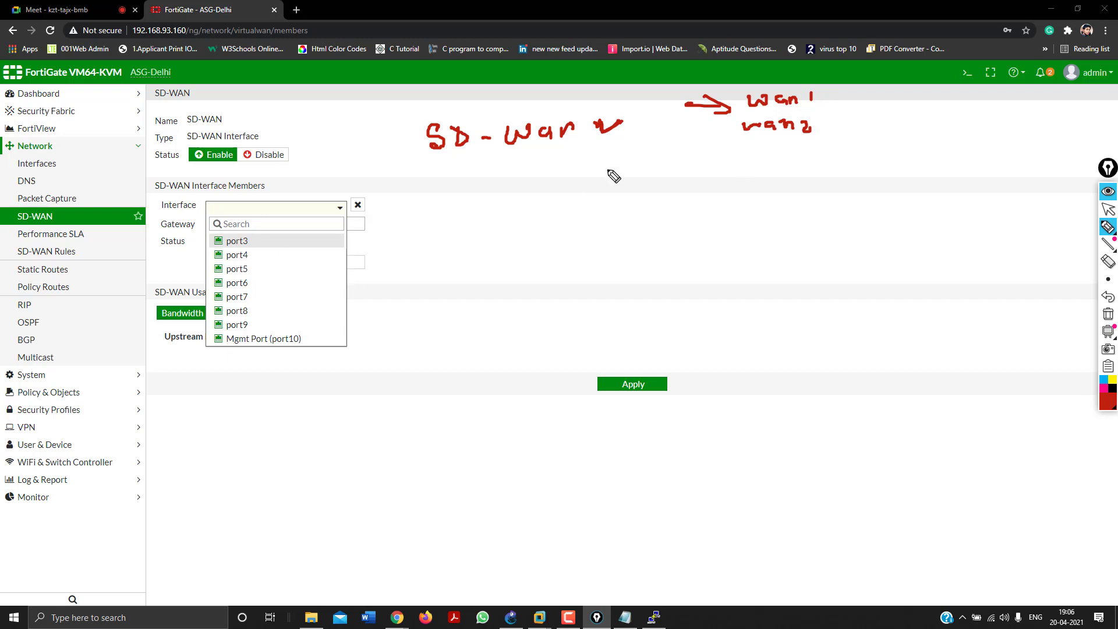
pyautogui.moveTo(747, 150)
pyautogui.mouseDown()
pyautogui.moveTo(815, 153)
pyautogui.moveTo(822, 163)
pyautogui.mouseUp()
pyautogui.moveTo(841, 93)
pyautogui.mouseDown()
pyautogui.moveTo(858, 95)
pyautogui.moveTo(864, 166)
pyautogui.mouseUp()
pyautogui.moveTo(834, 131); pyautogui.dragTo(854, 131)
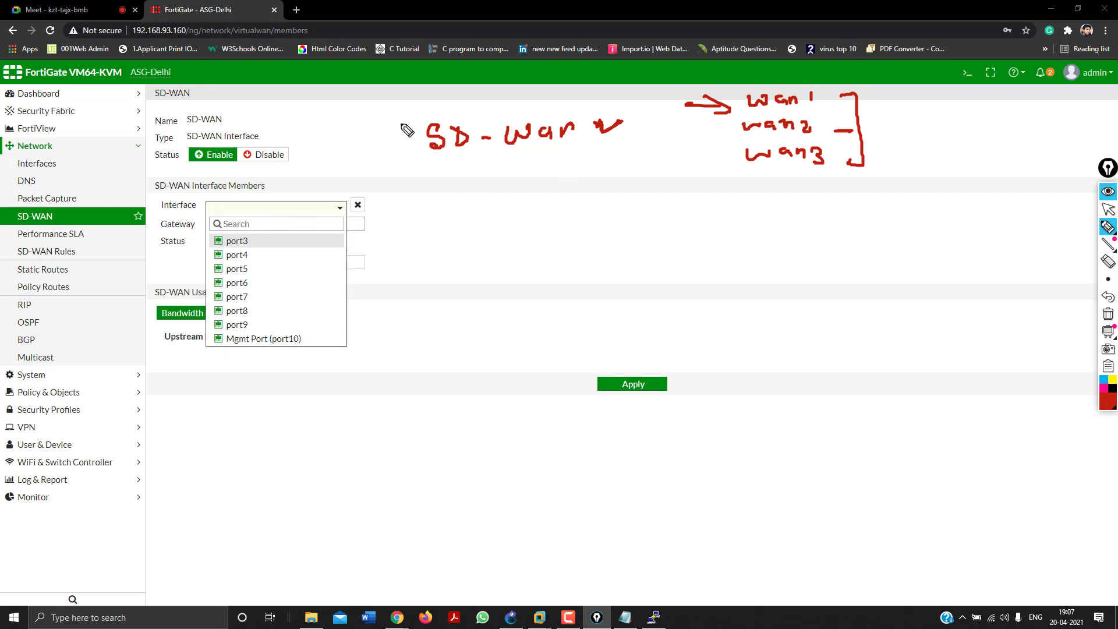
pyautogui.moveTo(496, 226)
pyautogui.mouseDown()
pyautogui.moveTo(502, 255)
pyautogui.moveTo(495, 233)
pyautogui.moveTo(514, 239)
pyautogui.mouseUp()
pyautogui.moveTo(529, 226); pyautogui.dragTo(552, 250)
pyautogui.moveTo(558, 238)
pyautogui.mouseDown()
pyautogui.moveTo(562, 267)
pyautogui.moveTo(596, 247)
pyautogui.mouseUp()
pyautogui.moveTo(625, 224)
pyautogui.mouseDown()
pyautogui.moveTo(616, 244)
pyautogui.moveTo(643, 248)
pyautogui.moveTo(660, 233)
pyautogui.moveTo(636, 238)
pyautogui.mouseUp()
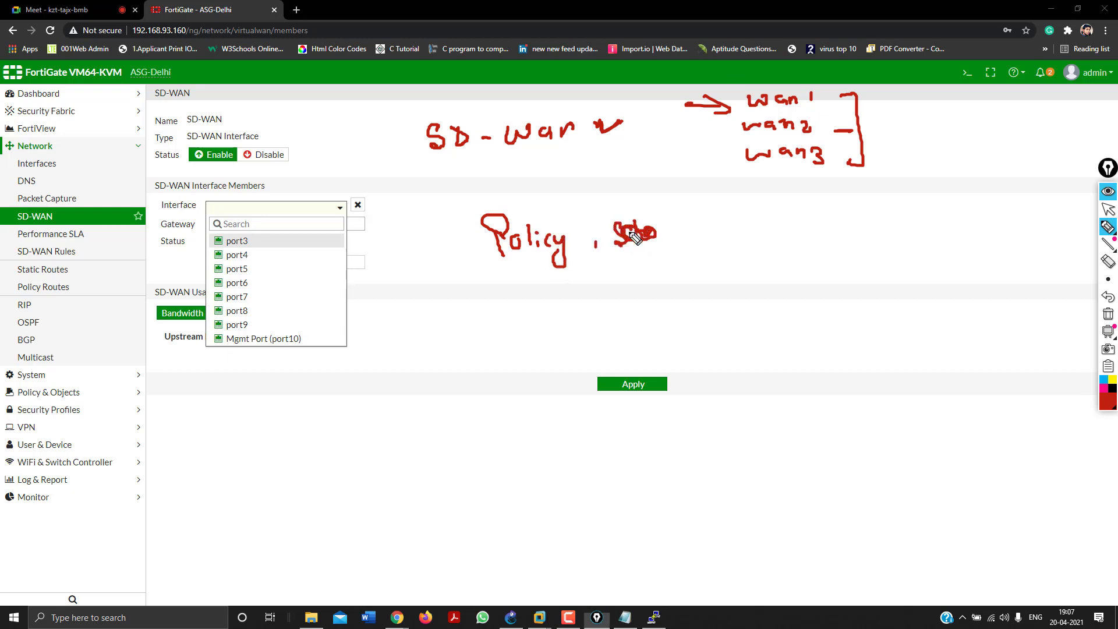
pyautogui.moveTo(511, 285); pyautogui.dragTo(526, 278)
pyautogui.moveTo(531, 280)
pyautogui.mouseDown()
pyautogui.moveTo(532, 302)
pyautogui.moveTo(535, 289)
pyautogui.moveTo(597, 299)
pyautogui.moveTo(609, 285)
pyautogui.moveTo(669, 291)
pyautogui.mouseUp()
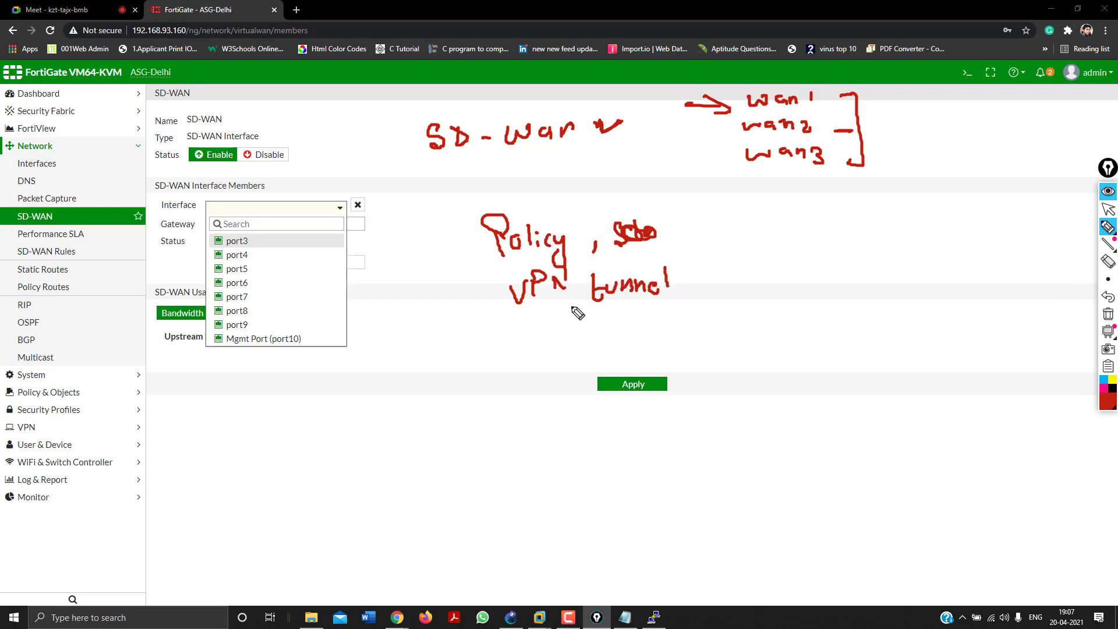
pyautogui.moveTo(466, 225)
pyautogui.mouseDown()
pyautogui.moveTo(446, 227)
pyautogui.moveTo(486, 289)
pyautogui.mouseUp()
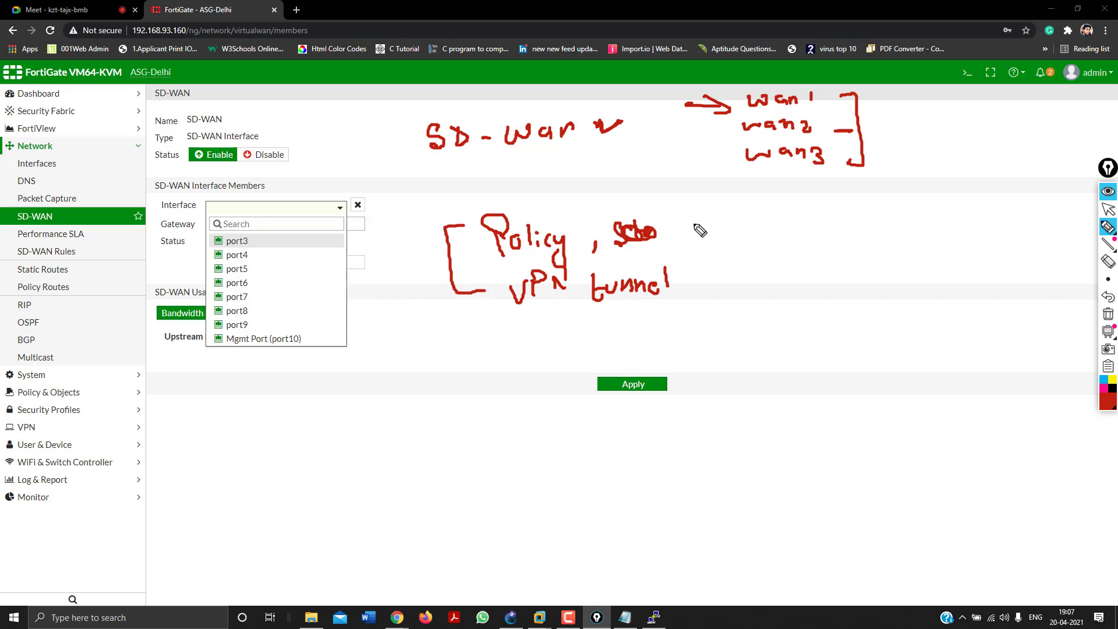
pyautogui.moveTo(686, 220)
pyautogui.mouseDown()
pyautogui.moveTo(722, 286)
pyautogui.moveTo(696, 285)
pyautogui.mouseUp()
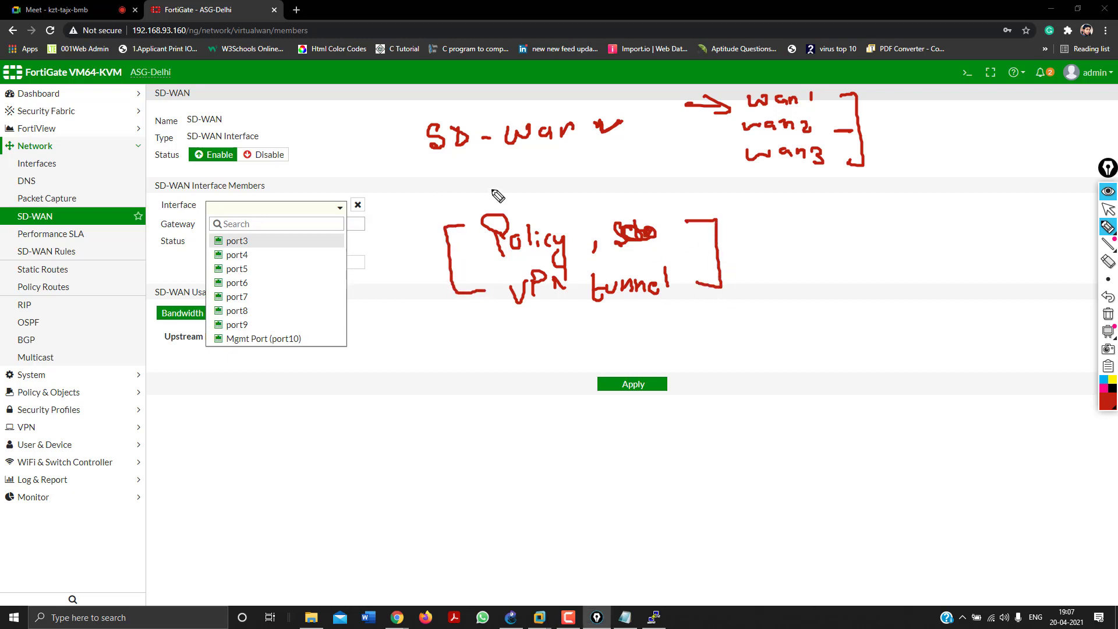
pyautogui.moveTo(494, 187)
pyautogui.mouseDown()
pyautogui.moveTo(392, 194)
pyautogui.moveTo(350, 237)
pyautogui.mouseUp()
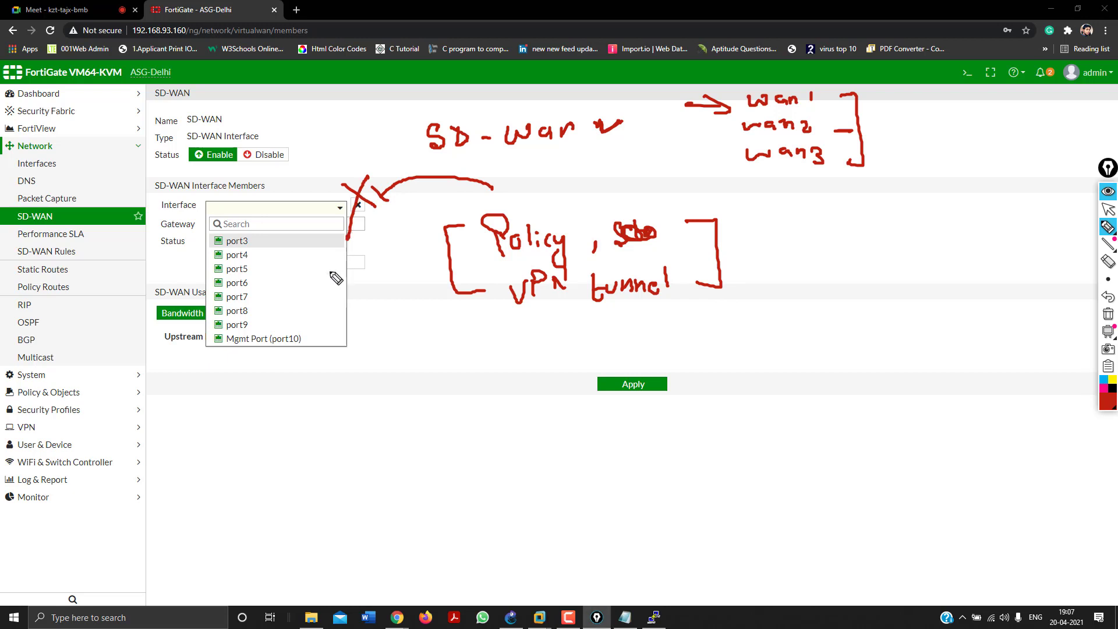
pyautogui.moveTo(308, 445); pyautogui.dragTo(382, 435)
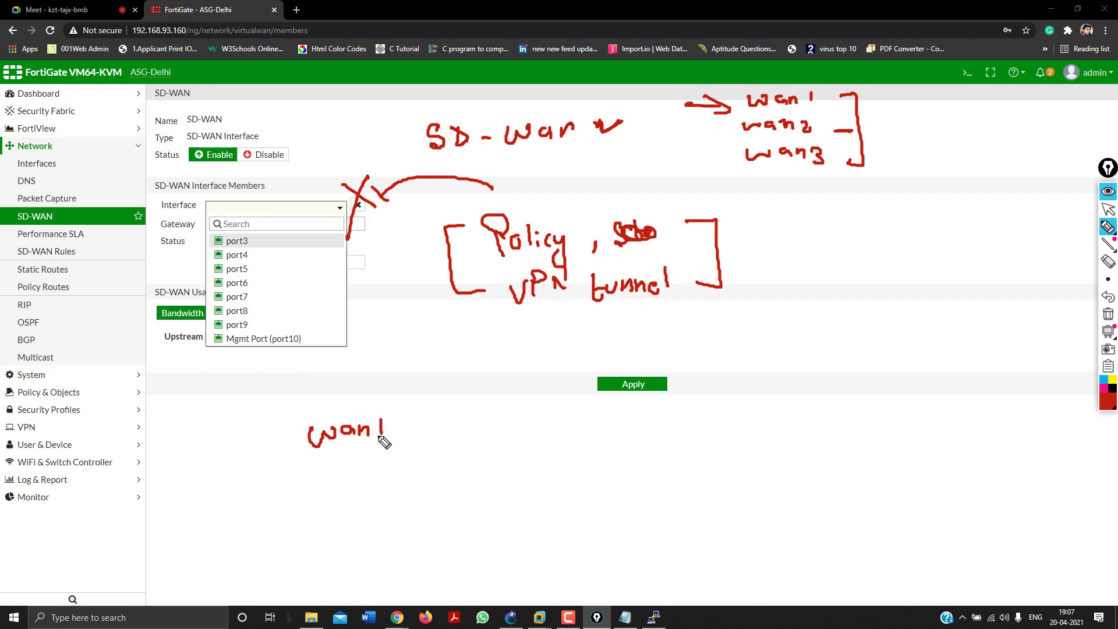
pyautogui.moveTo(469, 426); pyautogui.dragTo(428, 426)
pyautogui.moveTo(438, 417); pyautogui.dragTo(441, 432)
pyautogui.moveTo(492, 401)
pyautogui.mouseDown()
pyautogui.moveTo(499, 429)
pyautogui.moveTo(561, 431)
pyautogui.moveTo(539, 455)
pyautogui.mouseUp()
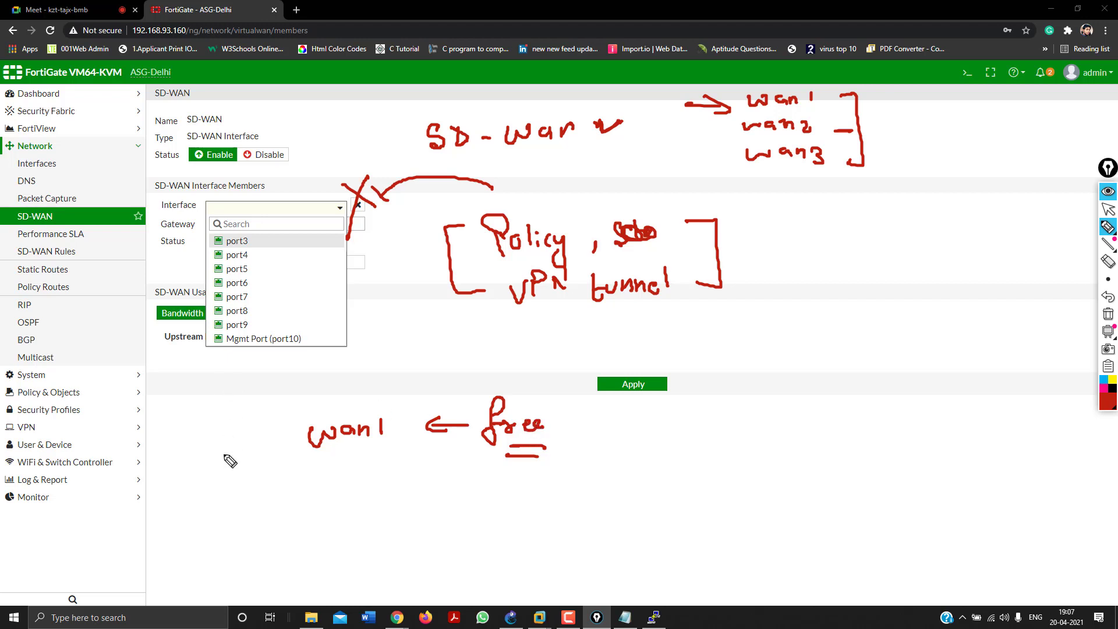
pyautogui.moveTo(208, 495)
pyautogui.mouseDown()
pyautogui.moveTo(225, 512)
pyautogui.moveTo(416, 499)
pyautogui.mouseUp()
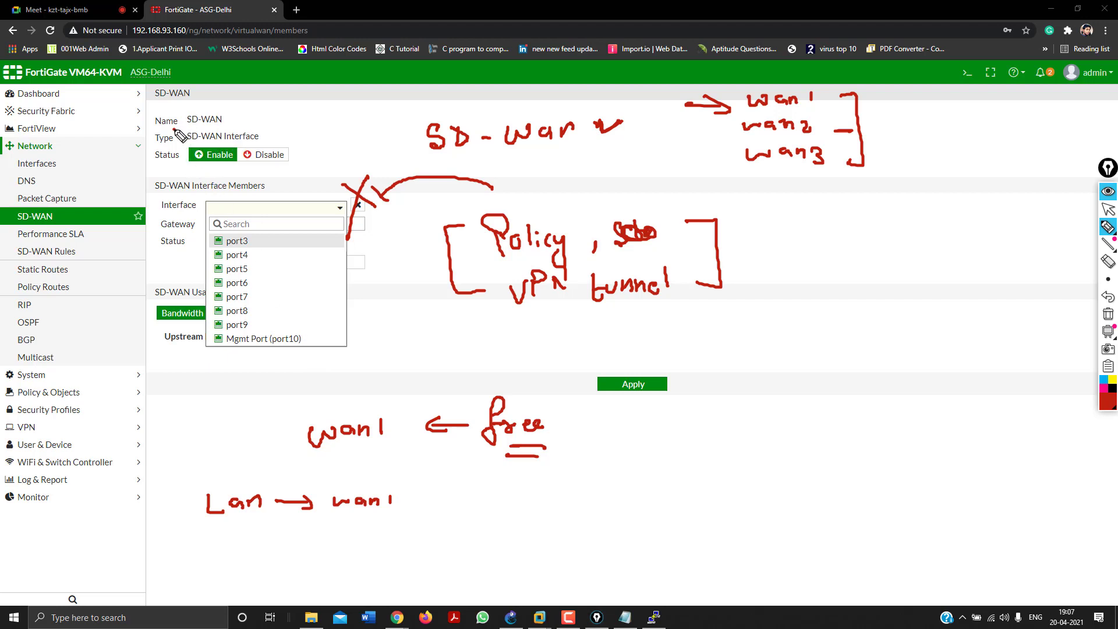
pyautogui.moveTo(174, 129)
pyautogui.mouseDown()
pyautogui.moveTo(253, 116)
pyautogui.moveTo(275, 140)
pyautogui.moveTo(195, 146)
pyautogui.moveTo(181, 133)
pyautogui.mouseUp()
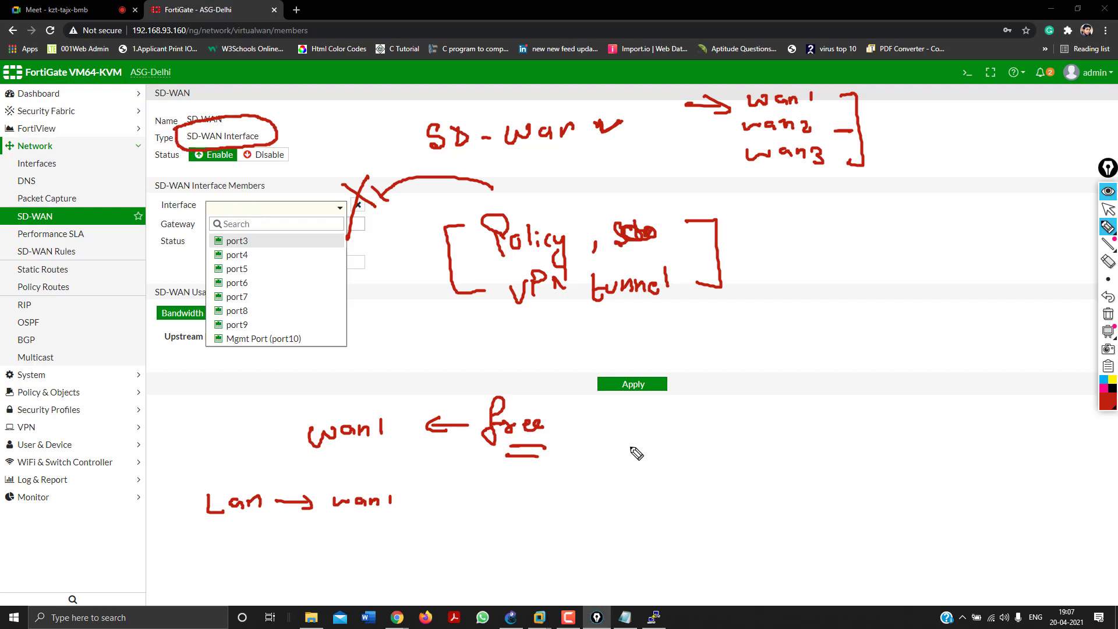
pyautogui.click(1105, 197)
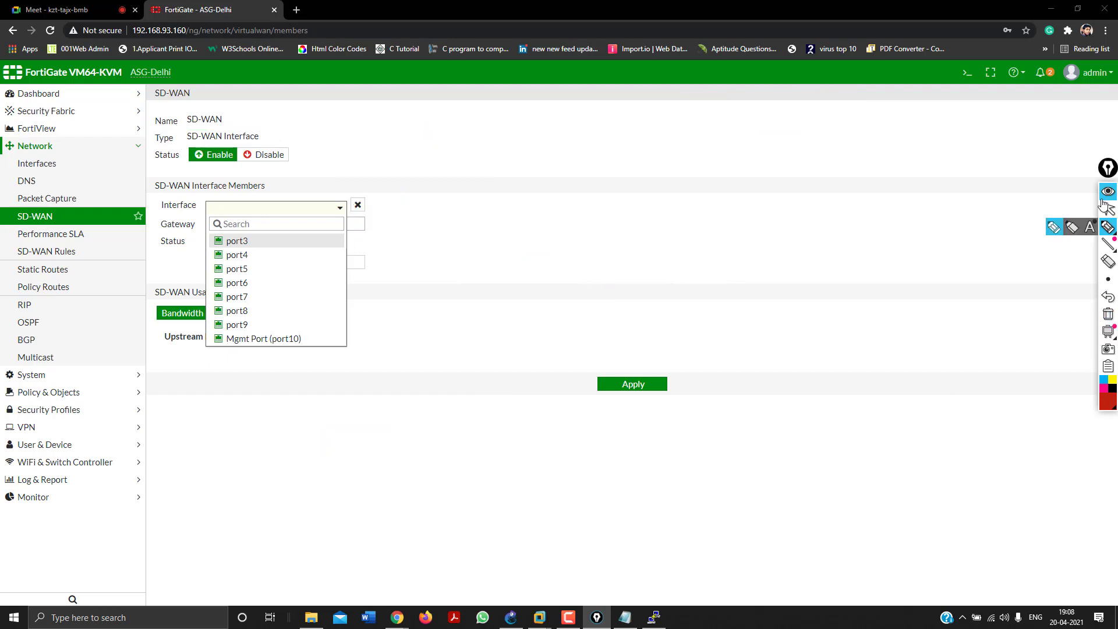
# Close the interface list without choosing a port and return to Policy & Objects > IPv4 Policy.
pyautogui.click(1107, 207)
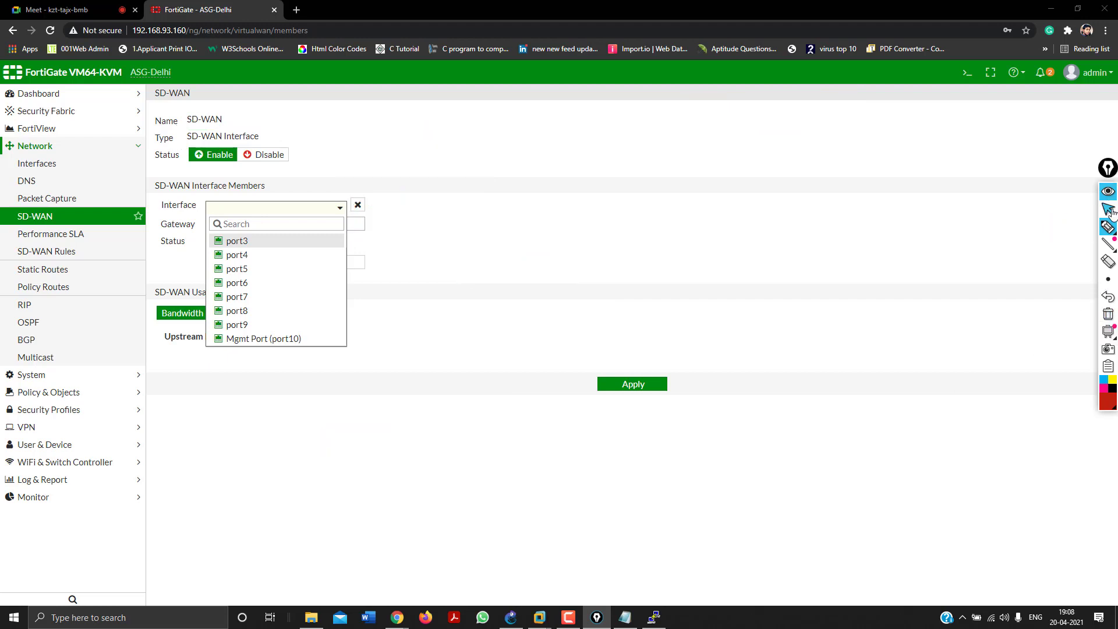
pyautogui.click(28, 150)
pyautogui.click(64, 392)
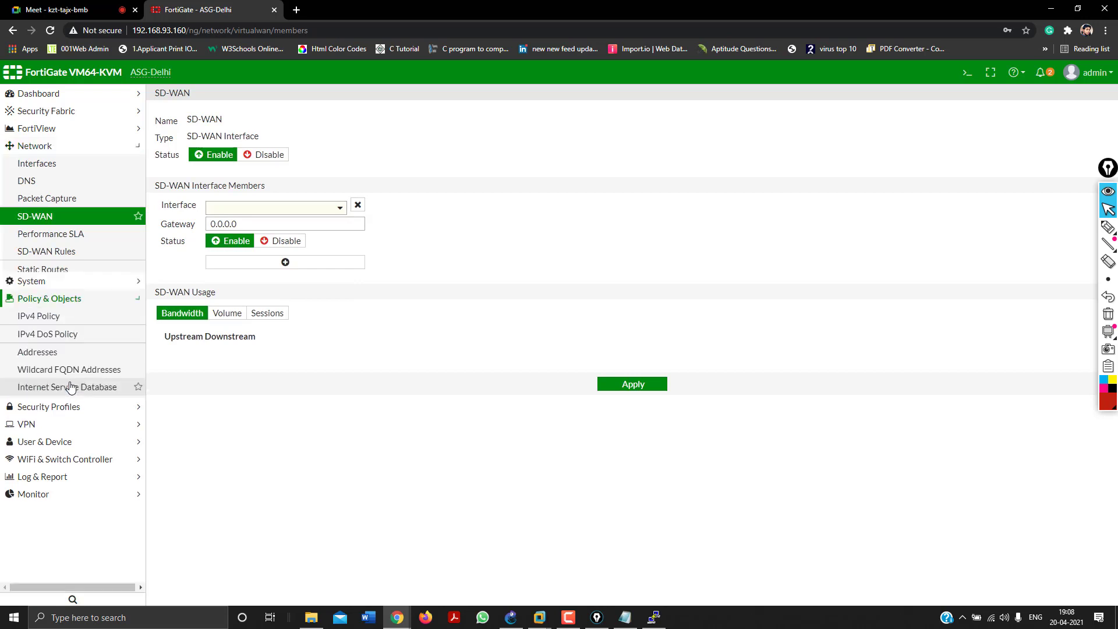
pyautogui.click(38, 200)
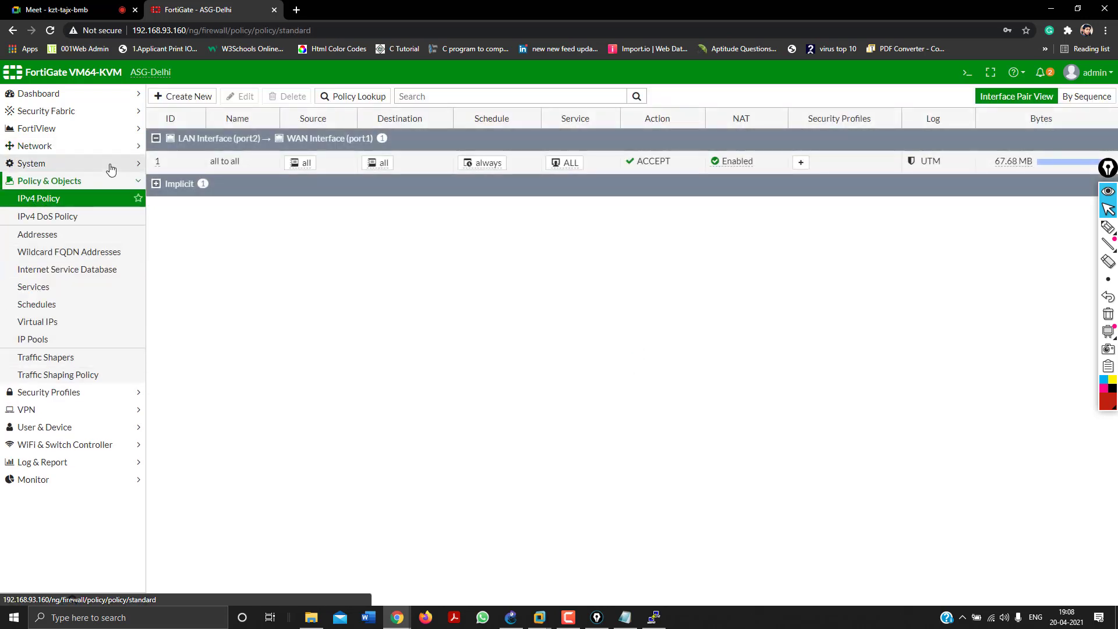
# Delete the 'all to all' policy so only the implicit policy remains, and reopen Network > SD-WAN.
pyautogui.click(186, 161)
pyautogui.click(286, 99)
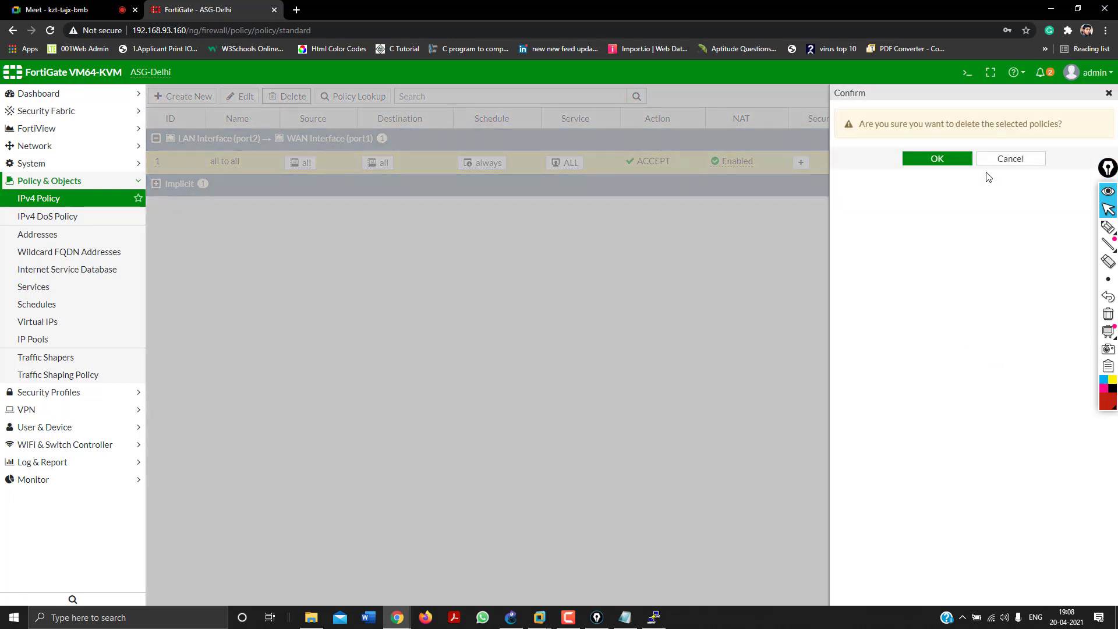
pyautogui.click(945, 158)
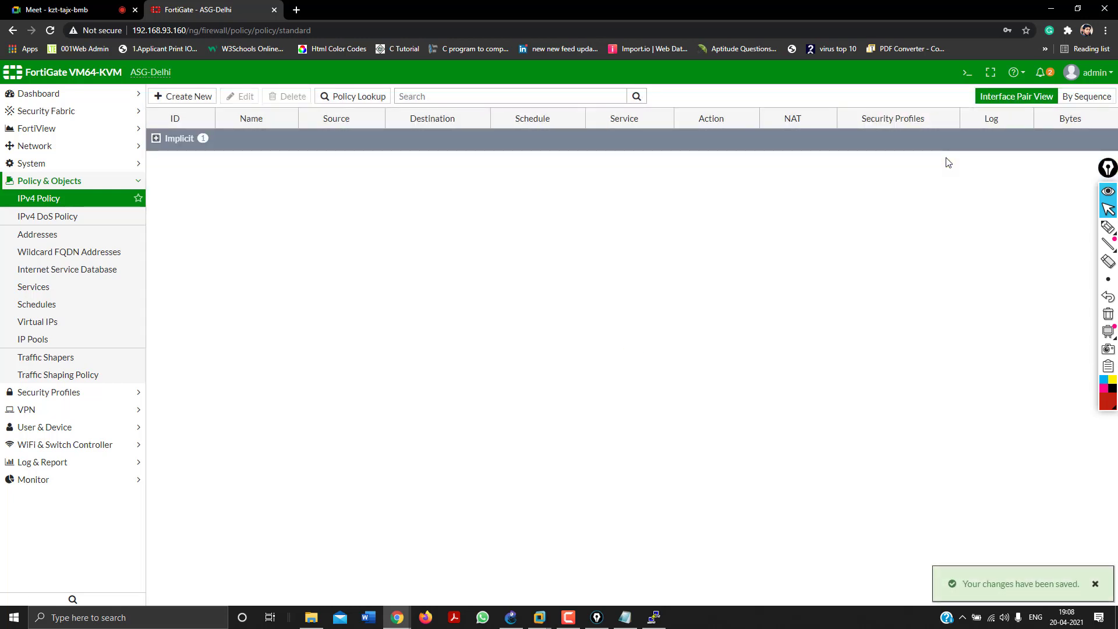
pyautogui.click(58, 145)
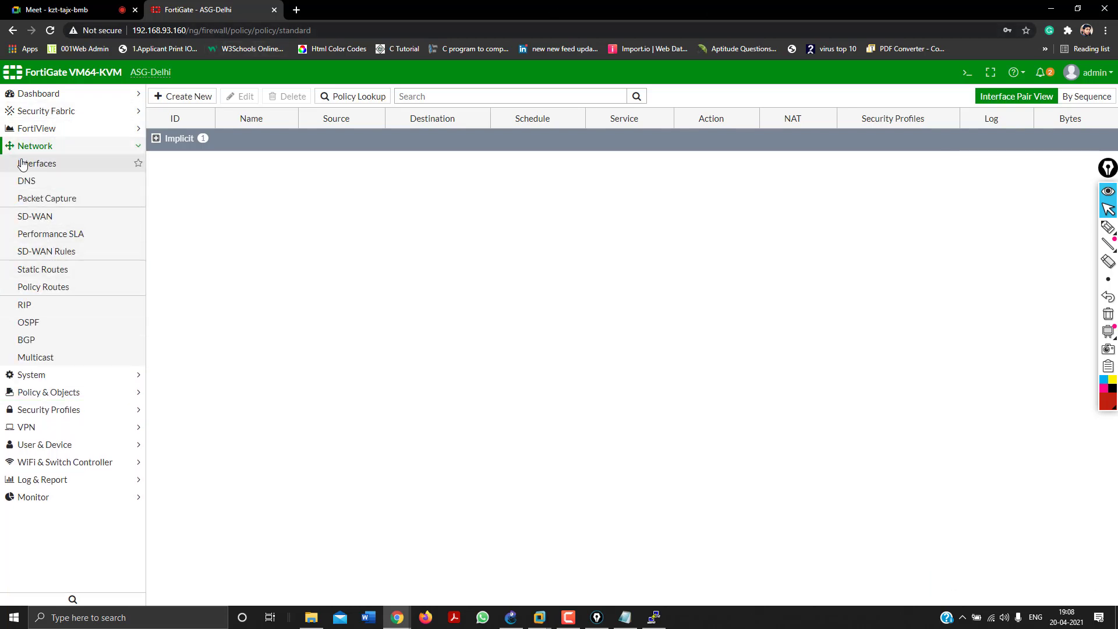
pyautogui.click(35, 217)
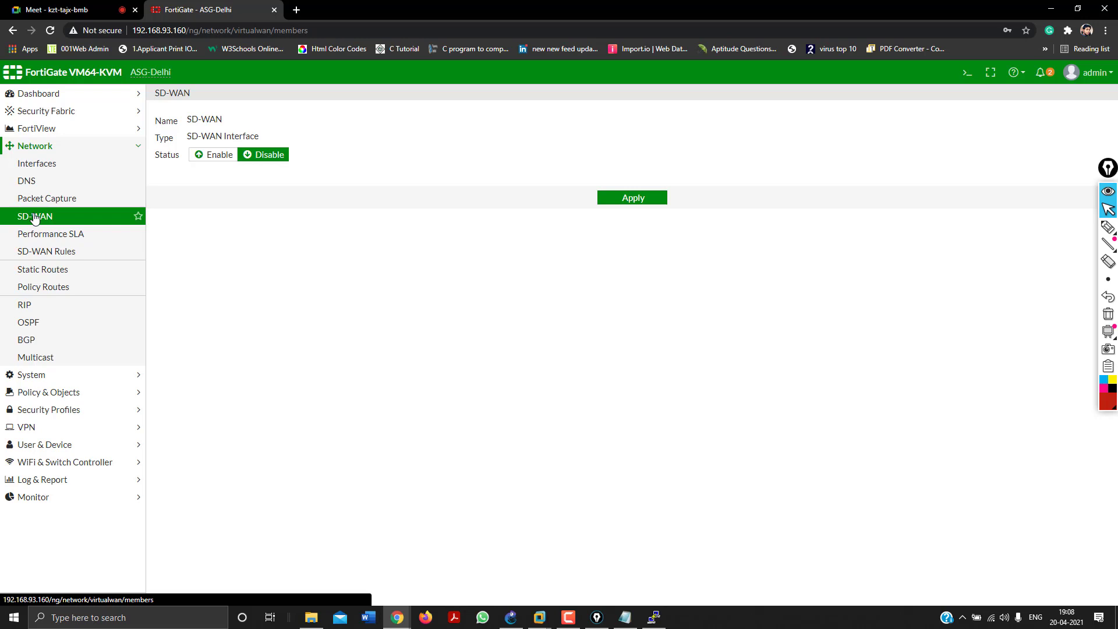
# Turn SD-WAN on and add WAN Interface (port1) as the first member with gateway 0.0.0.0.
pyautogui.click(75, 218)
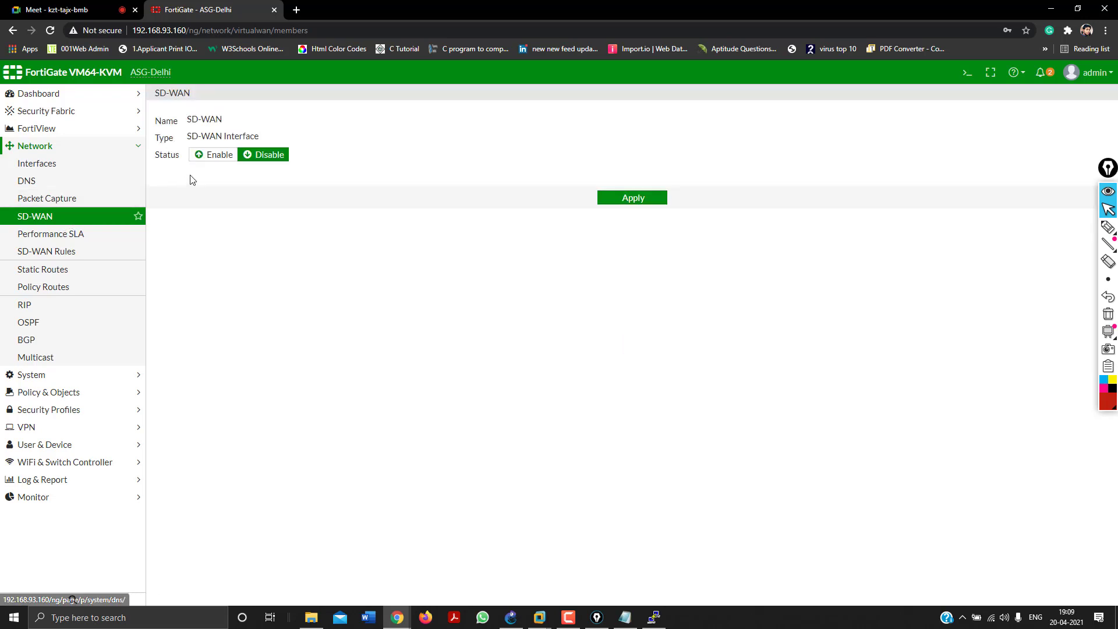
pyautogui.click(220, 155)
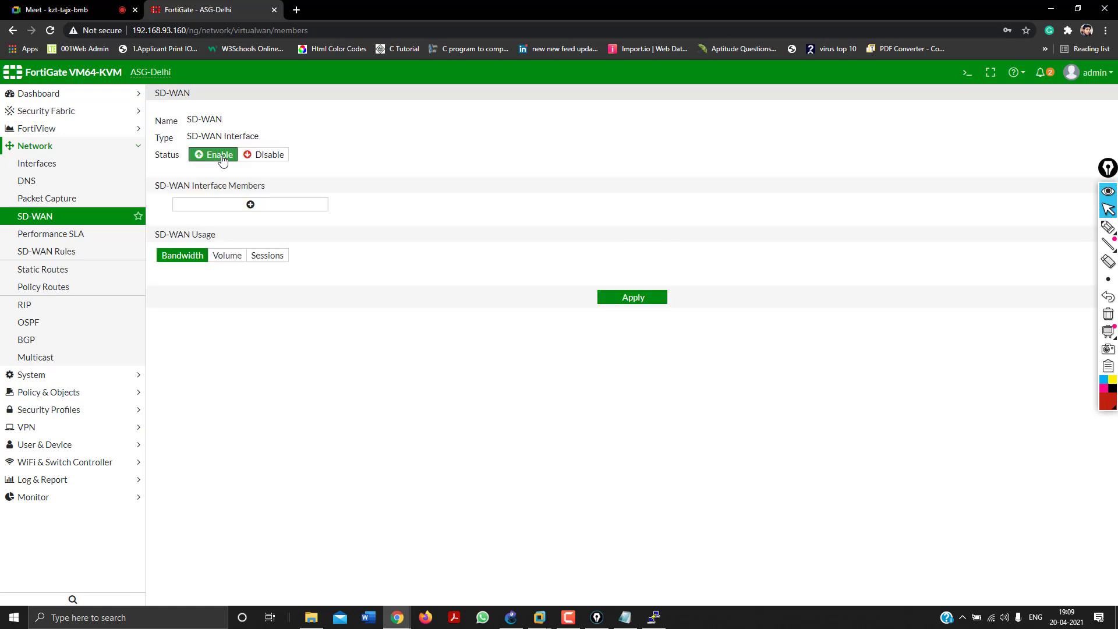
pyautogui.click(248, 209)
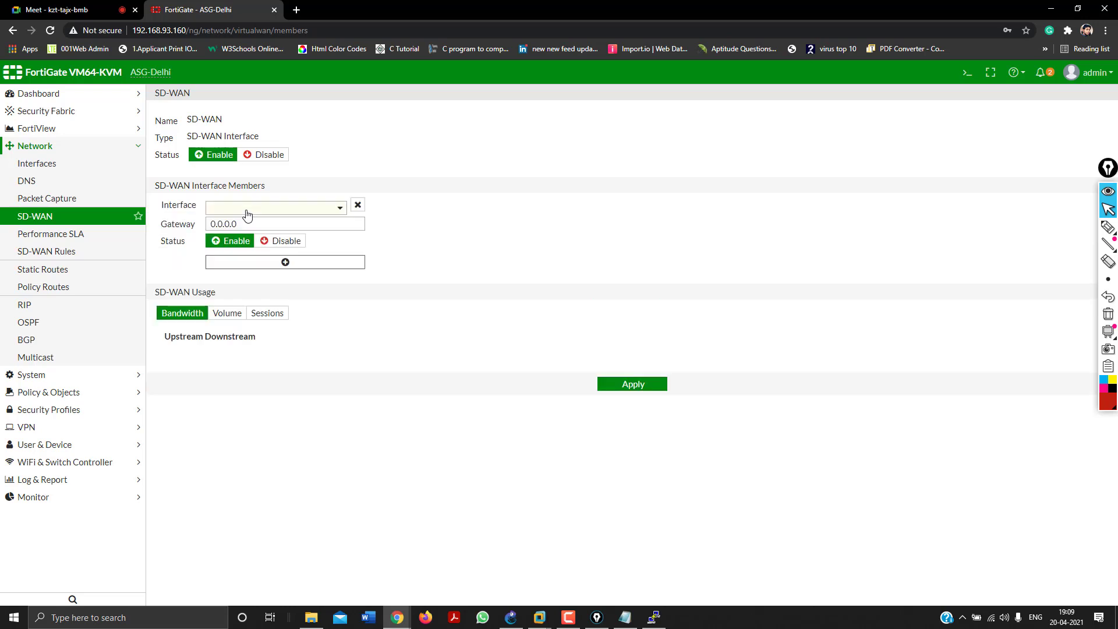
pyautogui.click(248, 214)
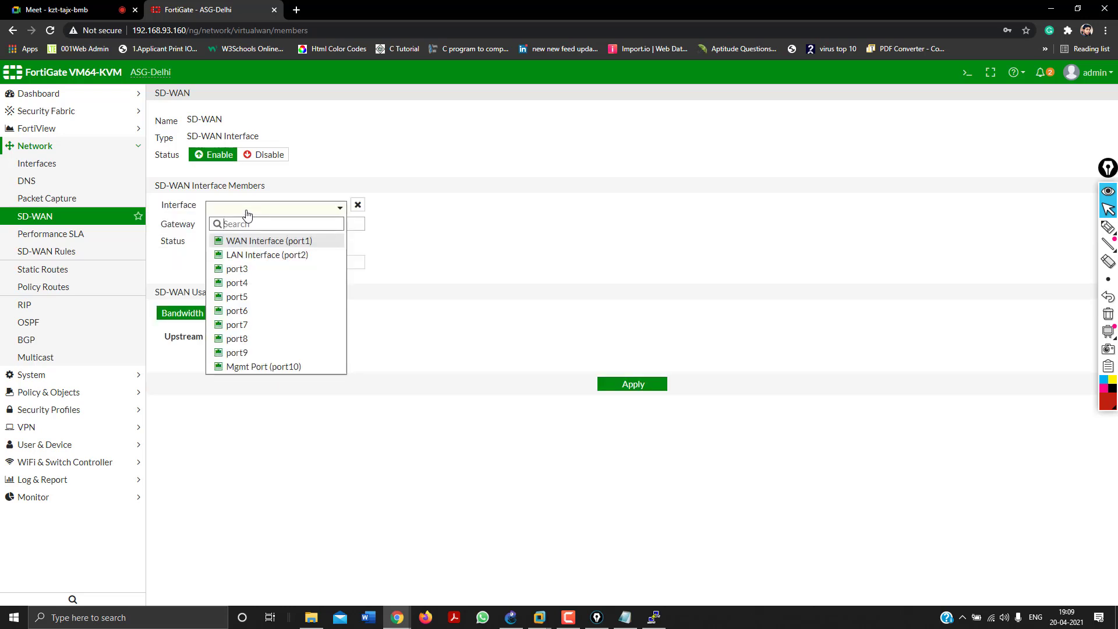
pyautogui.moveTo(257, 244)
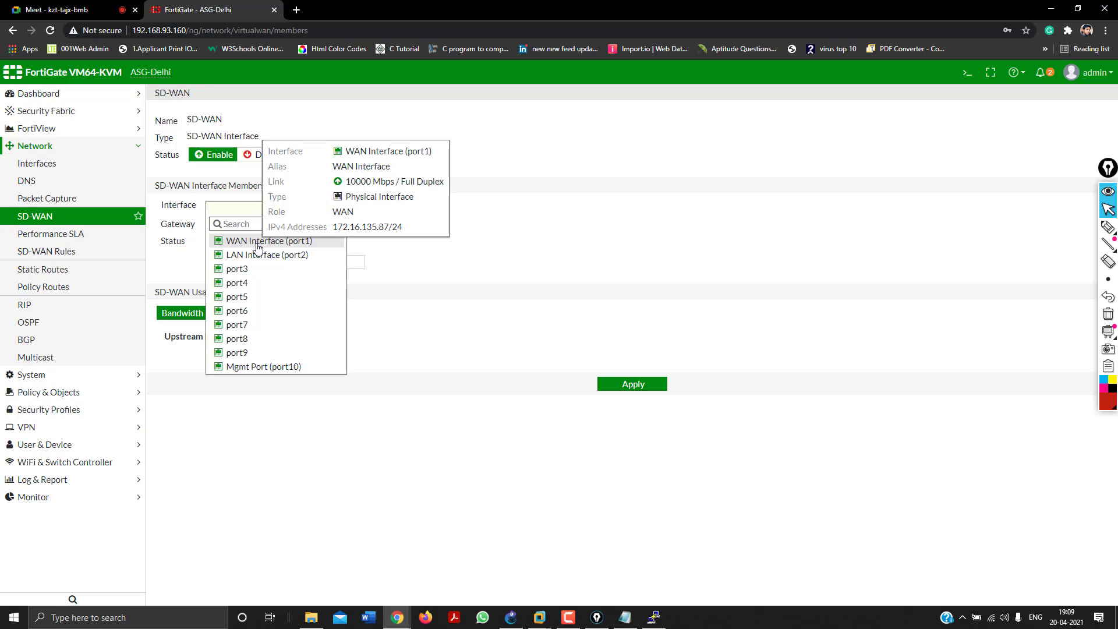
pyautogui.click(258, 241)
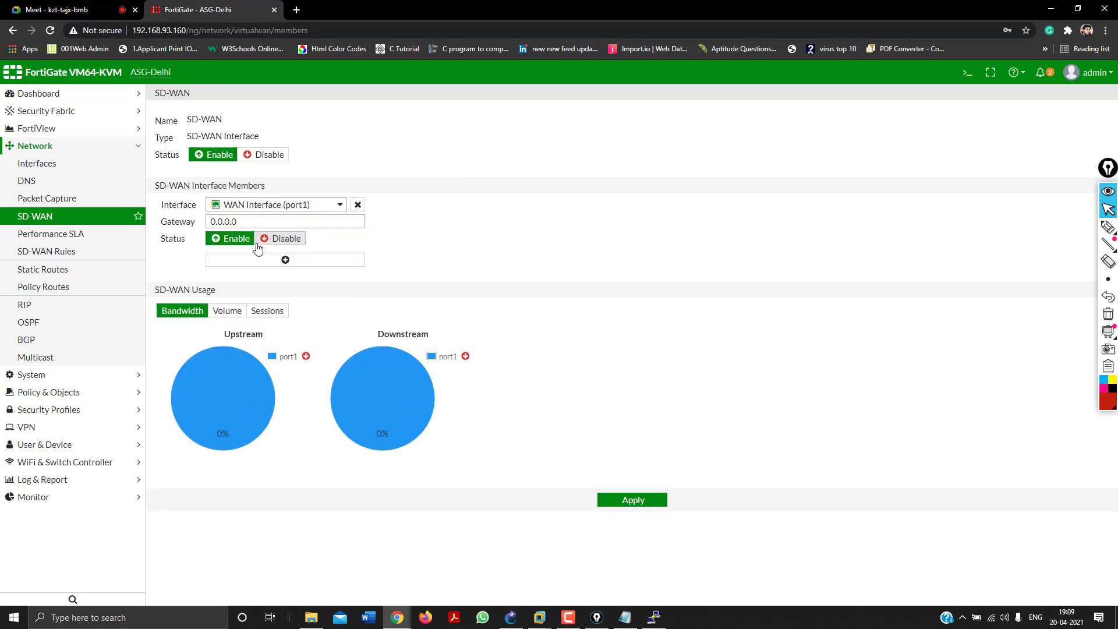
pyautogui.click(246, 221)
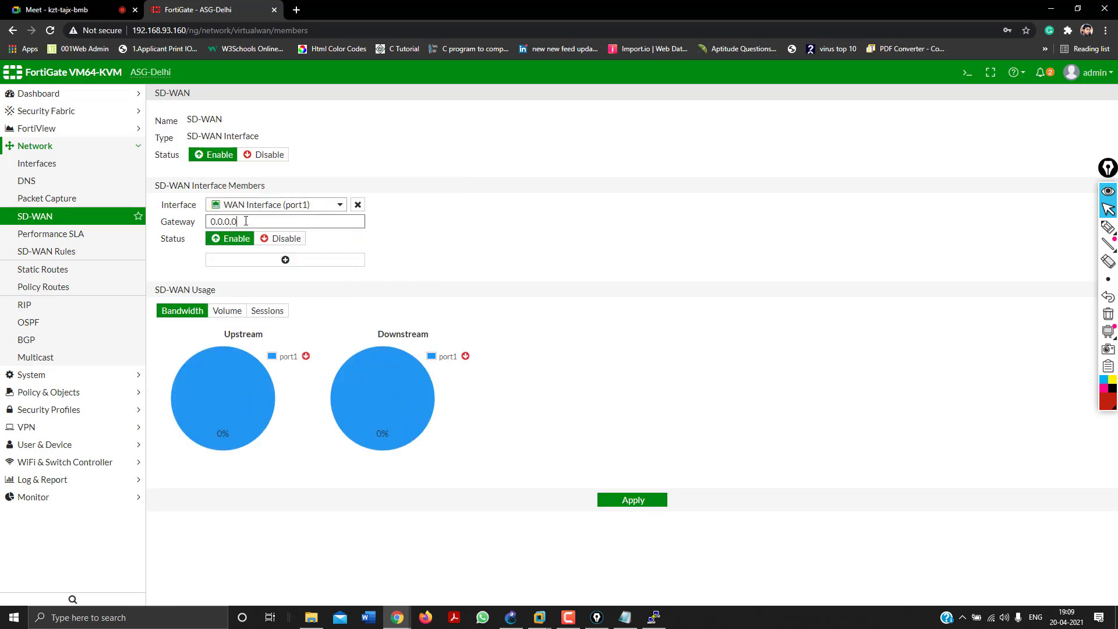
pyautogui.doubleClick(225, 224)
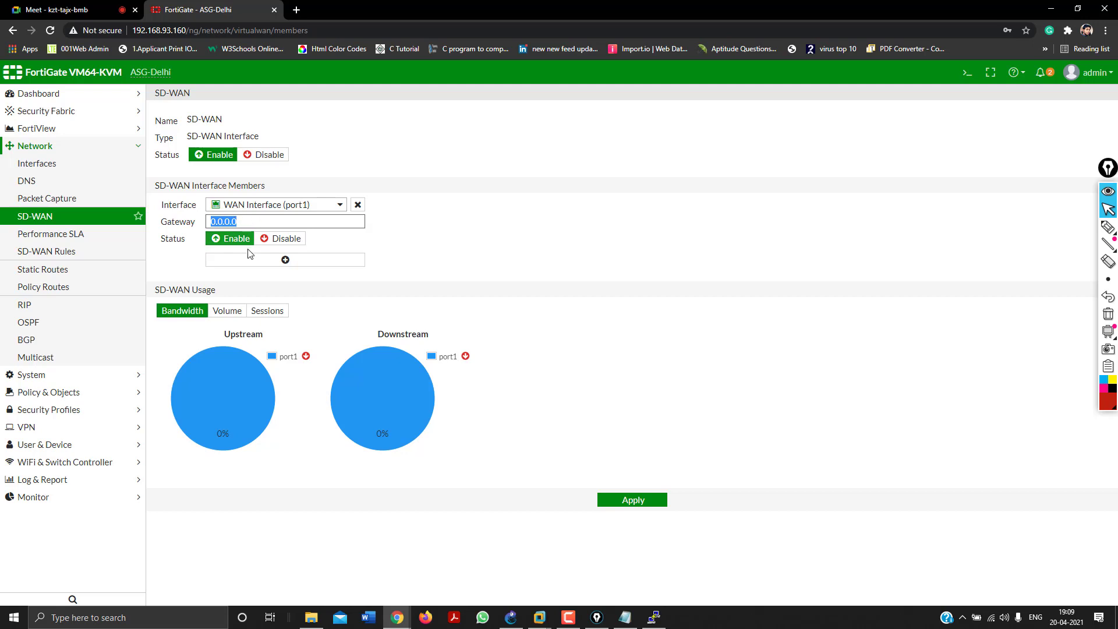
# Add port5 as the second SD-WAN member and apply the settings.
pyautogui.click(273, 267)
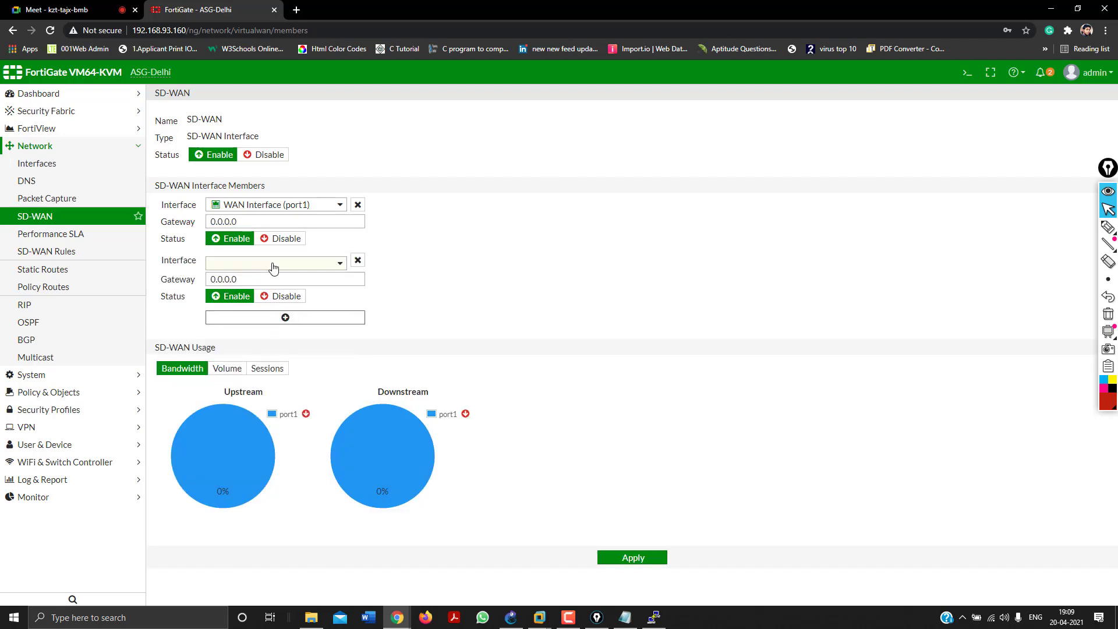
pyautogui.click(274, 267)
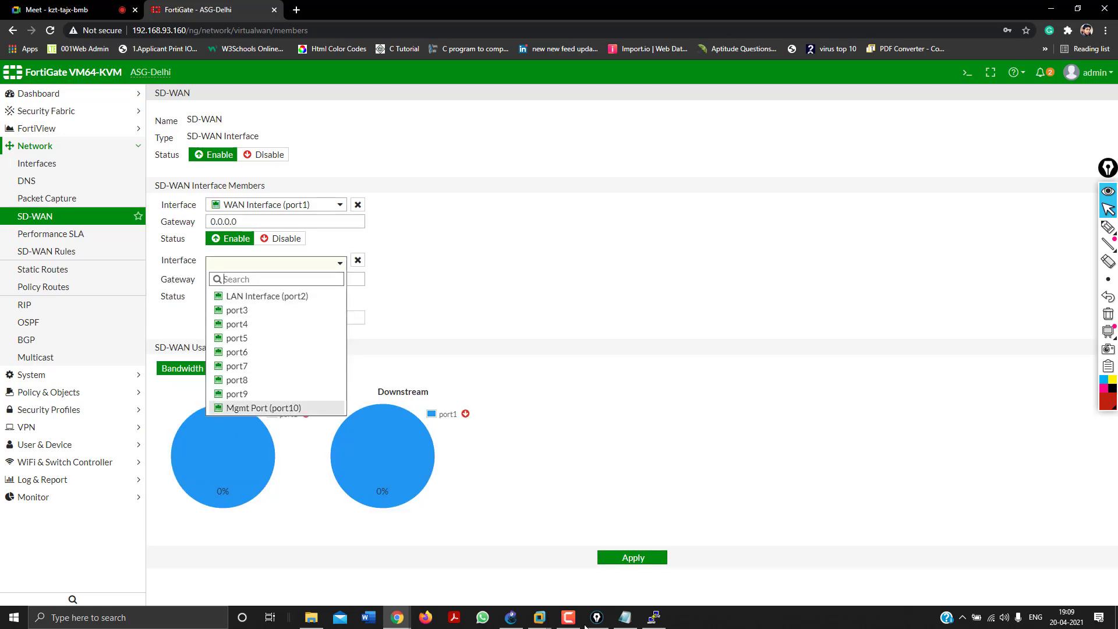
pyautogui.click(515, 623)
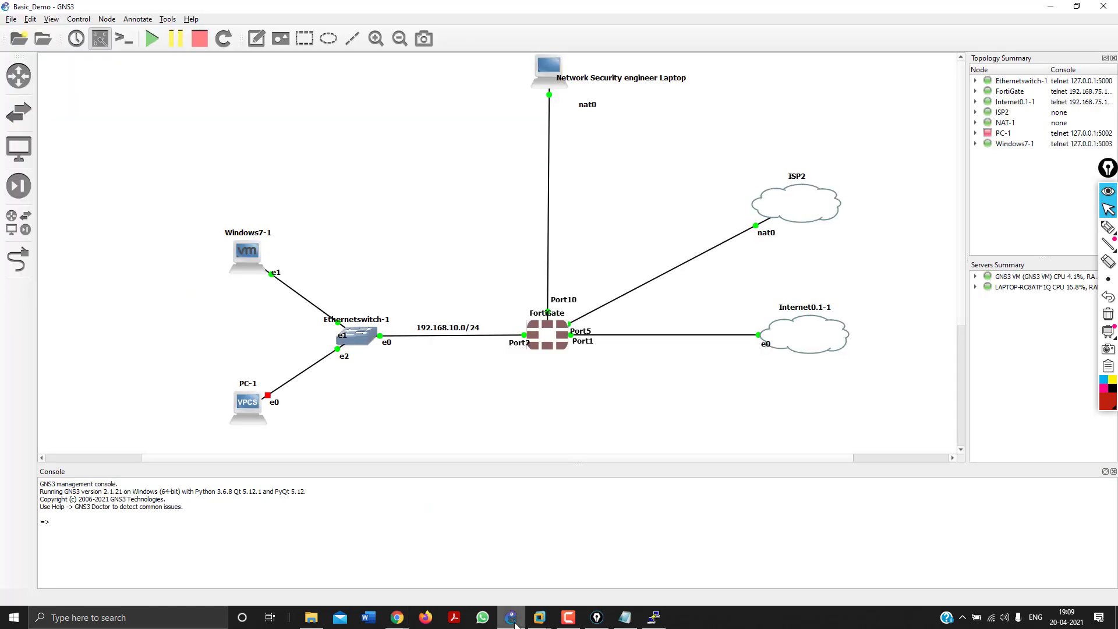
pyautogui.click(515, 623)
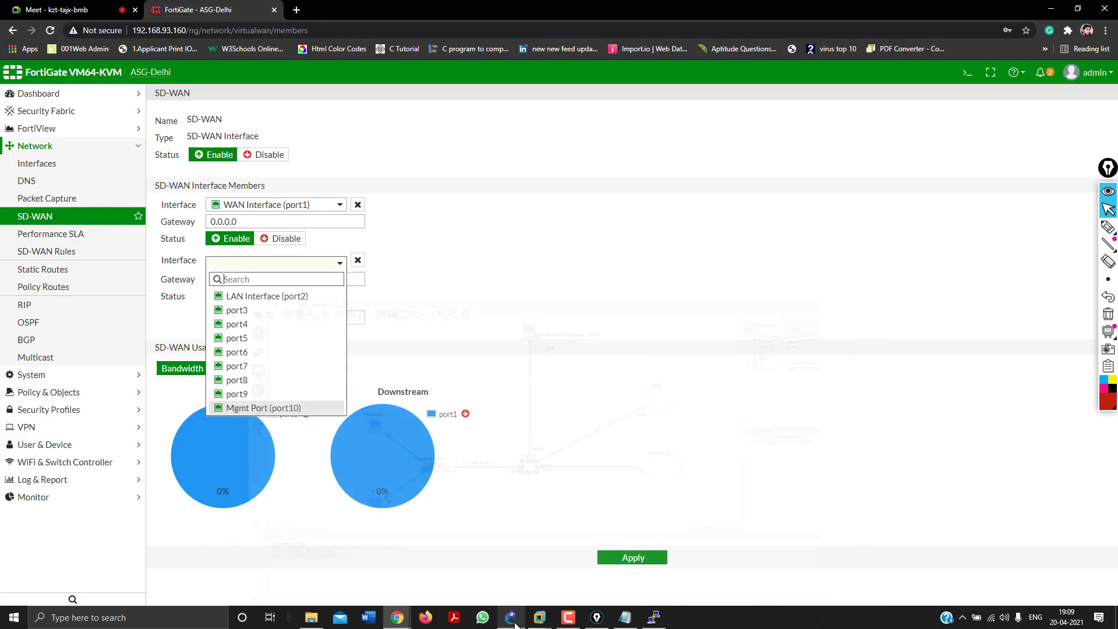
pyautogui.click(261, 340)
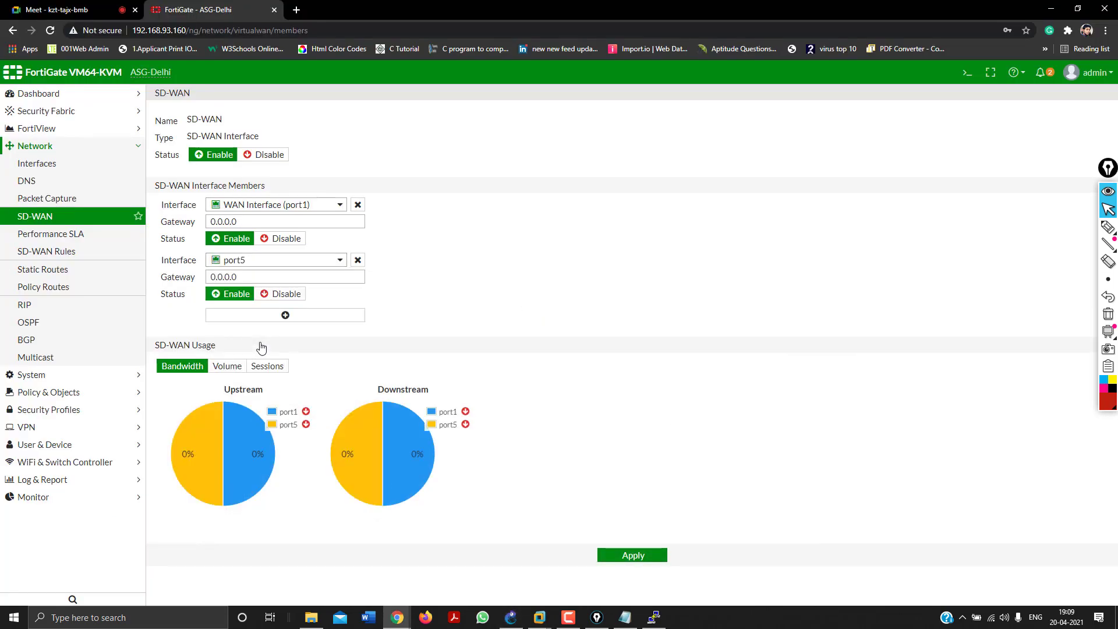
pyautogui.click(637, 558)
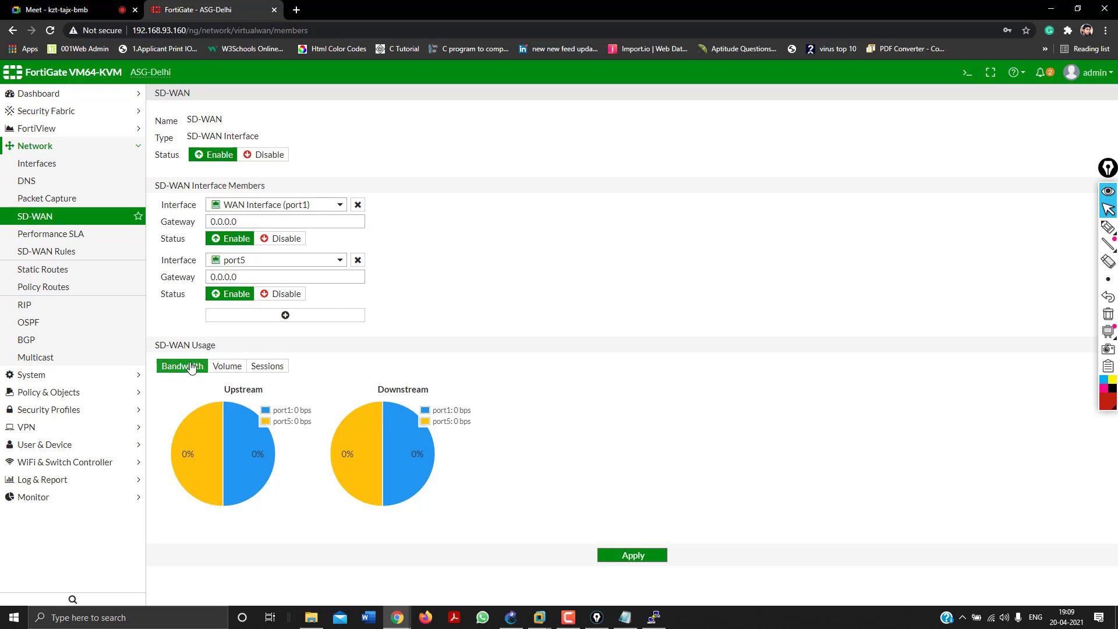
# Annotate the port1 and port5 downstream rates, then switch SD-WAN Usage to the Volume view.
pyautogui.click(1107, 227)
pyautogui.moveTo(517, 215)
pyautogui.mouseDown()
pyautogui.moveTo(526, 245)
pyautogui.moveTo(677, 243)
pyautogui.mouseUp()
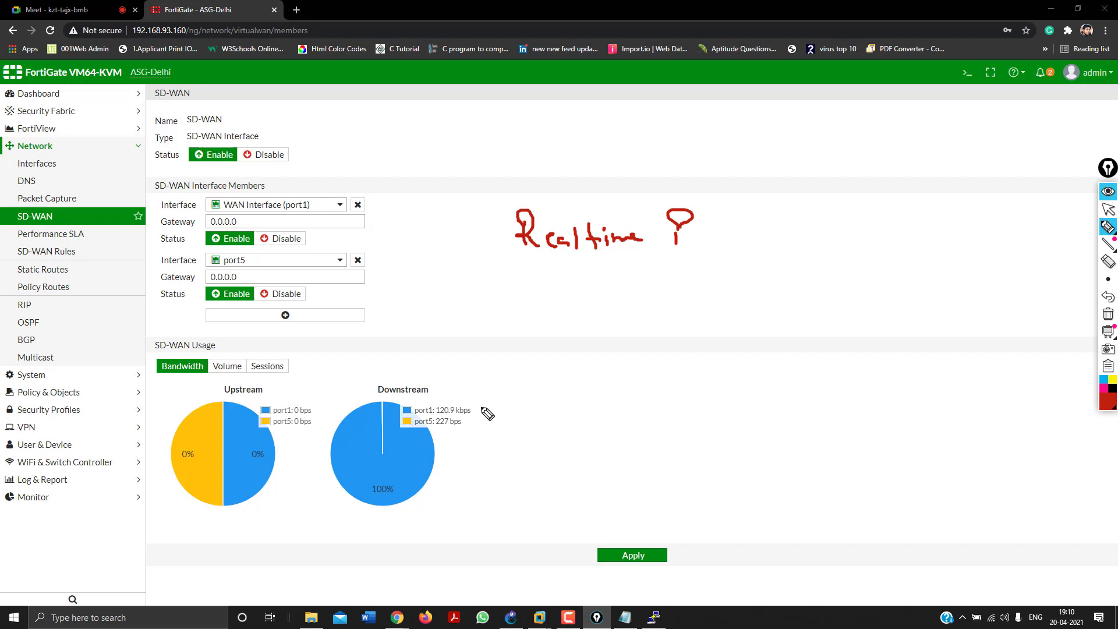
pyautogui.moveTo(480, 406); pyautogui.dragTo(502, 400)
pyautogui.moveTo(464, 431); pyautogui.dragTo(451, 431)
pyautogui.click(1108, 314)
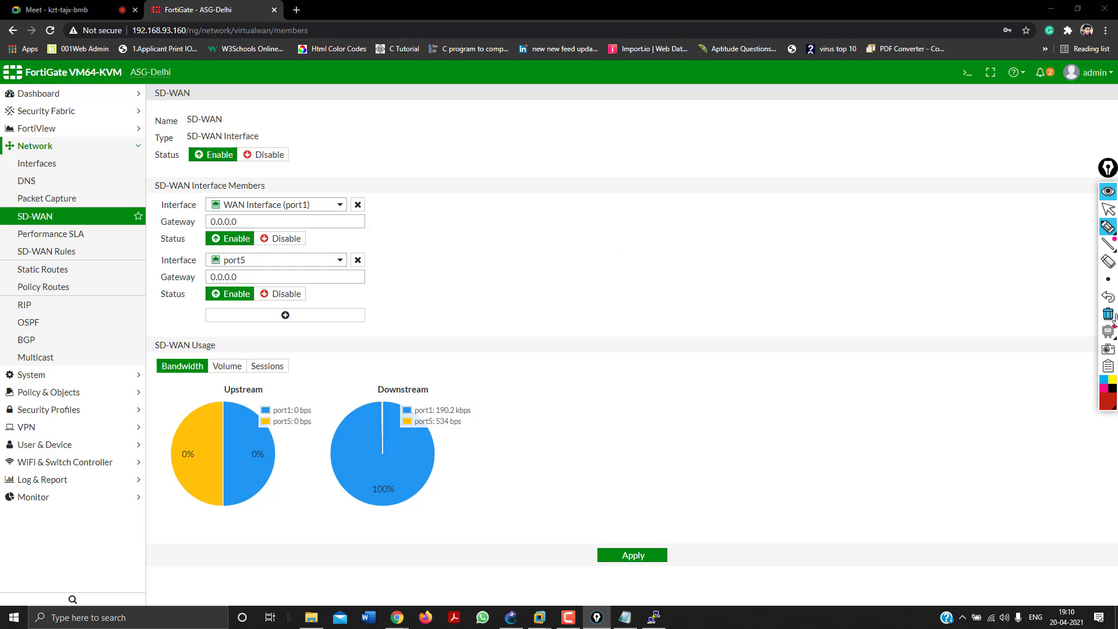
pyautogui.click(1108, 209)
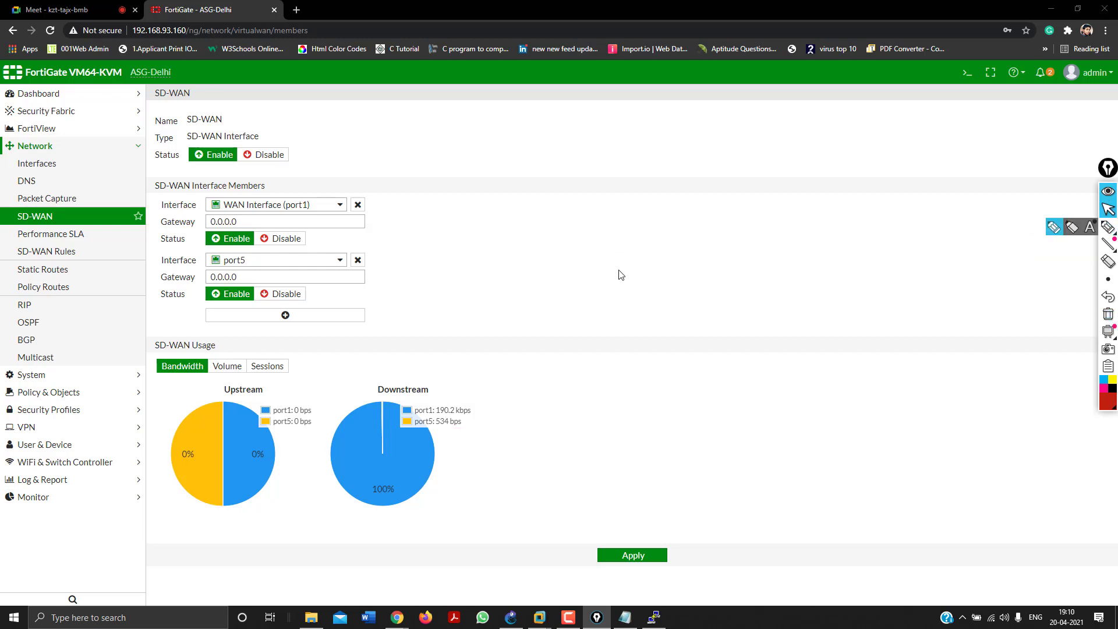
pyautogui.click(236, 370)
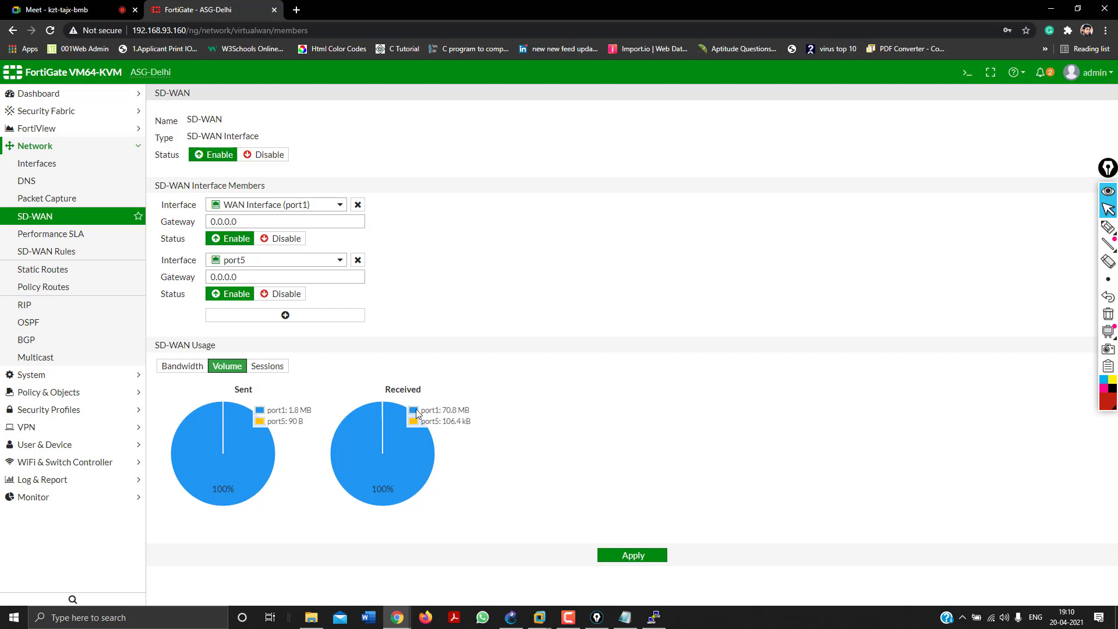
pyautogui.click(511, 617)
# Close the timed-out ping window in the Windows 7 VM and return to the FortiGate SD-WAN page.
pyautogui.moveTo(546, 616)
pyautogui.click(571, 547)
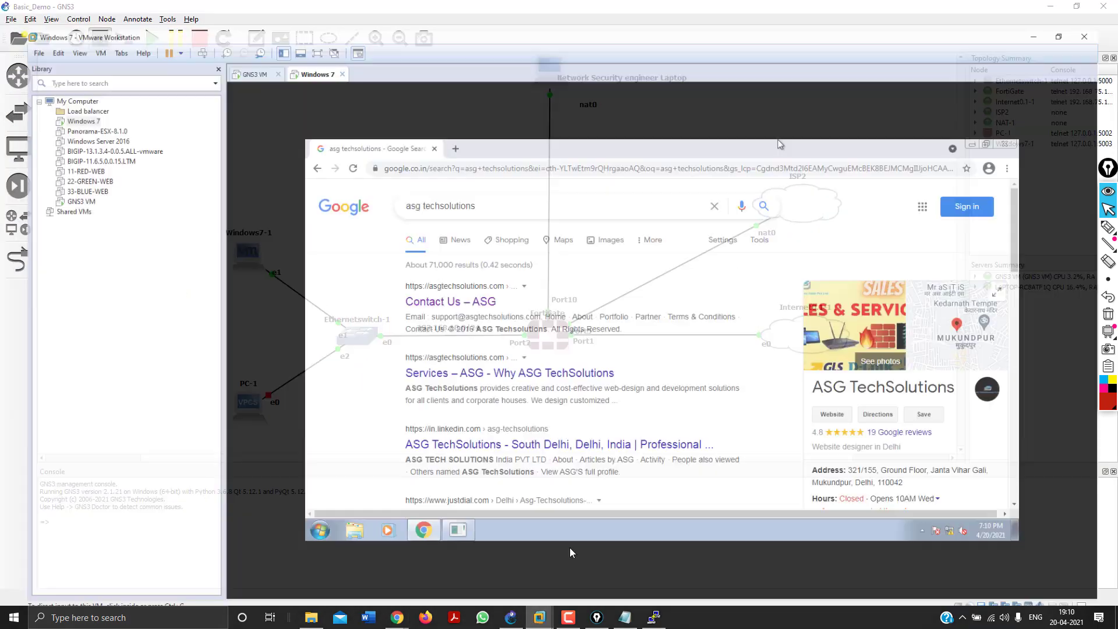
pyautogui.click(449, 520)
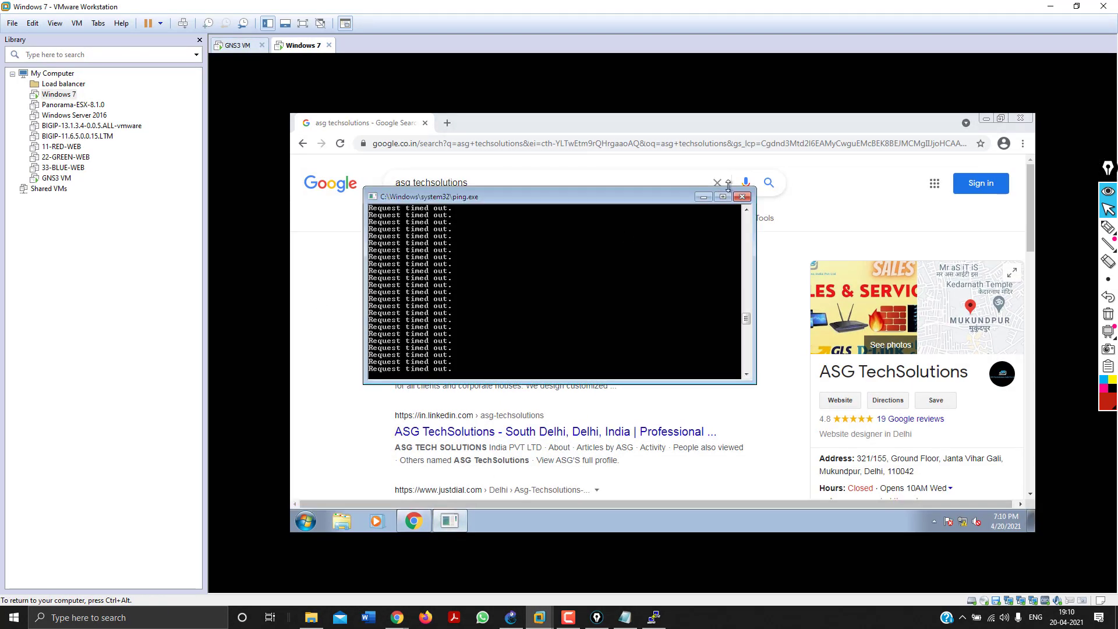
pyautogui.click(742, 197)
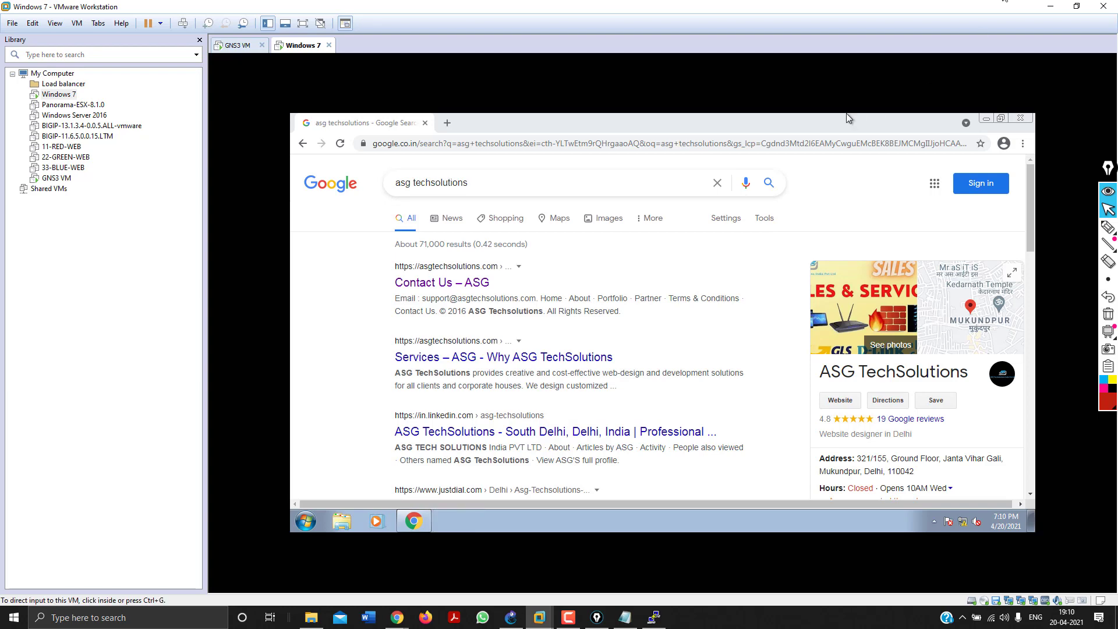
pyautogui.click(1051, 6)
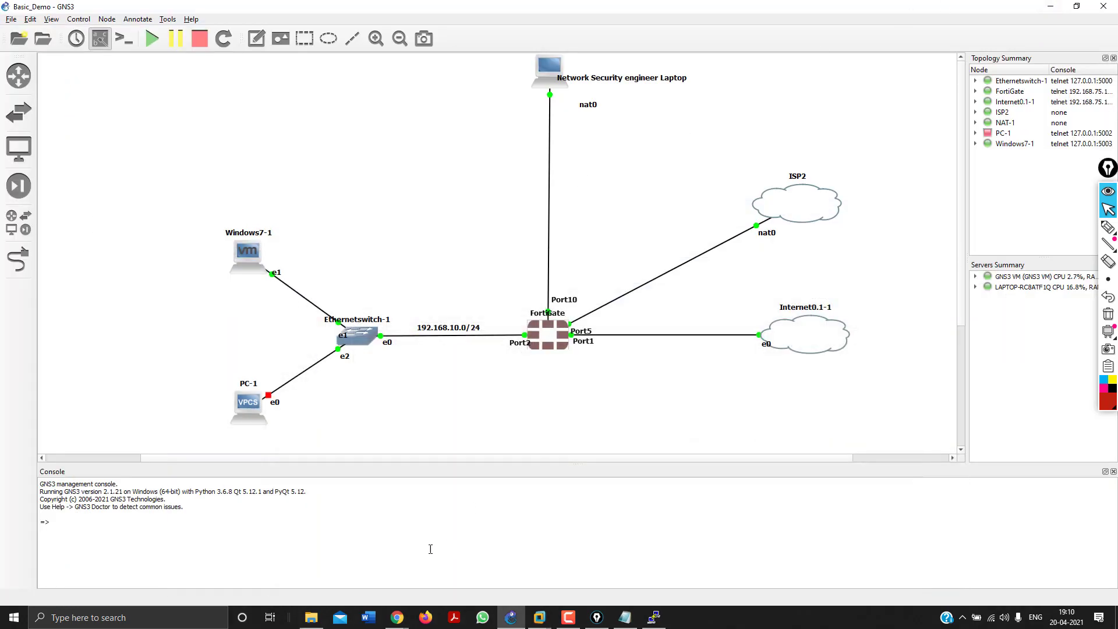
pyautogui.click(361, 574)
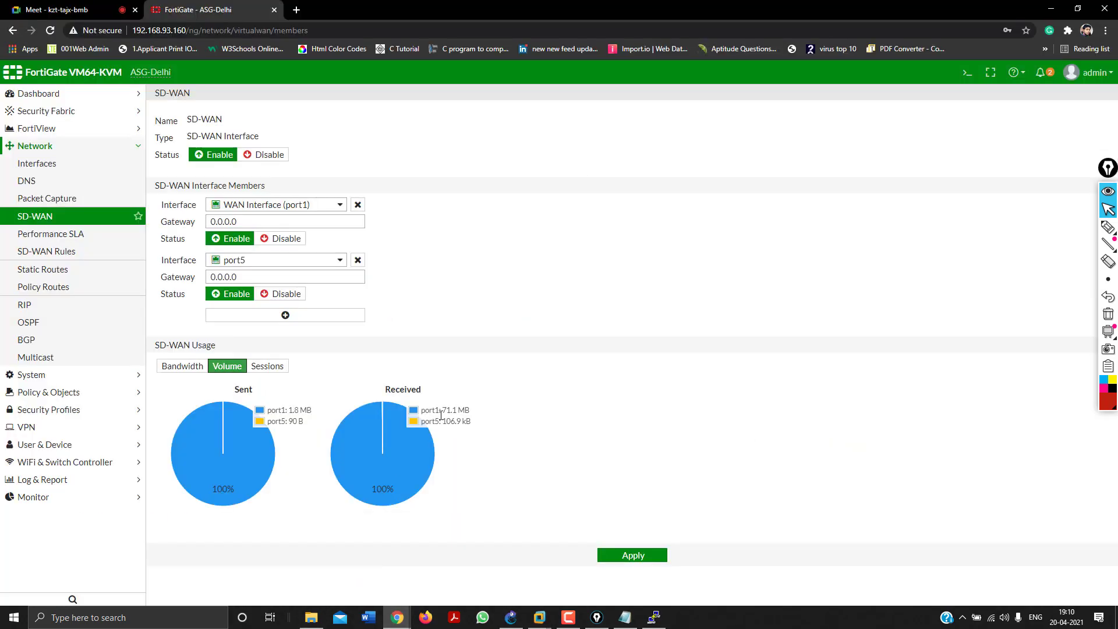
# View SD-WAN usage by sessions, apply the port1 and port5 member settings, then go to Interfaces.
pyautogui.click(265, 367)
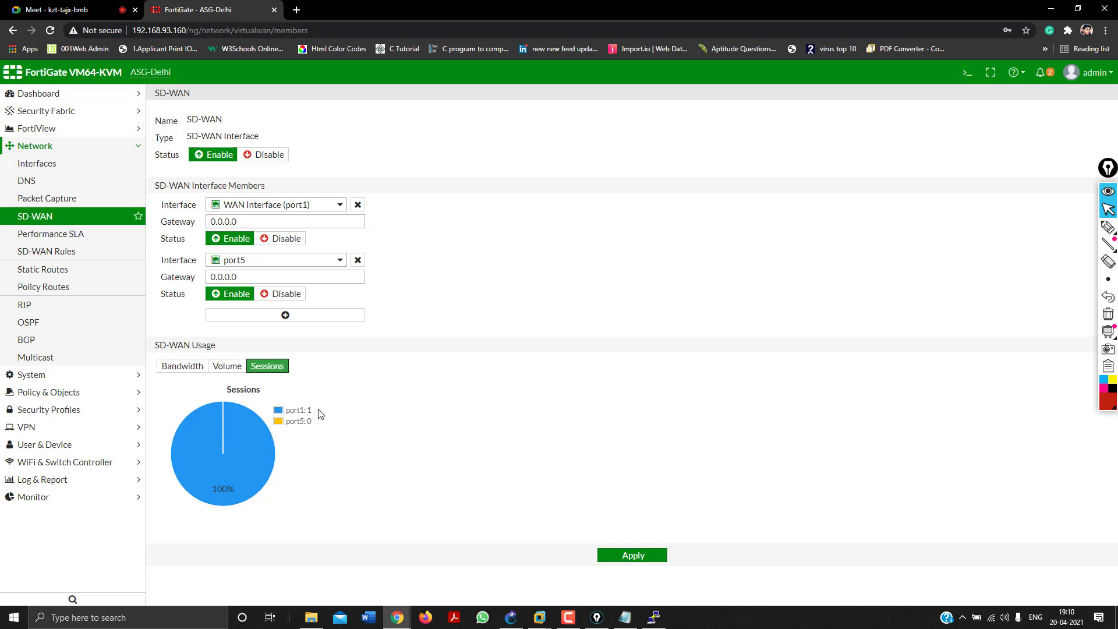
pyautogui.click(649, 556)
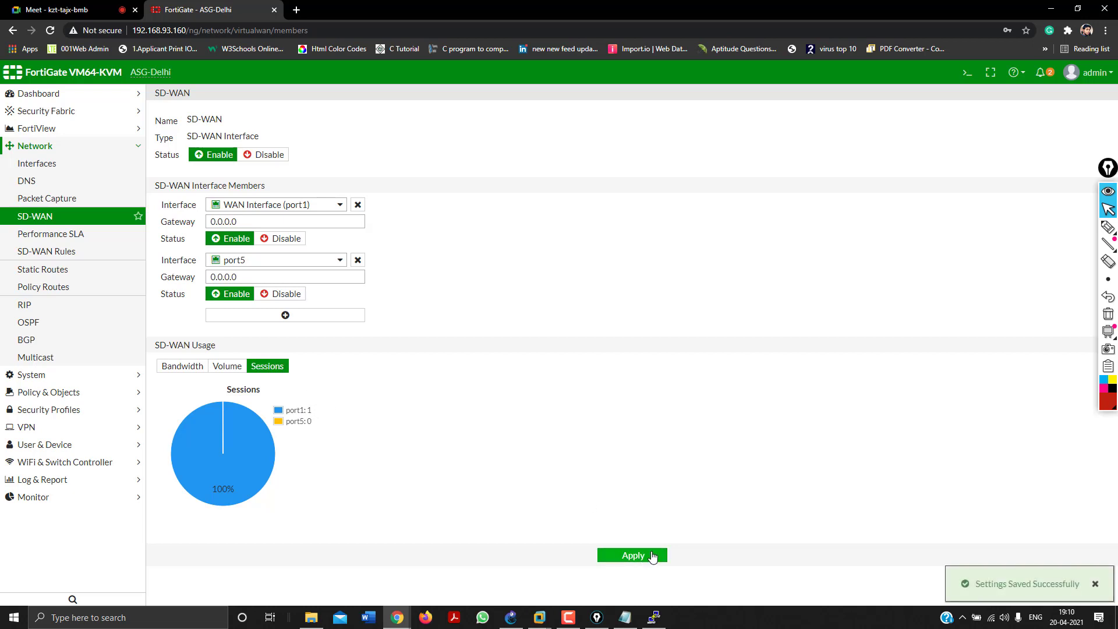
pyautogui.click(50, 166)
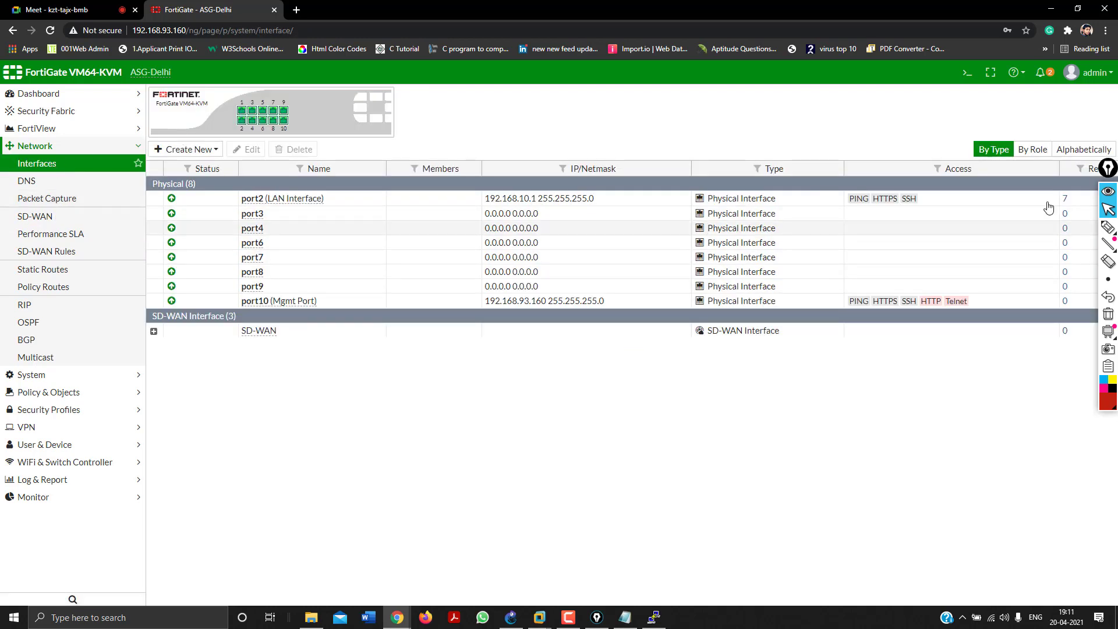
# Circle the SD-WAN Interface group with a red on-screen annotation, then clear it.
pyautogui.click(1110, 228)
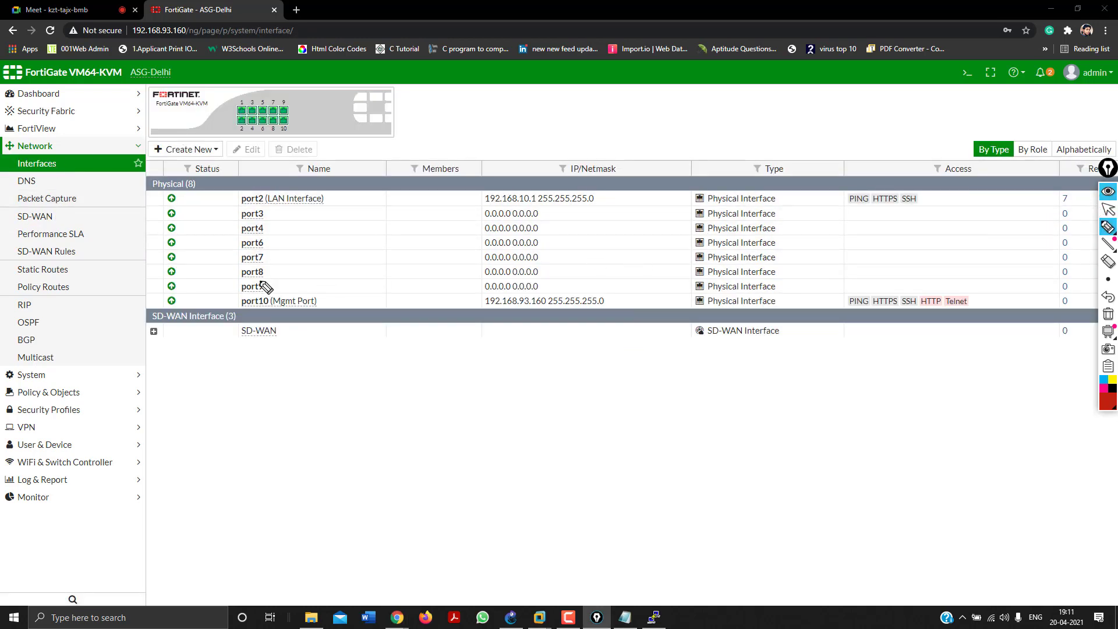
pyautogui.moveTo(149, 309)
pyautogui.mouseDown()
pyautogui.moveTo(136, 325)
pyautogui.moveTo(150, 350)
pyautogui.moveTo(232, 359)
pyautogui.moveTo(250, 319)
pyautogui.moveTo(211, 298)
pyautogui.moveTo(148, 306)
pyautogui.mouseUp()
pyautogui.click(1109, 210)
# Disable the port5 member under the SD-WAN group, keeping port1 enabled.
pyautogui.click(154, 331)
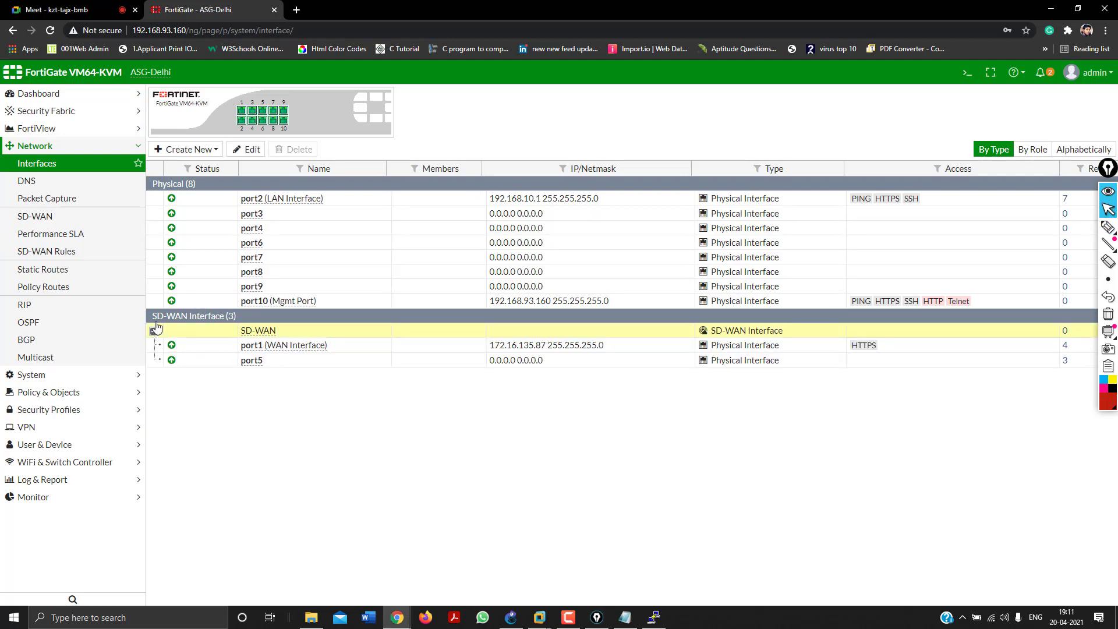
pyautogui.click(225, 346)
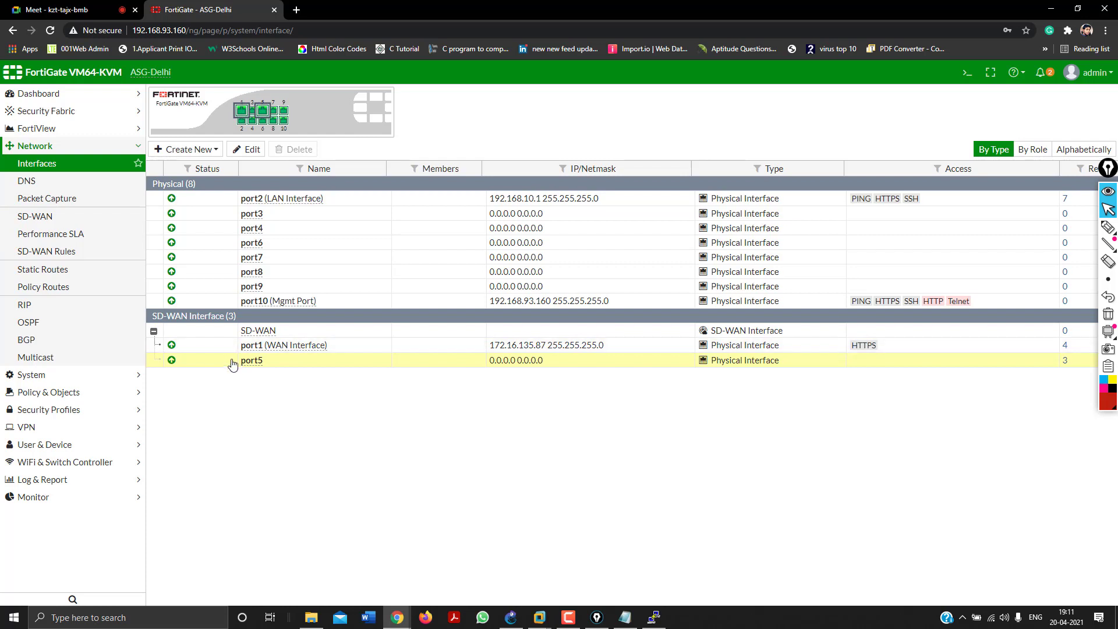
pyautogui.click(239, 361)
pyautogui.rightClick(211, 362)
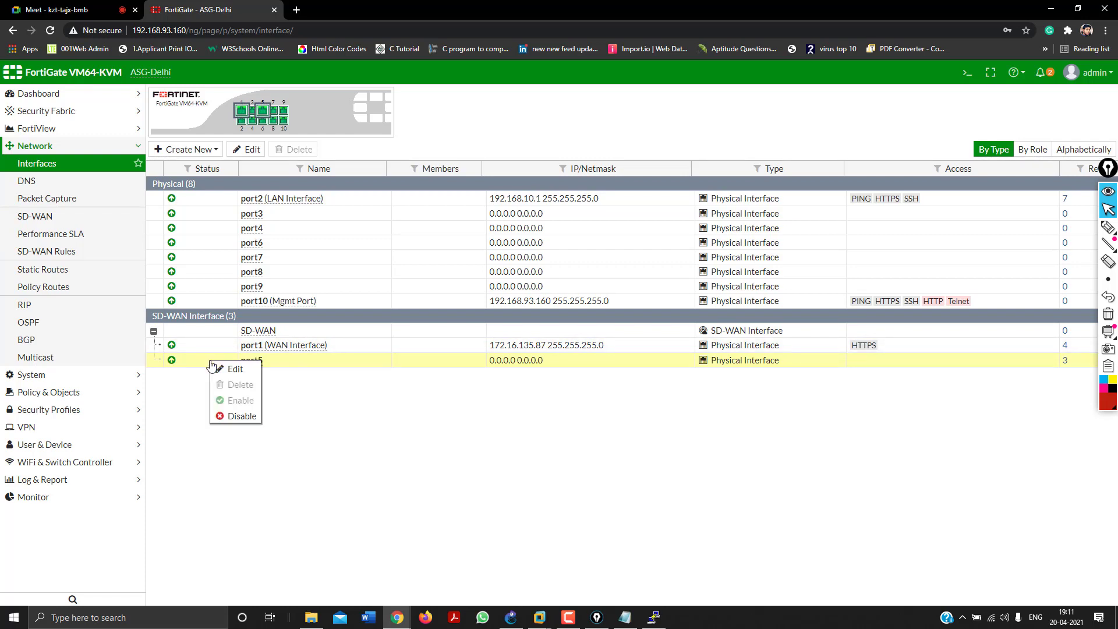
pyautogui.click(236, 417)
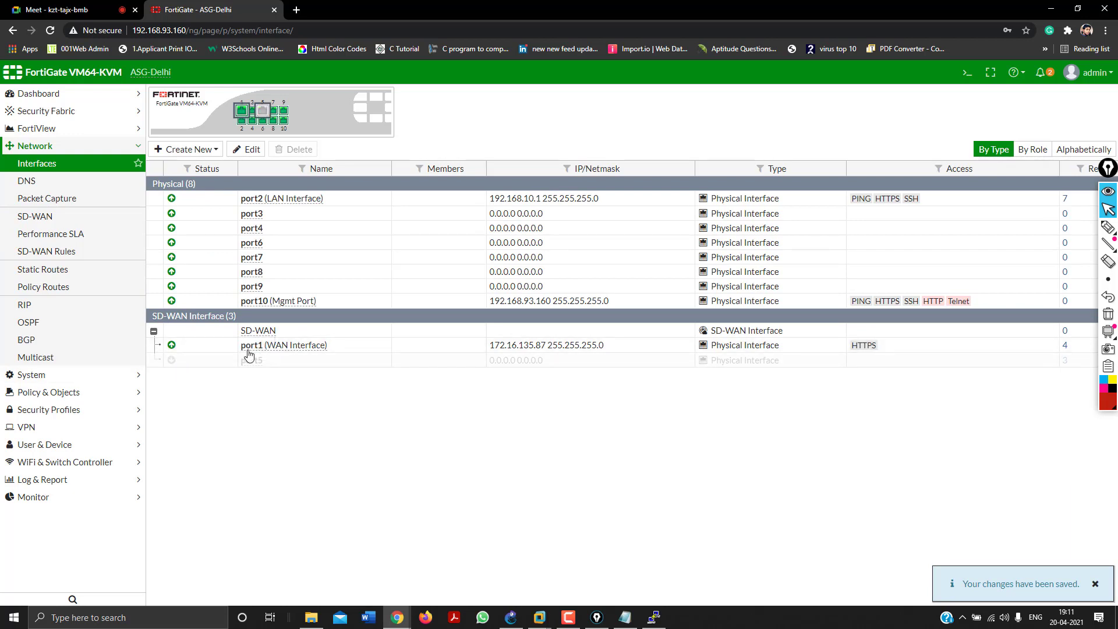
pyautogui.click(154, 331)
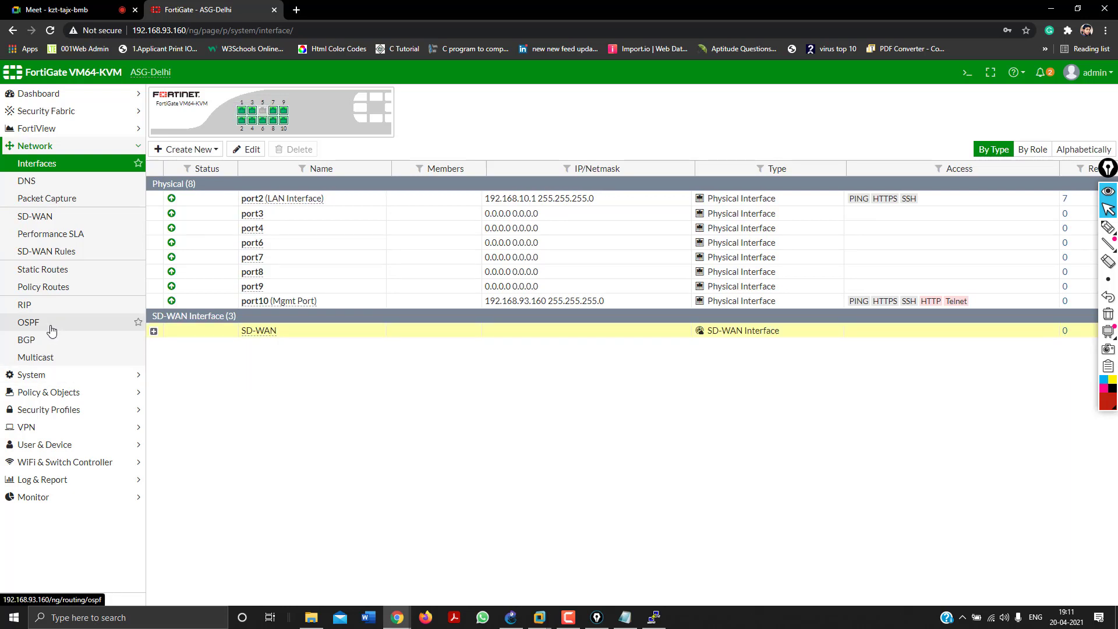
pyautogui.click(46, 148)
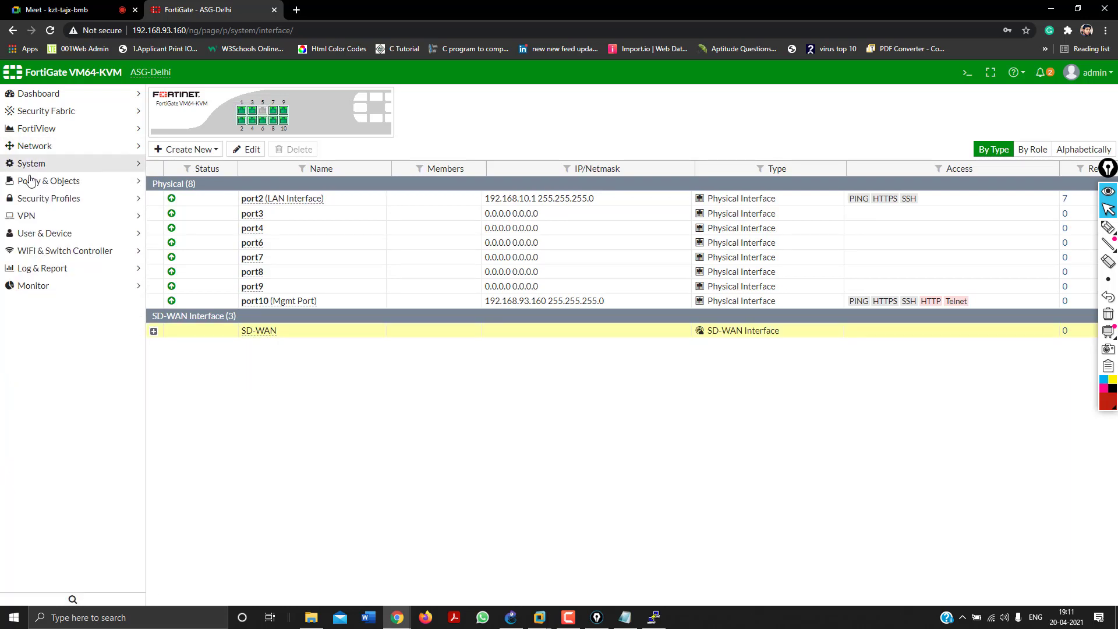
pyautogui.click(38, 181)
# Start a new IPv4 policy named Internet from LAN port2 outgoing to SD-WAN.
pyautogui.click(36, 199)
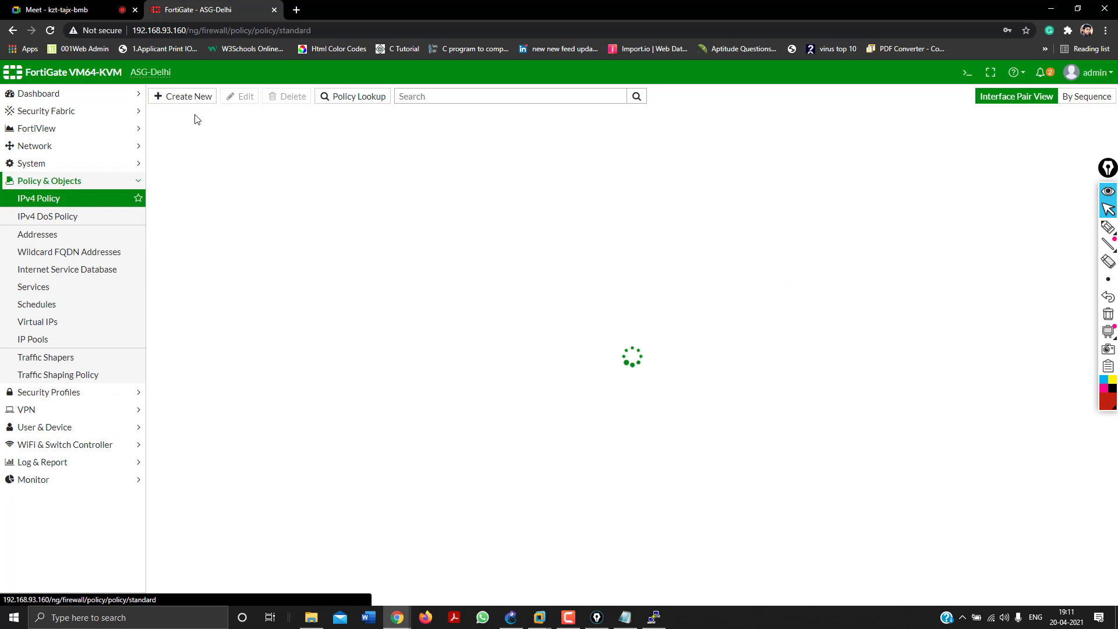
pyautogui.click(187, 97)
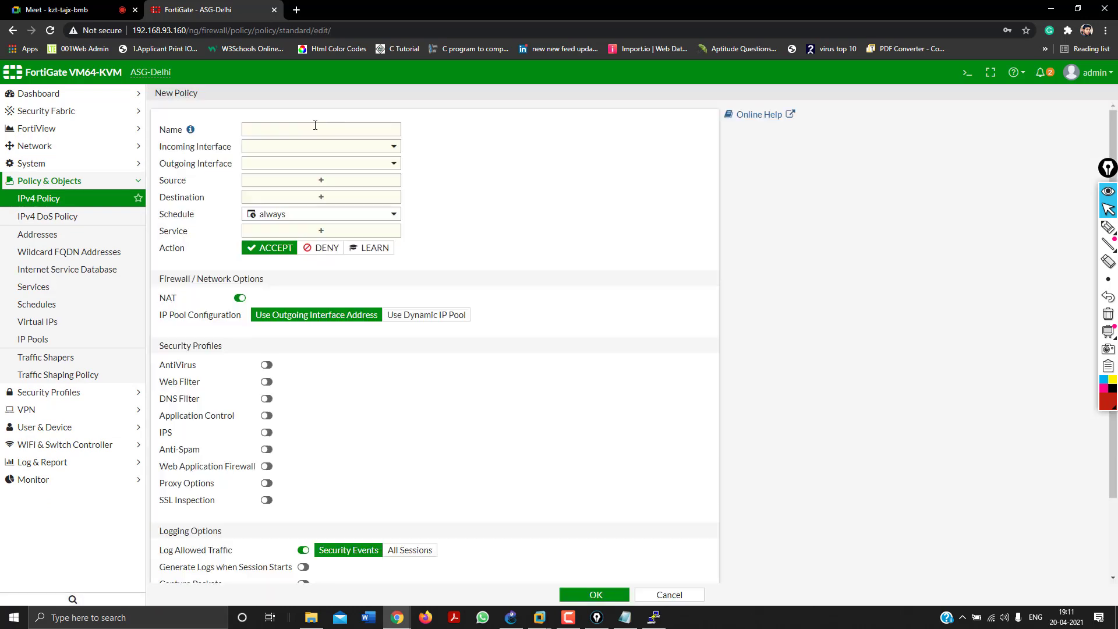
pyautogui.click(313, 127)
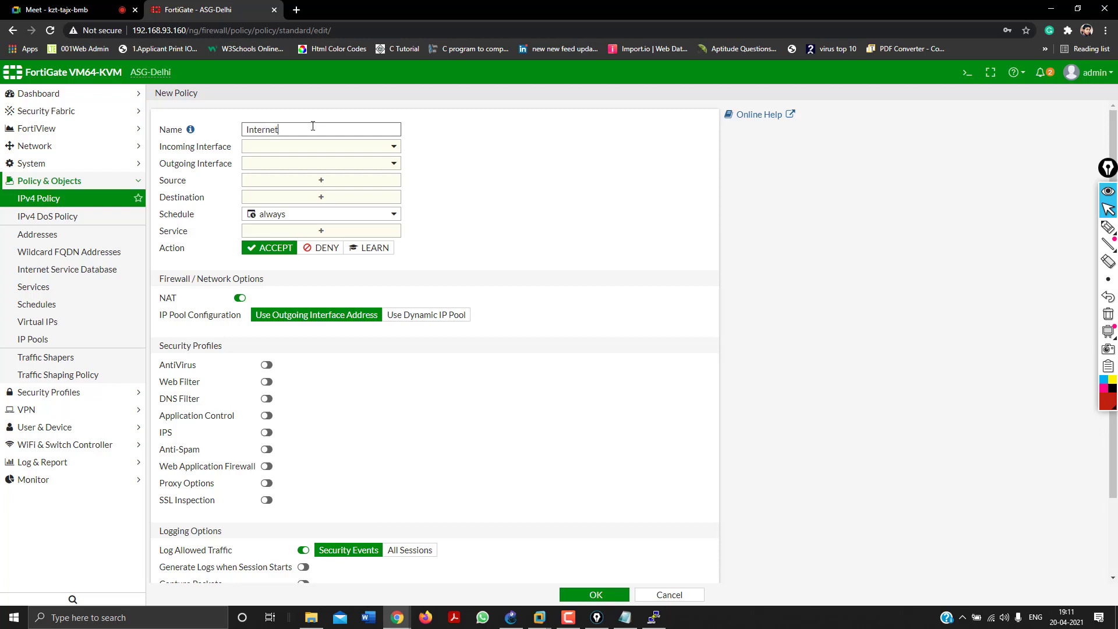
pyautogui.click(322, 149)
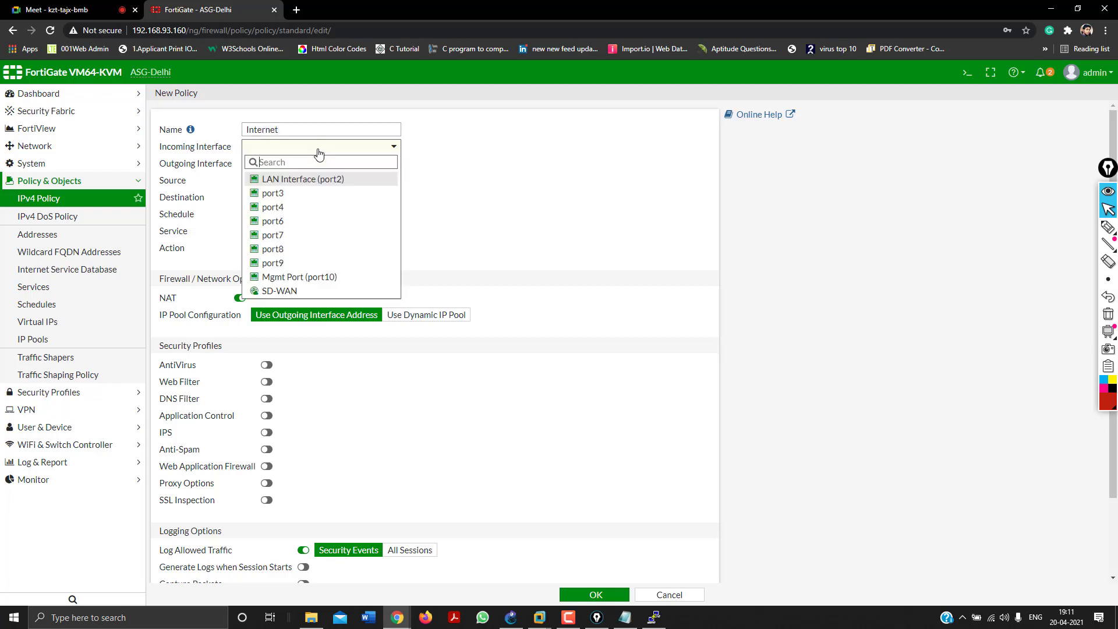
pyautogui.click(318, 183)
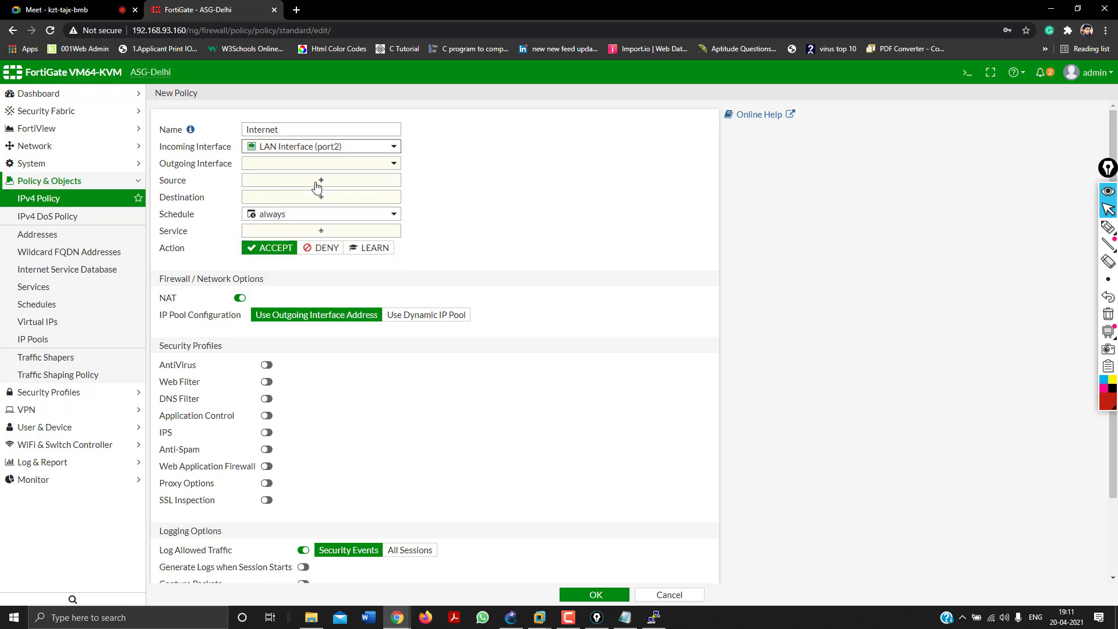
pyautogui.click(285, 165)
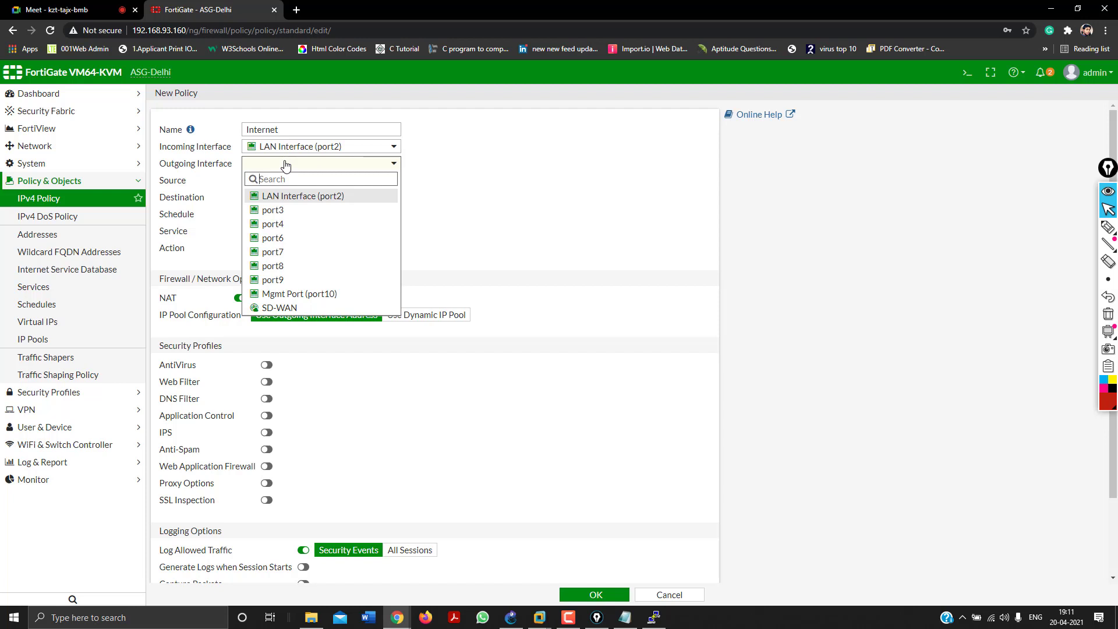
pyautogui.click(289, 309)
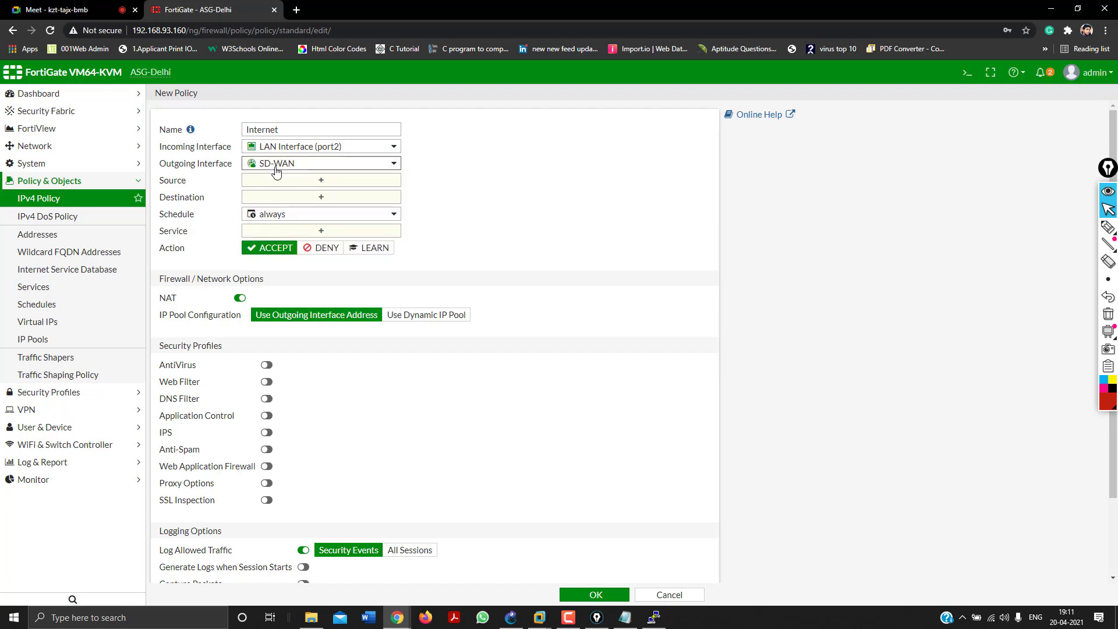
# Set source and destination to all and service to ALL, then save the Internet policy.
pyautogui.moveTo(277, 170)
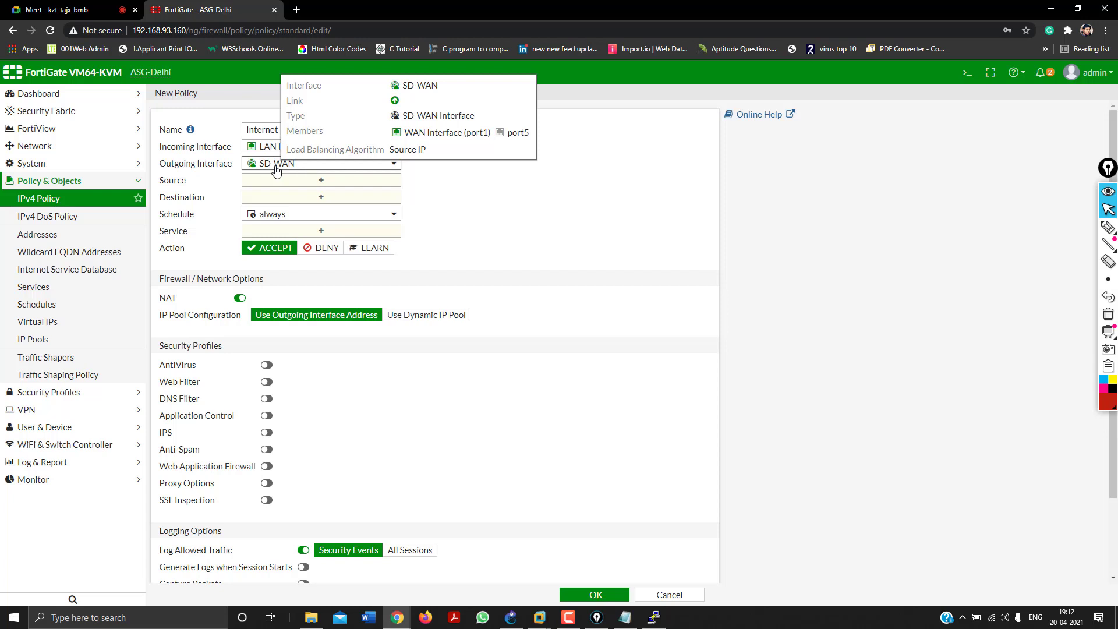
pyautogui.click(286, 180)
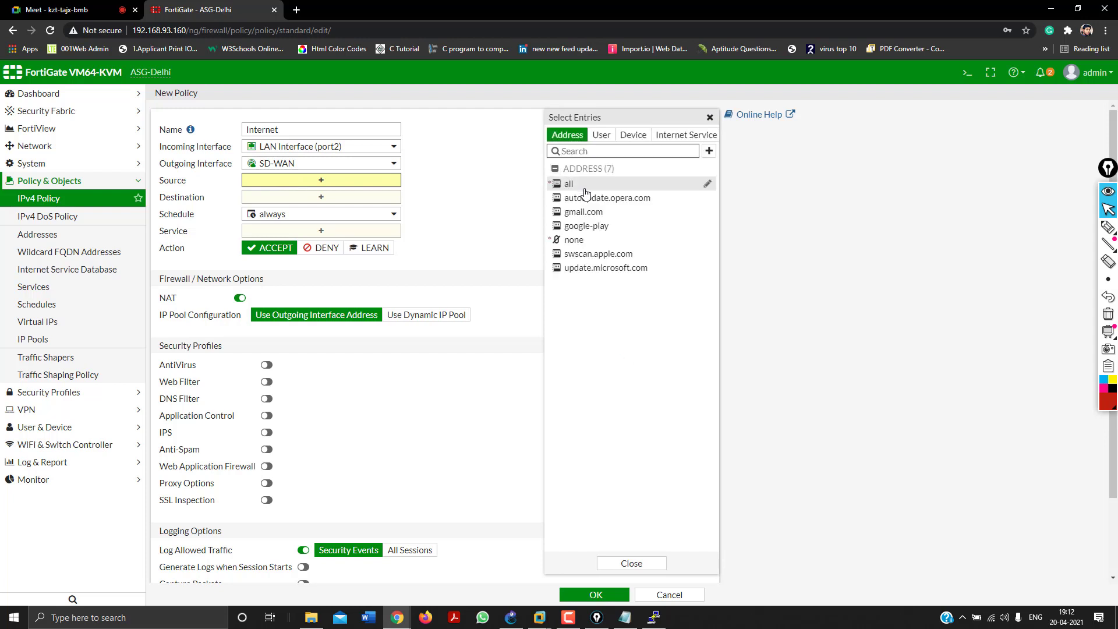
pyautogui.click(585, 190)
pyautogui.click(316, 210)
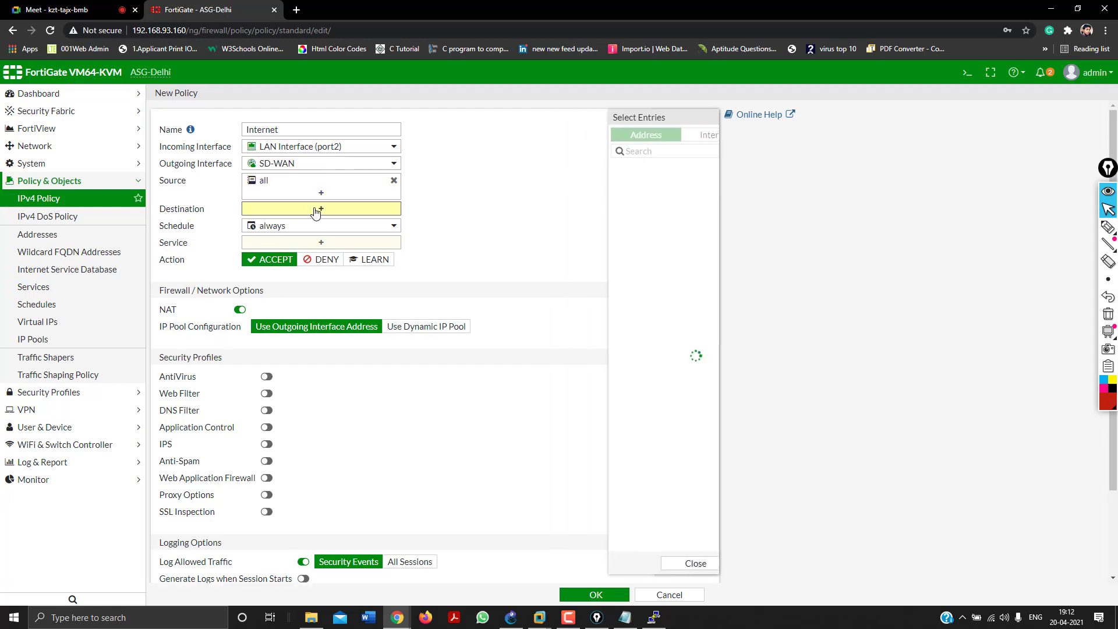
pyautogui.click(574, 184)
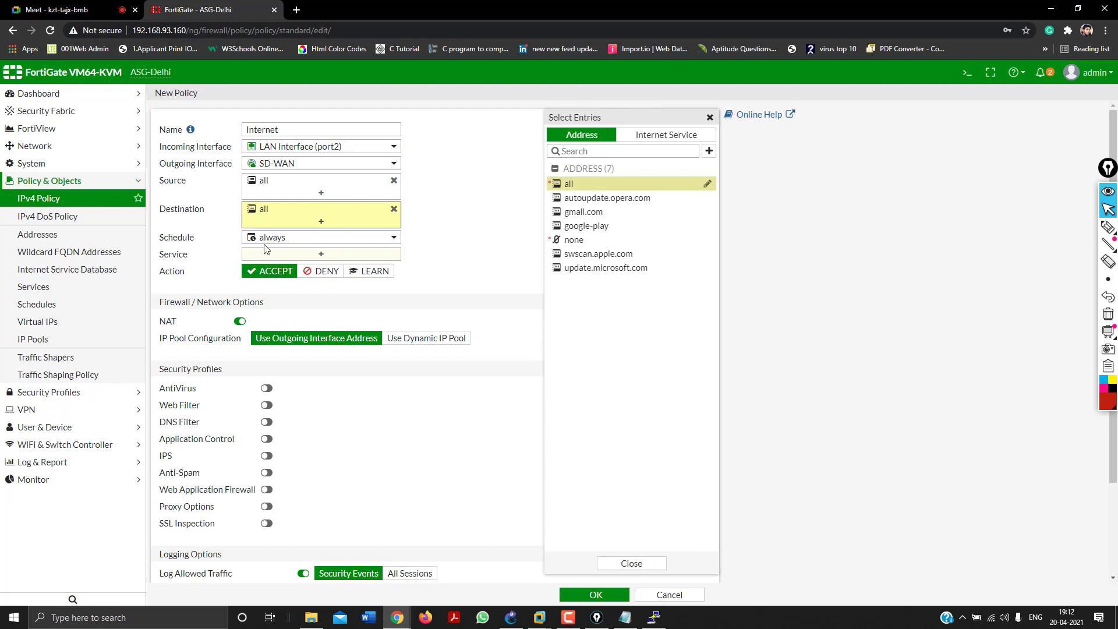
pyautogui.click(270, 255)
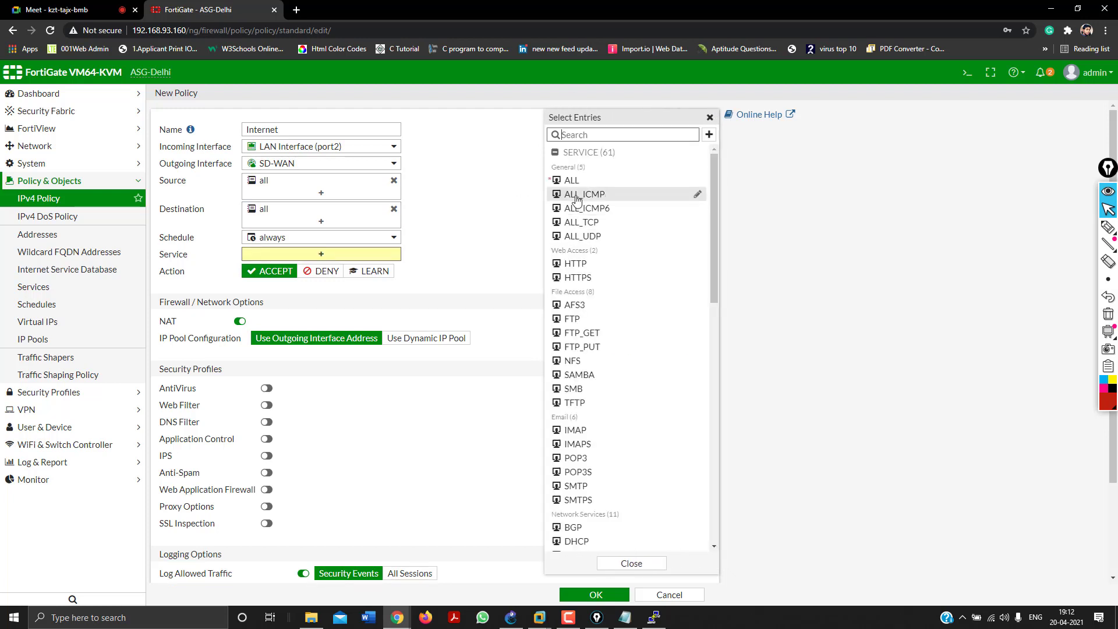
pyautogui.click(574, 180)
pyautogui.click(441, 270)
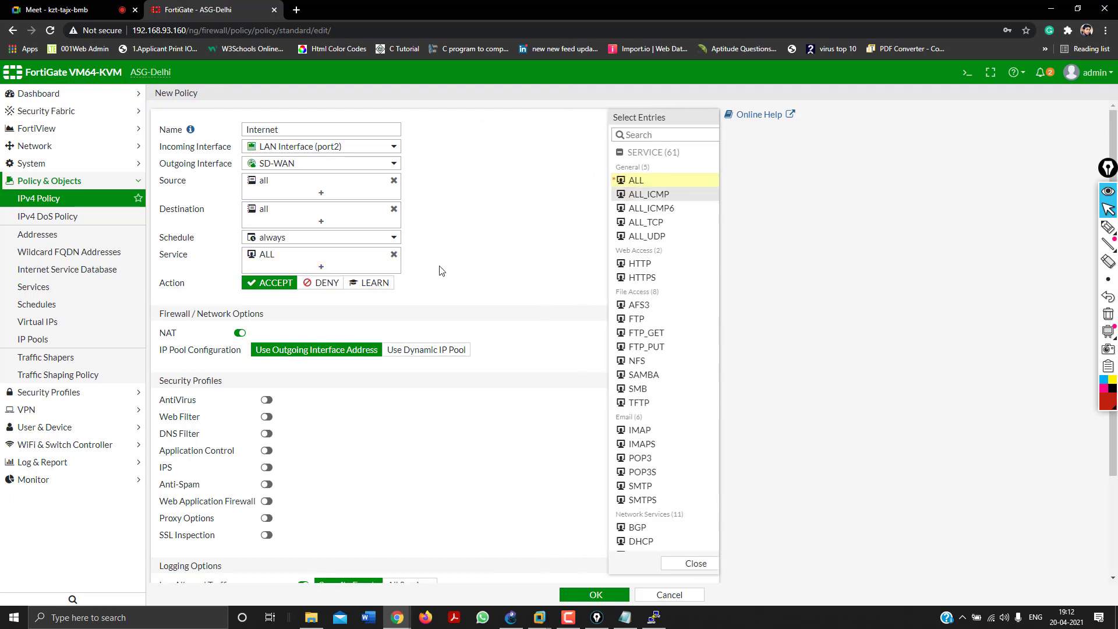
pyautogui.scroll(-2, 441, 271)
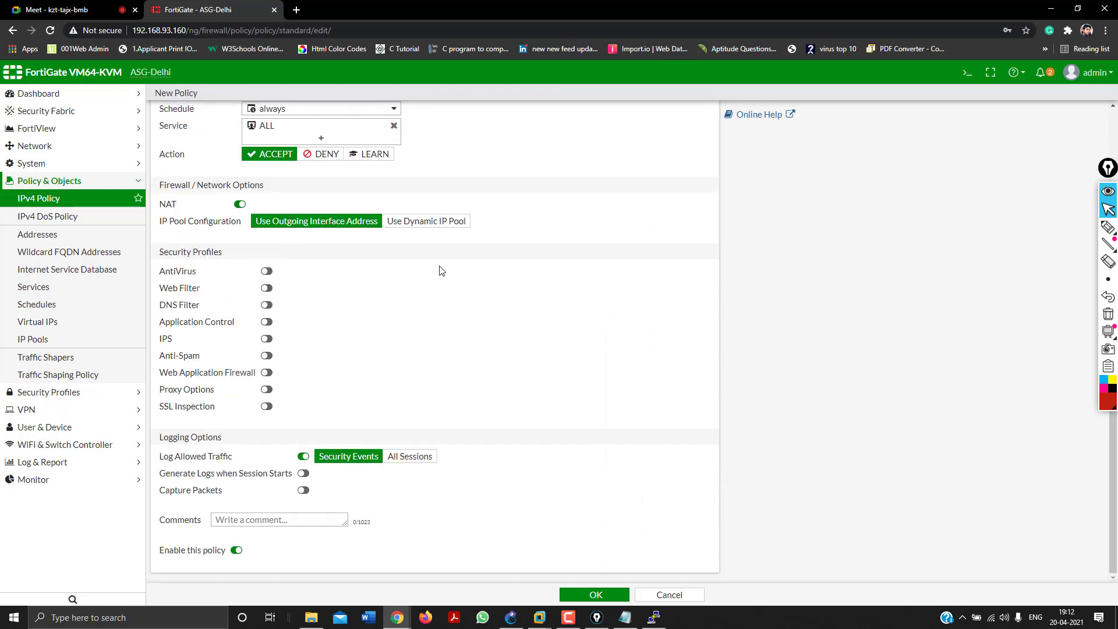
pyautogui.click(566, 593)
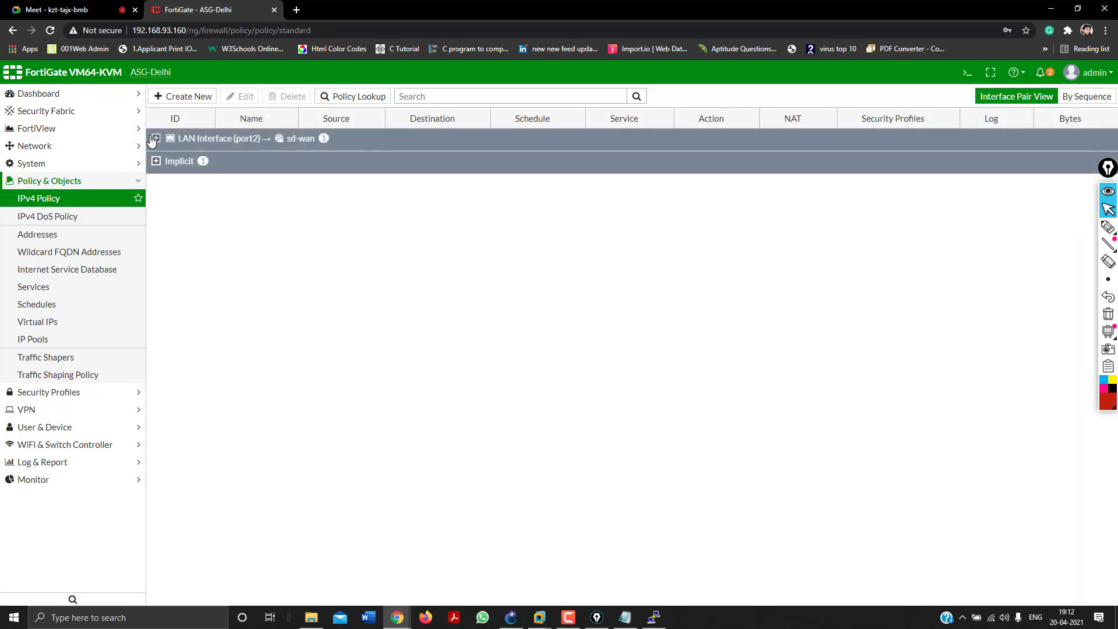
pyautogui.click(154, 139)
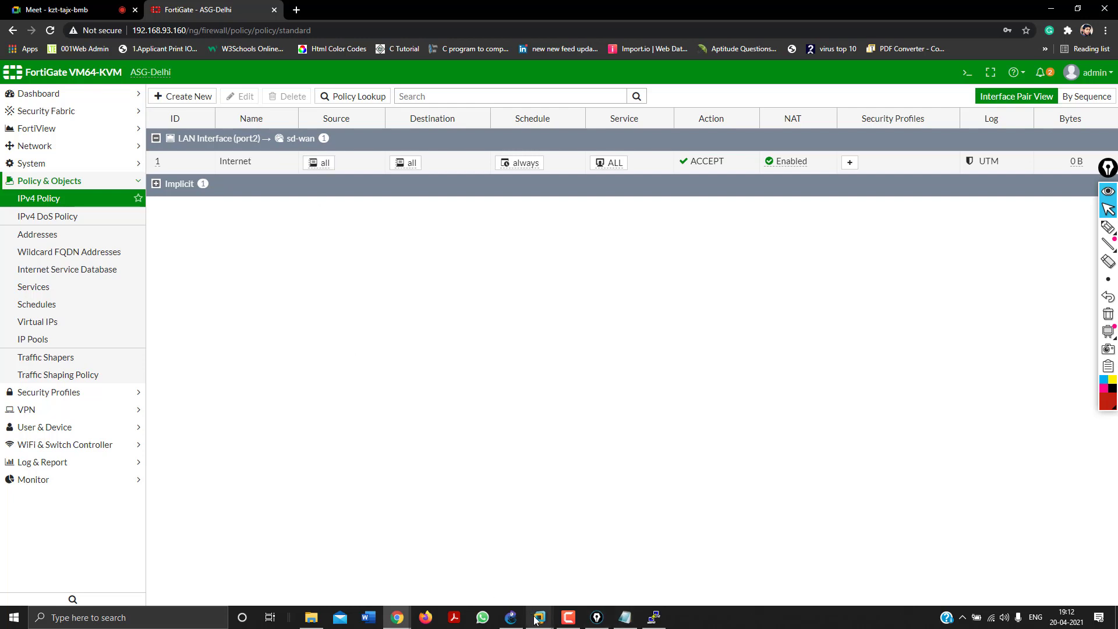
# Run a continuous 'ping 8.8.8.8 -t' in the Windows 7 VM, then return to FortiGate.
pyautogui.moveTo(536, 621)
pyautogui.click(559, 542)
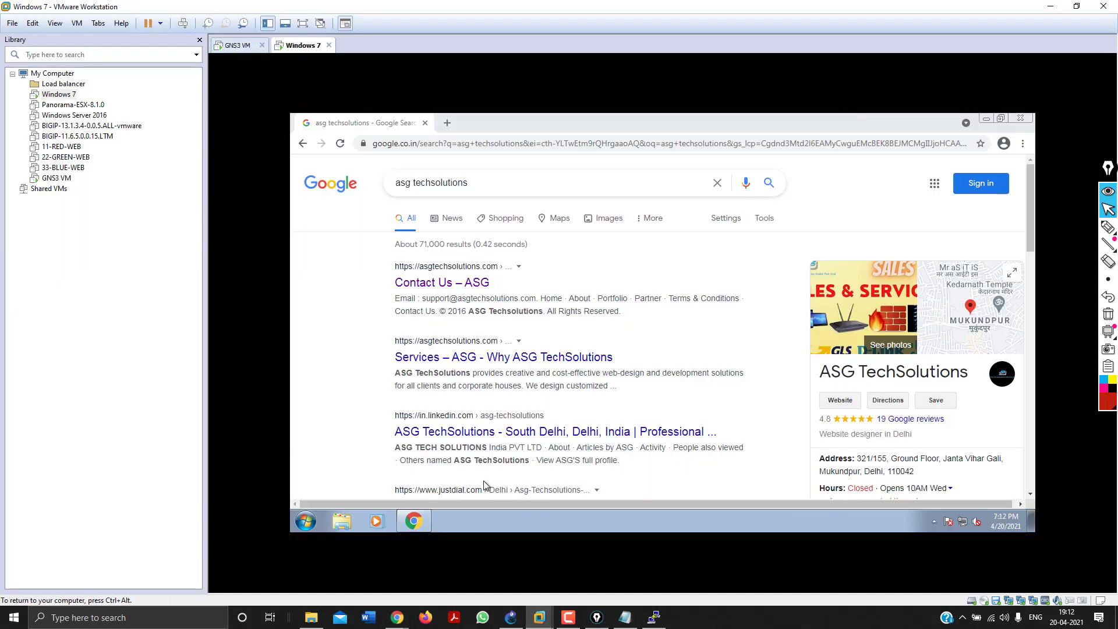
pyautogui.press('super+r')
pyautogui.press('Return')
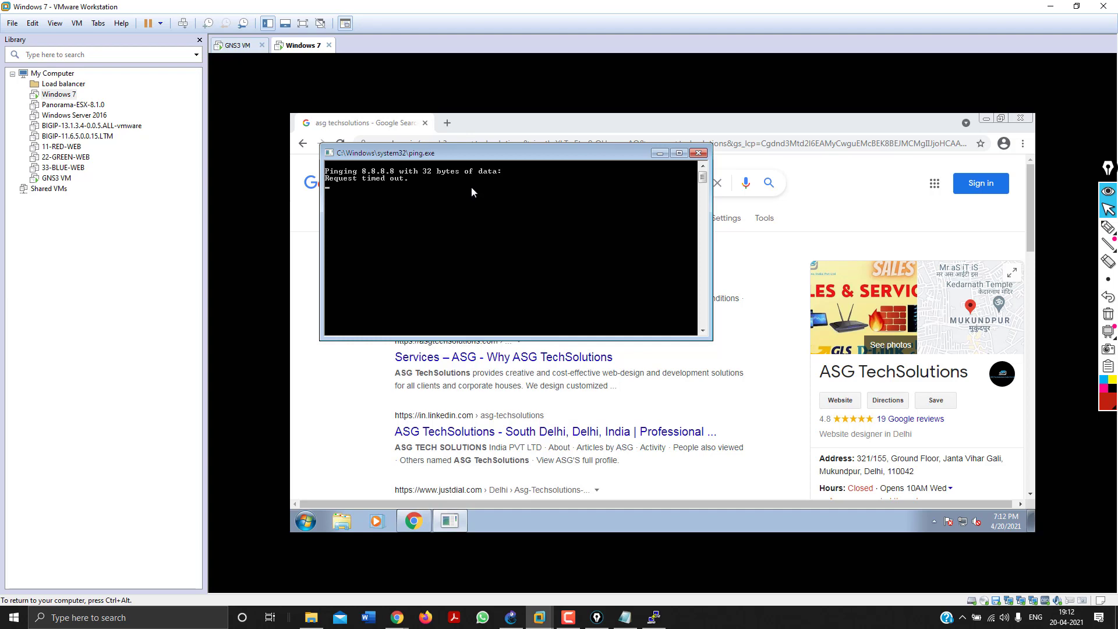
pyautogui.hotkey('ctrl', 'alt')
pyautogui.click(1047, 6)
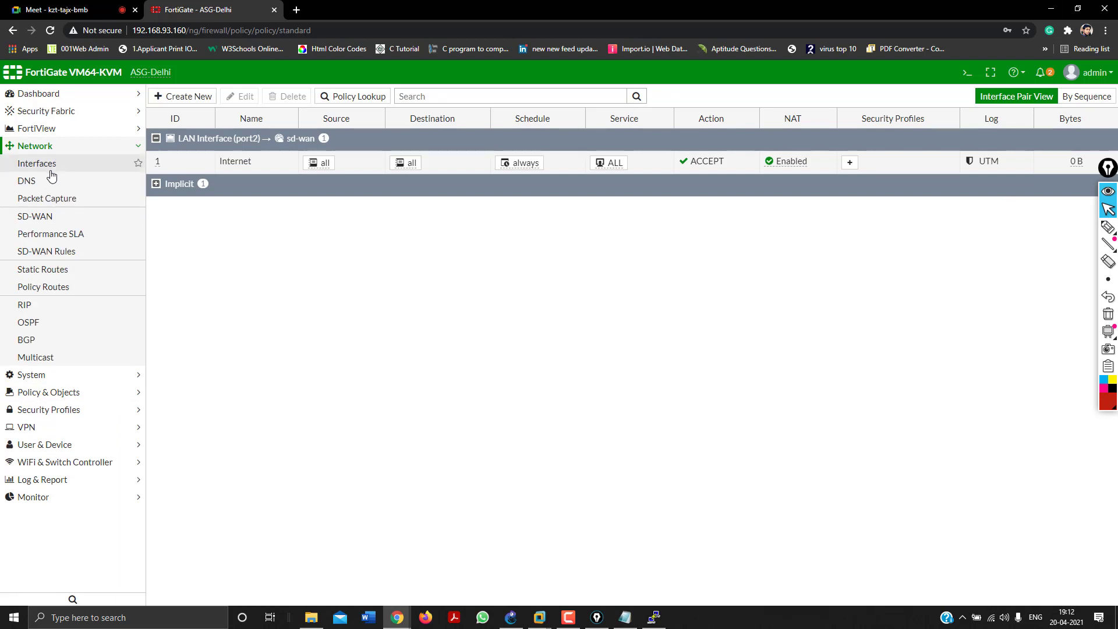
# Point the 0.0.0.0/0 default static route to the SD-WAN interface and confirm it in Static Routes.
pyautogui.click(61, 272)
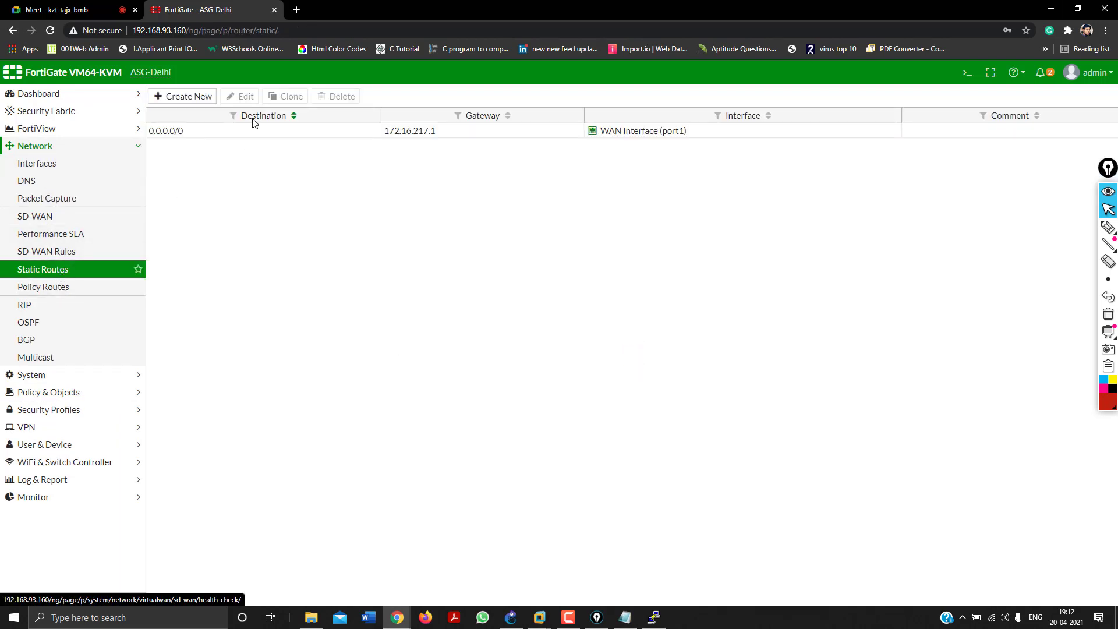
pyautogui.click(261, 138)
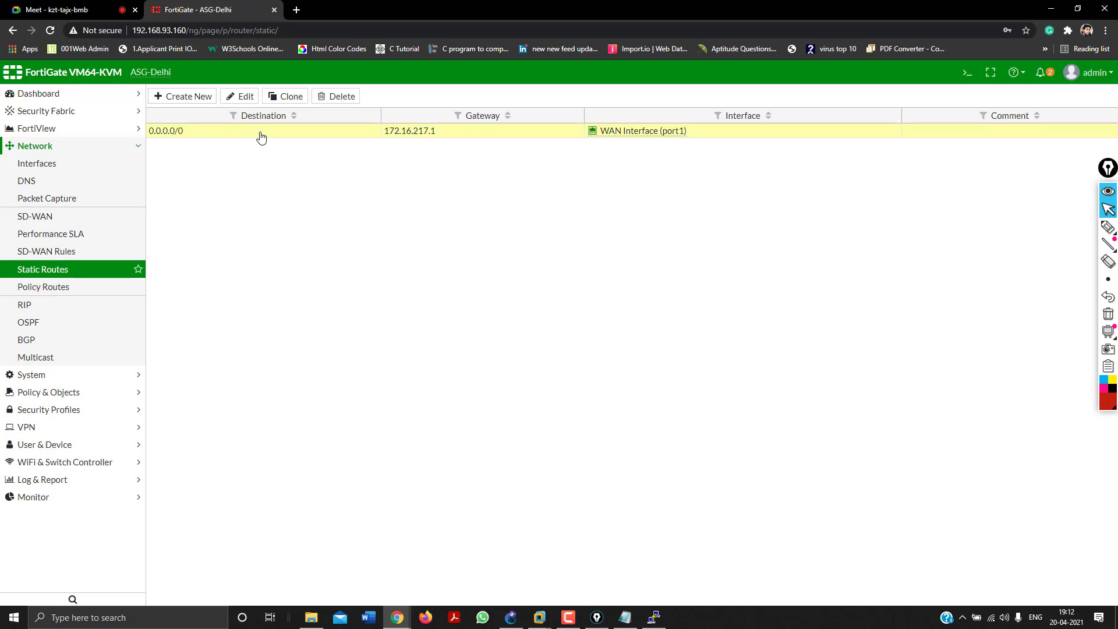
pyautogui.doubleClick(261, 137)
pyautogui.click(331, 171)
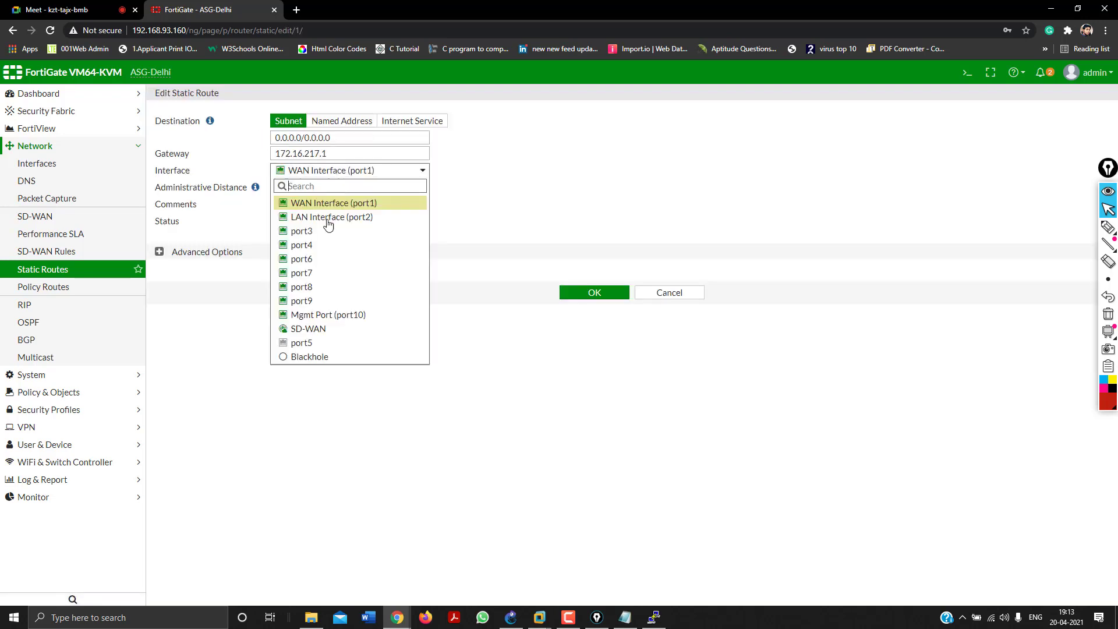
pyautogui.click(320, 328)
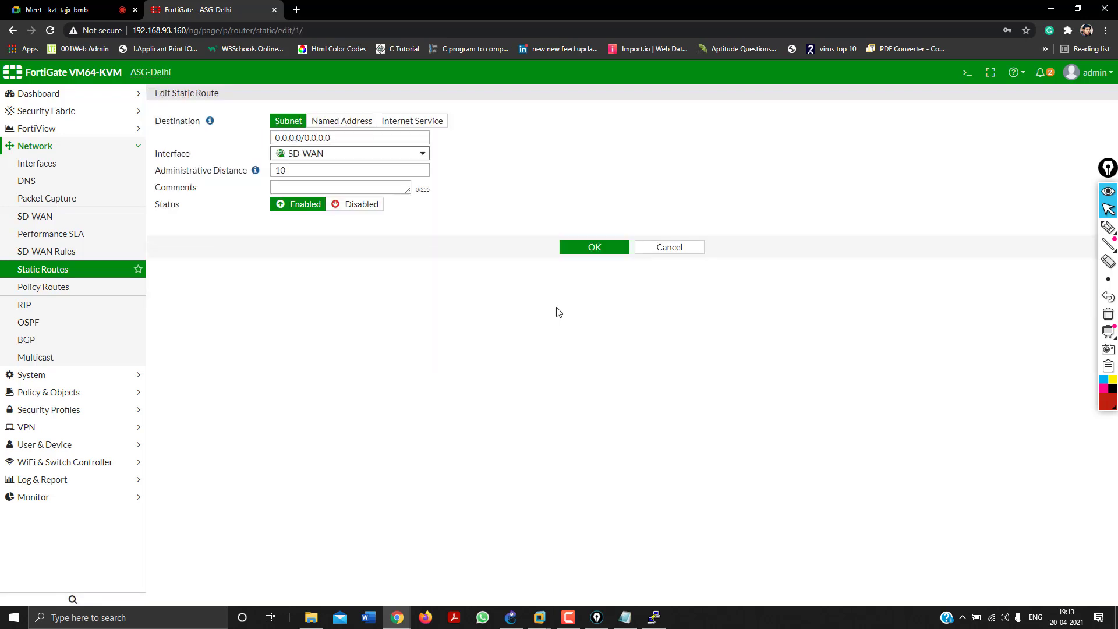
pyautogui.click(601, 244)
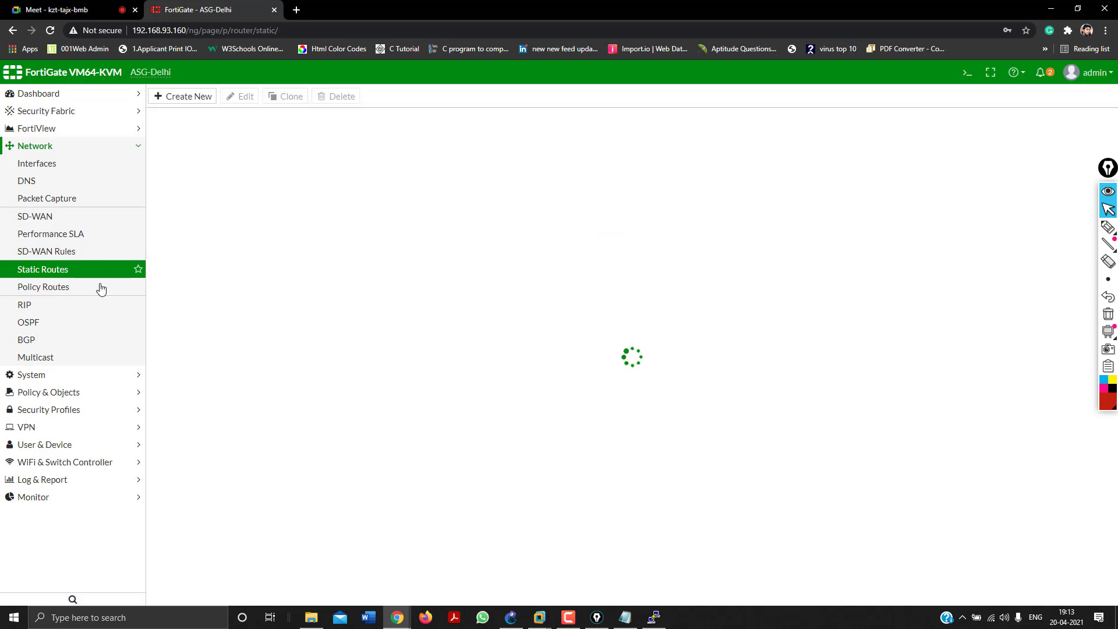
pyautogui.click(27, 288)
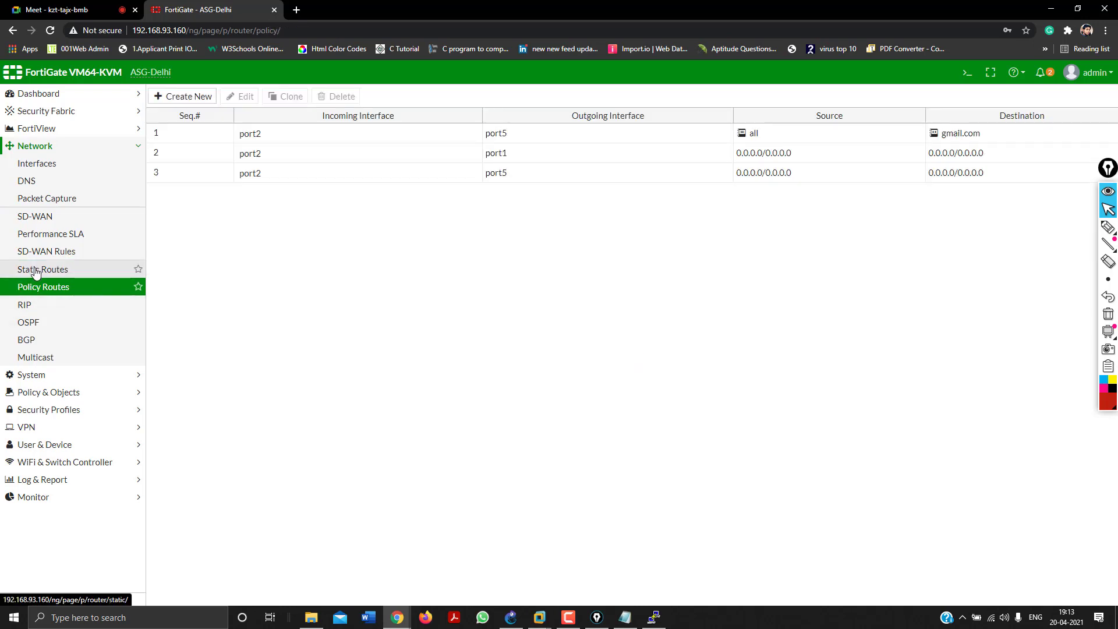
pyautogui.click(36, 270)
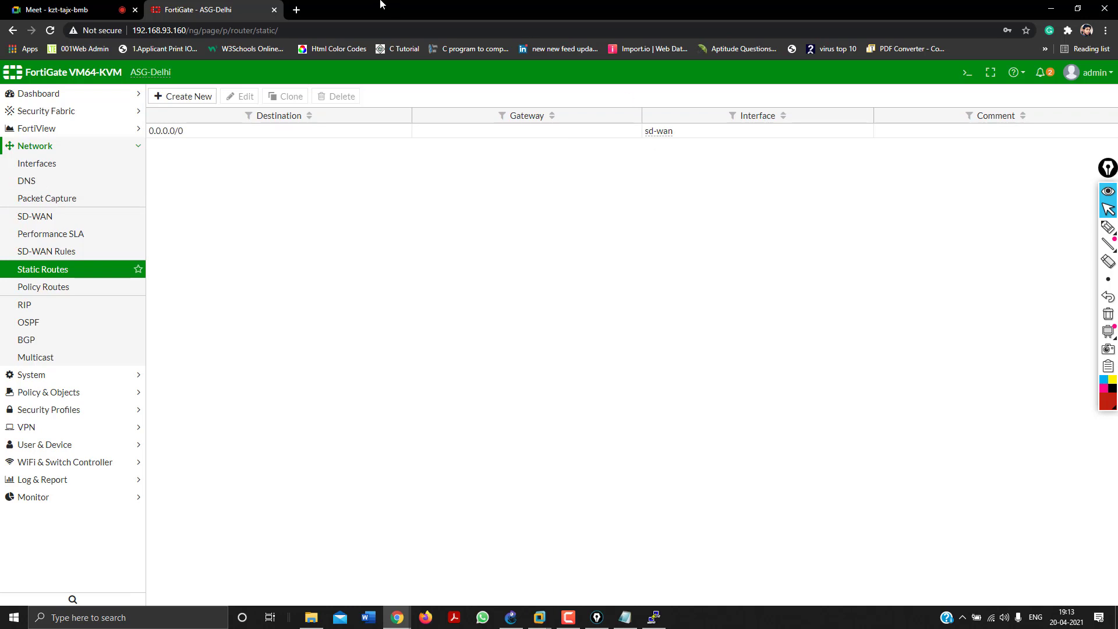
pyautogui.click(40, 165)
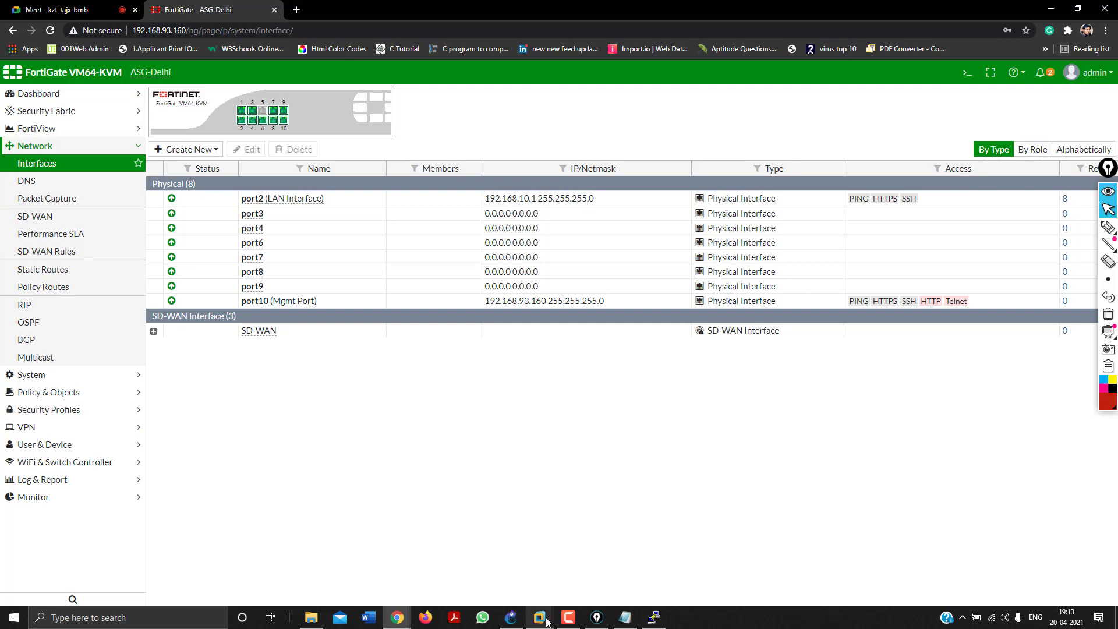
# Check the VM ping, then enable the port5 member in the expanded SD-WAN group.
pyautogui.moveTo(547, 621)
pyautogui.click(586, 551)
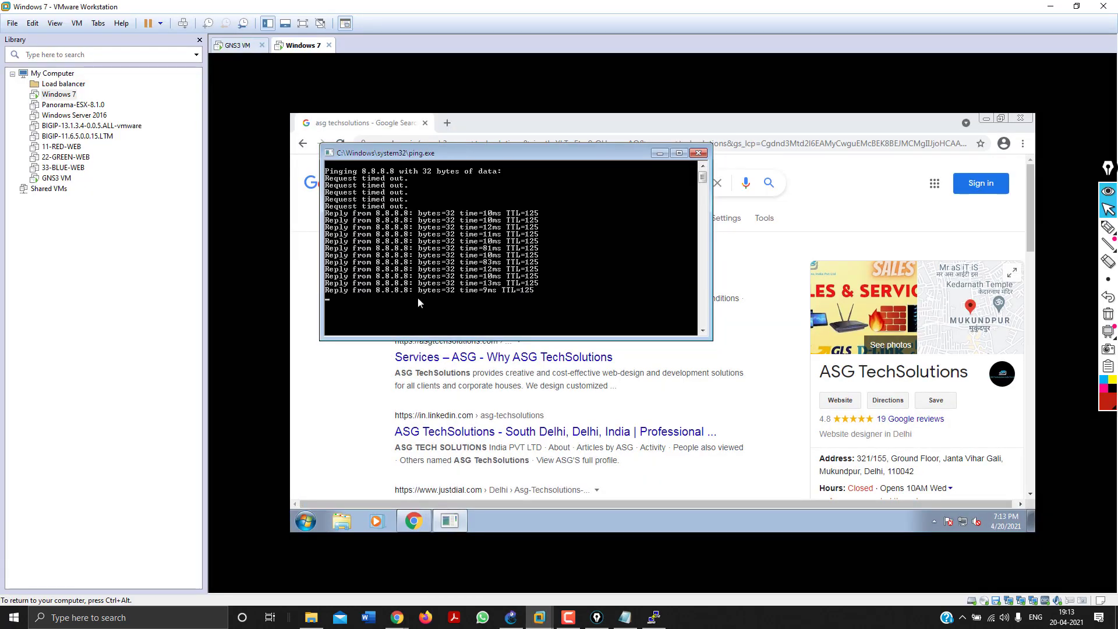
pyautogui.moveTo(397, 616)
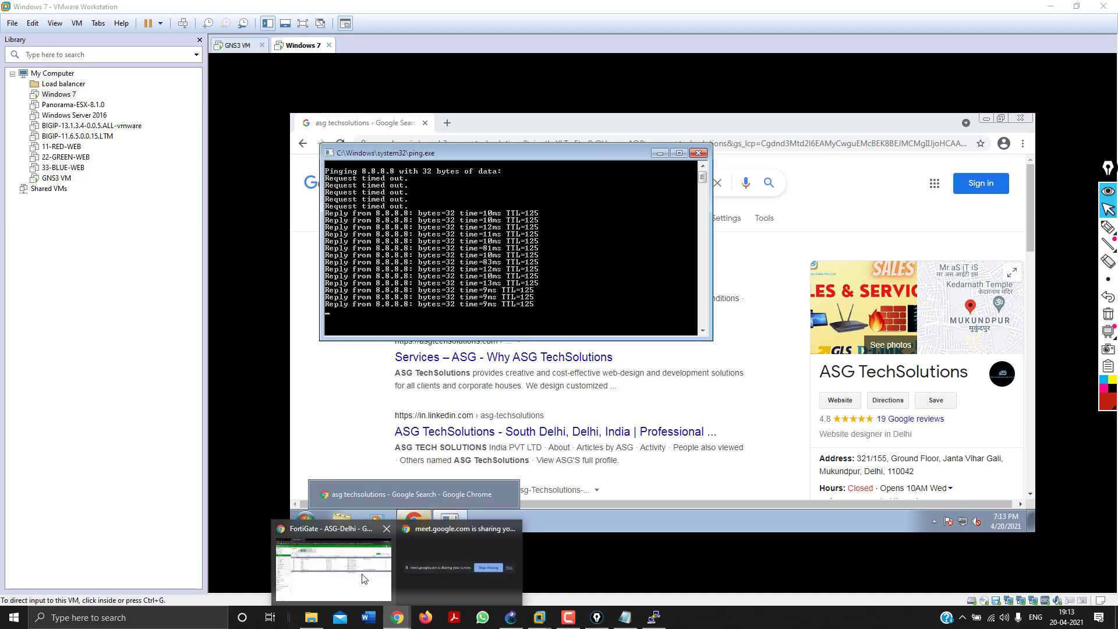
pyautogui.click(363, 577)
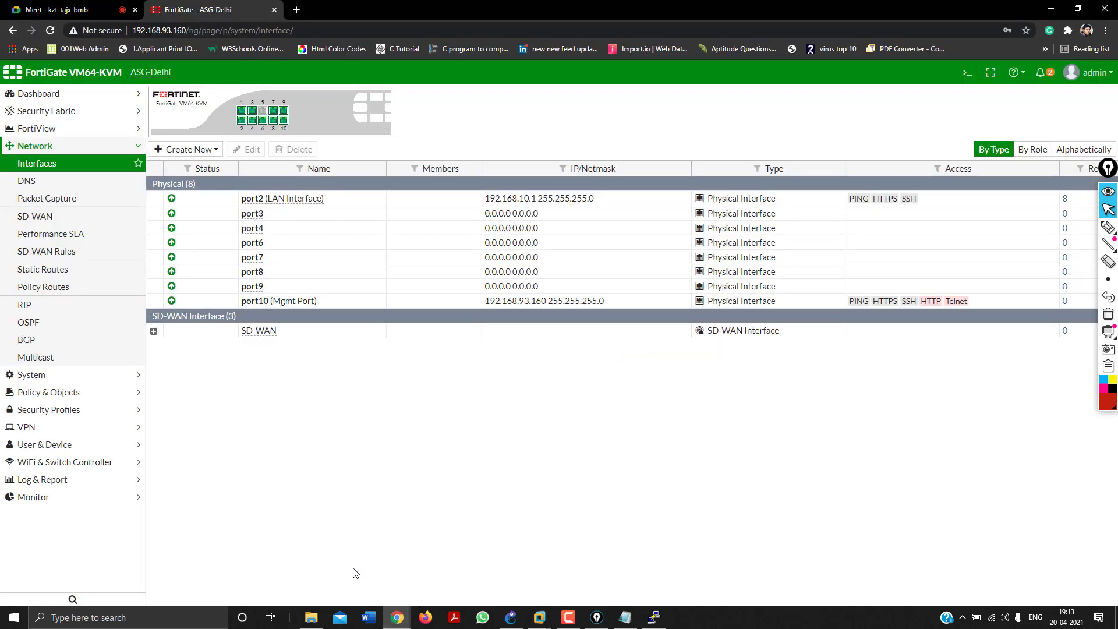
pyautogui.click(154, 332)
pyautogui.click(230, 361)
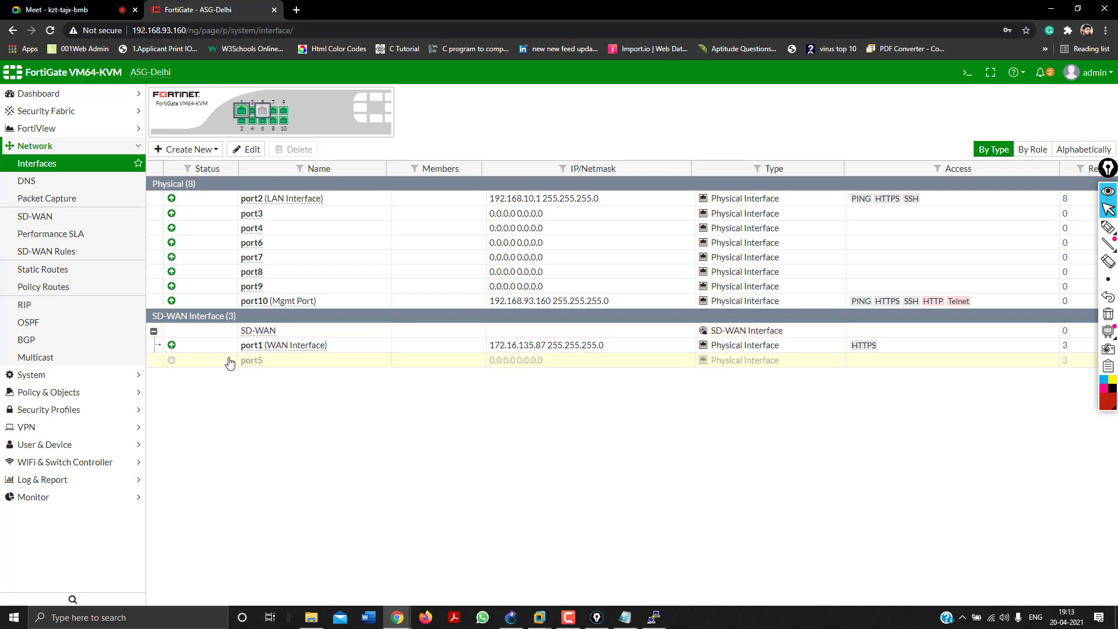
pyautogui.rightClick(286, 366)
pyautogui.click(303, 398)
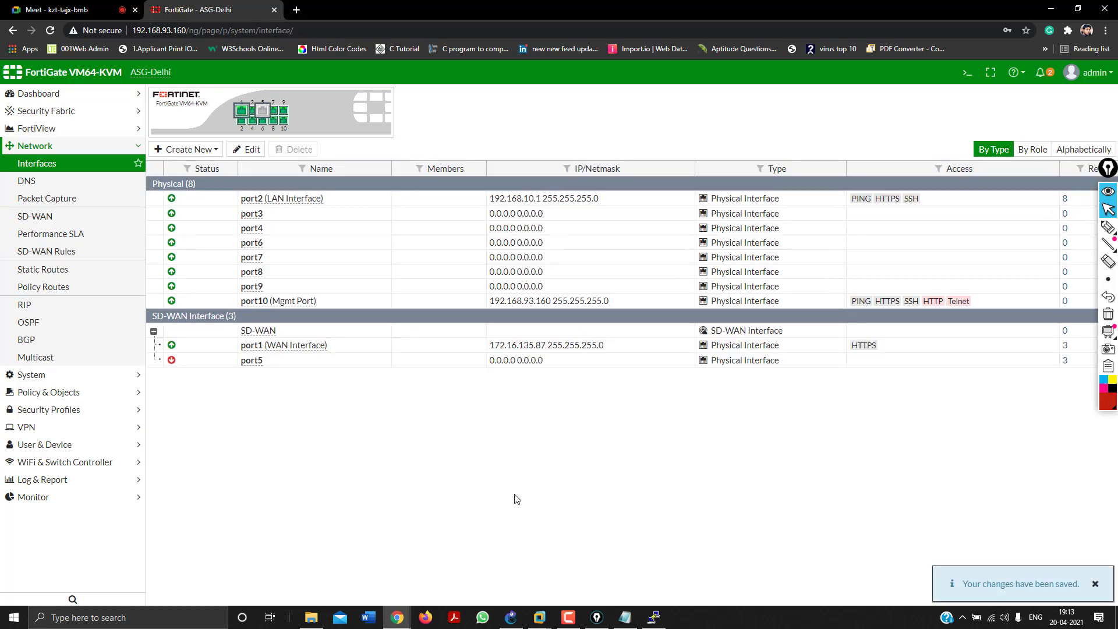
# Confirm the ping to 8.8.8.8 now gets replies, then disable port5 again.
pyautogui.click(36, 164)
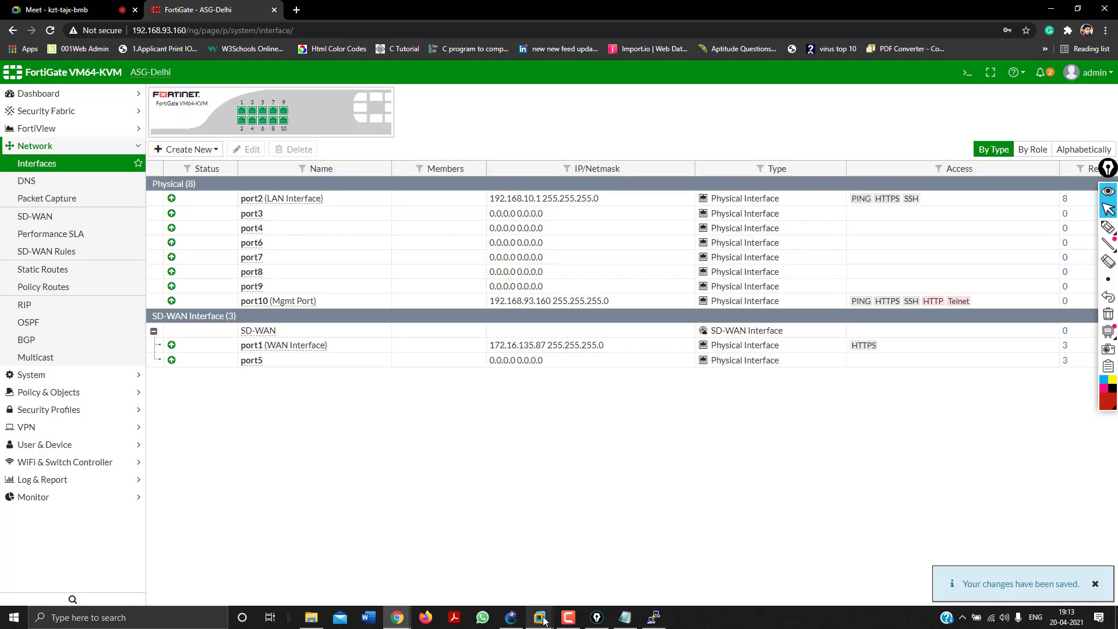
pyautogui.moveTo(541, 619)
pyautogui.click(586, 551)
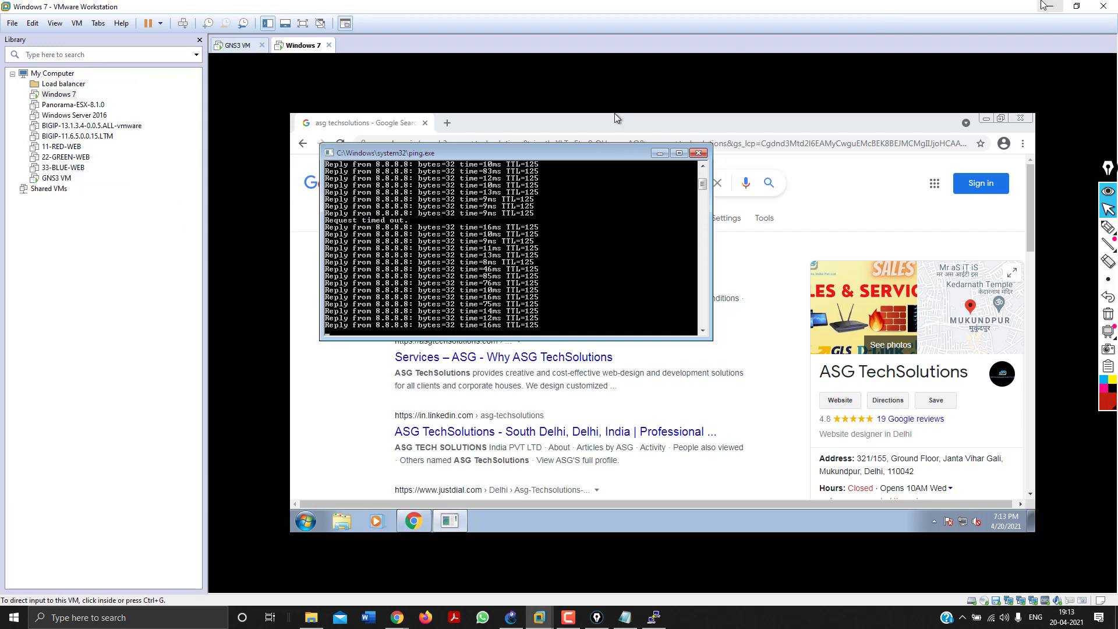
pyautogui.click(1049, 6)
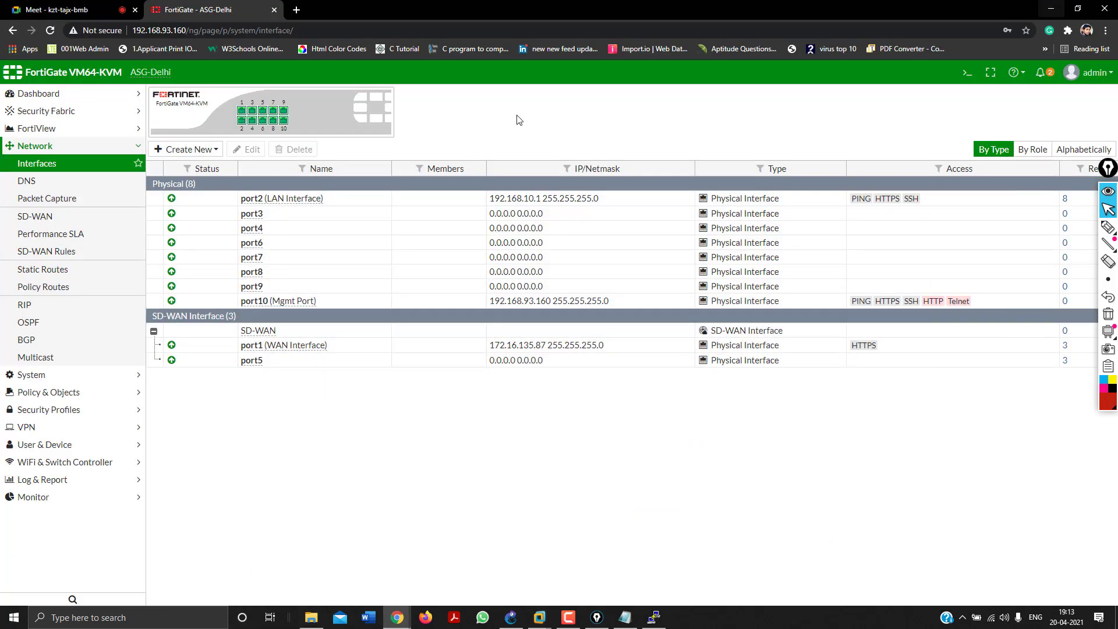
pyautogui.rightClick(279, 363)
pyautogui.click(306, 413)
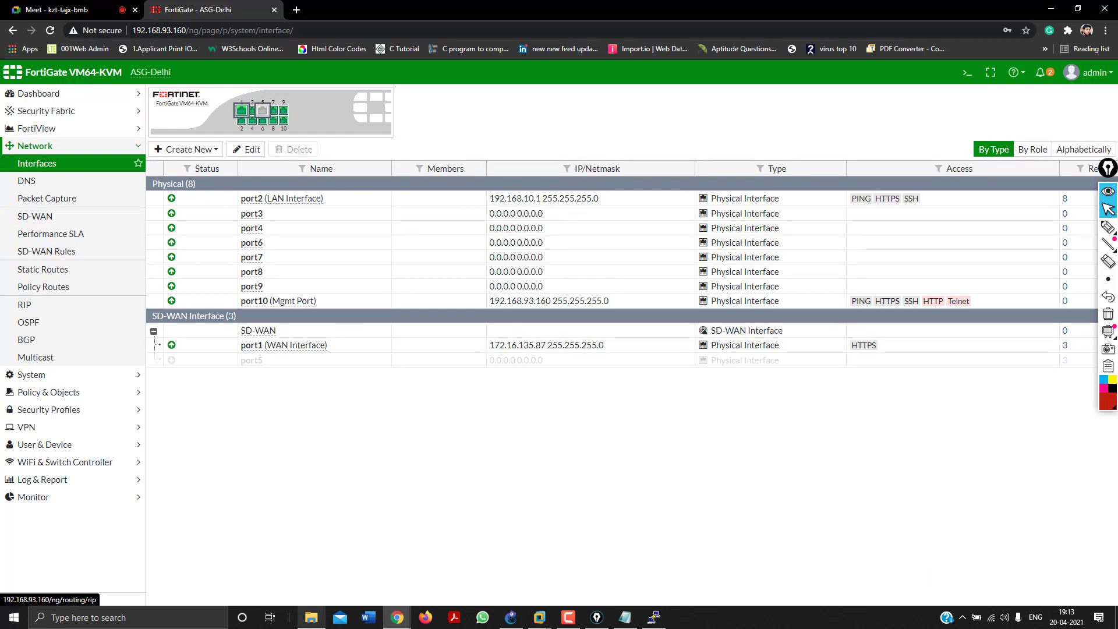
# View the SD-WAN members port1 and port5 with their usage charts, then return to the Notepad notes.
pyautogui.click(34, 218)
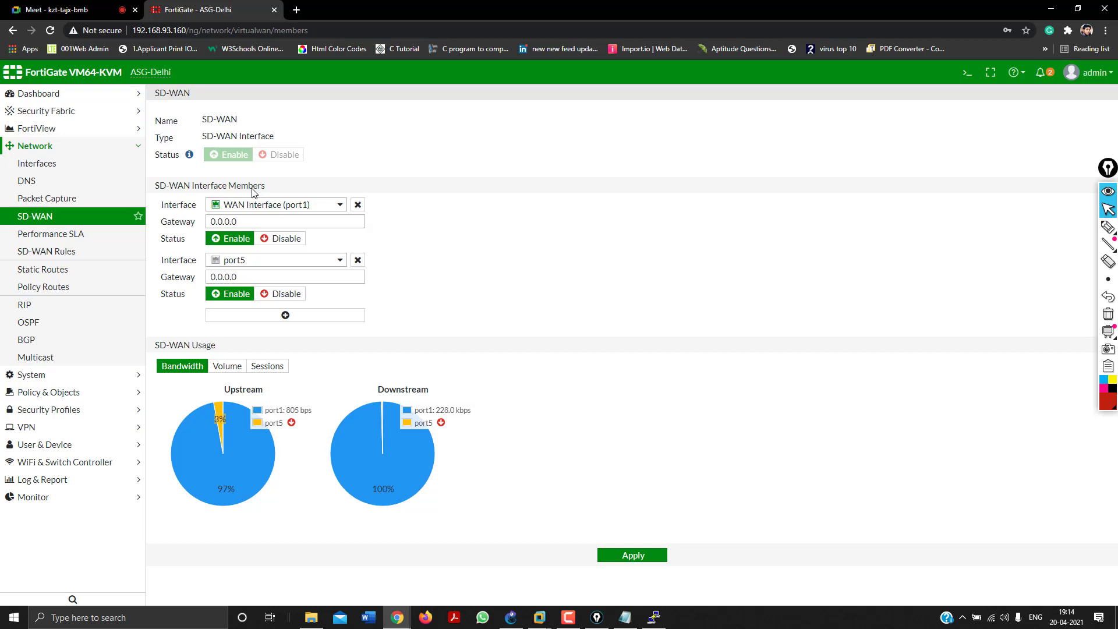
pyautogui.click(625, 617)
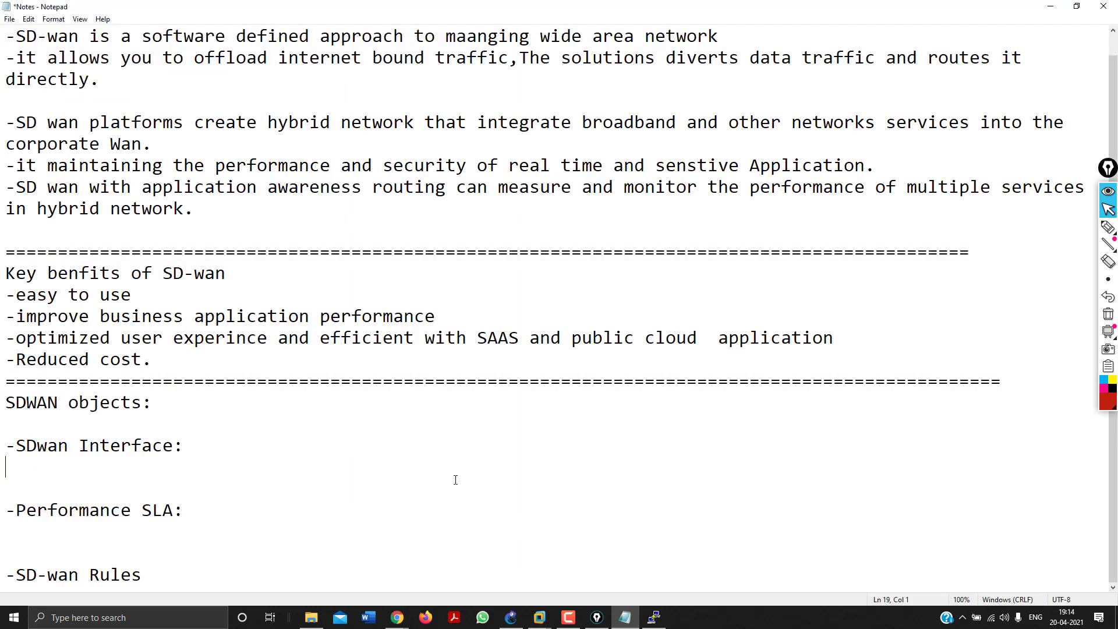
# Add bullets '-They also known as Members' and '-SD-wan interfaces are the ports and interfaces that are used to run traffic'.
pyautogui.write('-They also known')
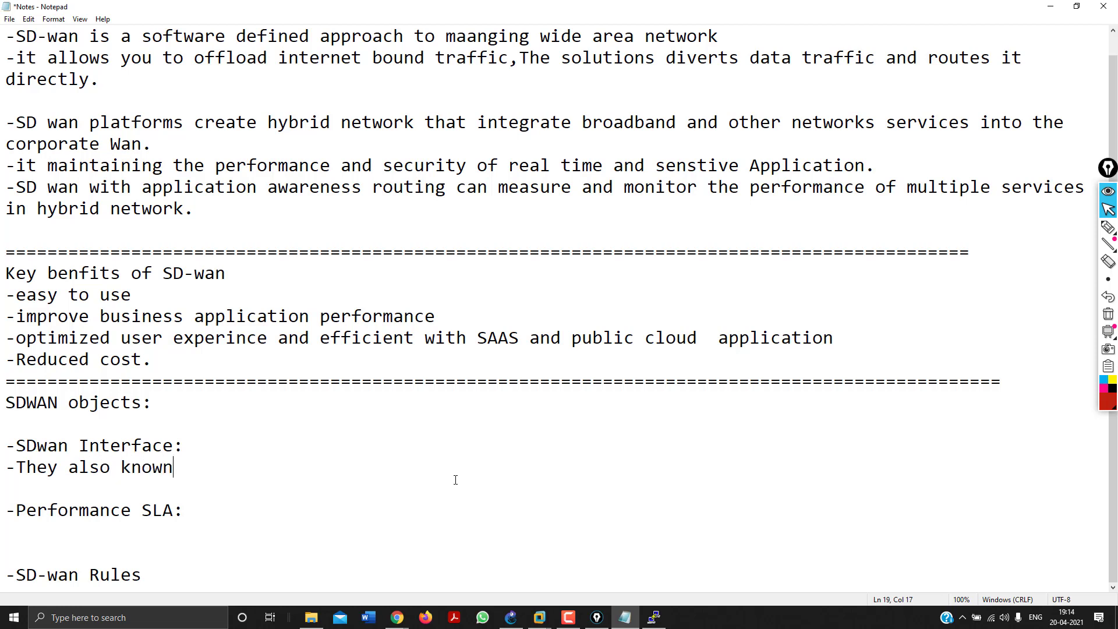
pyautogui.write(' as Members')
pyautogui.press('Return')
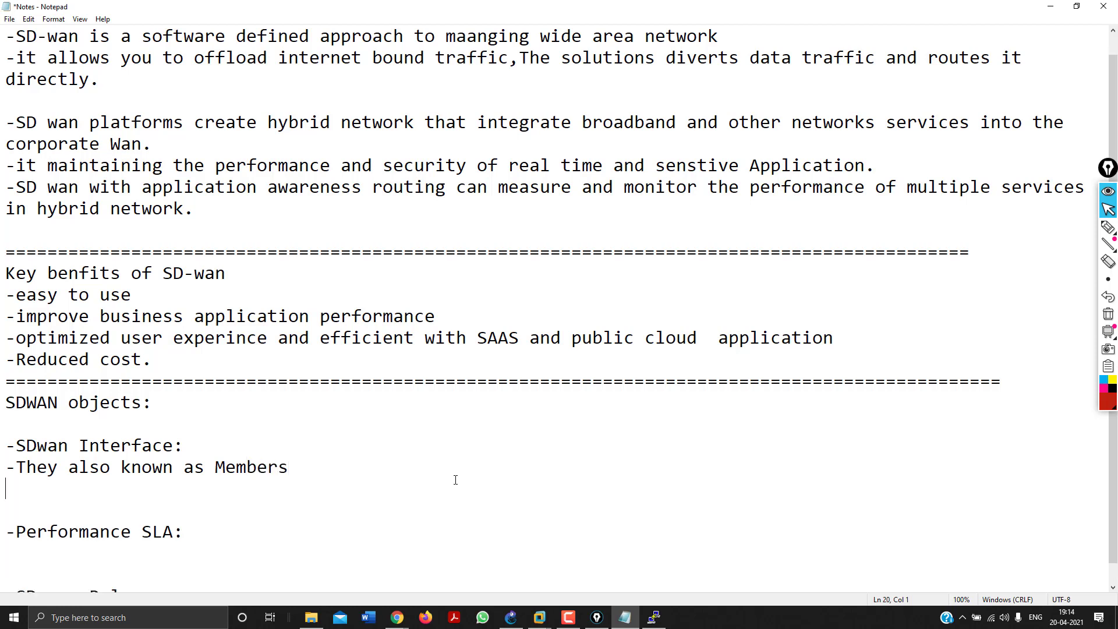
pyautogui.write('-SD-wan int')
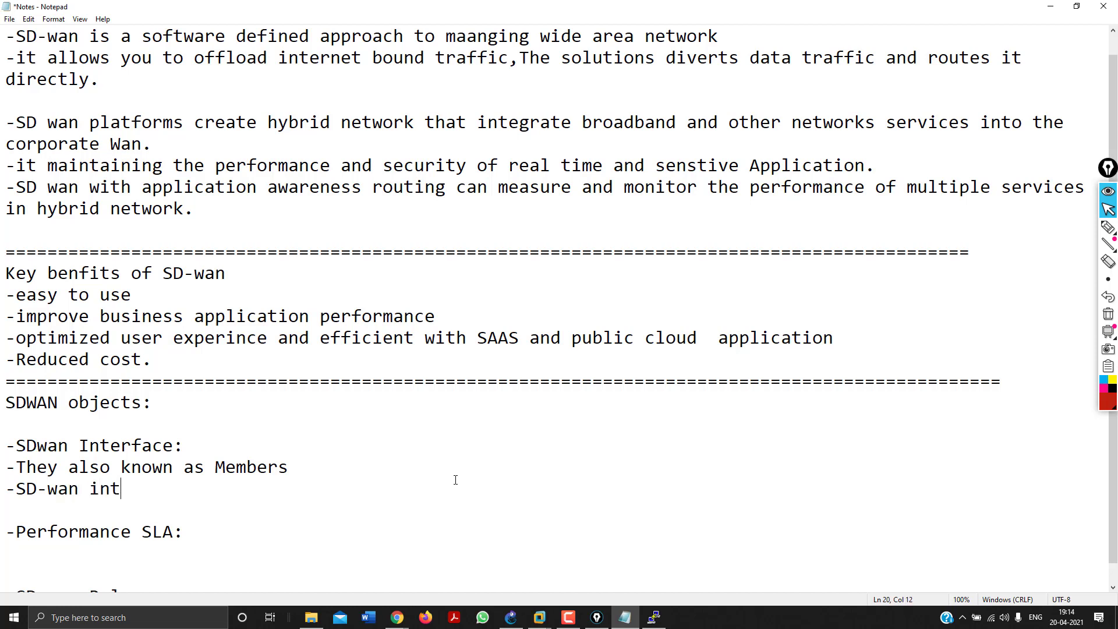
pyautogui.write('erfaces are the p')
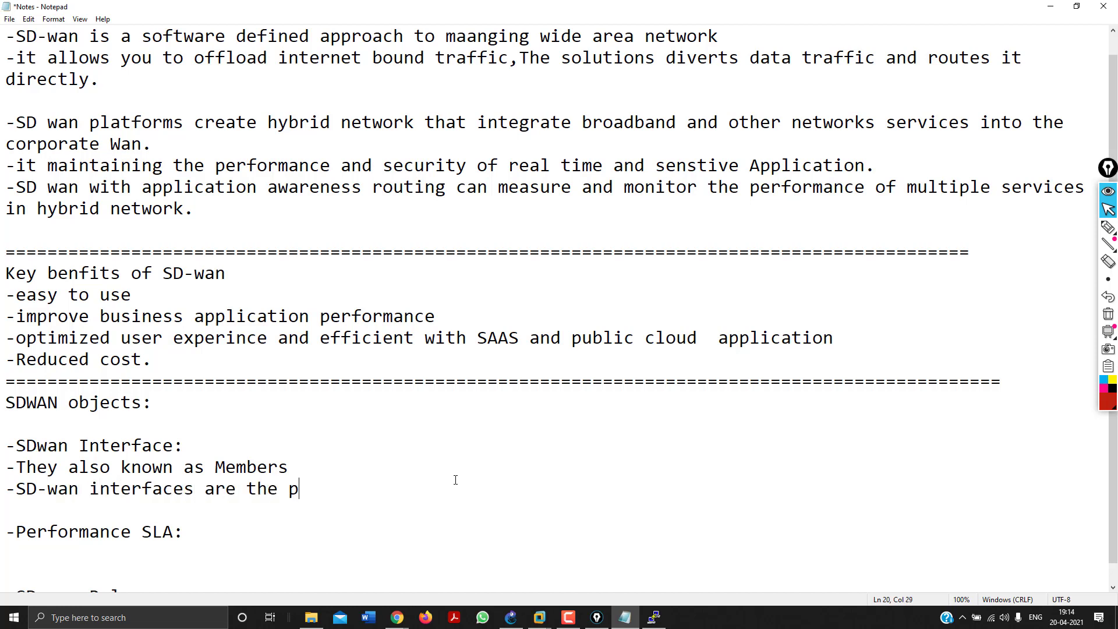
pyautogui.write('orts and interface')
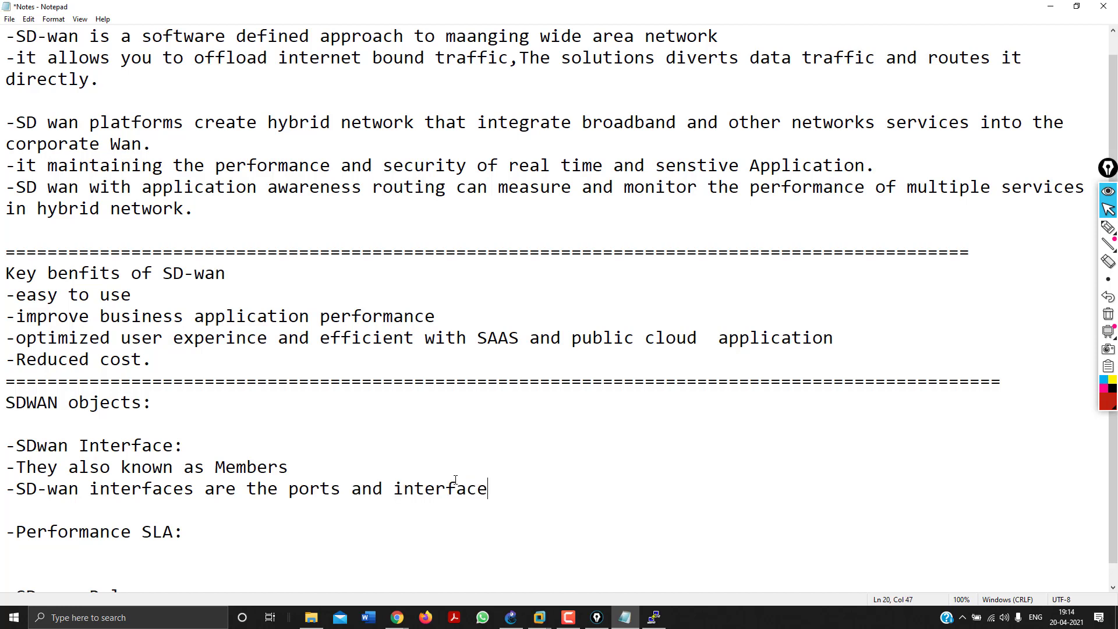
pyautogui.write('s that are used ')
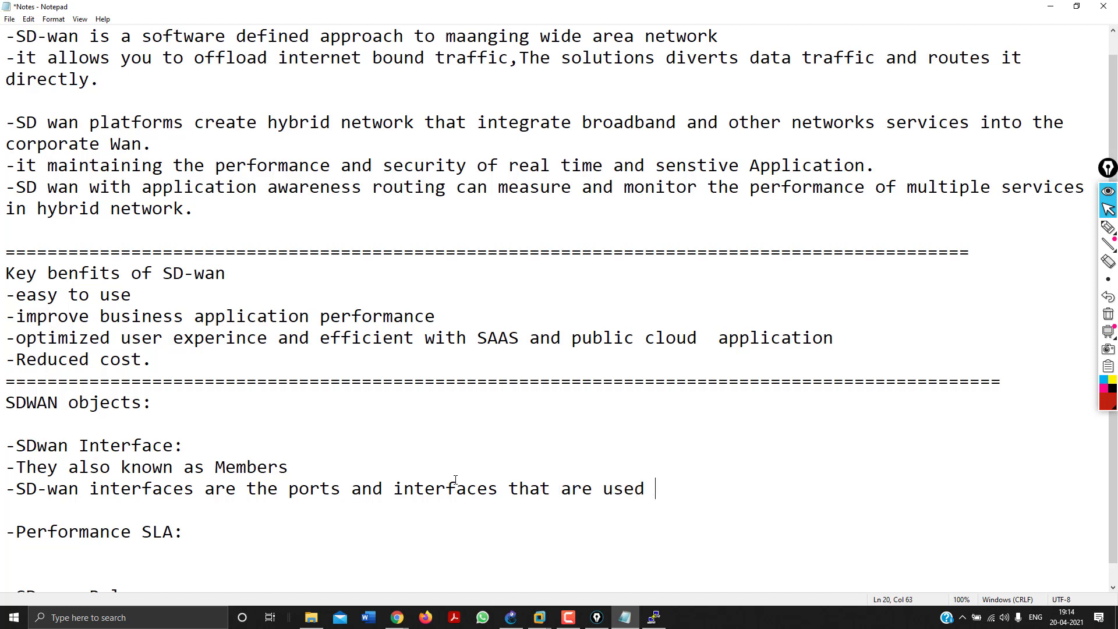
pyautogui.write('to run traffic')
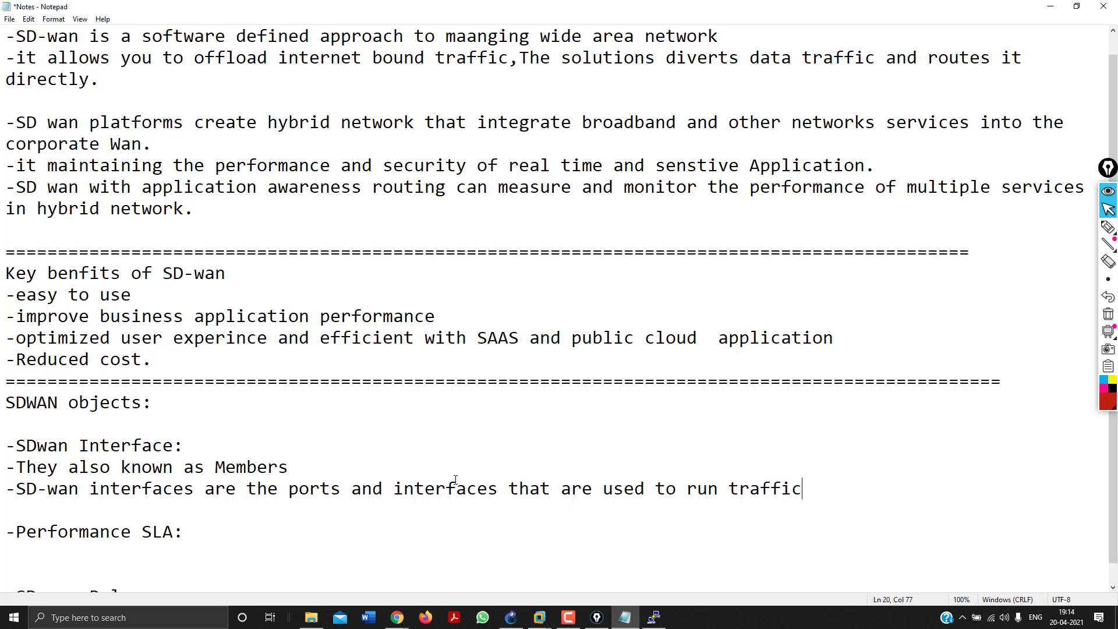
pyautogui.press('Return')
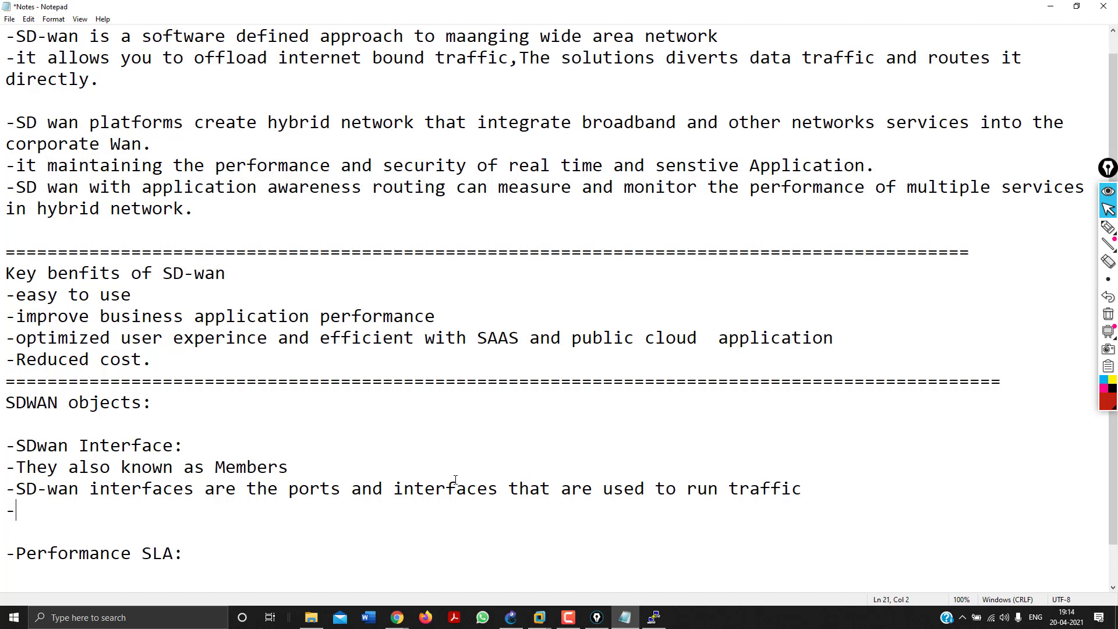
# Add '-Upto255 Members interfaces can be configured', tidy the blank line, and move under Performance SLA.
pyautogui.write('-Uptoj')
pyautogui.press('BackSpace')
pyautogui.write('255')
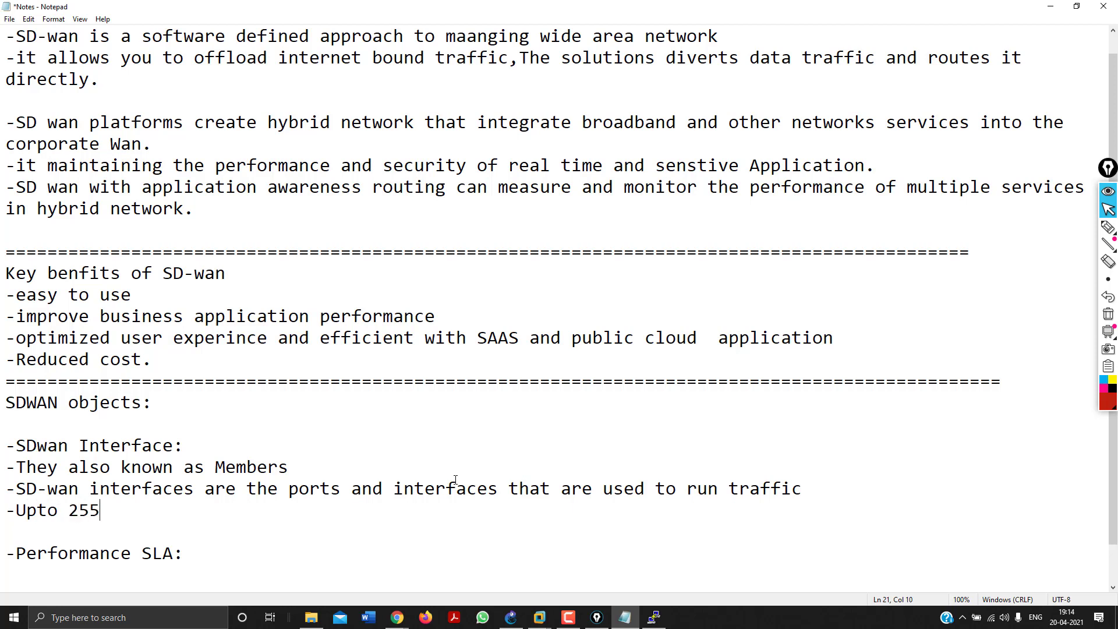
pyautogui.write(' Members interfa')
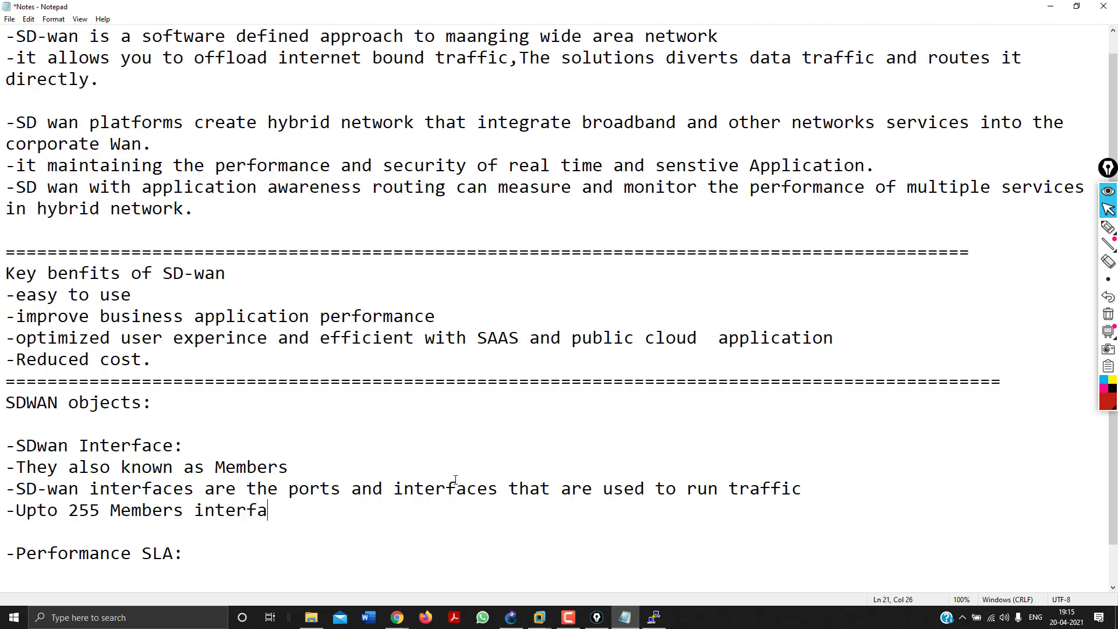
pyautogui.write('ces can be configured.')
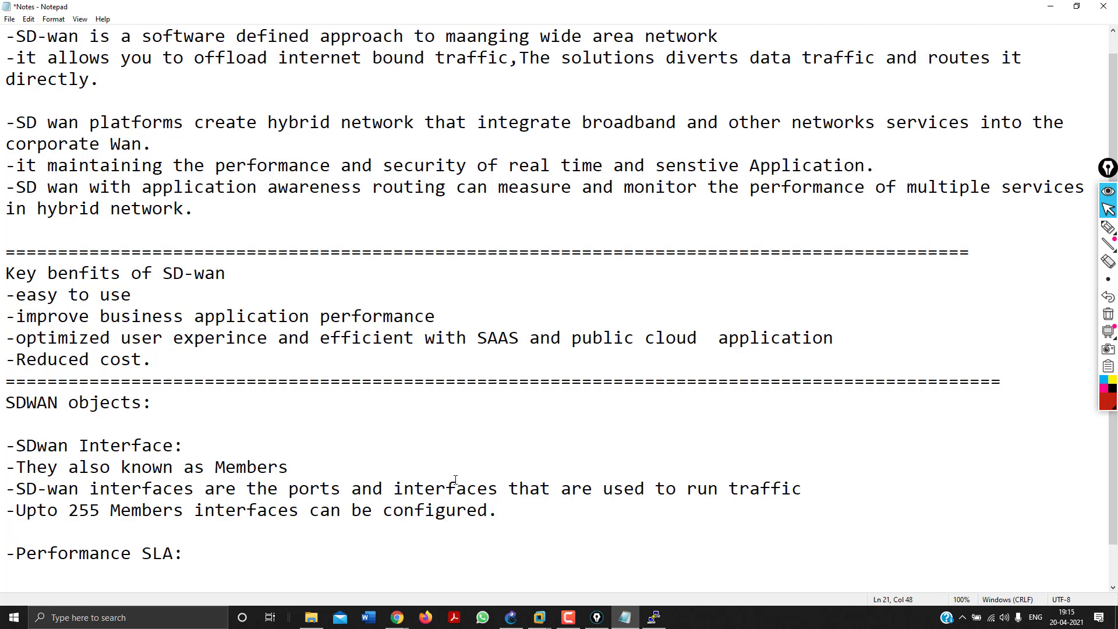
pyautogui.press('Down')
pyautogui.press('BackSpace')
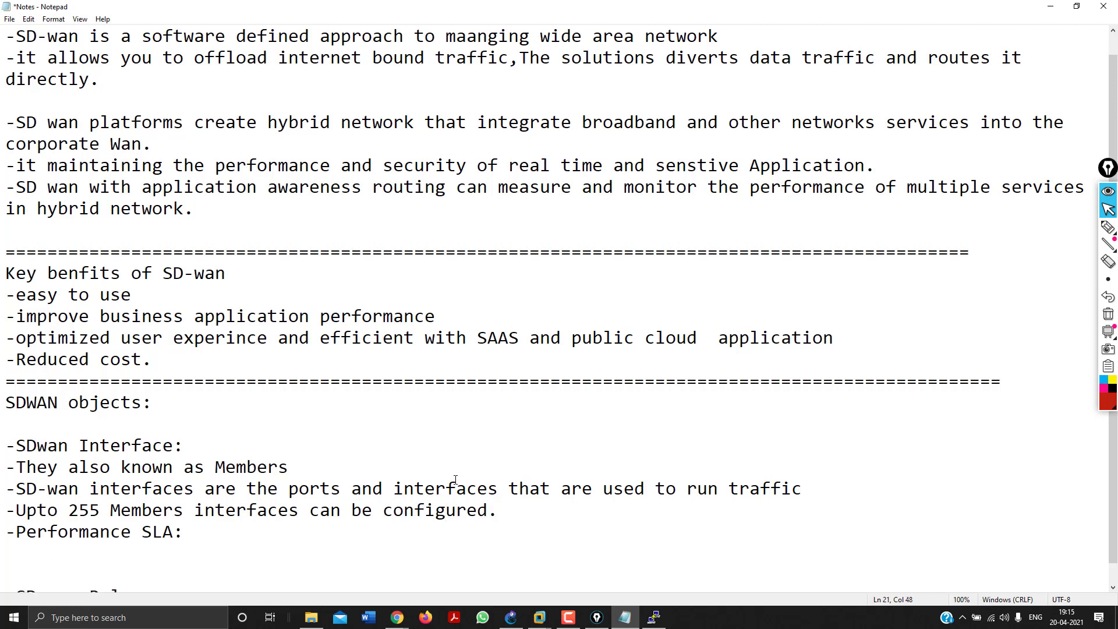
pyautogui.press('Return')
pyautogui.press('Down')
pyautogui.press('Down')
pyautogui.press('Down')
pyautogui.press('Down')
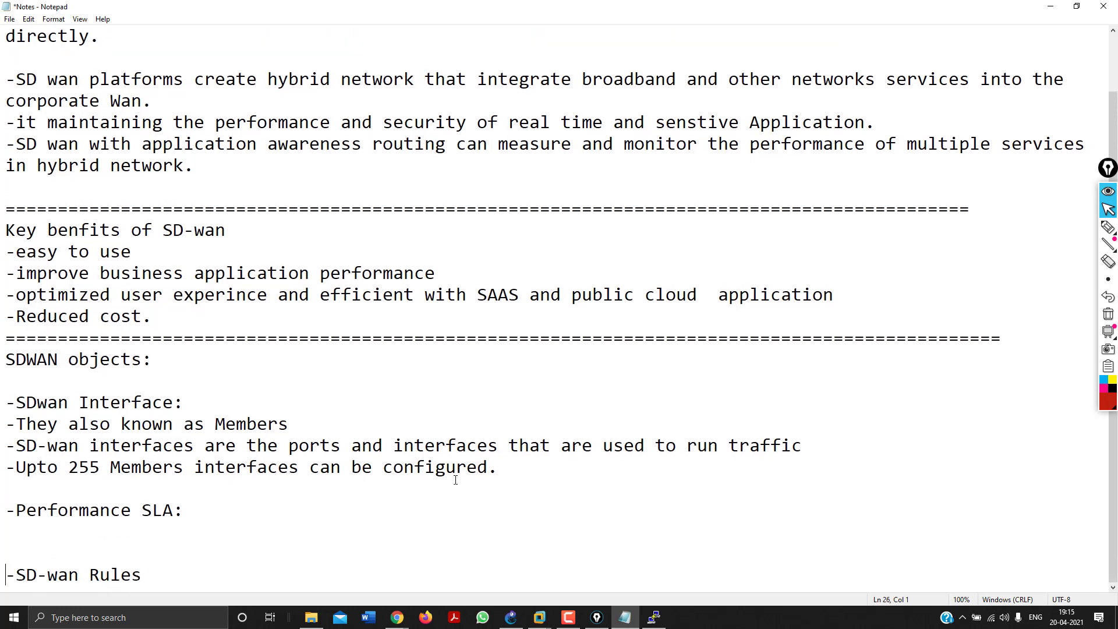
pyautogui.press('Up')
pyautogui.press('Up')
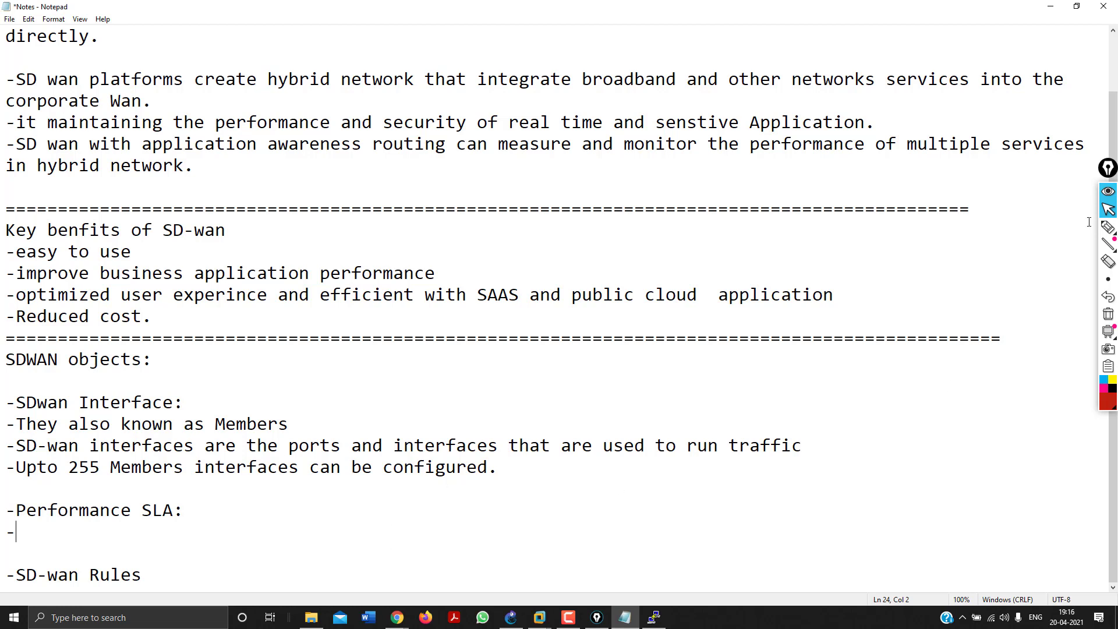
# Handwrite the 98.1% figure with a bracket over the interface notes, then erase the drawings.
pyautogui.click(1108, 228)
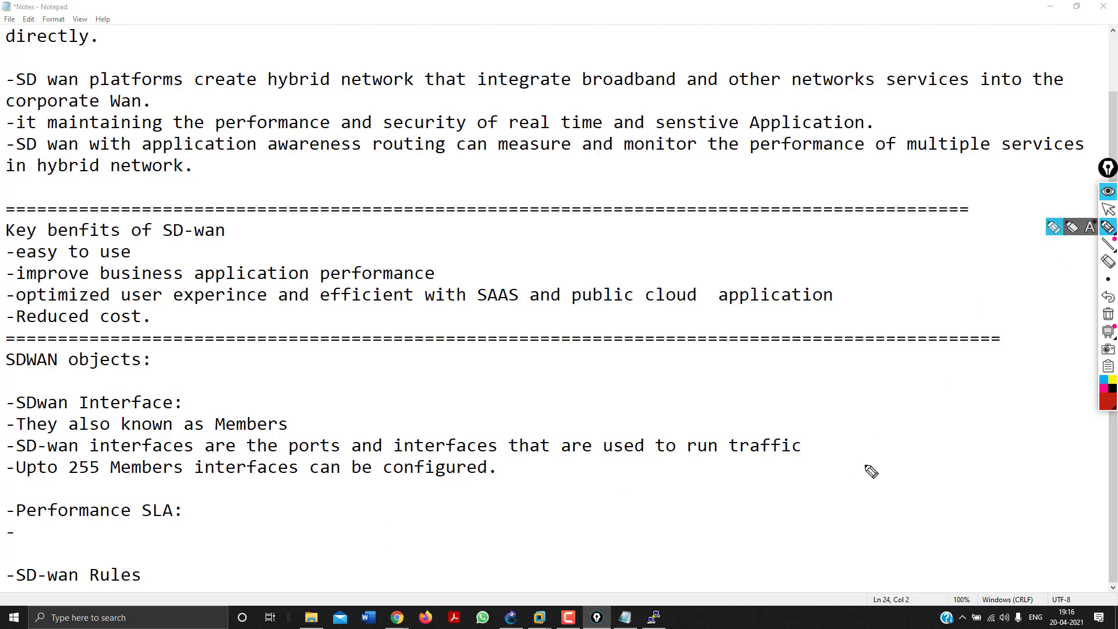
pyautogui.moveTo(869, 459); pyautogui.dragTo(869, 478)
pyautogui.moveTo(888, 460)
pyautogui.mouseDown()
pyautogui.moveTo(907, 477)
pyautogui.moveTo(929, 456)
pyautogui.mouseUp()
pyautogui.click(896, 466)
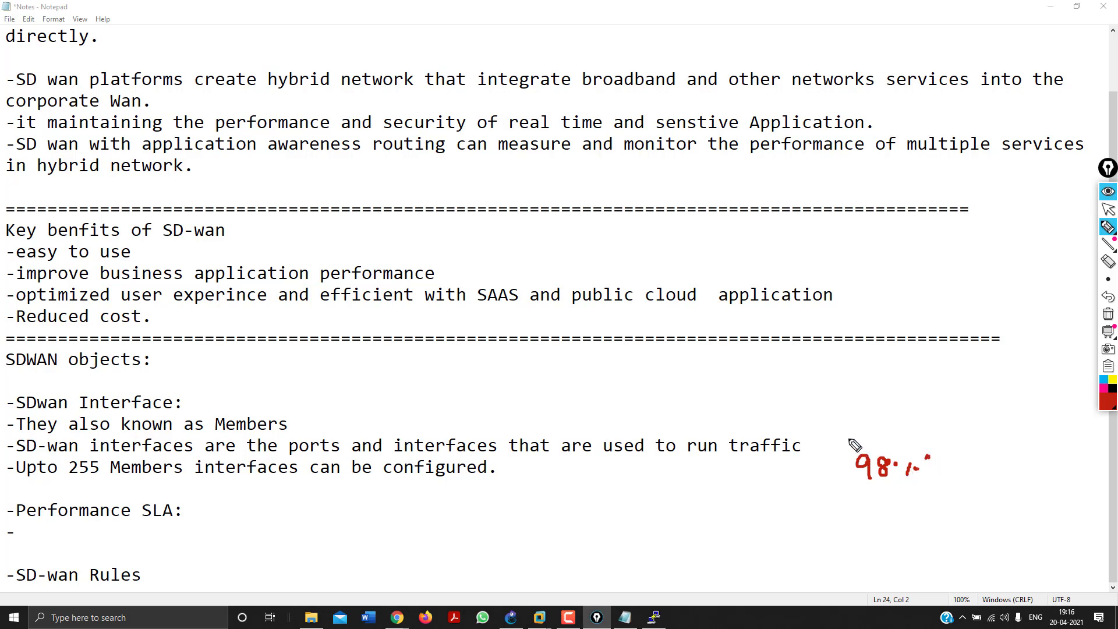
pyautogui.click(845, 438)
pyautogui.moveTo(950, 466); pyautogui.dragTo(989, 471)
pyautogui.click(996, 461)
pyautogui.moveTo(1001, 481); pyautogui.dragTo(1019, 486)
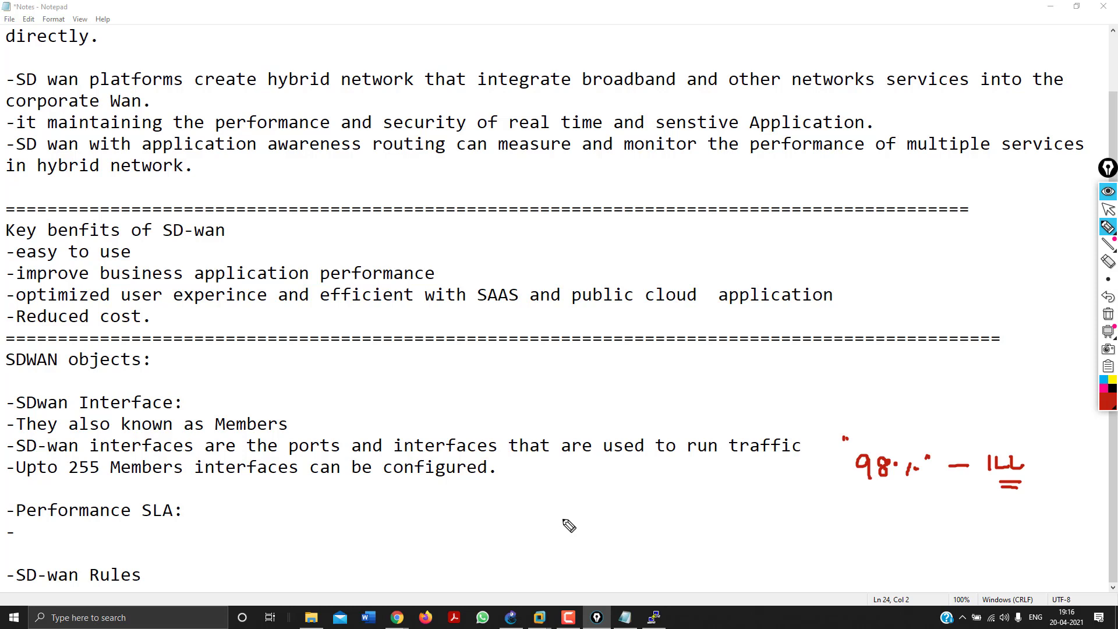
pyautogui.moveTo(855, 378)
pyautogui.mouseDown()
pyautogui.moveTo(872, 385)
pyautogui.moveTo(874, 414)
pyautogui.moveTo(912, 376)
pyautogui.moveTo(903, 373)
pyautogui.moveTo(939, 378)
pyautogui.moveTo(962, 354)
pyautogui.mouseUp()
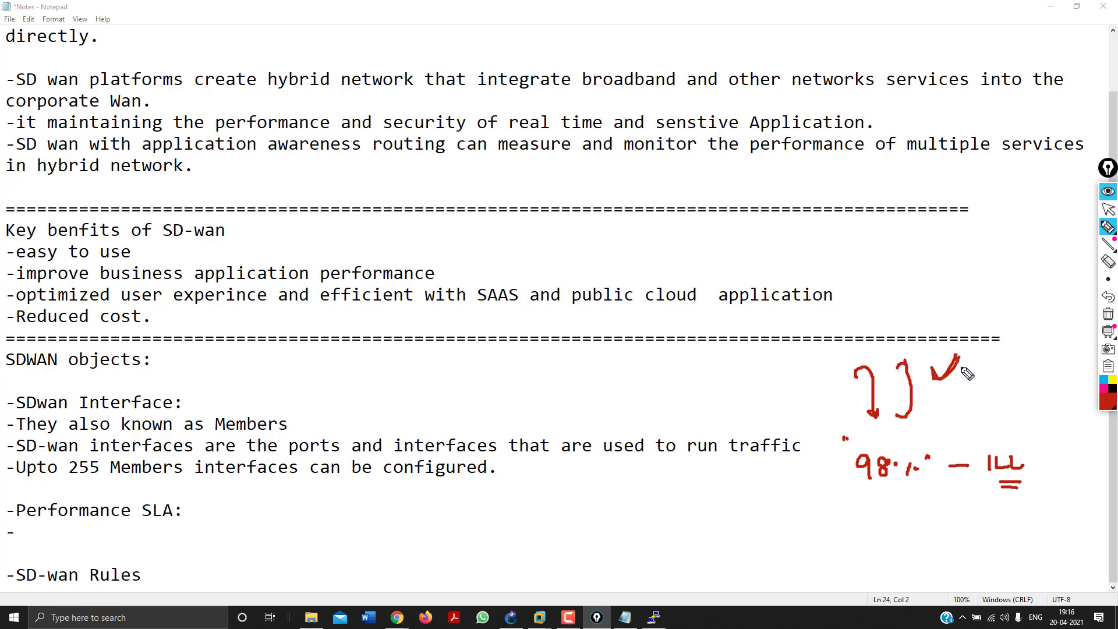
pyautogui.moveTo(859, 399)
pyautogui.mouseDown()
pyautogui.moveTo(836, 396)
pyautogui.moveTo(851, 398)
pyautogui.mouseUp()
pyautogui.click(1109, 315)
pyautogui.click(1108, 209)
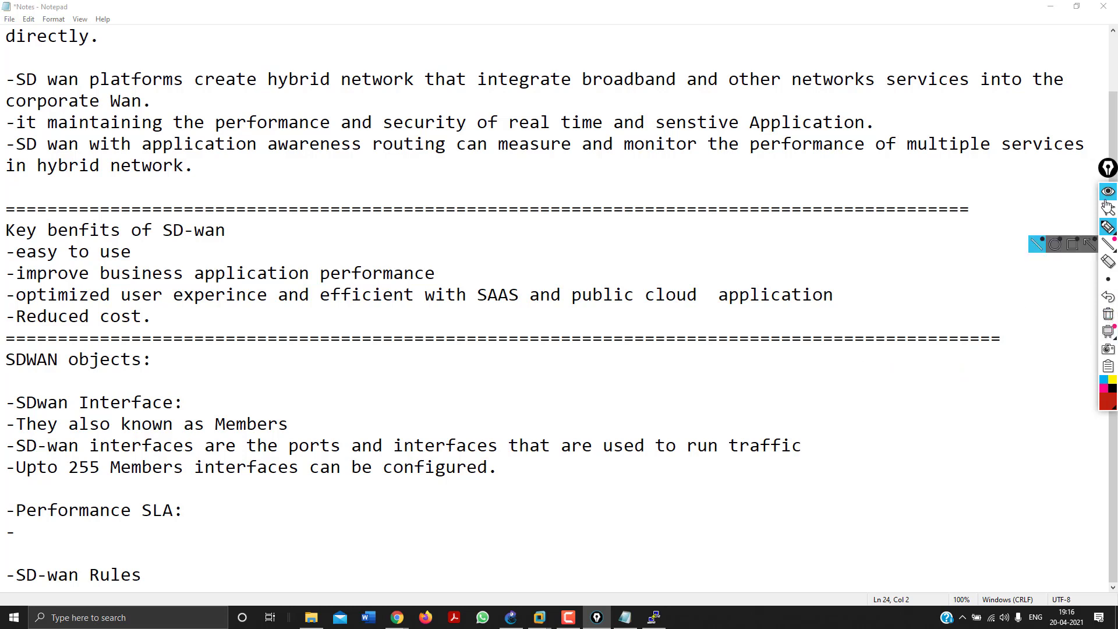
# Note that health checks monitor link quality and failures, and SD-WAN rules pick the preferred interface.
pyautogui.click(31, 527)
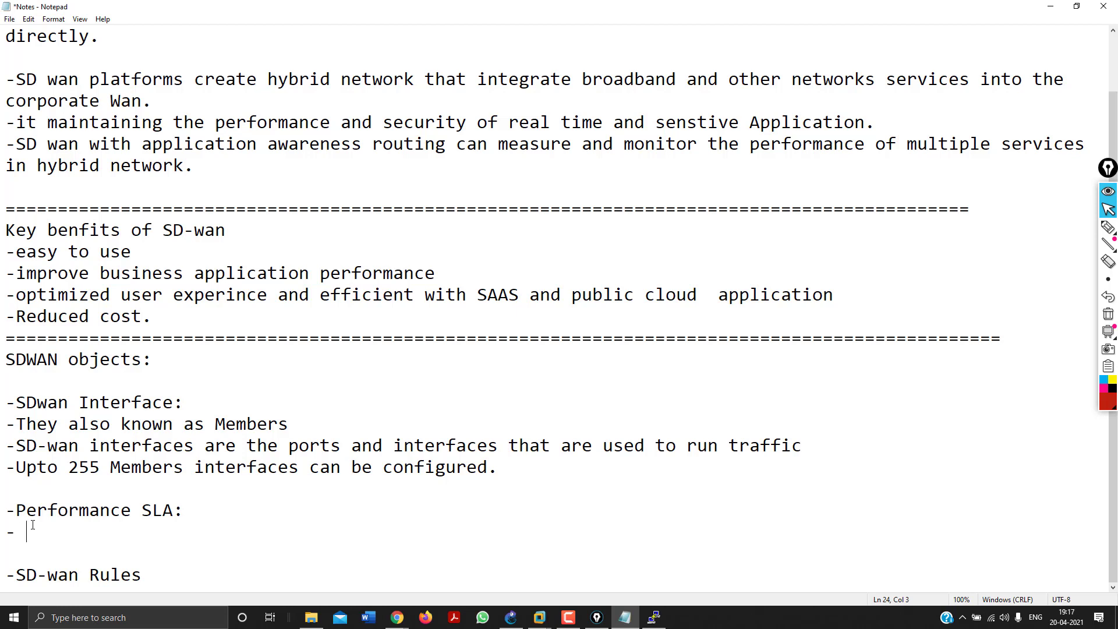
pyautogui.write('alth check and to moni')
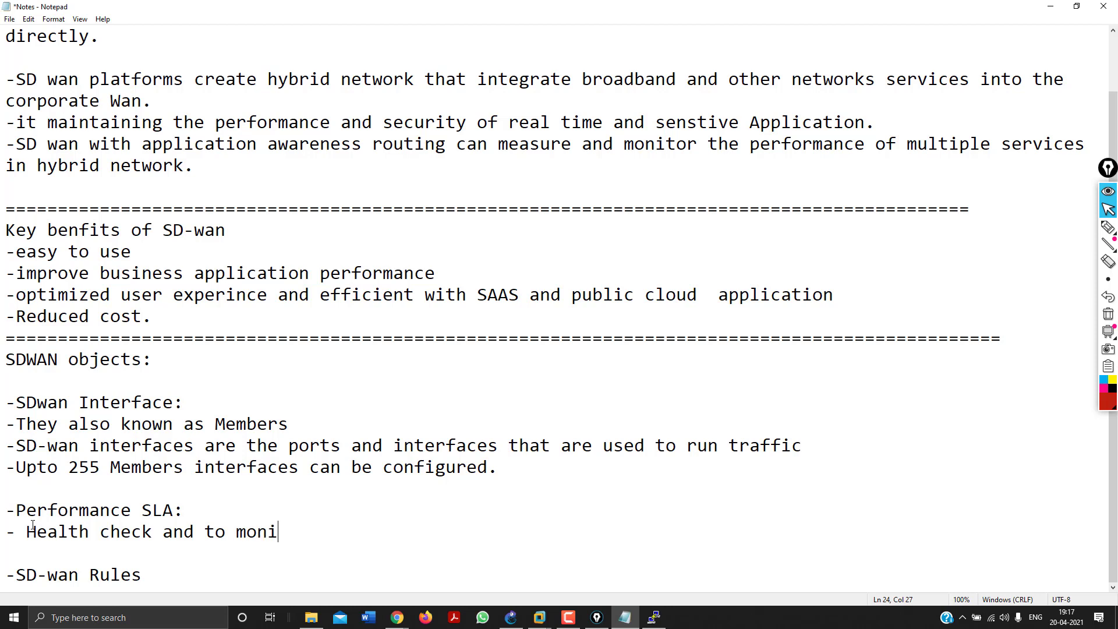
pyautogui.write('tor members interf')
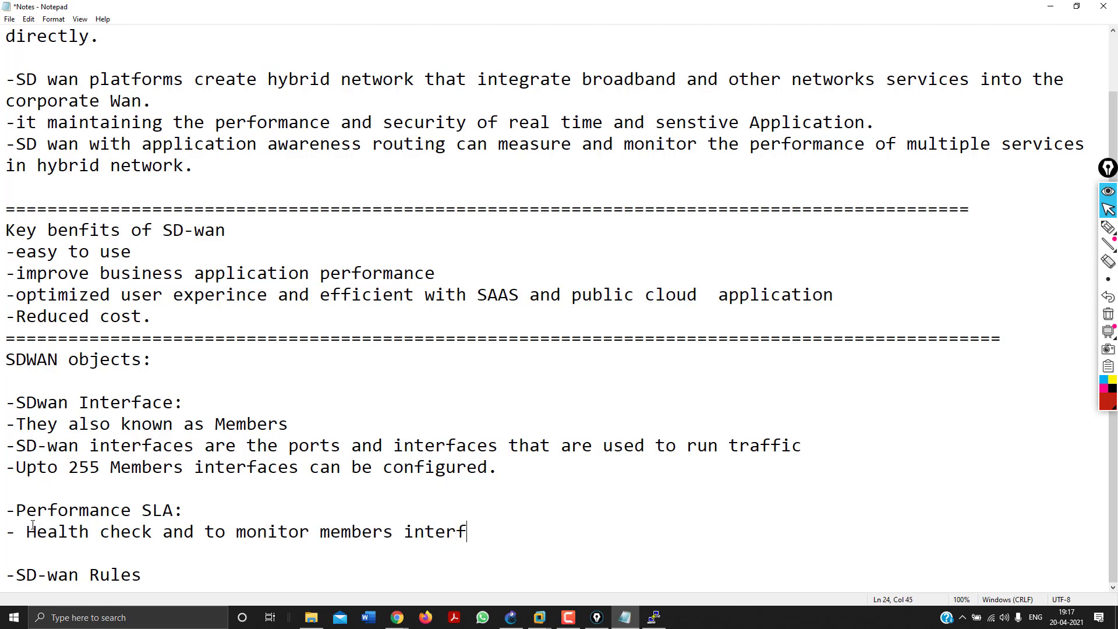
pyautogui.write('aces link qualti')
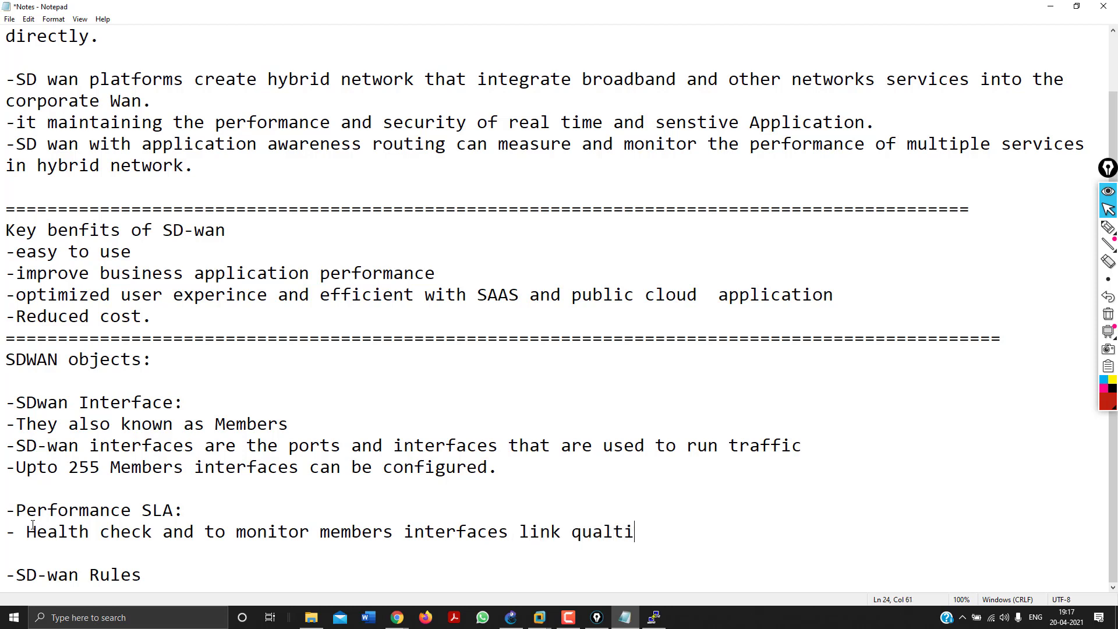
pyautogui.write('y and detect t')
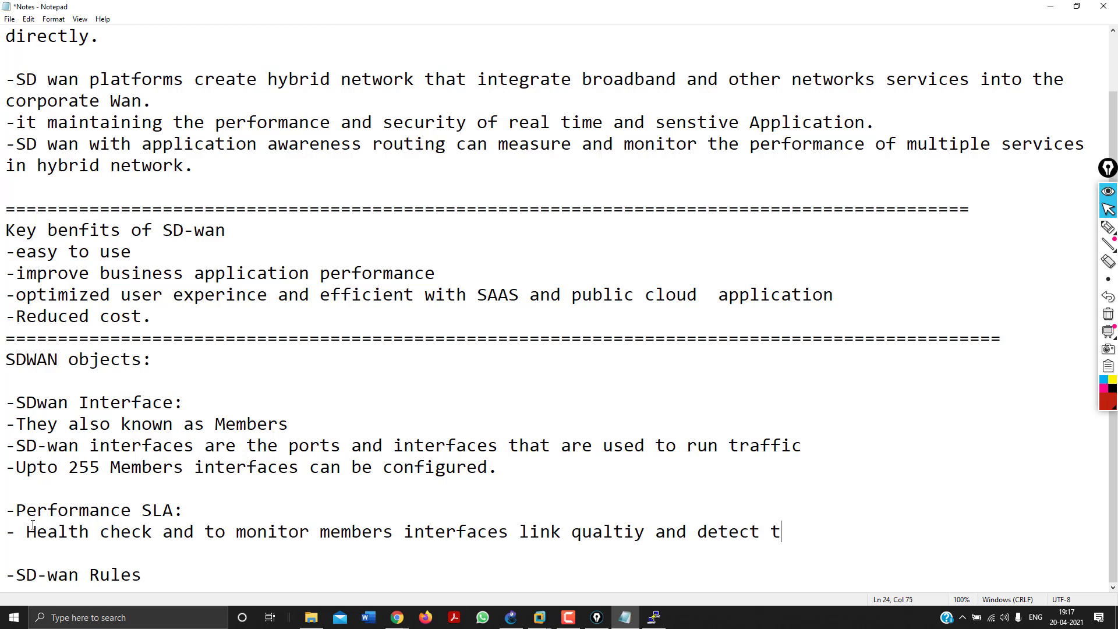
pyautogui.write('he link failures')
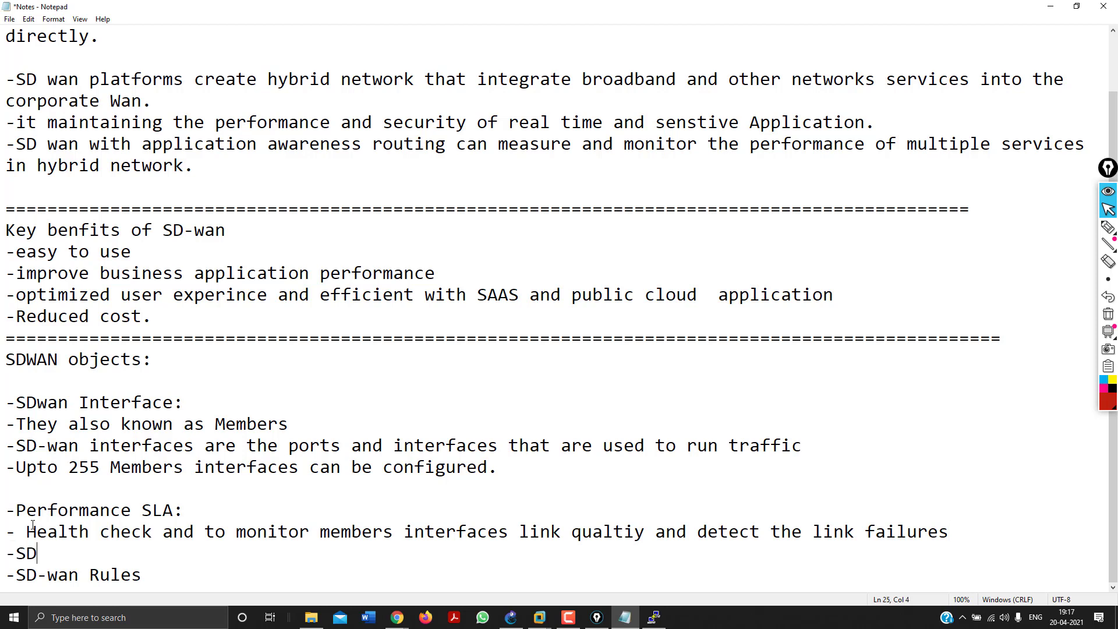
pyautogui.write('an rules to s')
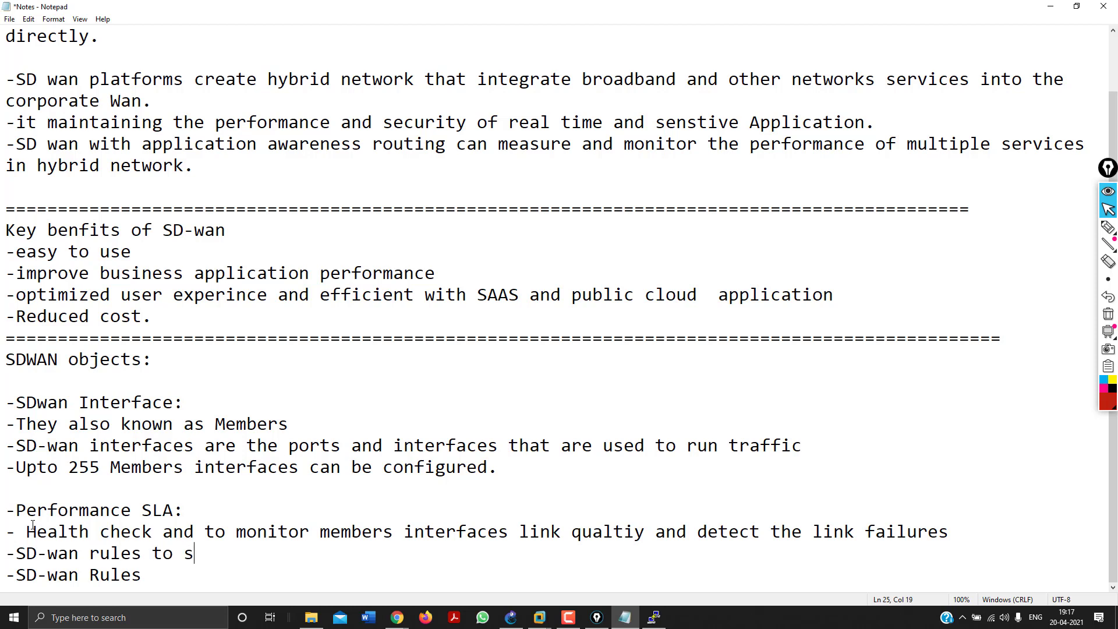
pyautogui.write('elect the prefer')
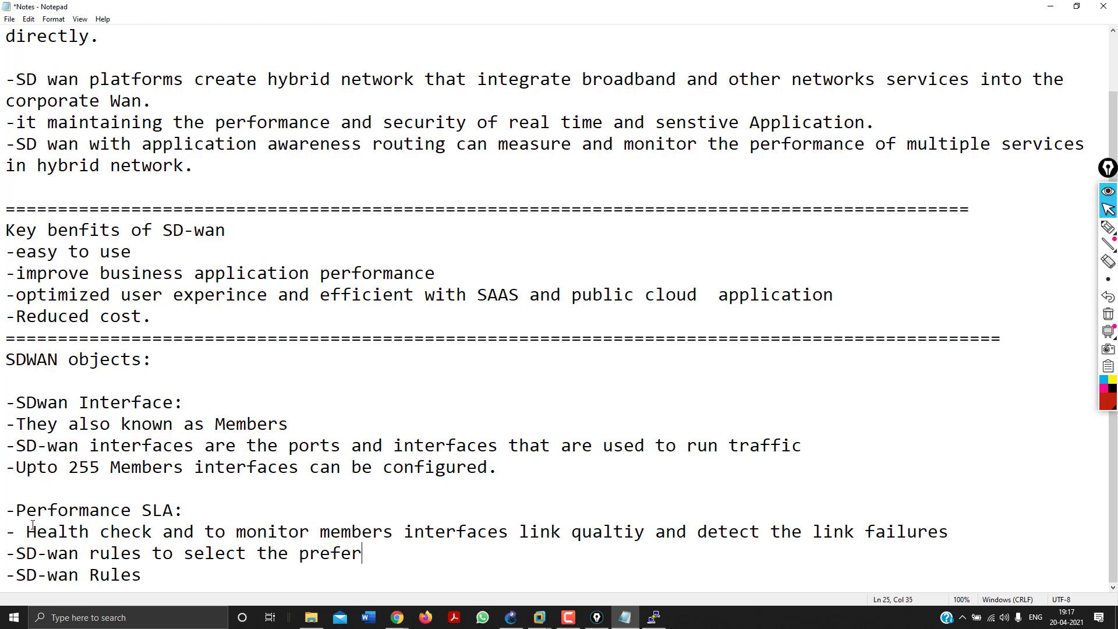
pyautogui.write('eed memb')
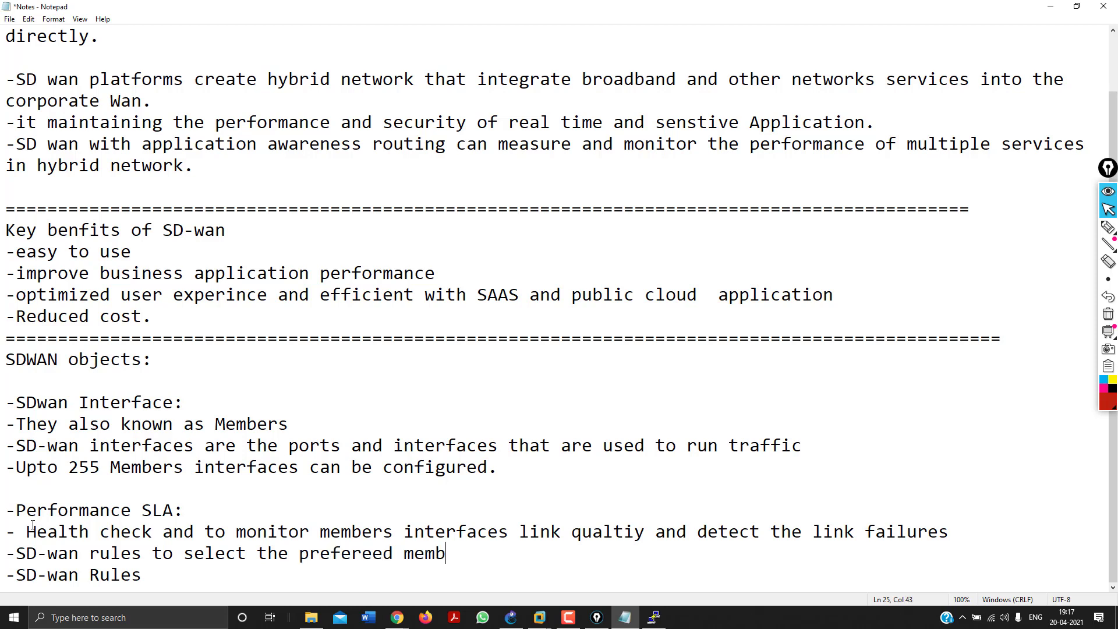
pyautogui.write('er interface f')
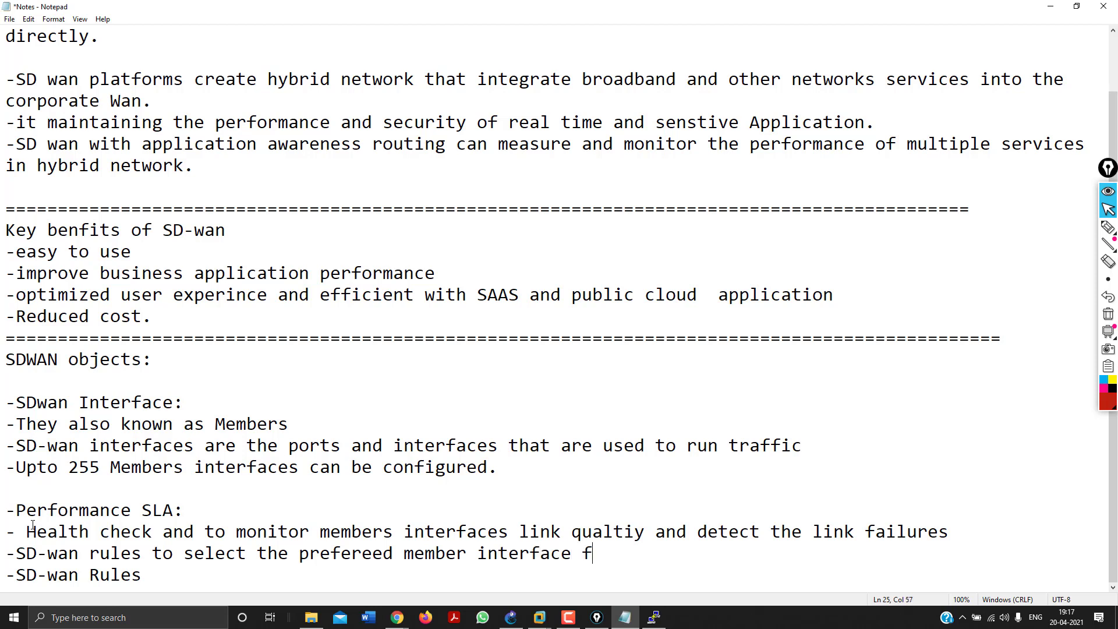
pyautogui.write('or forwarding tr')
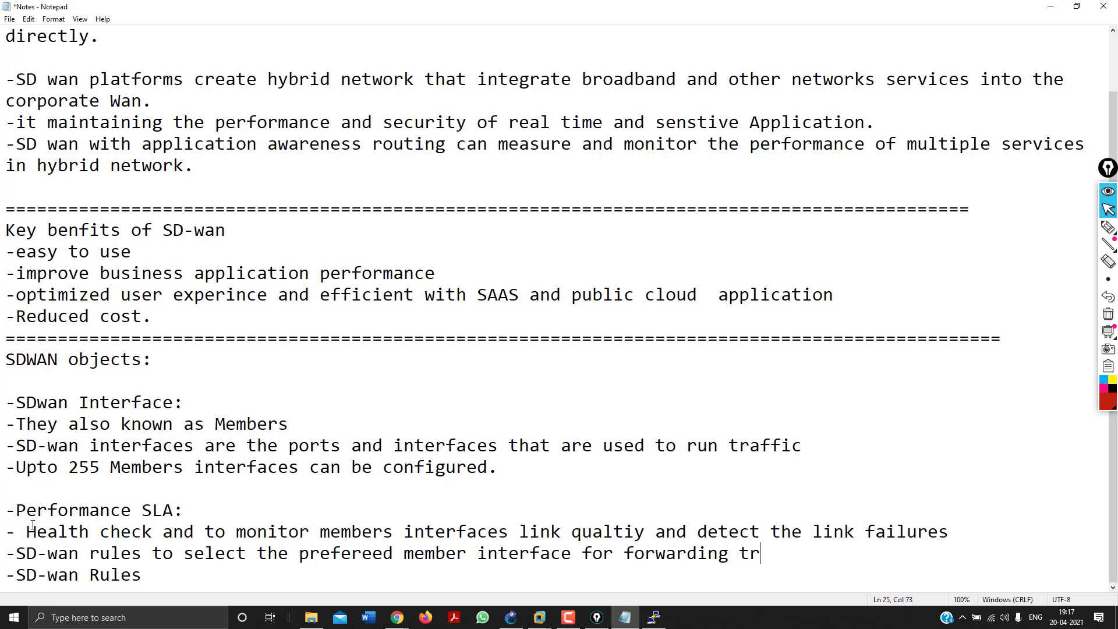
pyautogui.write('affic.')
pyautogui.press('Return')
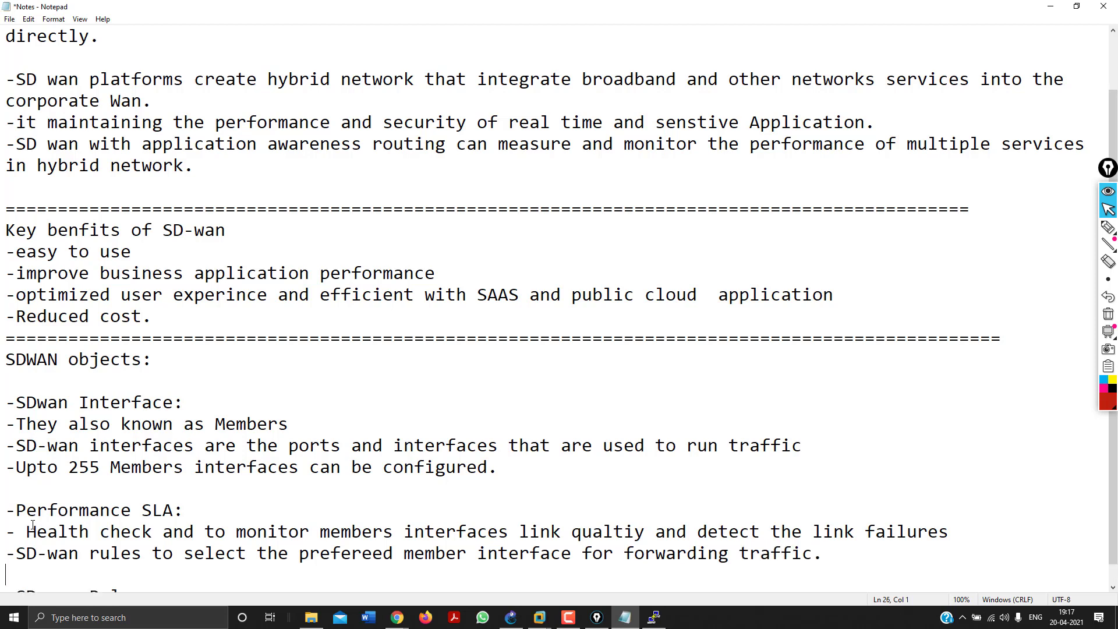
pyautogui.scroll(-1, 32, 524)
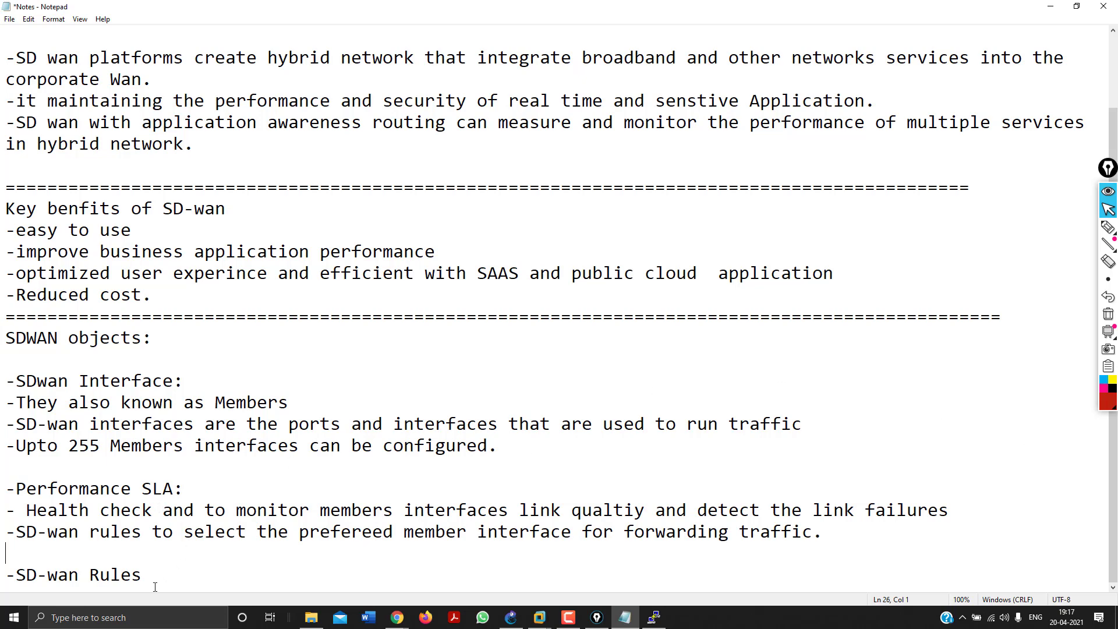
pyautogui.press('Return')
pyautogui.press('Return')
pyautogui.press('Return')
pyautogui.press('Return')
pyautogui.press('Return')
pyautogui.press('Return')
pyautogui.press('Return')
pyautogui.press('Return')
pyautogui.press('Return')
pyautogui.press('Return')
pyautogui.press('Return')
pyautogui.press('Return')
pyautogui.press('Return')
pyautogui.press('Return')
pyautogui.press('Return')
pyautogui.press('Return')
pyautogui.press('Return')
pyautogui.press('Return')
pyautogui.press('Return')
pyautogui.press('Return')
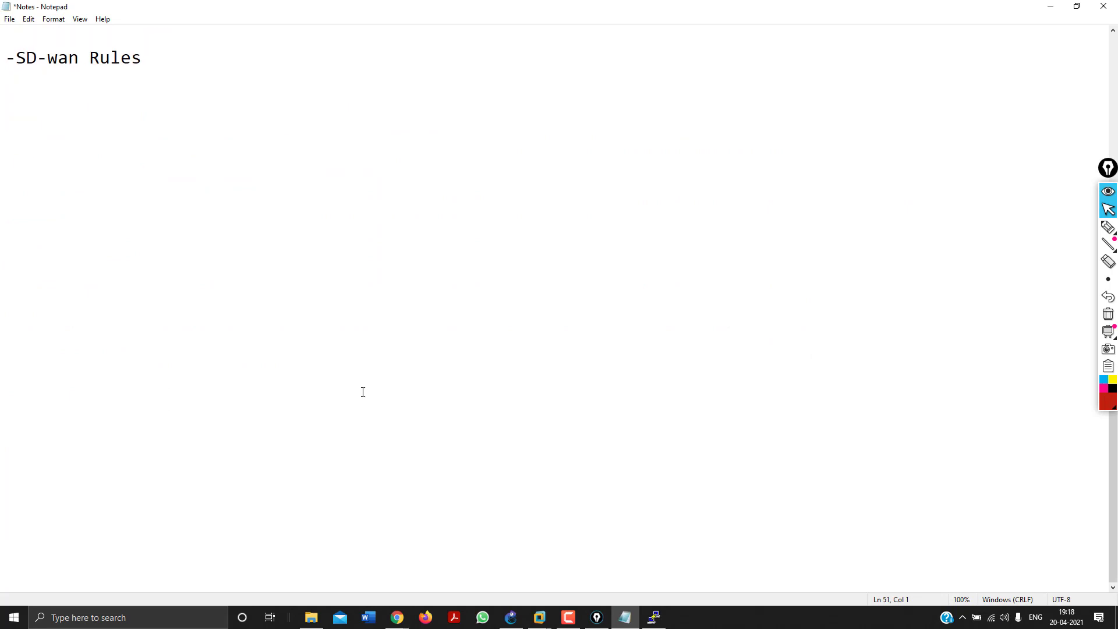
pyautogui.click(1109, 227)
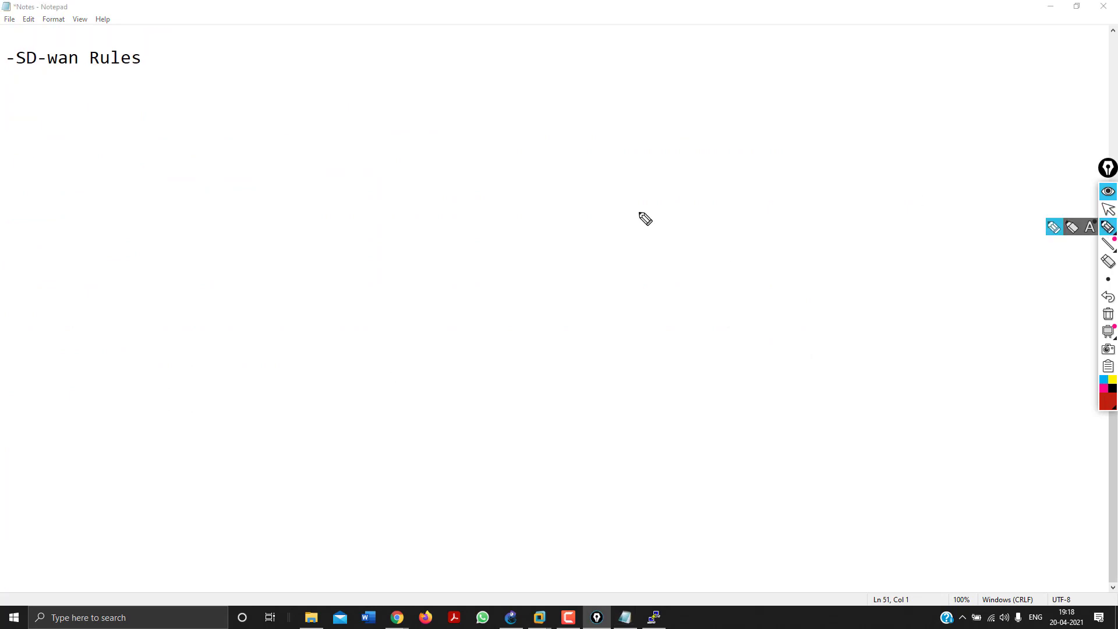
pyautogui.moveTo(615, 226)
pyautogui.mouseDown()
pyautogui.moveTo(620, 285)
pyautogui.moveTo(562, 285)
pyautogui.moveTo(620, 284)
pyautogui.mouseUp()
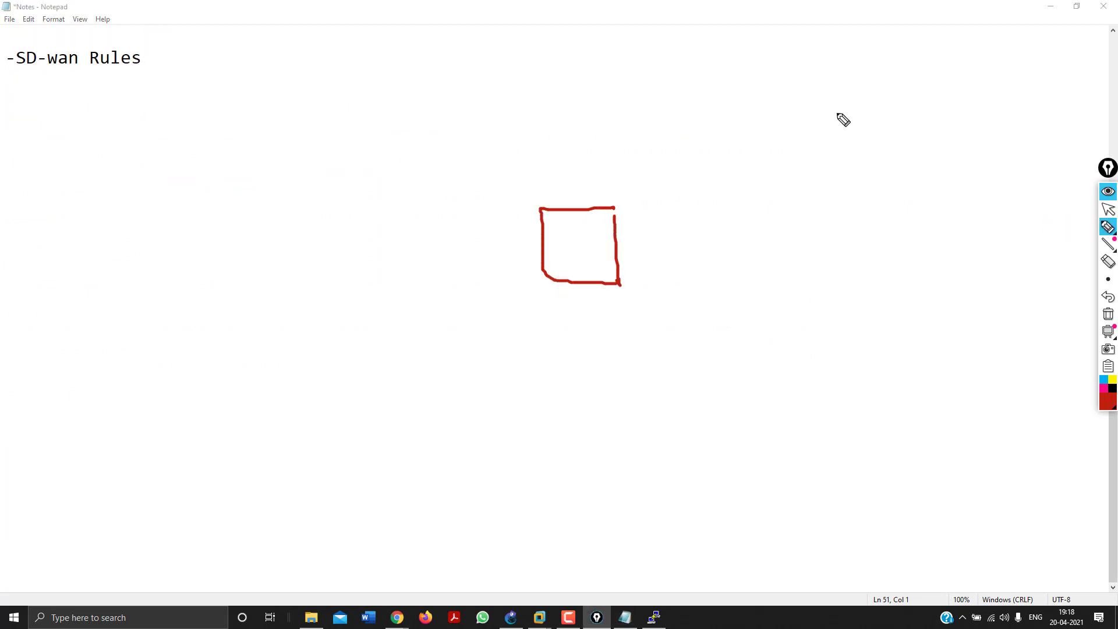
pyautogui.moveTo(890, 121)
pyautogui.mouseDown()
pyautogui.moveTo(919, 138)
pyautogui.moveTo(833, 119)
pyautogui.moveTo(874, 95)
pyautogui.mouseUp()
pyautogui.moveTo(860, 34)
pyautogui.mouseDown()
pyautogui.moveTo(855, 61)
pyautogui.moveTo(881, 59)
pyautogui.mouseUp()
pyautogui.moveTo(896, 51); pyautogui.dragTo(930, 55)
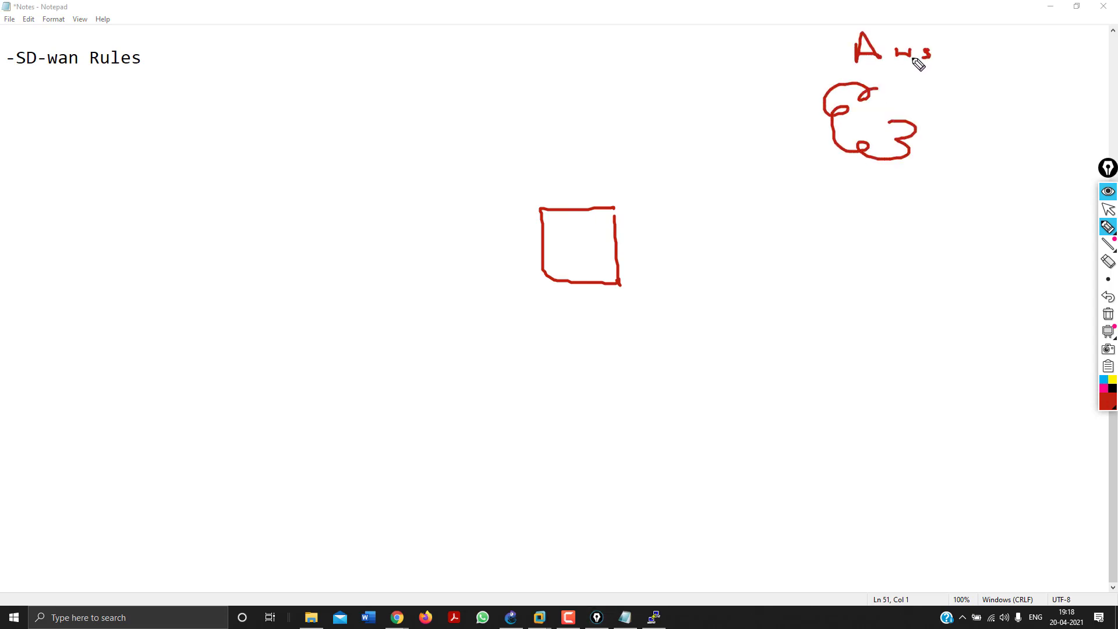
pyautogui.click(839, 156)
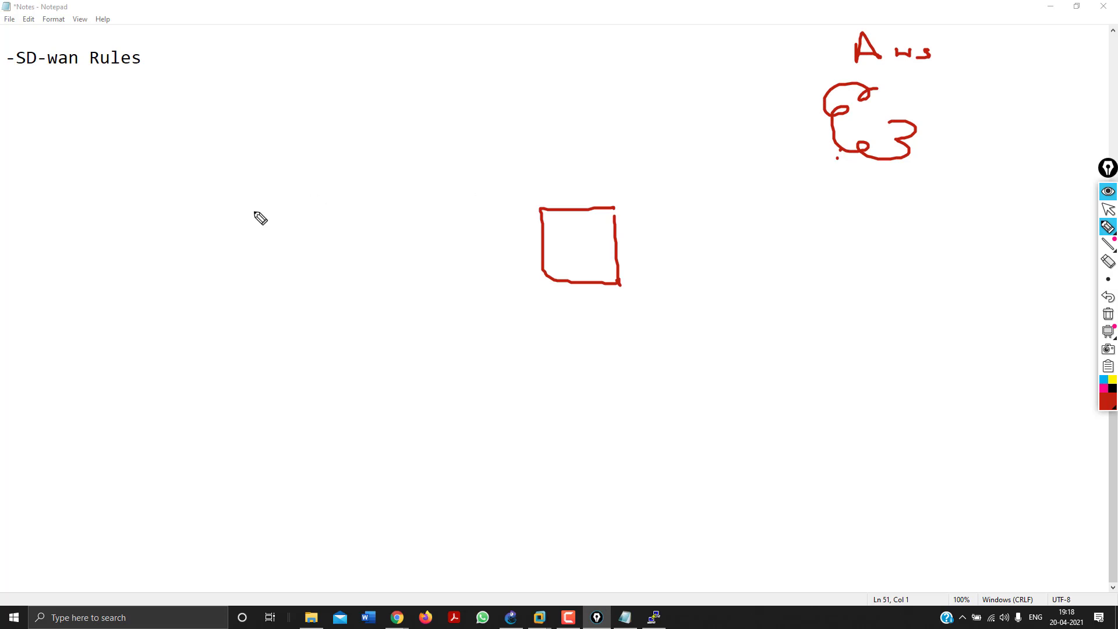
pyautogui.moveTo(231, 219); pyautogui.dragTo(232, 248)
pyautogui.moveTo(228, 208)
pyautogui.mouseDown()
pyautogui.moveTo(277, 211)
pyautogui.moveTo(270, 259)
pyautogui.mouseUp()
pyautogui.moveTo(811, 79)
pyautogui.mouseDown()
pyautogui.moveTo(799, 80)
pyautogui.moveTo(825, 77)
pyautogui.moveTo(812, 66)
pyautogui.moveTo(829, 78)
pyautogui.moveTo(817, 86)
pyautogui.moveTo(893, 108)
pyautogui.moveTo(885, 122)
pyautogui.mouseUp()
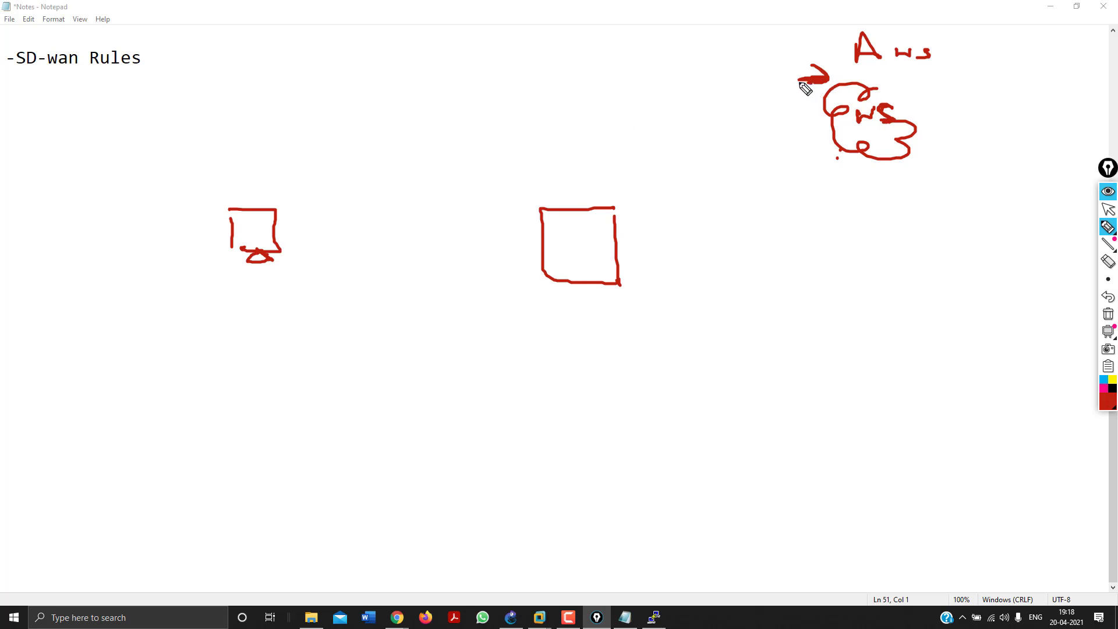
pyautogui.moveTo(441, 190); pyautogui.dragTo(576, 133)
pyautogui.moveTo(317, 215)
pyautogui.mouseDown()
pyautogui.moveTo(327, 225)
pyautogui.moveTo(702, 159)
pyautogui.moveTo(767, 118)
pyautogui.moveTo(771, 132)
pyautogui.mouseUp()
pyautogui.moveTo(620, 238)
pyautogui.mouseDown()
pyautogui.moveTo(808, 145)
pyautogui.moveTo(834, 172)
pyautogui.moveTo(845, 148)
pyautogui.mouseUp()
pyautogui.moveTo(785, 222)
pyautogui.mouseDown()
pyautogui.moveTo(873, 198)
pyautogui.moveTo(903, 216)
pyautogui.moveTo(912, 199)
pyautogui.mouseUp()
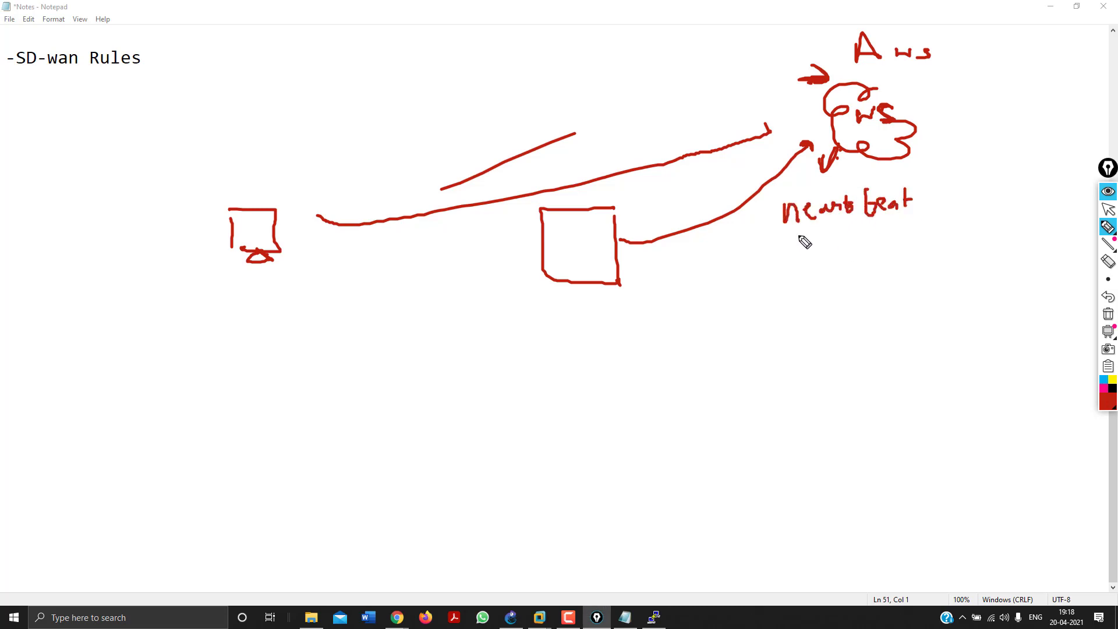
pyautogui.moveTo(799, 251); pyautogui.dragTo(890, 246)
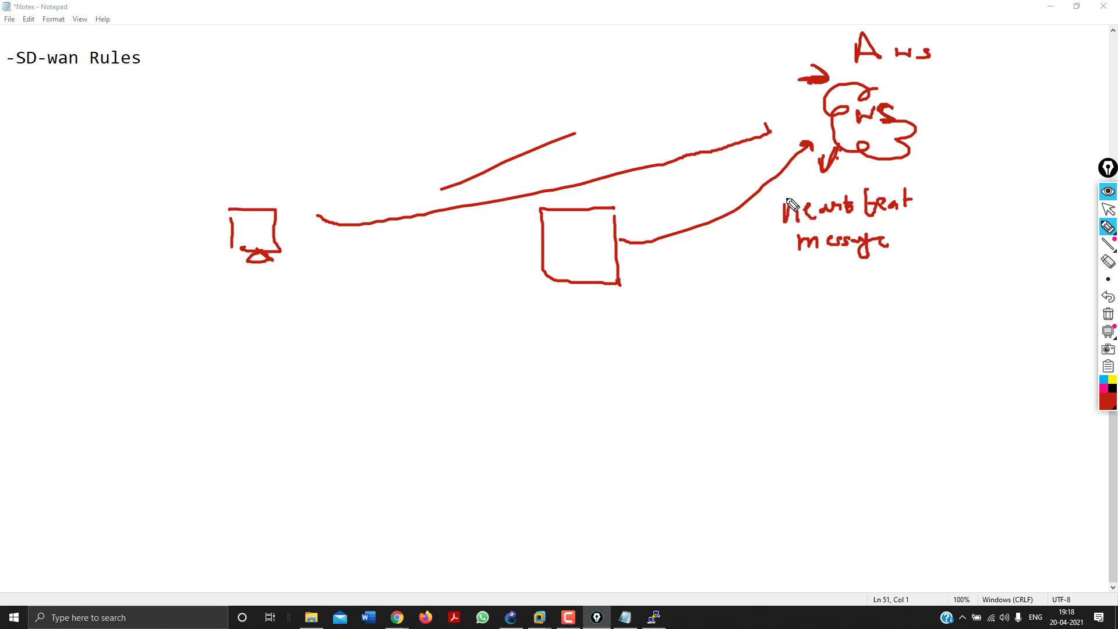
pyautogui.moveTo(728, 297)
pyautogui.mouseDown()
pyautogui.moveTo(734, 281)
pyautogui.moveTo(727, 317)
pyautogui.moveTo(789, 317)
pyautogui.moveTo(815, 301)
pyautogui.mouseUp()
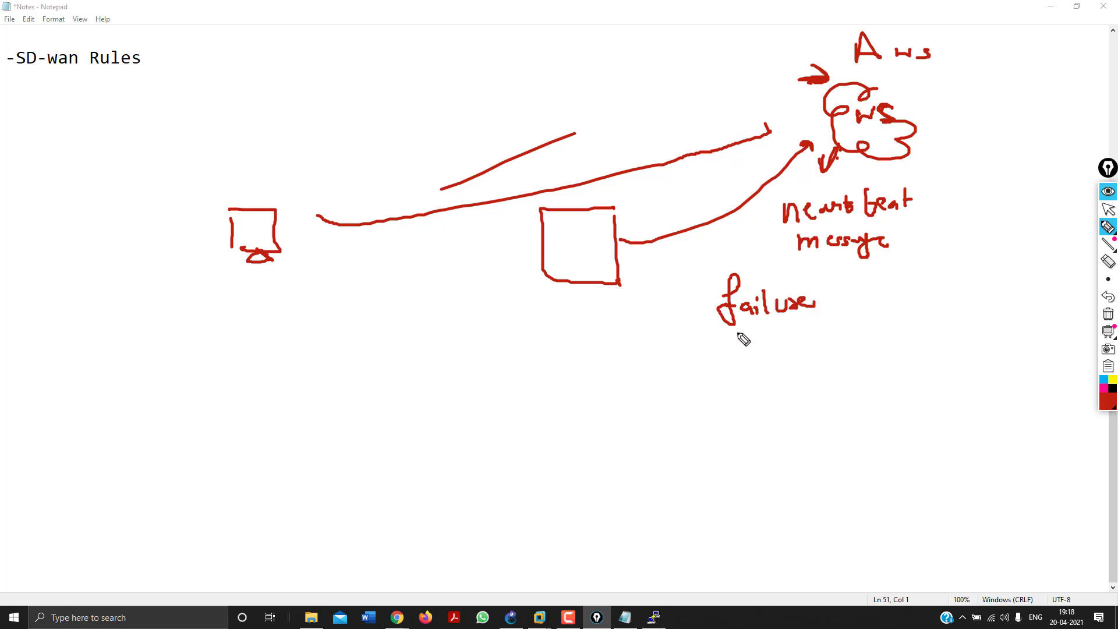
pyautogui.moveTo(741, 353); pyautogui.dragTo(764, 366)
pyautogui.click(755, 353)
pyautogui.moveTo(860, 323)
pyautogui.mouseDown()
pyautogui.moveTo(875, 322)
pyautogui.moveTo(868, 358)
pyautogui.mouseUp()
pyautogui.moveTo(916, 304); pyautogui.dragTo(923, 322)
pyautogui.click(916, 357)
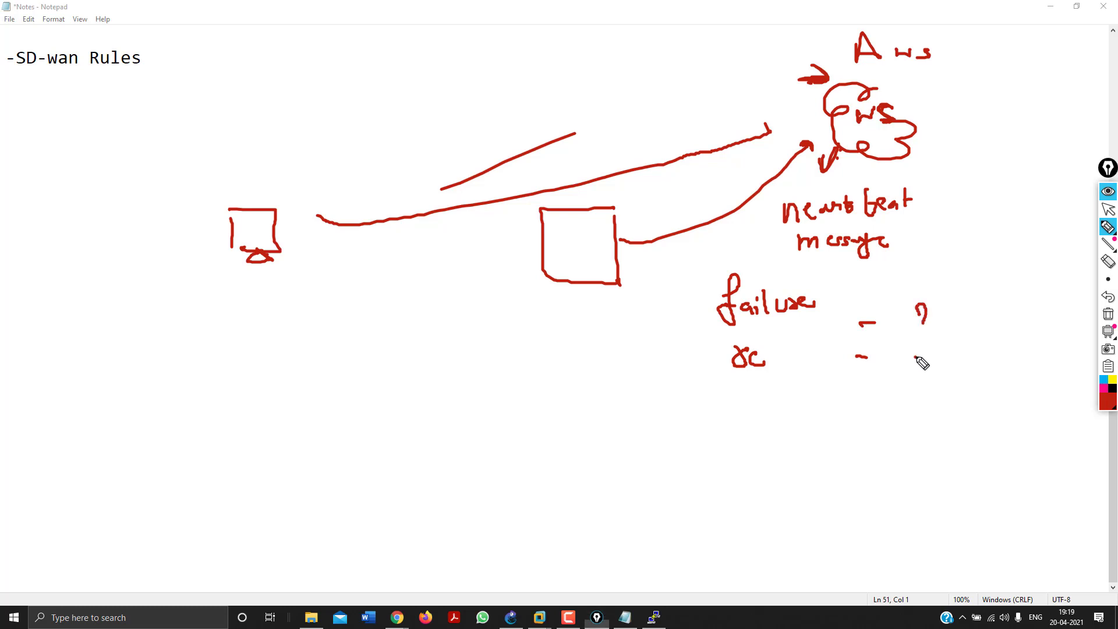
pyautogui.click(1108, 314)
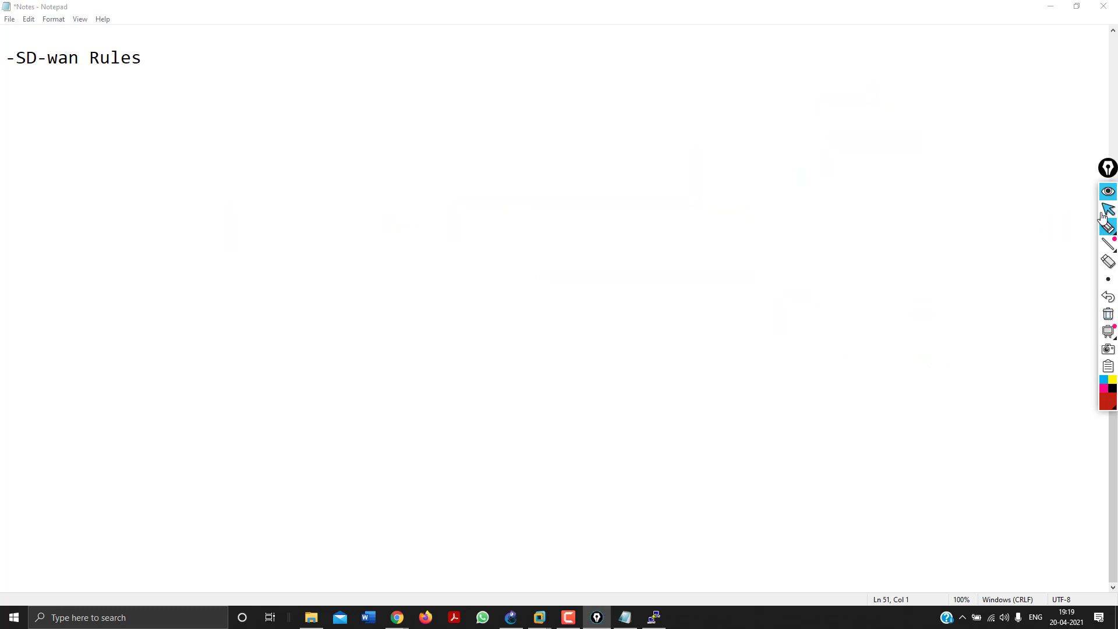
pyautogui.click(1106, 211)
# In the FortiGate browser window, go to the empty Performance SLA list and start a new entry.
pyautogui.moveTo(397, 617)
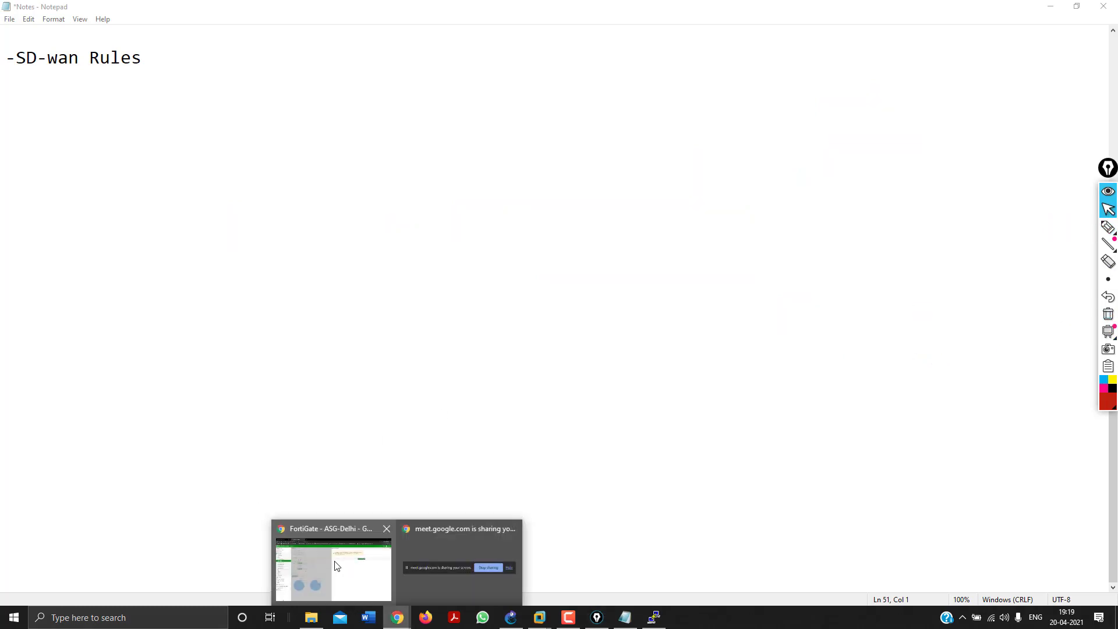
pyautogui.click(332, 560)
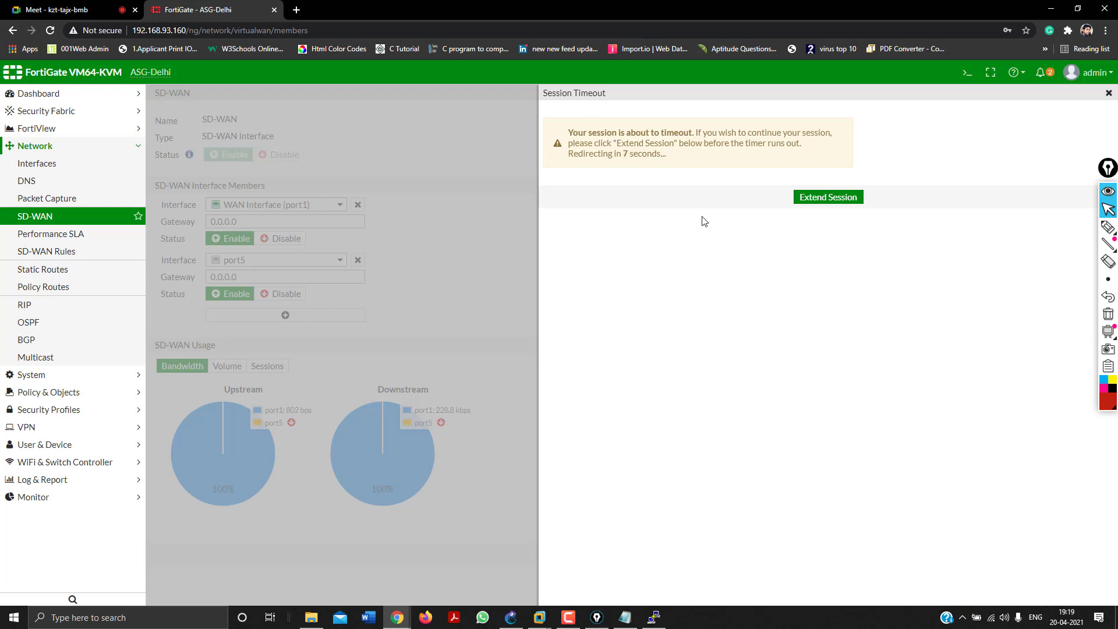
pyautogui.click(830, 201)
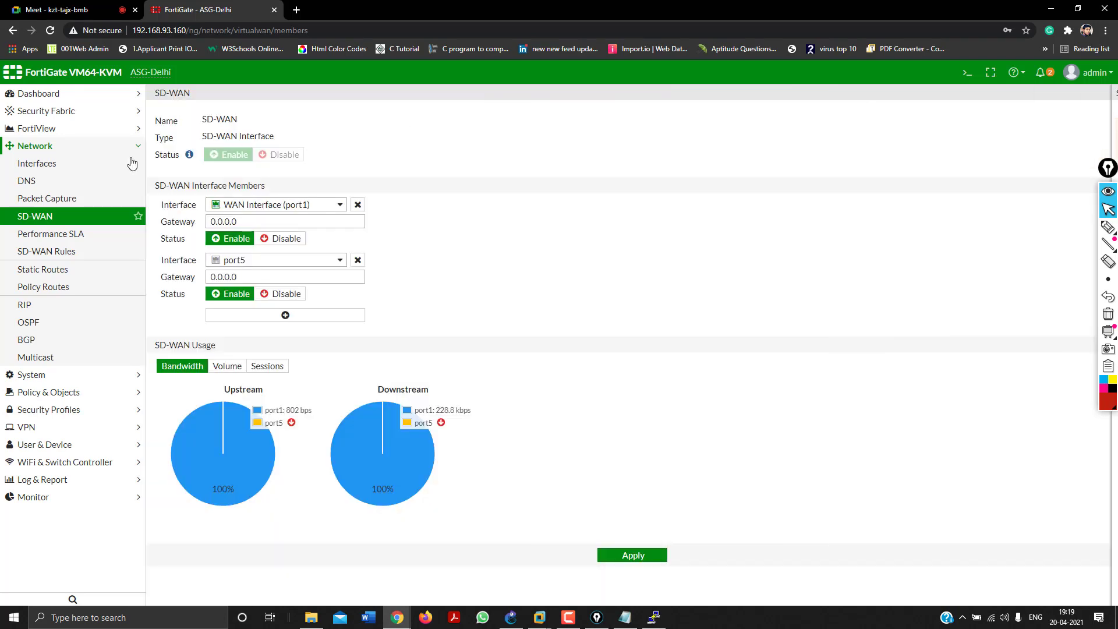
pyautogui.click(55, 233)
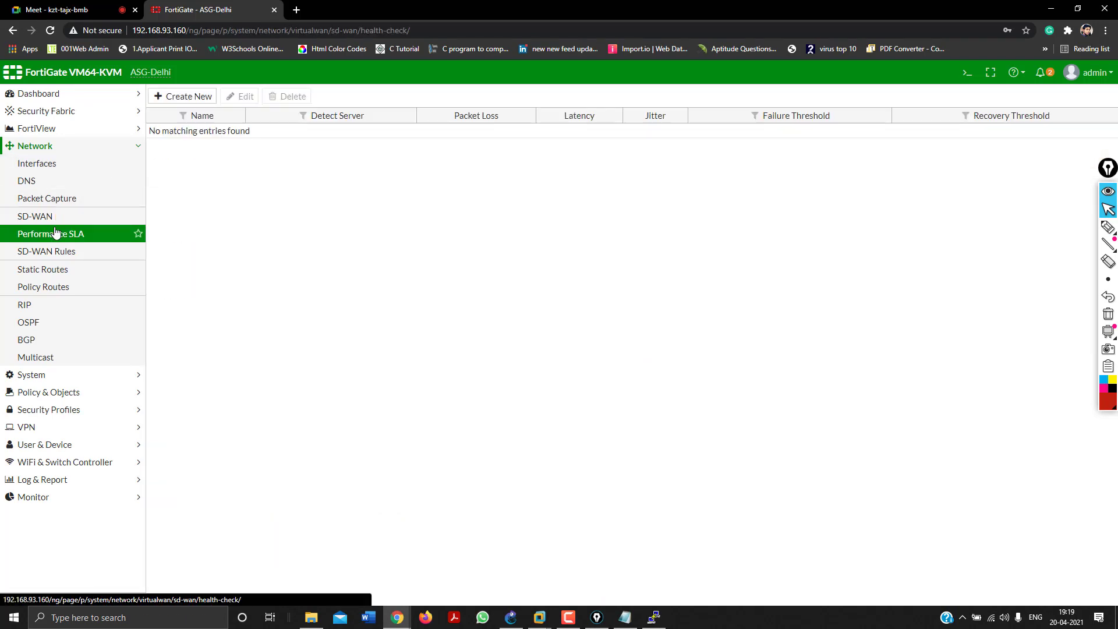
pyautogui.click(187, 99)
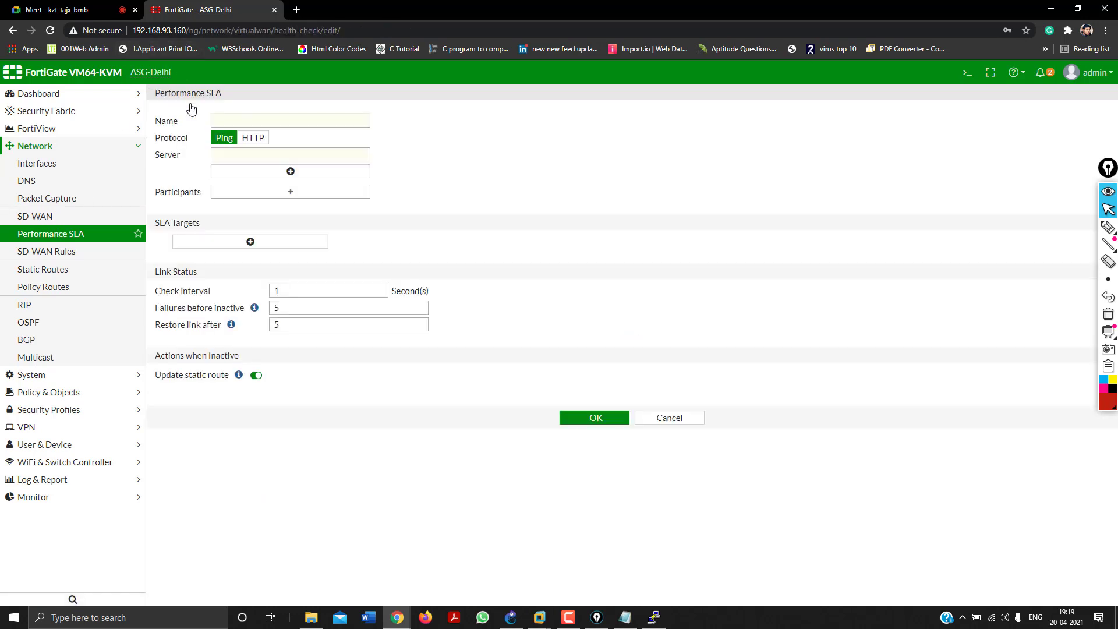
# Name the SLA Google DNS with server 8.8.8.8, and add port1 and port5 as participants.
pyautogui.click(241, 123)
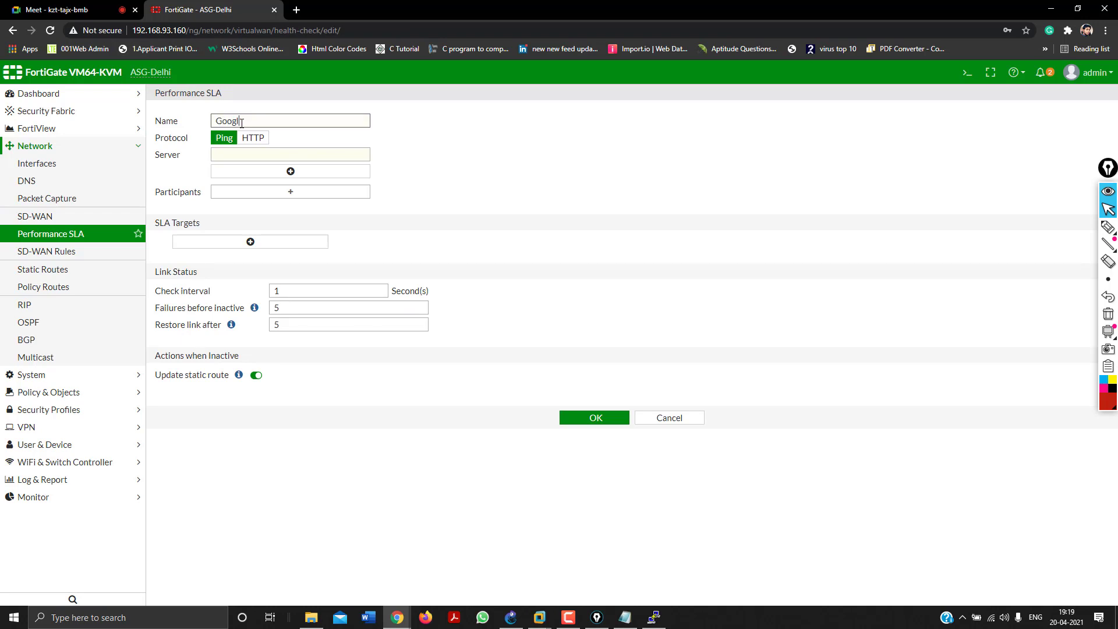
pyautogui.click(258, 151)
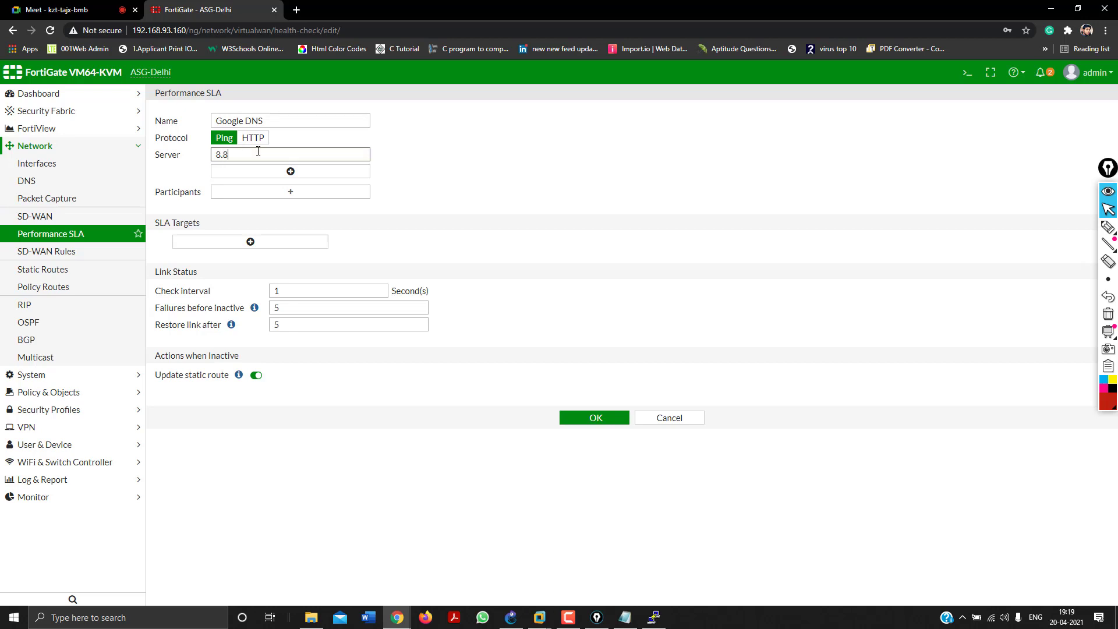
pyautogui.click(278, 192)
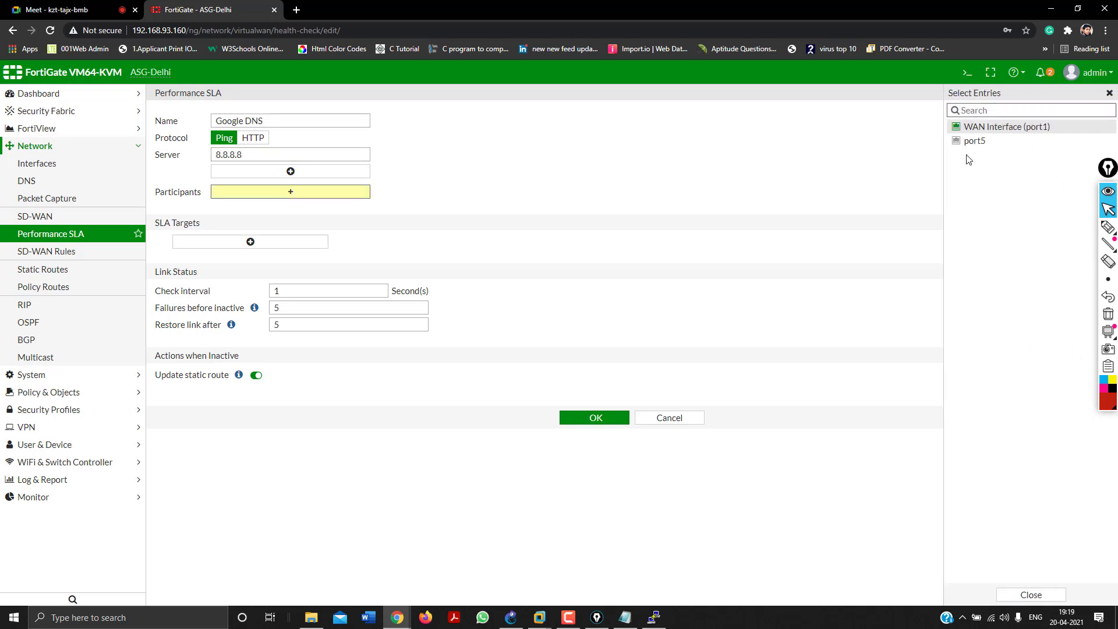
pyautogui.moveTo(973, 131)
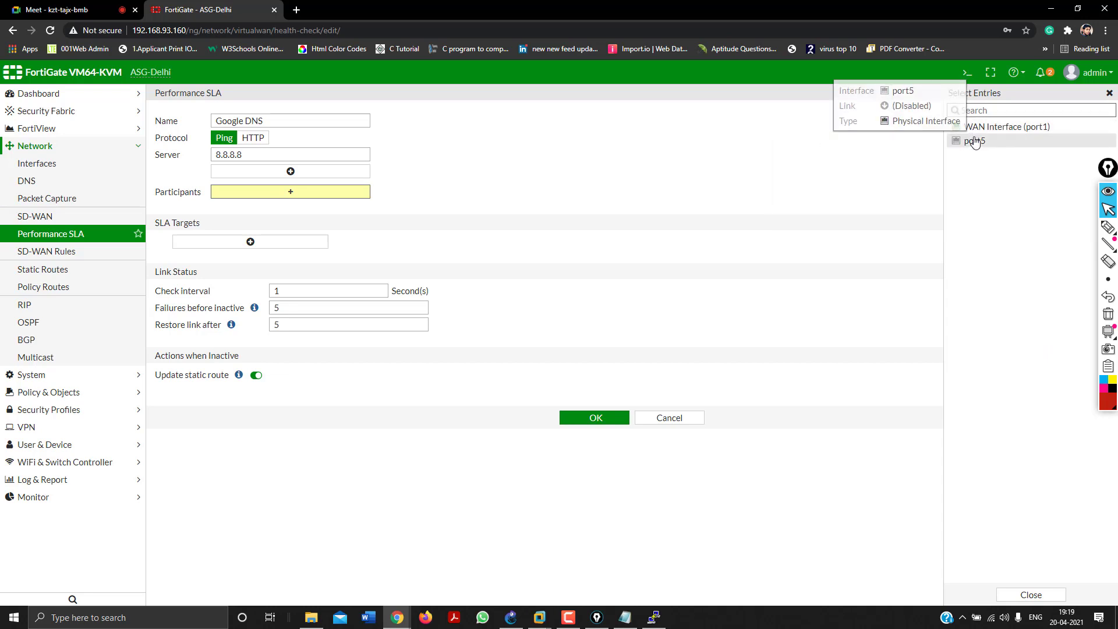
pyautogui.click(975, 133)
pyautogui.click(976, 142)
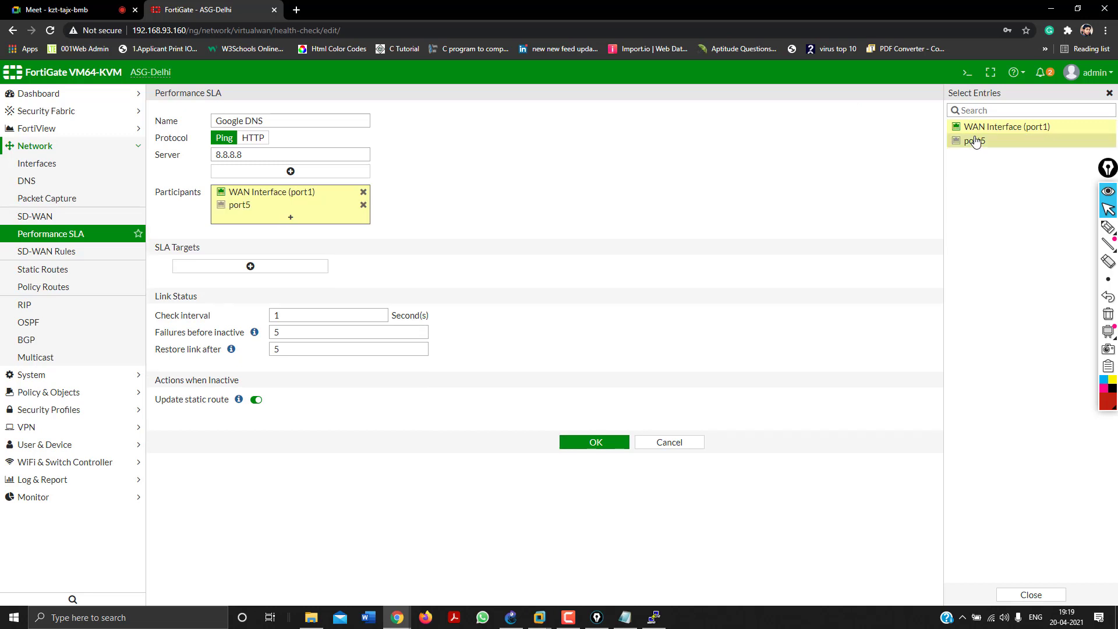
pyautogui.click(772, 170)
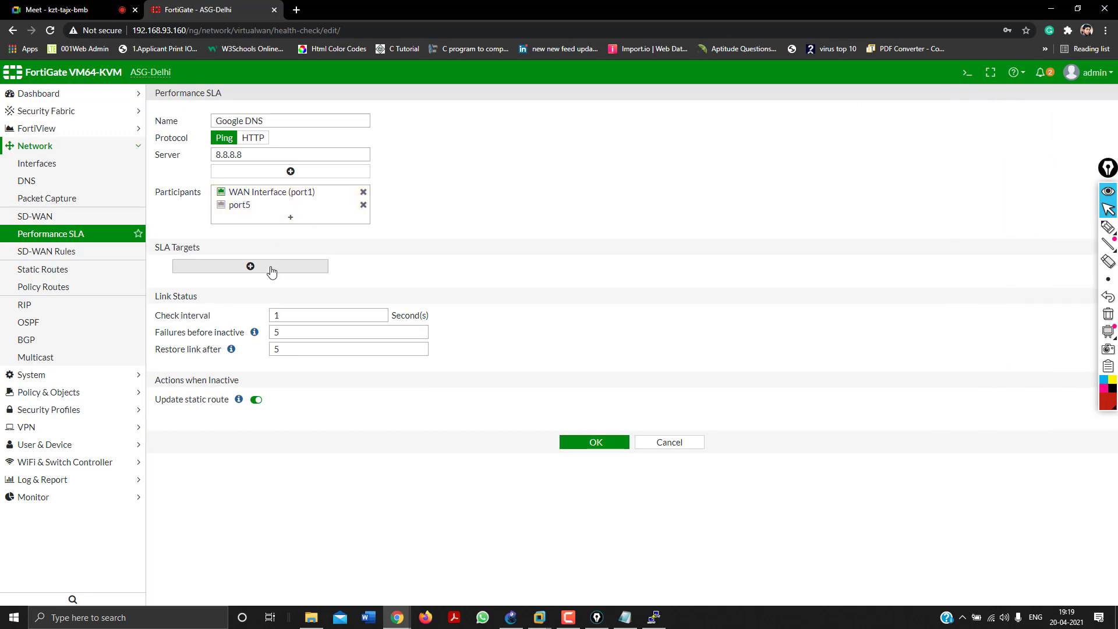
# Add one SLA target, set the check interval to 2 seconds, and save the SLA.
pyautogui.click(271, 266)
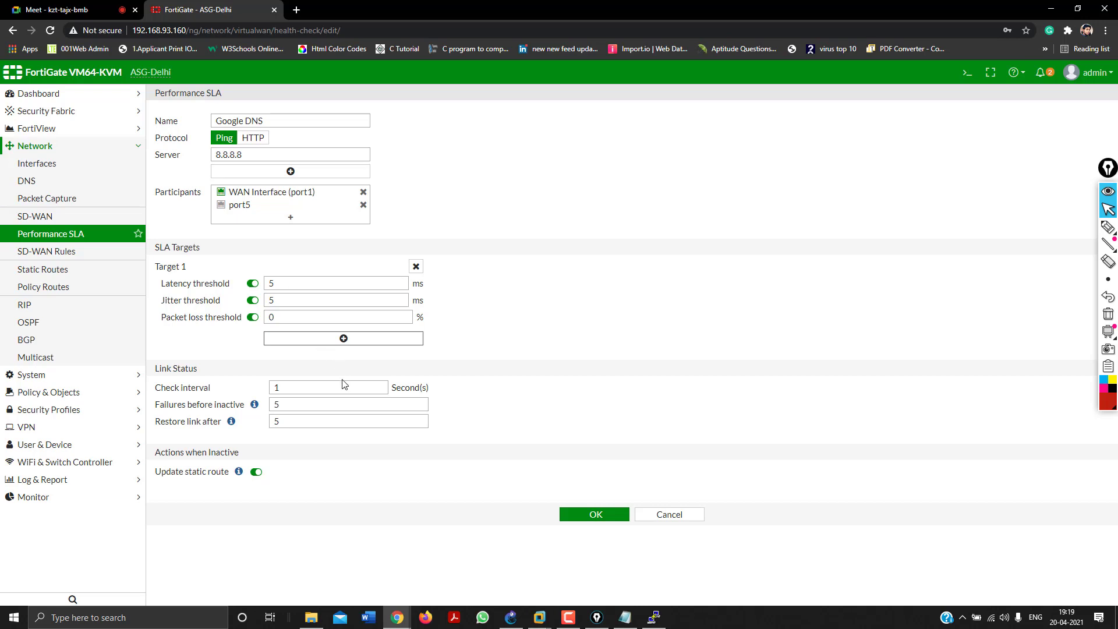
pyautogui.click(284, 392)
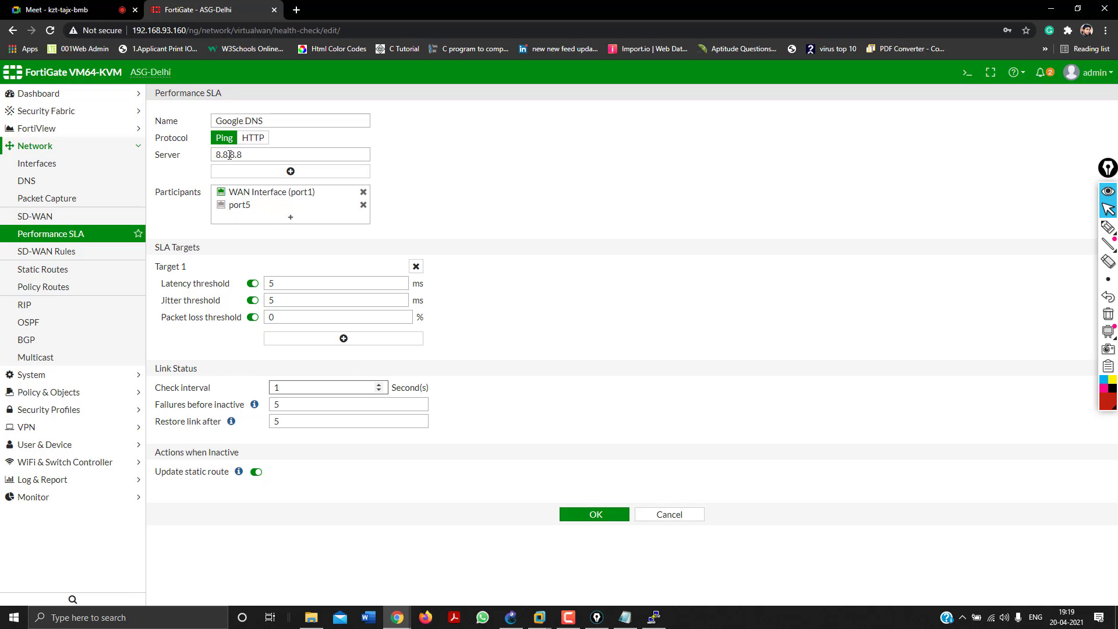
pyautogui.write('2')
pyautogui.moveTo(254, 406)
pyautogui.click(580, 515)
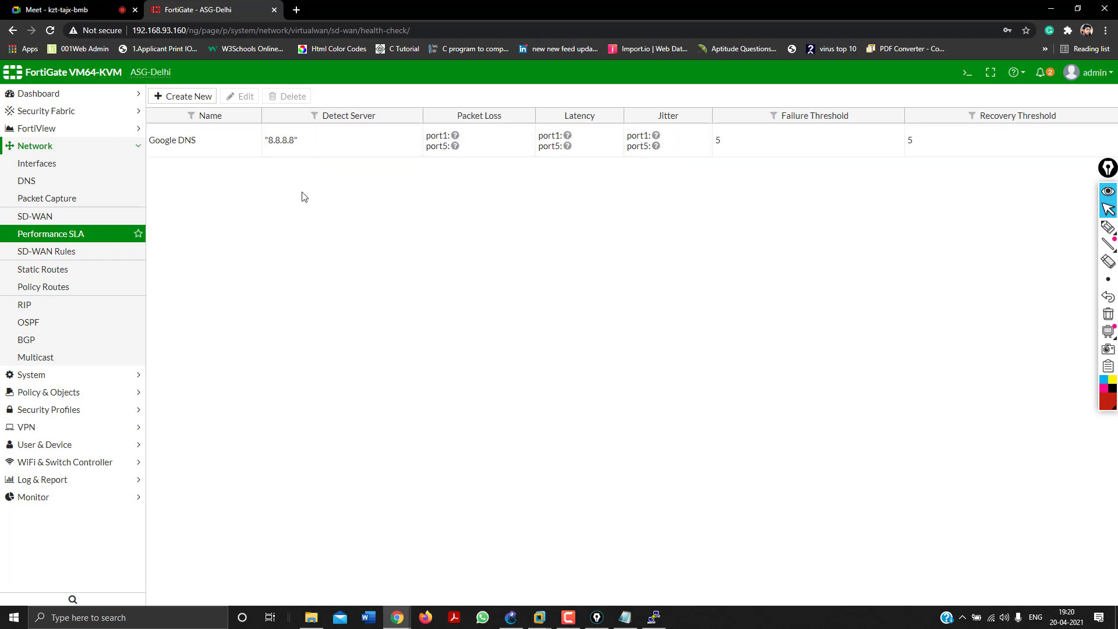
# Refresh the SLA list twice to see Google DNS loss, latency and jitter, then bring up GNS3.
pyautogui.click(41, 235)
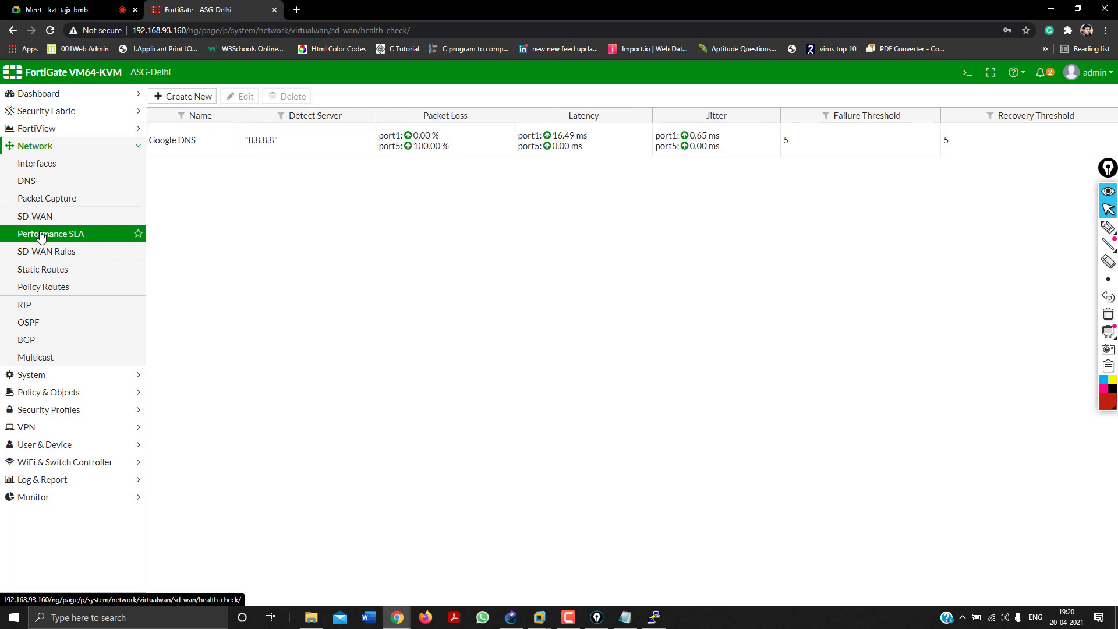
pyautogui.click(41, 234)
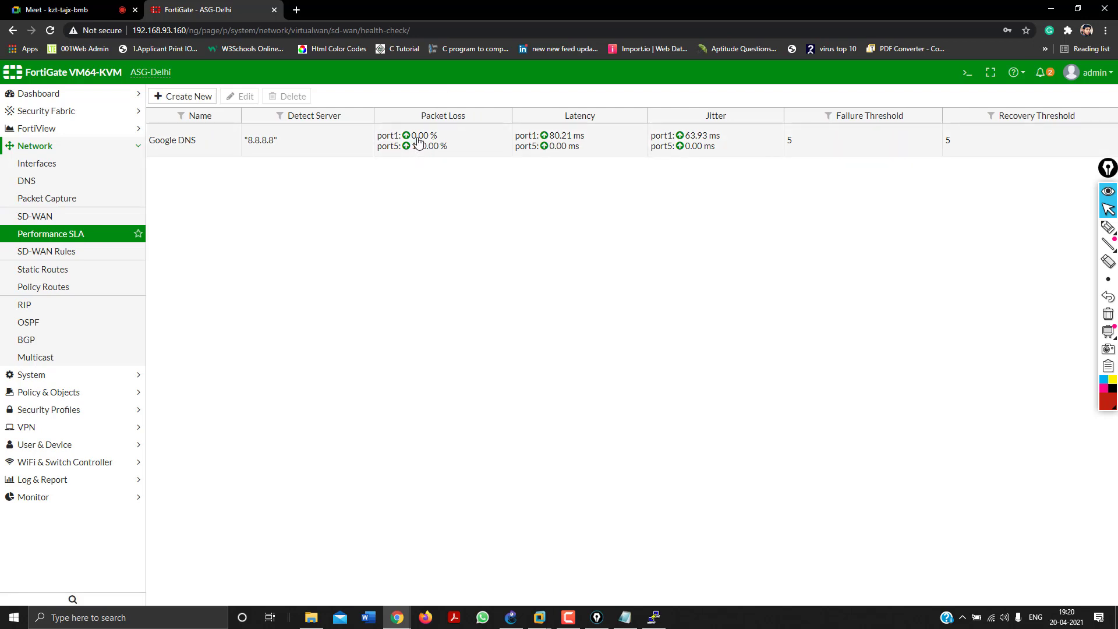
pyautogui.click(510, 621)
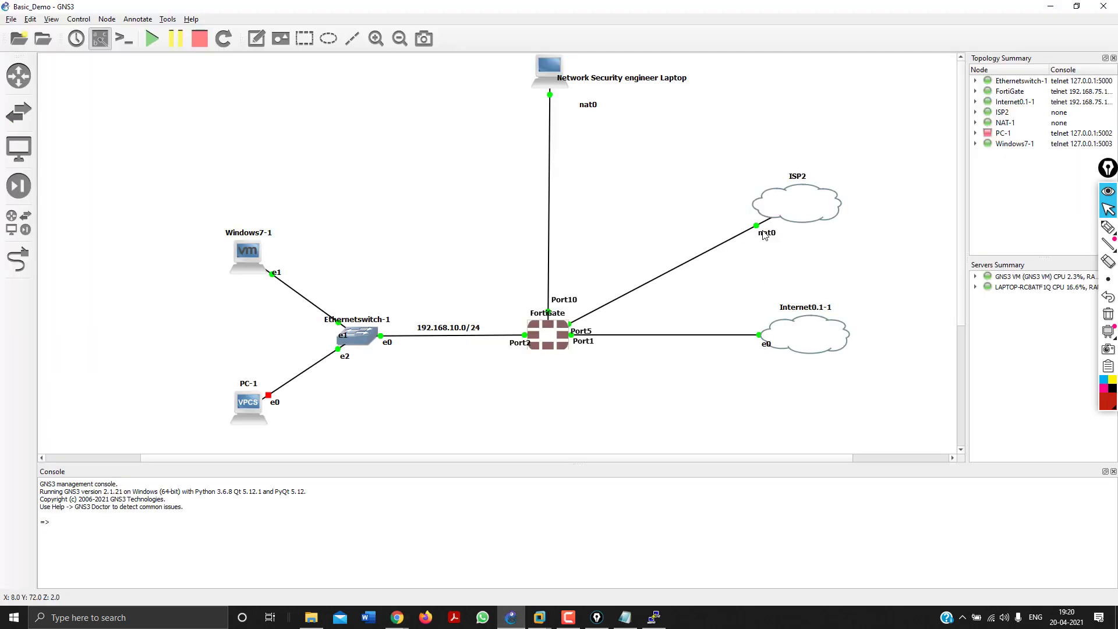
# Drag the ISP2 cloud higher in the GNS3 topology and return to the FortiGate SLA page.
pyautogui.moveTo(805, 195); pyautogui.dragTo(821, 174)
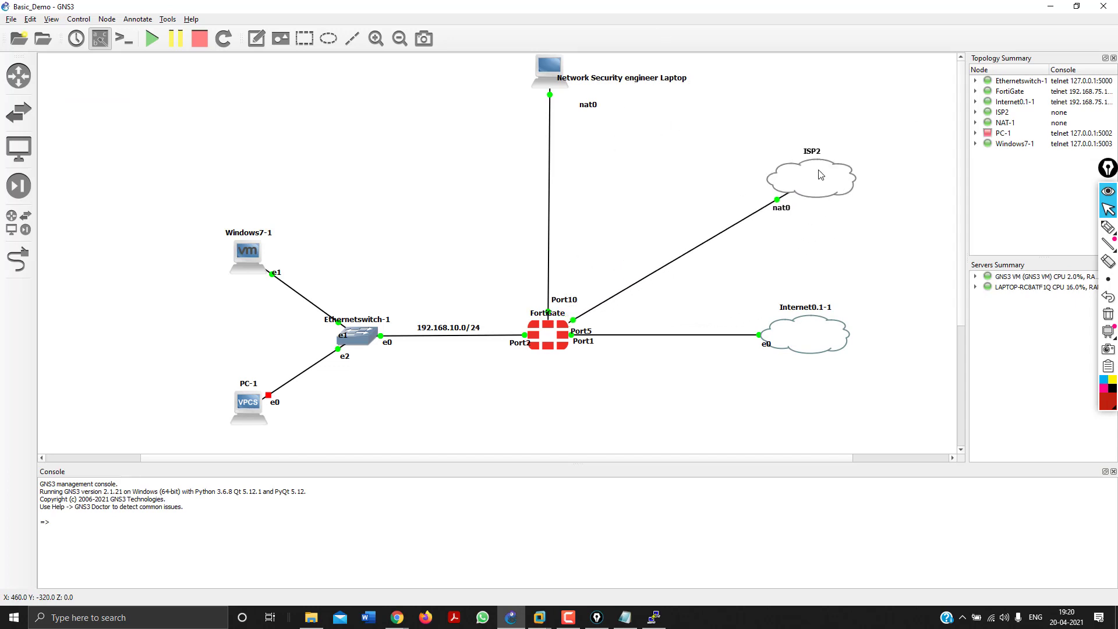
pyautogui.hotkey('alt', 'Tab')
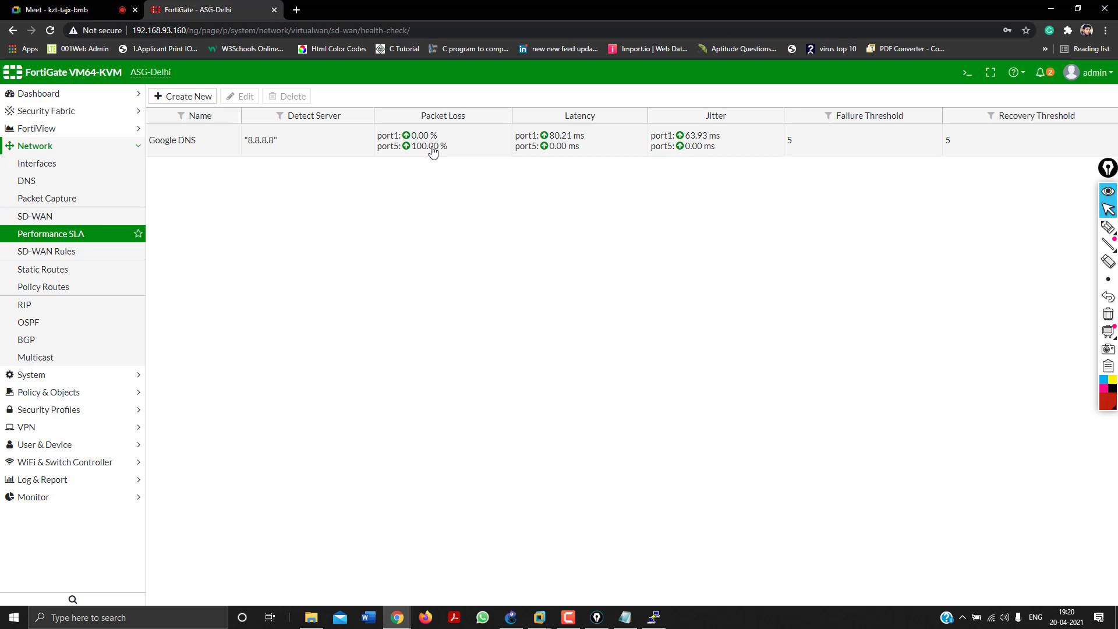
# Reload the SLA list and check port5's red down status for Google DNS.
pyautogui.click(45, 236)
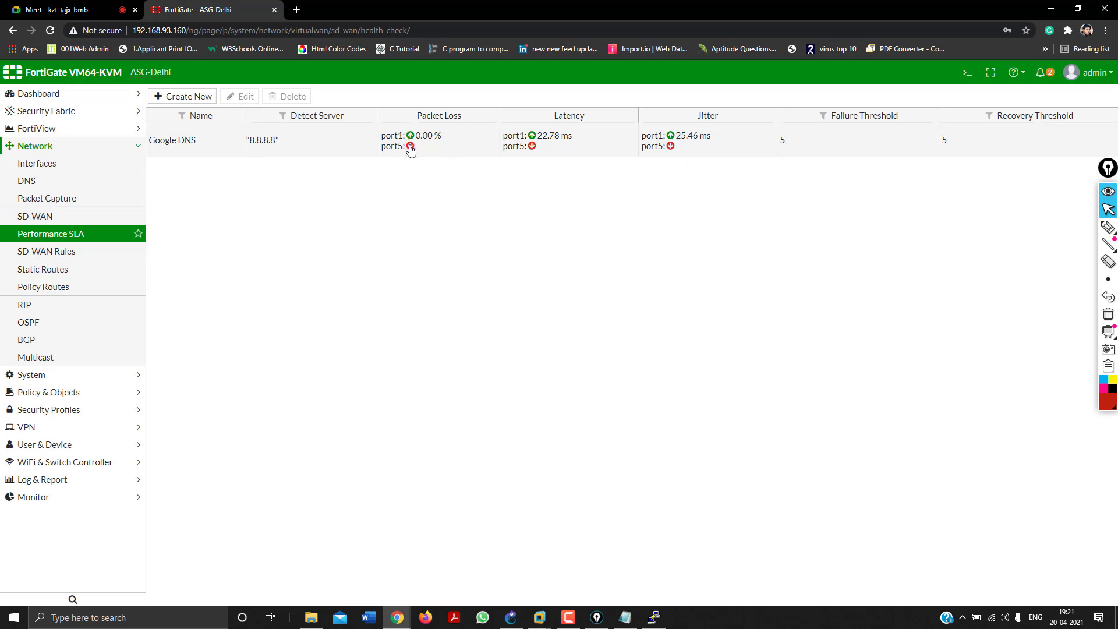
pyautogui.moveTo(411, 149)
# Create a new SLA named AWS using the Ping protocol, and bring up Windows Run.
pyautogui.click(177, 97)
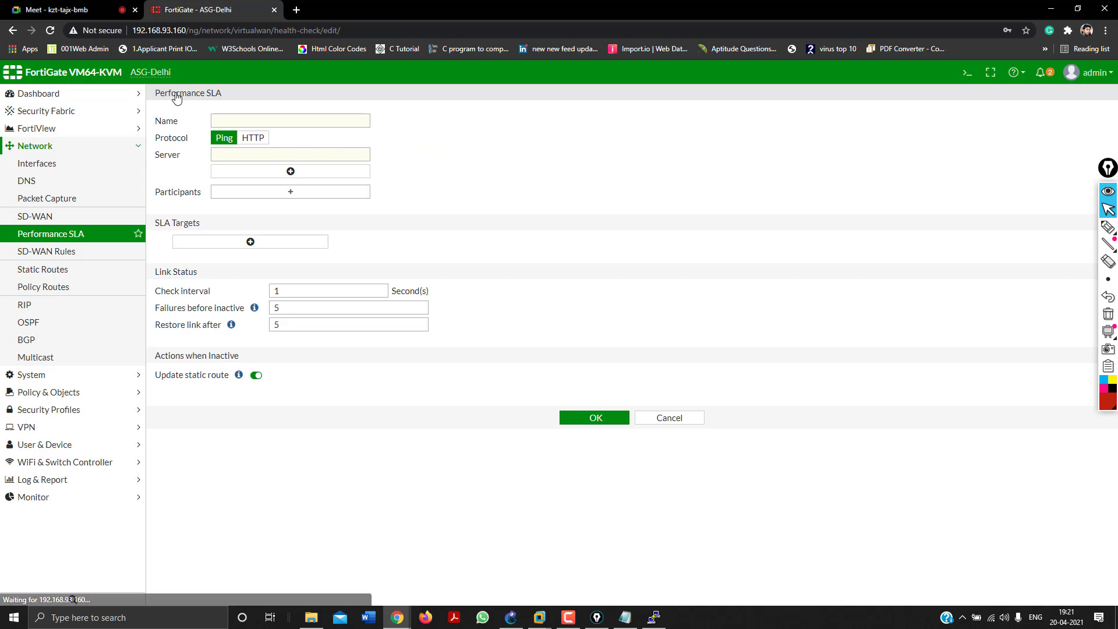
pyautogui.click(251, 121)
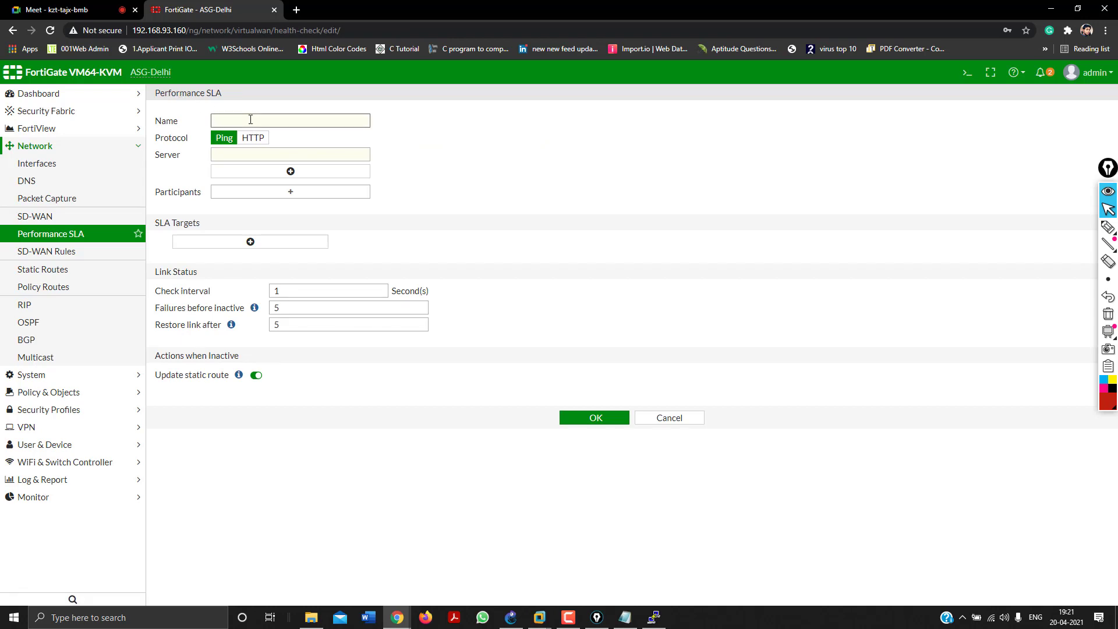
pyautogui.write('AWS')
pyautogui.click(259, 146)
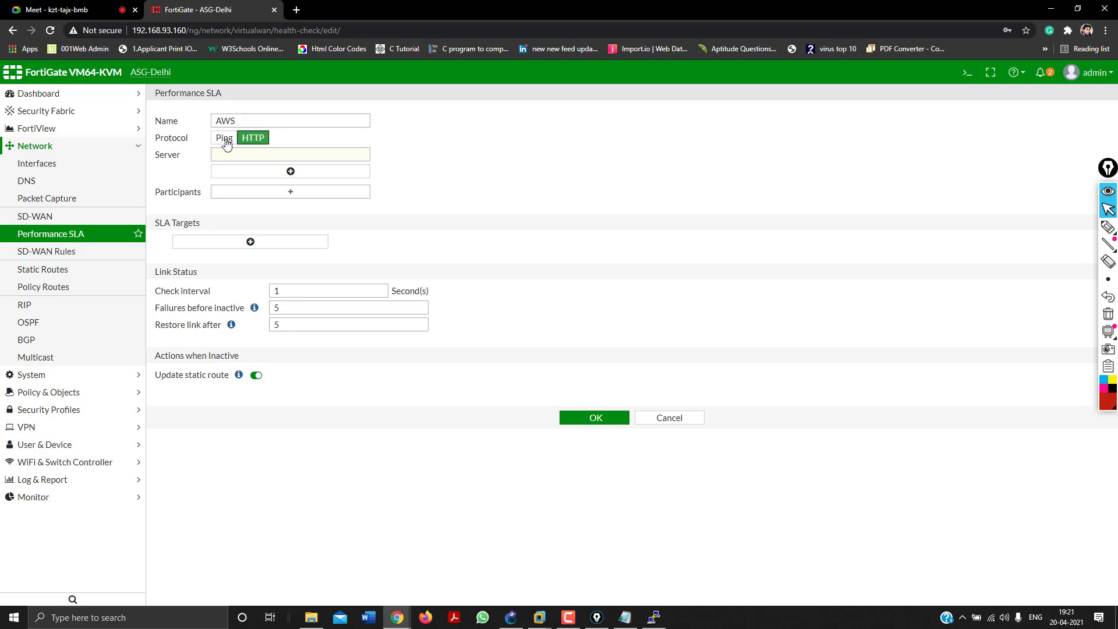
pyautogui.click(225, 138)
pyautogui.click(229, 158)
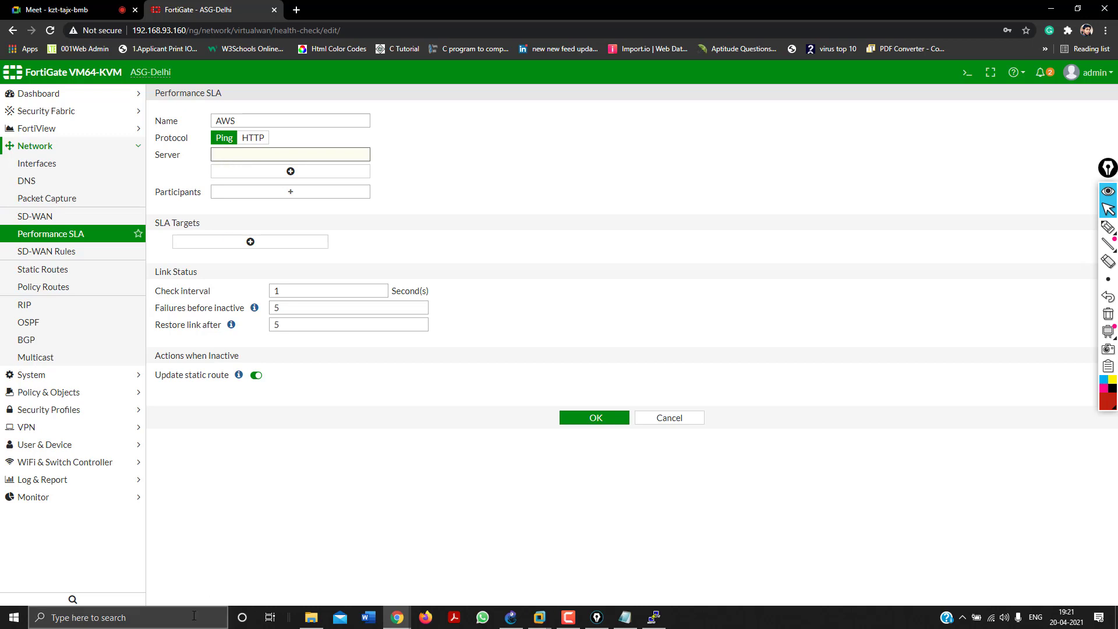
pyautogui.press('super+r')
pyautogui.write('cmd')
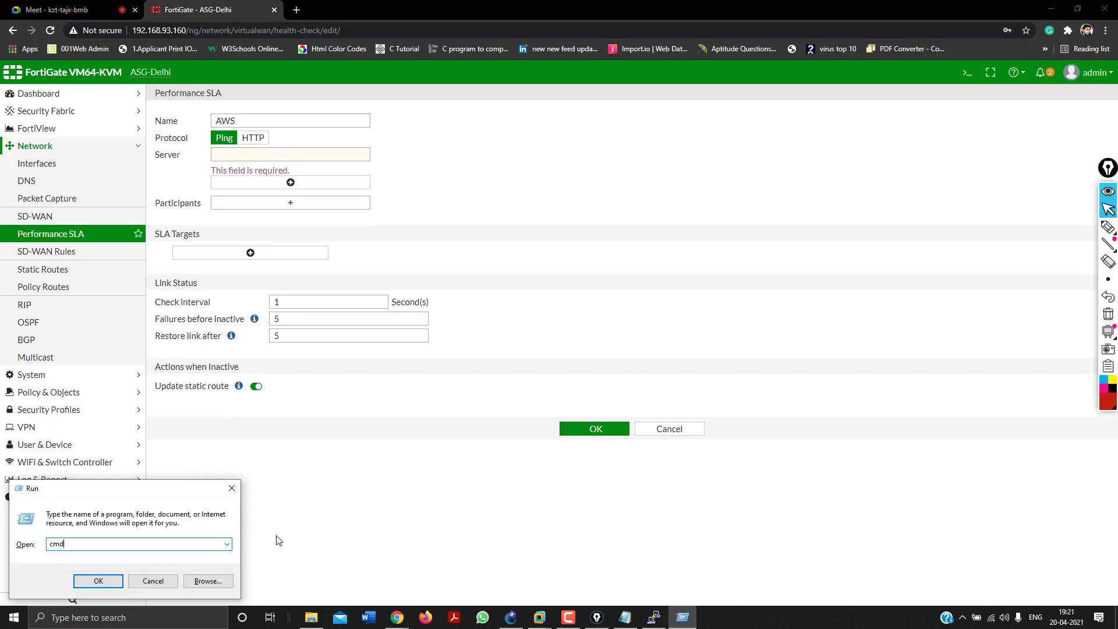
pyautogui.press('Return')
pyautogui.write('n')
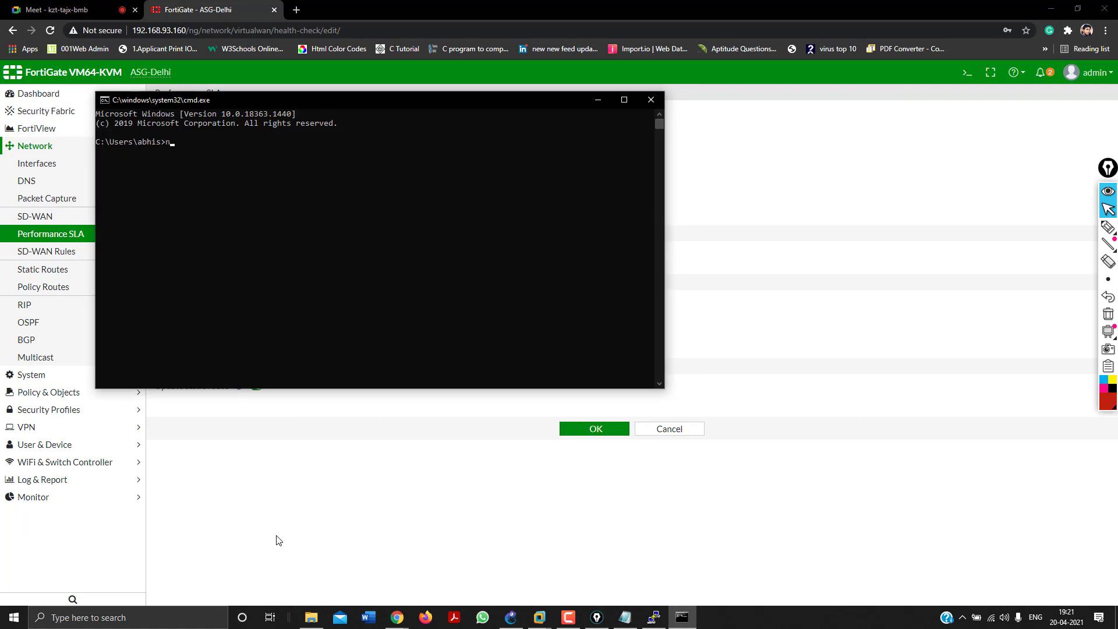
pyautogui.write('slookup www.a')
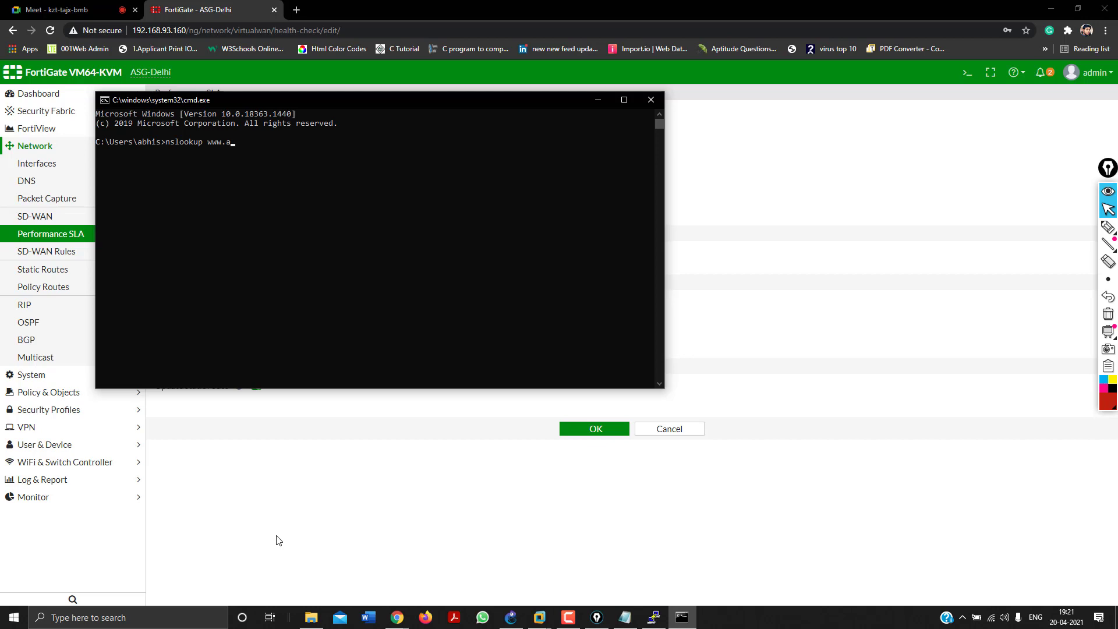
pyautogui.write('sgtechsolutions.com')
pyautogui.press('Return')
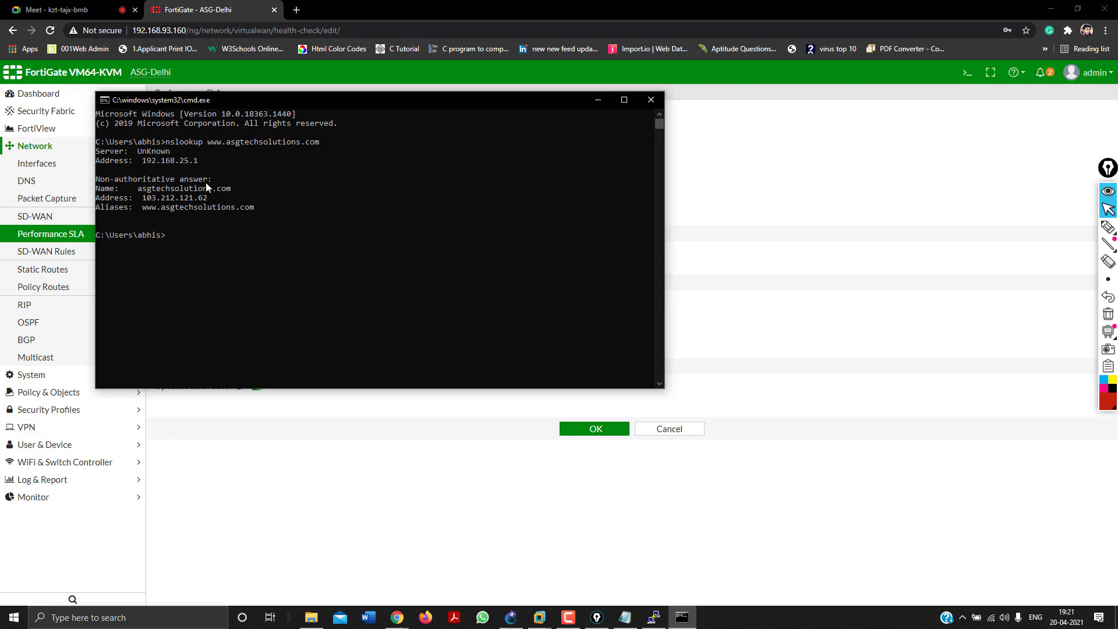
pyautogui.moveTo(210, 198); pyautogui.dragTo(144, 199)
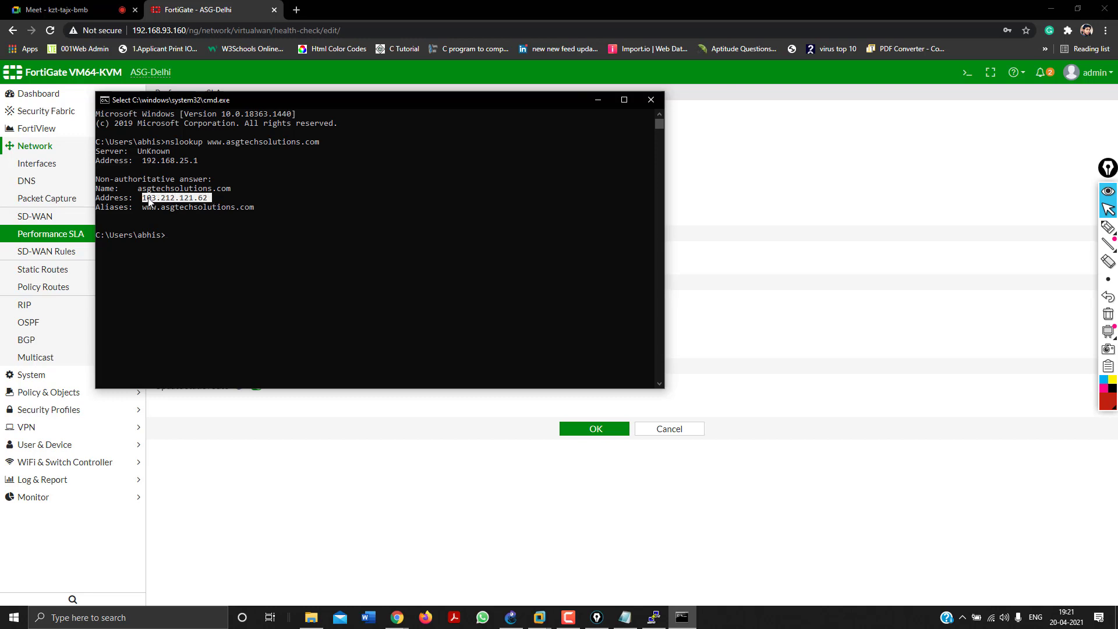
pyautogui.hotkey('ctrl', 'c')
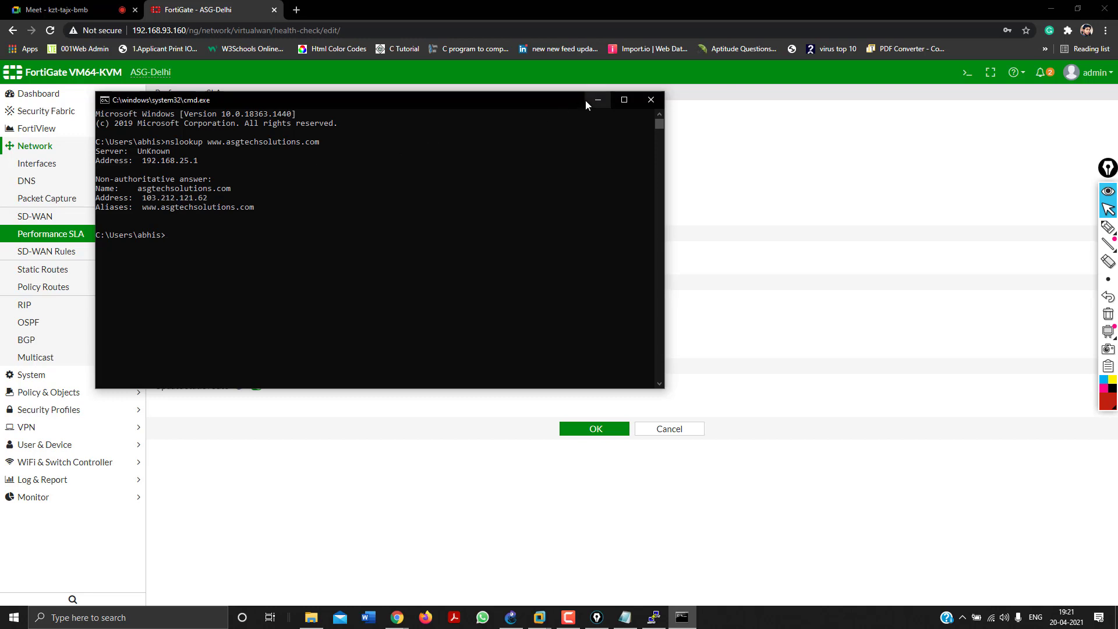
pyautogui.click(593, 100)
pyautogui.click(247, 123)
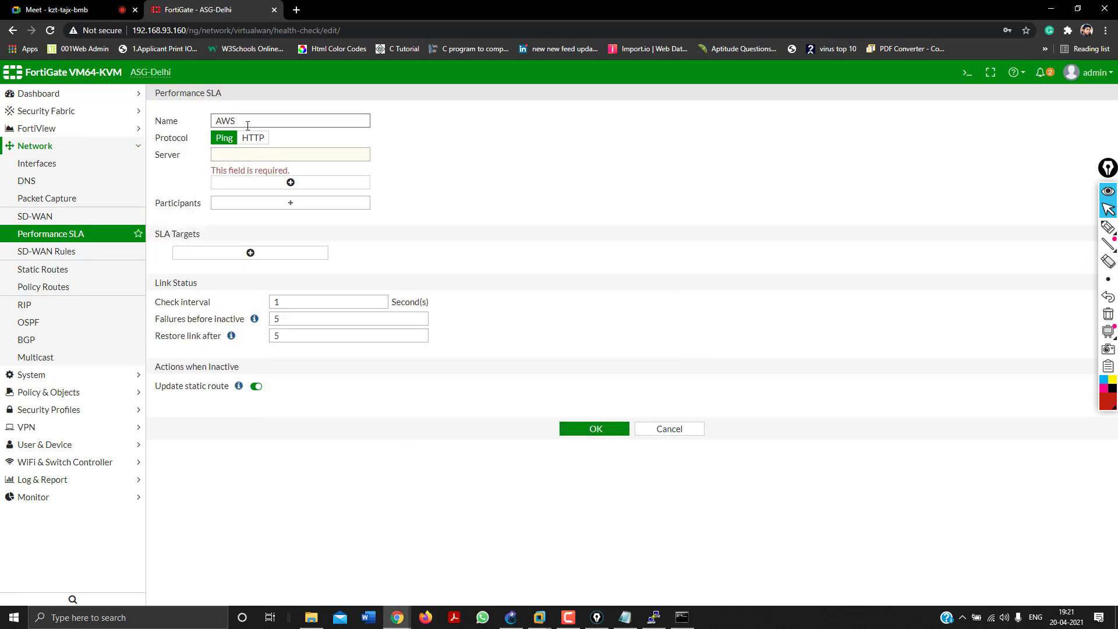
# Rename the SLA to ASG, paste server 103.212.121.62, and add port1 as the only participant.
pyautogui.doubleClick(248, 126)
pyautogui.write('ASG')
pyautogui.click(255, 154)
pyautogui.hotkey('ctrl', 'v')
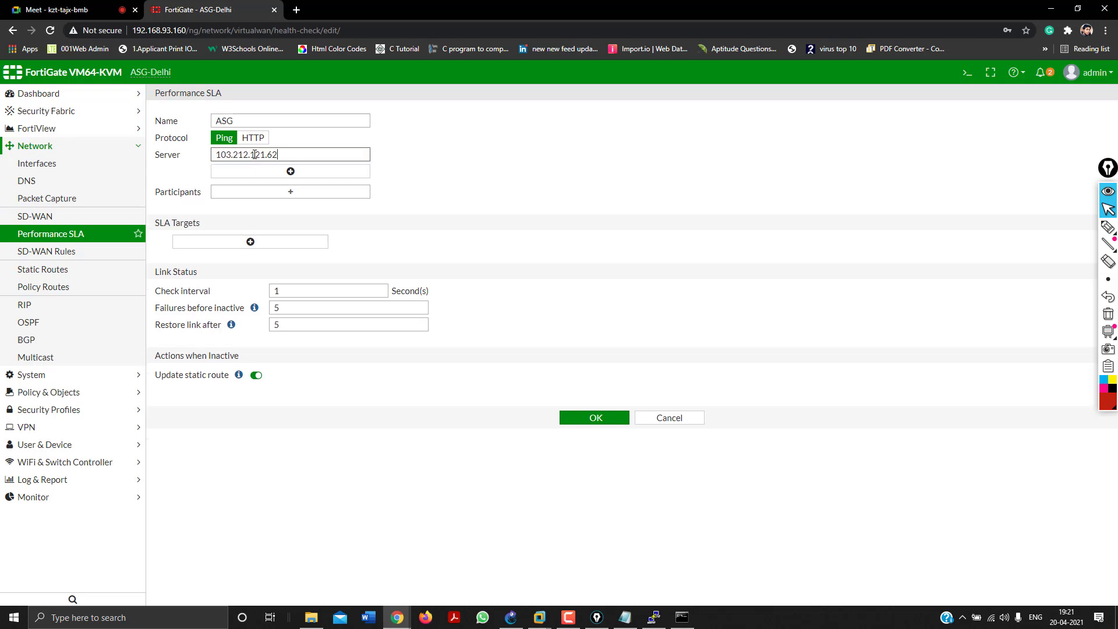
pyautogui.click(248, 196)
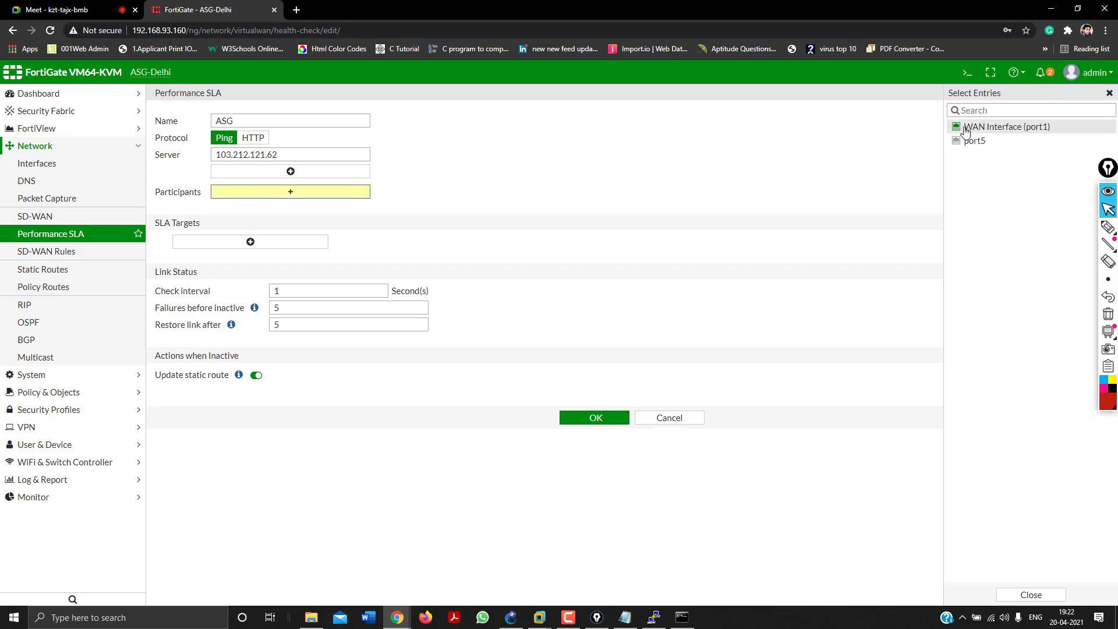
pyautogui.click(970, 127)
pyautogui.click(622, 164)
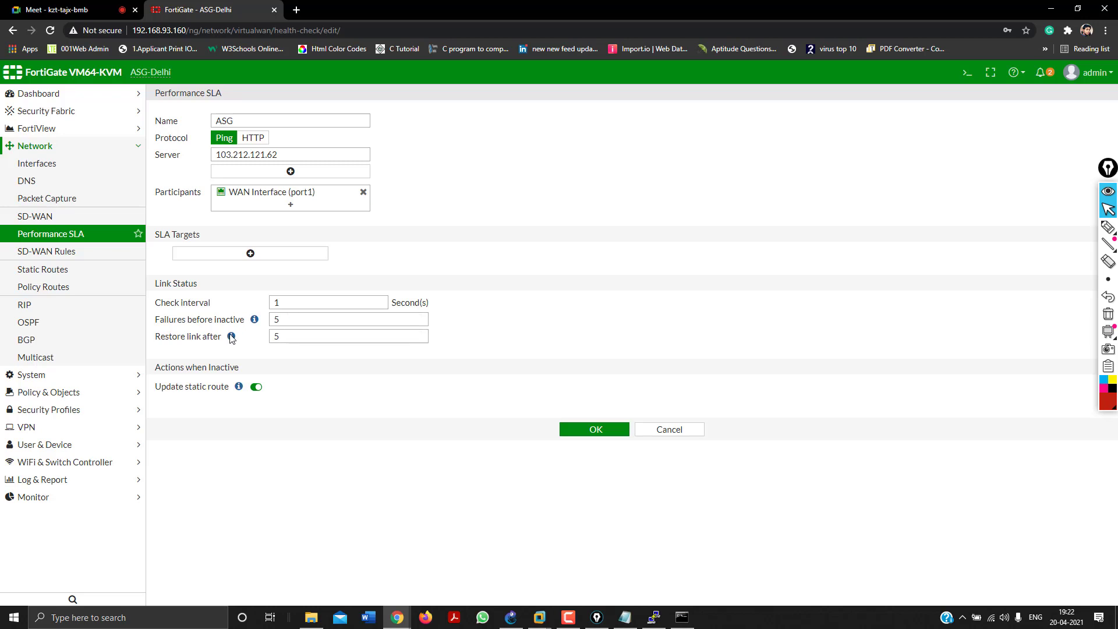
pyautogui.moveTo(231, 339)
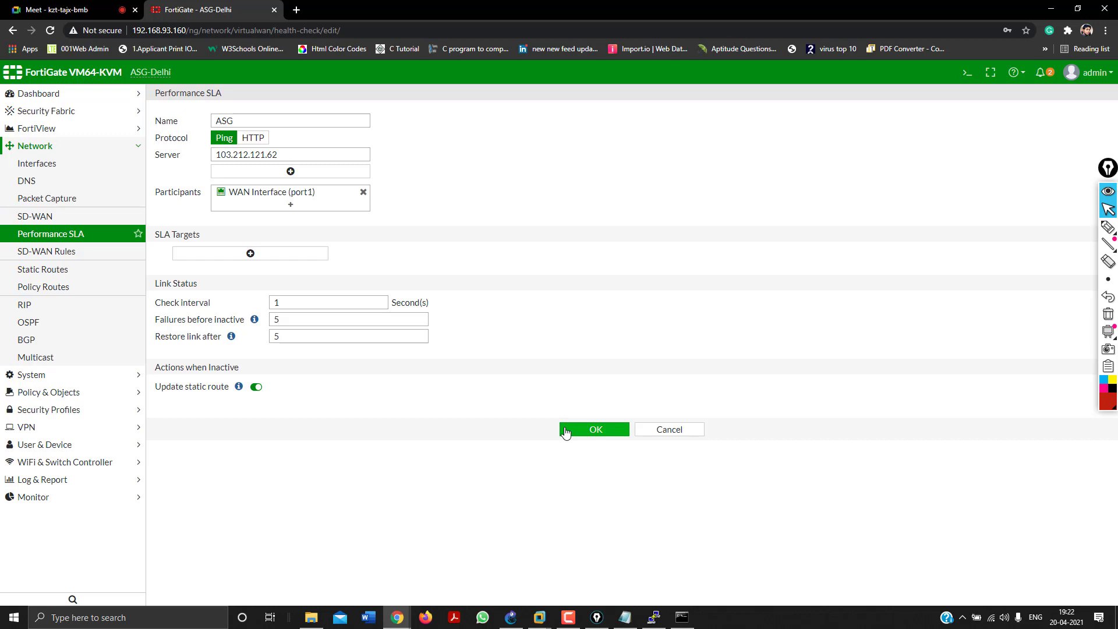
# Save the ASG SLA and reload the list to see its port1 status.
pyautogui.click(565, 430)
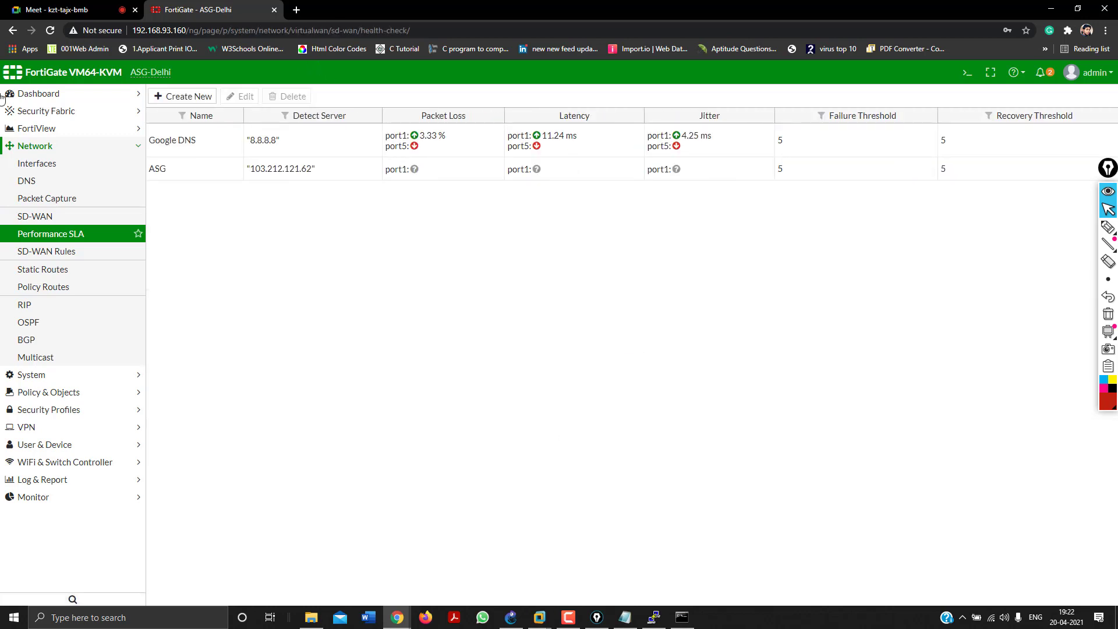
pyautogui.click(25, 234)
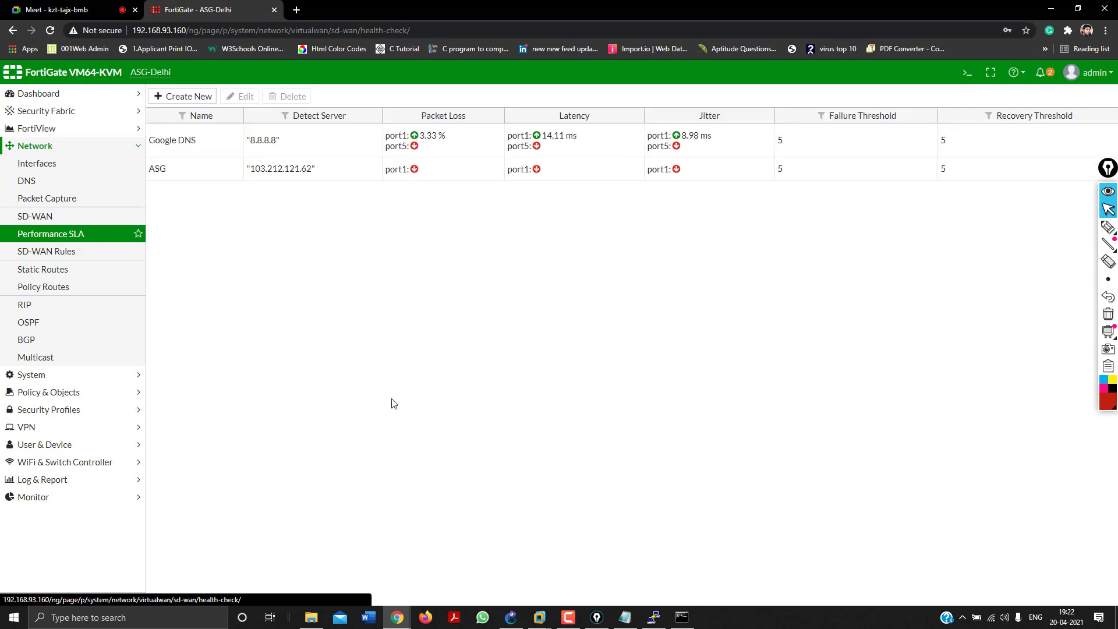
# Load asgtechsolutions.com from the Contact Us – ASG result in the Windows 7 VM, then minimize VMware.
pyautogui.moveTo(539, 622)
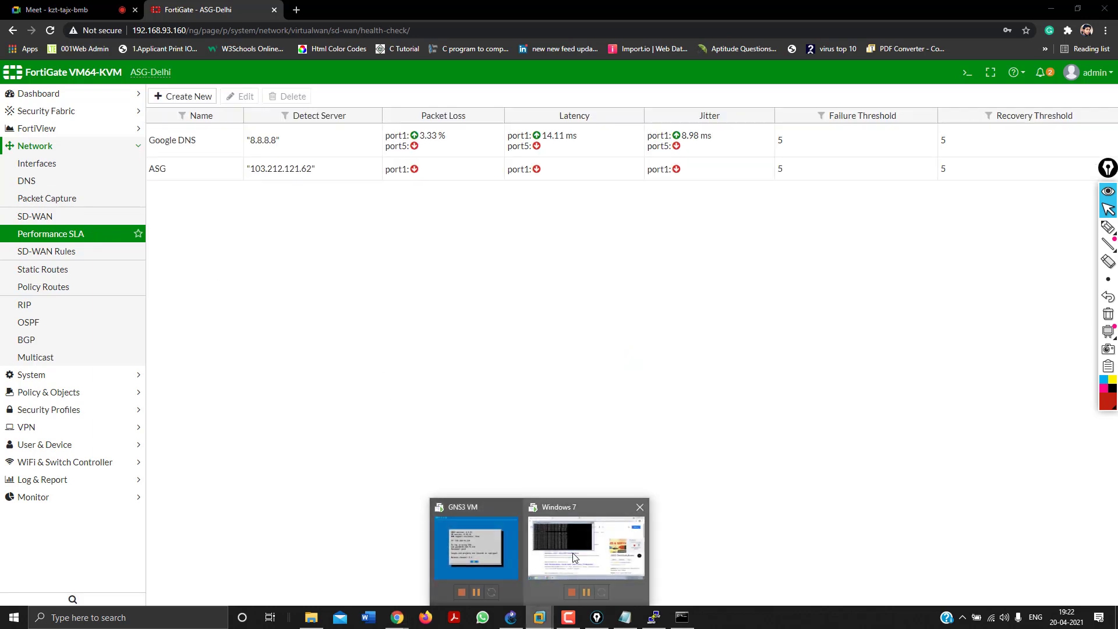
pyautogui.click(572, 552)
pyautogui.click(336, 365)
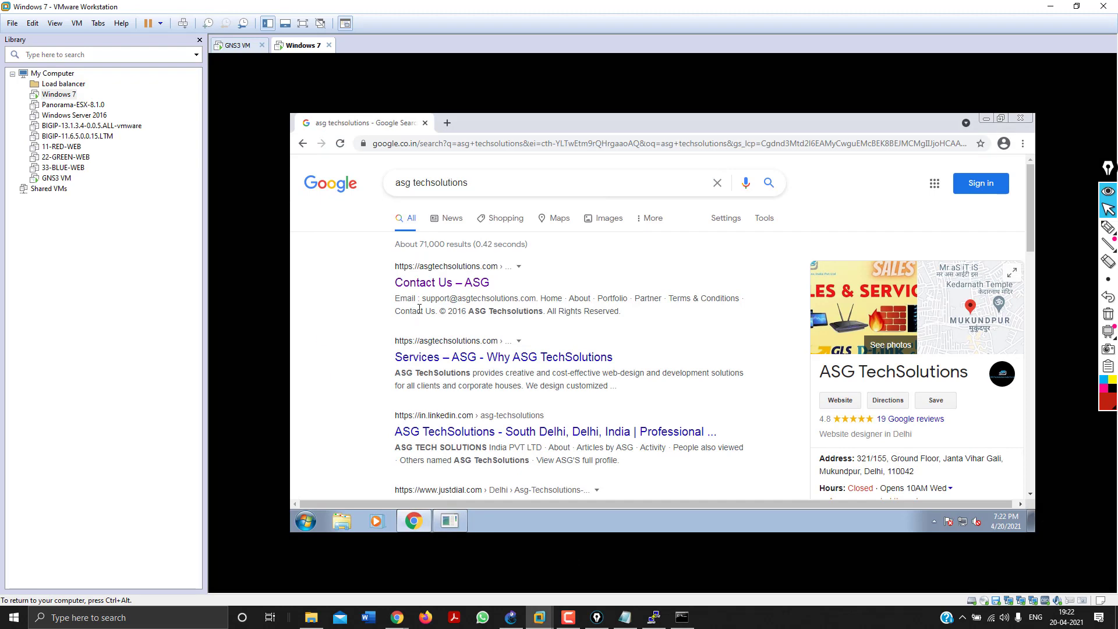
pyautogui.click(435, 285)
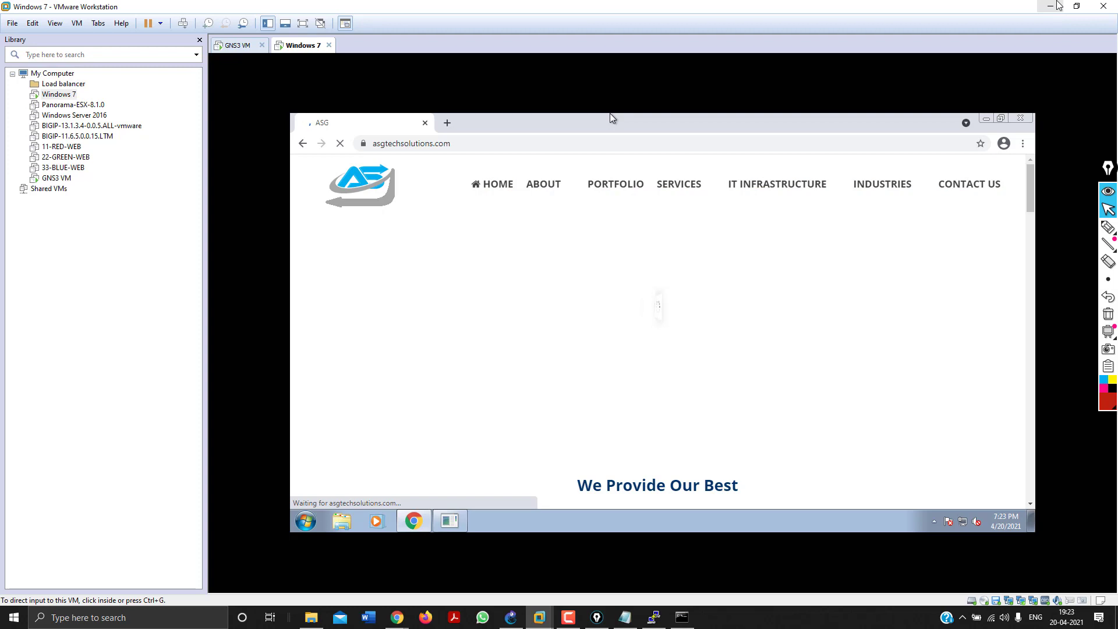
pyautogui.click(1059, 5)
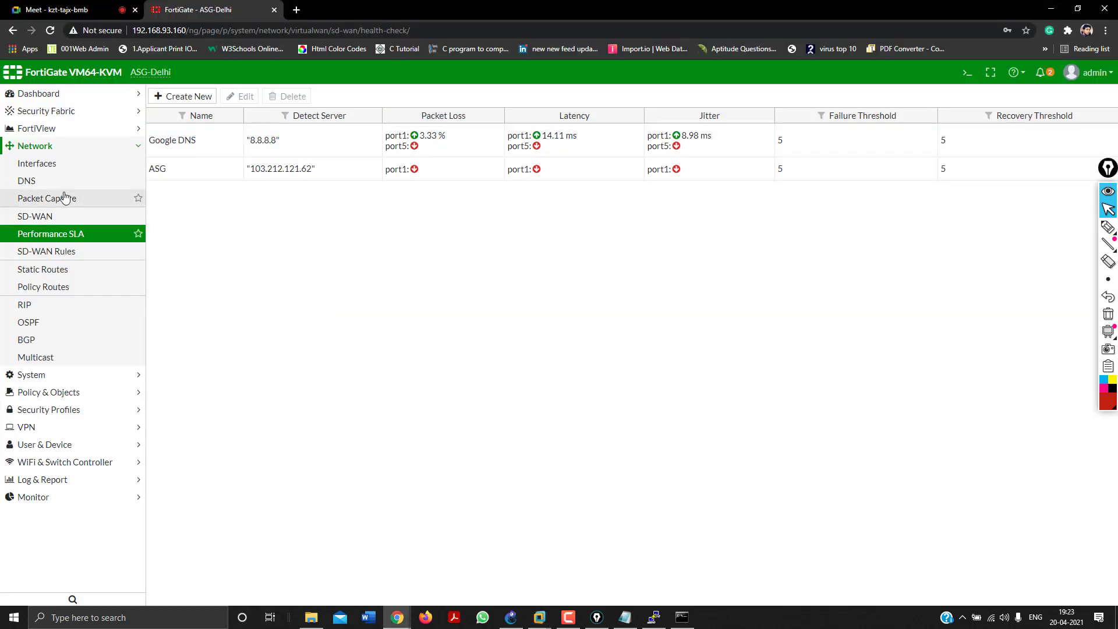
pyautogui.click(37, 239)
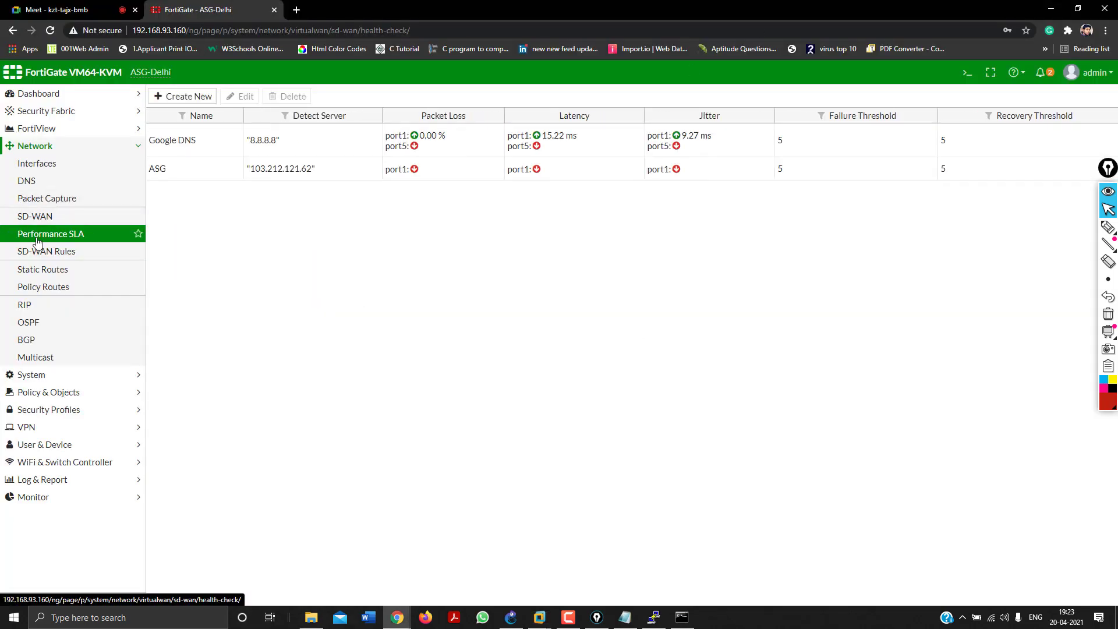
pyautogui.click(263, 176)
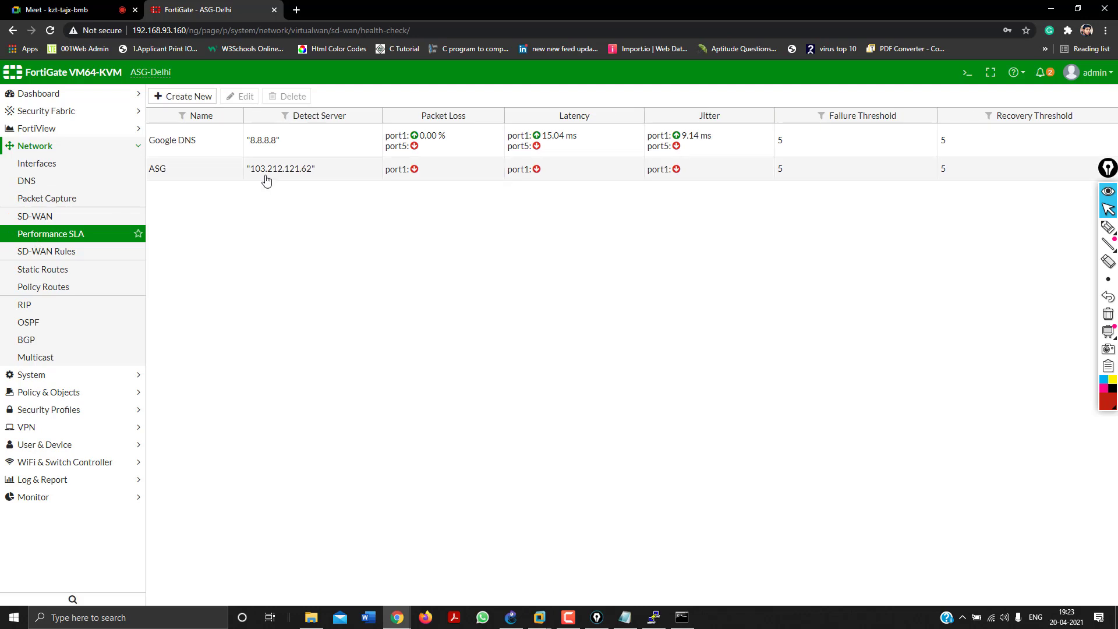
pyautogui.click(245, 99)
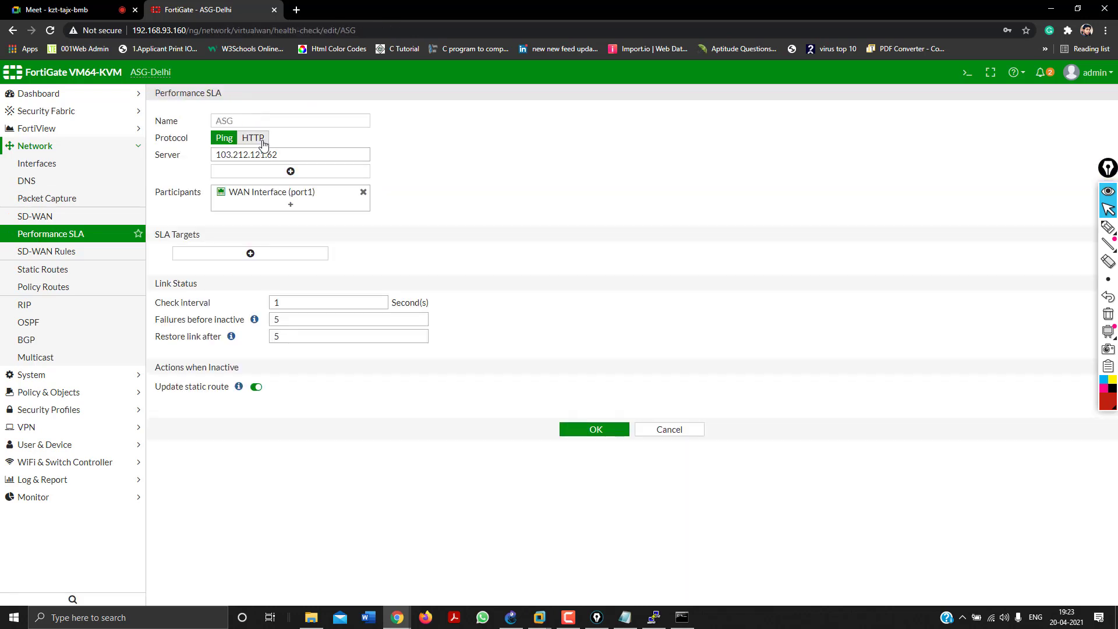
pyautogui.click(262, 140)
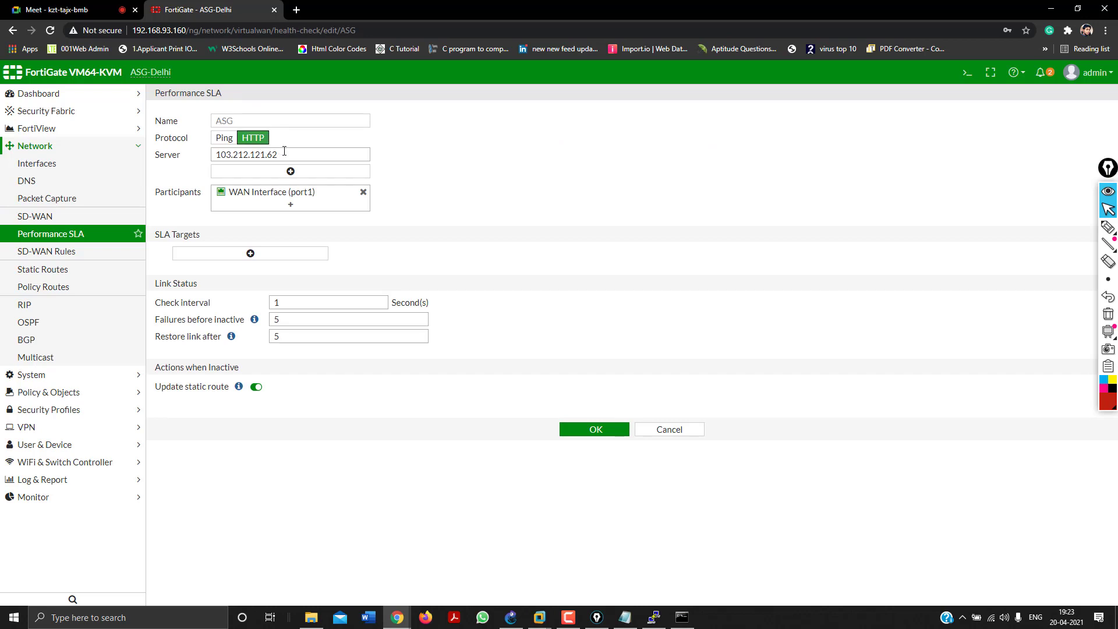
pyautogui.doubleClick(282, 154)
pyautogui.press('BackSpace')
pyautogui.write('www.asgtechsolutions.com')
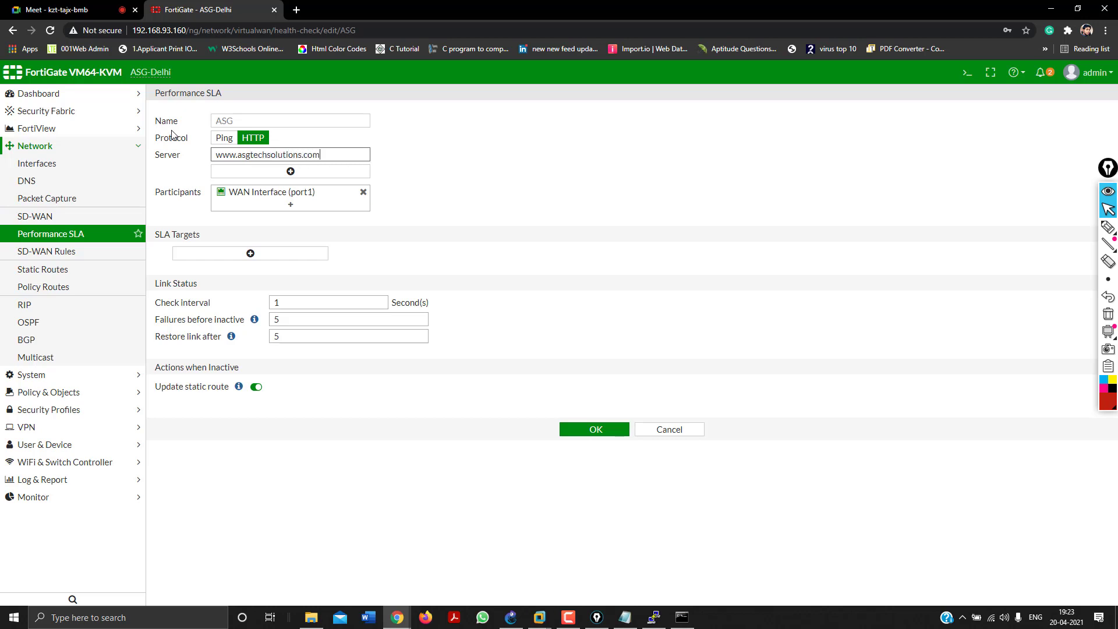
pyautogui.click(606, 438)
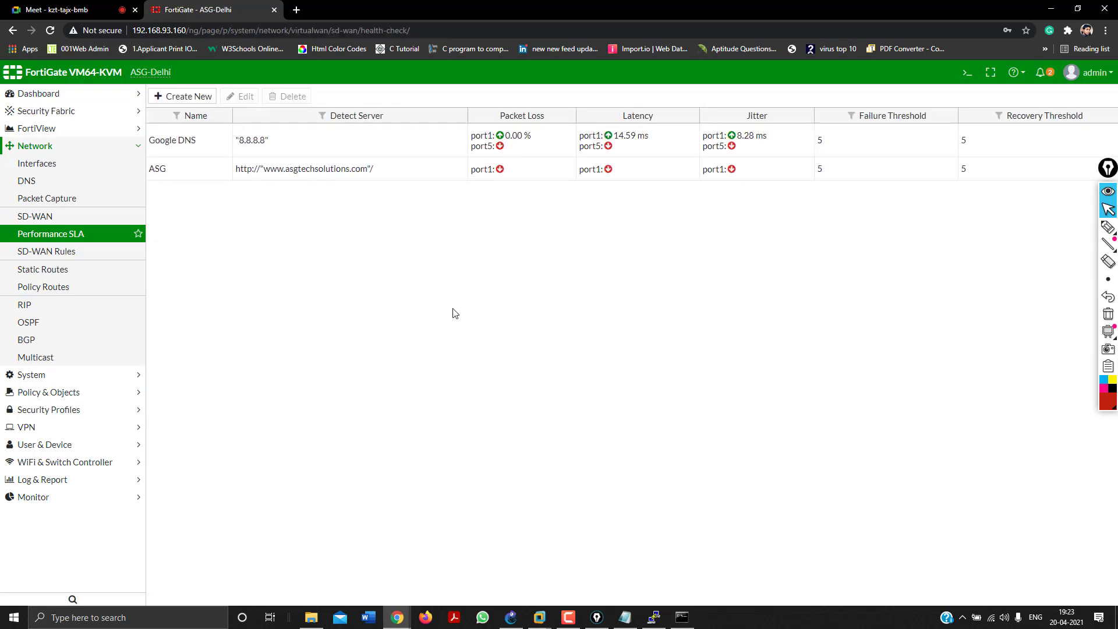
# Check the site in the Windows 7 VM, then refresh Performance SLA to see ASG port1 up.
pyautogui.moveTo(541, 621)
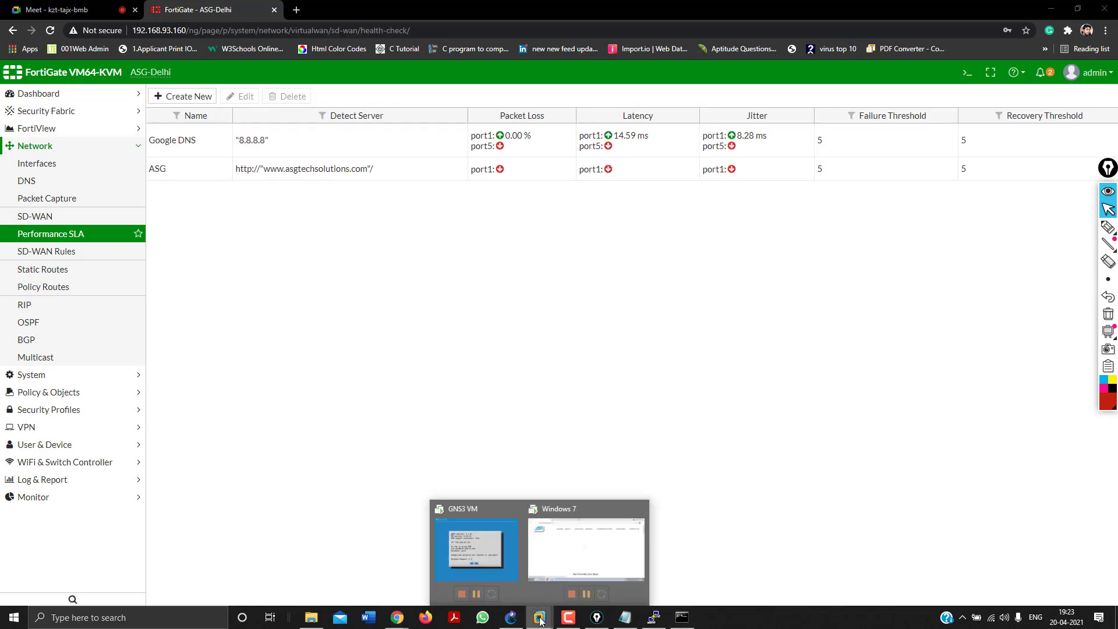
pyautogui.click(586, 548)
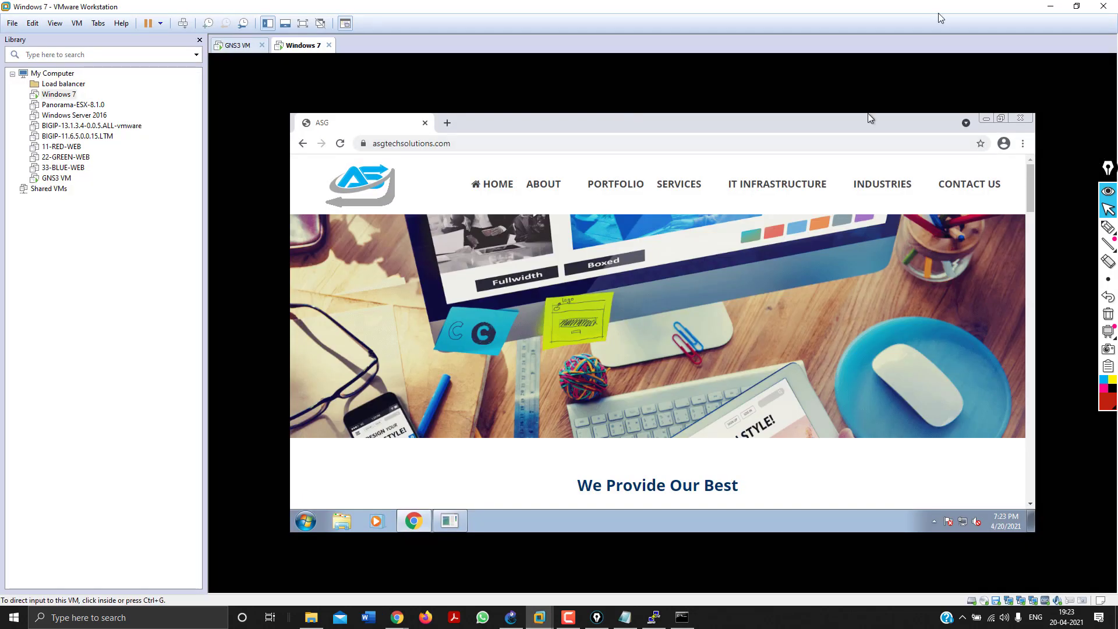
pyautogui.click(1051, 6)
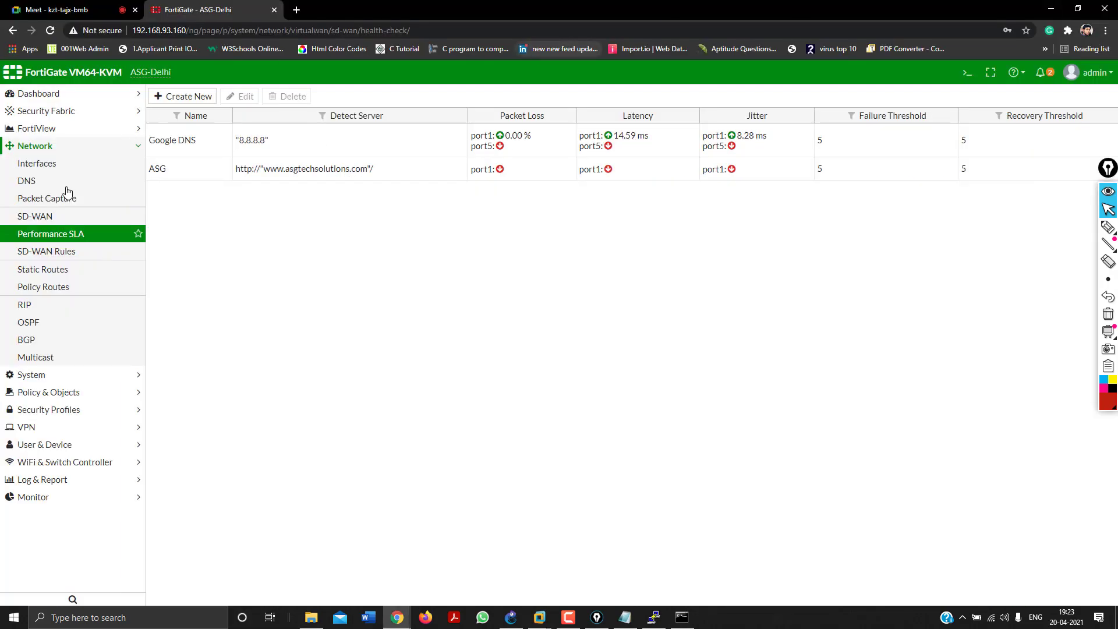
pyautogui.click(54, 235)
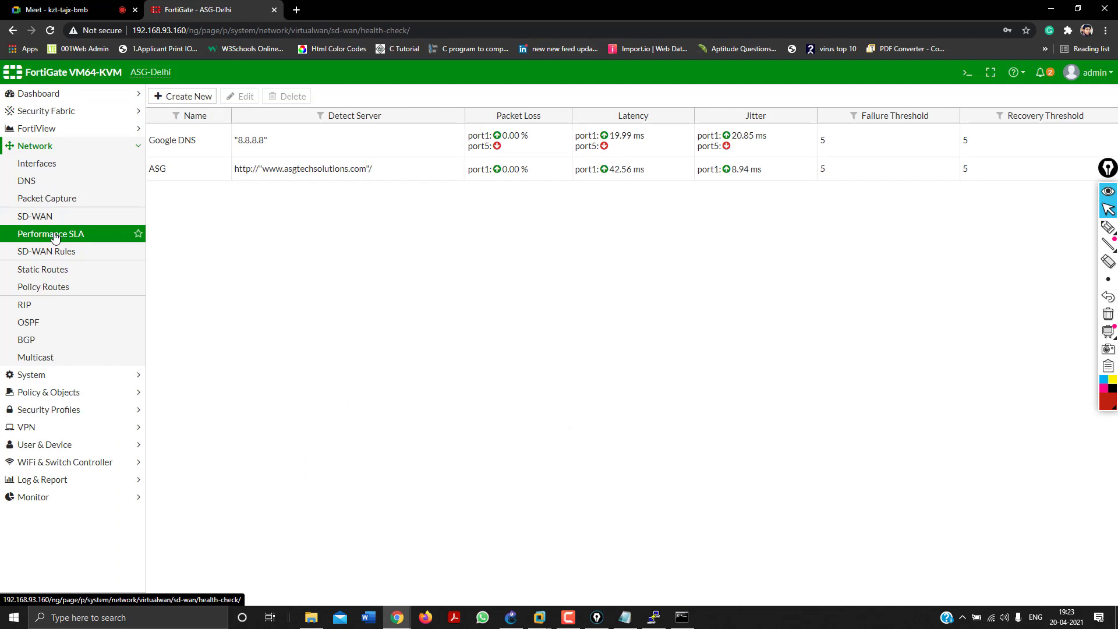
pyautogui.doubleClick(240, 169)
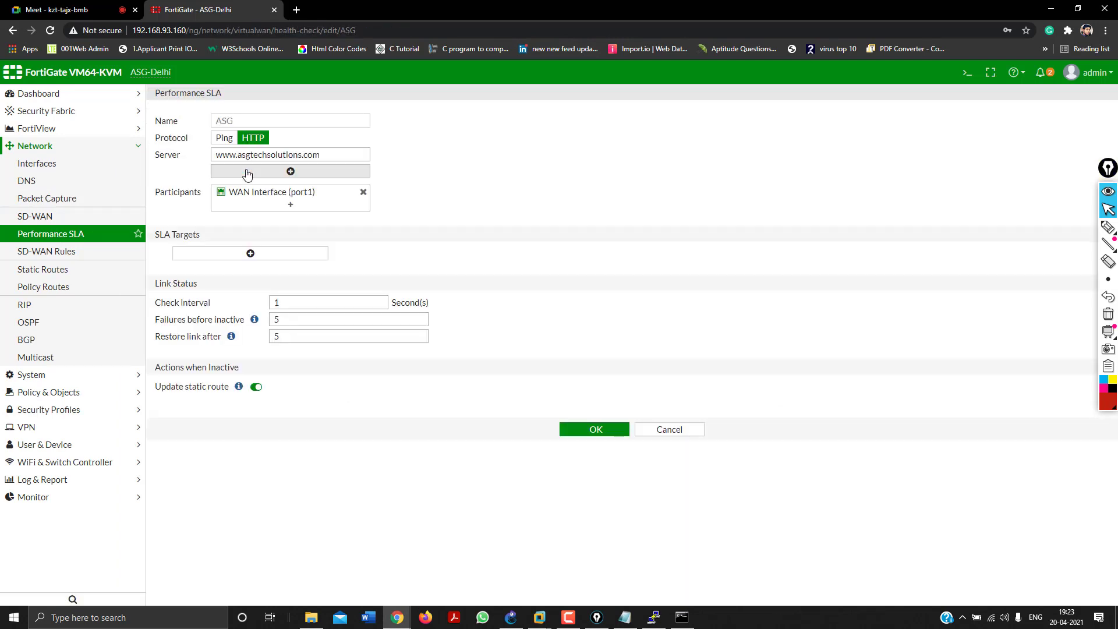
pyautogui.click(244, 156)
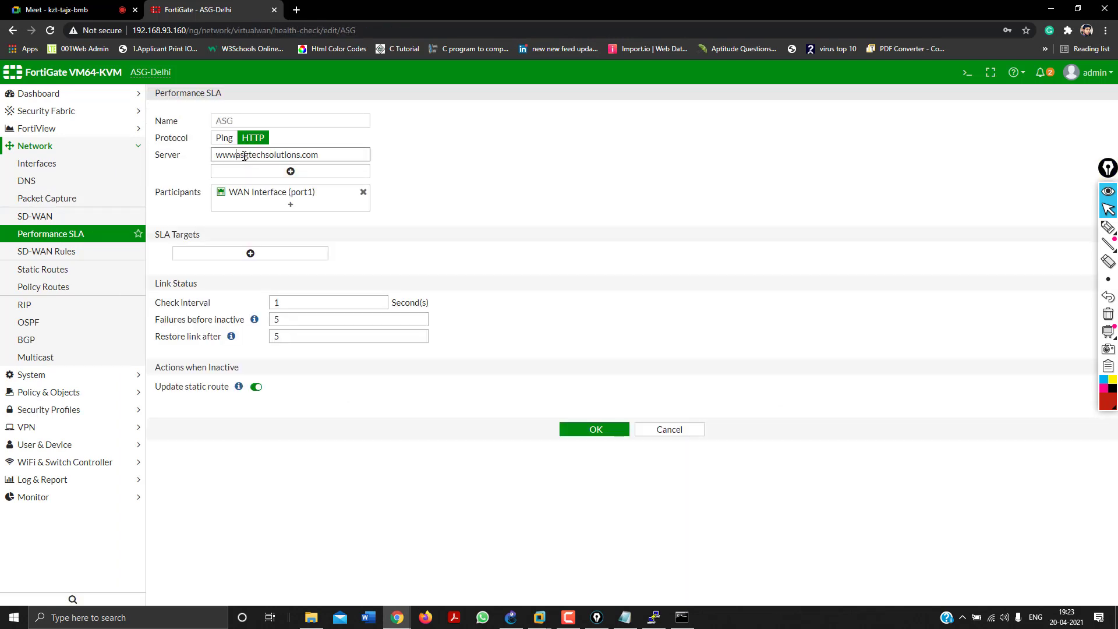
pyautogui.press('BackSpace')
pyautogui.press('BackSpace')
pyautogui.press('BackSpace')
pyautogui.press('BackSpace')
pyautogui.click(591, 438)
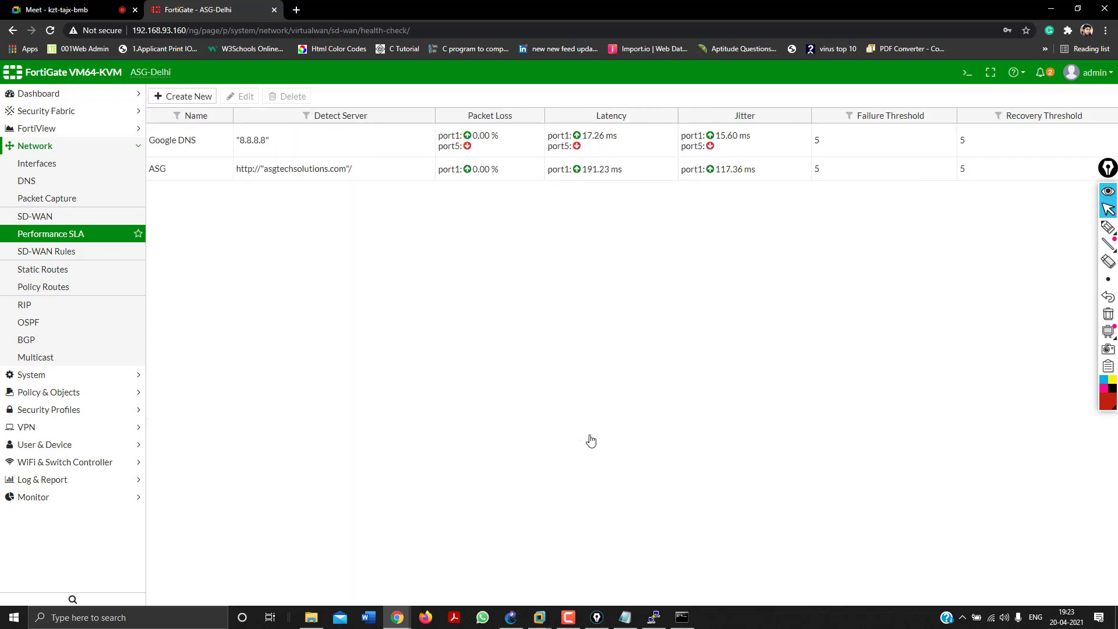
# Refresh the Performance SLA list several times and select the ASG health check.
pyautogui.click(15, 235)
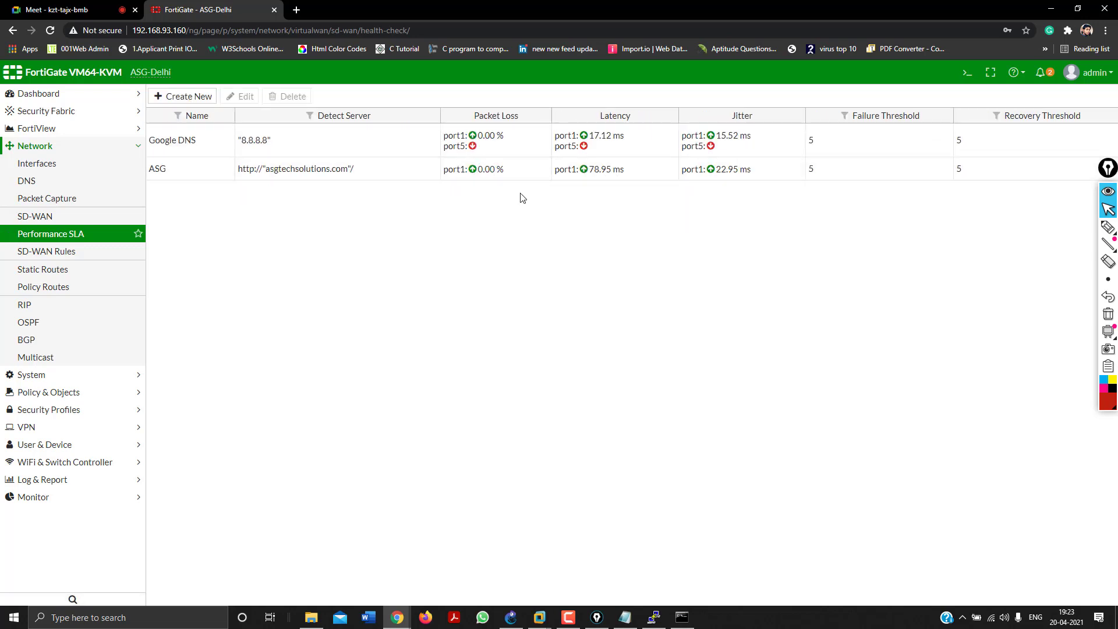
pyautogui.click(48, 237)
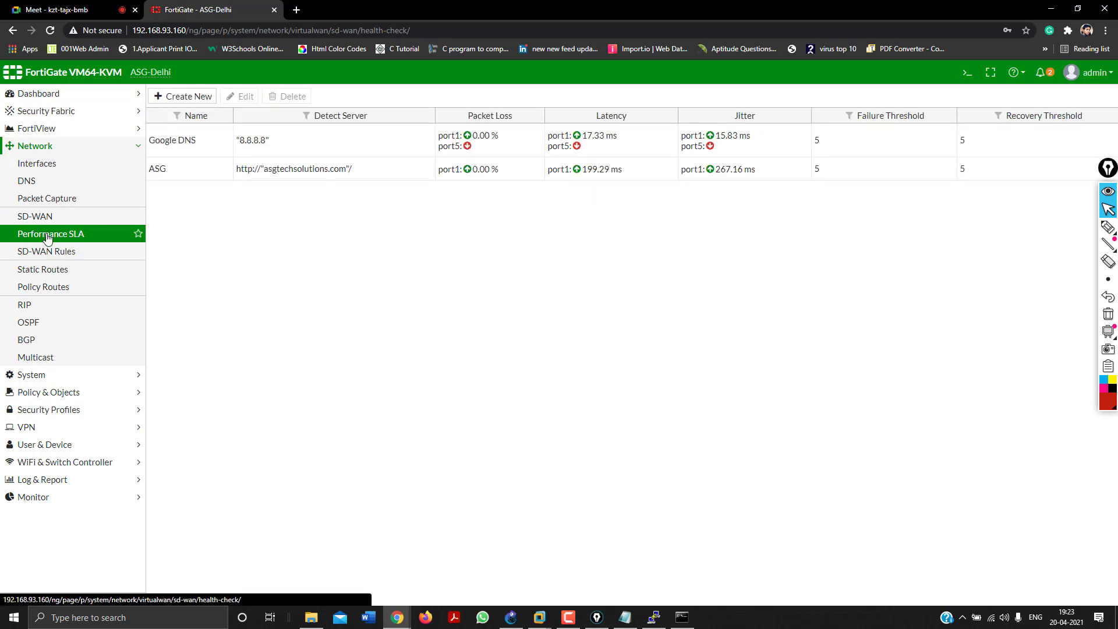
pyautogui.click(47, 238)
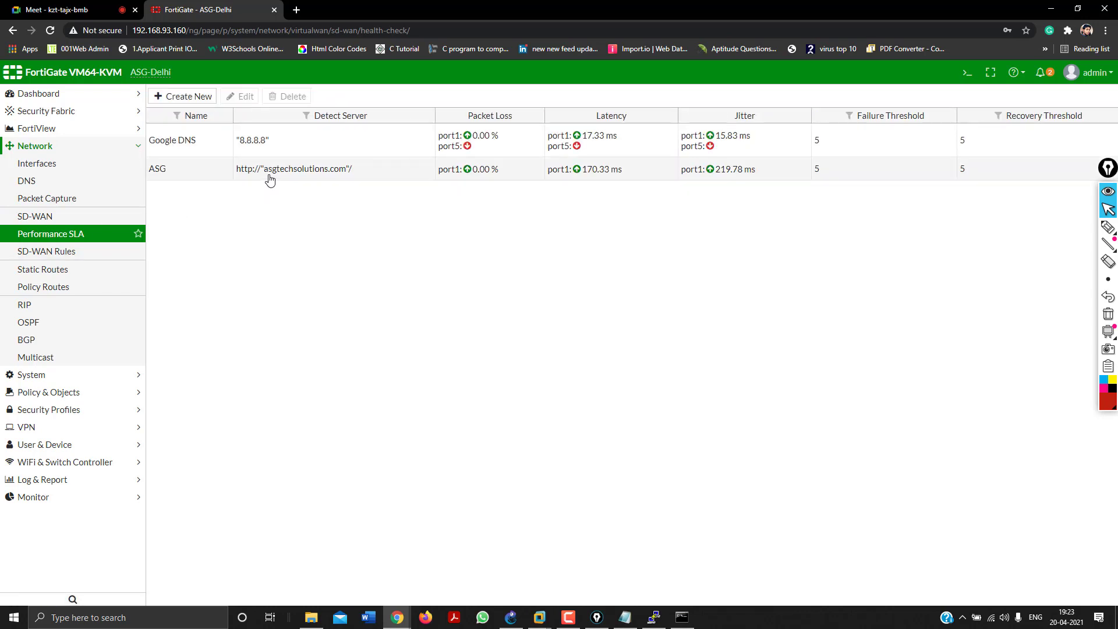
pyautogui.click(268, 174)
pyautogui.doubleClick(216, 170)
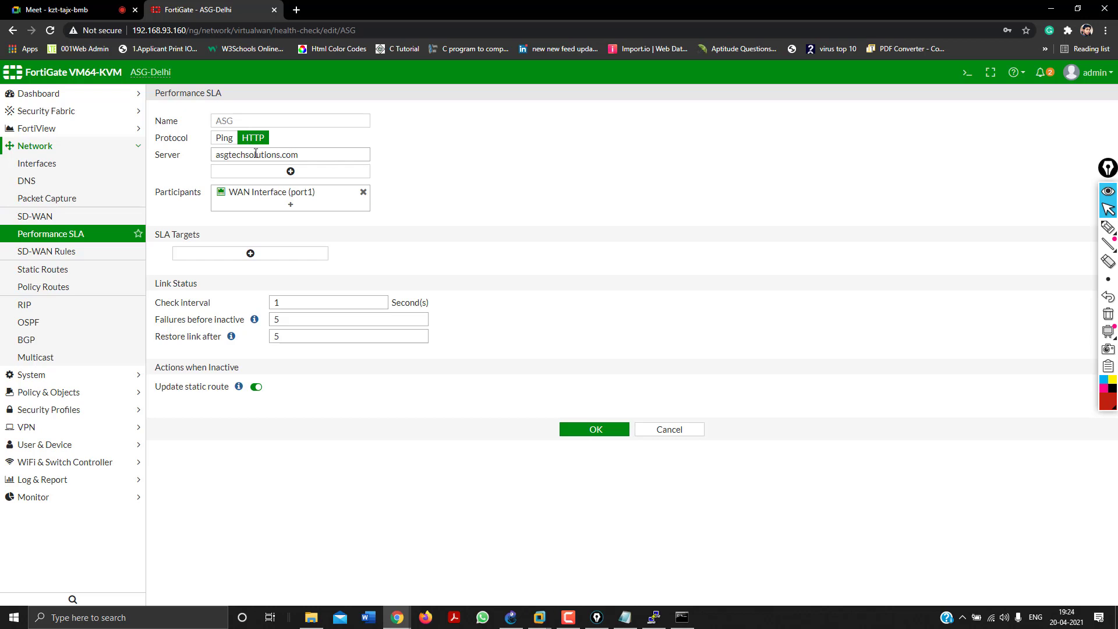
pyautogui.moveTo(308, 154); pyautogui.dragTo(203, 157)
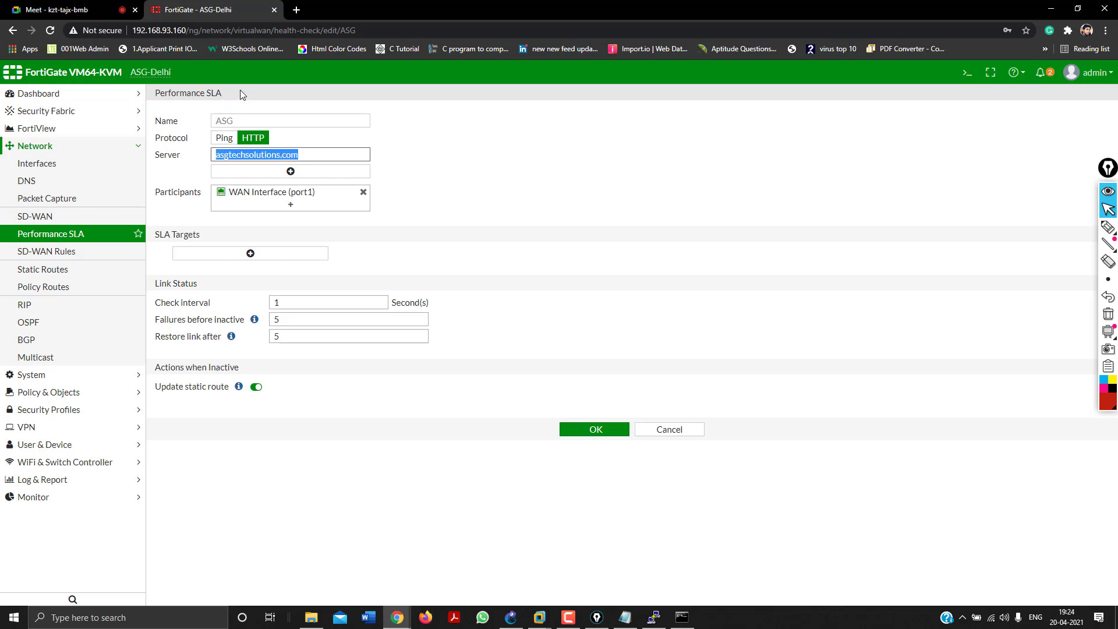
pyautogui.click(71, 240)
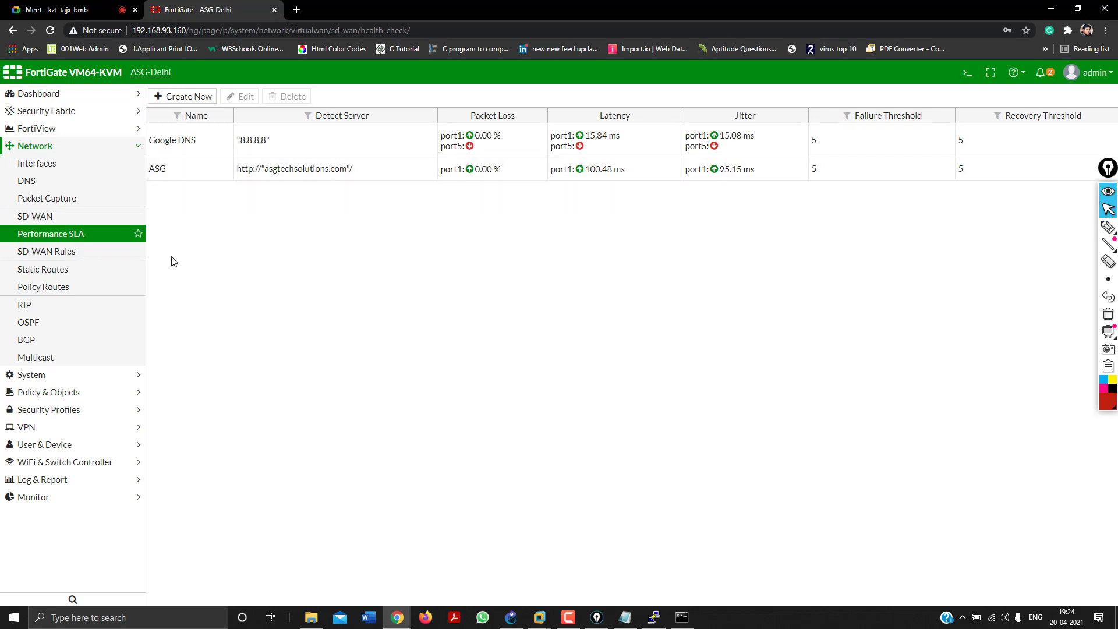
pyautogui.click(61, 239)
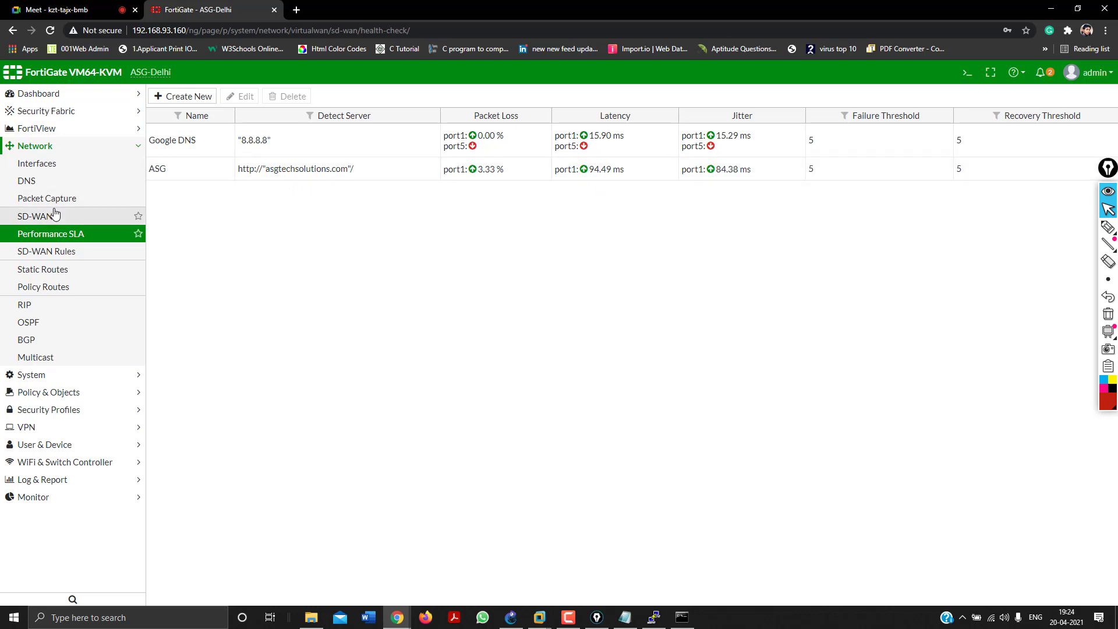
pyautogui.click(73, 235)
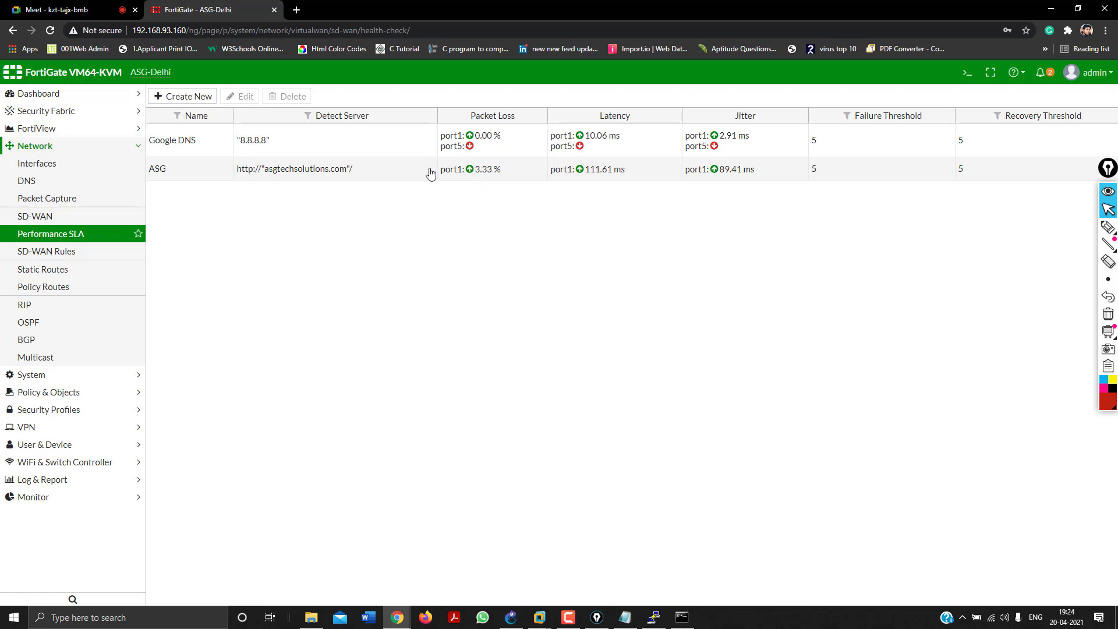
pyautogui.click(79, 241)
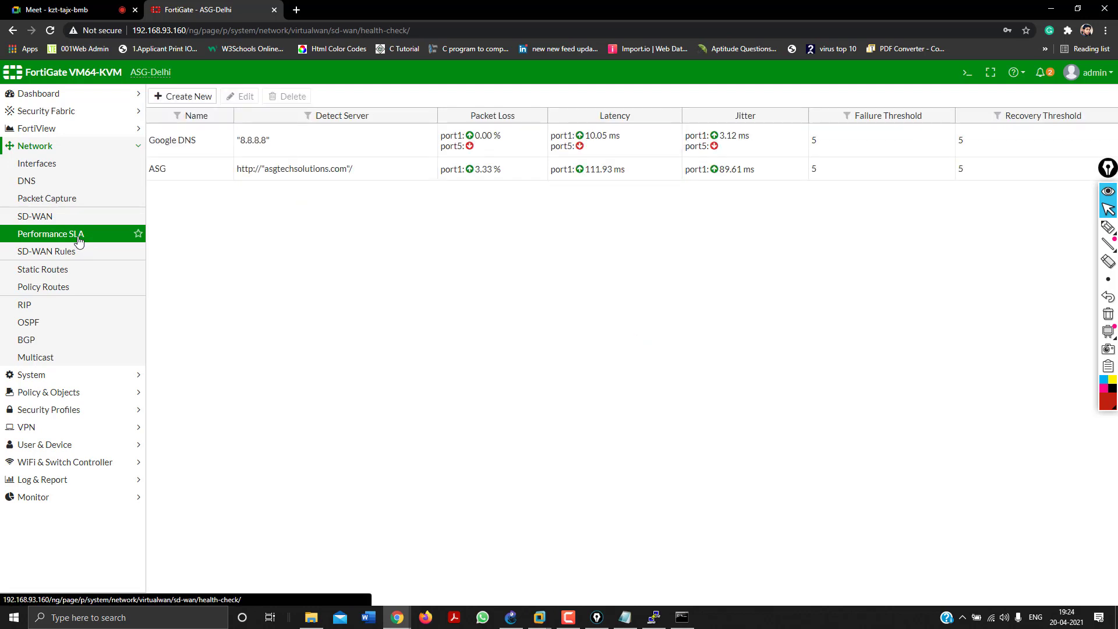
pyautogui.click(79, 241)
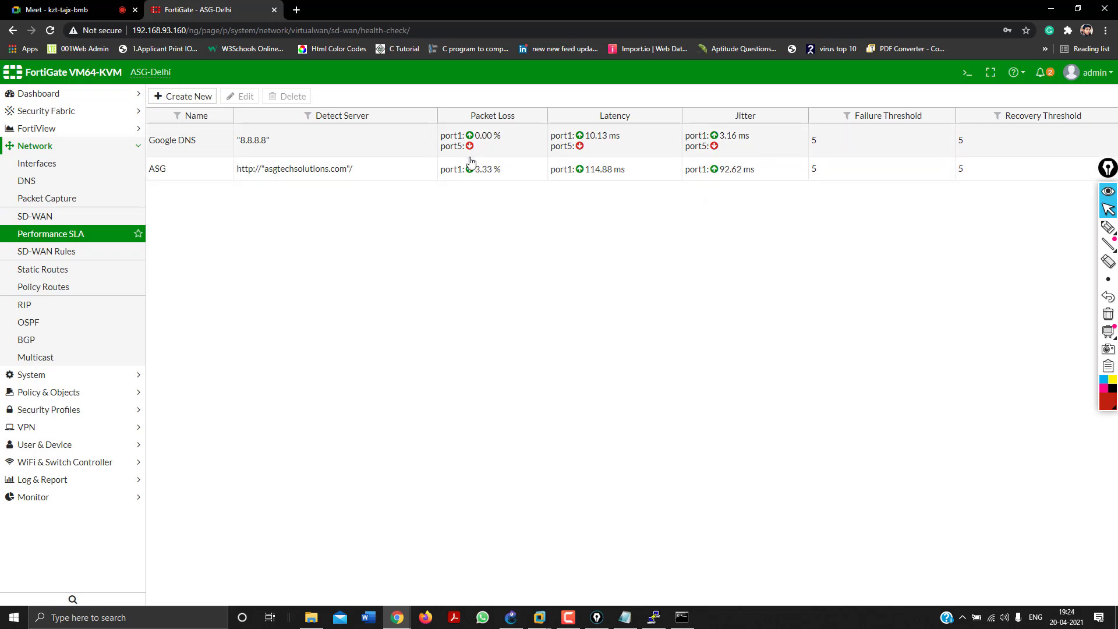
pyautogui.click(44, 235)
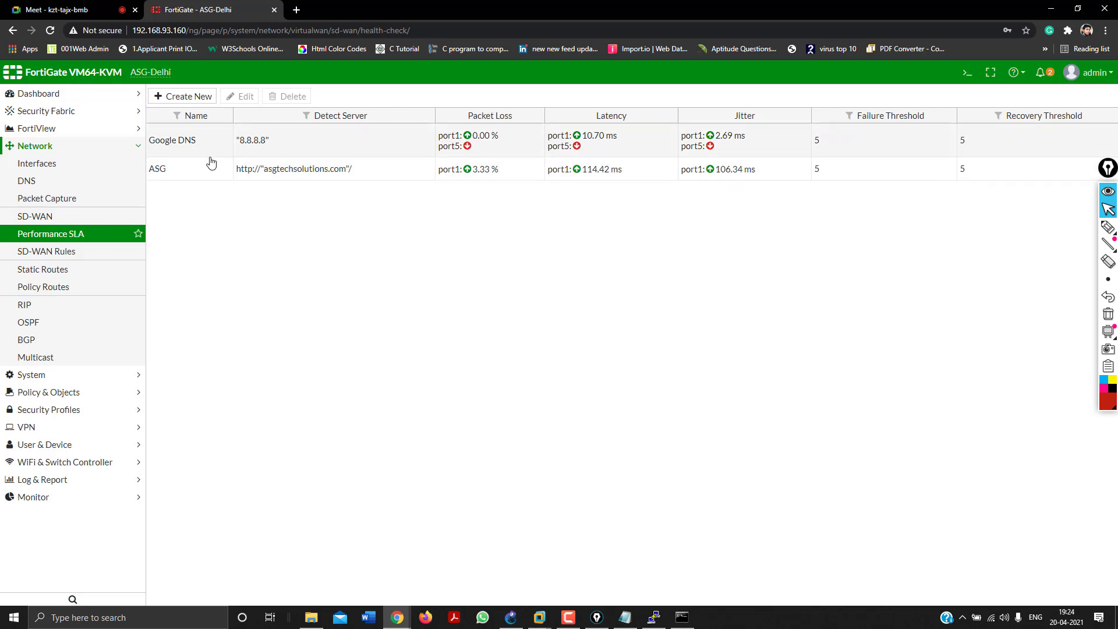
pyautogui.click(195, 97)
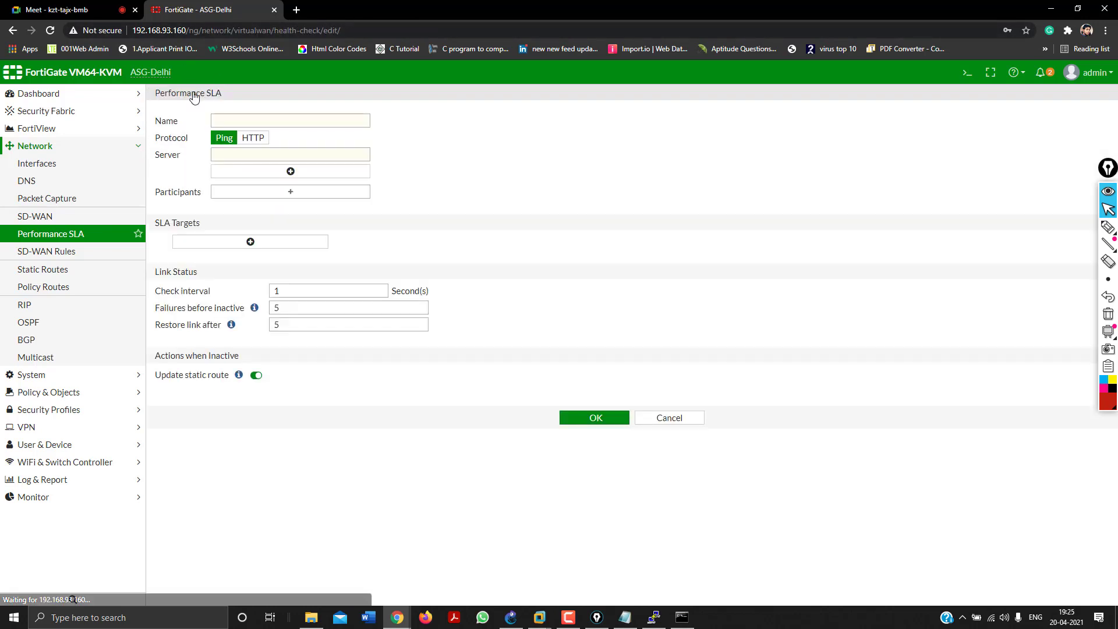
pyautogui.click(273, 115)
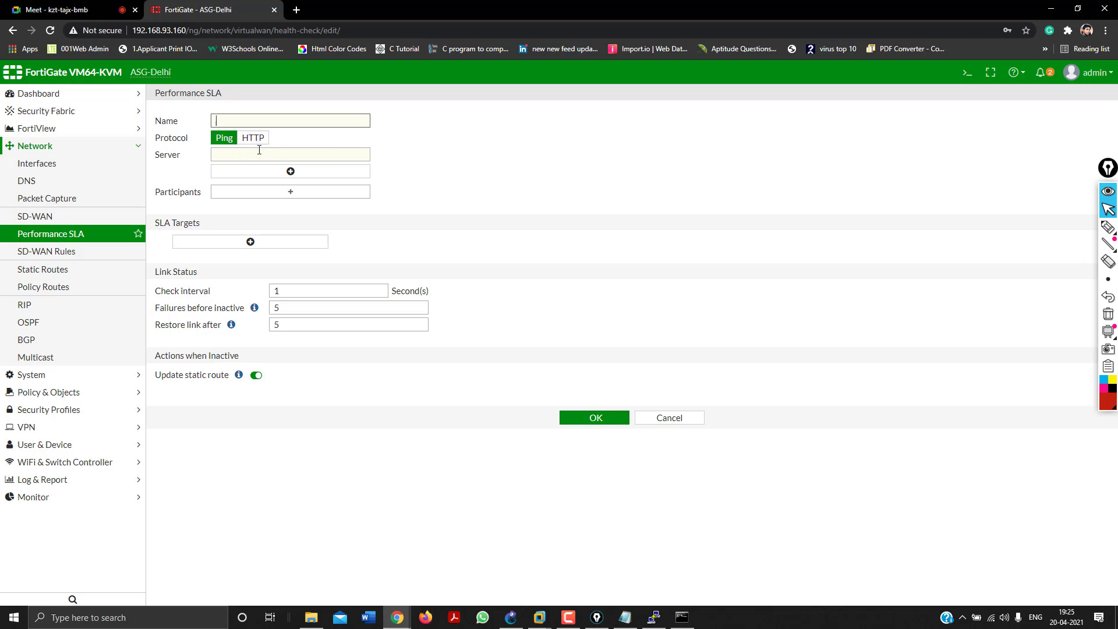
pyautogui.click(259, 154)
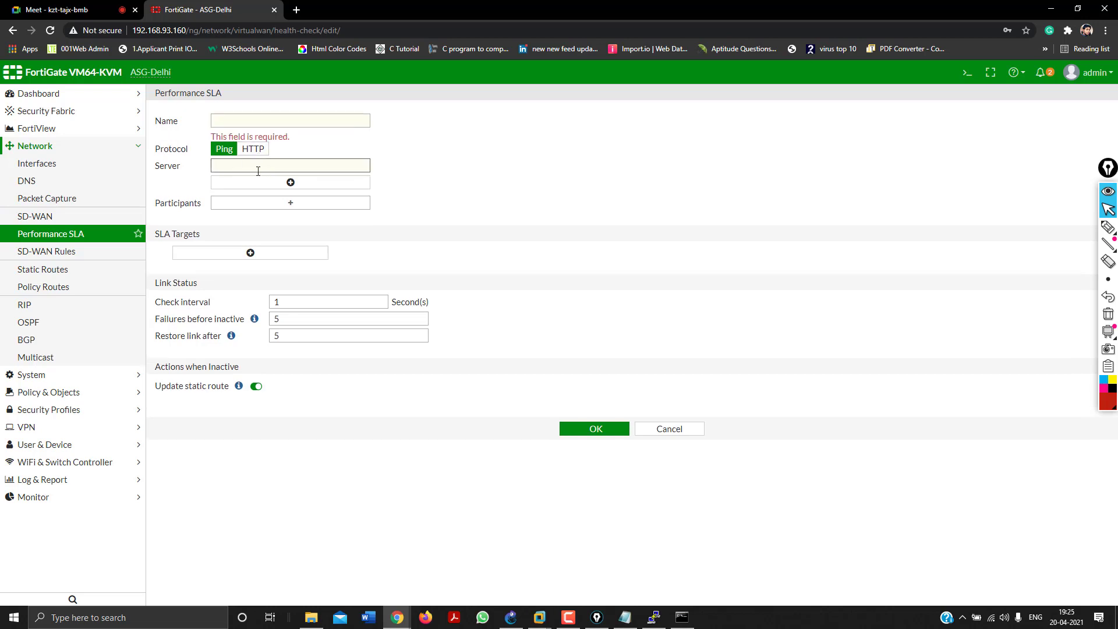
pyautogui.click(51, 236)
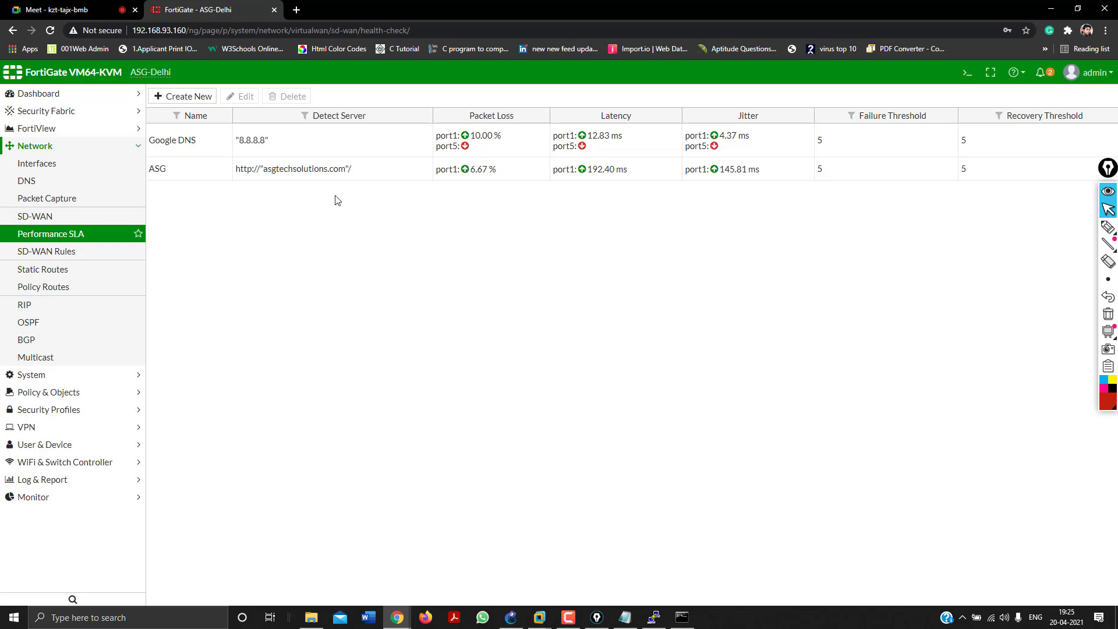
# Inspect the implicit sd-wan rule's Source IP load balancing without changes, then switch to Notepad's Notes file.
pyautogui.click(64, 268)
pyautogui.click(67, 253)
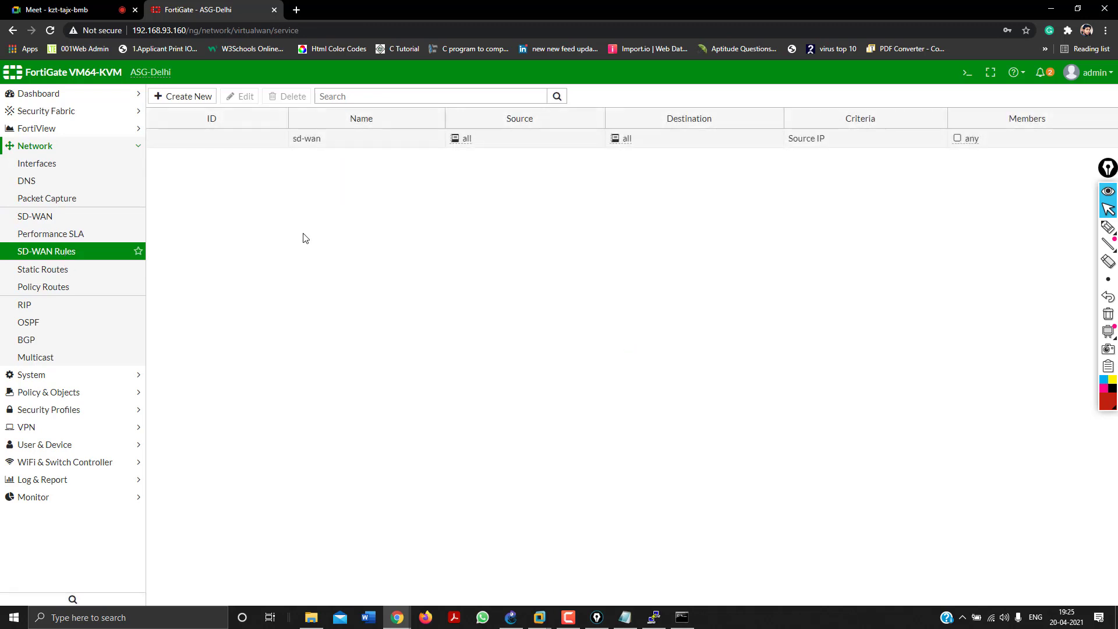
pyautogui.doubleClick(832, 139)
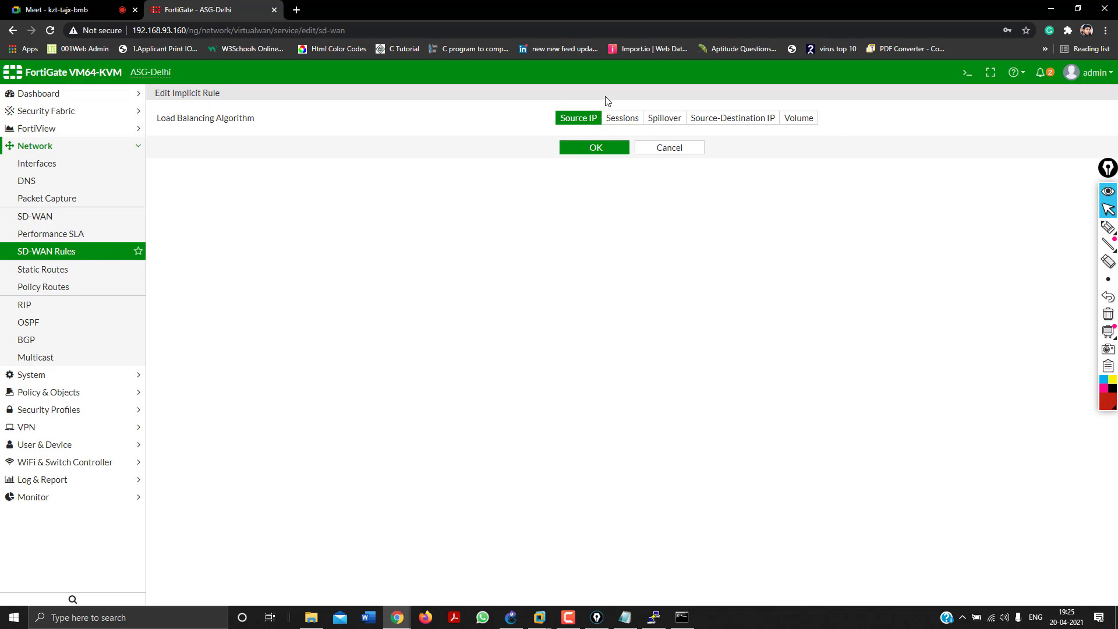
pyautogui.click(94, 254)
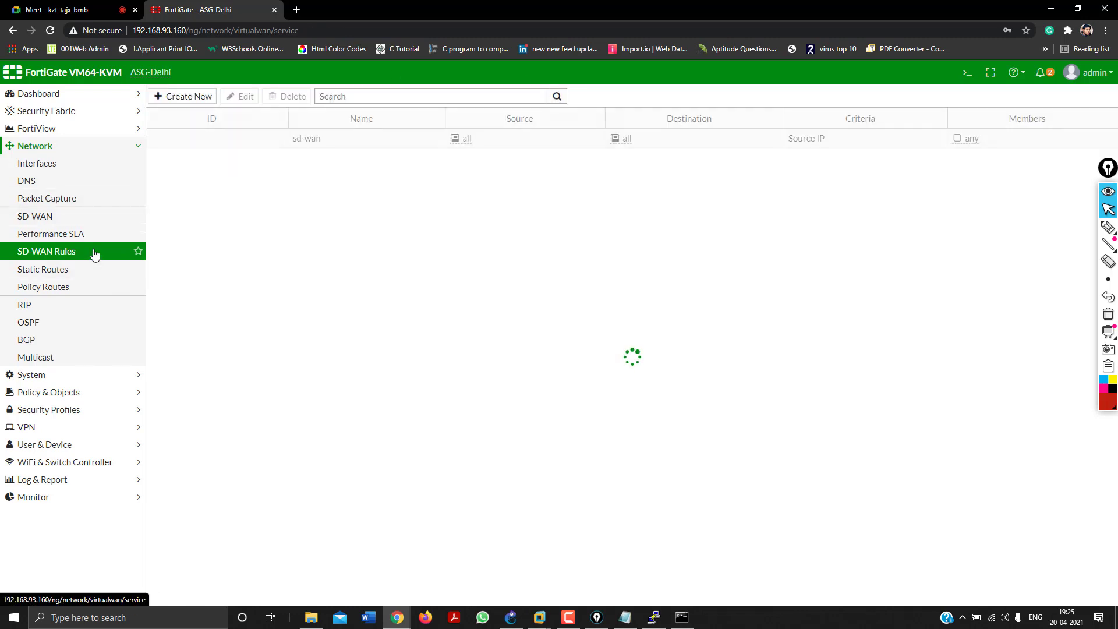
pyautogui.click(622, 618)
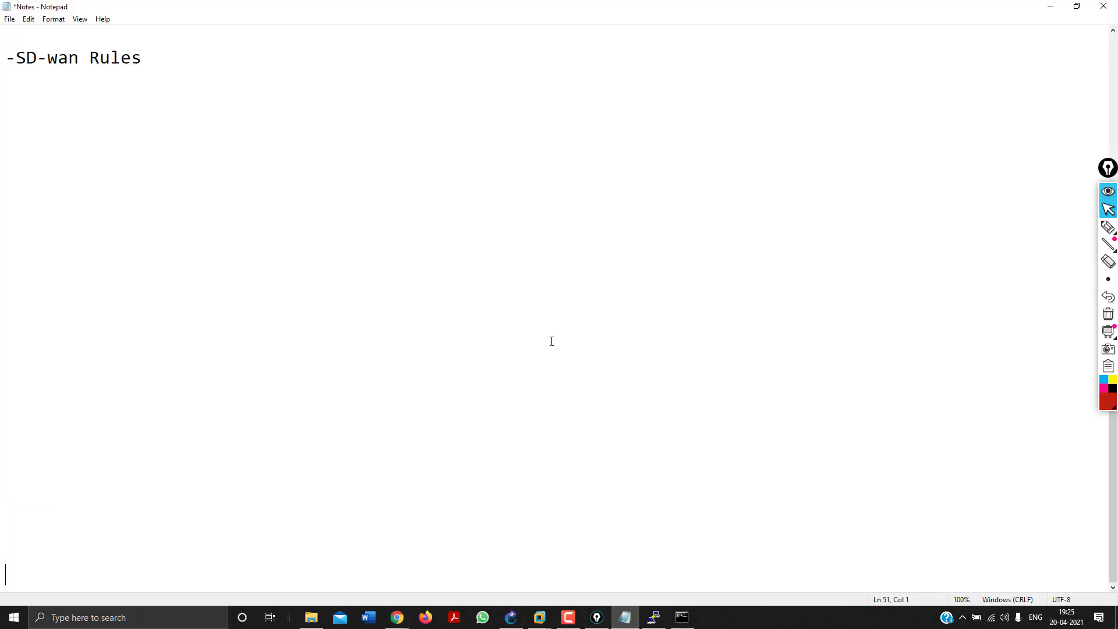
# Replace the leading dash with # on the SDwan Interface, Performance SLA and SD-wan Rules headings.
pyautogui.press('Return')
pyautogui.click(1106, 177)
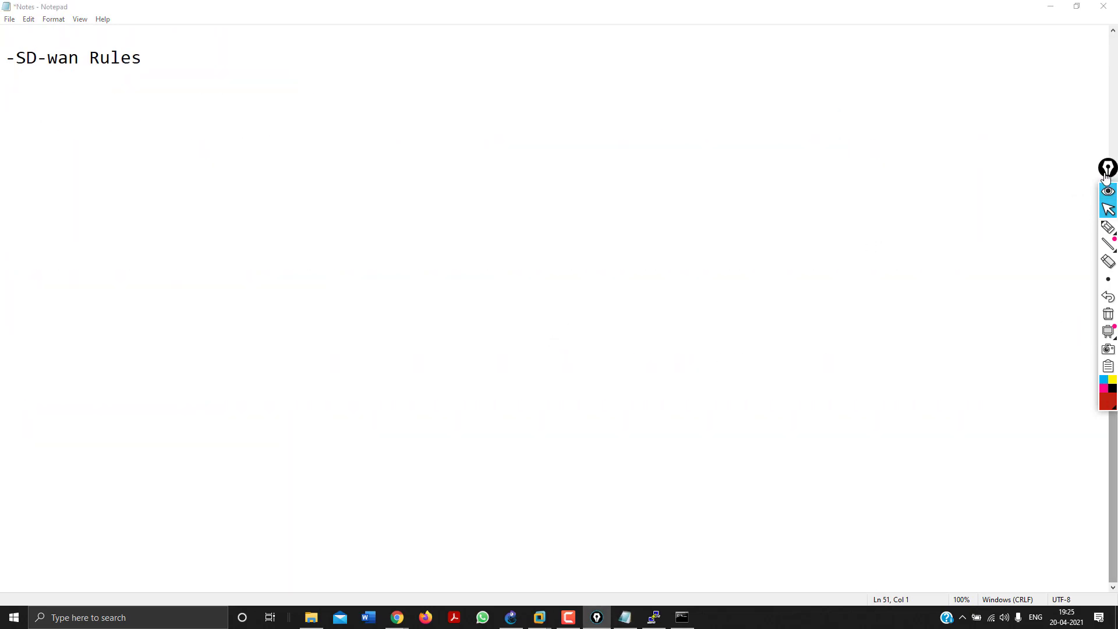
pyautogui.moveTo(1107, 177); pyautogui.dragTo(1074, 181)
pyautogui.moveTo(1112, 408); pyautogui.dragTo(1111, 310)
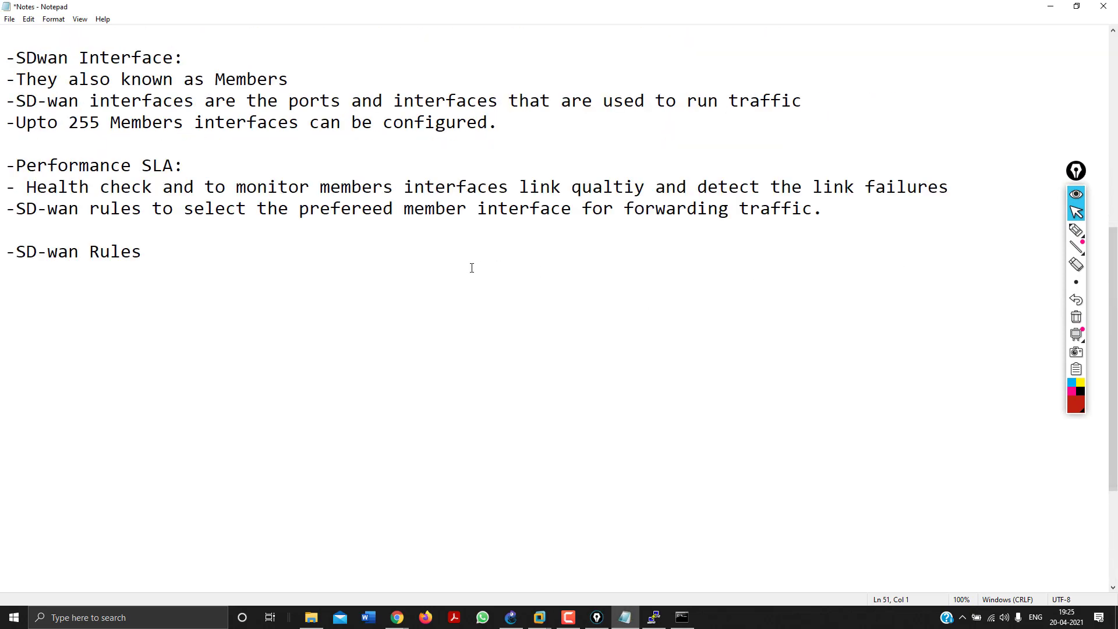
pyautogui.click(166, 233)
pyautogui.click(13, 58)
pyautogui.press('BackSpace')
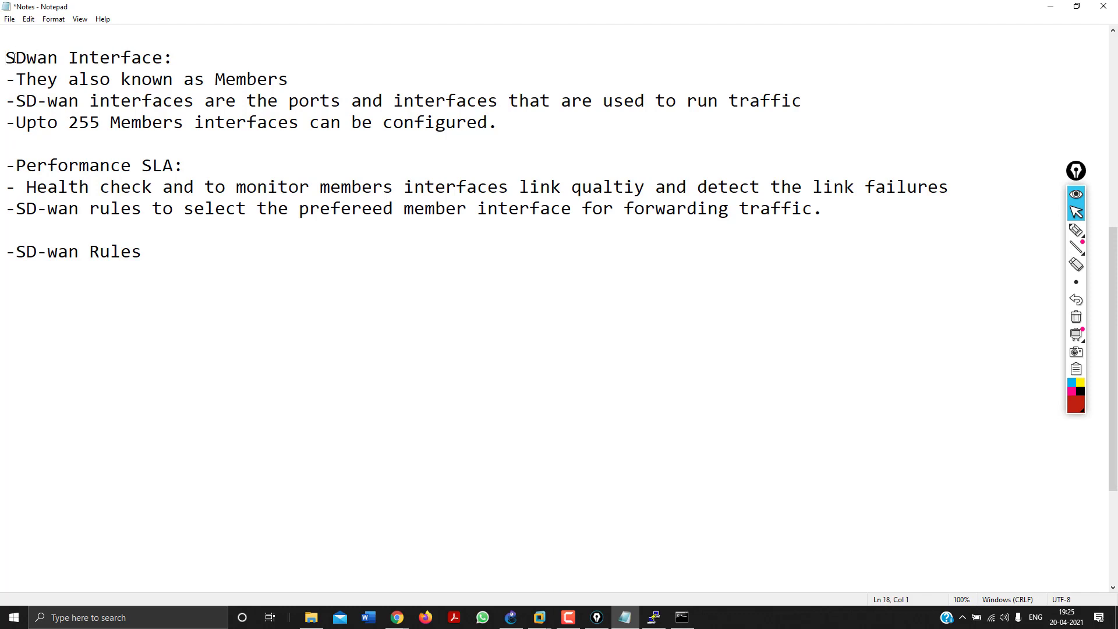
pyautogui.write('#')
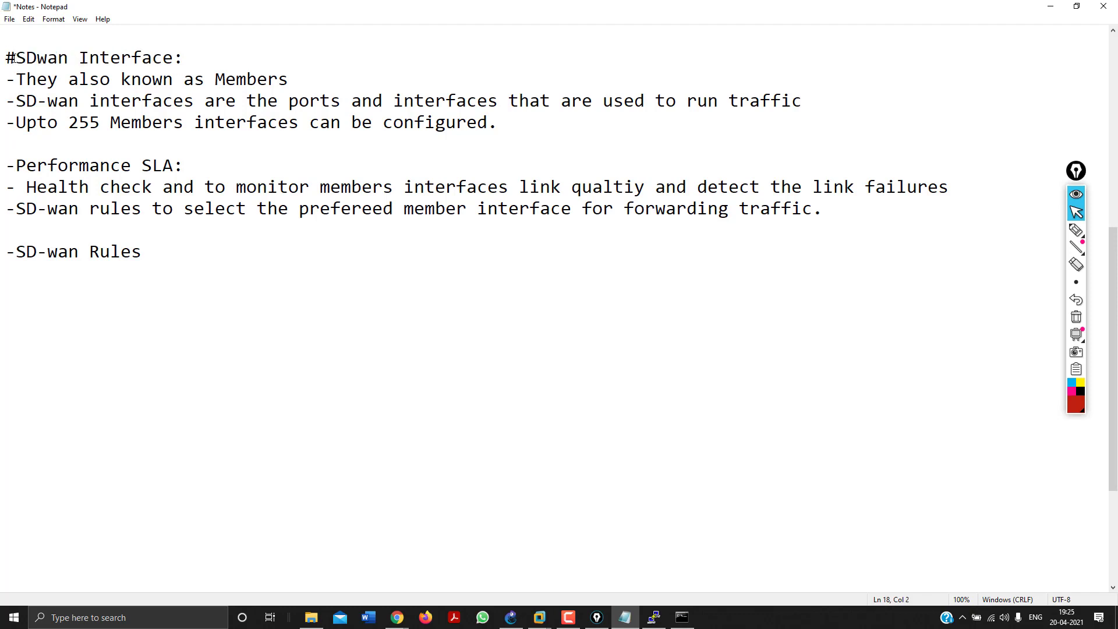
pyautogui.click(19, 166)
pyautogui.press('BackSpace')
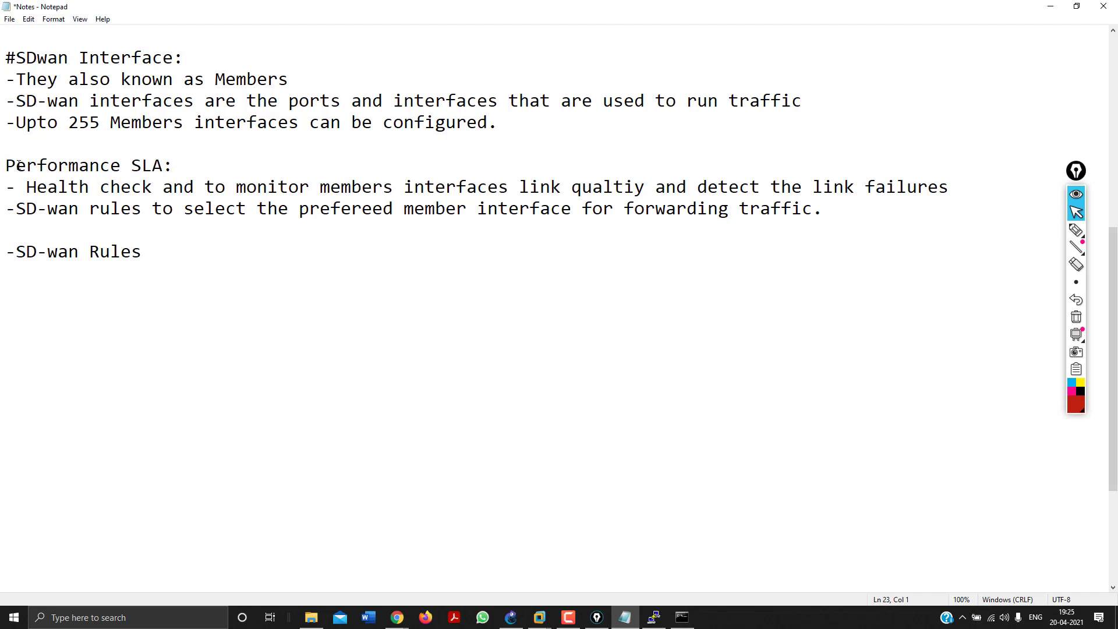
pyautogui.write('#')
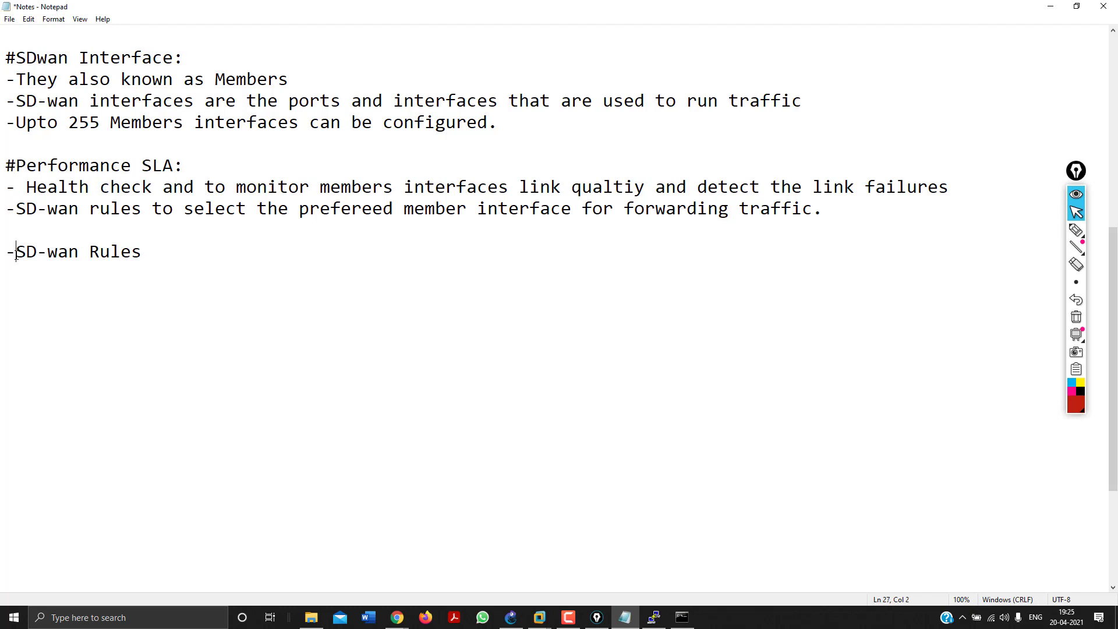
pyautogui.press('BackSpace')
pyautogui.write('#')
# Add SD-wan Rules bullets on path selection, dynamic best-link routing, and an any-ISP domain example.
pyautogui.click(166, 255)
pyautogui.press('Return')
pyautogui.write('-Rules are u')
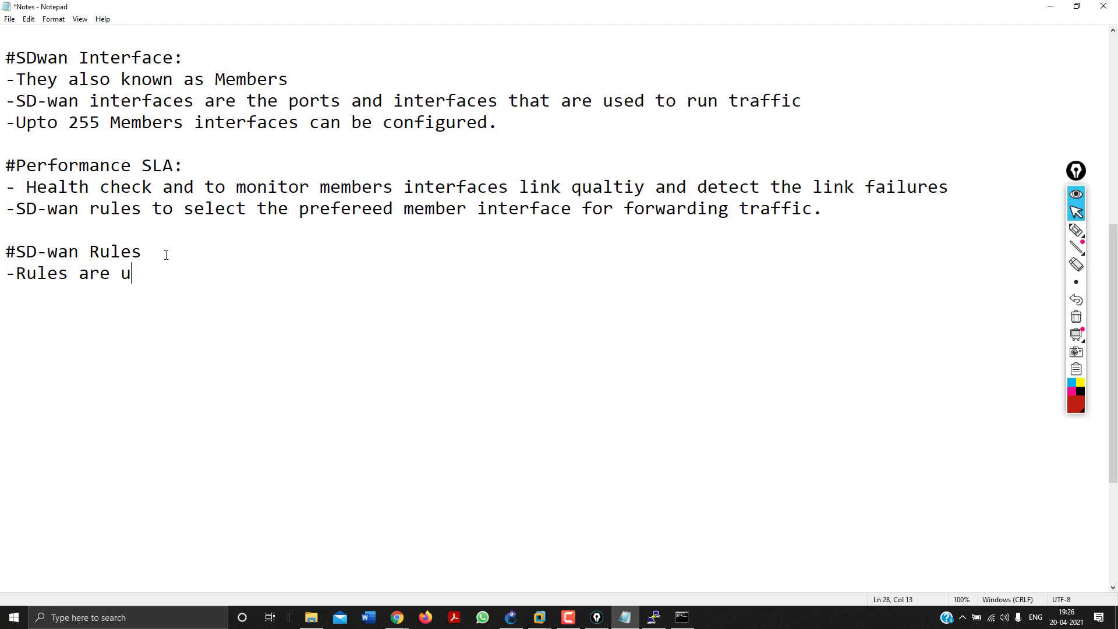
pyautogui.write('sed to cont')
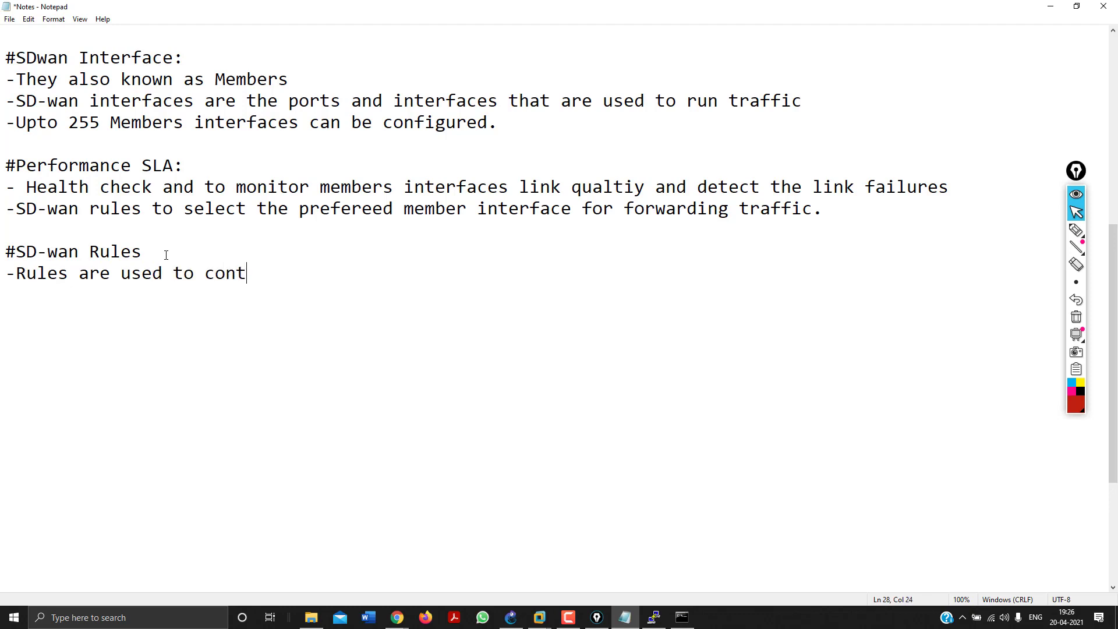
pyautogui.write('rol path s')
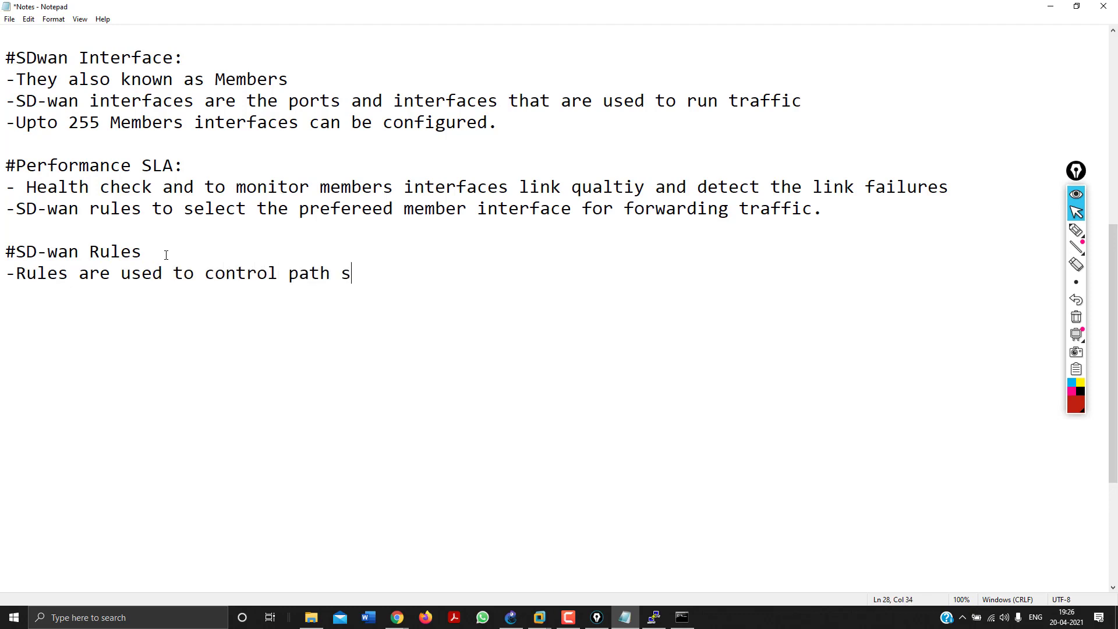
pyautogui.write('election')
pyautogui.press('Return')
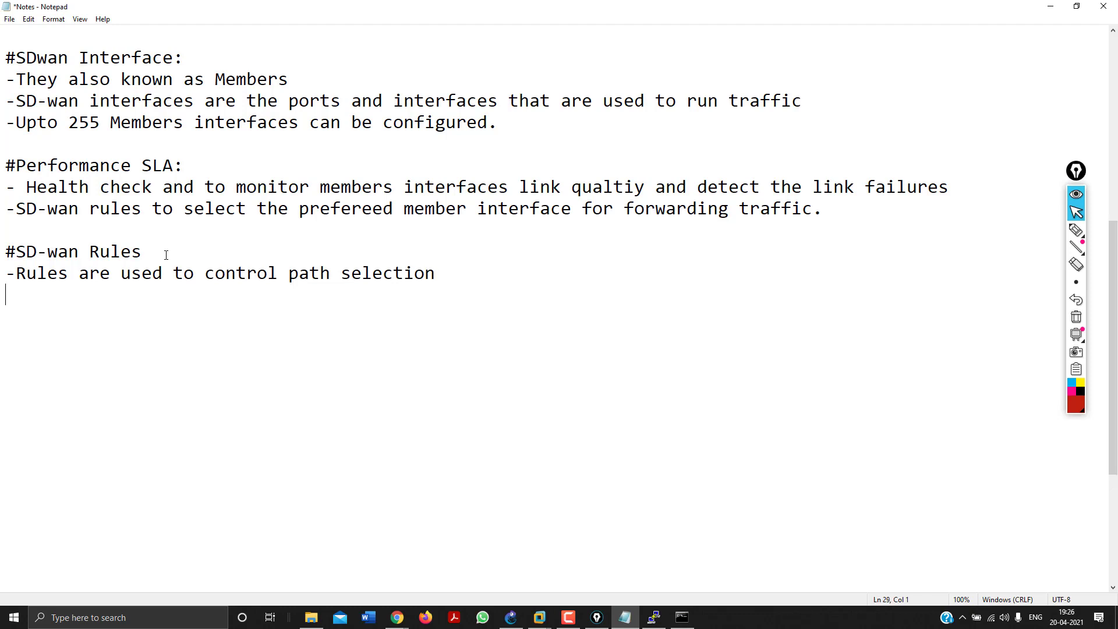
pyautogui.write('-Specific traff')
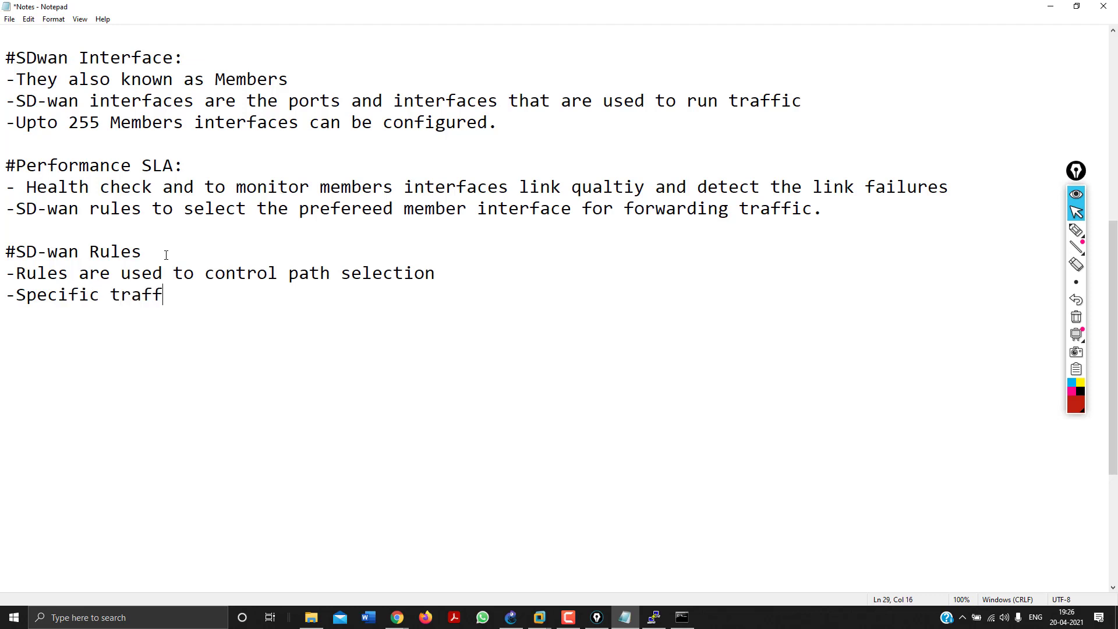
pyautogui.write('ic can be dyanmic')
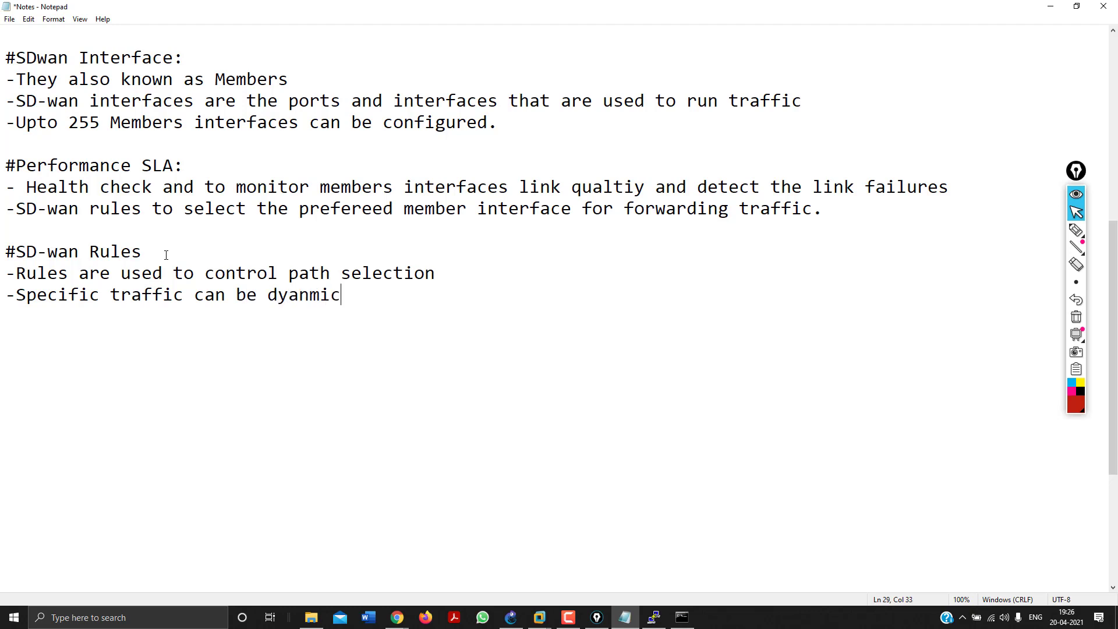
pyautogui.write('ally sent to the')
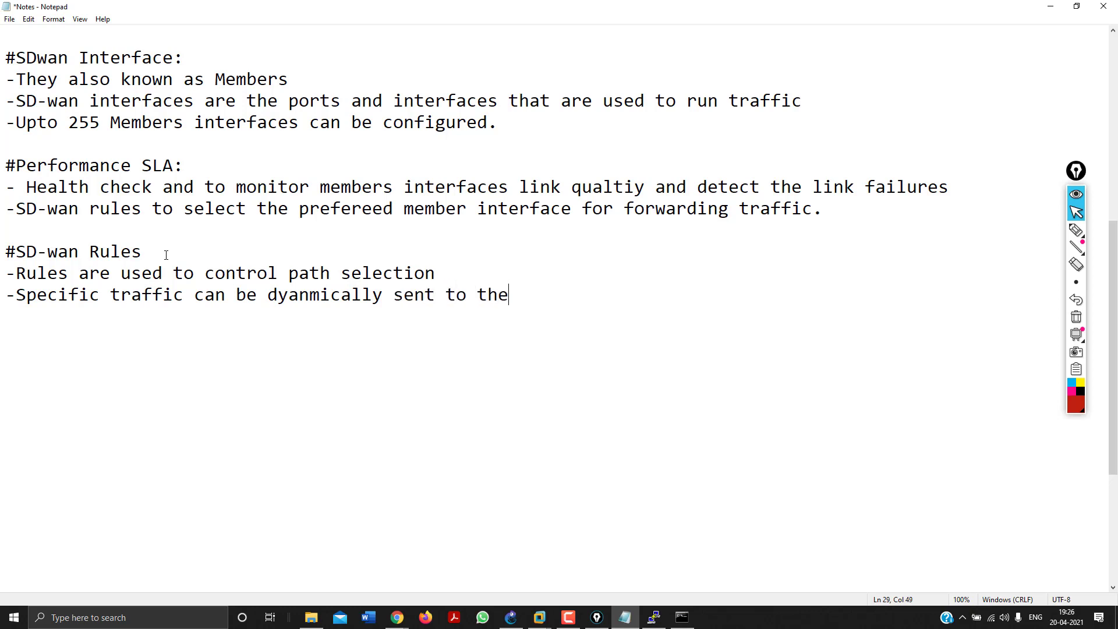
pyautogui.write(' best link or')
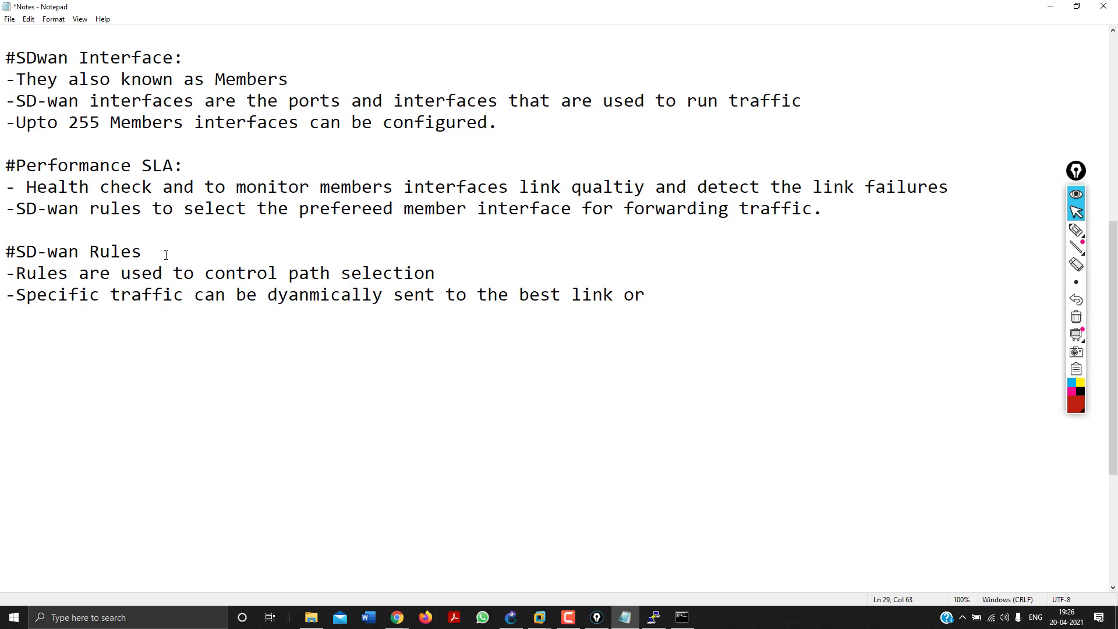
pyautogui.write(' use')
pyautogui.write(' route')
pyautogui.write('specif')
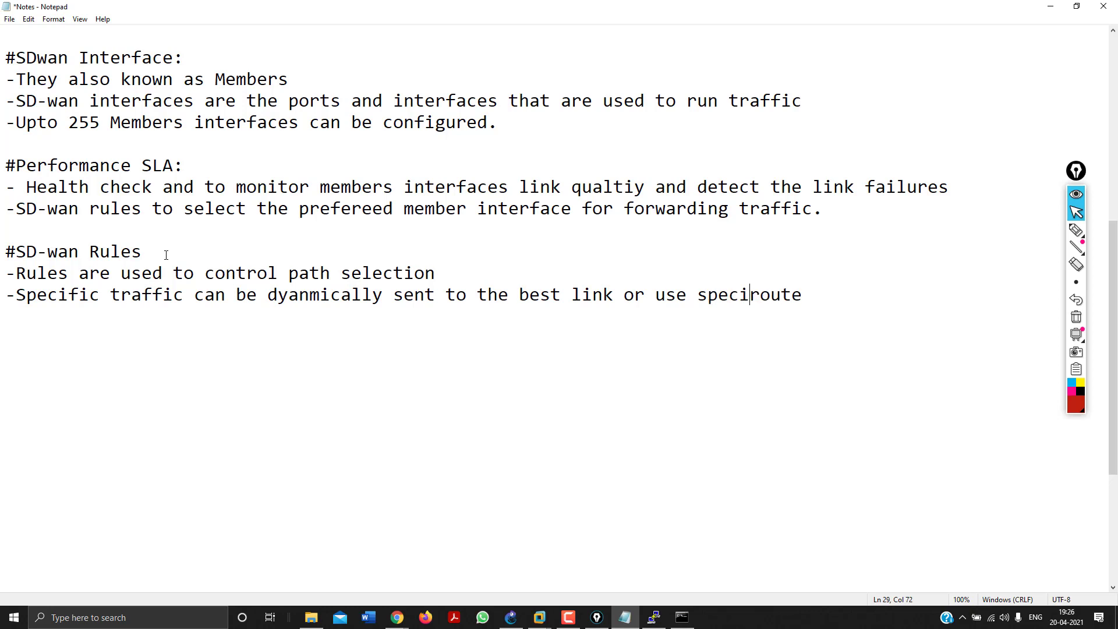
pyautogui.write('ic')
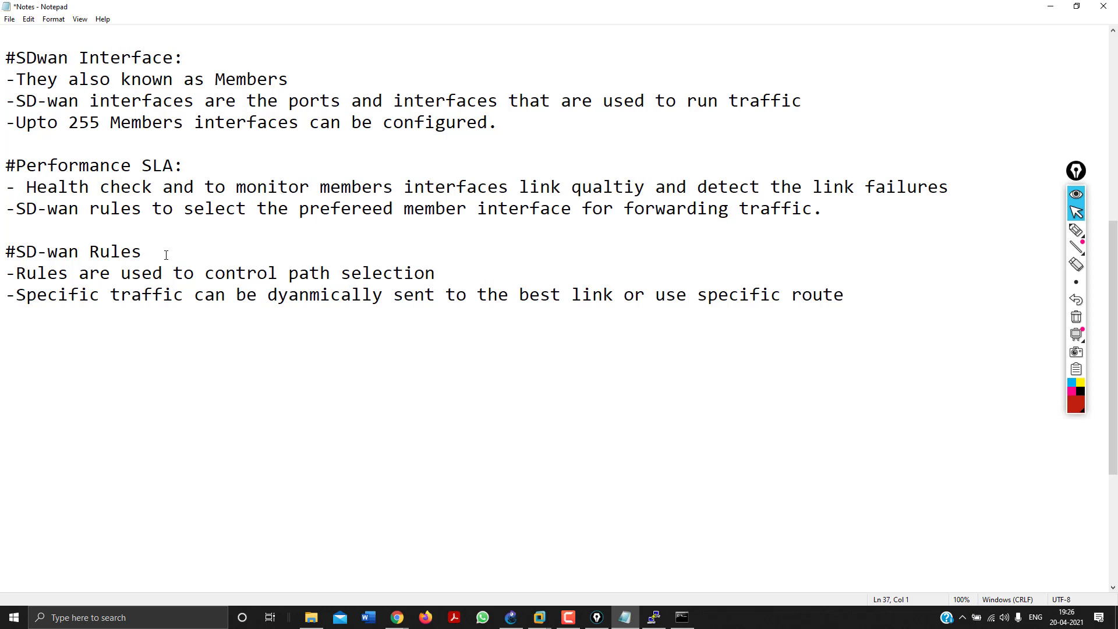
pyautogui.click(905, 293)
pyautogui.press('Return')
pyautogui.write('-eg: you can ')
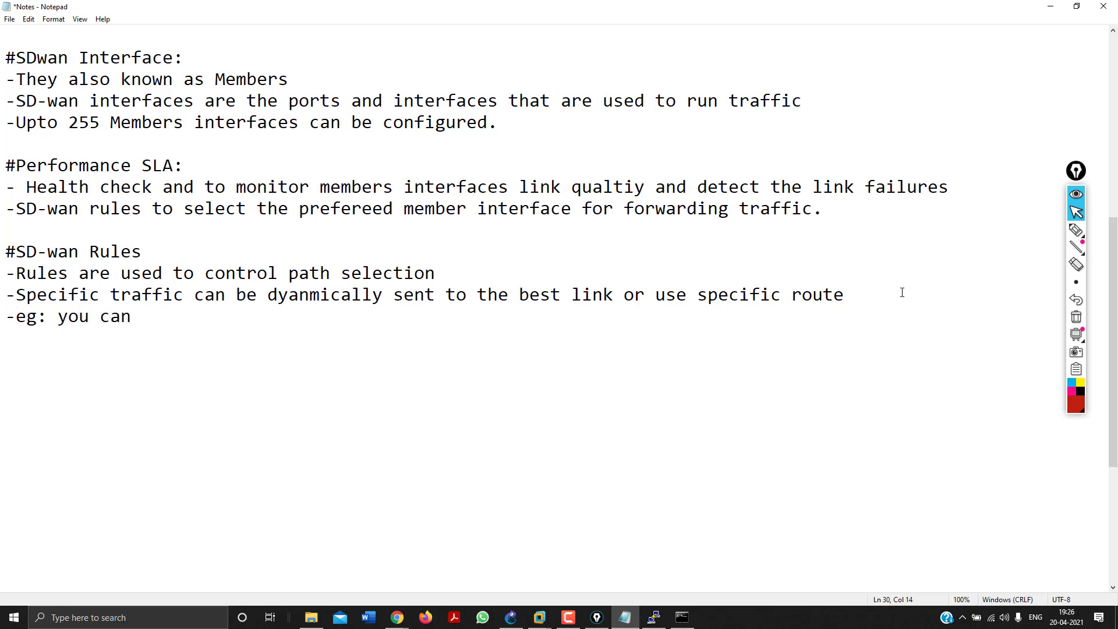
pyautogui.write('entire doma')
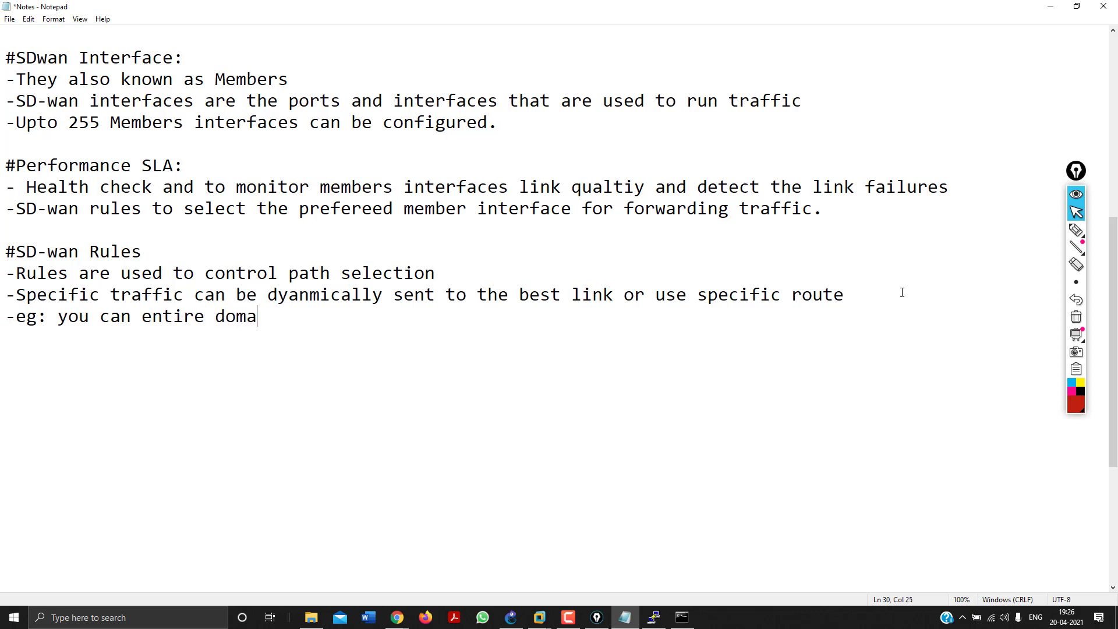
pyautogui.write('in from any ISP.')
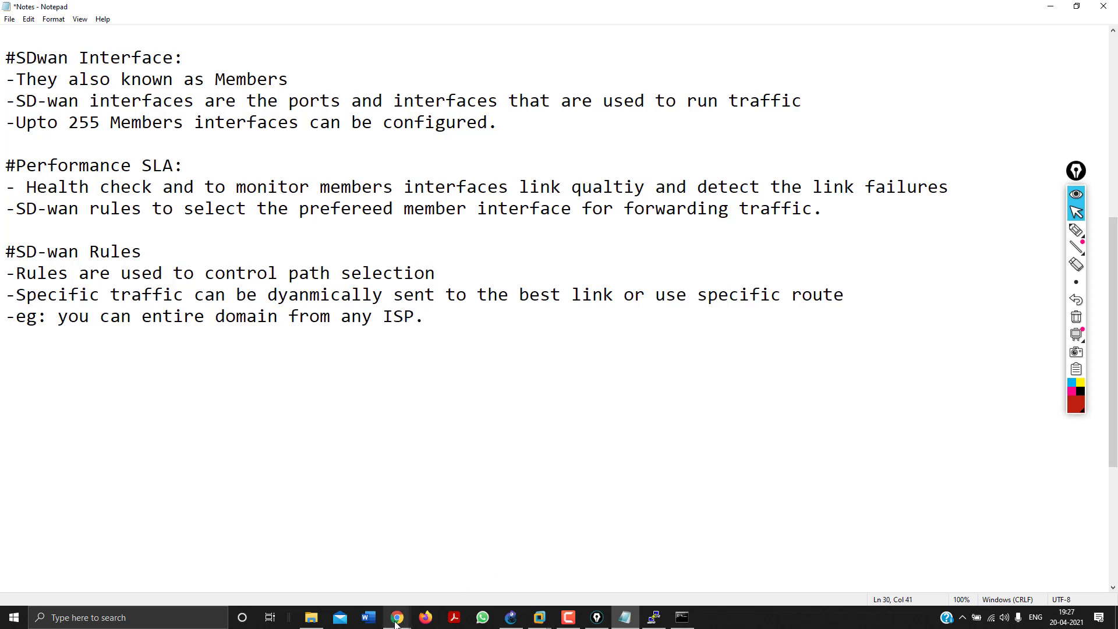
# Review the three policy routes, including gmail.com out port5, then return to SD-WAN Rules.
pyautogui.moveTo(397, 618)
pyautogui.click(354, 574)
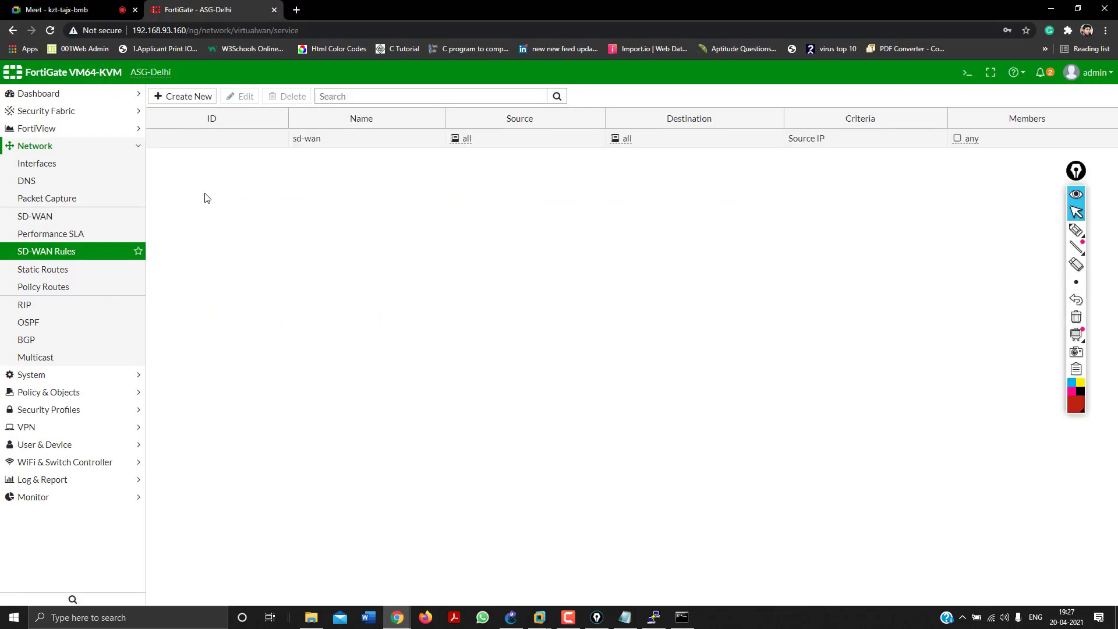
pyautogui.click(86, 250)
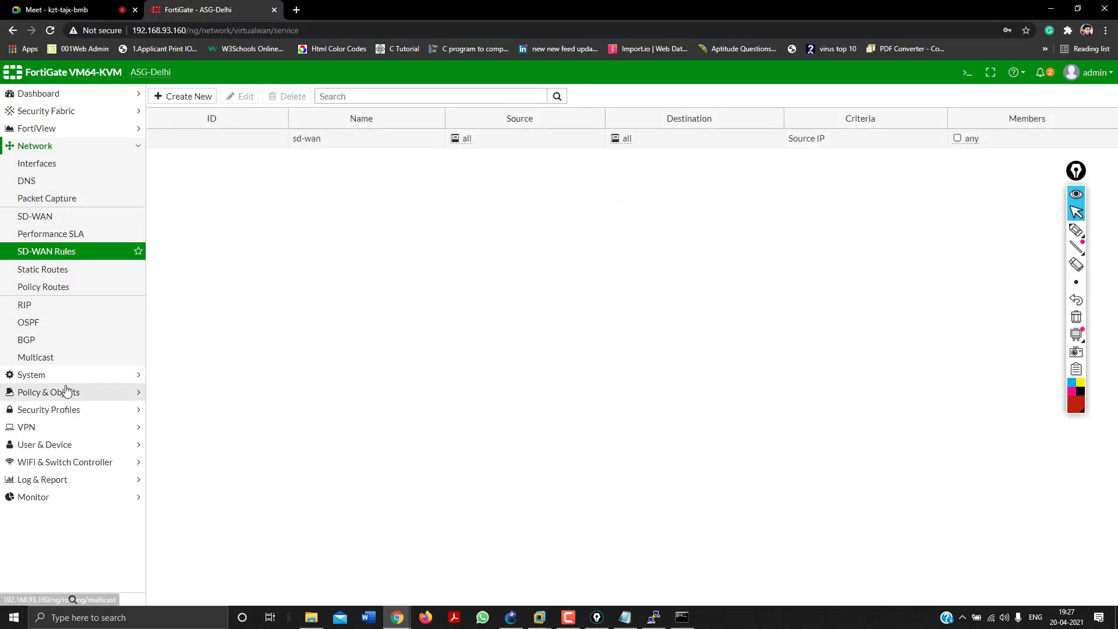
pyautogui.click(37, 288)
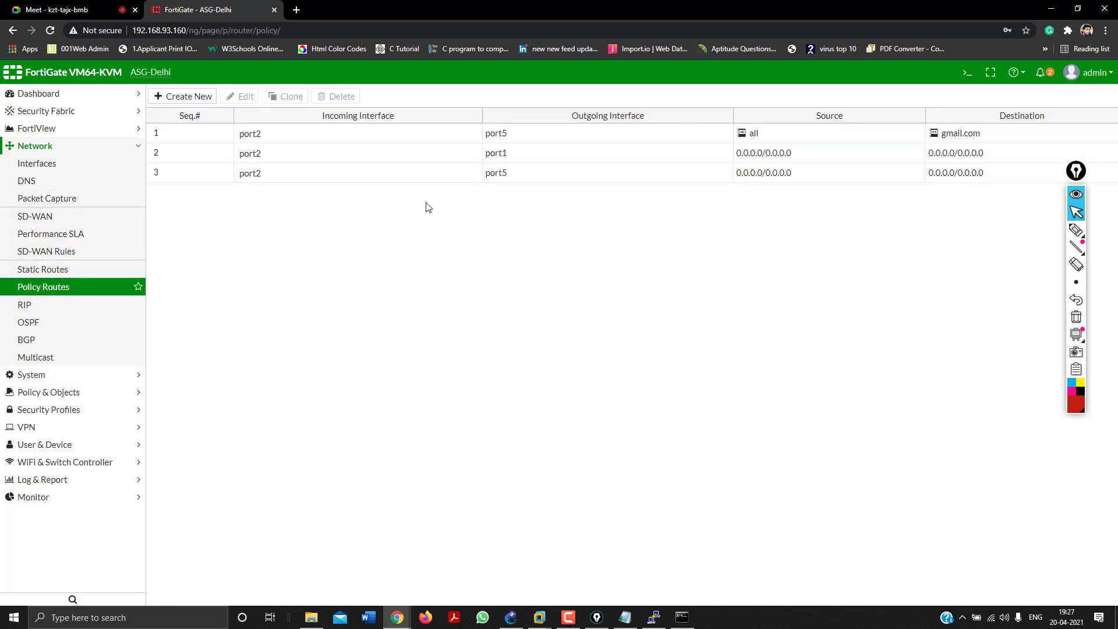
pyautogui.click(961, 135)
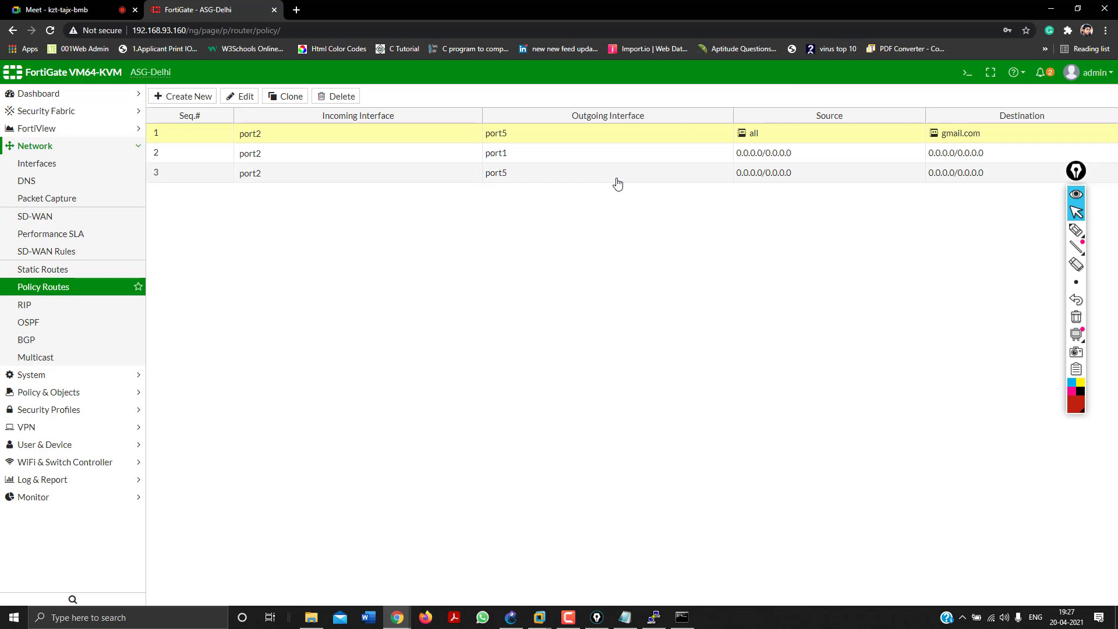
pyautogui.click(64, 252)
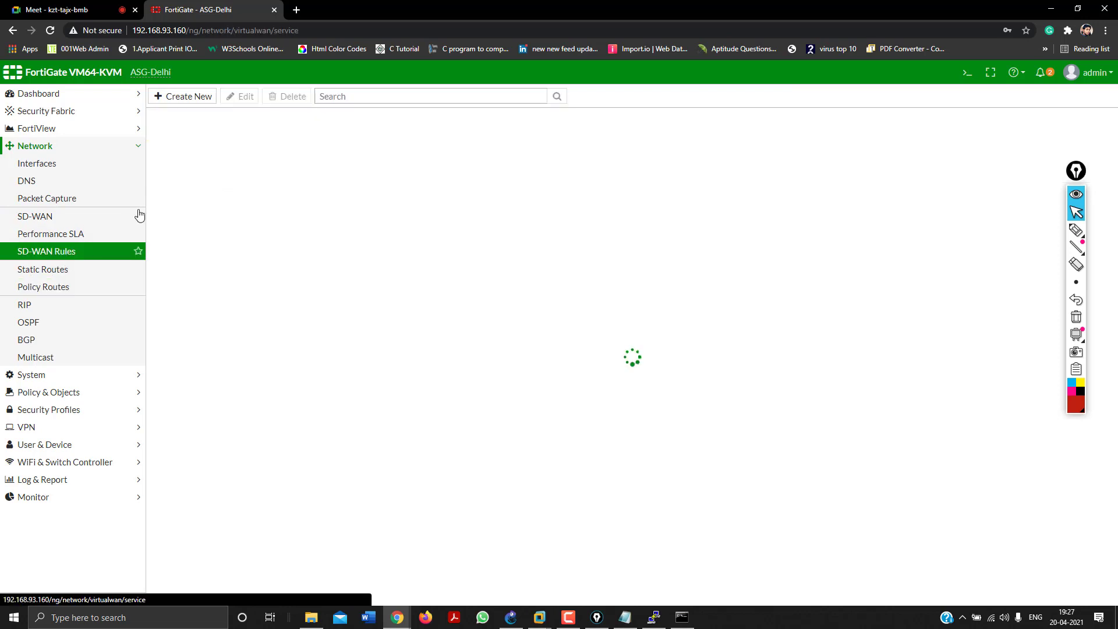
# Start a new SD-WAN rule named Application with source all and an Internet Service destination.
pyautogui.click(188, 96)
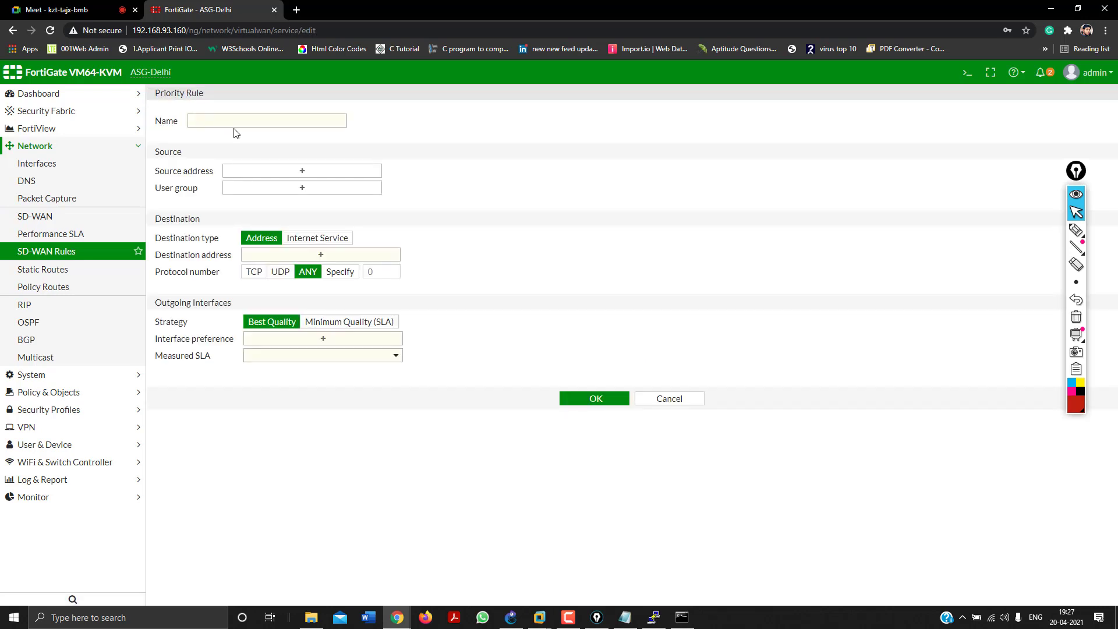
pyautogui.click(234, 122)
pyautogui.click(269, 171)
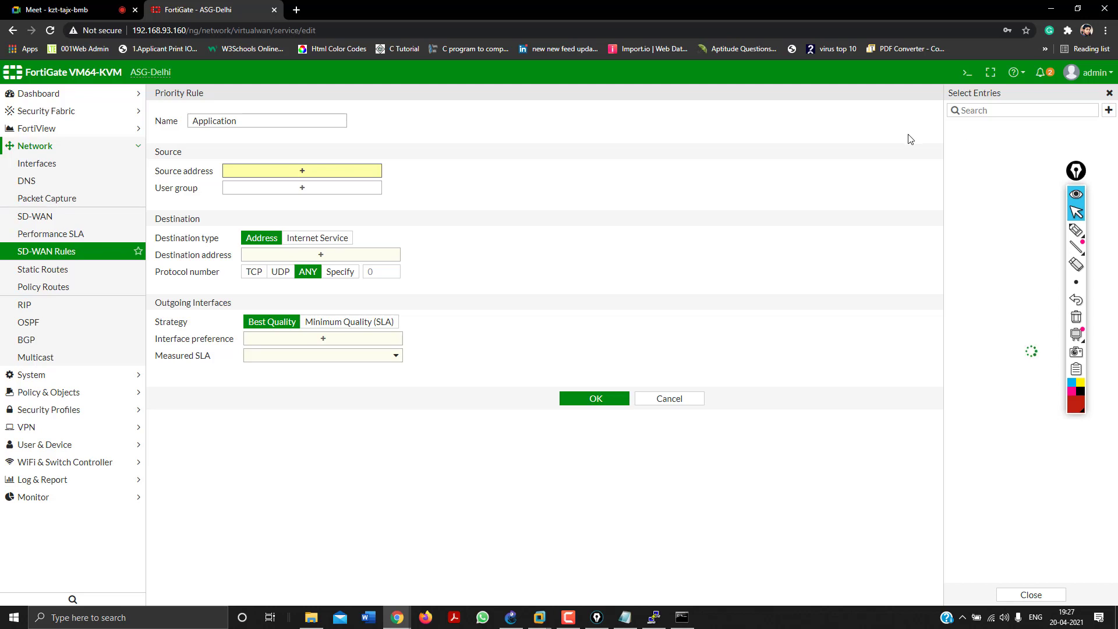
pyautogui.click(961, 143)
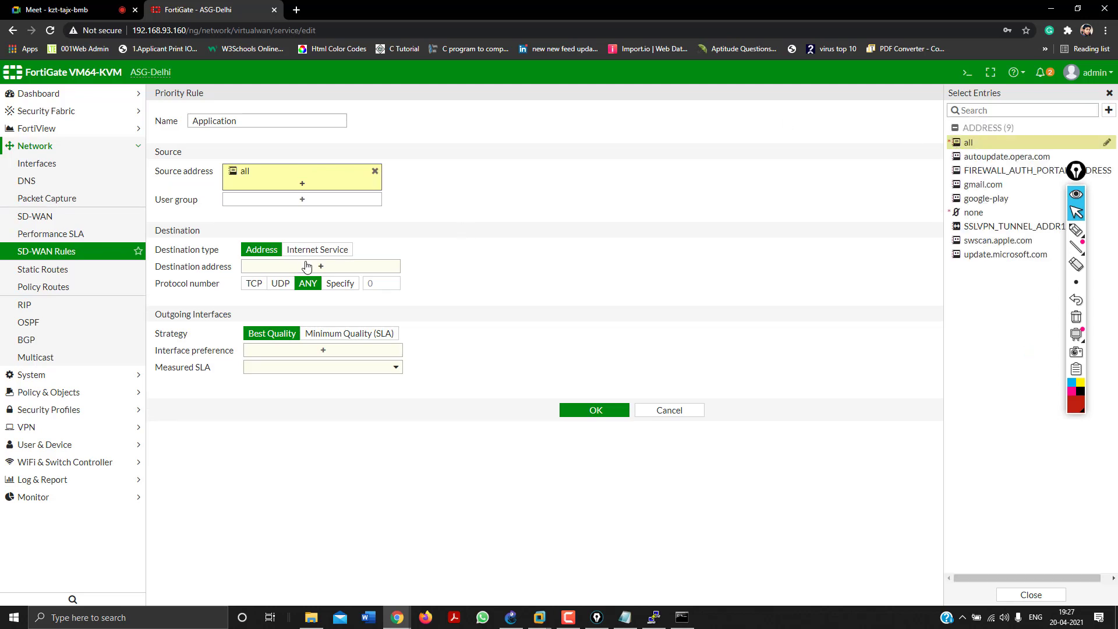
pyautogui.click(310, 254)
pyautogui.click(309, 266)
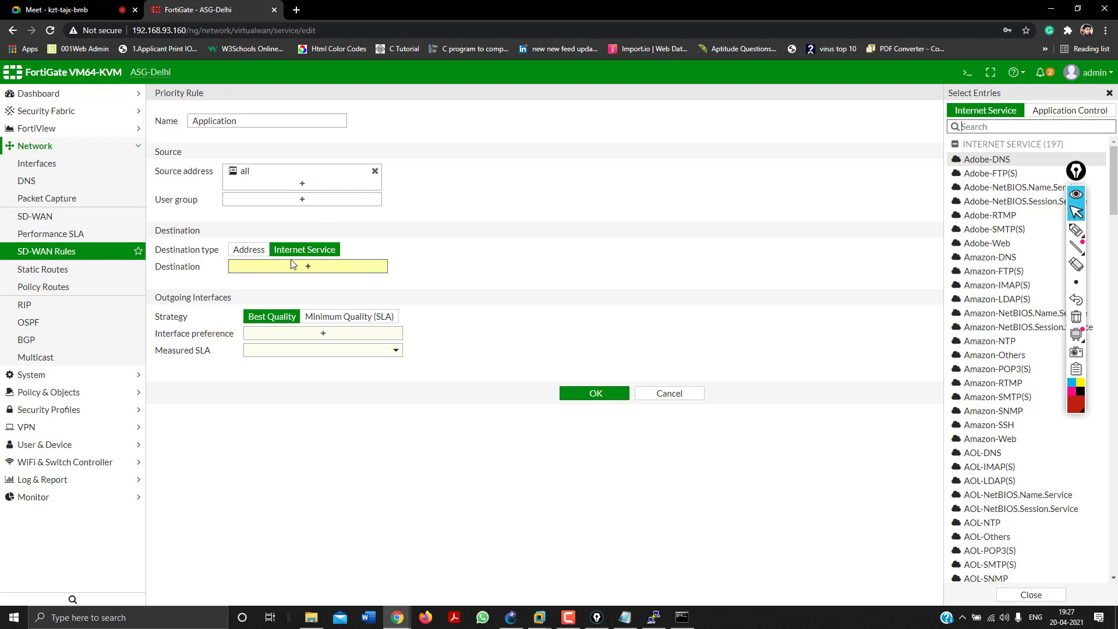
pyautogui.click(247, 254)
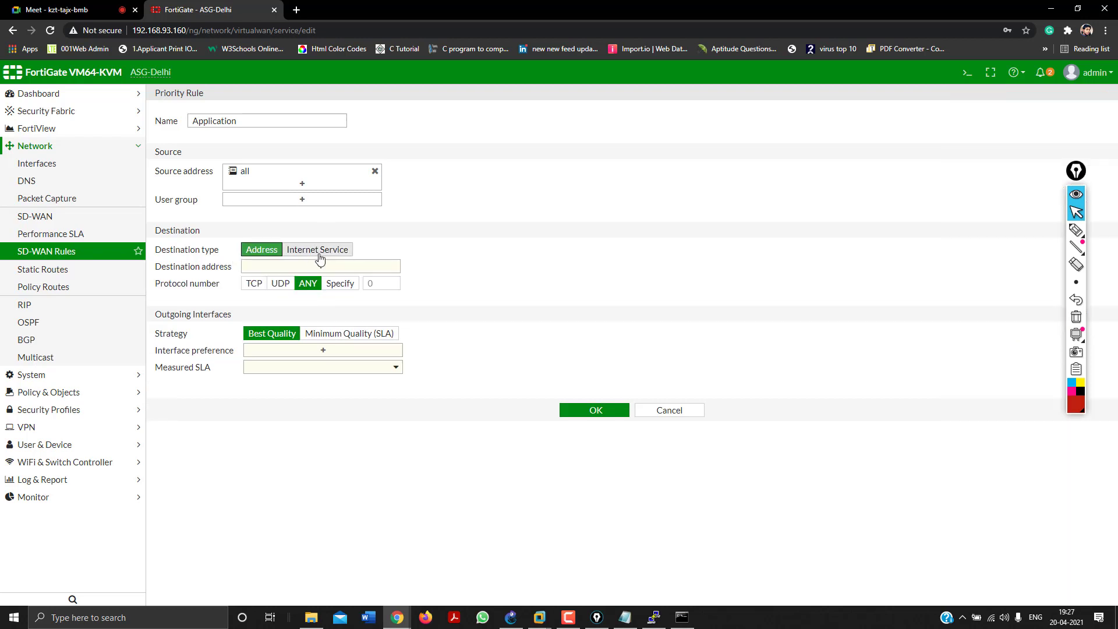
pyautogui.click(319, 255)
pyautogui.click(320, 266)
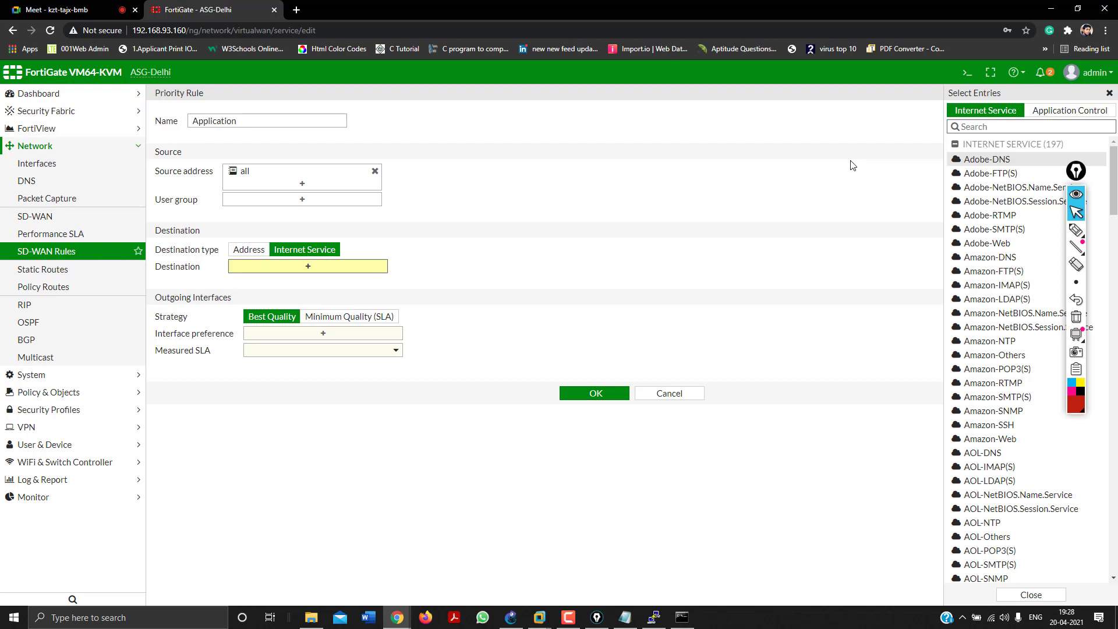
# Search 'am' and add the fourteen Amazon services, Amazon-DNS through Amazon-Web, as destinations.
pyautogui.write('ama')
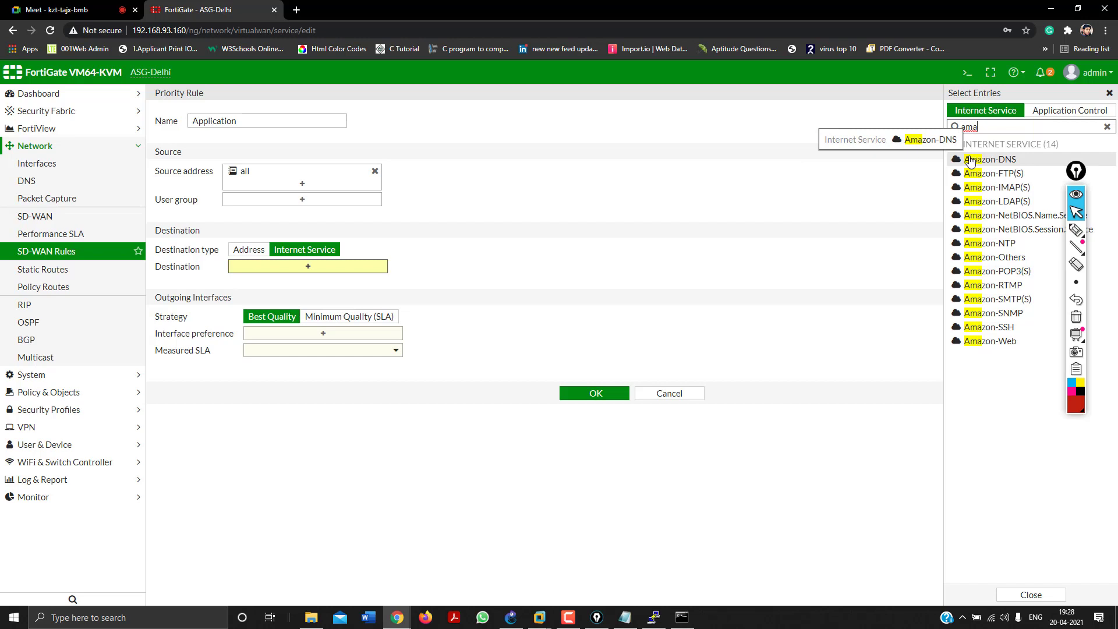
pyautogui.click(971, 161)
pyautogui.click(972, 174)
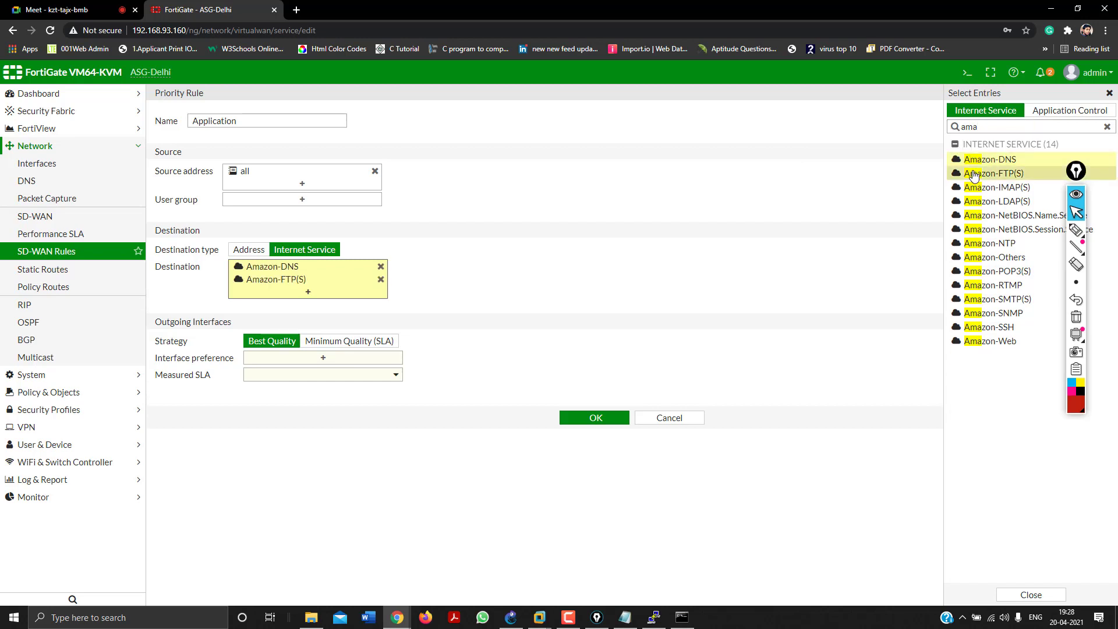
pyautogui.click(972, 188)
pyautogui.click(972, 201)
pyautogui.click(972, 229)
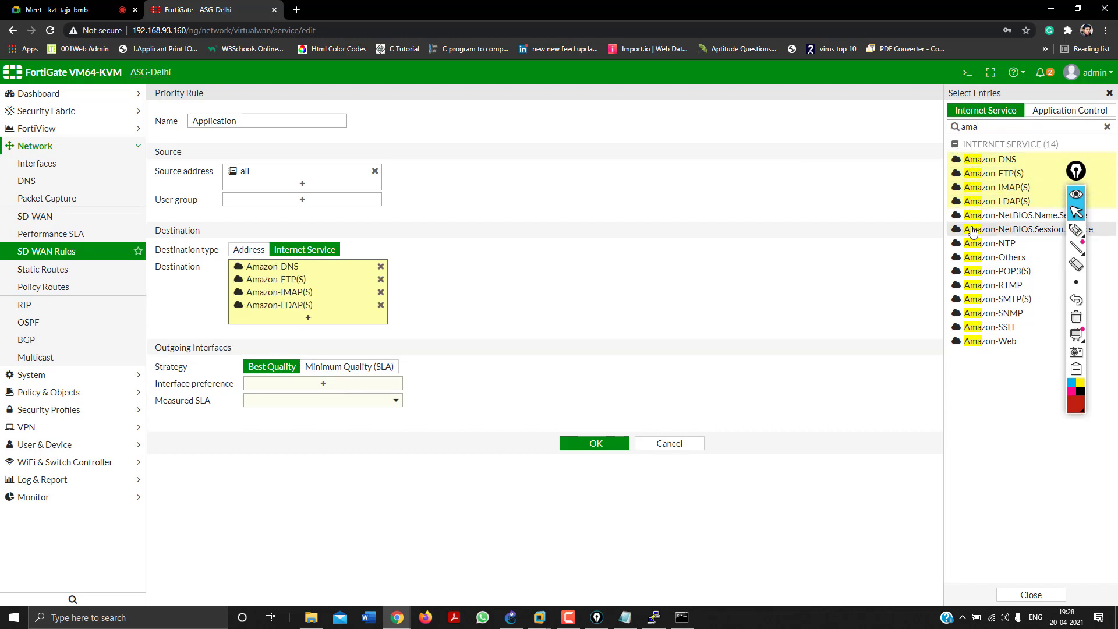
pyautogui.click(971, 216)
pyautogui.click(973, 244)
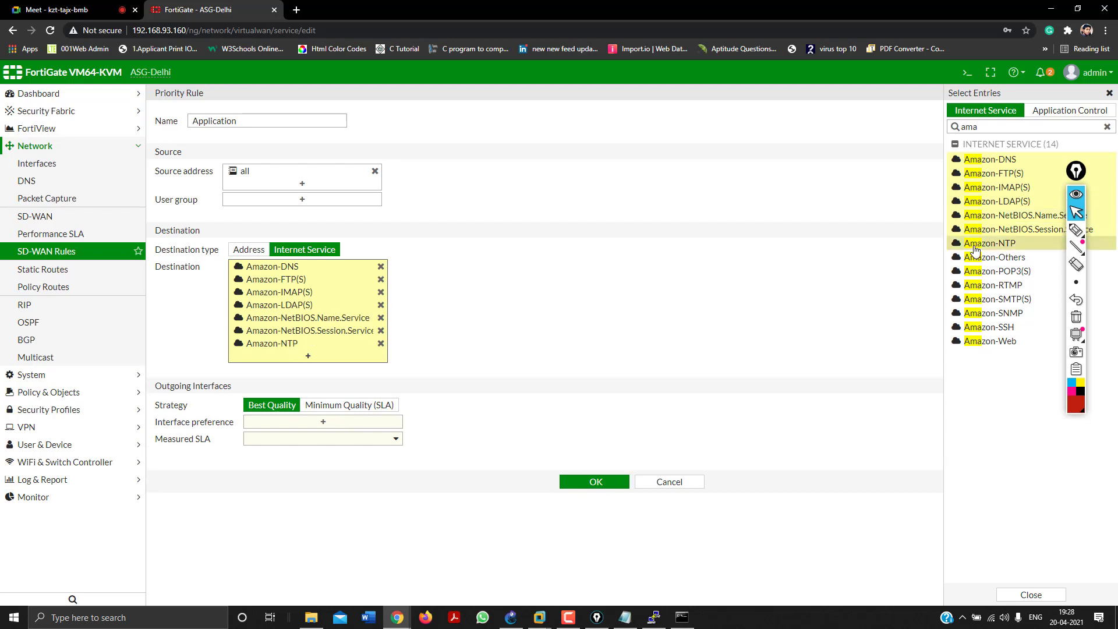
pyautogui.click(973, 258)
pyautogui.click(973, 272)
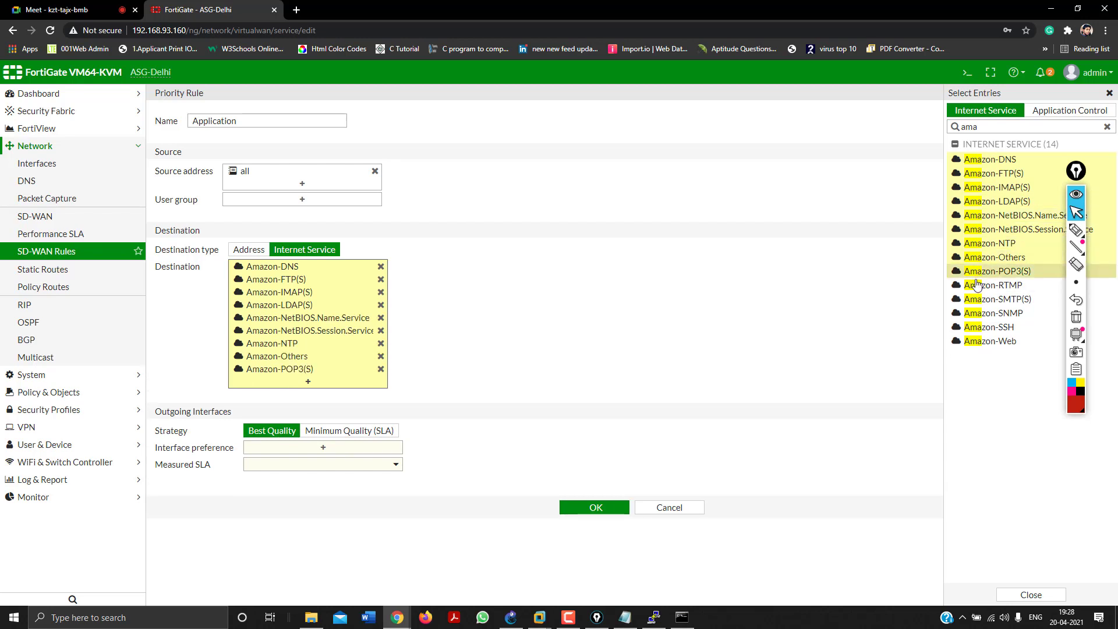
pyautogui.click(974, 286)
pyautogui.click(977, 306)
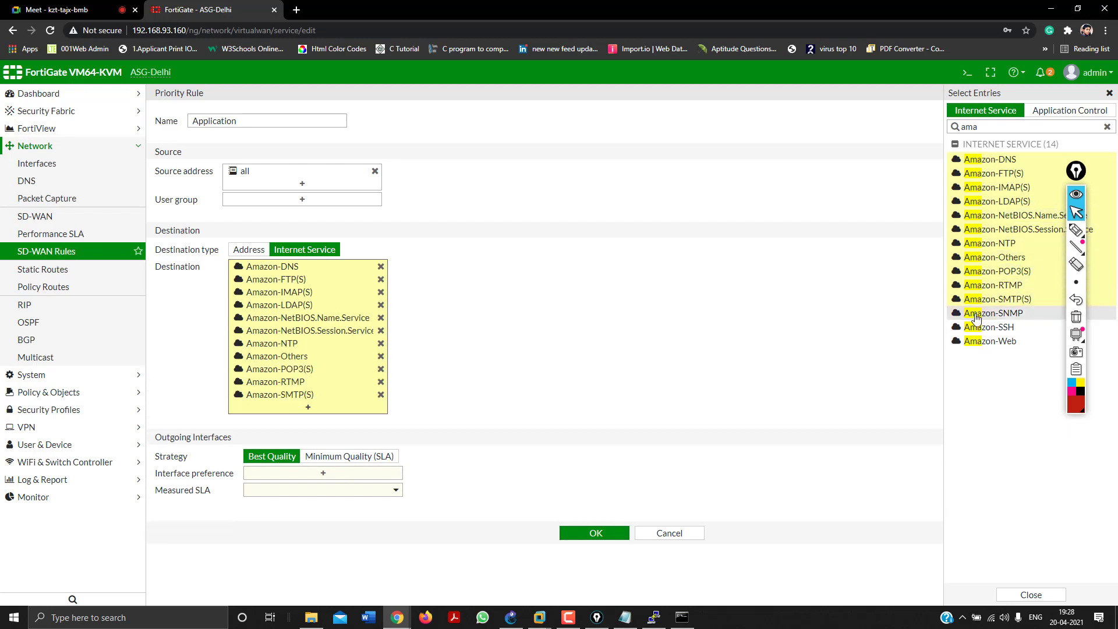
pyautogui.click(977, 314)
pyautogui.click(977, 328)
pyautogui.click(976, 343)
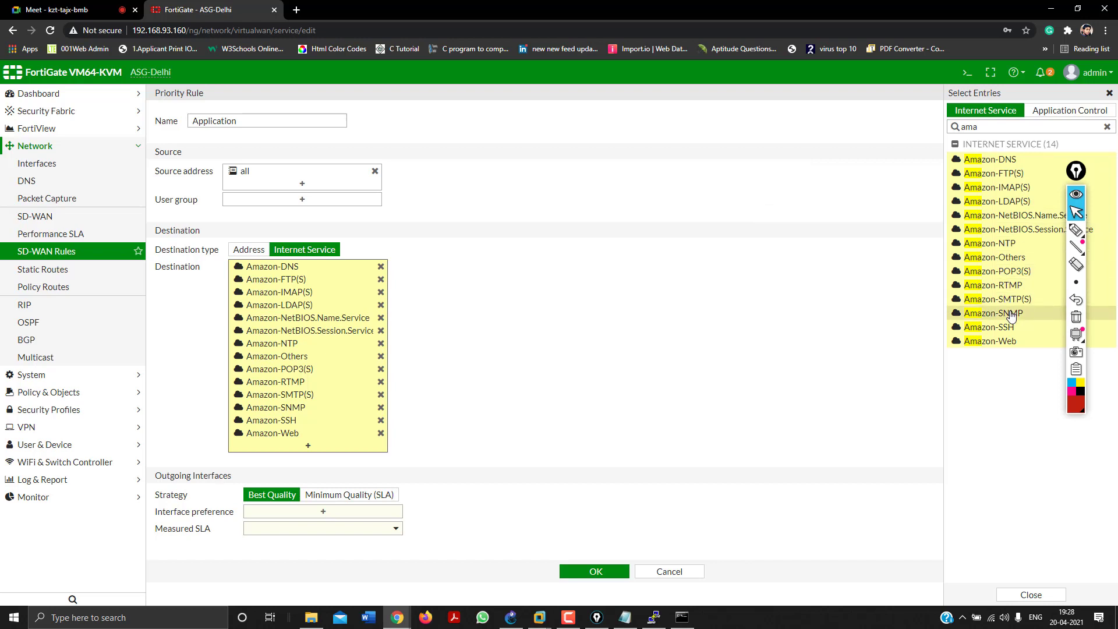
pyautogui.click(757, 349)
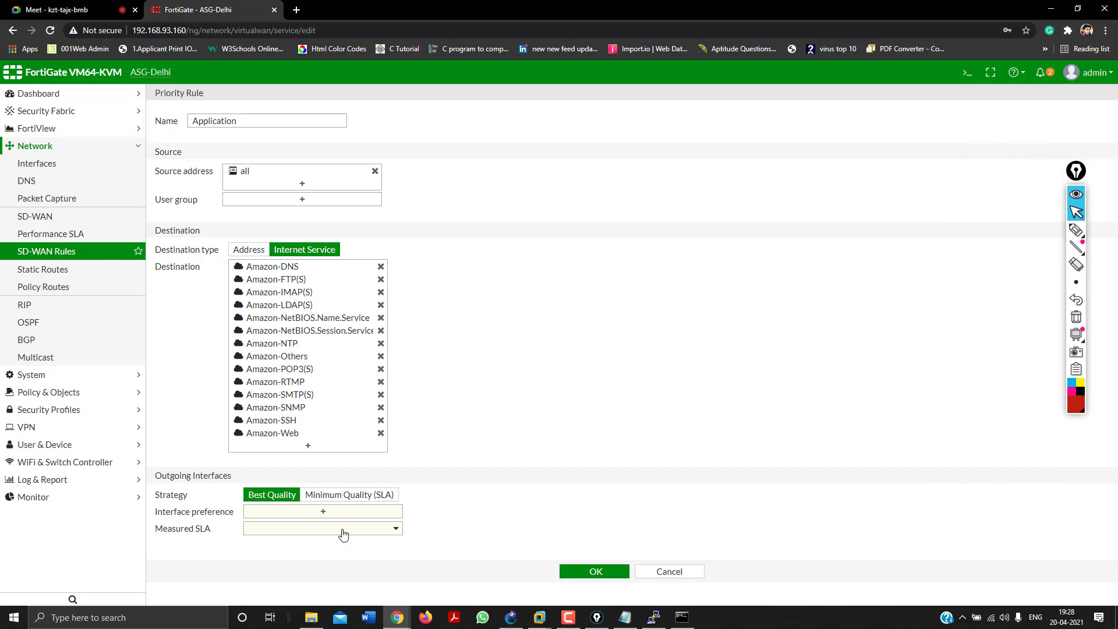
# Use the Minimum Quality (SLA) strategy with port5 and WAN Interface (port1) as preferred interfaces.
pyautogui.click(341, 494)
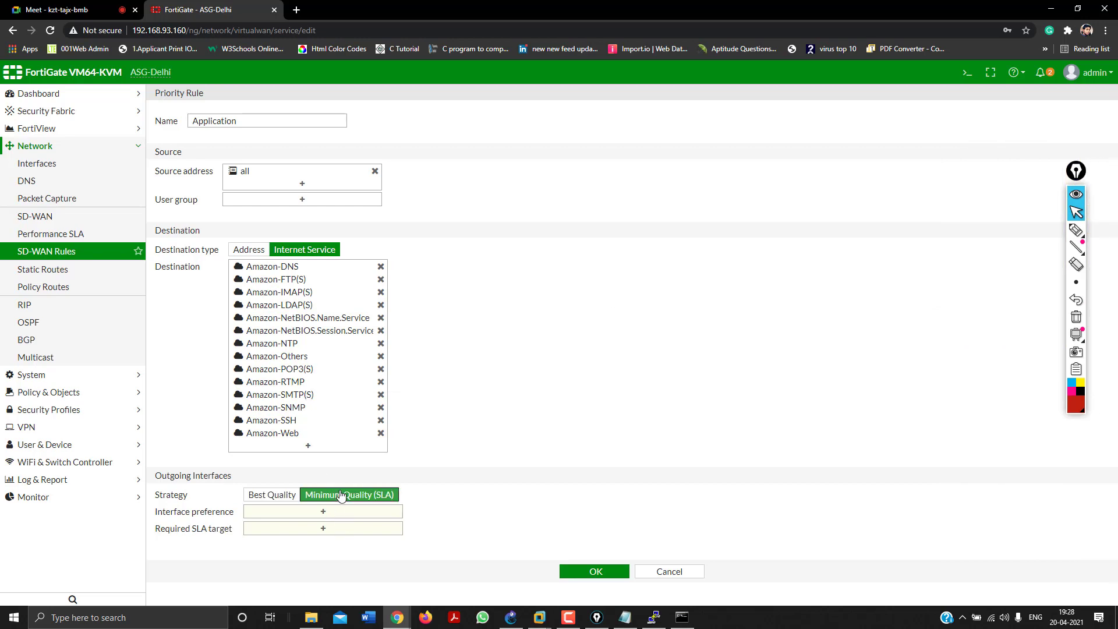
pyautogui.click(325, 512)
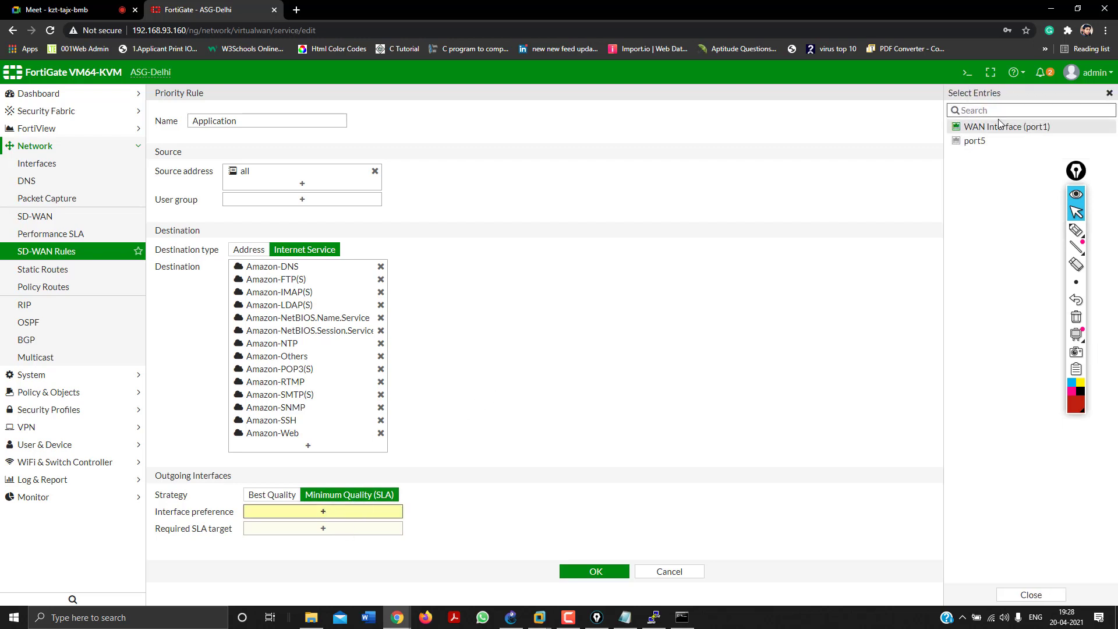
pyautogui.click(999, 126)
pyautogui.click(984, 141)
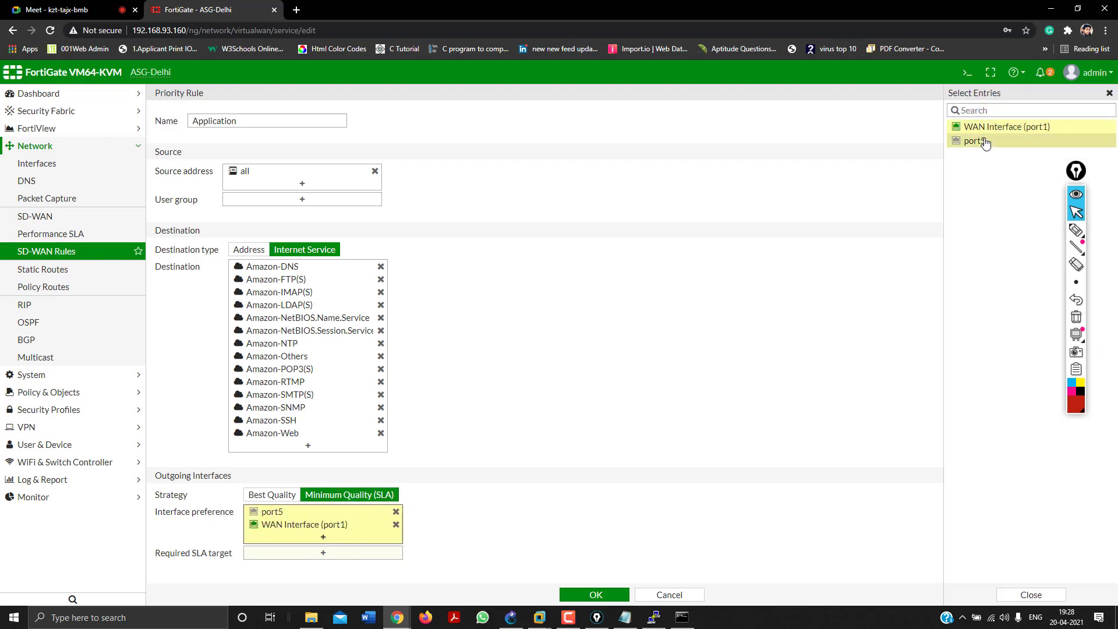
pyautogui.click(806, 269)
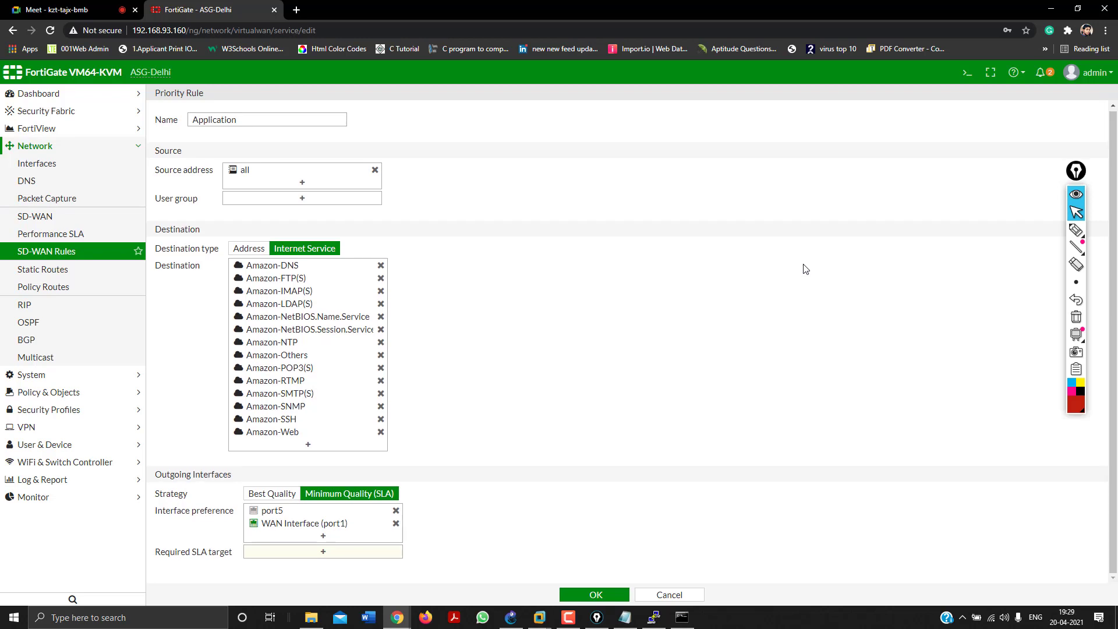
# Set Google DNS#1 as the required SLA target and save the Application rule.
pyautogui.click(594, 594)
pyautogui.click(304, 553)
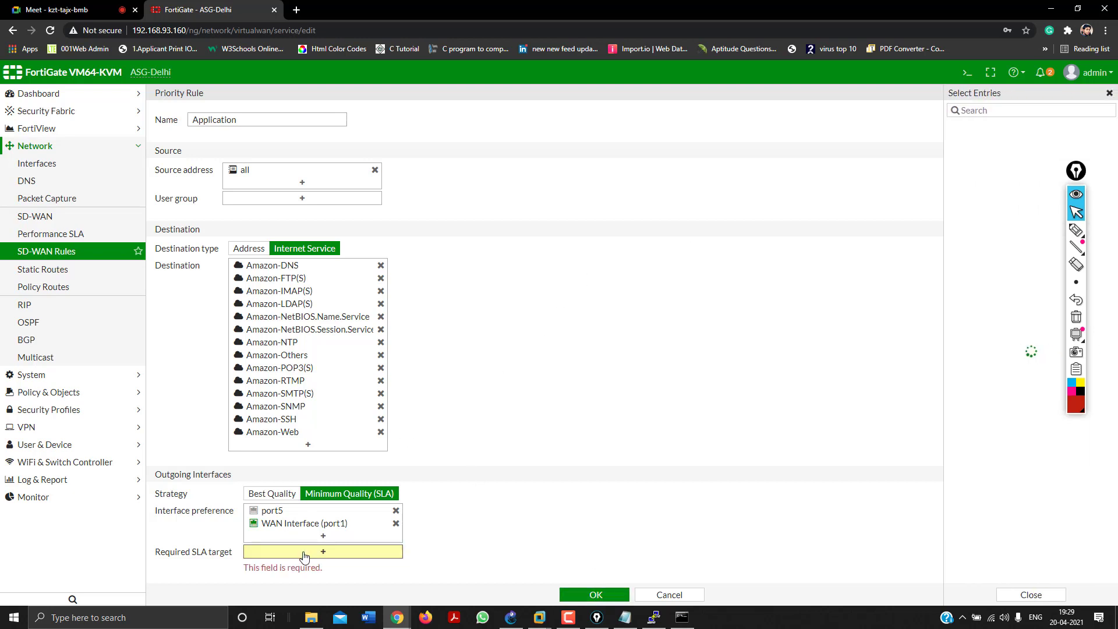
pyautogui.click(984, 142)
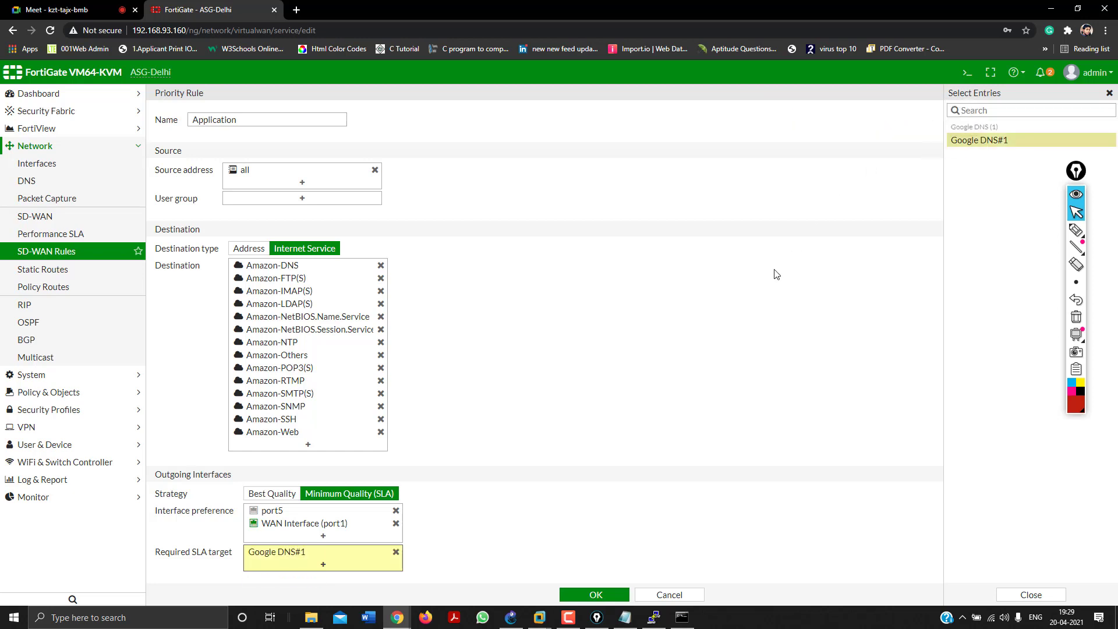
pyautogui.click(595, 595)
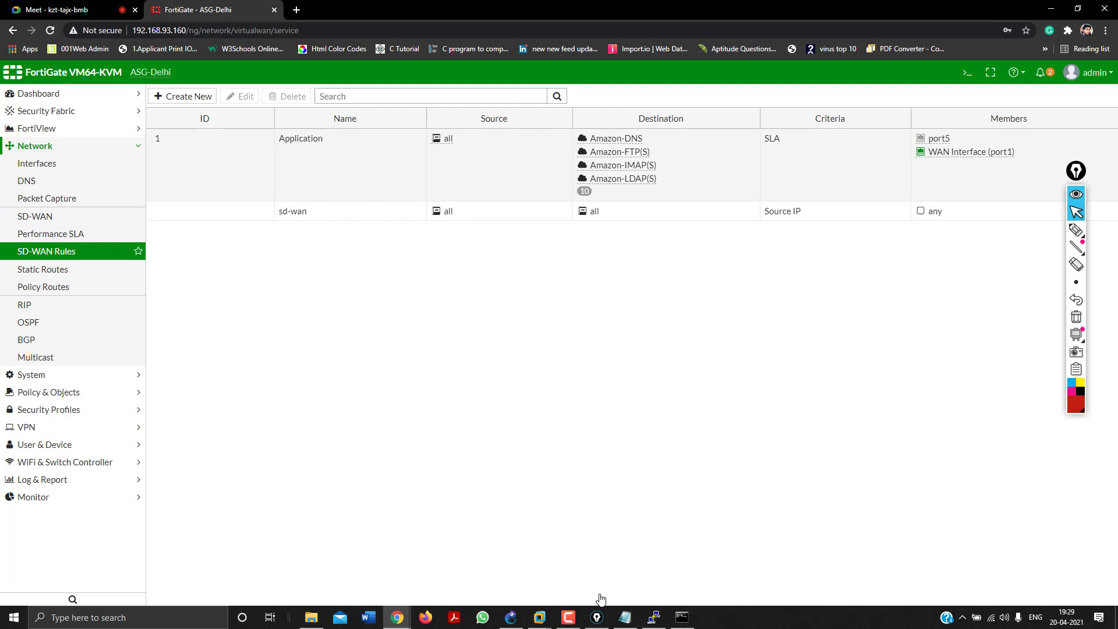
# Review the first policy route and the Application rule, then begin a new SD-WAN rule.
pyautogui.click(180, 139)
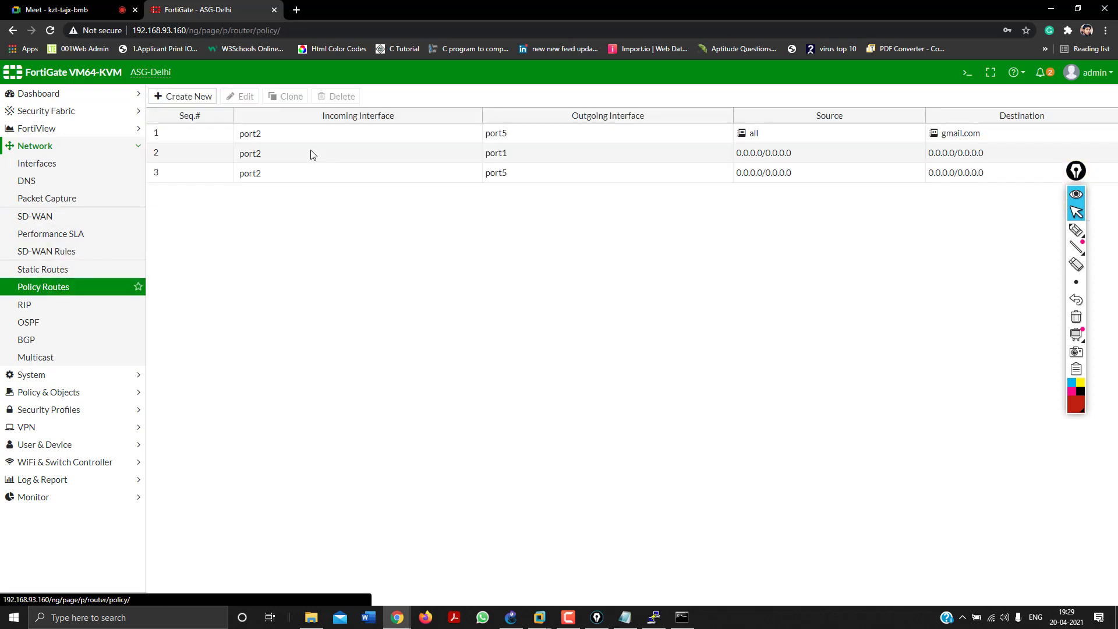
pyautogui.click(465, 143)
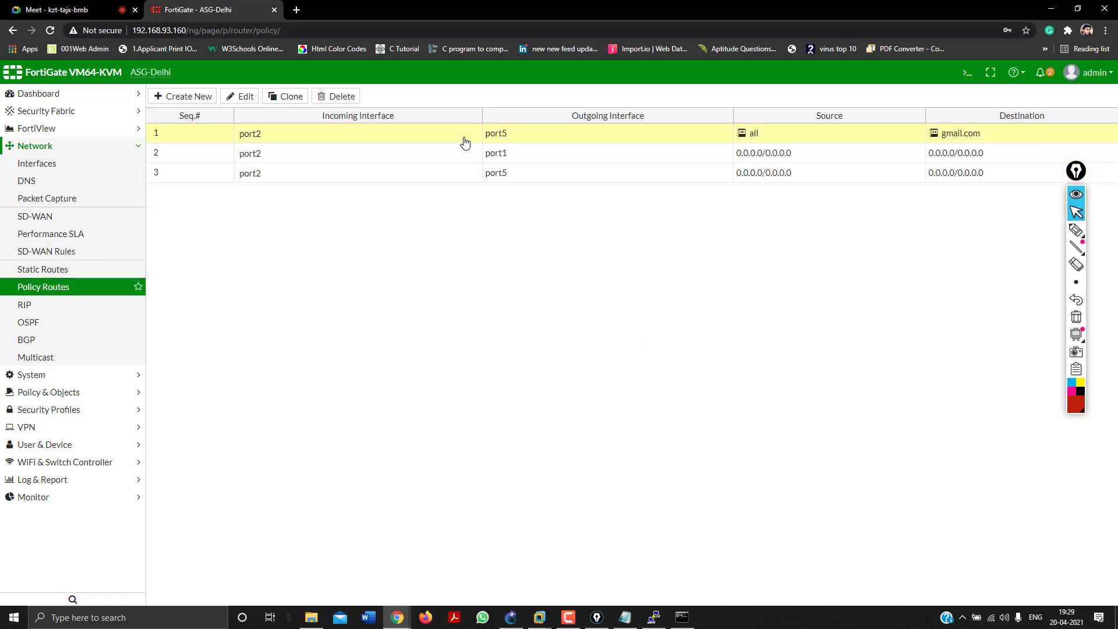
pyautogui.click(82, 258)
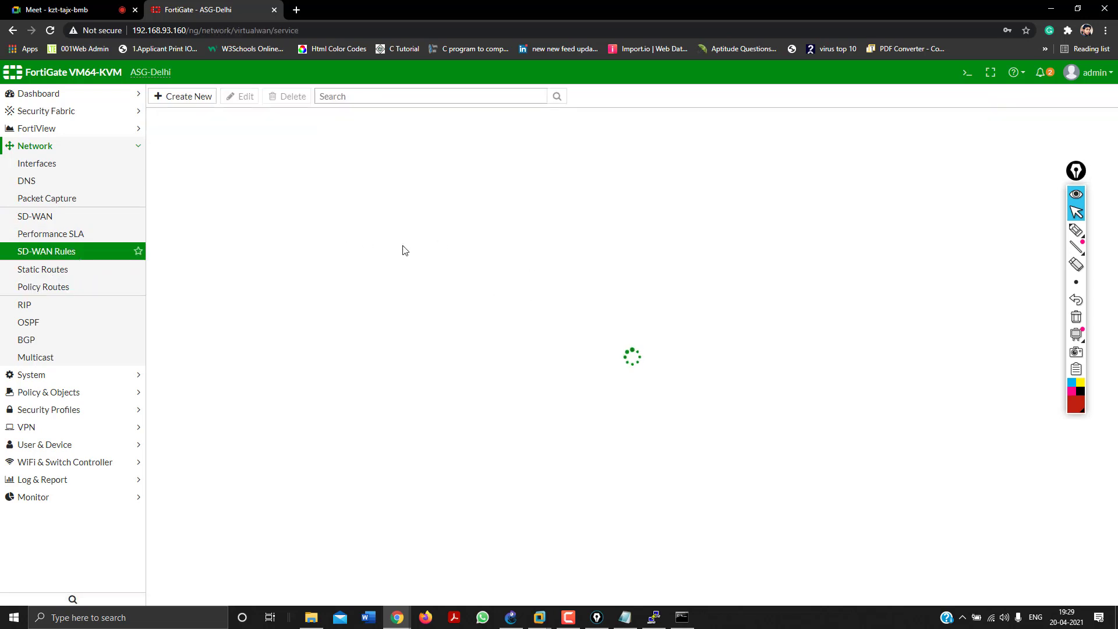
pyautogui.click(293, 167)
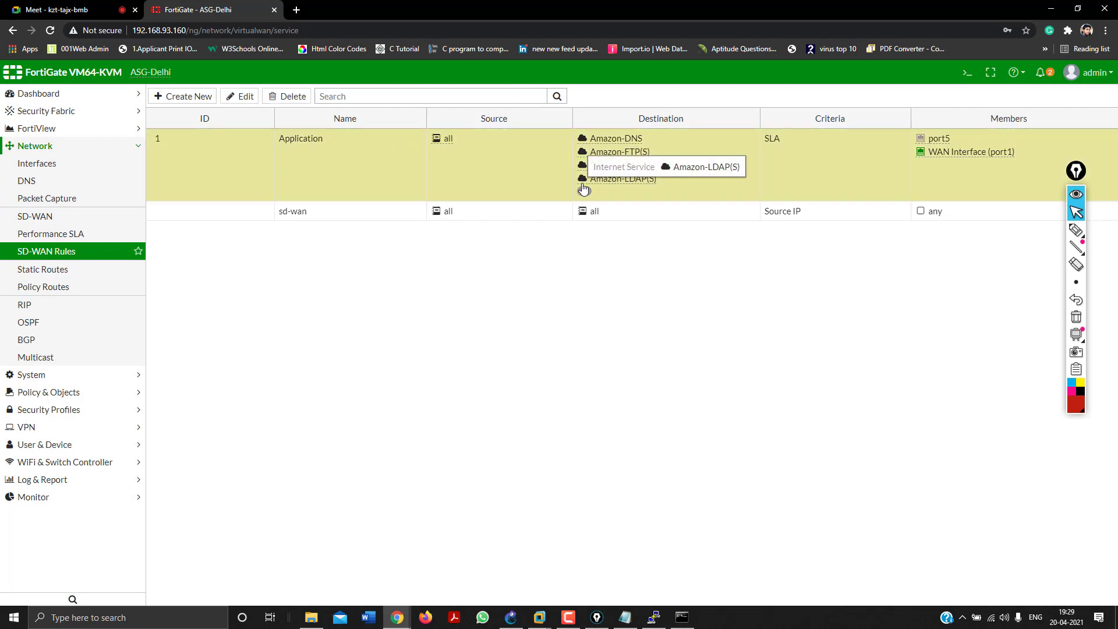
pyautogui.click(182, 95)
# Begin naming the new rule and set its source address to all.
pyautogui.click(231, 122)
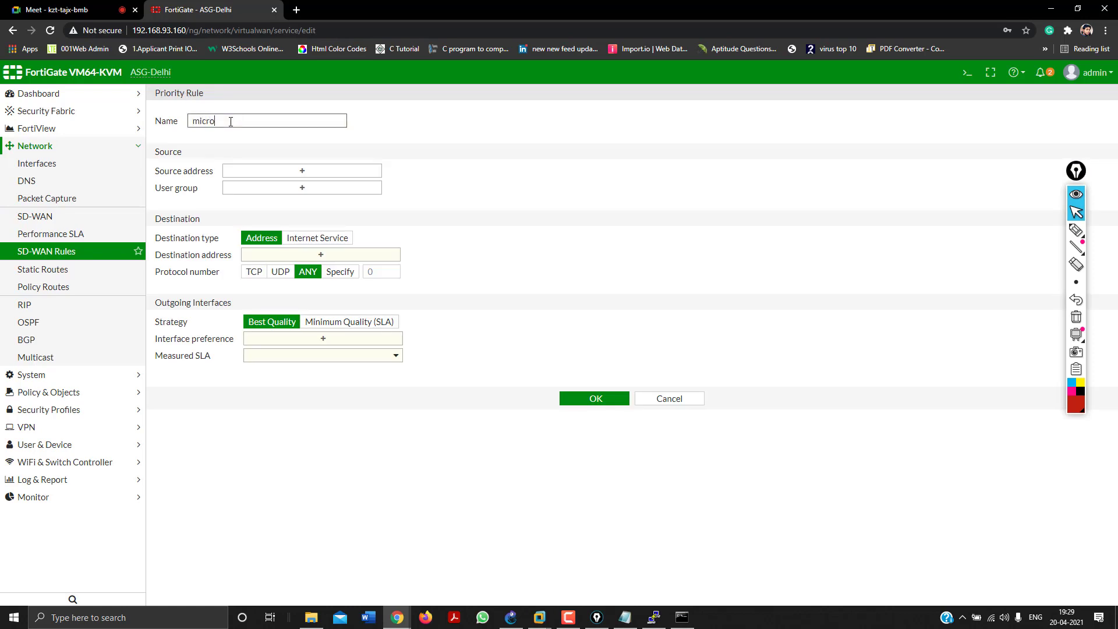
pyautogui.click(275, 170)
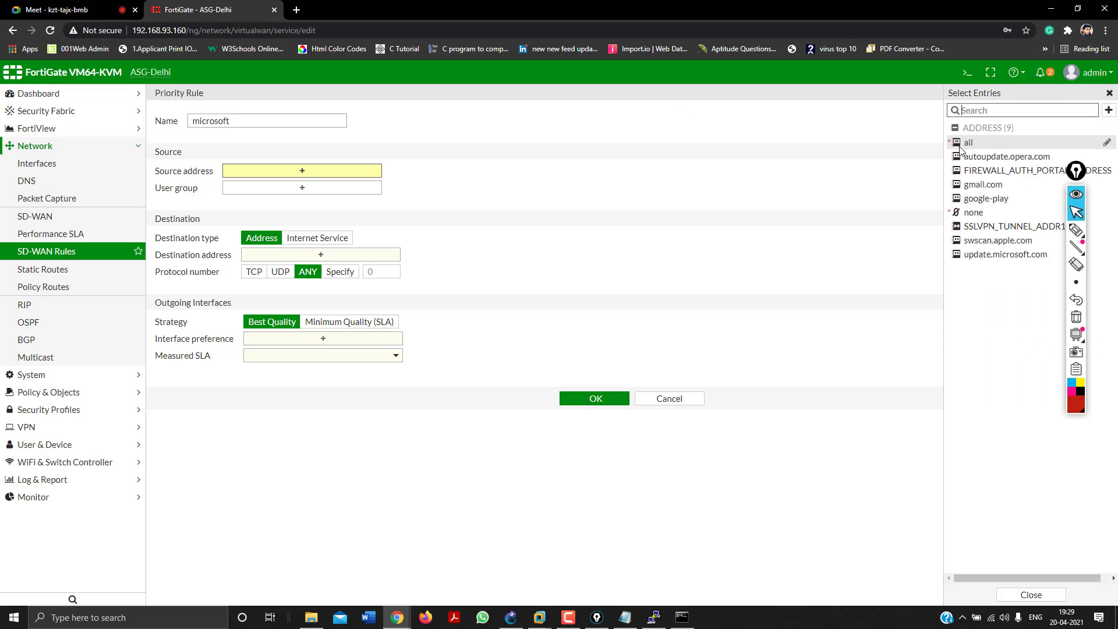
pyautogui.click(970, 143)
pyautogui.click(667, 254)
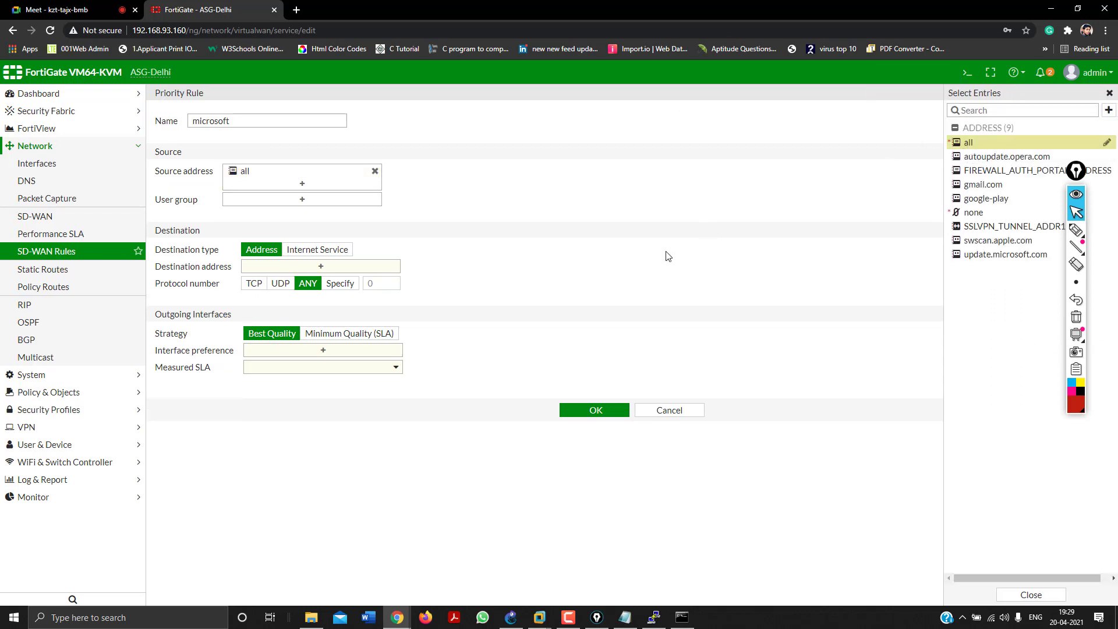
# Match the destination by internet service, search 'micr' and add Microsoft-DNS.
pyautogui.click(299, 252)
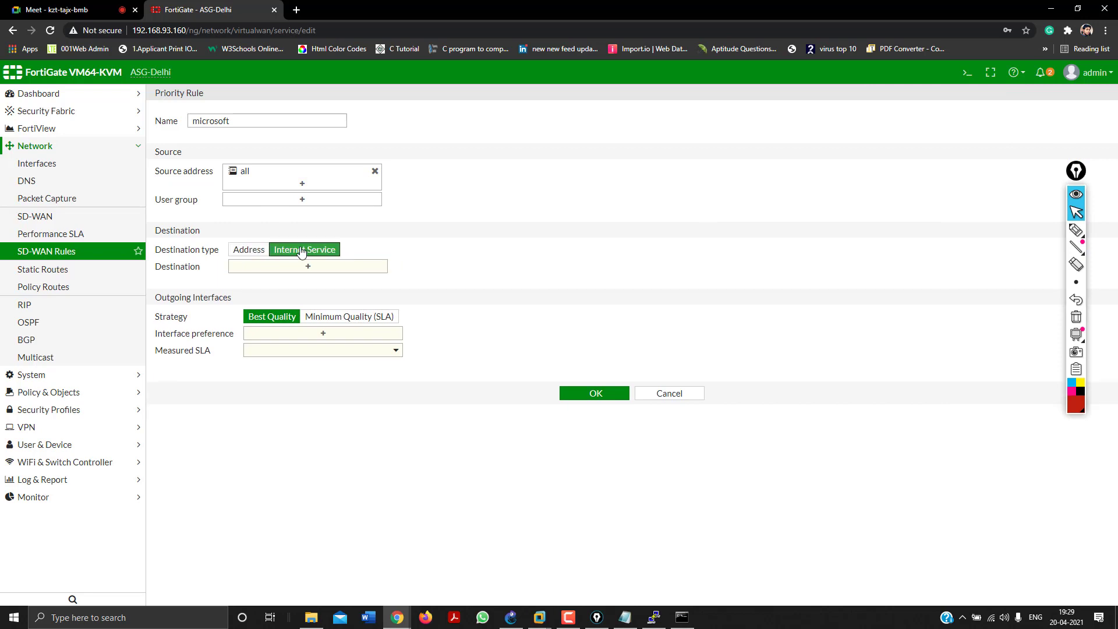
pyautogui.click(310, 267)
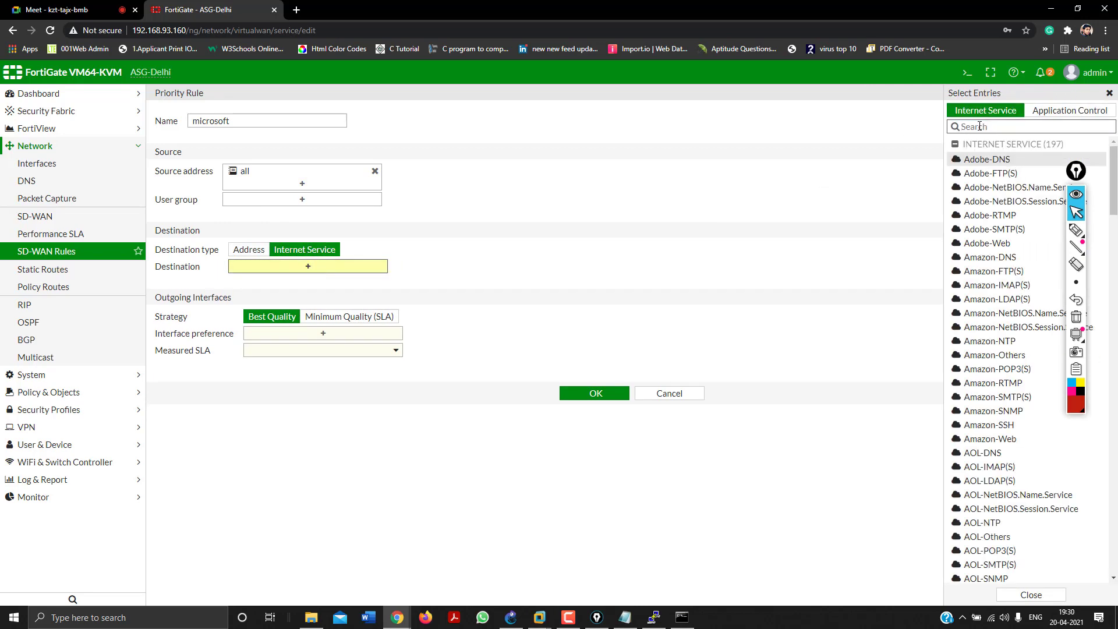
pyautogui.write('micr')
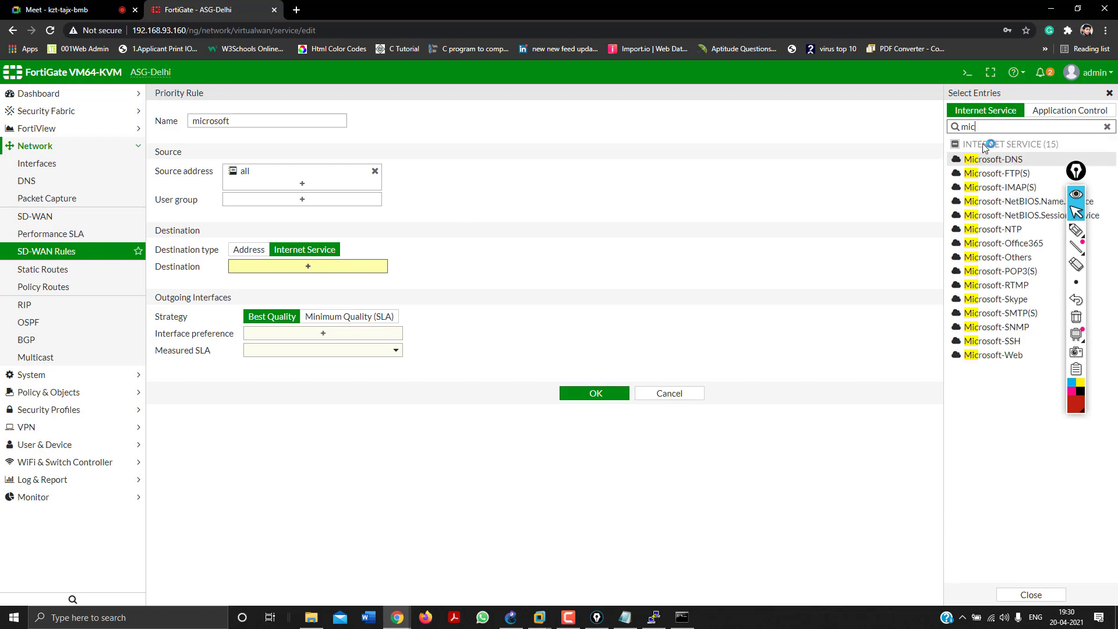
pyautogui.click(983, 159)
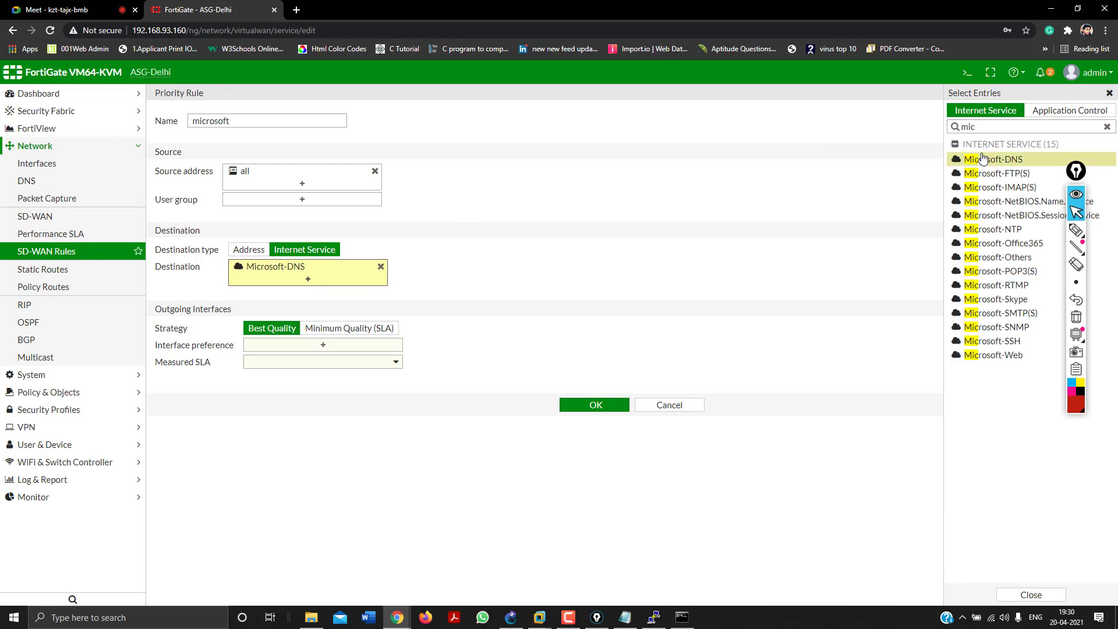
pyautogui.click(1053, 117)
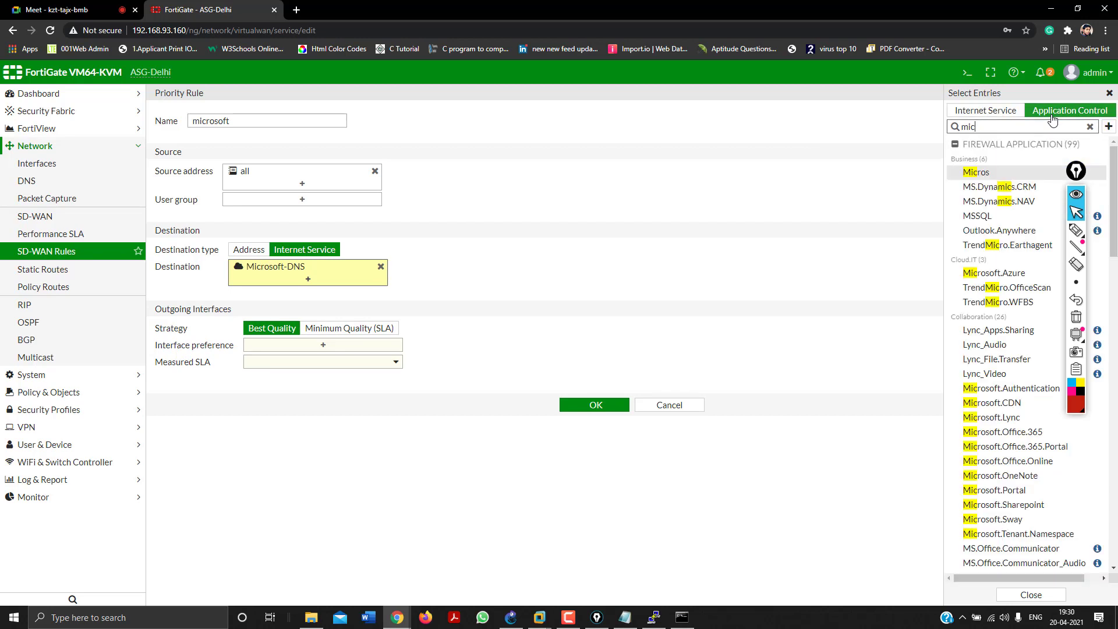
pyautogui.click(1001, 115)
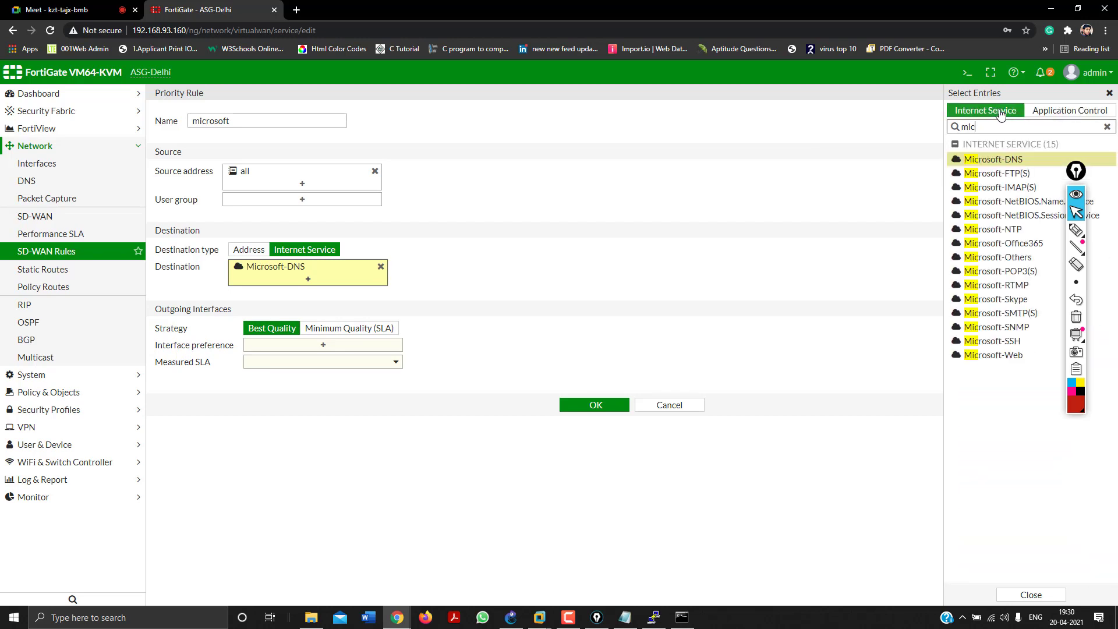
# Add Microsoft FTP(S), IMAP(S), both NetBIOS services, NTP, Office365, Others and POP3(S).
pyautogui.click(990, 174)
pyautogui.click(990, 187)
pyautogui.click(990, 201)
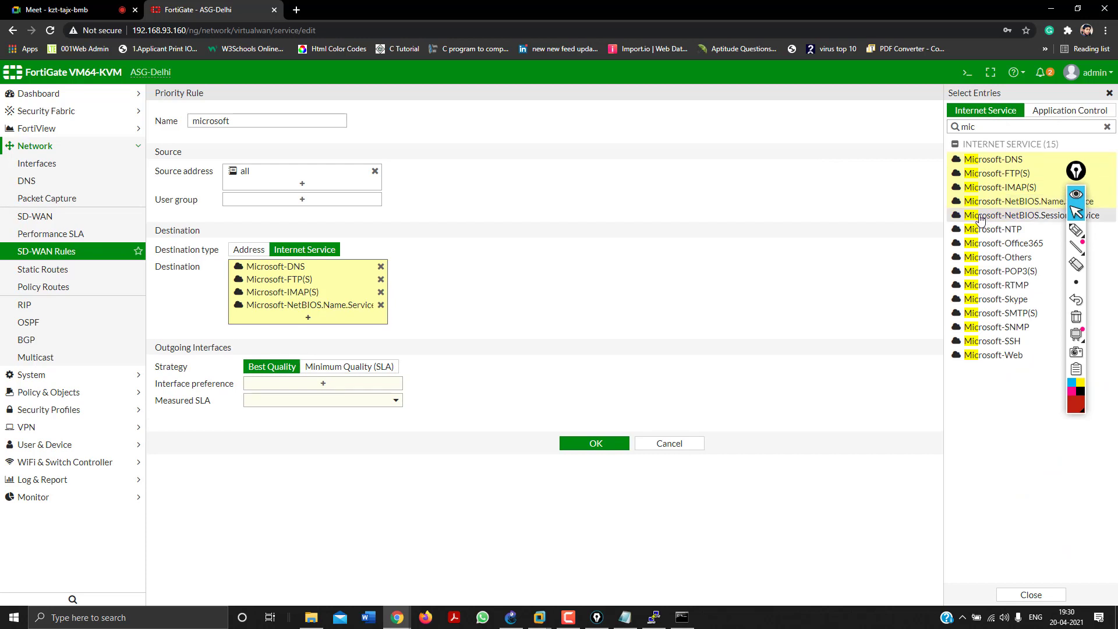
pyautogui.click(981, 217)
pyautogui.click(979, 230)
pyautogui.click(977, 243)
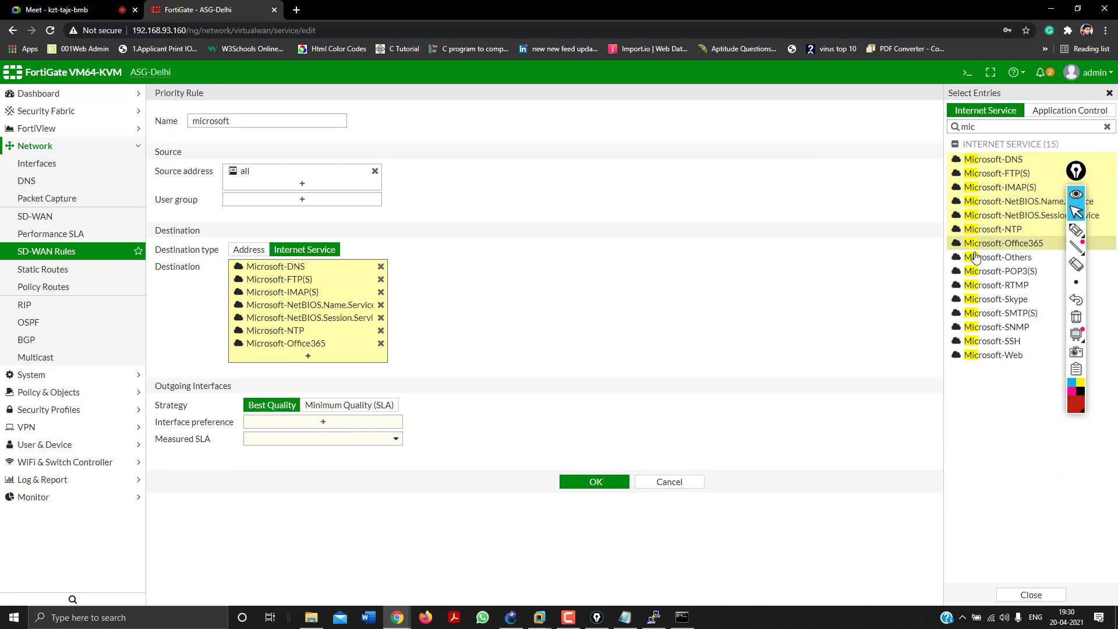
pyautogui.click(976, 257)
pyautogui.click(977, 271)
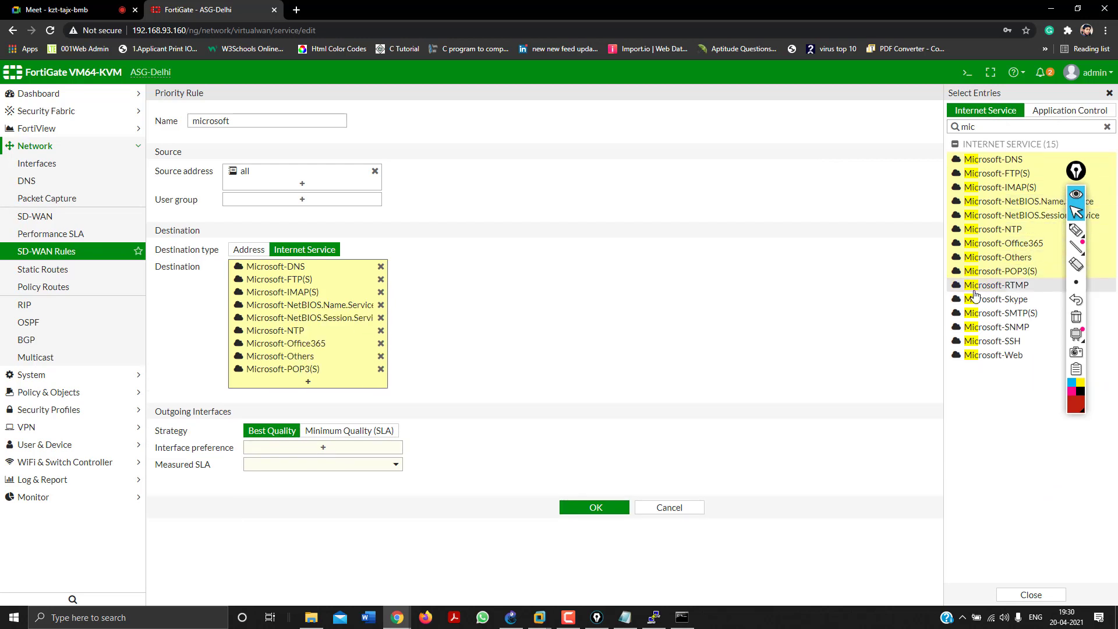
# Add Microsoft-RTMP, Skype, SMTP(S), SSH, SNMP and Web to the destinations.
pyautogui.click(976, 288)
pyautogui.click(978, 300)
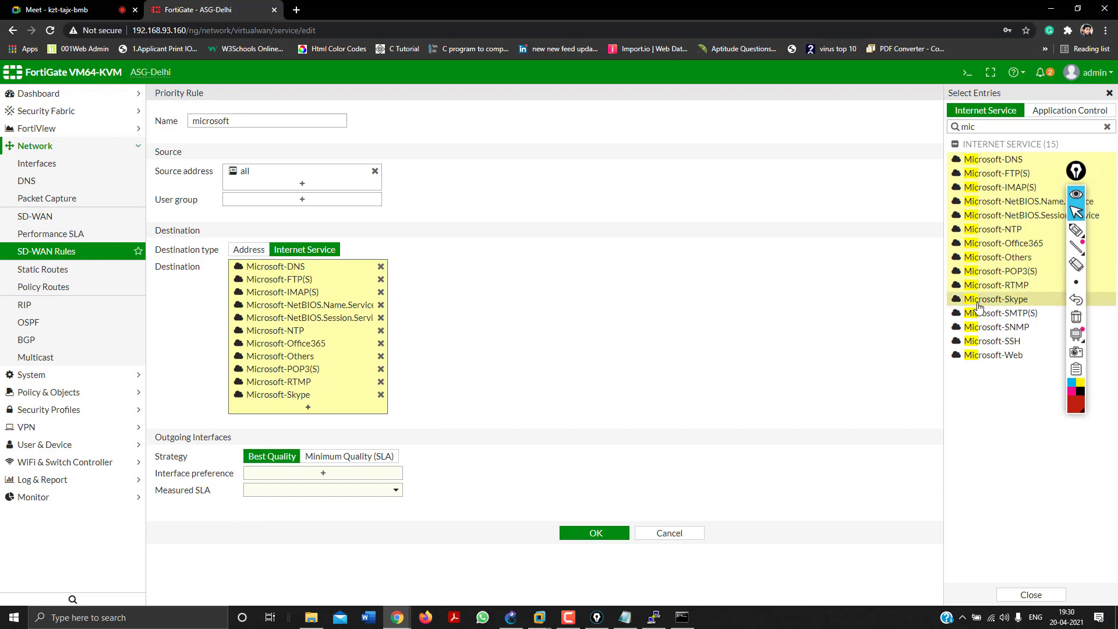
pyautogui.click(979, 314)
pyautogui.click(979, 341)
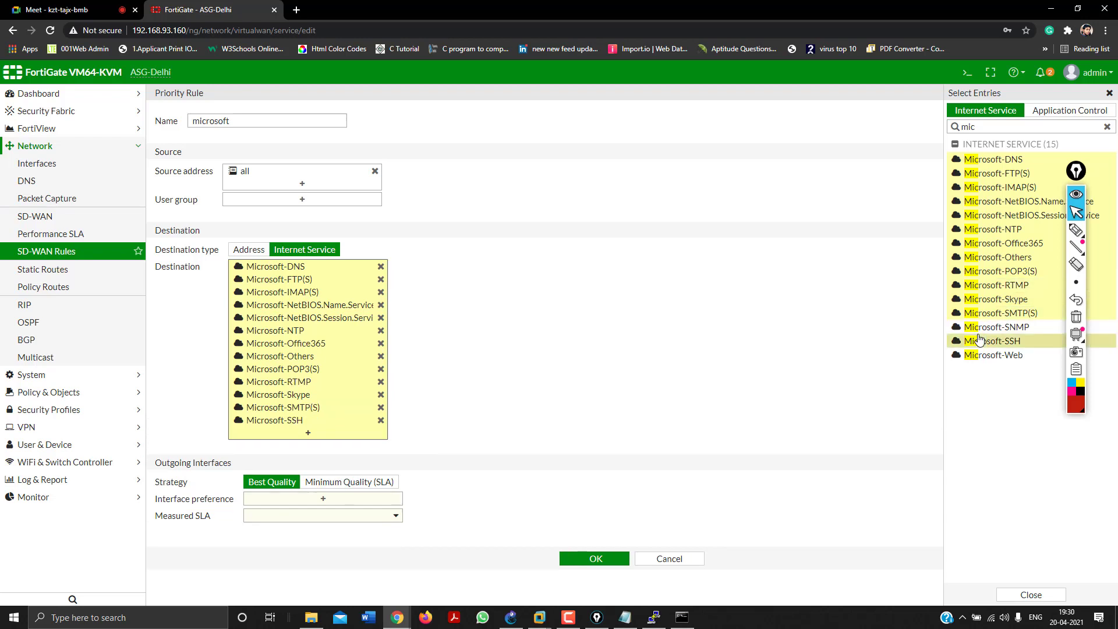
pyautogui.click(979, 327)
pyautogui.click(977, 356)
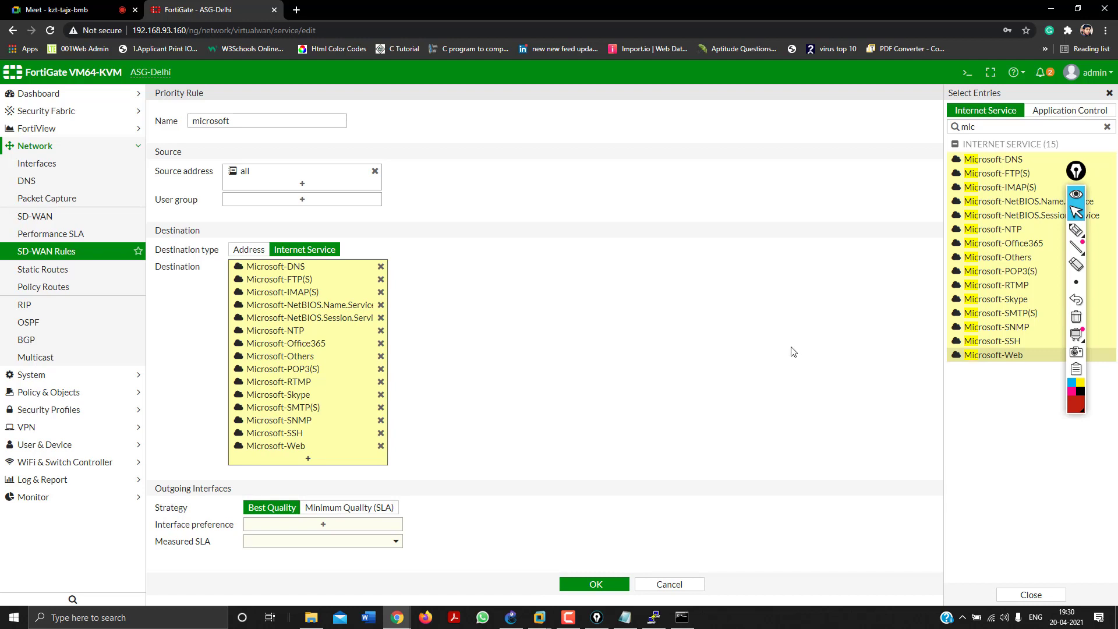
# Set the interface preference to WAN Interface (port1) and port5.
pyautogui.click(1031, 595)
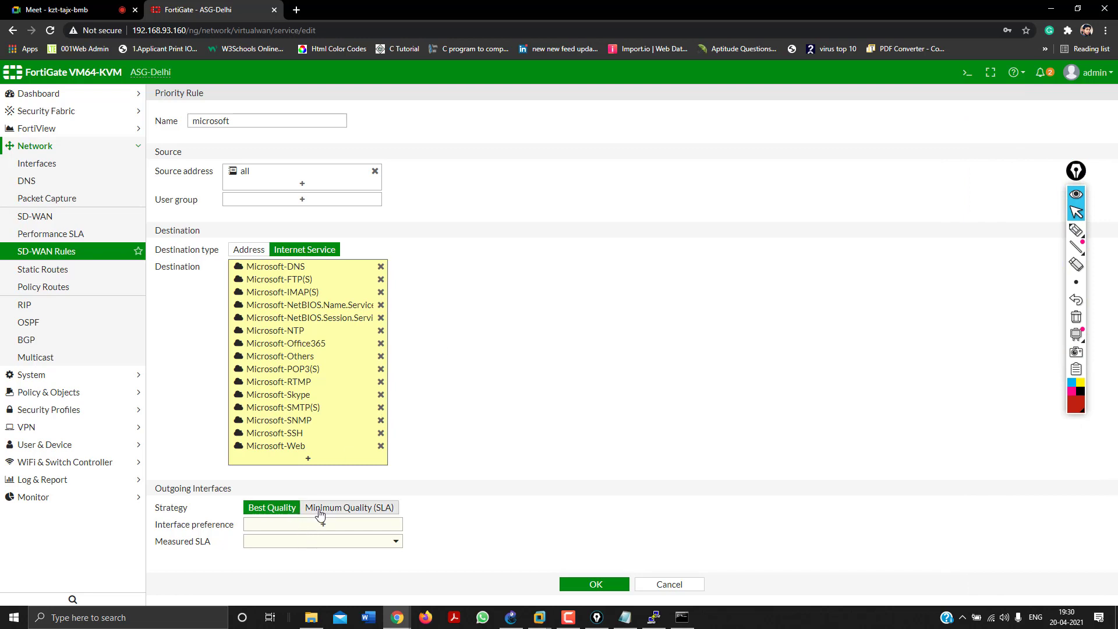
pyautogui.click(288, 525)
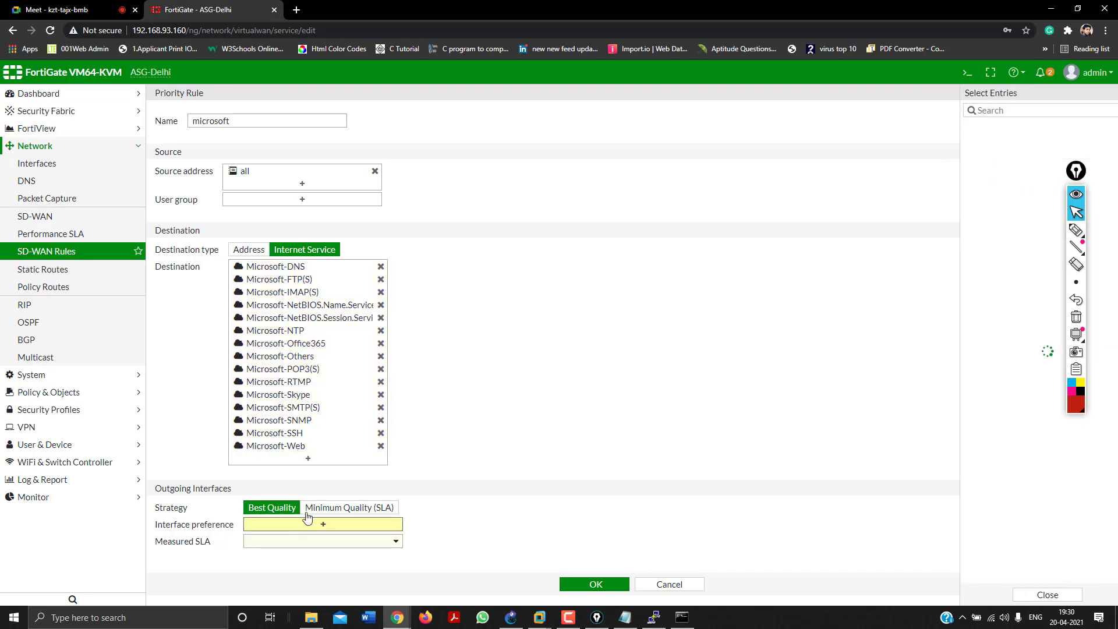
pyautogui.click(971, 131)
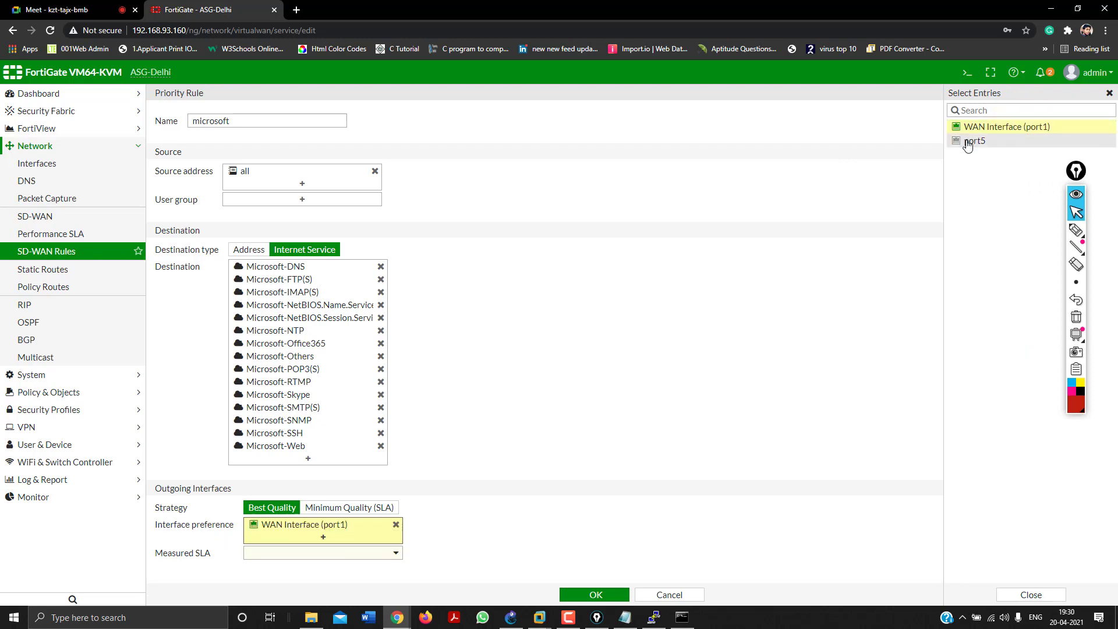
pyautogui.click(969, 142)
pyautogui.click(673, 433)
# Measure the SLA against Google DNS using Packet Loss as the quality criteria.
pyautogui.scroll(-1, 672, 434)
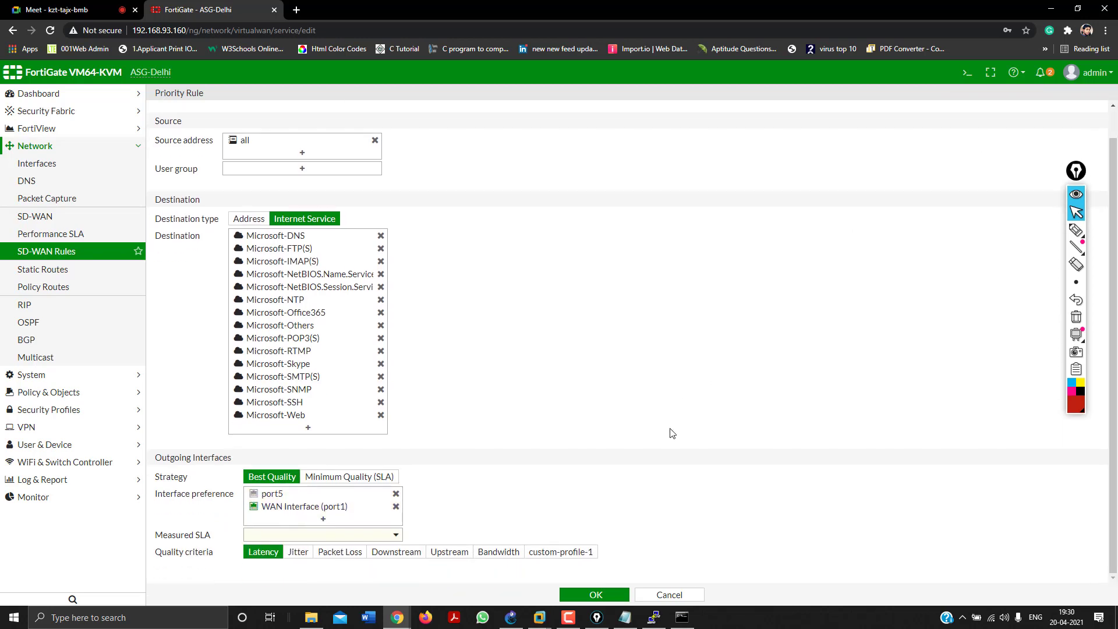
pyautogui.click(255, 536)
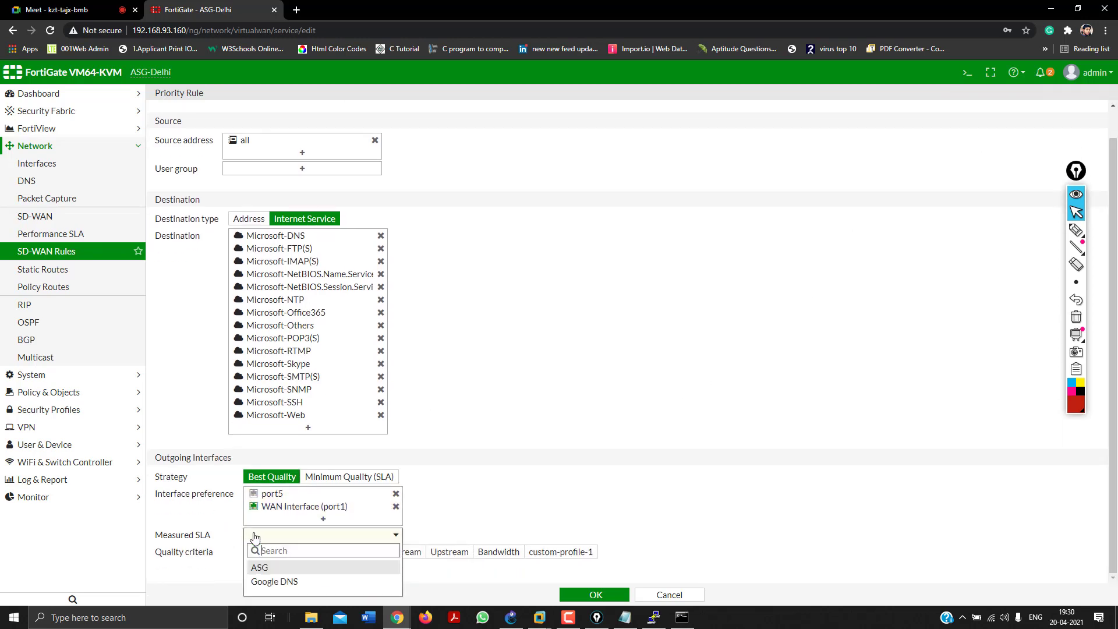
pyautogui.click(267, 581)
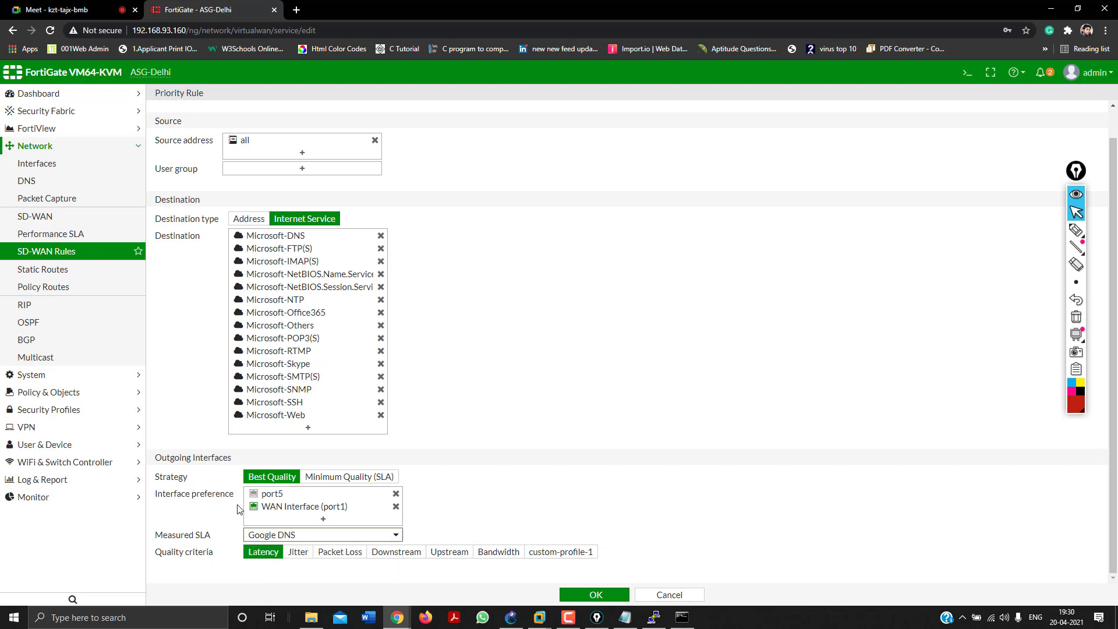
pyautogui.moveTo(269, 506)
pyautogui.click(336, 554)
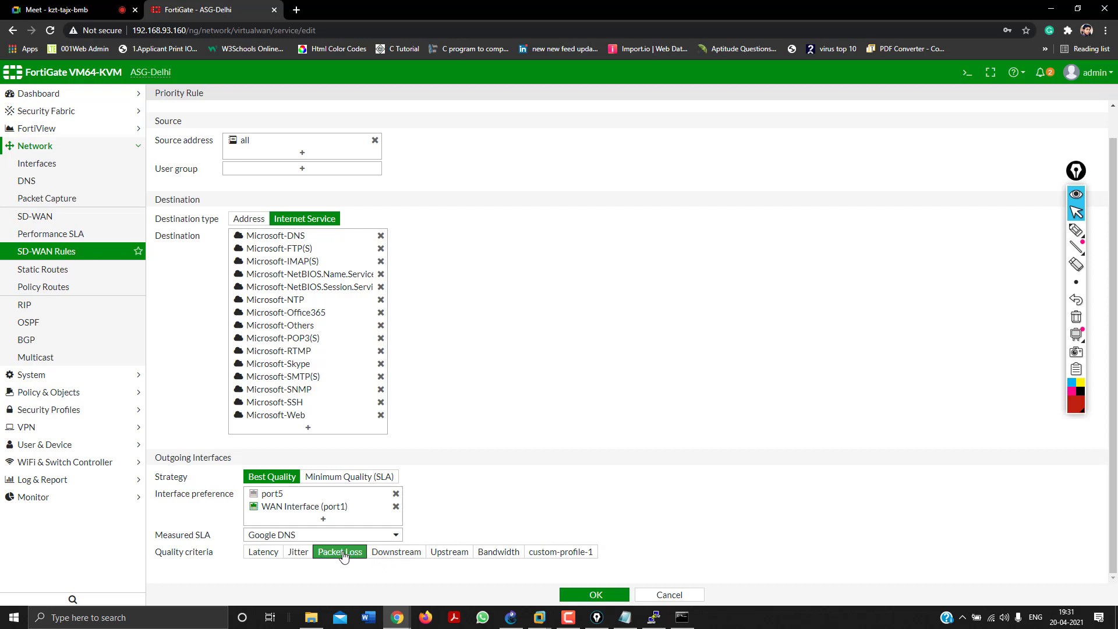
# Remove port5 from the interface preference, leaving only port1, and reopen the interface list.
pyautogui.click(397, 494)
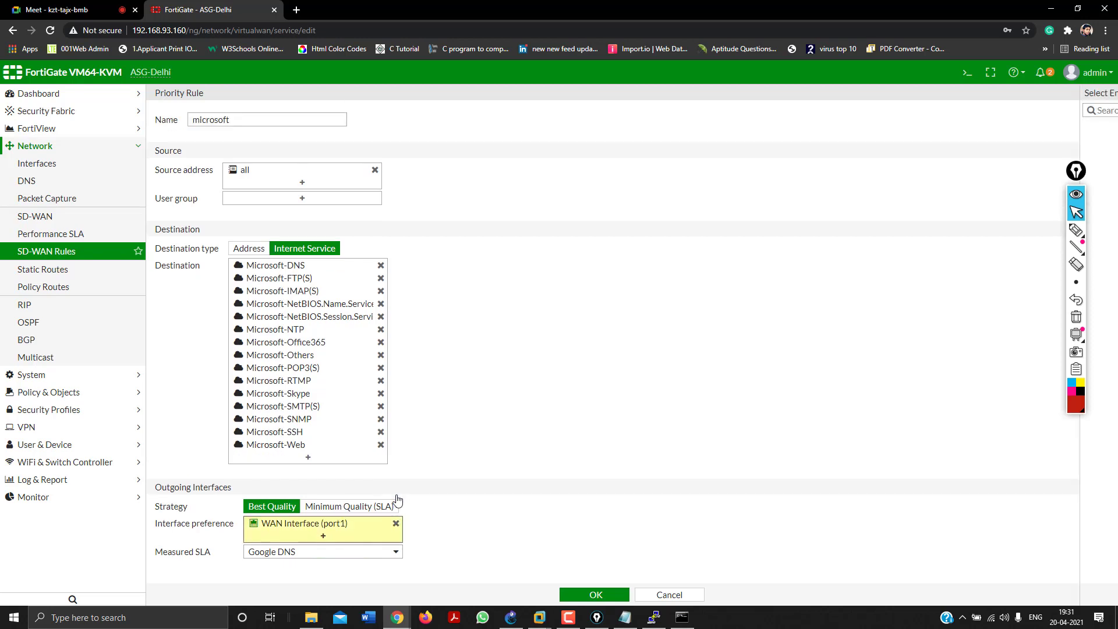
pyautogui.click(523, 519)
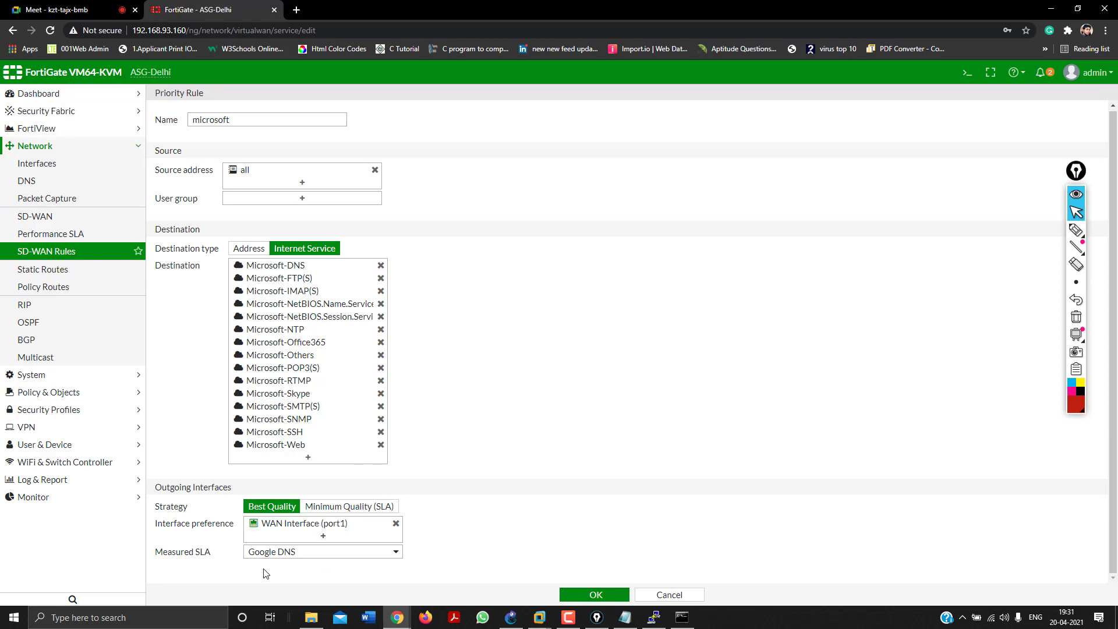
pyautogui.click(324, 537)
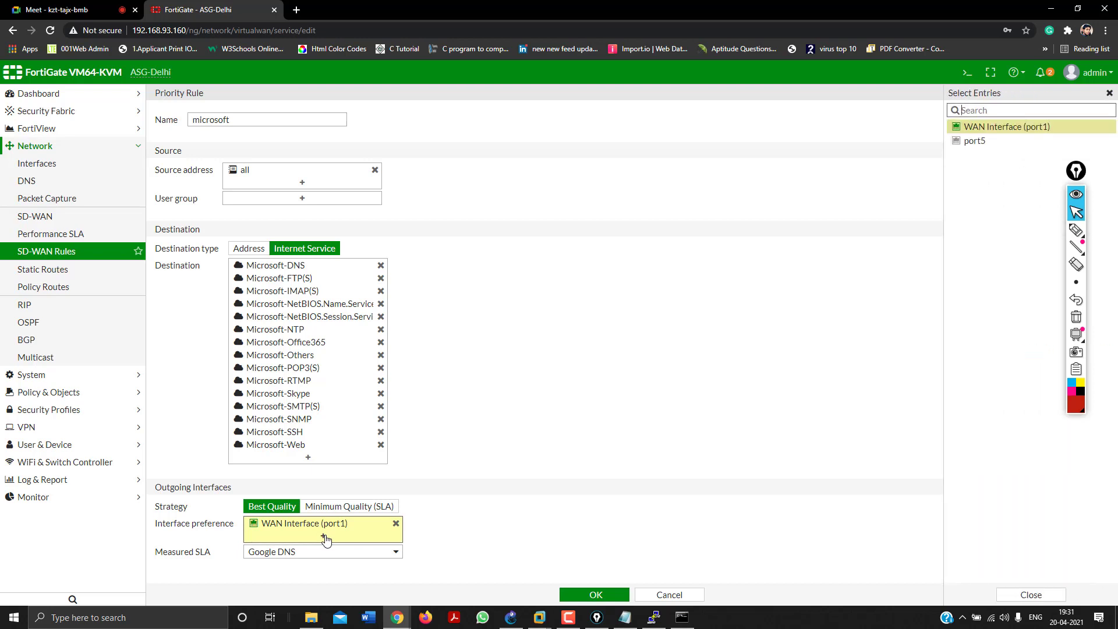
pyautogui.click(1072, 229)
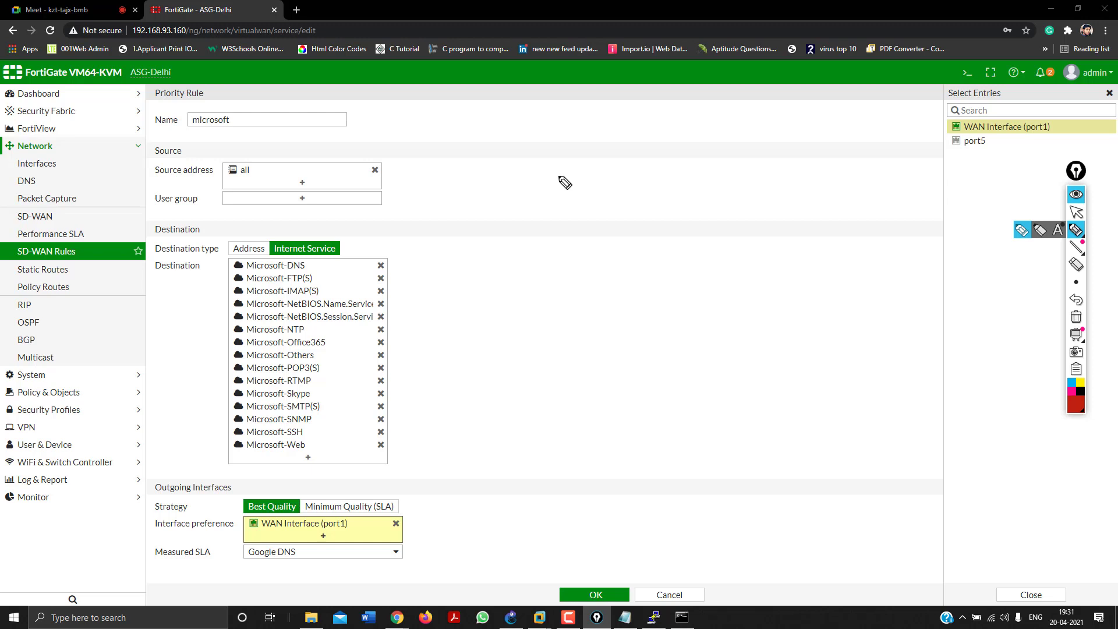
# Annotate the screen with a red '2', 'Lap' and 'Del' notes, then clear them.
pyautogui.moveTo(548, 170); pyautogui.dragTo(564, 193)
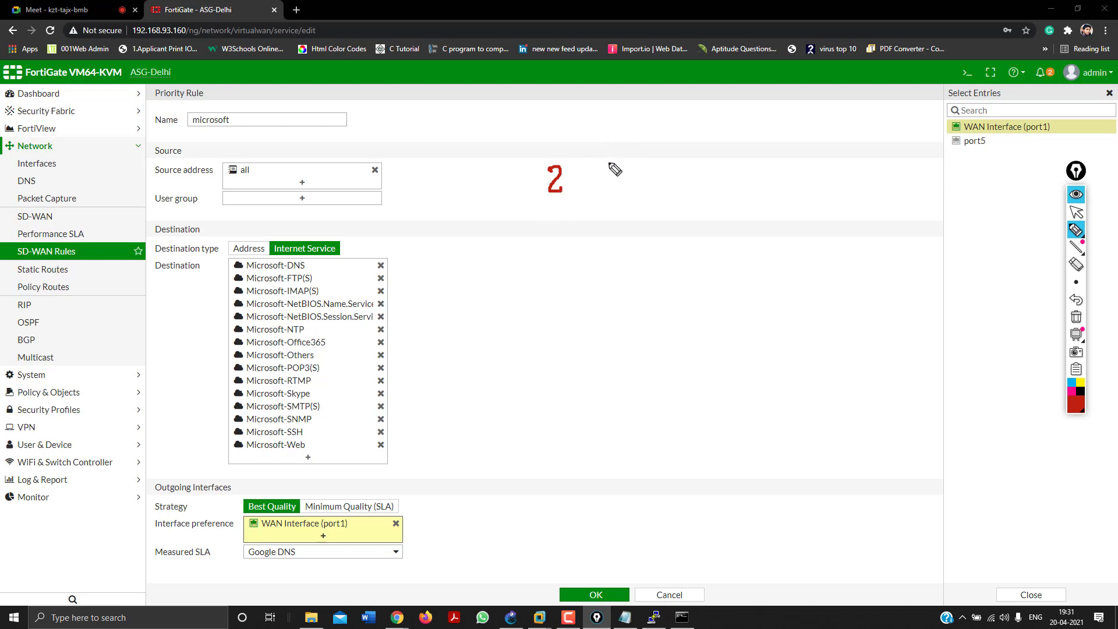
pyautogui.moveTo(606, 157); pyautogui.dragTo(644, 169)
pyautogui.moveTo(604, 208)
pyautogui.mouseDown()
pyautogui.moveTo(637, 222)
pyautogui.moveTo(717, 221)
pyautogui.moveTo(708, 216)
pyautogui.moveTo(708, 240)
pyautogui.mouseUp()
pyautogui.moveTo(631, 230)
pyautogui.mouseDown()
pyautogui.moveTo(632, 245)
pyautogui.moveTo(709, 241)
pyautogui.mouseUp()
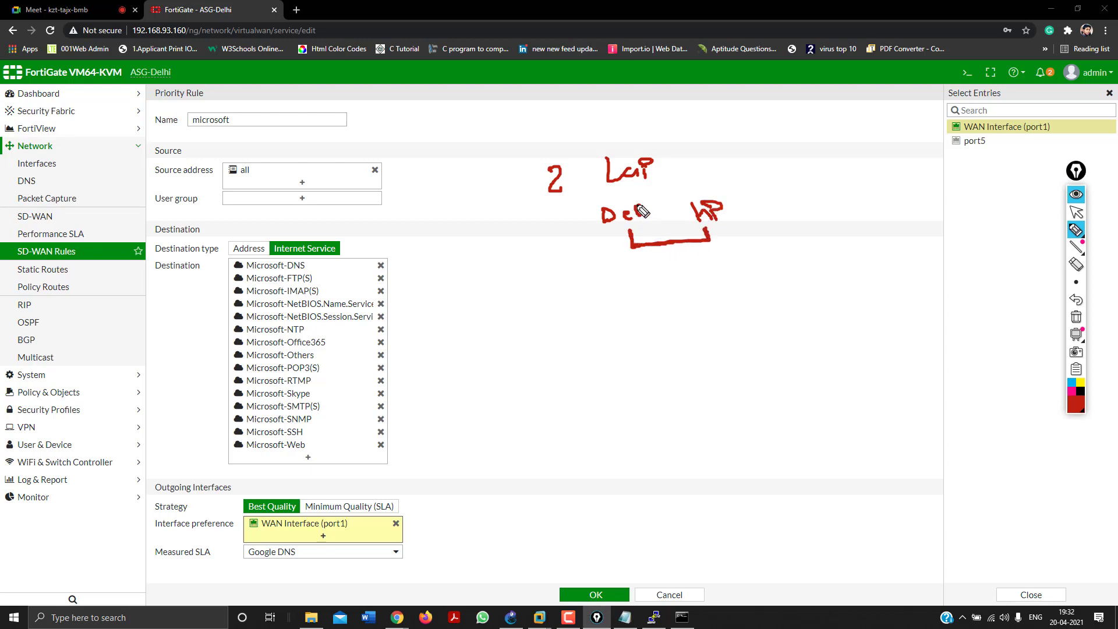
pyautogui.moveTo(637, 205); pyautogui.dragTo(644, 209)
pyautogui.moveTo(312, 532)
pyautogui.mouseDown()
pyautogui.moveTo(336, 543)
pyautogui.moveTo(304, 544)
pyautogui.moveTo(321, 524)
pyautogui.mouseUp()
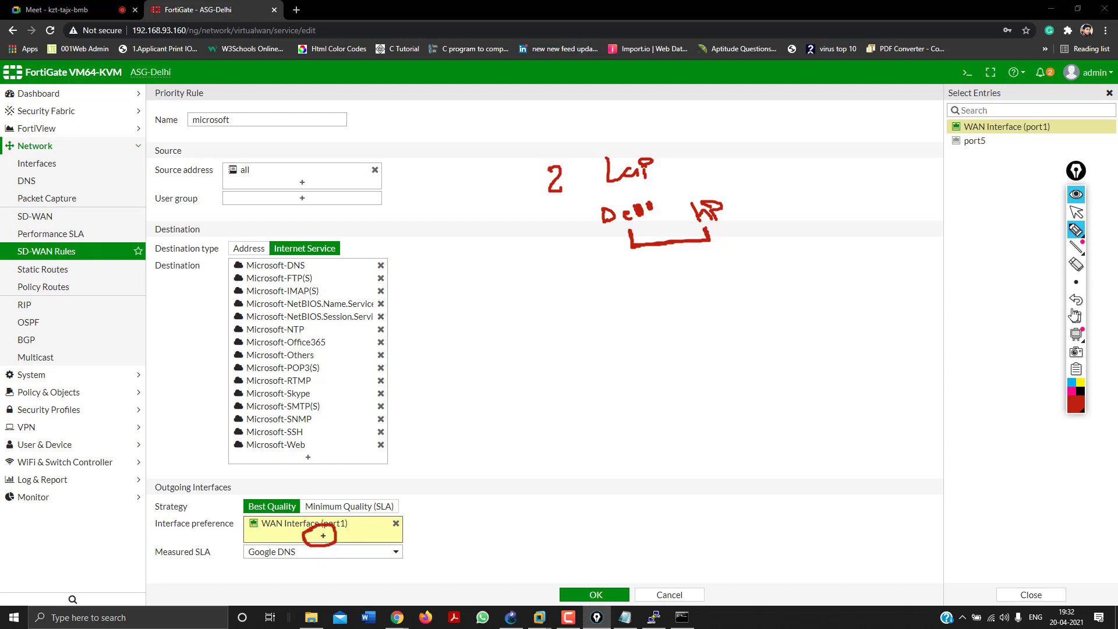
pyautogui.click(1076, 317)
pyautogui.click(1077, 214)
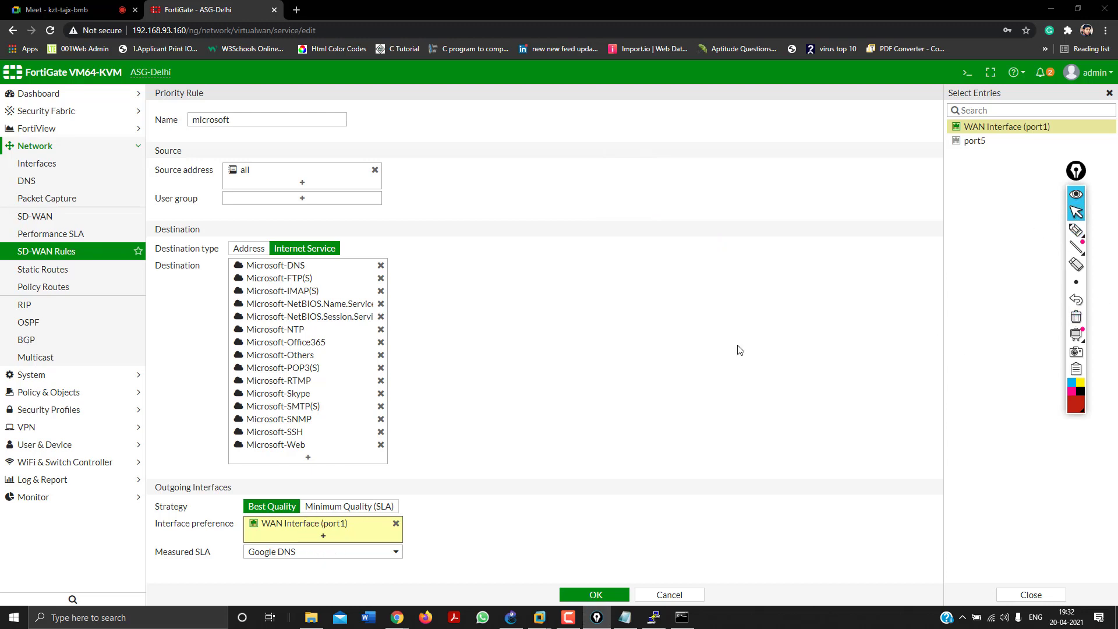
# Add port5 back, set the quality criteria to Latency, and save the rule.
pyautogui.click(323, 537)
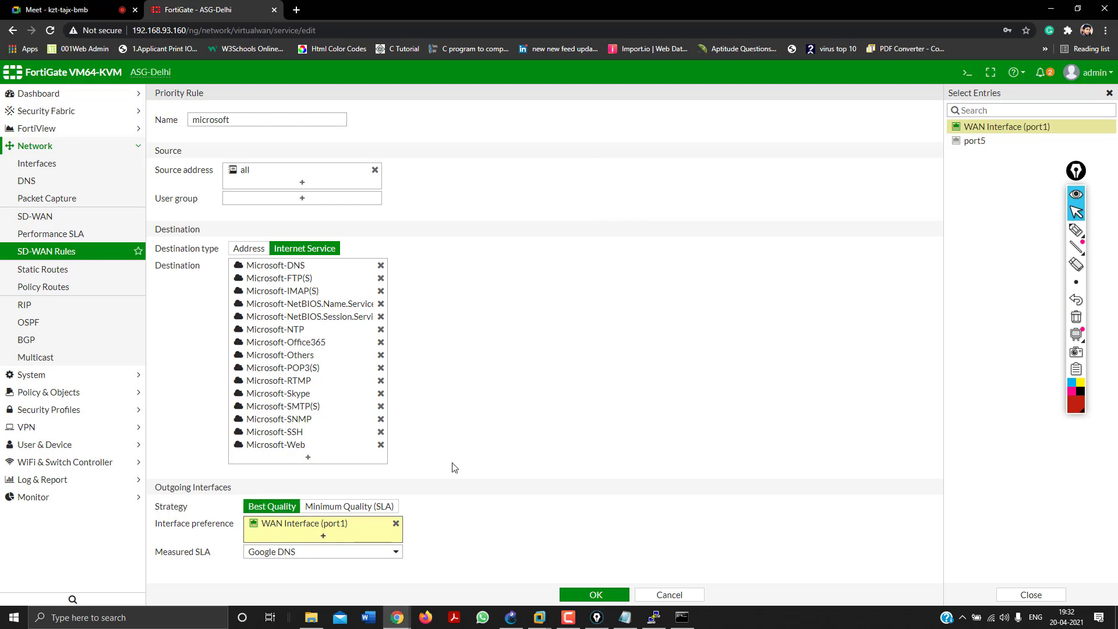
pyautogui.click(972, 142)
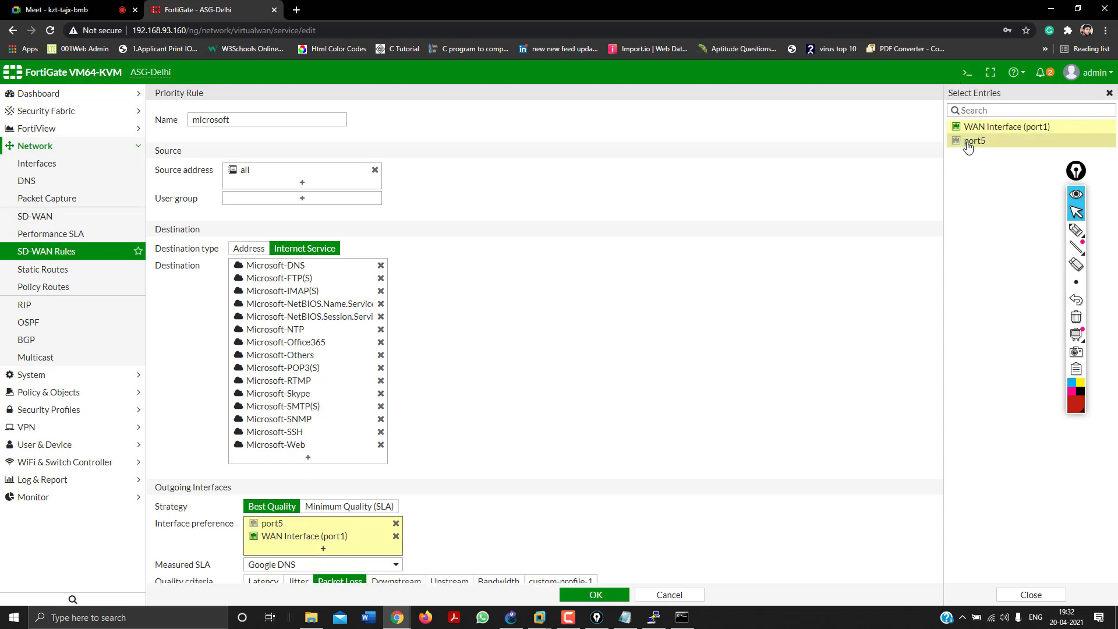
pyautogui.click(644, 339)
pyautogui.scroll(-1, 648, 338)
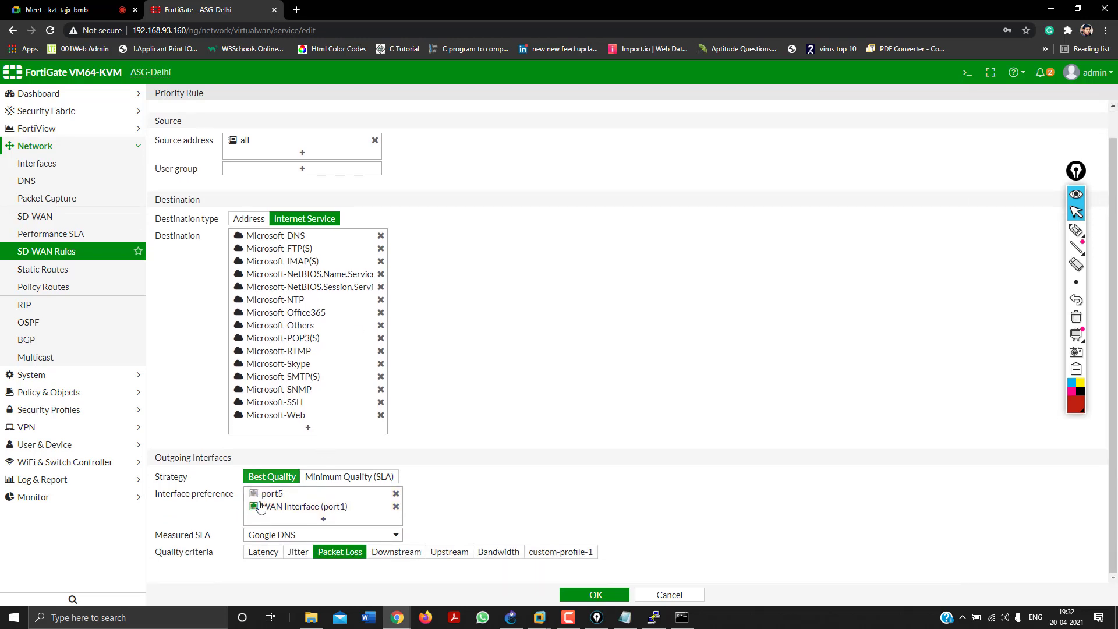
pyautogui.click(281, 554)
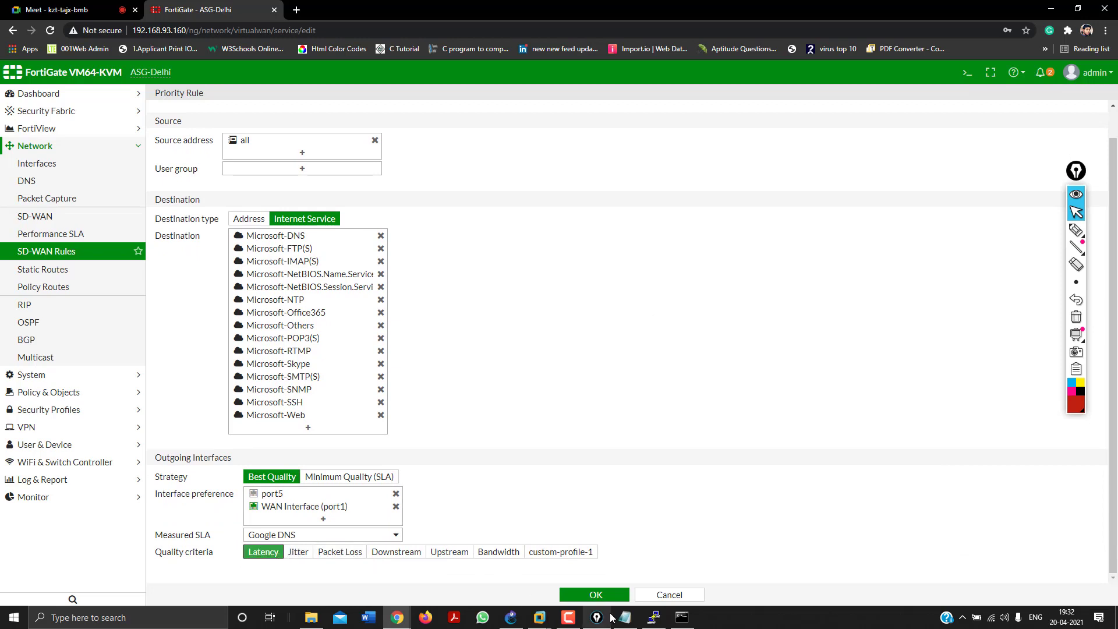
pyautogui.click(596, 595)
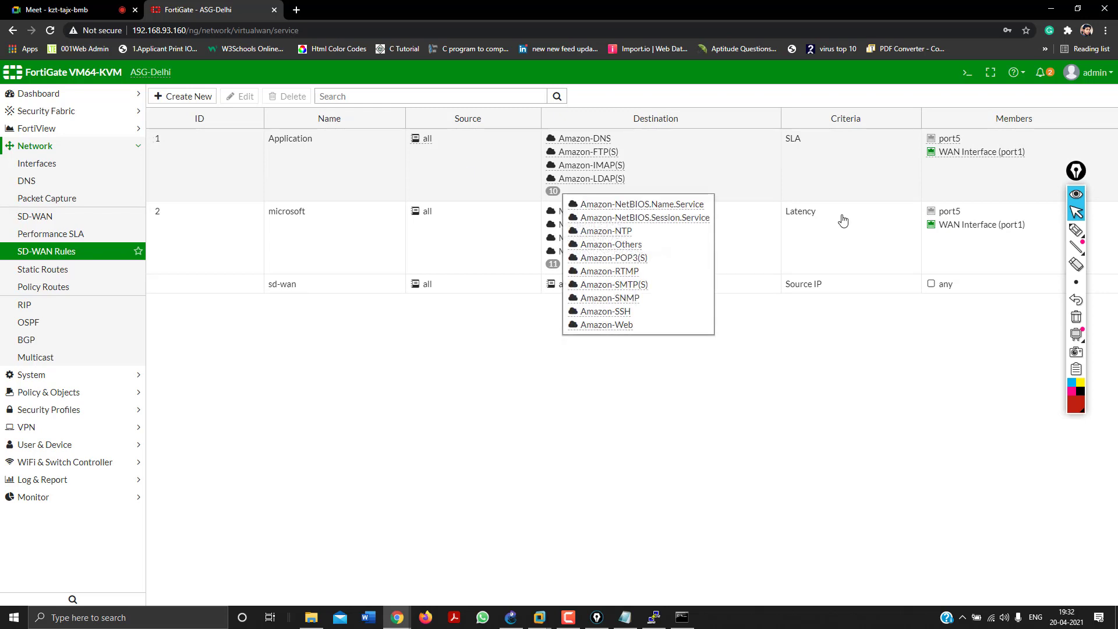
# Edit the Application rule to check its Minimum Quality (SLA) strategy and port5/port1 interfaces.
pyautogui.click(302, 253)
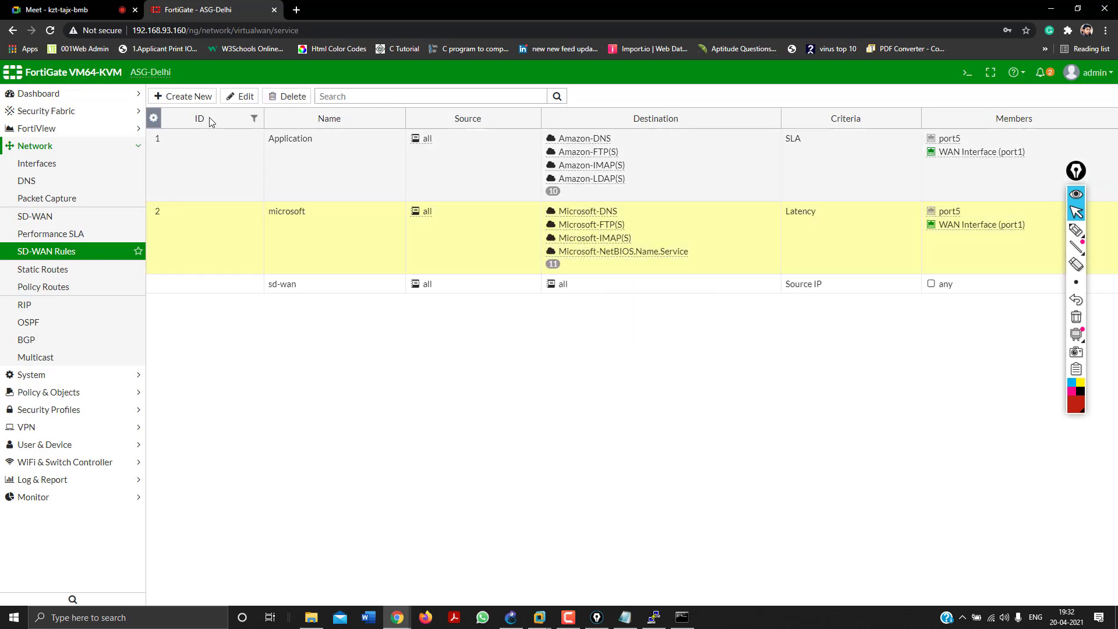
pyautogui.click(222, 166)
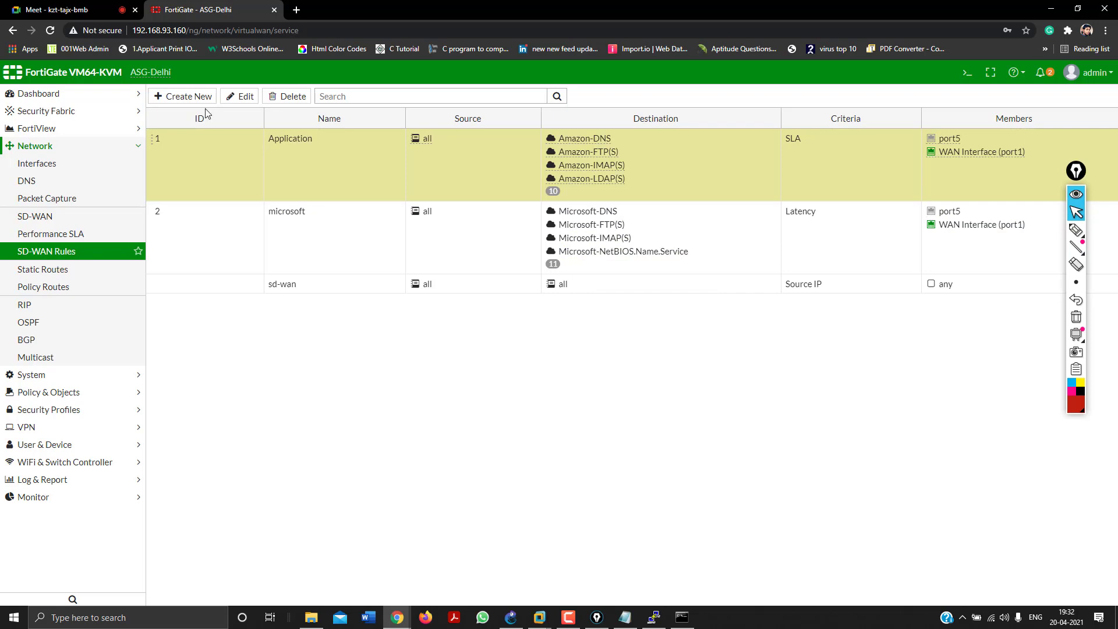
pyautogui.click(237, 98)
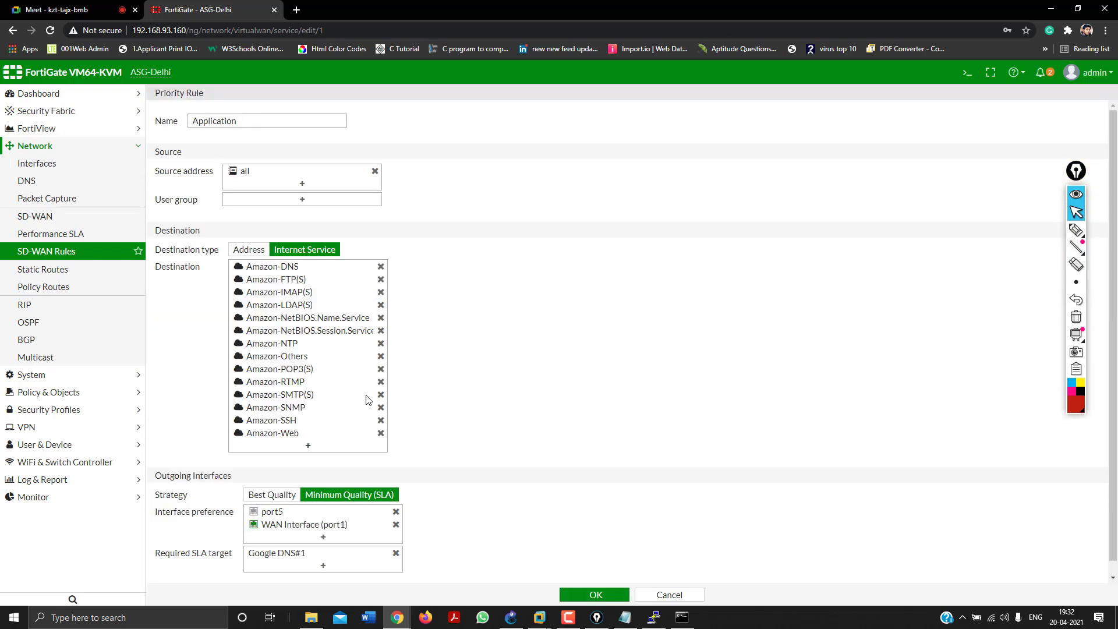
pyautogui.scroll(-1, 367, 399)
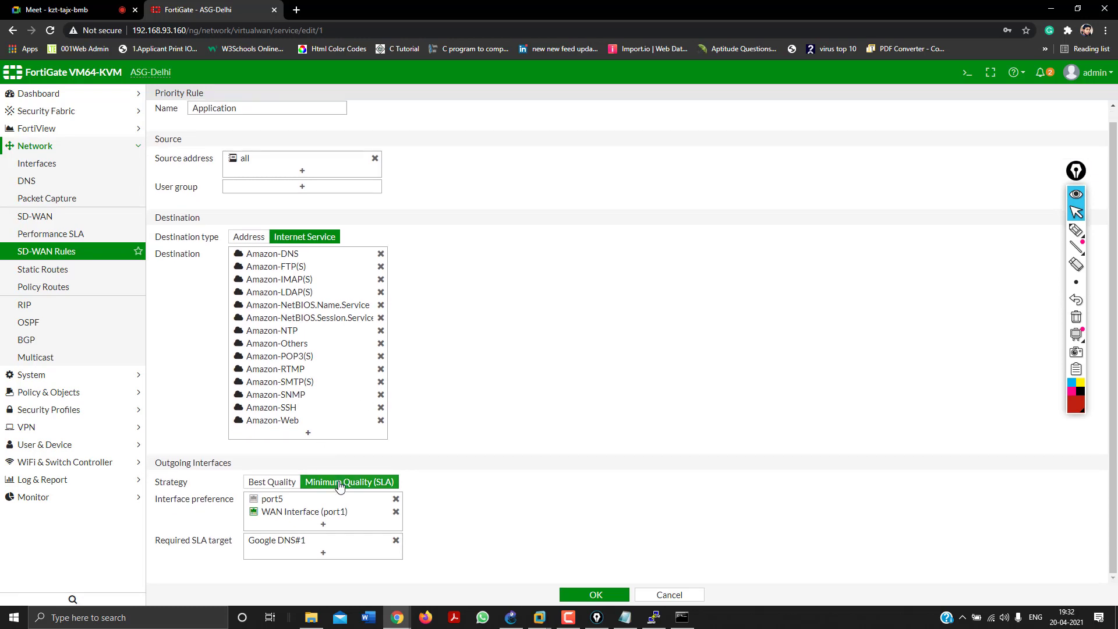
pyautogui.click(381, 488)
pyautogui.click(375, 527)
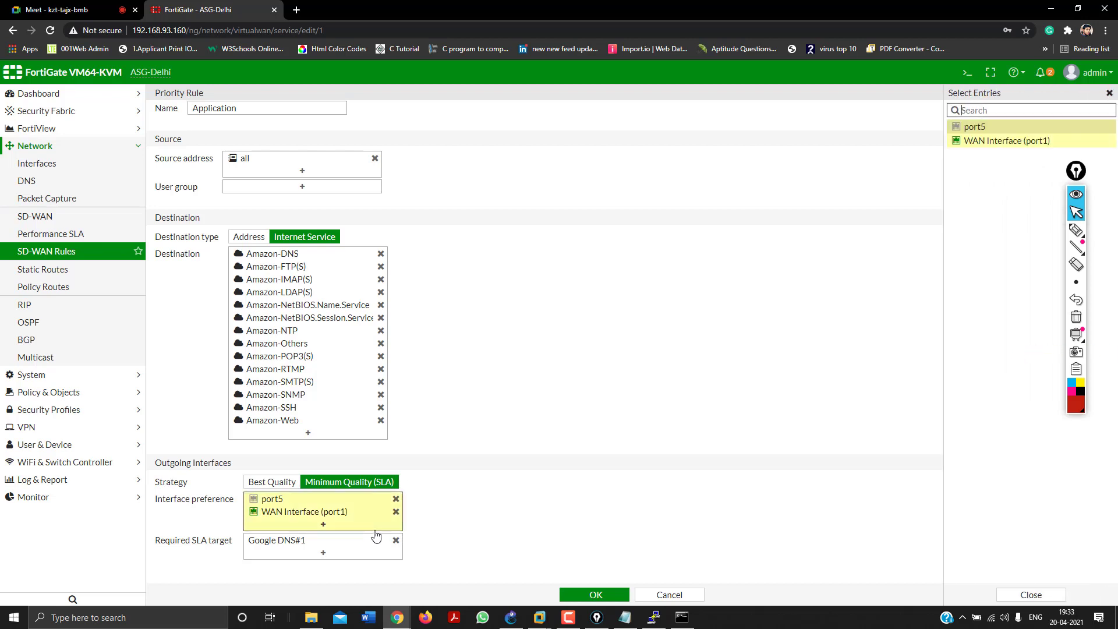
pyautogui.click(460, 482)
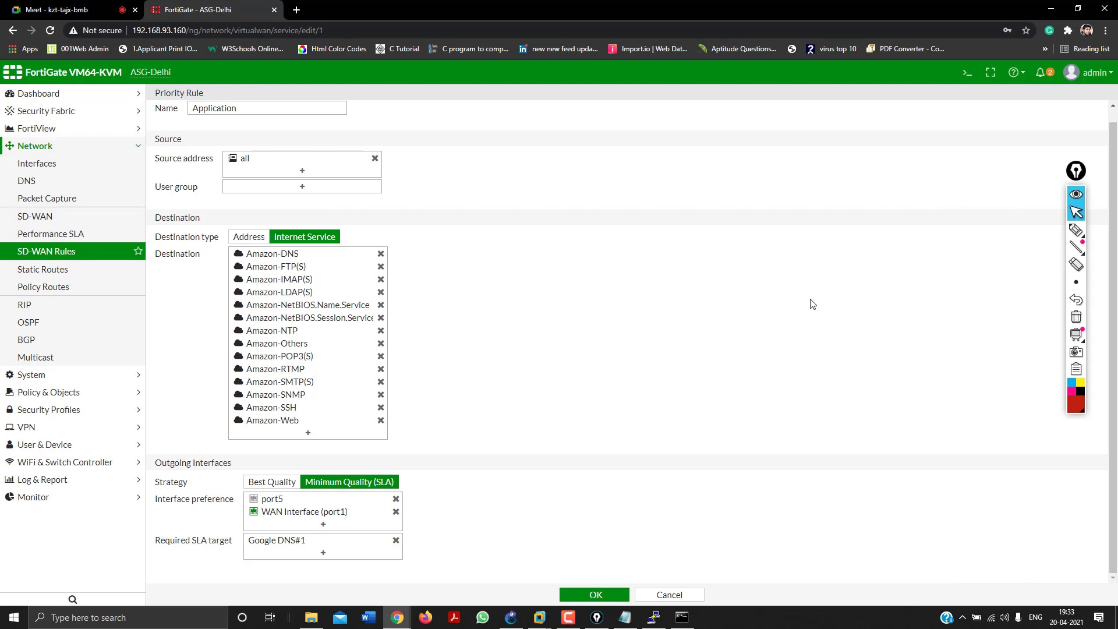
pyautogui.click(1076, 230)
pyautogui.moveTo(556, 296)
pyautogui.mouseDown()
pyautogui.moveTo(584, 290)
pyautogui.moveTo(559, 302)
pyautogui.mouseUp()
pyautogui.moveTo(588, 292); pyautogui.dragTo(610, 294)
pyautogui.moveTo(825, 259)
pyautogui.mouseDown()
pyautogui.moveTo(843, 279)
pyautogui.moveTo(842, 252)
pyautogui.mouseUp()
pyautogui.click(842, 260)
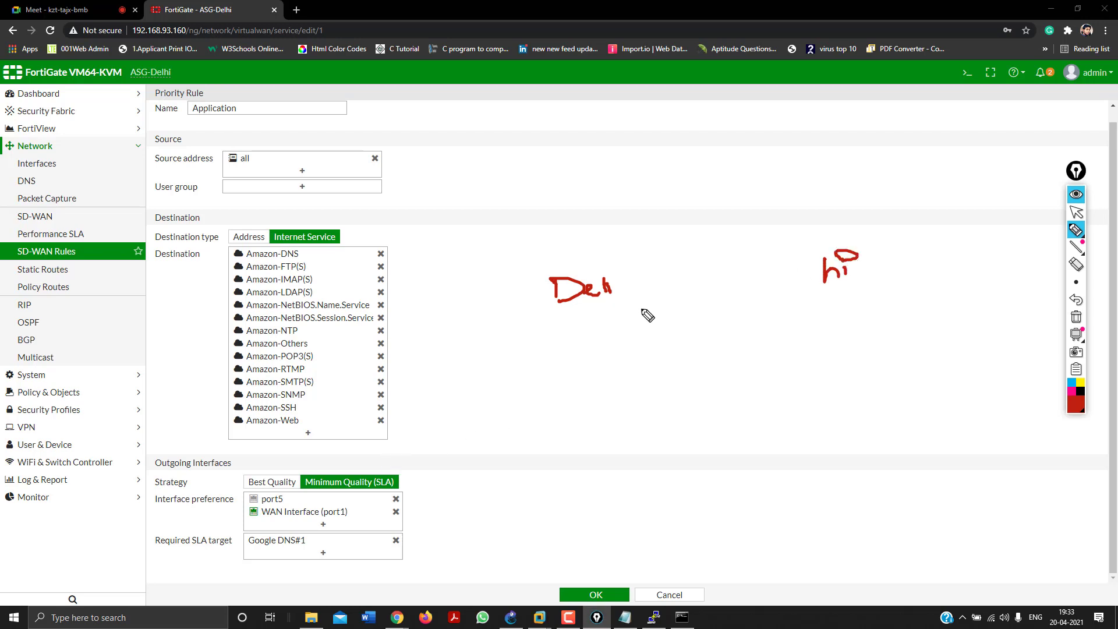
pyautogui.moveTo(573, 328); pyautogui.dragTo(556, 345)
pyautogui.moveTo(611, 319)
pyautogui.mouseDown()
pyautogui.moveTo(594, 339)
pyautogui.moveTo(634, 334)
pyautogui.mouseUp()
pyautogui.moveTo(830, 307)
pyautogui.mouseDown()
pyautogui.moveTo(855, 319)
pyautogui.moveTo(826, 331)
pyautogui.mouseUp()
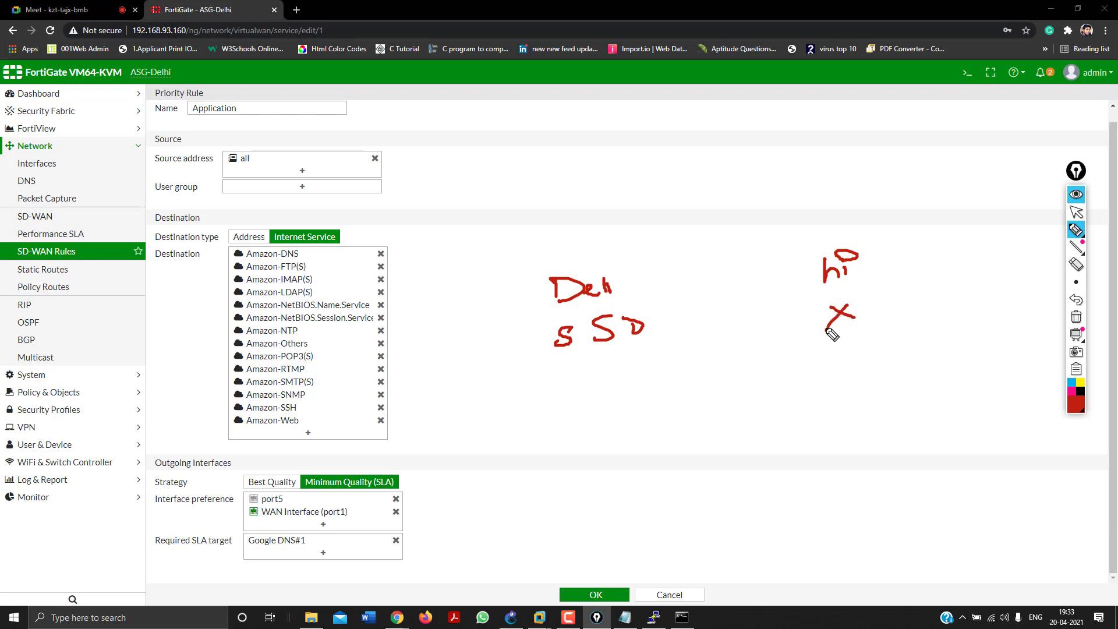
pyautogui.moveTo(598, 245); pyautogui.dragTo(612, 361)
pyautogui.moveTo(517, 260); pyautogui.dragTo(568, 354)
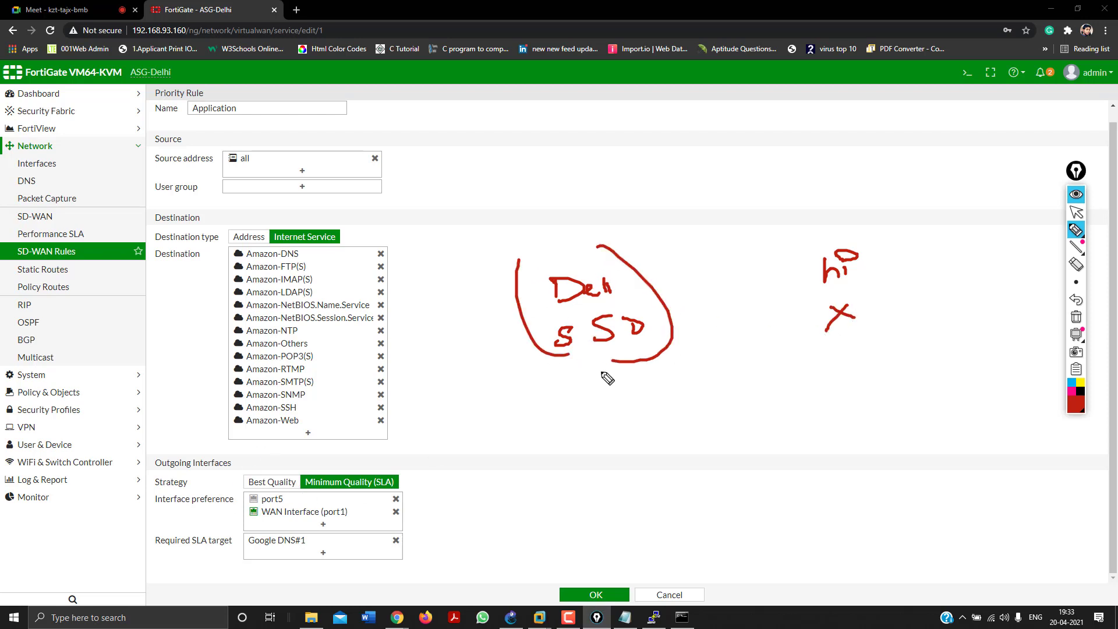
pyautogui.moveTo(635, 372)
pyautogui.mouseDown()
pyautogui.moveTo(571, 378)
pyautogui.moveTo(632, 402)
pyautogui.moveTo(594, 429)
pyautogui.mouseUp()
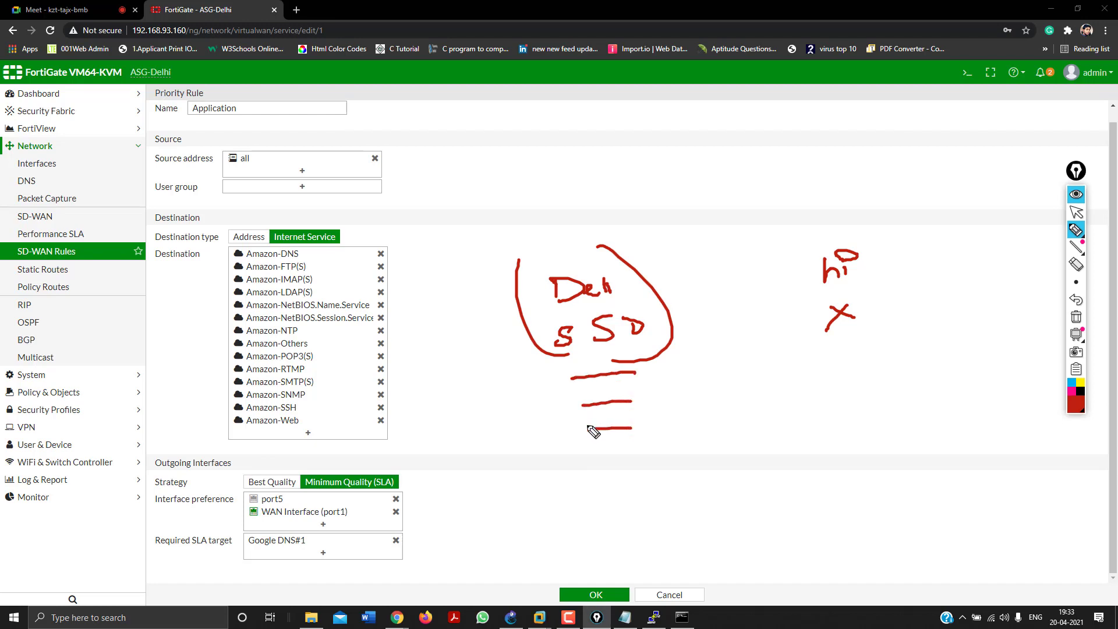
pyautogui.moveTo(885, 346); pyautogui.dragTo(844, 348)
pyautogui.moveTo(886, 374)
pyautogui.mouseDown()
pyautogui.moveTo(859, 376)
pyautogui.moveTo(904, 389)
pyautogui.mouseUp()
pyautogui.moveTo(901, 407); pyautogui.dragTo(868, 411)
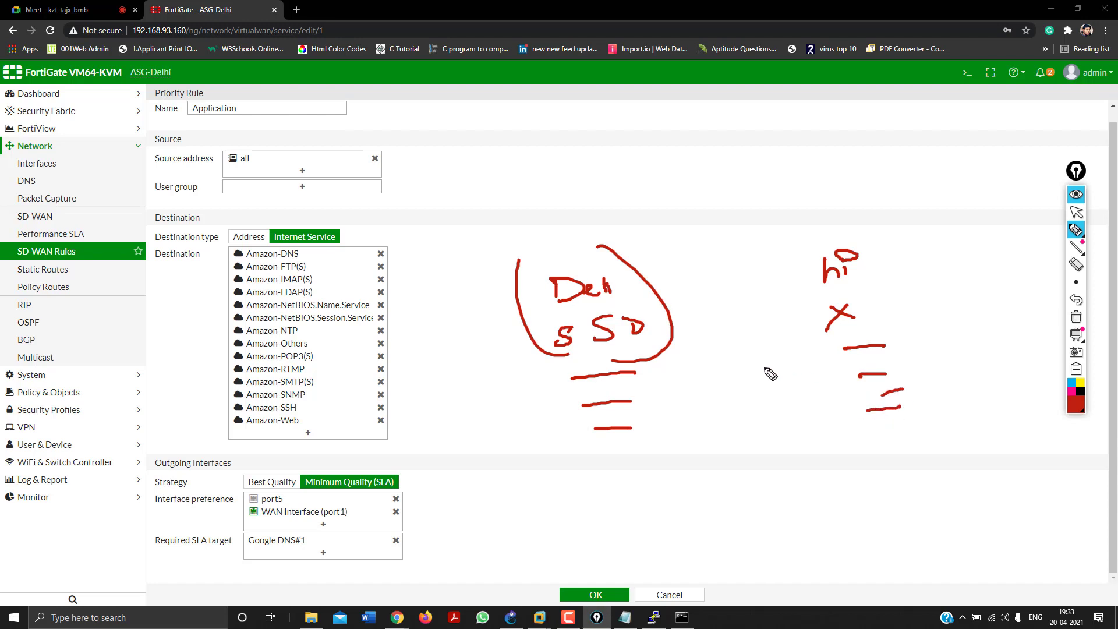
pyautogui.moveTo(747, 361); pyautogui.dragTo(793, 312)
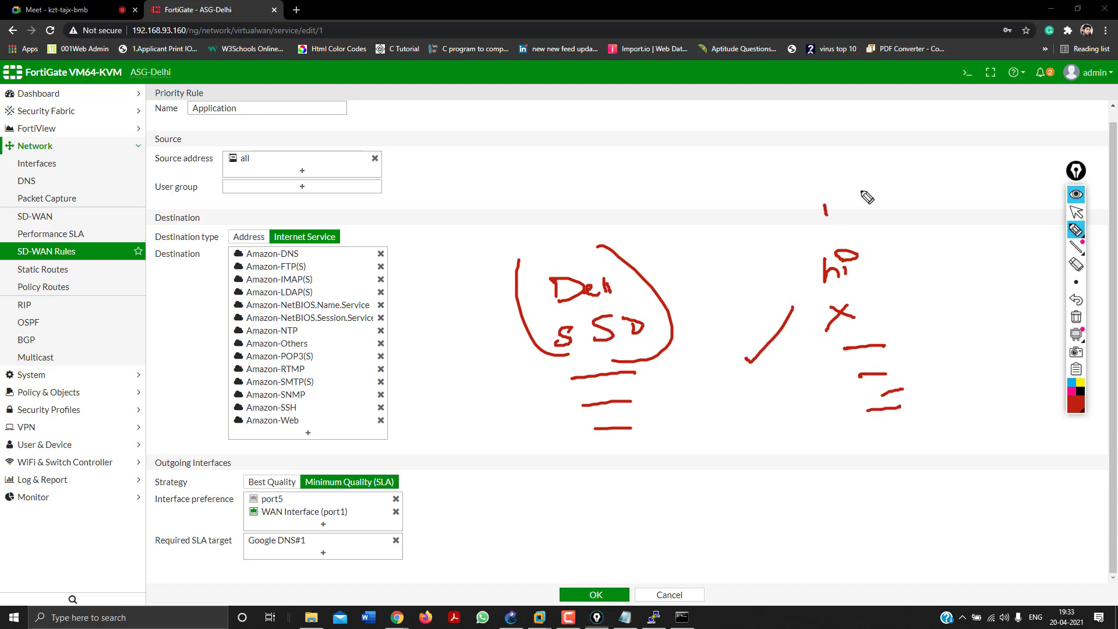
pyautogui.moveTo(824, 205)
pyautogui.mouseDown()
pyautogui.moveTo(872, 170)
pyautogui.moveTo(827, 156)
pyautogui.mouseUp()
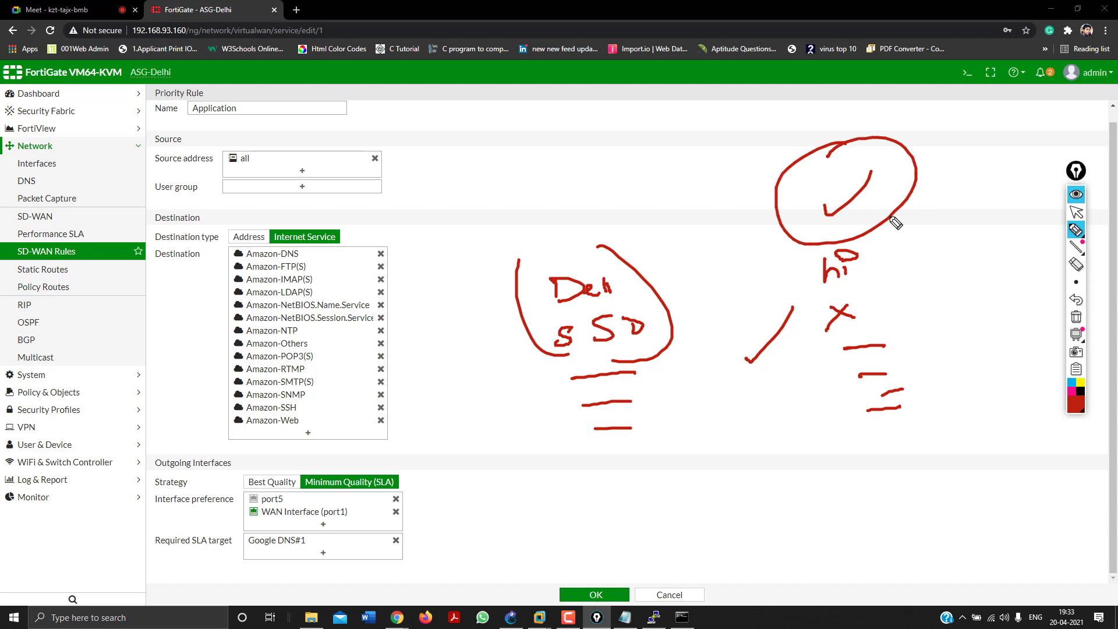
pyautogui.moveTo(774, 122); pyautogui.dragTo(877, 79)
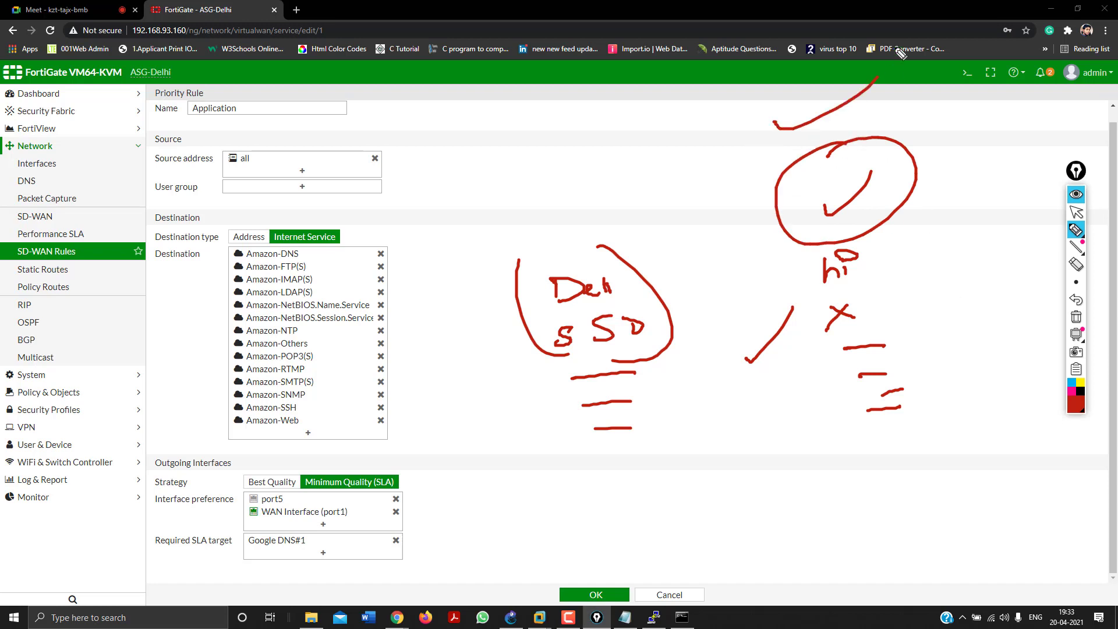
pyautogui.click(1077, 317)
# Save the Application rule and drag it below the microsoft rule in the order.
pyautogui.click(1075, 214)
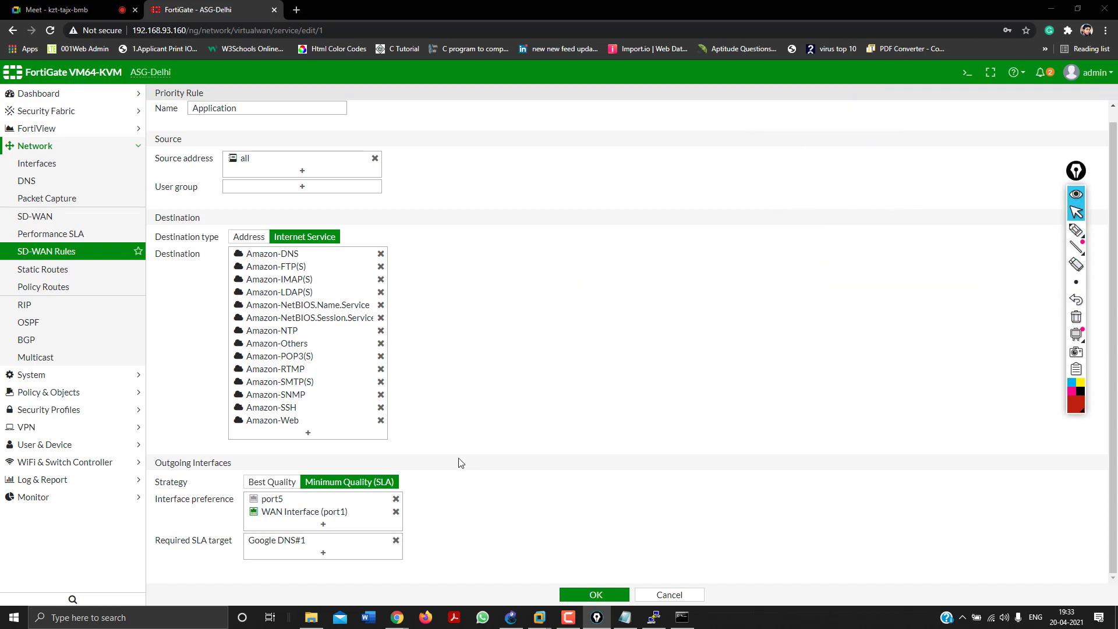
pyautogui.click(583, 594)
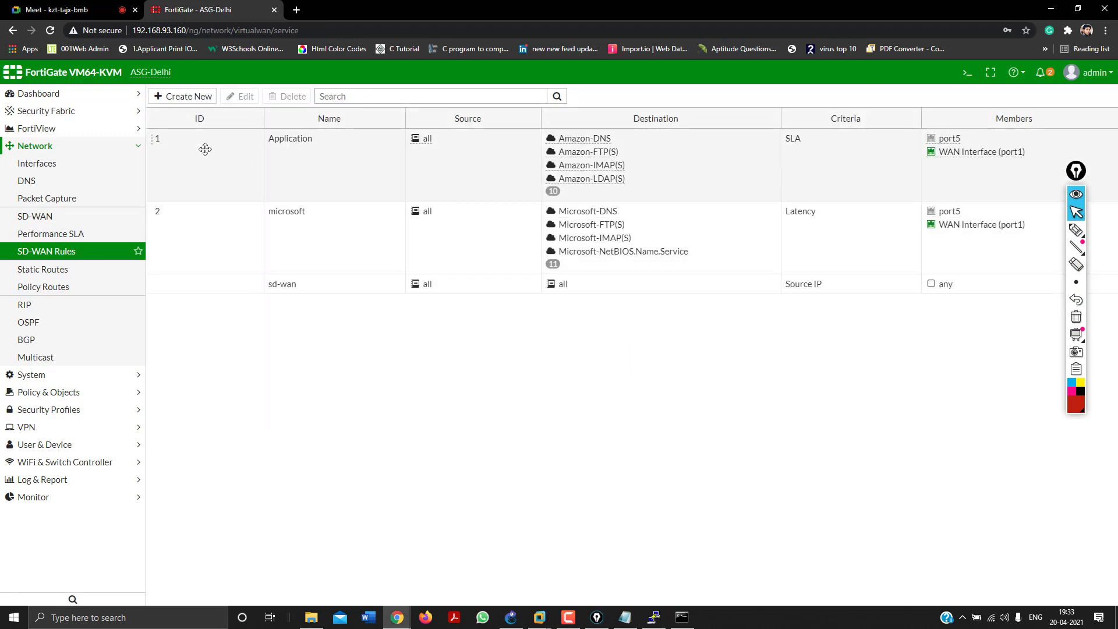
pyautogui.click(206, 149)
pyautogui.moveTo(205, 149); pyautogui.dragTo(207, 318)
pyautogui.moveTo(192, 212); pyautogui.dragTo(198, 142)
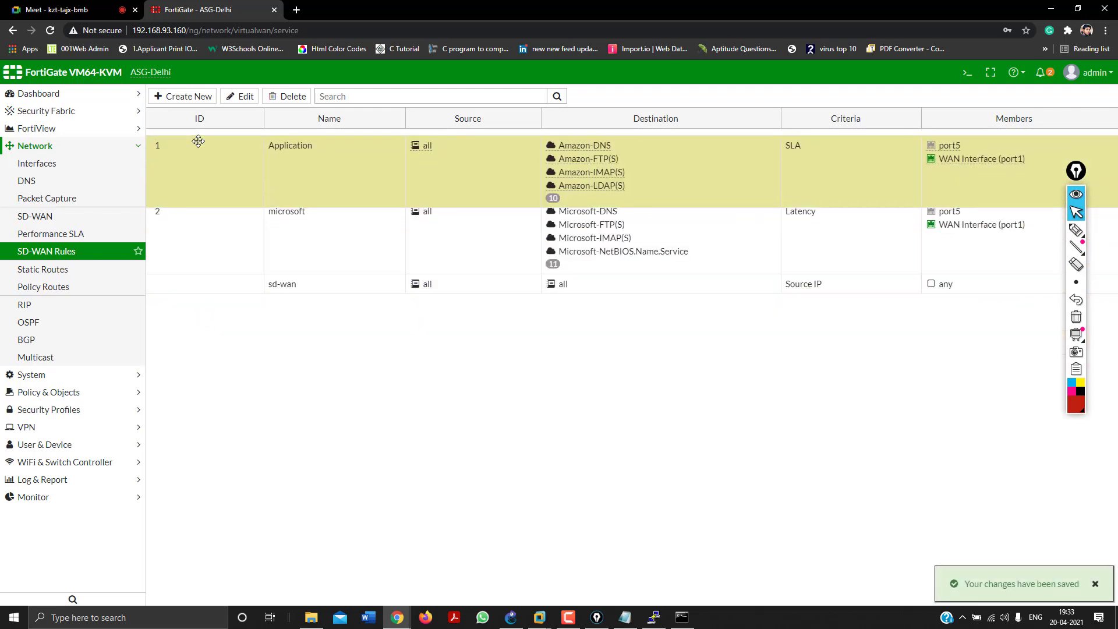
pyautogui.moveTo(199, 181)
pyautogui.mouseDown()
pyautogui.moveTo(210, 220)
pyautogui.moveTo(212, 142)
pyautogui.moveTo(205, 192)
pyautogui.mouseUp()
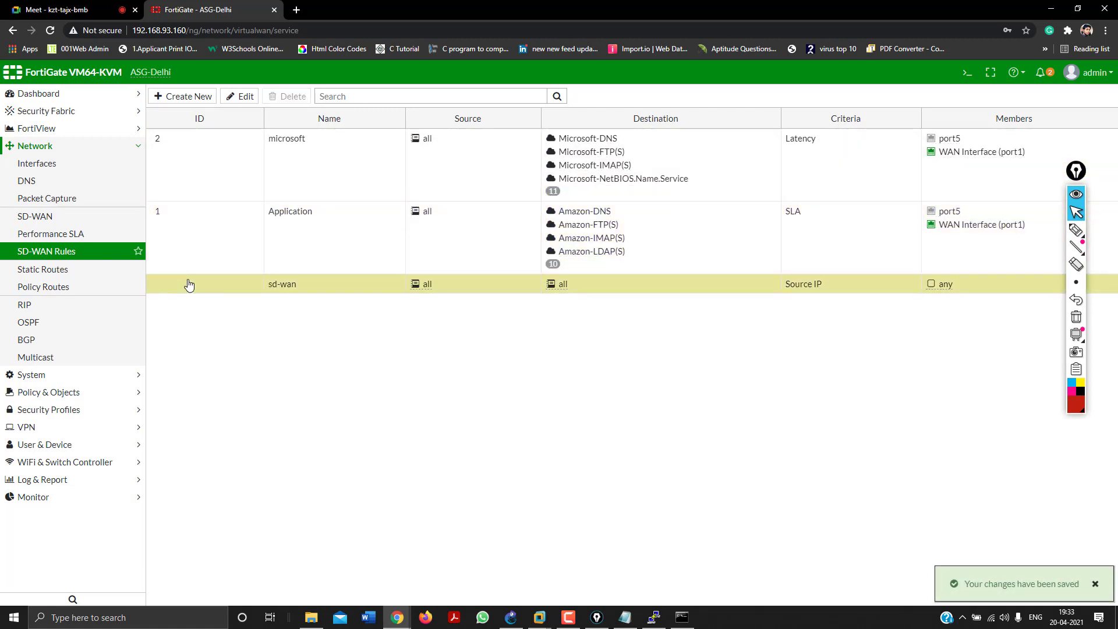
pyautogui.moveTo(192, 210)
pyautogui.mouseDown()
pyautogui.moveTo(197, 188)
pyautogui.moveTo(191, 227)
pyautogui.moveTo(198, 141)
pyautogui.moveTo(207, 200)
pyautogui.mouseUp()
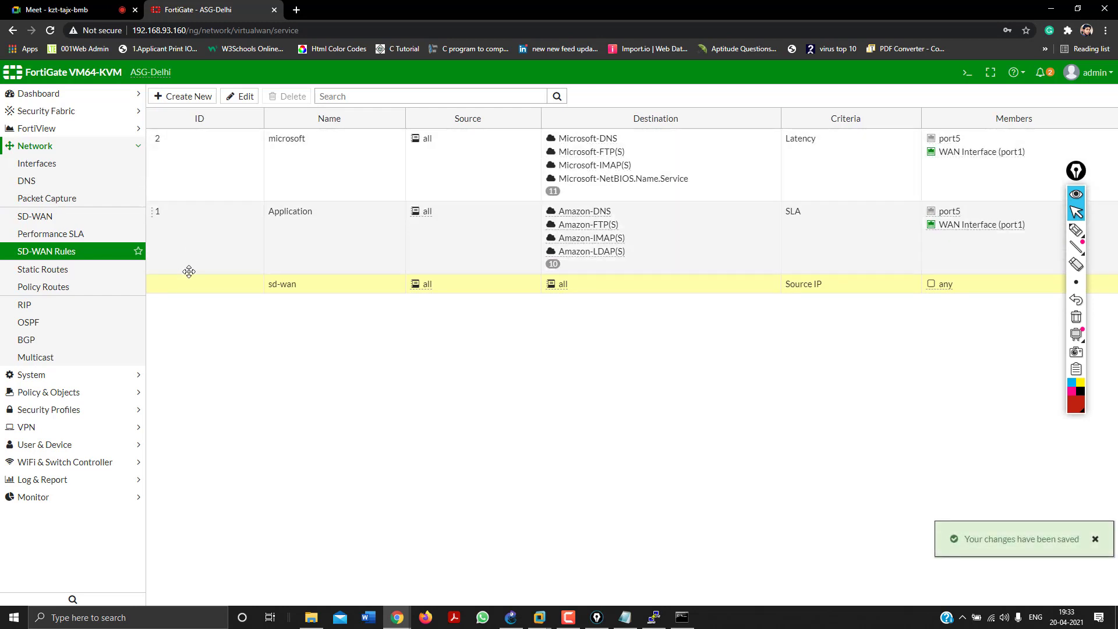
# Reload the SD-WAN rules list and open the microsoft rule for editing.
pyautogui.click(80, 258)
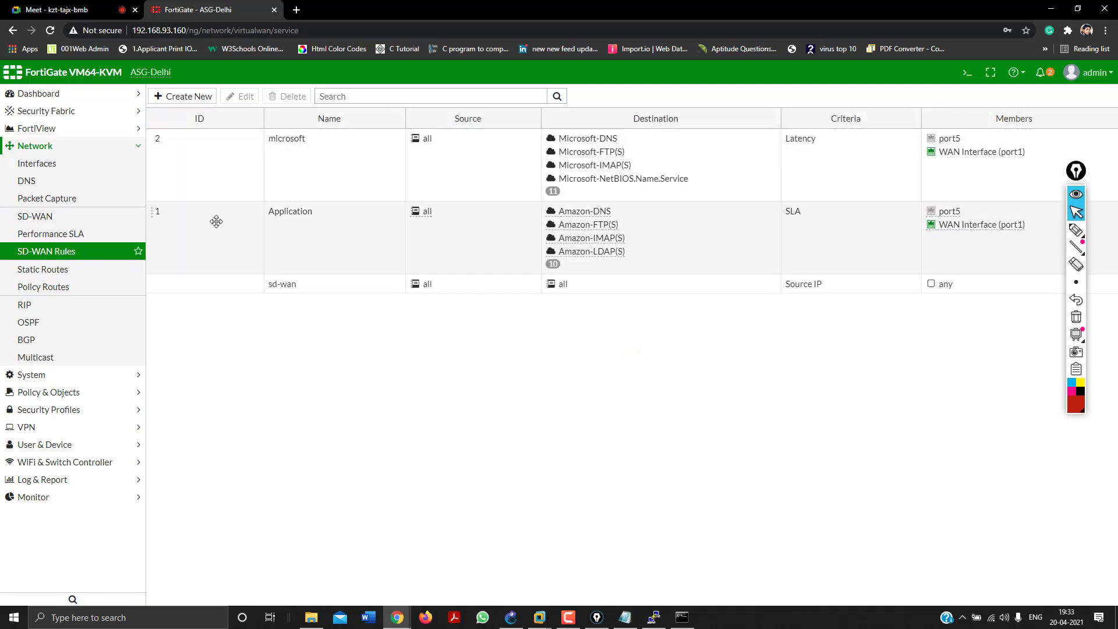
pyautogui.doubleClick(207, 165)
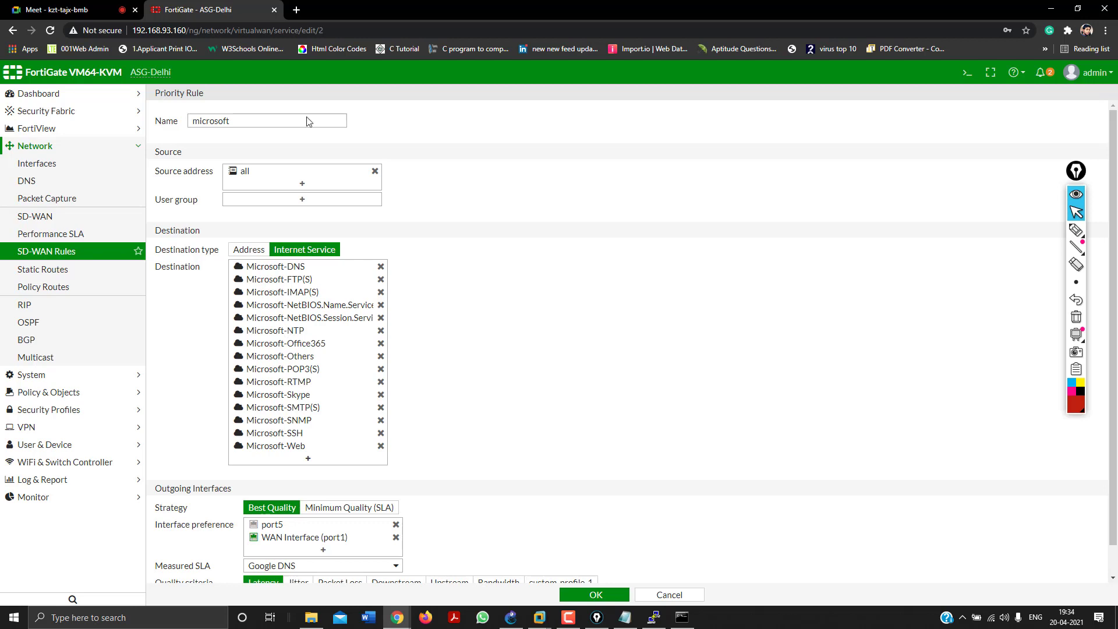
pyautogui.click(296, 10)
# Browse to 114.143.222.66 and log in as admin with read-write access.
pyautogui.write('11')
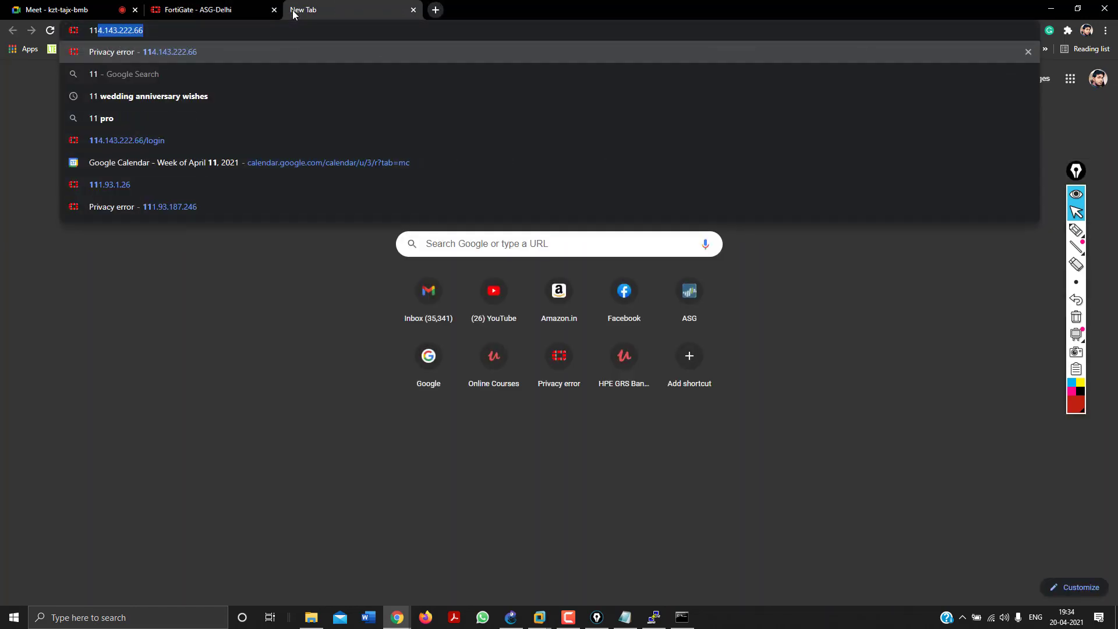
pyautogui.press('Return')
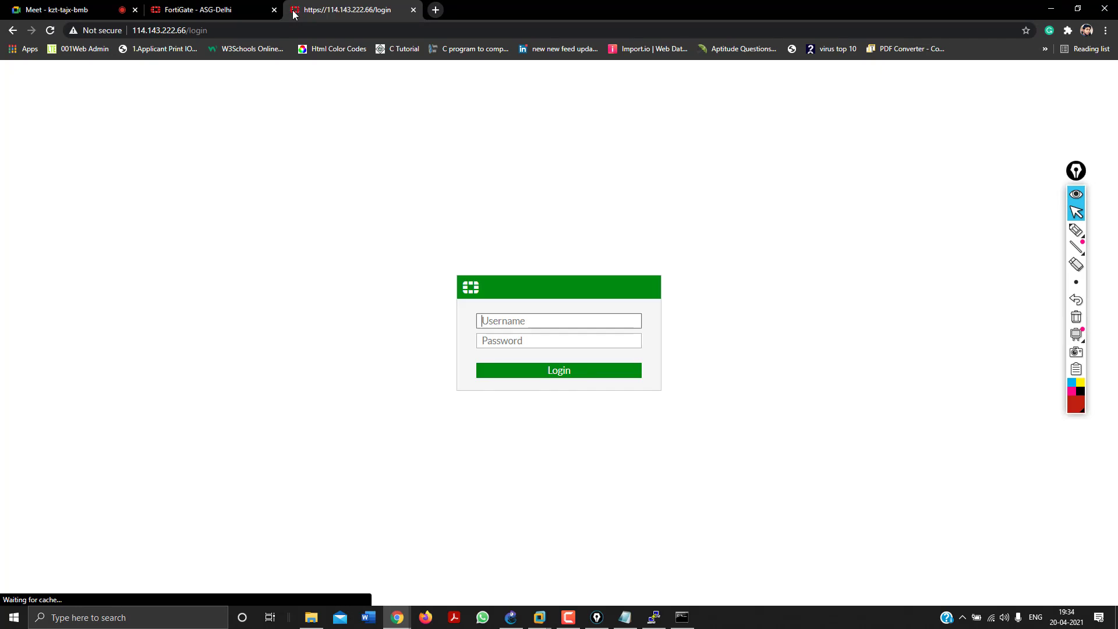
pyautogui.write('admin')
pyautogui.press('Tab')
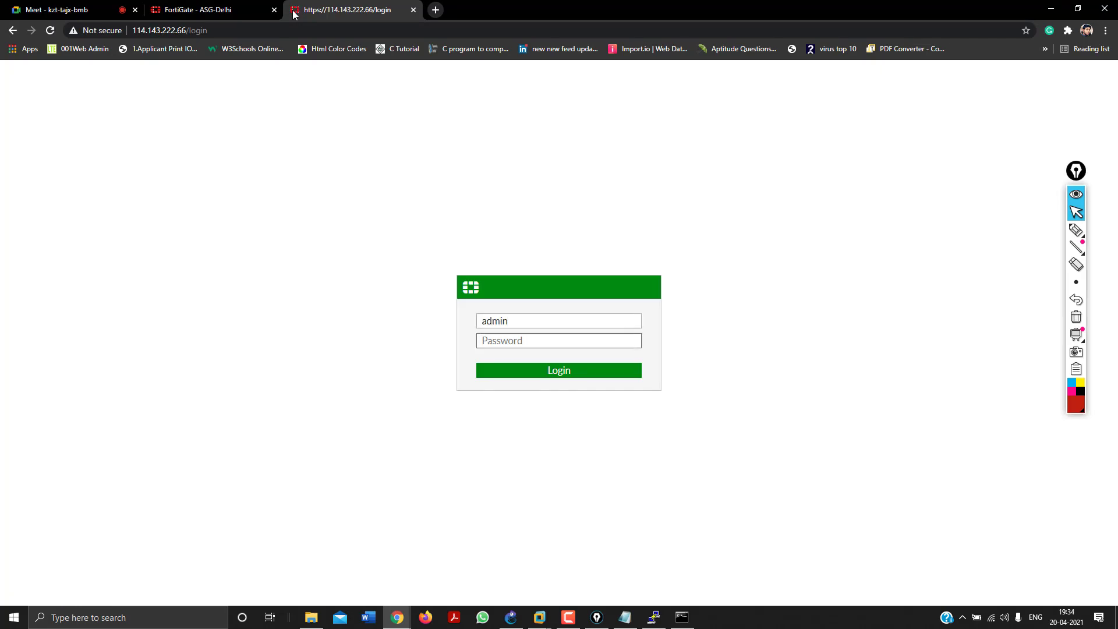
pyautogui.write('a')
pyautogui.press('Return')
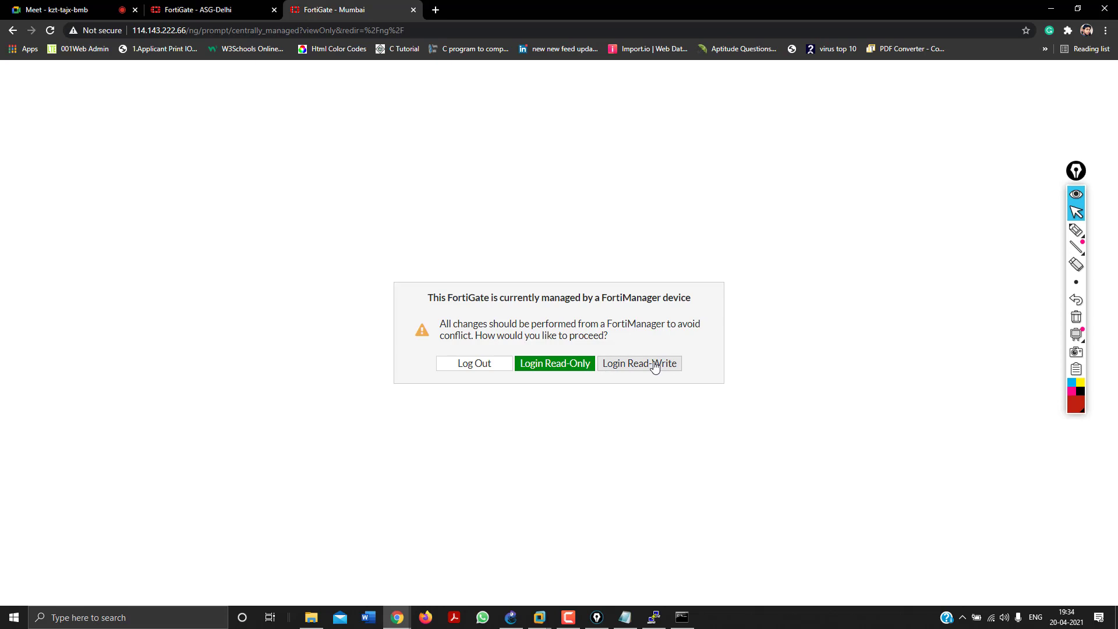
pyautogui.click(656, 367)
pyautogui.click(599, 386)
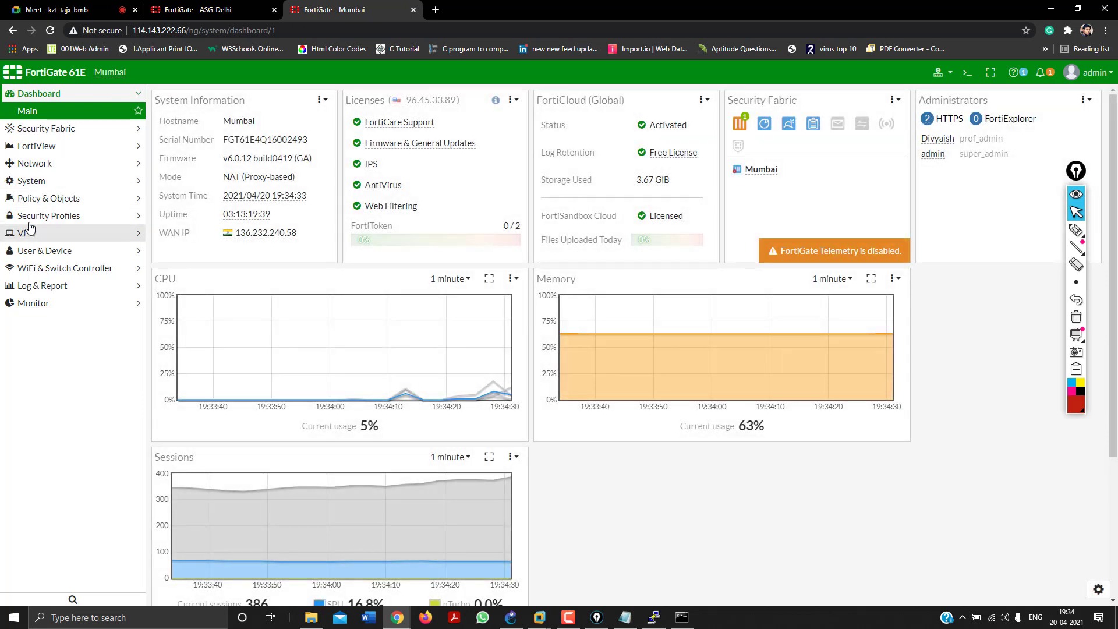
# Open Network > SD-WAN Rules, review the sharepoint, BrightstarCloud, internet and VC rules, then edit sharepoint.
pyautogui.click(40, 164)
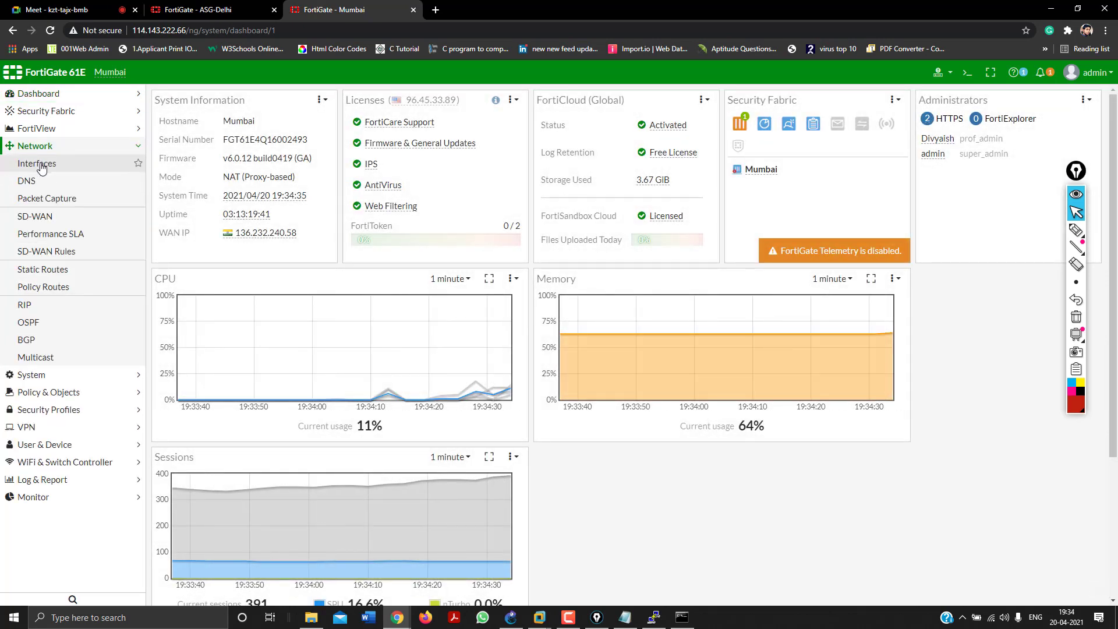
pyautogui.click(69, 254)
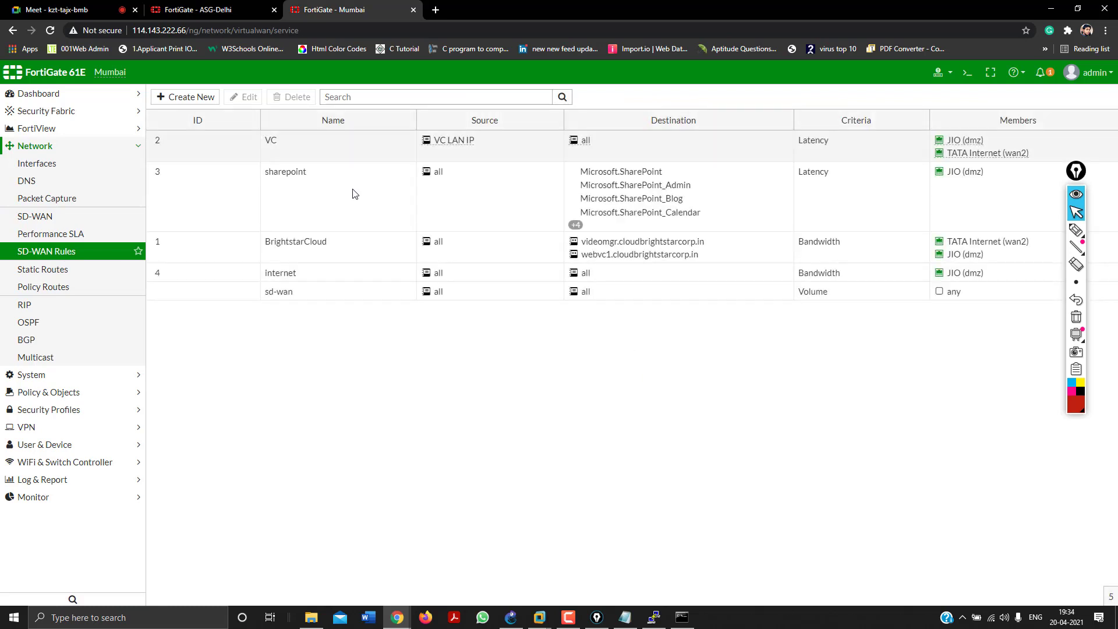
pyautogui.click(326, 194)
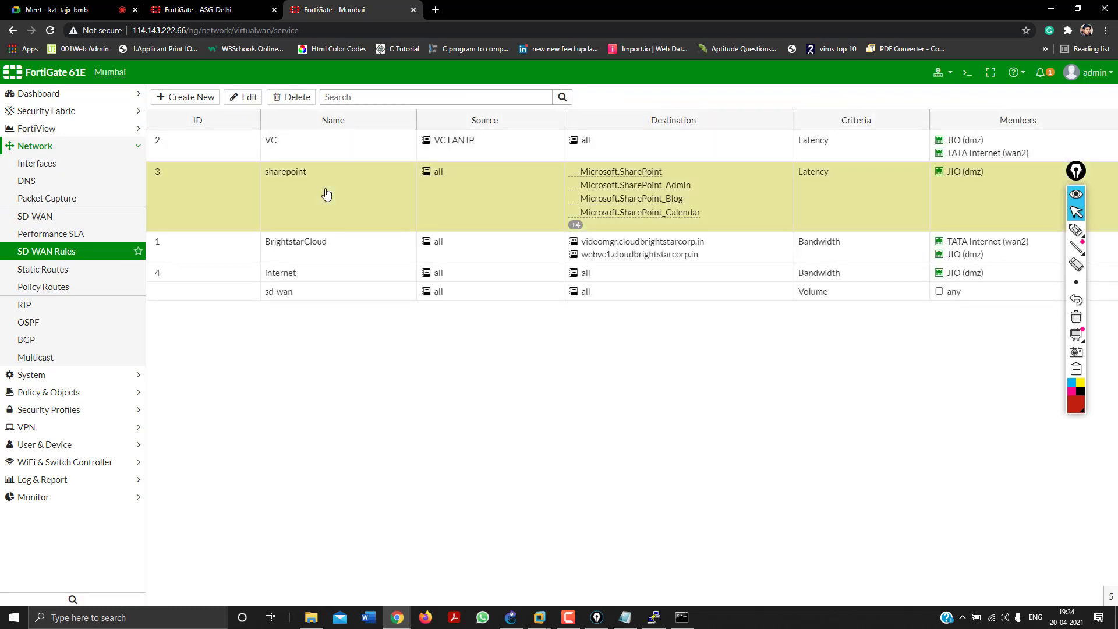
pyautogui.click(344, 244)
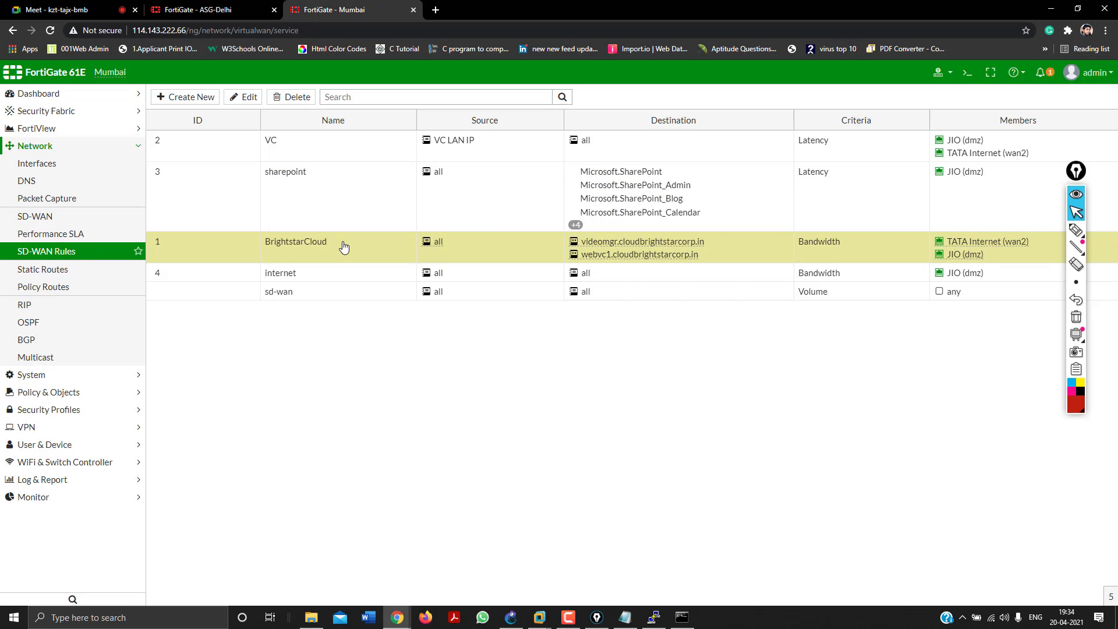
pyautogui.click(351, 274)
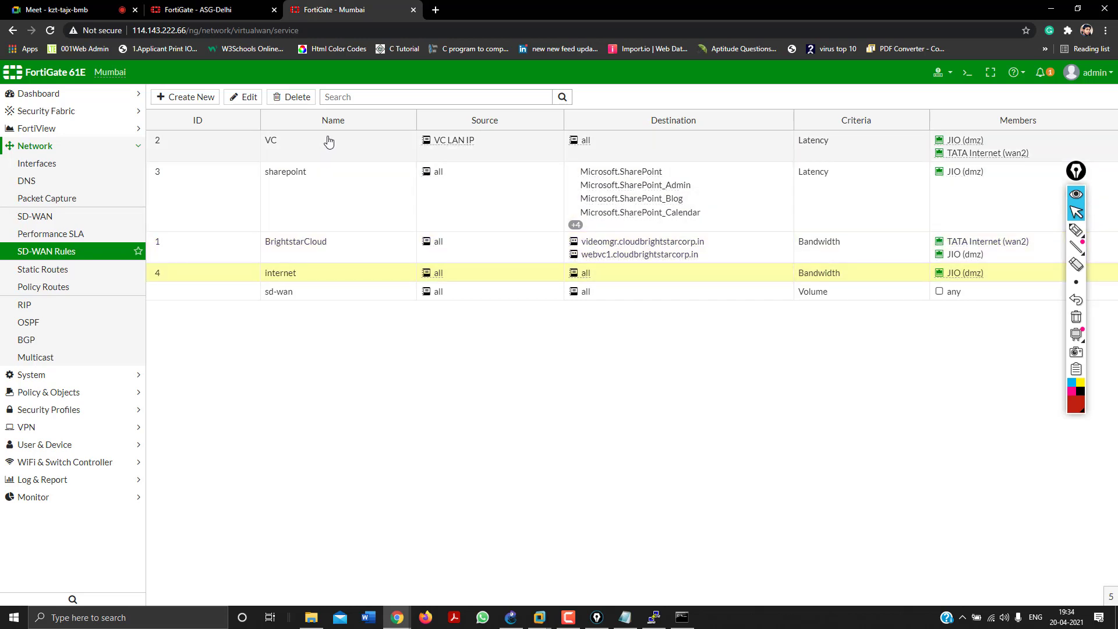
pyautogui.click(326, 142)
pyautogui.click(334, 196)
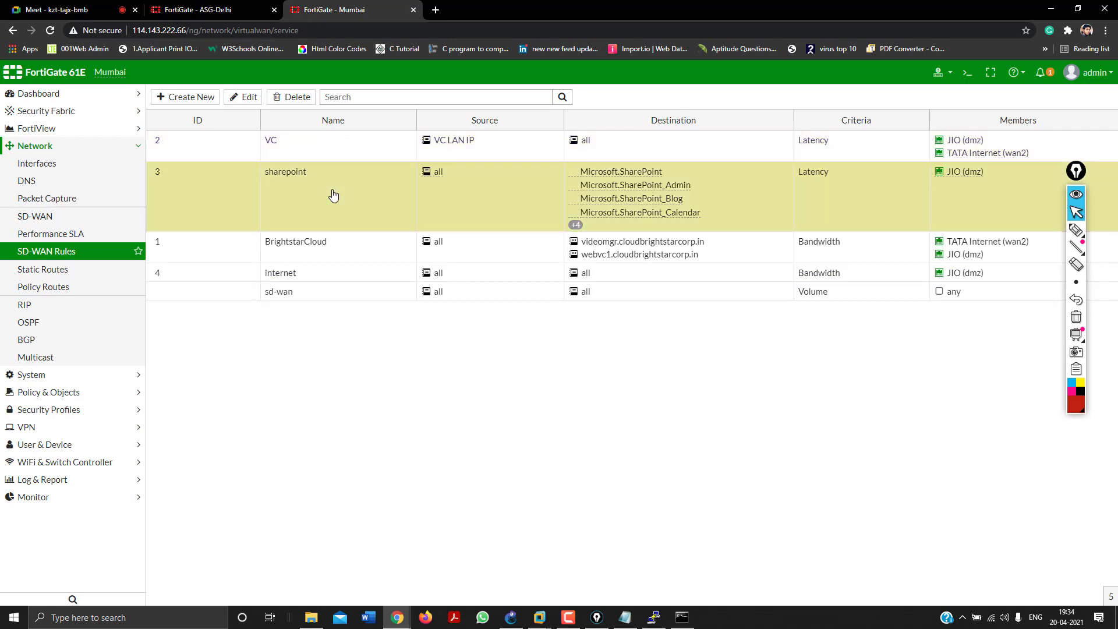
pyautogui.doubleClick(334, 196)
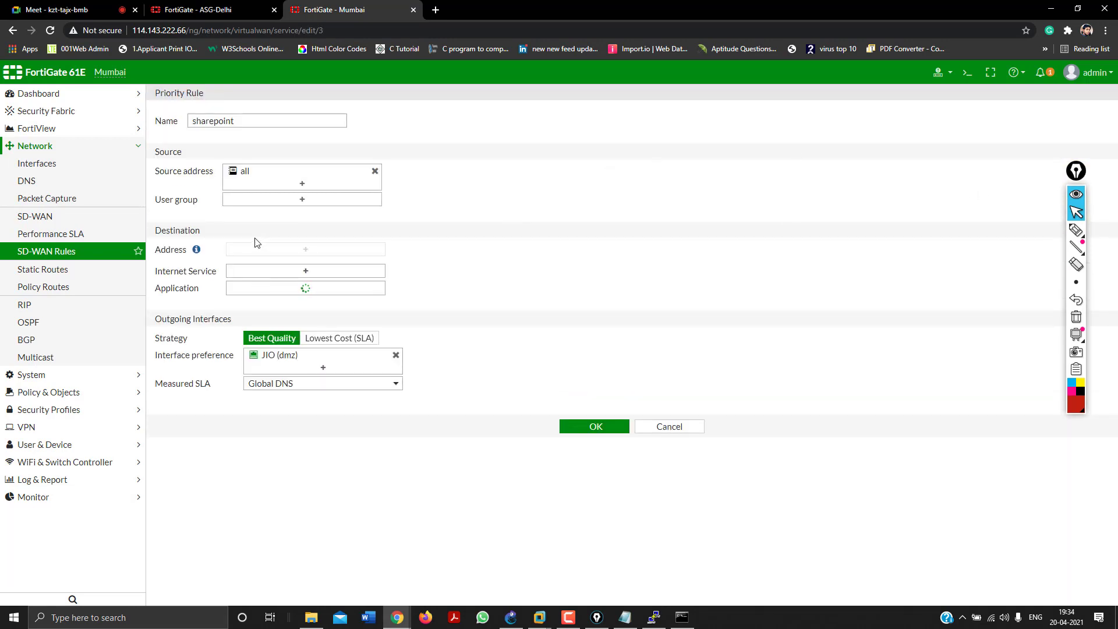
# Clear the internet service search and list firewall applications for the sharepoint rule.
pyautogui.click(267, 272)
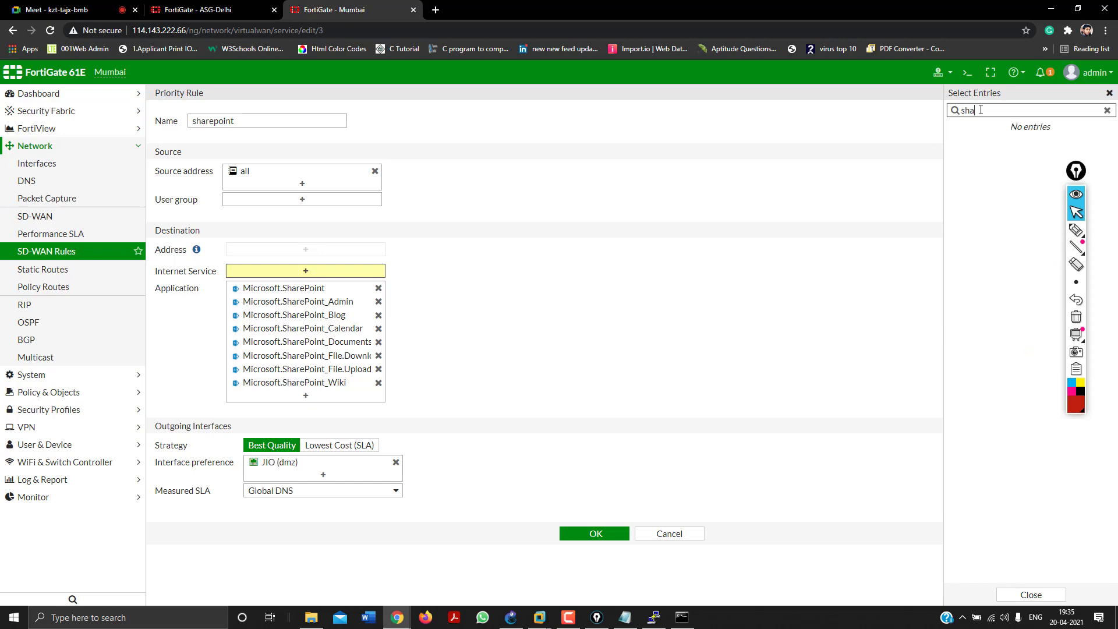
pyautogui.press('BackSpace')
pyautogui.press('BackSpace')
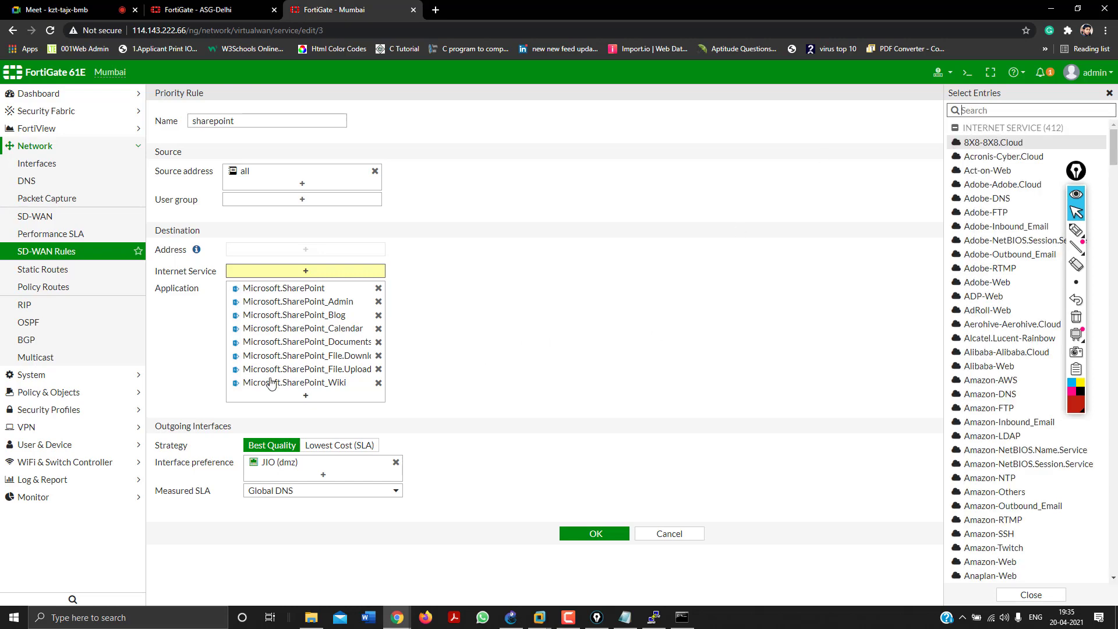
pyautogui.click(305, 396)
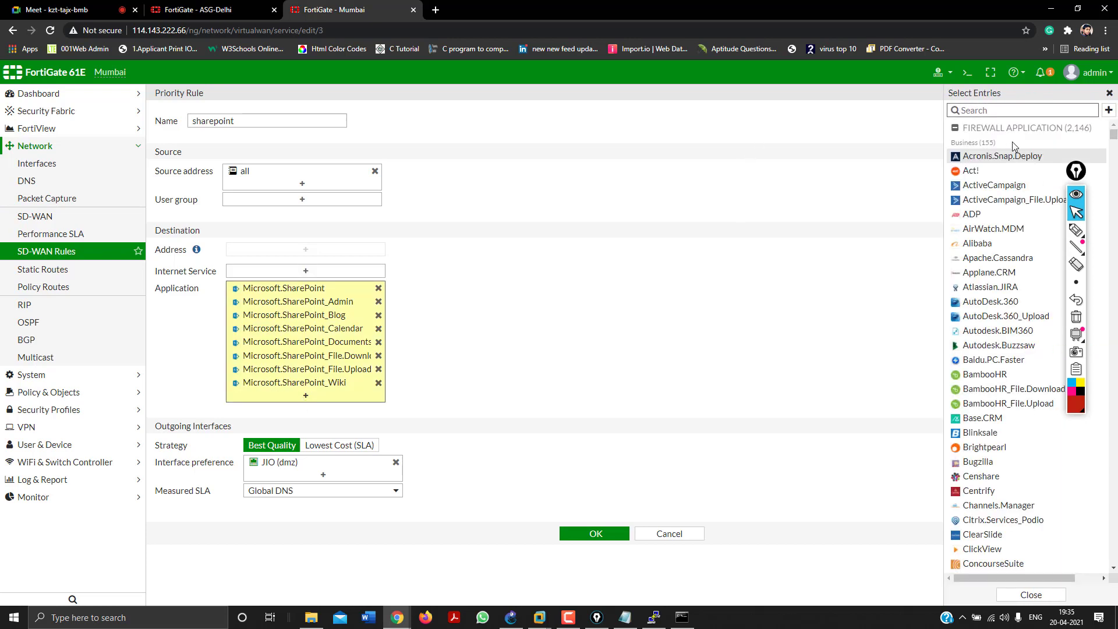
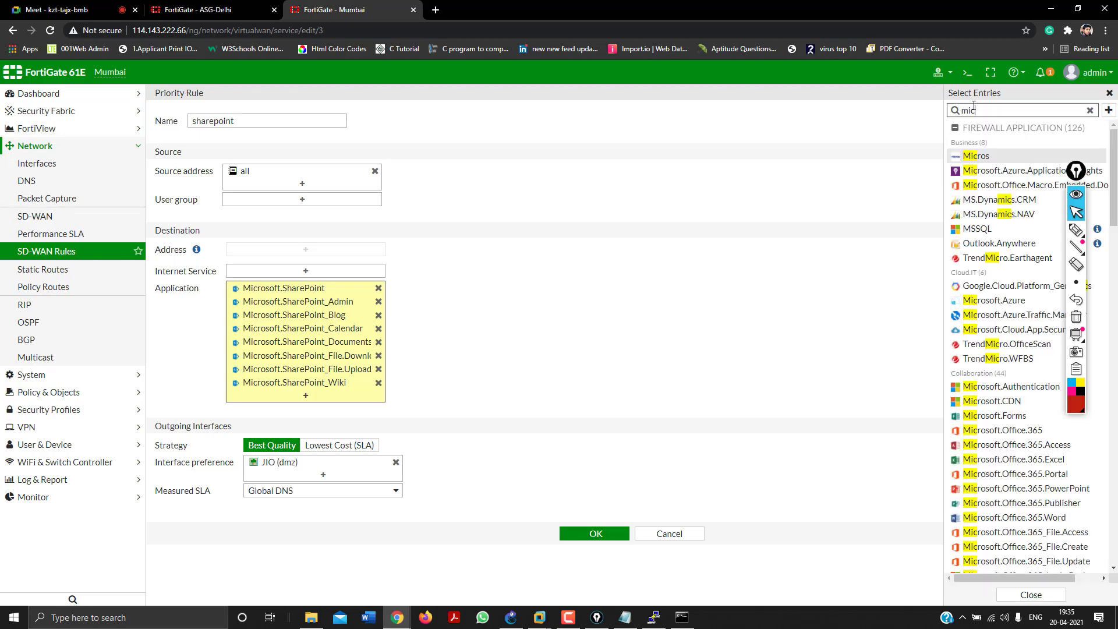
# Search the application picker, then close it, leaving the eight SharePoint applications unchanged.
pyautogui.write('soft')
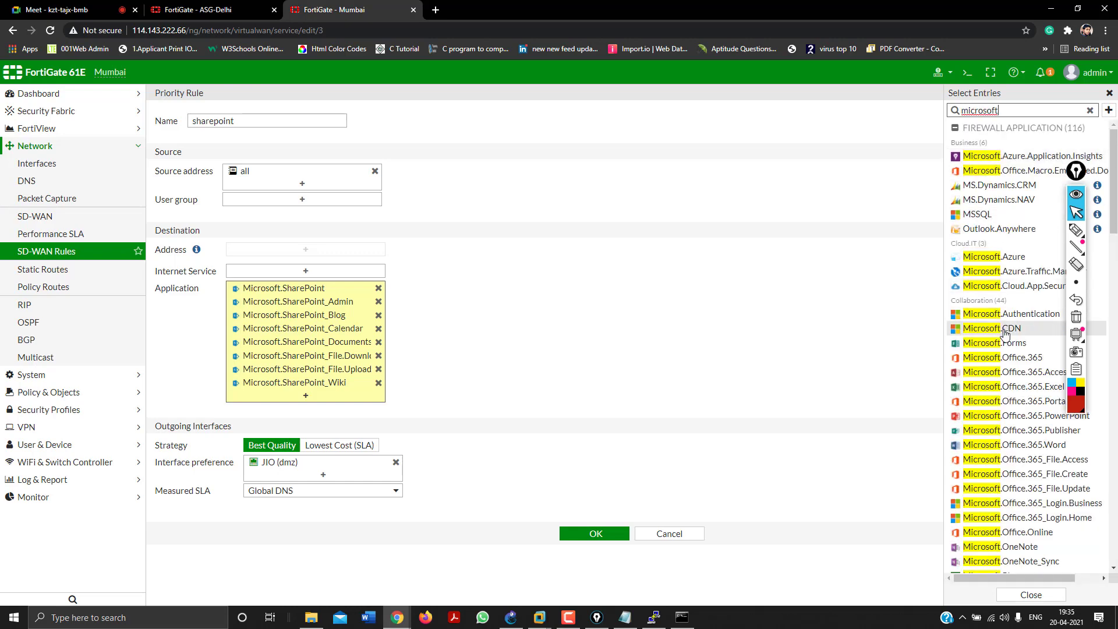
pyautogui.scroll(-10, 1002, 331)
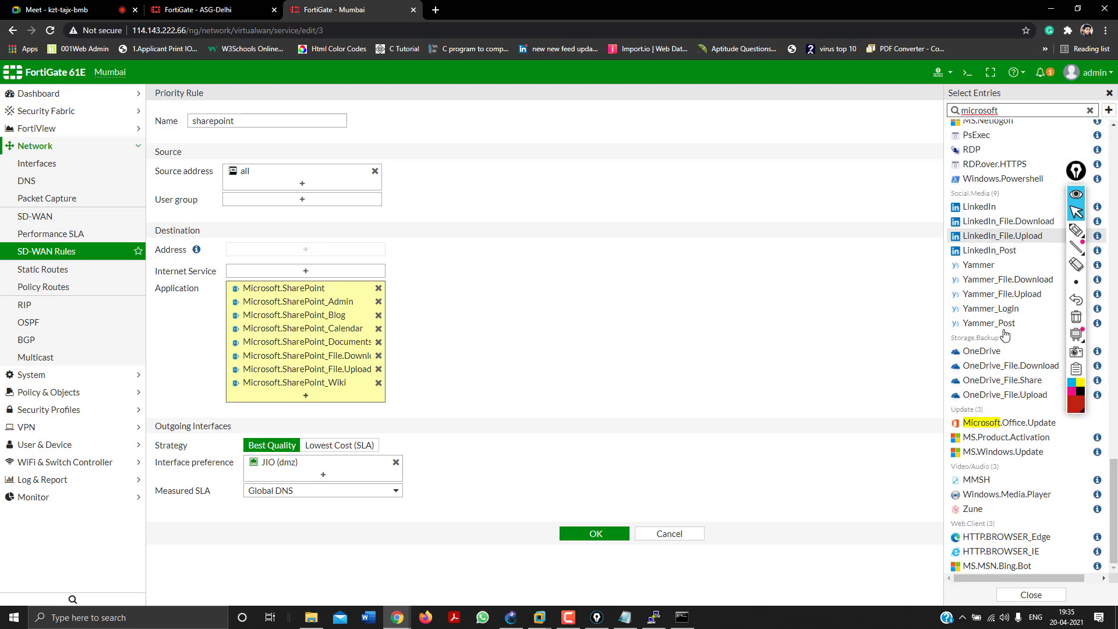
pyautogui.scroll(3, 1004, 333)
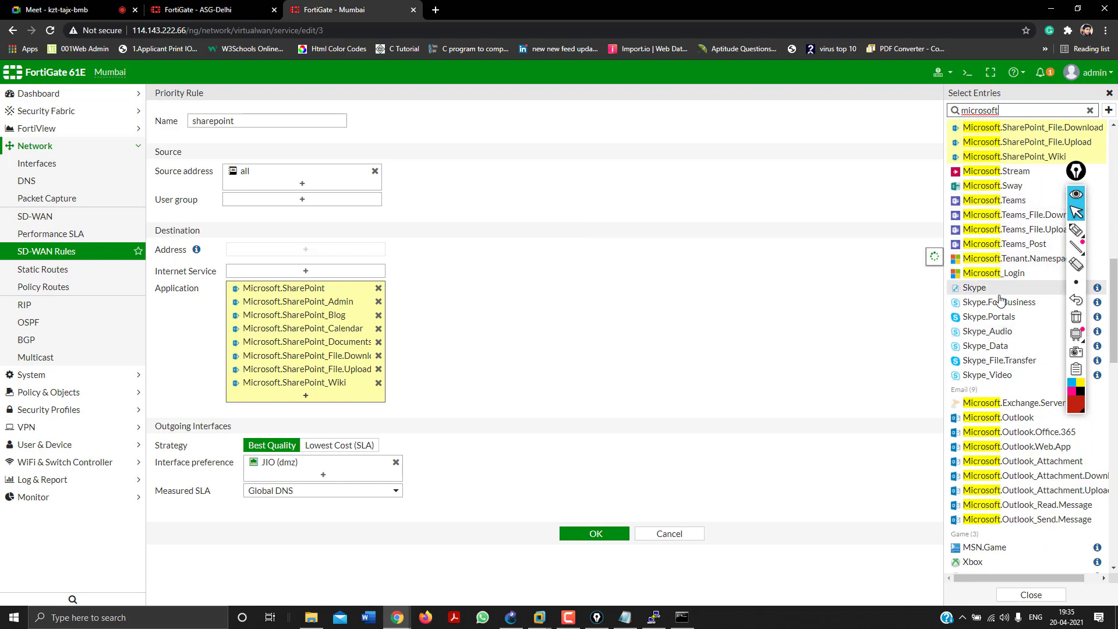
pyautogui.click(822, 190)
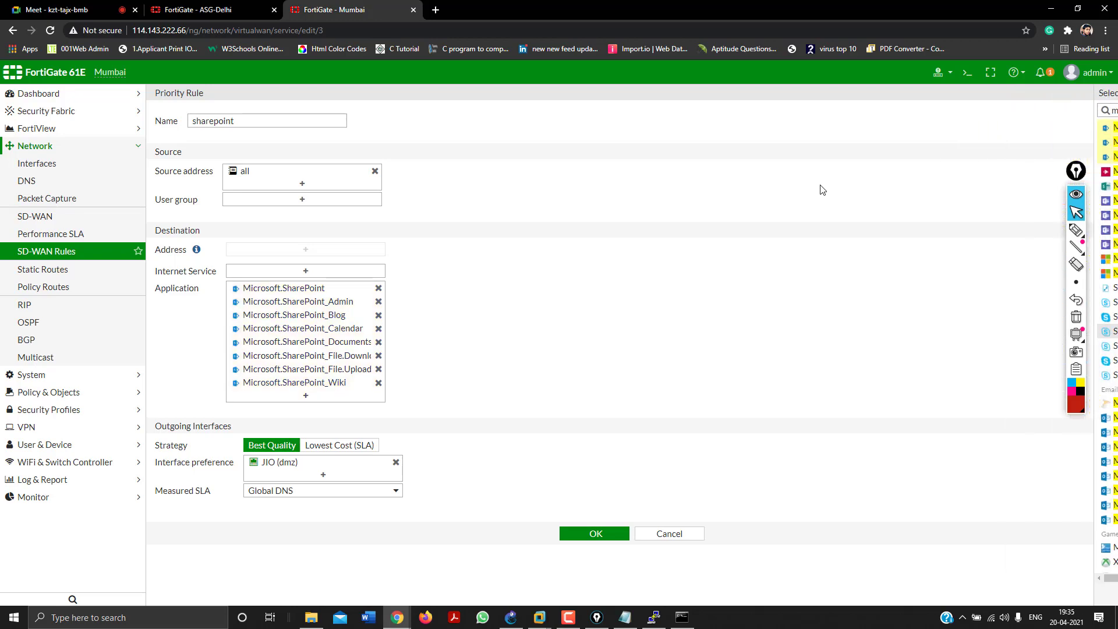
# Move between the firewall browser tabs and expand the Dashboard menu.
pyautogui.click(251, 9)
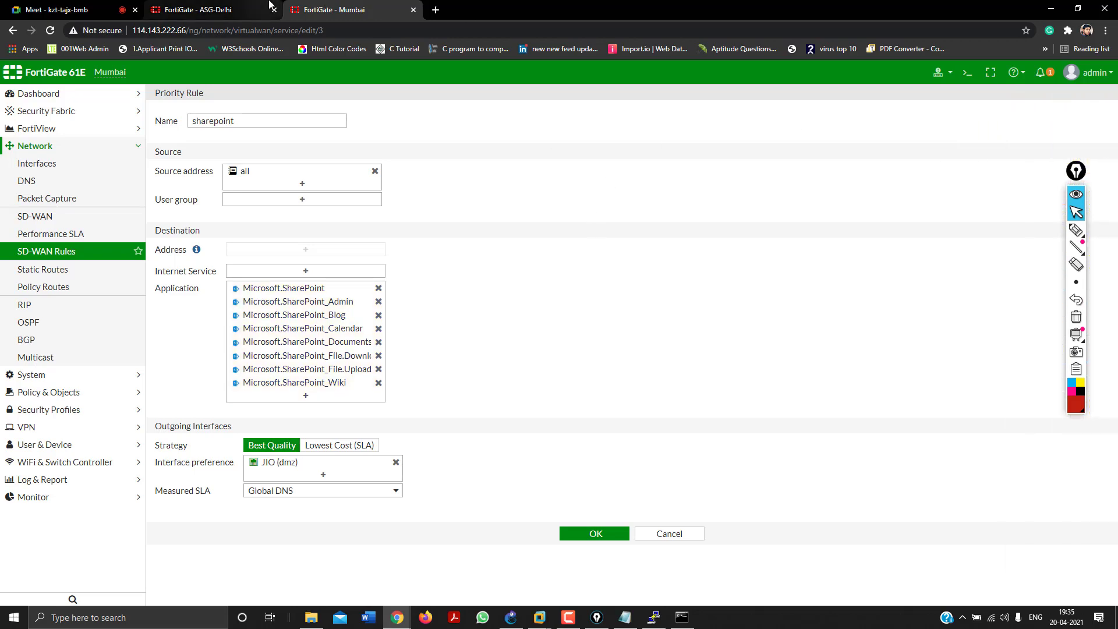
pyautogui.click(348, 8)
pyautogui.click(76, 94)
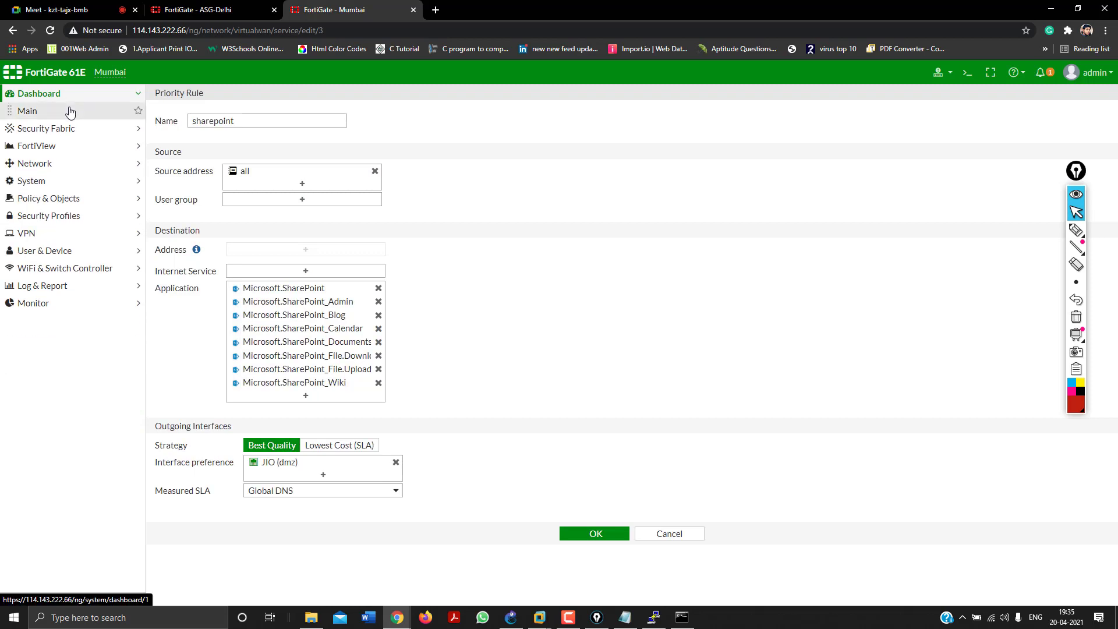
# On the ASG-Delhi firewall, view its rule's application catalogue from Dashboard > Main.
pyautogui.click(70, 112)
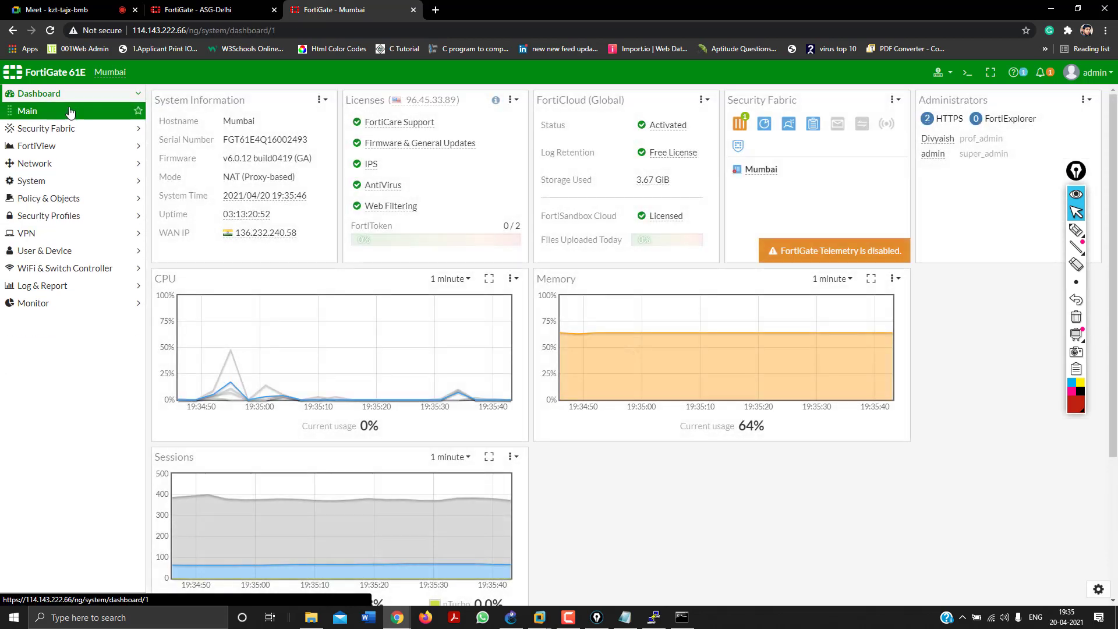
pyautogui.click(209, 5)
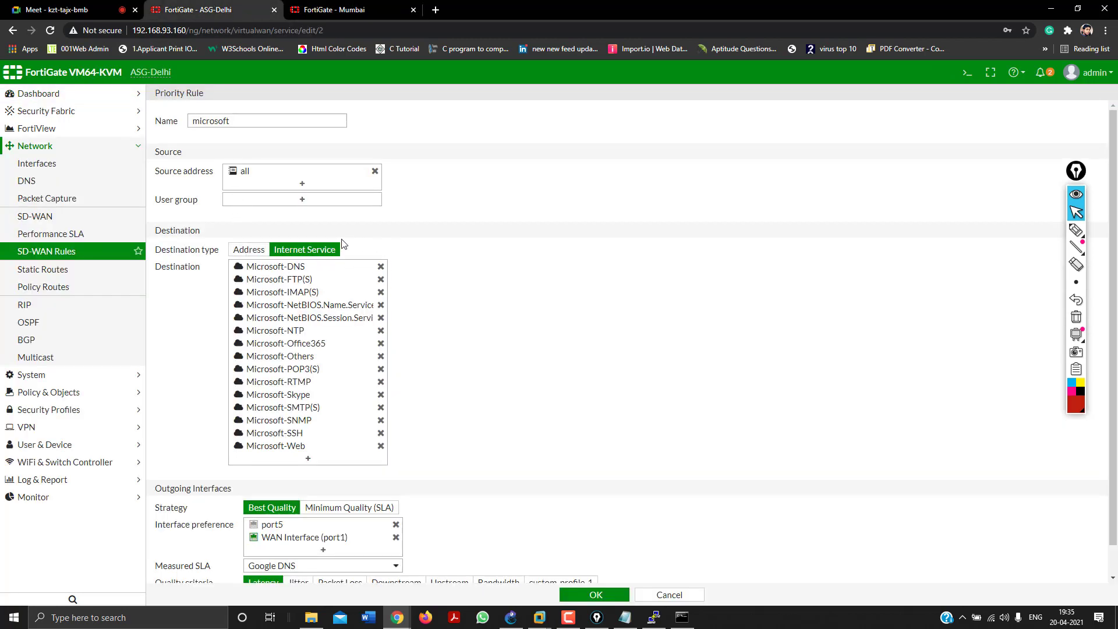
pyautogui.click(300, 465)
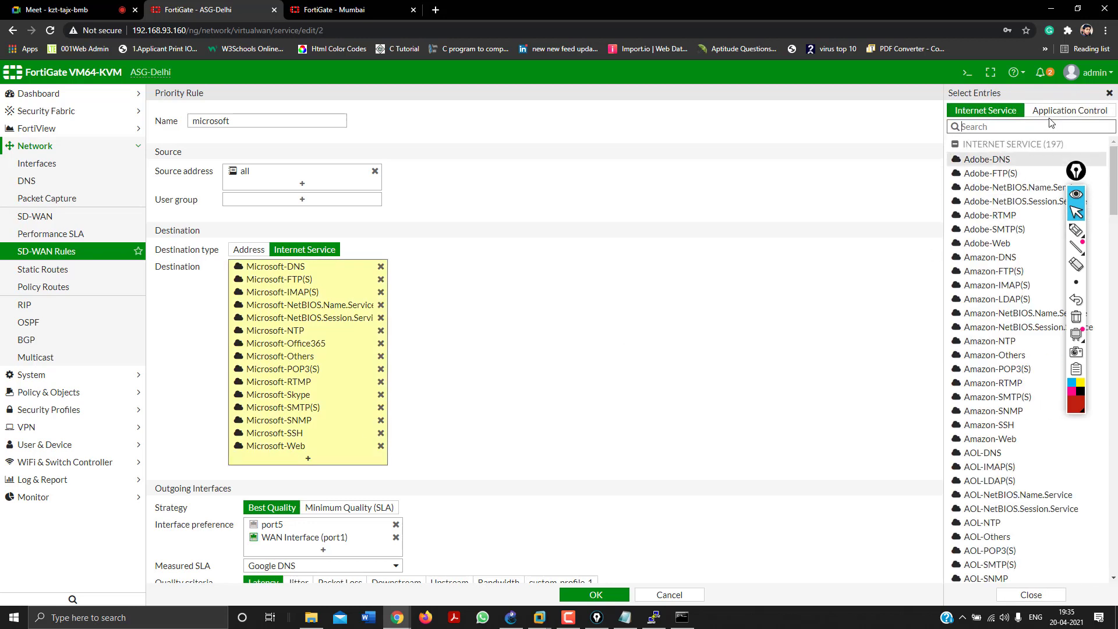
pyautogui.click(1050, 112)
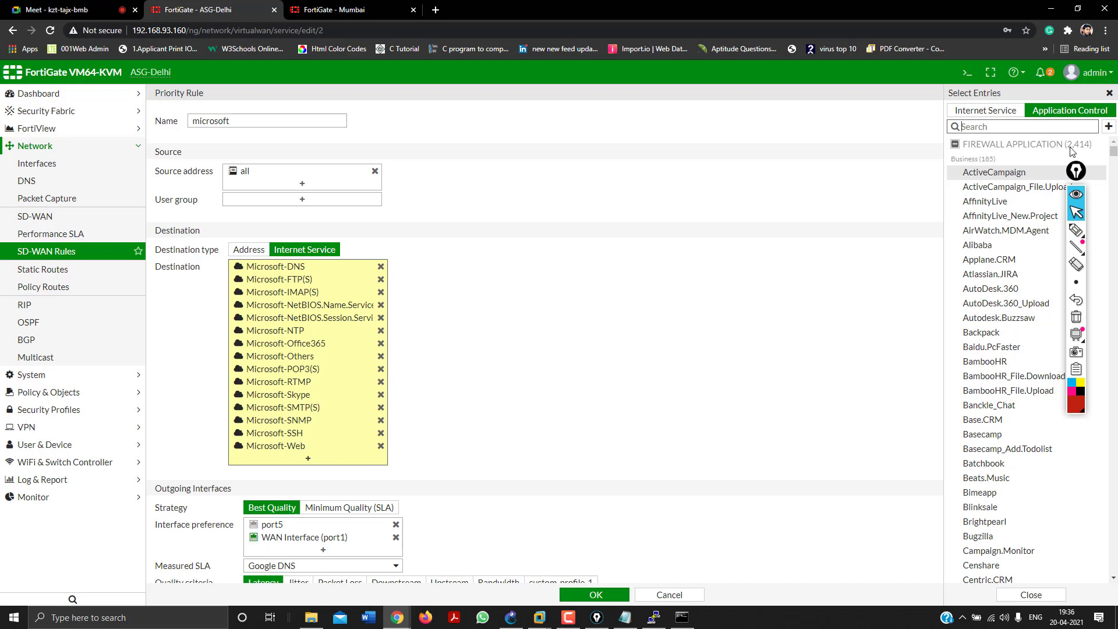
# Back on Mumbai, edit the sharepoint SD-WAN rule and bring up its application list.
pyautogui.click(344, 10)
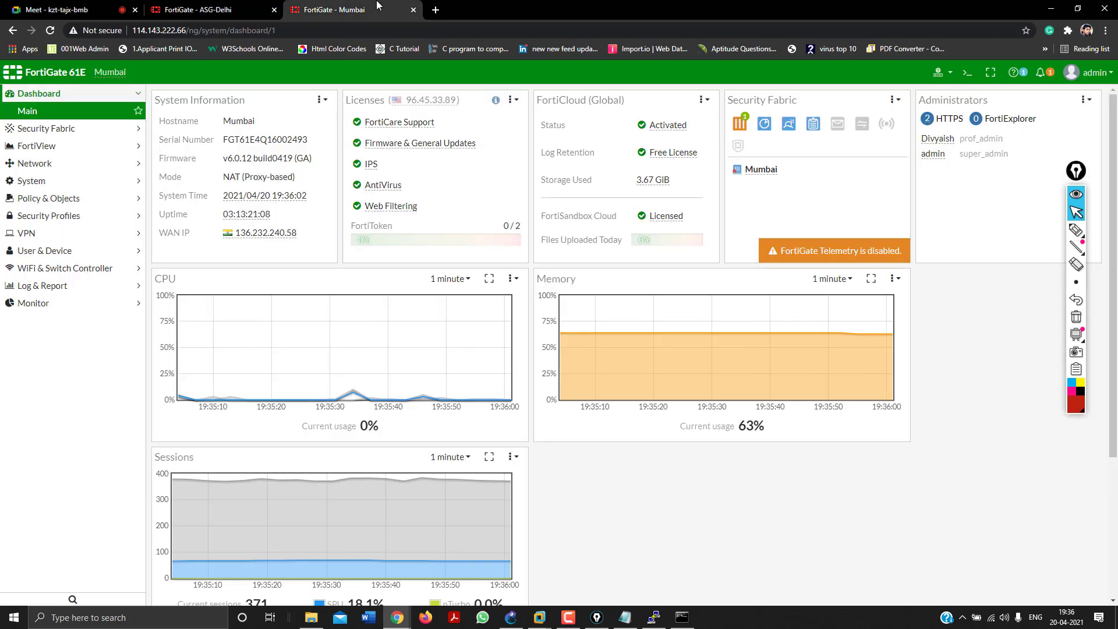
pyautogui.click(33, 199)
pyautogui.click(35, 148)
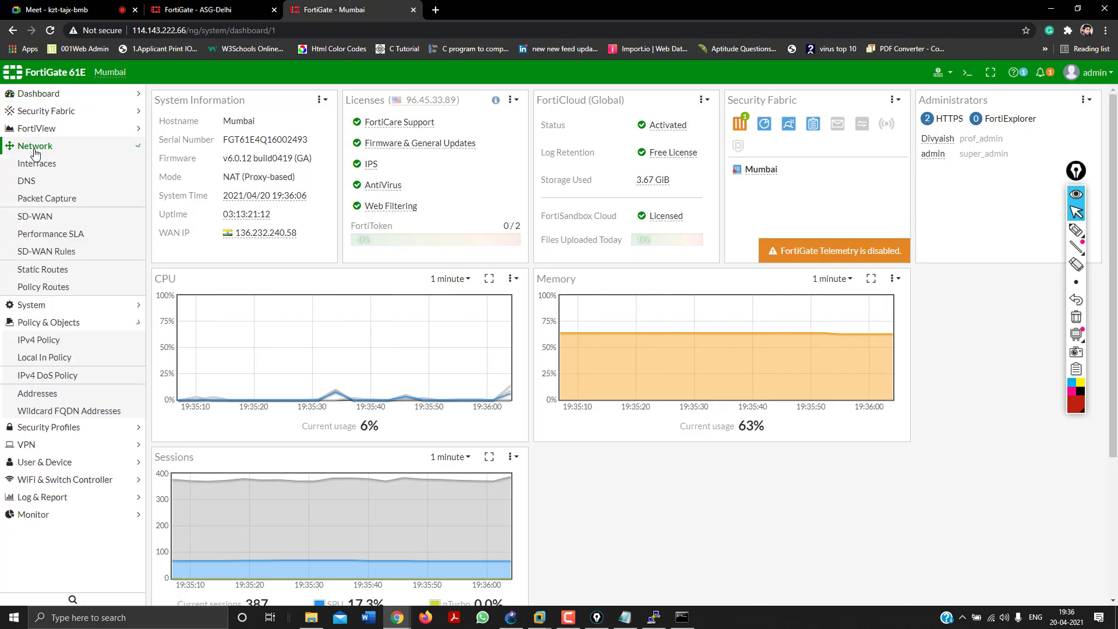
pyautogui.click(30, 254)
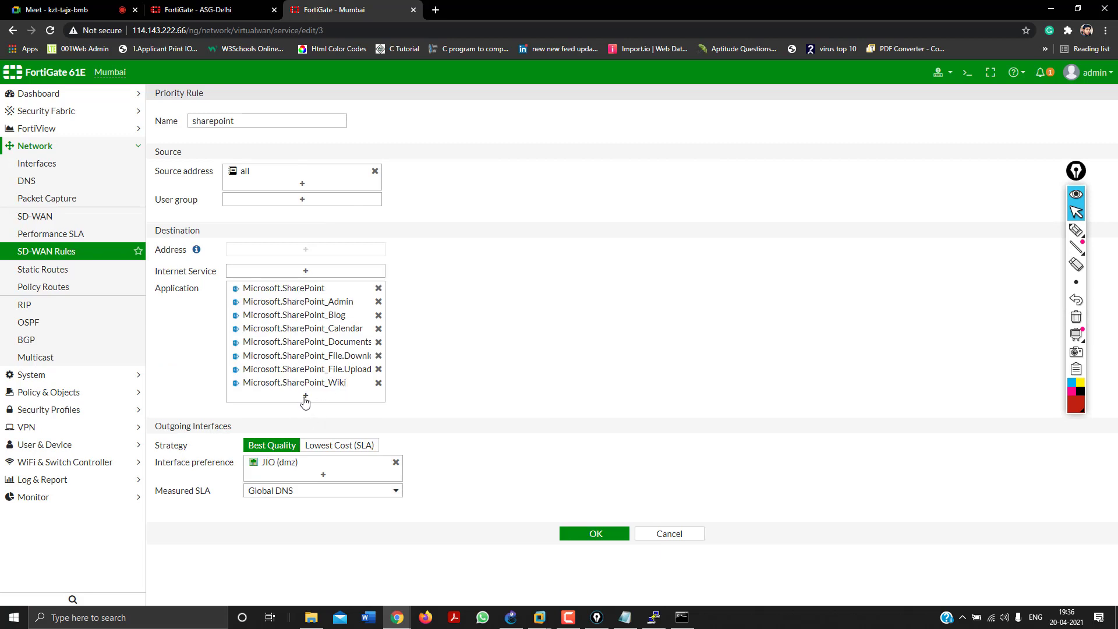
pyautogui.click(306, 397)
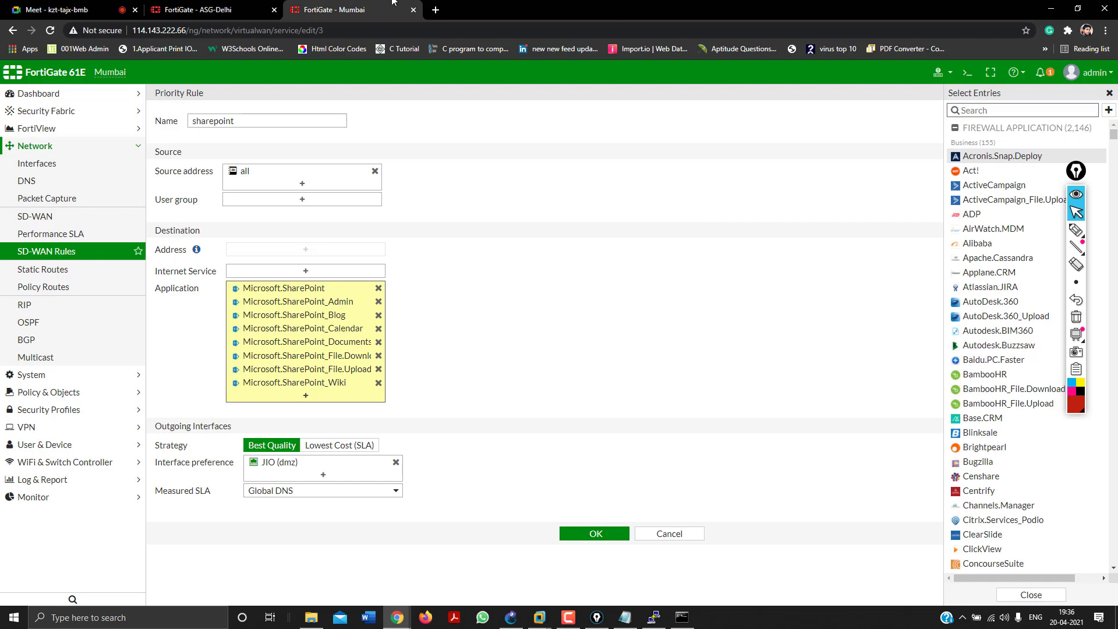
# Browse the ASG-Delhi microsoft rule's application catalogue.
pyautogui.click(142, 4)
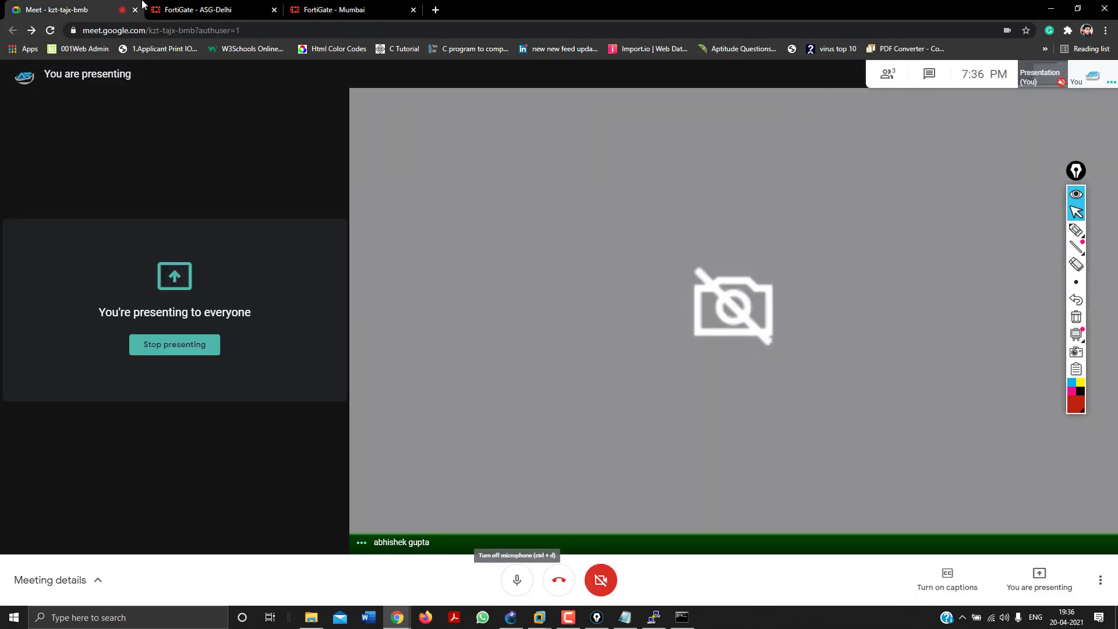
pyautogui.click(363, 4)
pyautogui.click(198, 9)
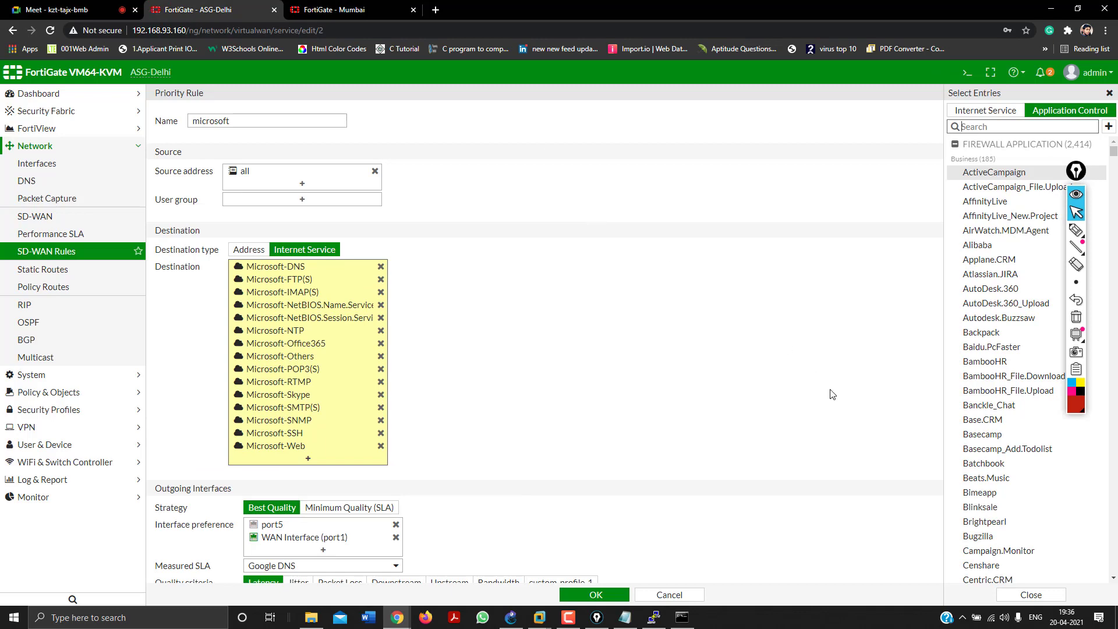
pyautogui.scroll(-20, 976, 428)
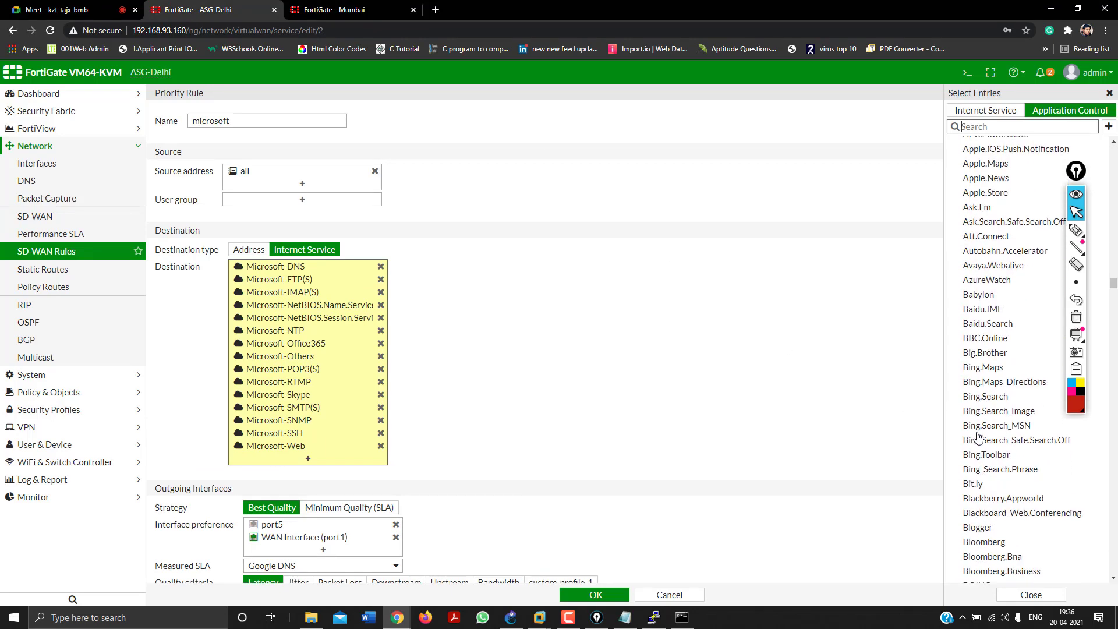
pyautogui.scroll(-20, 978, 437)
pyautogui.scroll(10, 979, 436)
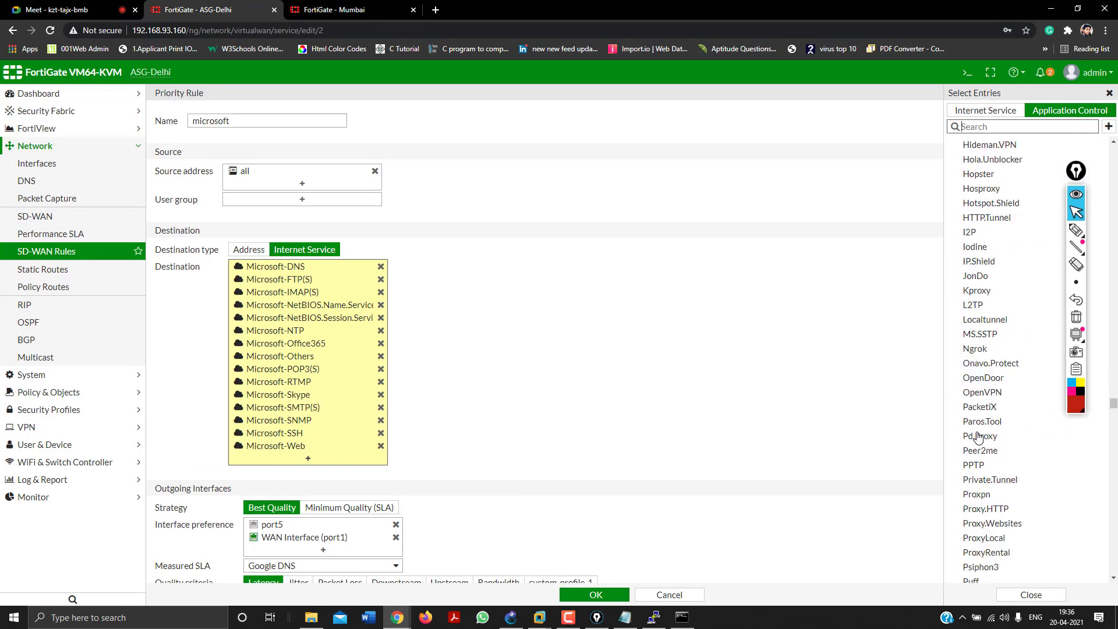
pyautogui.scroll(-5, 979, 437)
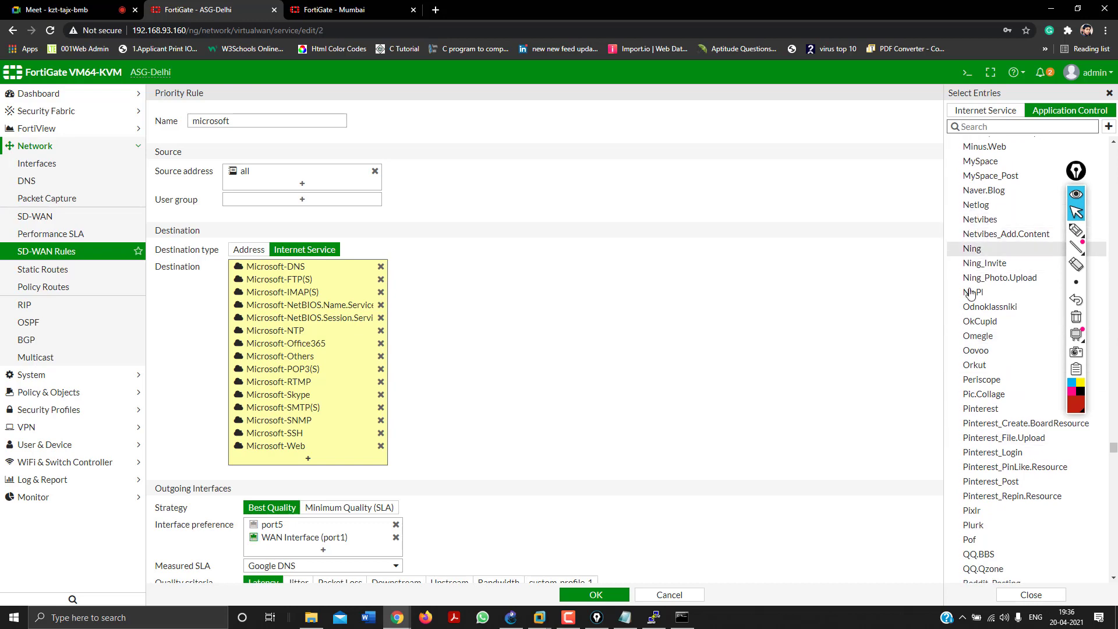
pyautogui.scroll(-15, 970, 293)
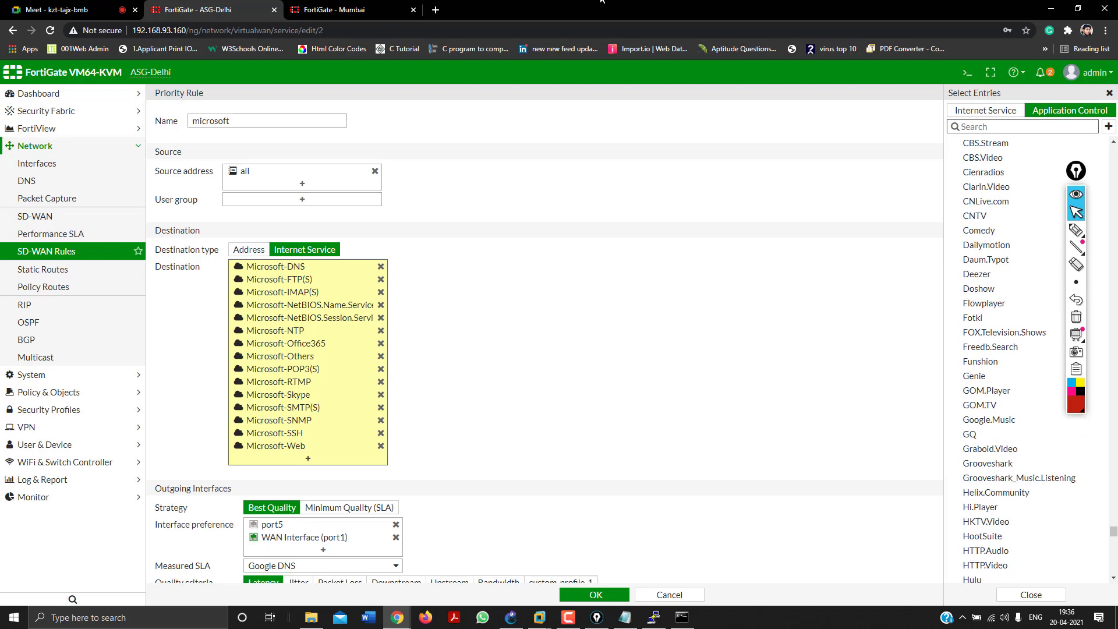
# Review Mumbai's sharepoint applications, then search 'act' in the Delhi microsoft rule.
pyautogui.click(335, 10)
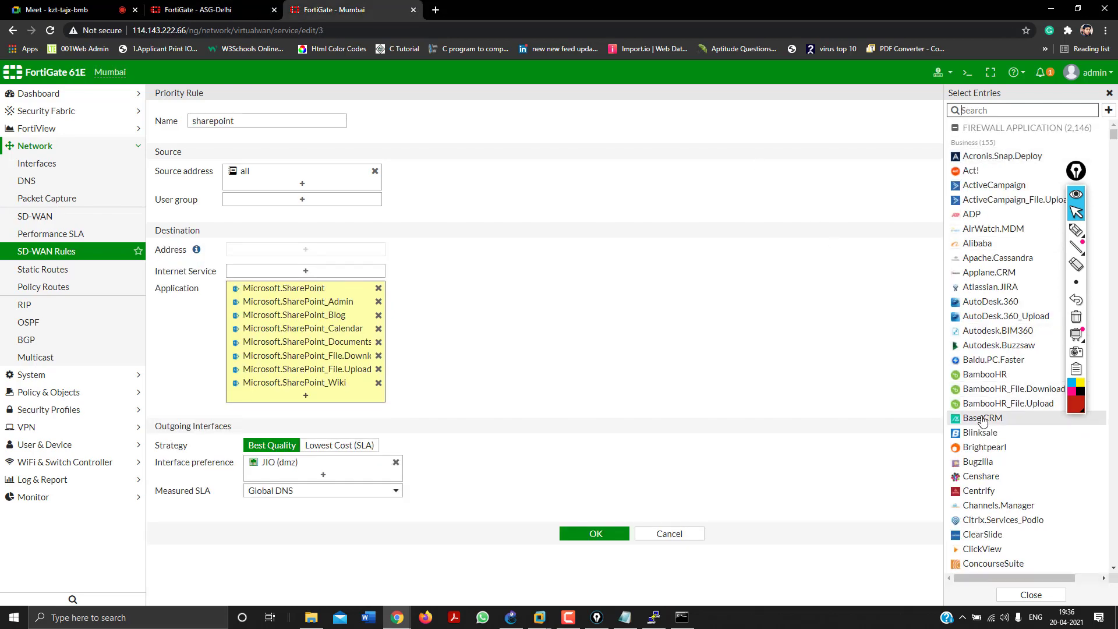
pyautogui.scroll(-20, 983, 421)
pyautogui.scroll(20, 975, 291)
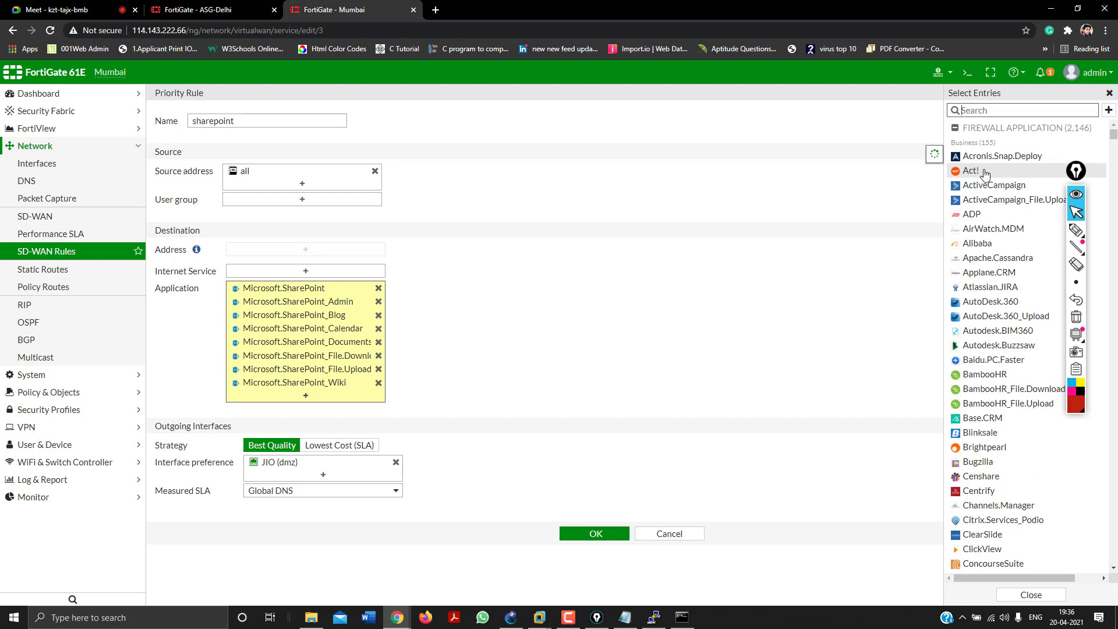
pyautogui.moveTo(987, 175)
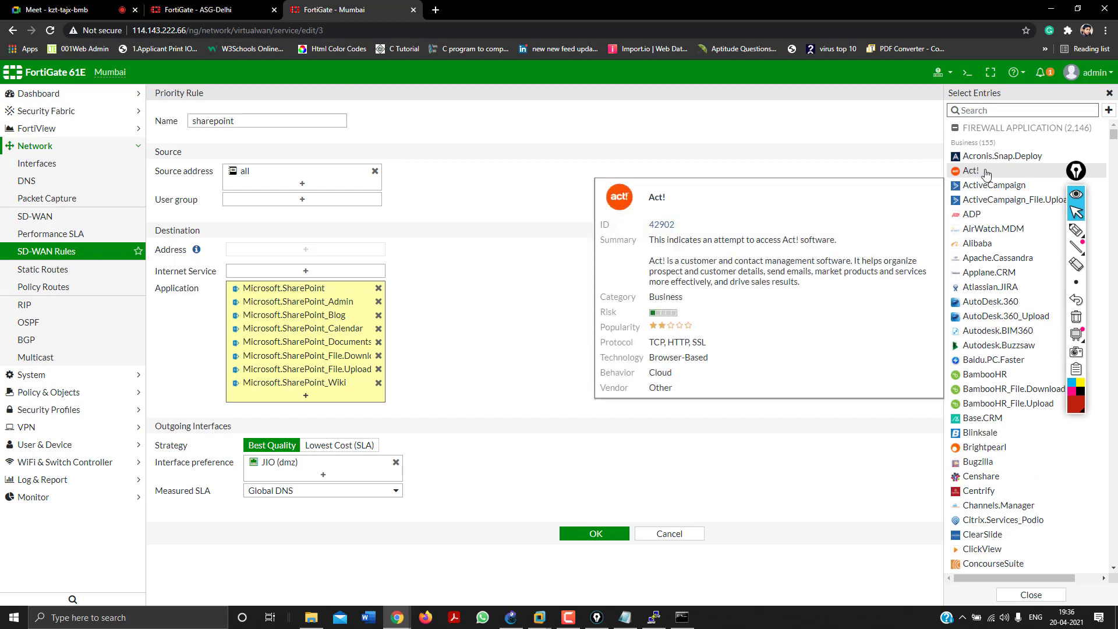
pyautogui.click(198, 10)
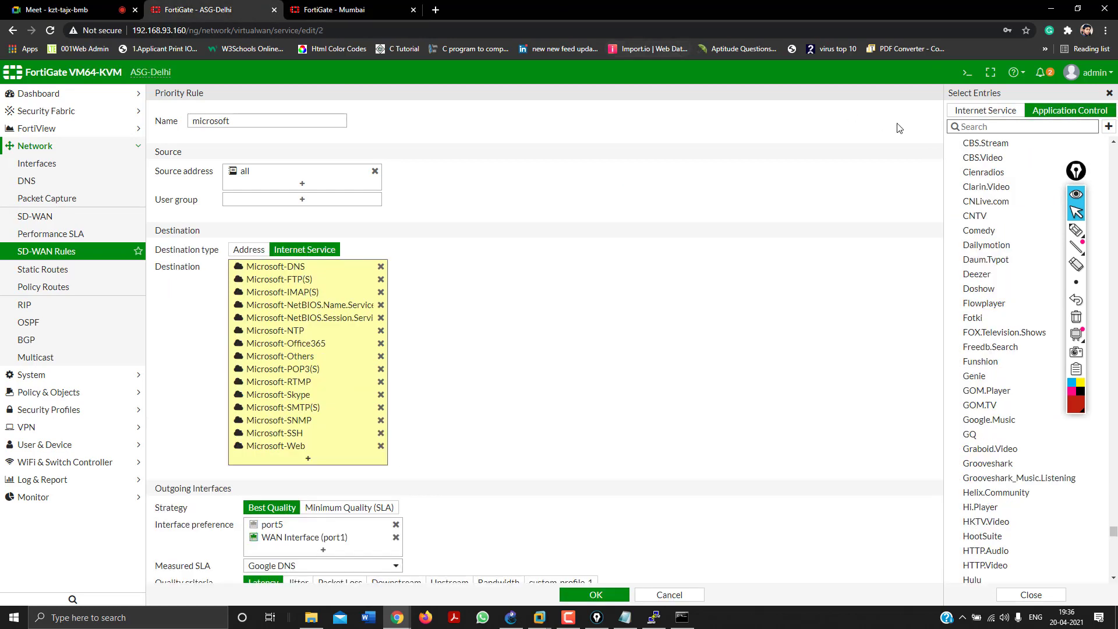
pyautogui.write('act')
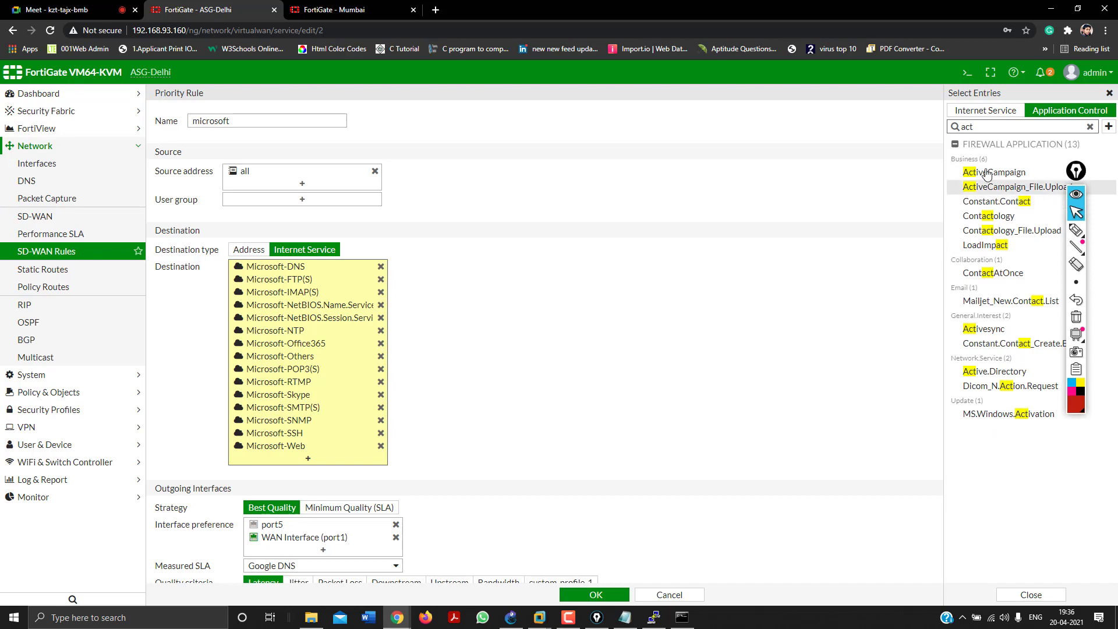
# Back on the Mumbai firewall, show the Performance SLA list with ONIT and Global DNS.
pyautogui.hotkey('ctrl', 'Tab')
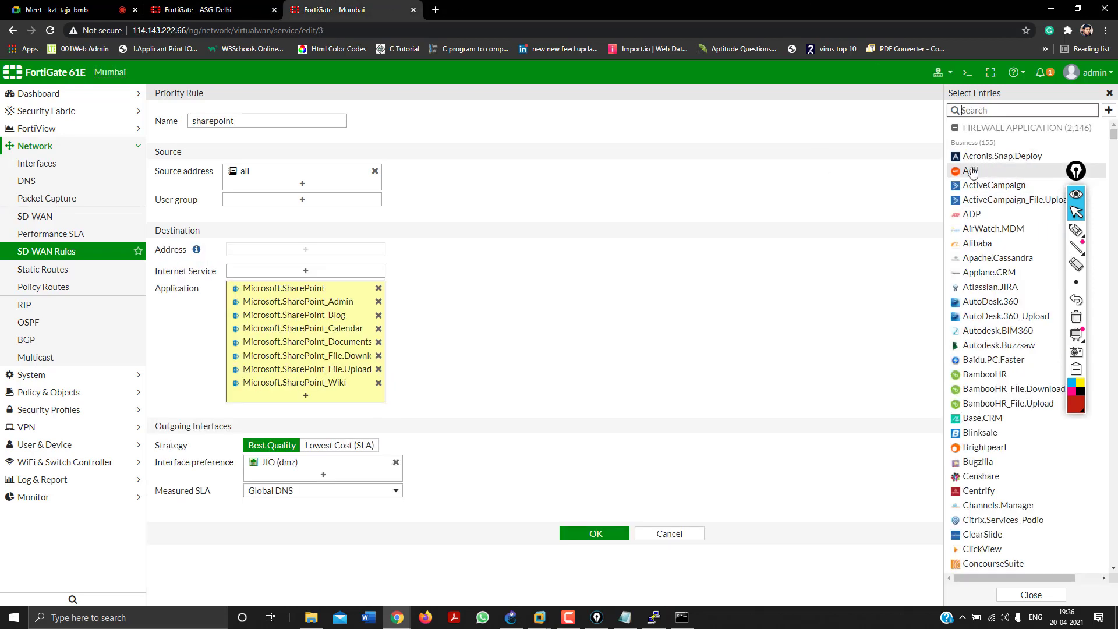
pyautogui.moveTo(960, 173)
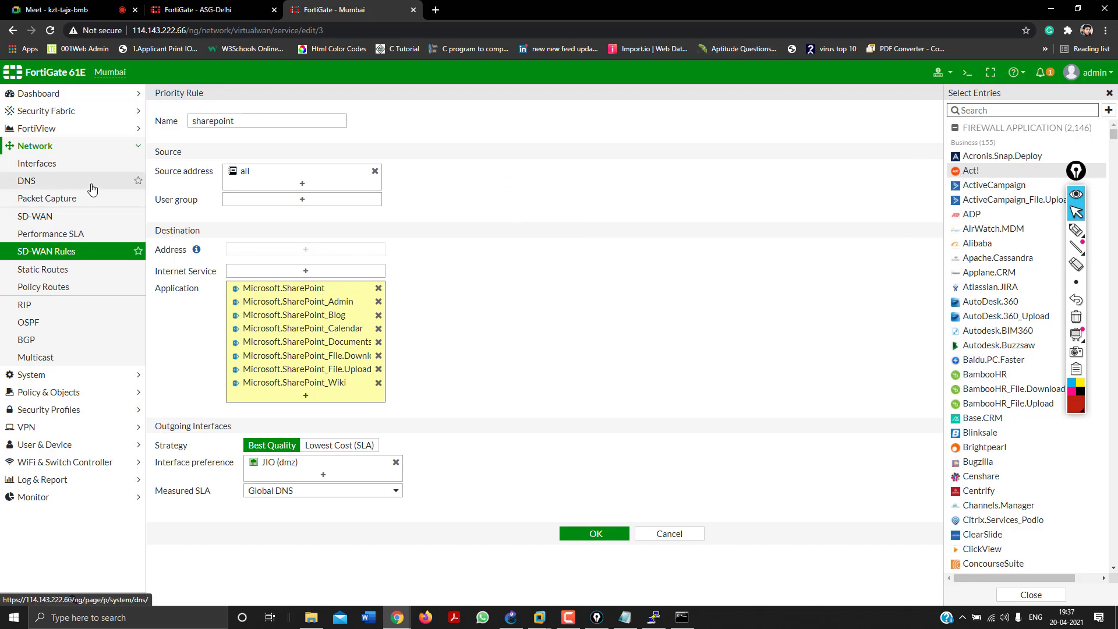
pyautogui.click(60, 239)
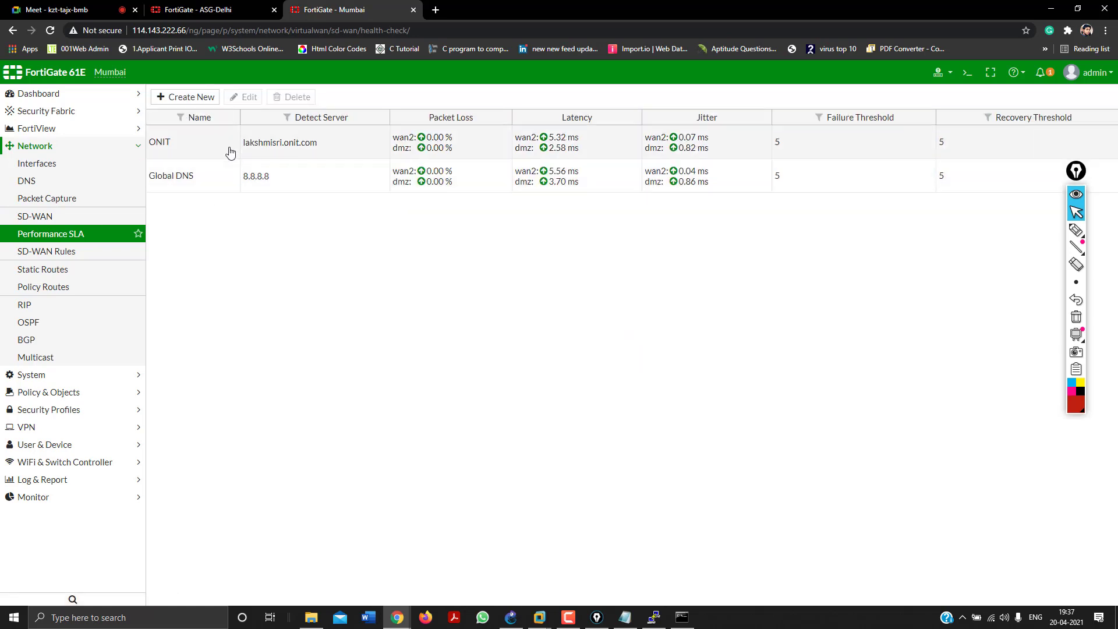
# Inspect the ONIT Performance SLA's settings and participants.
pyautogui.click(229, 151)
pyautogui.doubleClick(358, 154)
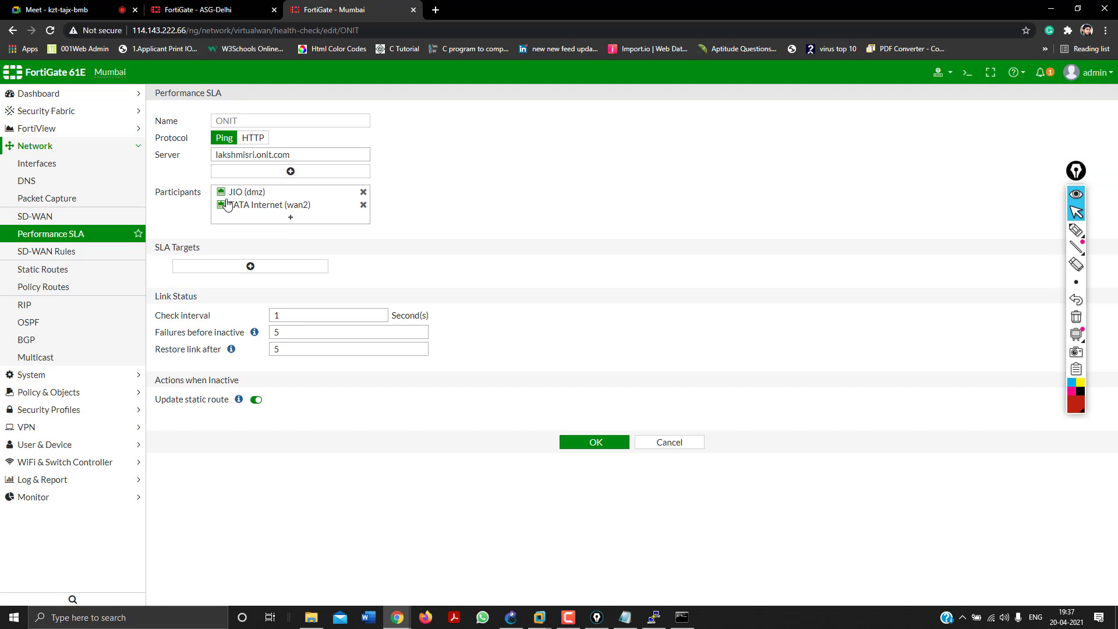
pyautogui.moveTo(226, 202)
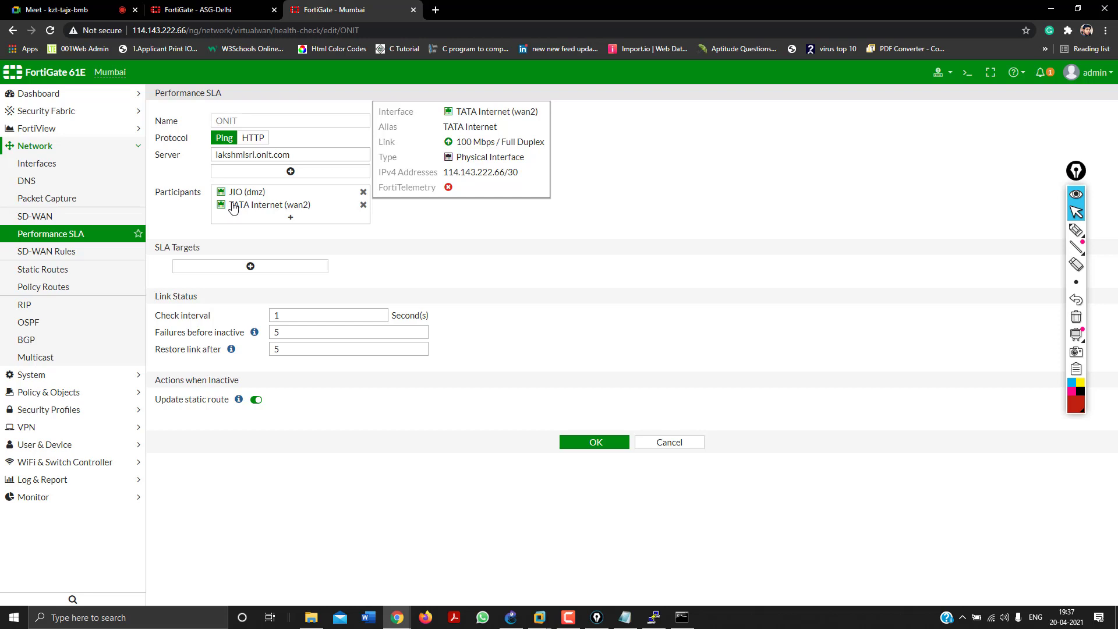
pyautogui.click(108, 239)
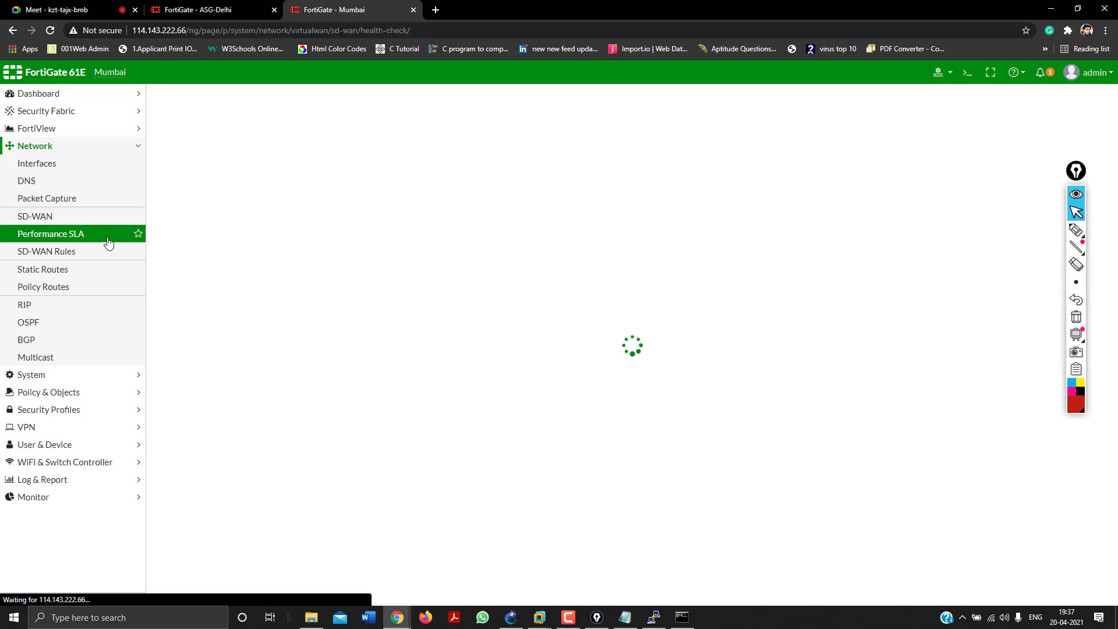
# Inspect the Global DNS SLA, then move on to the SD-WAN interface page.
pyautogui.doubleClick(361, 173)
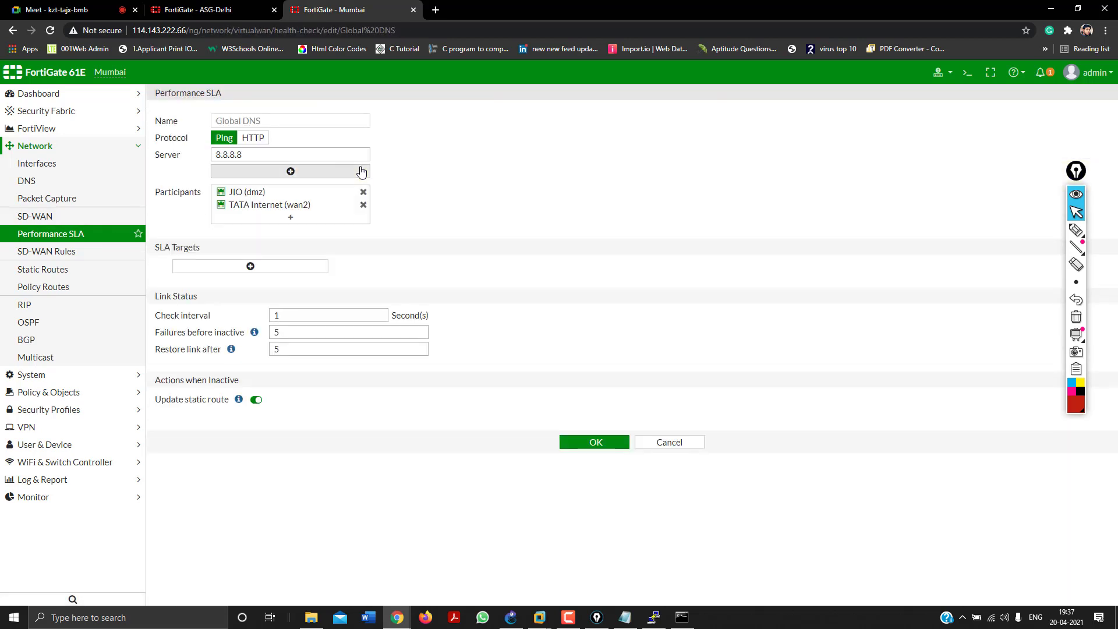
pyautogui.click(75, 235)
pyautogui.click(77, 256)
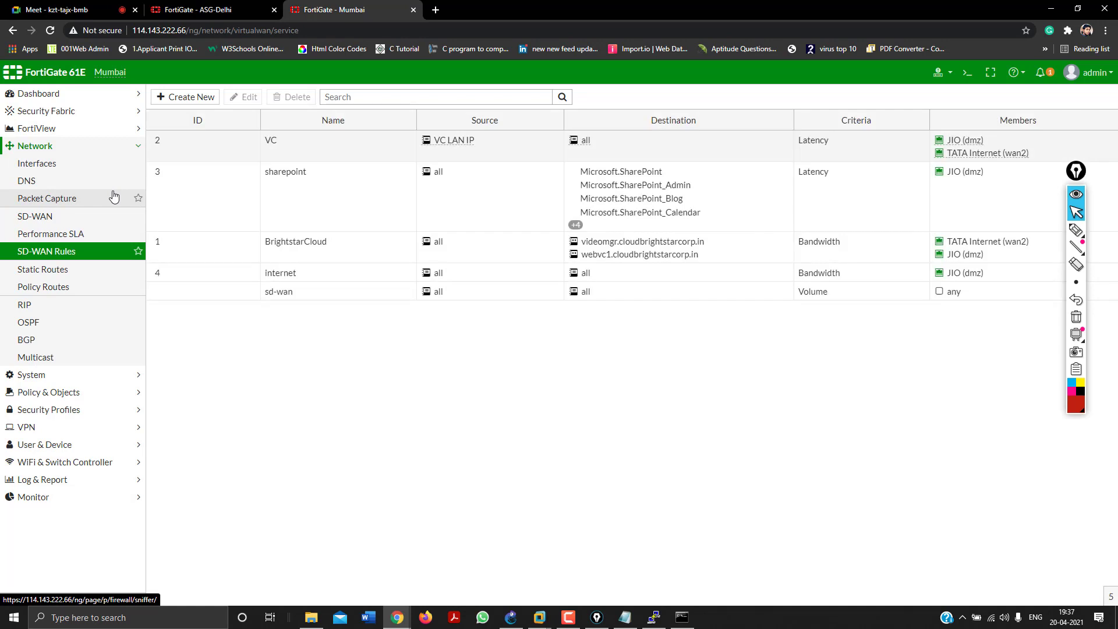
pyautogui.click(33, 164)
# Add vodafone_lease (wan1) as a third SD-WAN member, enabled with gateway 0.0.0.0.
pyautogui.click(40, 216)
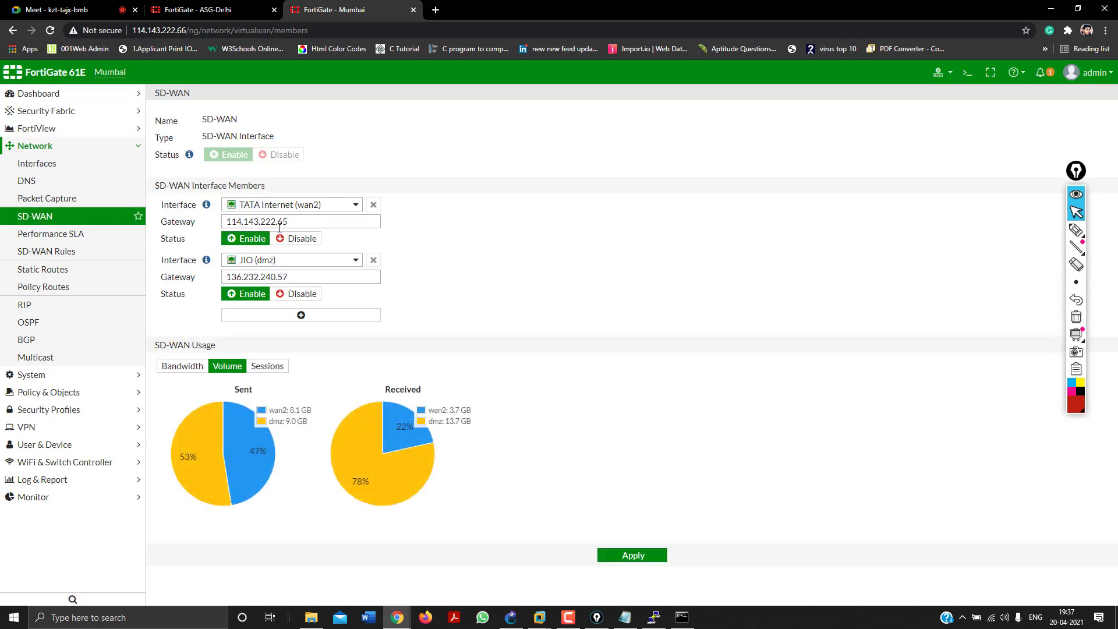
pyautogui.click(301, 315)
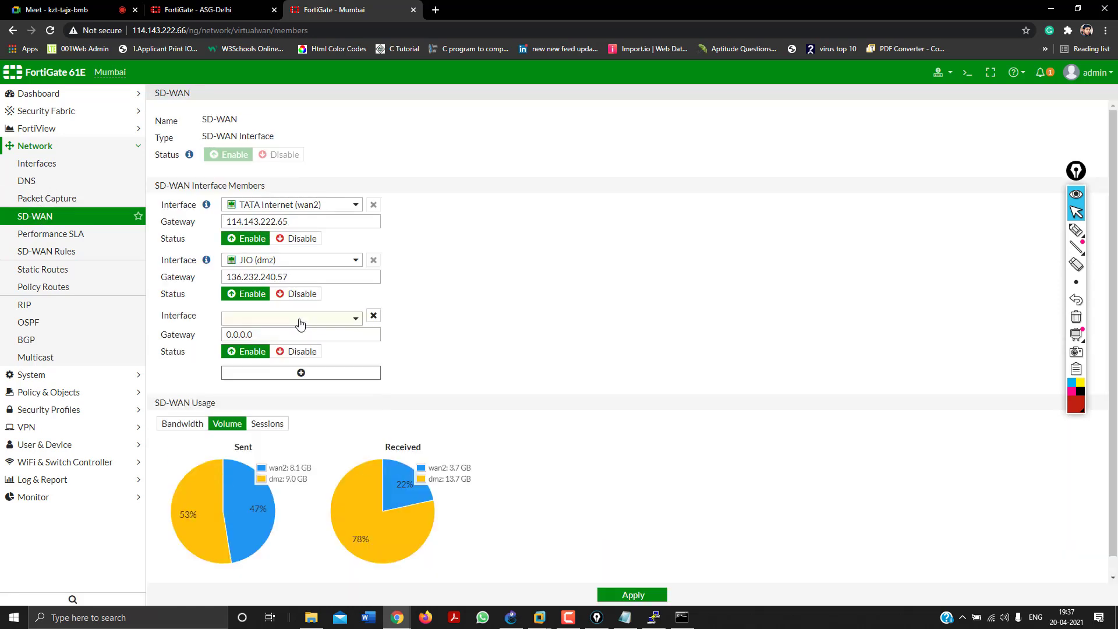
pyautogui.click(301, 325)
pyautogui.moveTo(300, 358)
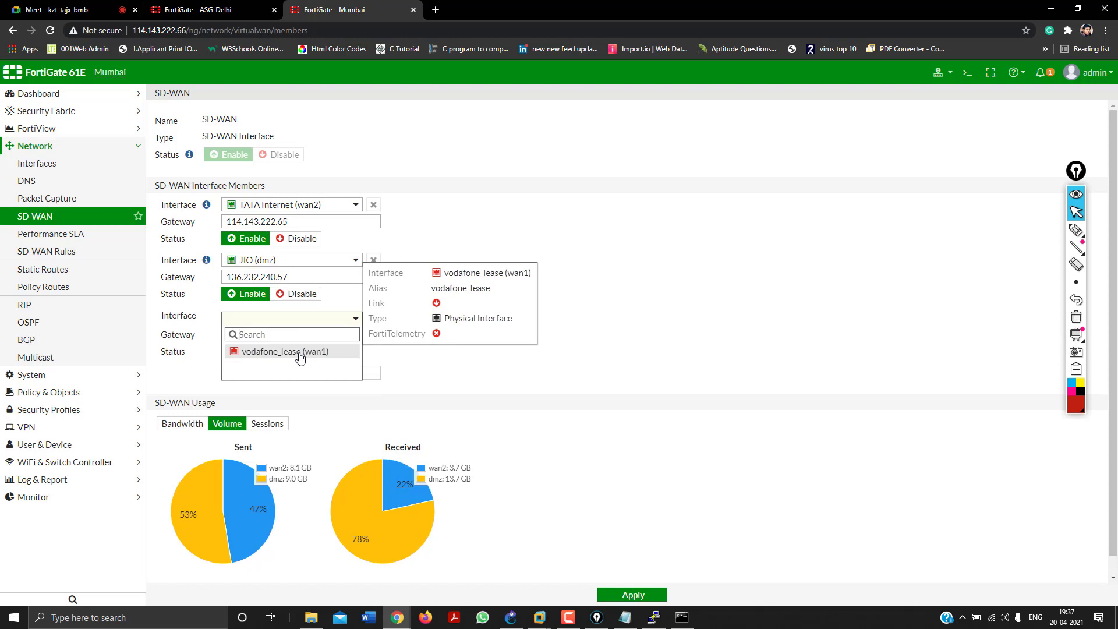
pyautogui.click(300, 352)
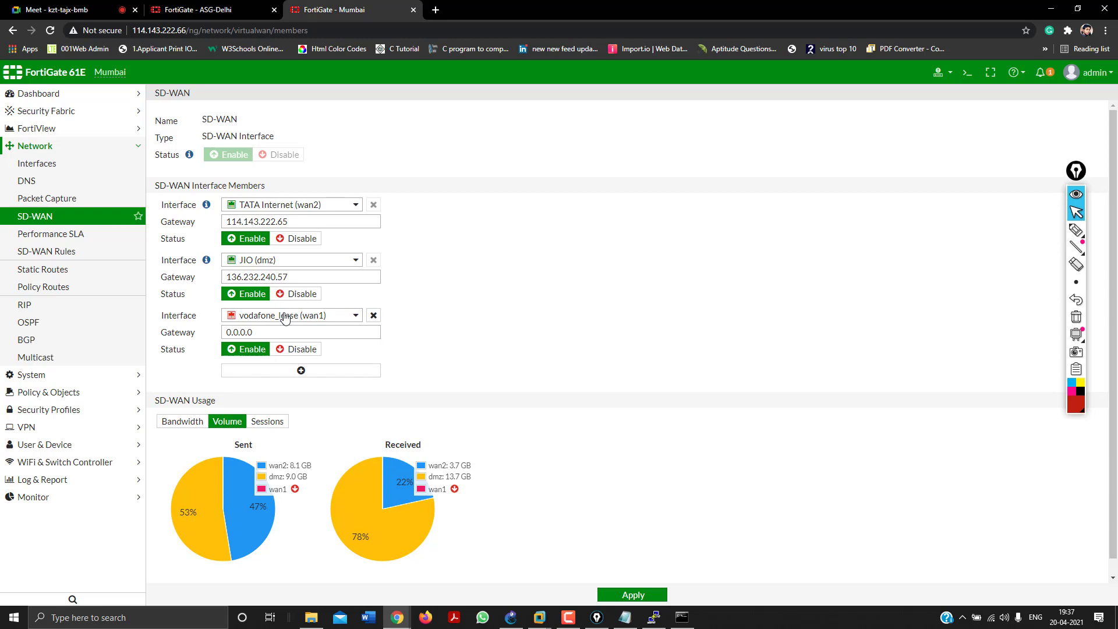
pyautogui.click(285, 318)
pyautogui.click(286, 317)
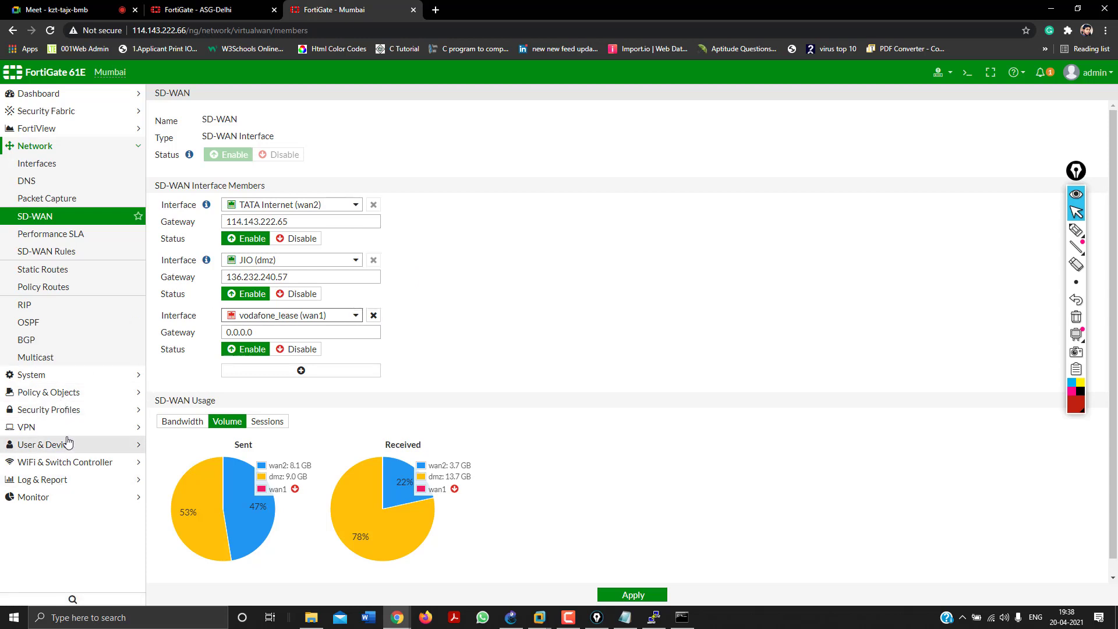
pyautogui.click(68, 428)
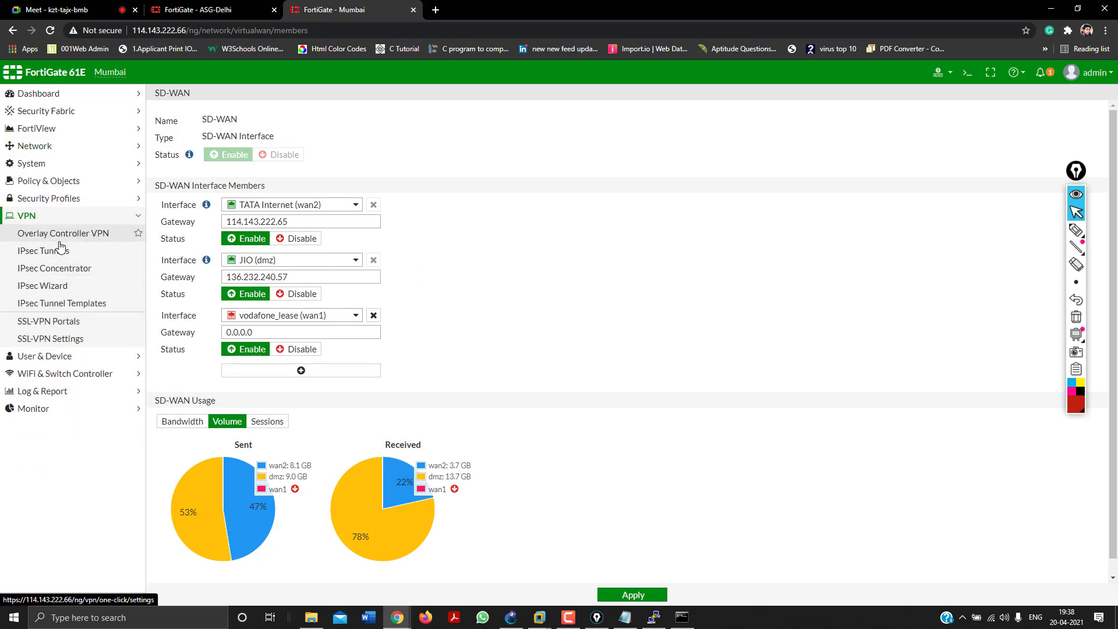
# Check the IPsec tunnels' interface bindings, then go to the IPv4 Policy list.
pyautogui.click(60, 245)
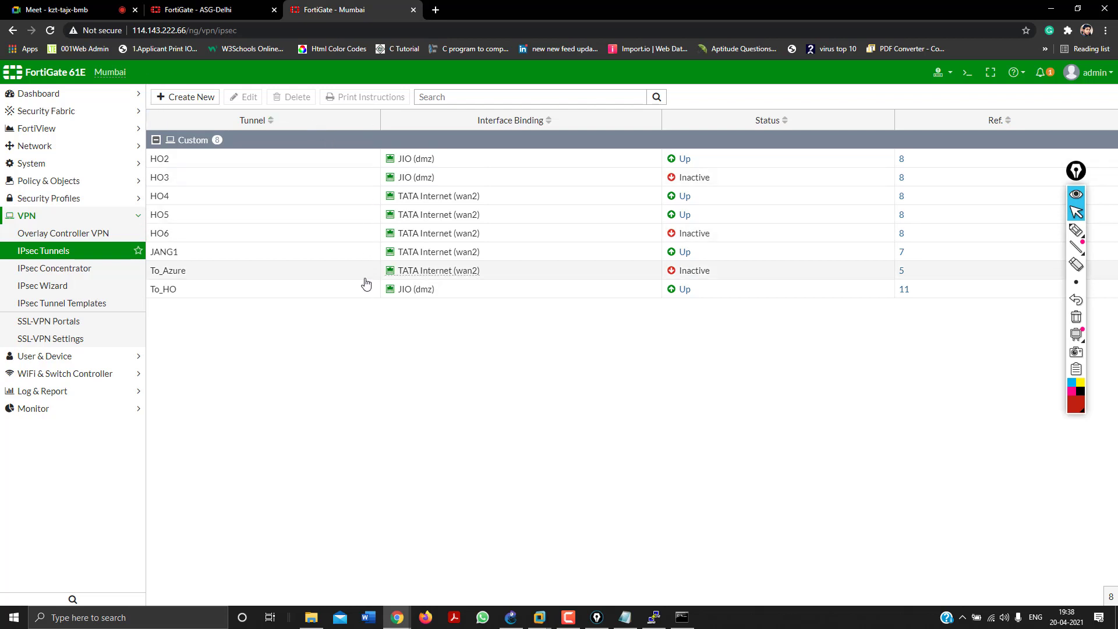
pyautogui.click(41, 181)
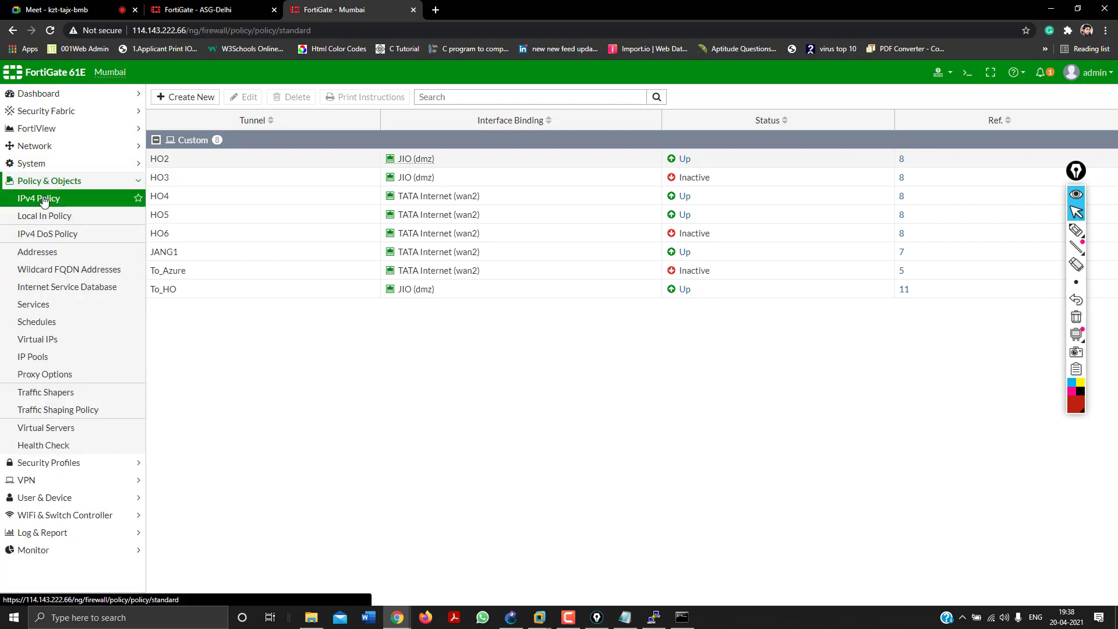
pyautogui.click(44, 198)
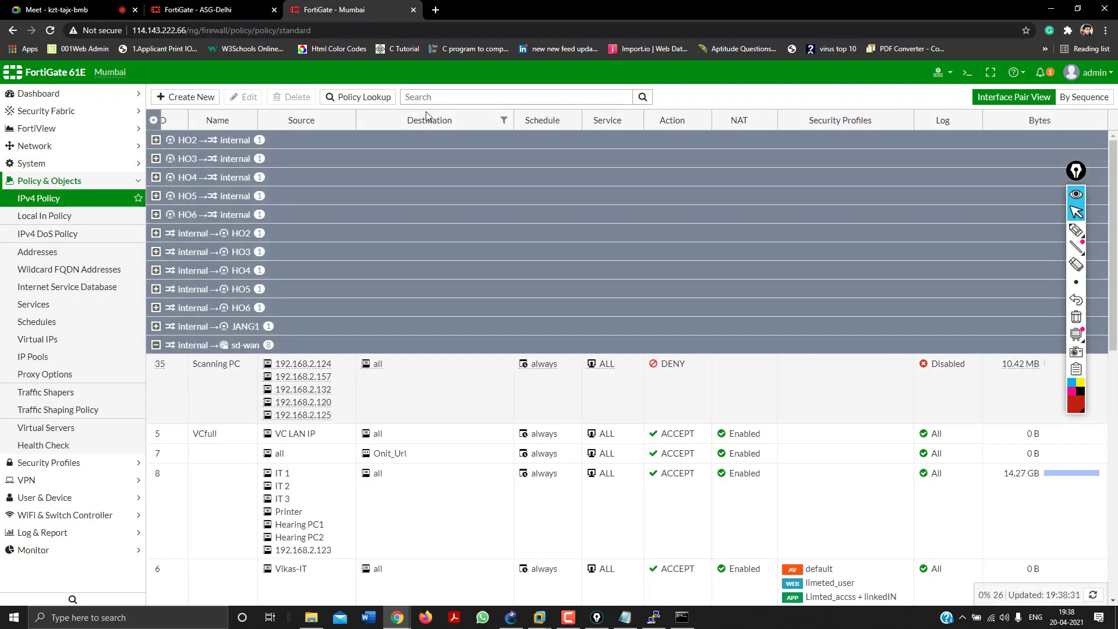
# Search the 26 IPv4 policies for 'tat' and 'wan1', find none, and clear the search.
pyautogui.click(435, 97)
pyautogui.write('tat')
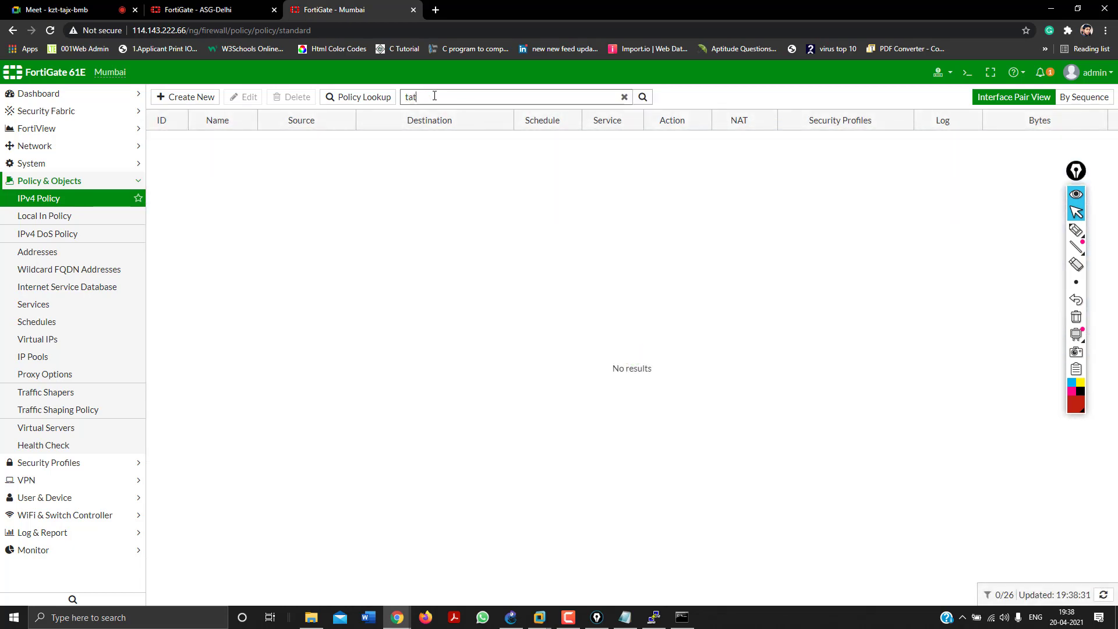
pyautogui.press('BackSpace')
pyautogui.press('BackSpace')
pyautogui.press('BackSpace')
pyautogui.write('wa')
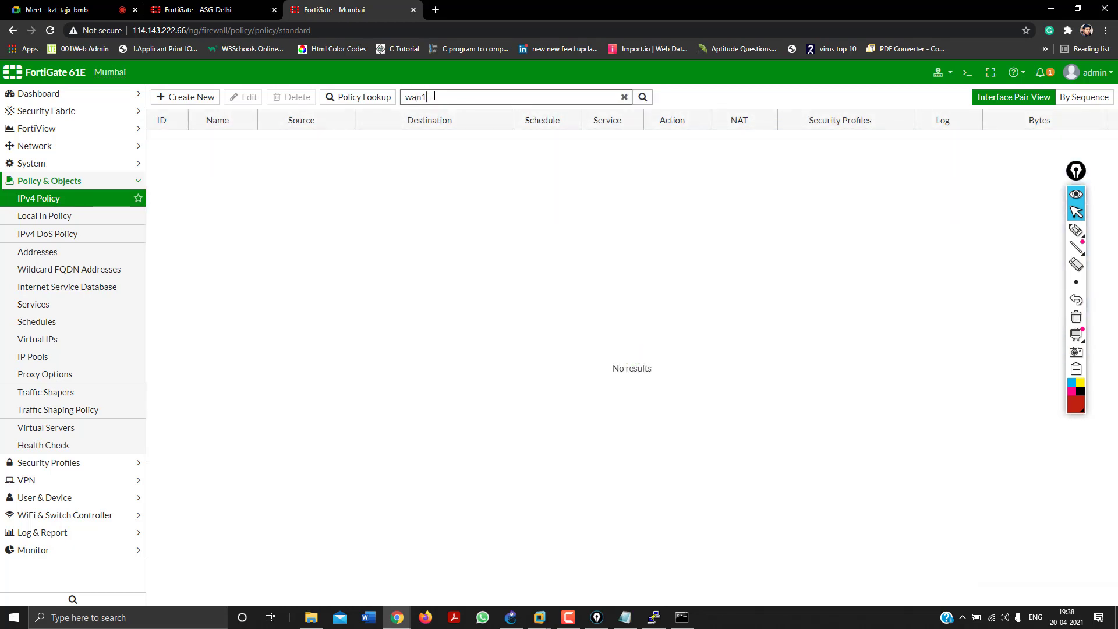
pyautogui.write('n')
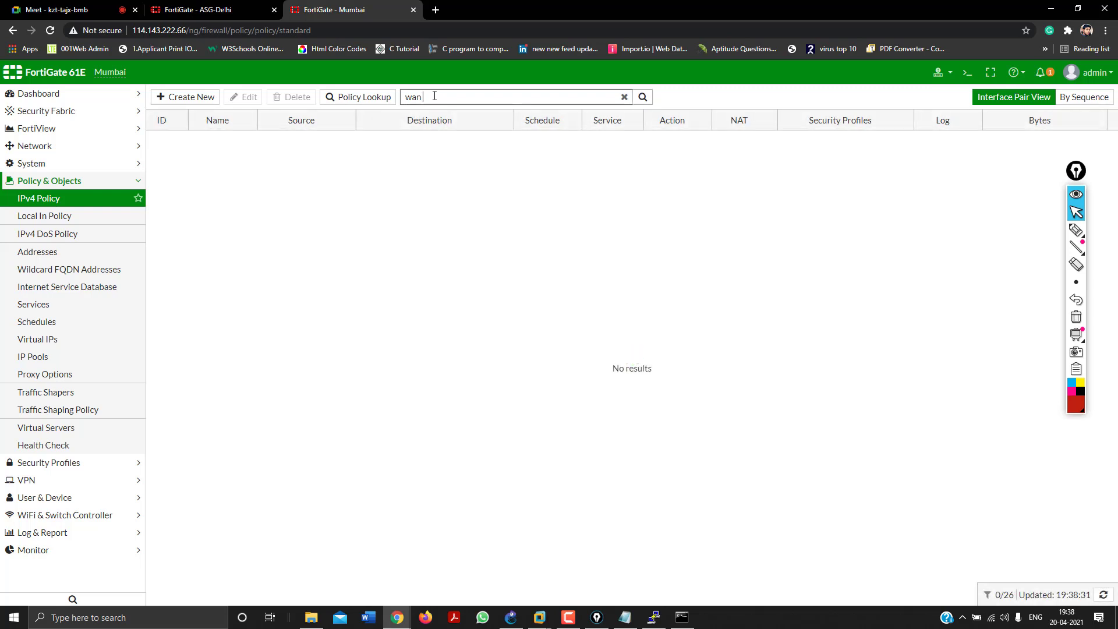
pyautogui.write(' 2')
pyautogui.press('BackSpace')
pyautogui.press('BackSpace')
pyautogui.press('BackSpace')
pyautogui.click(100, 200)
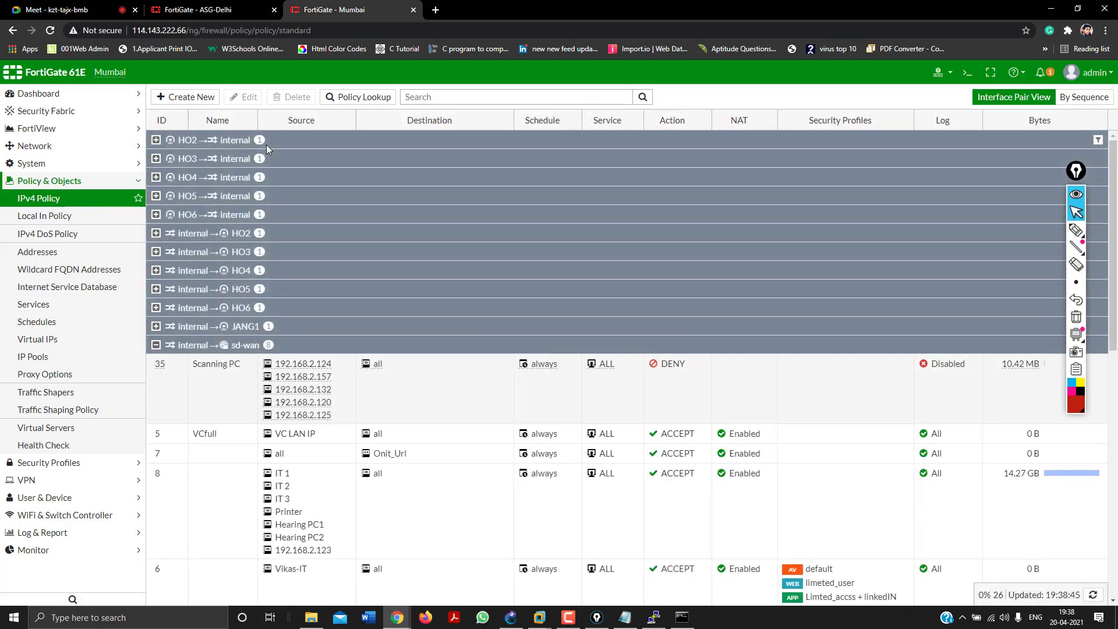